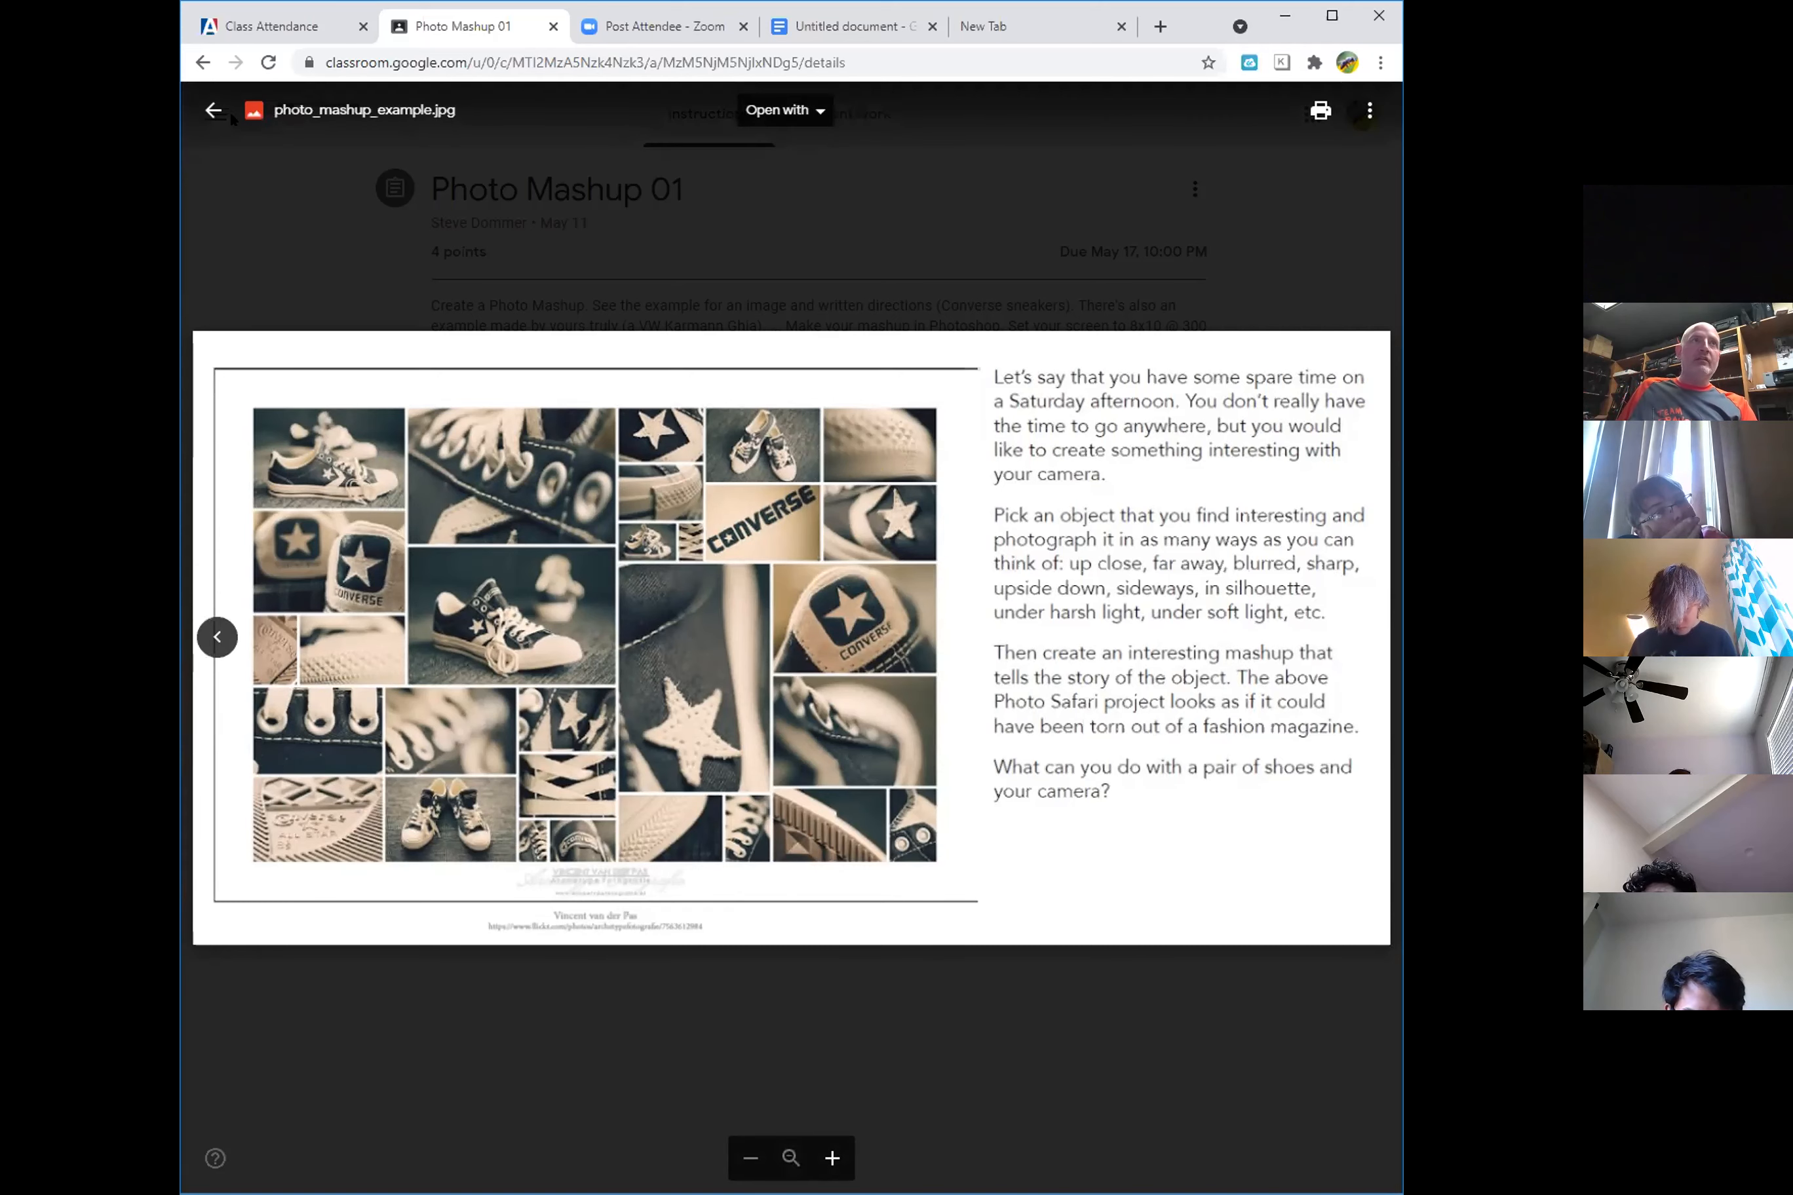
# - Close the preview of photo_mashup_example.jpg and return to the Photo Mashup 01 assignment
pyautogui.click(223, 113)
pyautogui.click(498, 481)
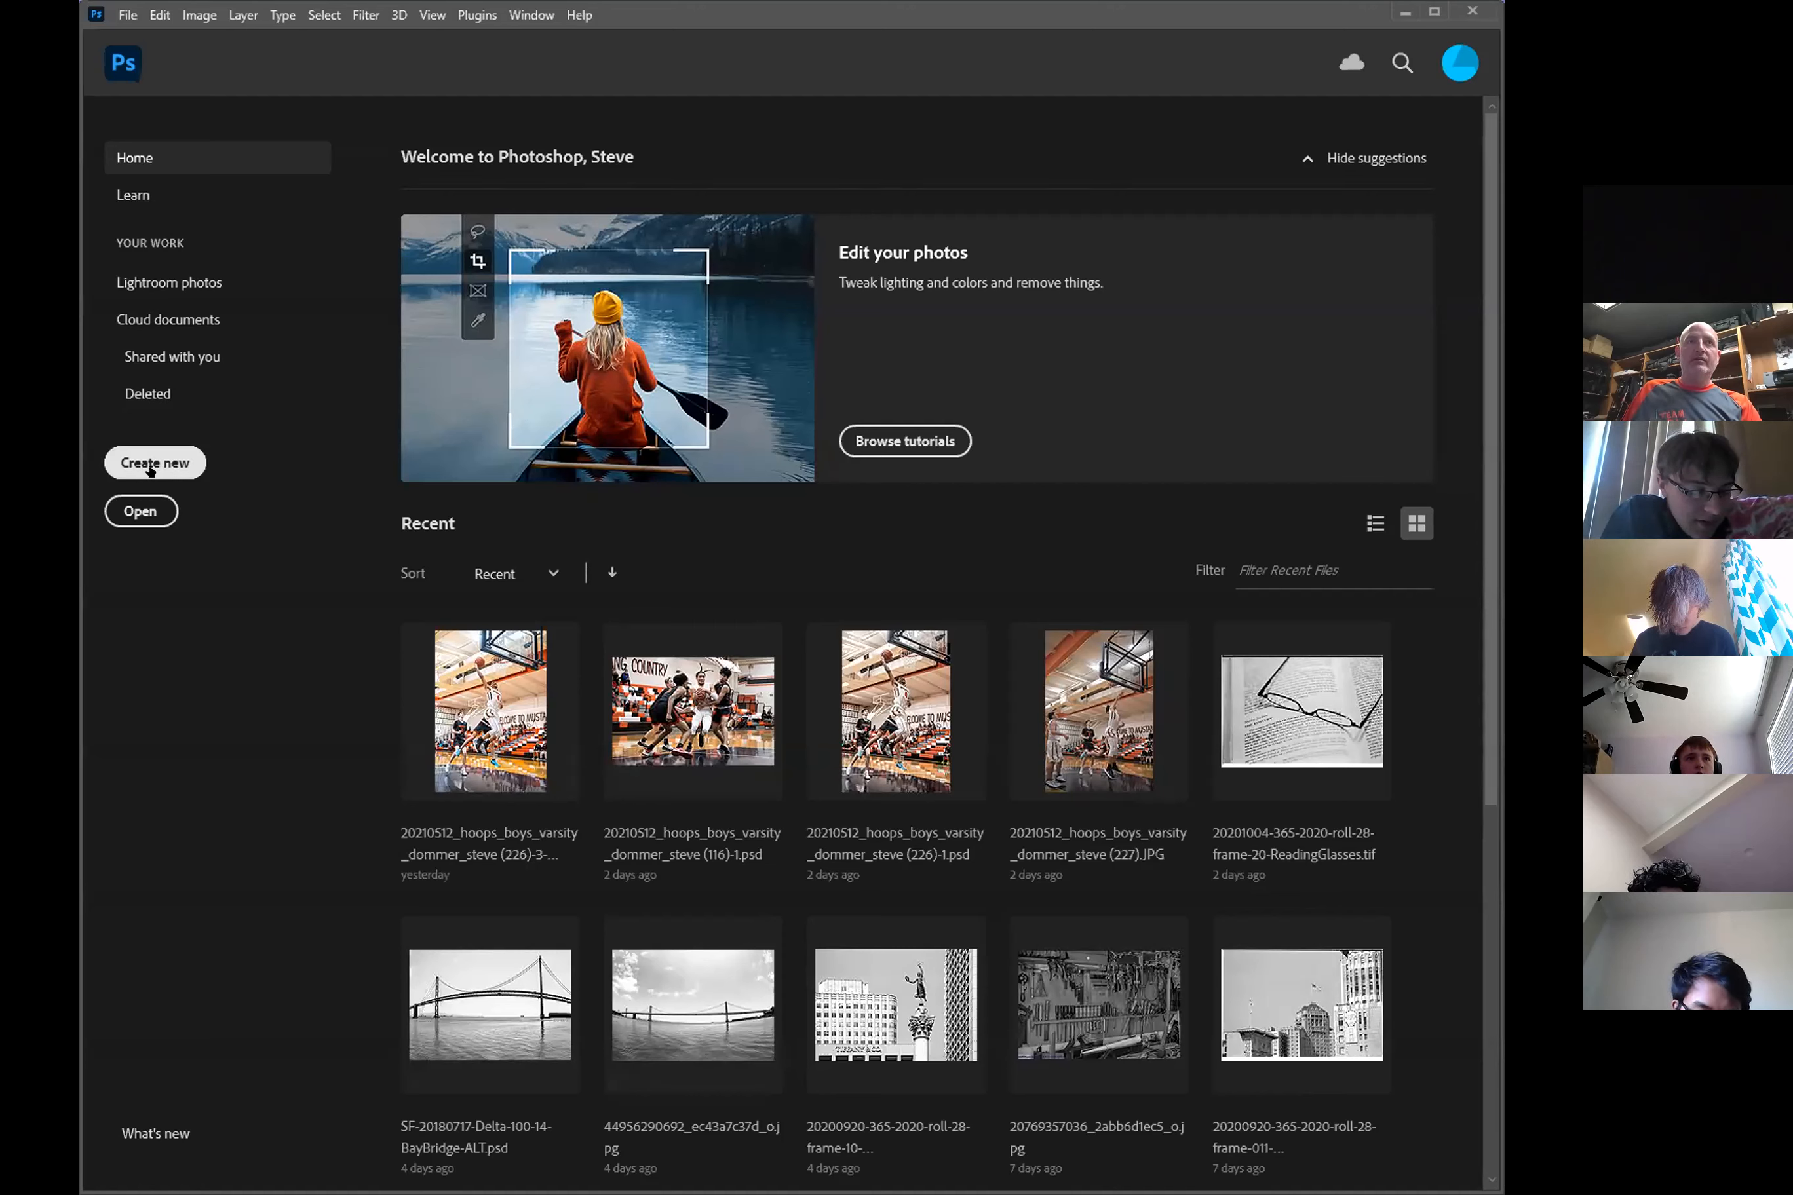
# - Start a new document in Photoshop and look through the print presets, including Tabloid and A4
pyautogui.hotkey('ctrl', 'n')
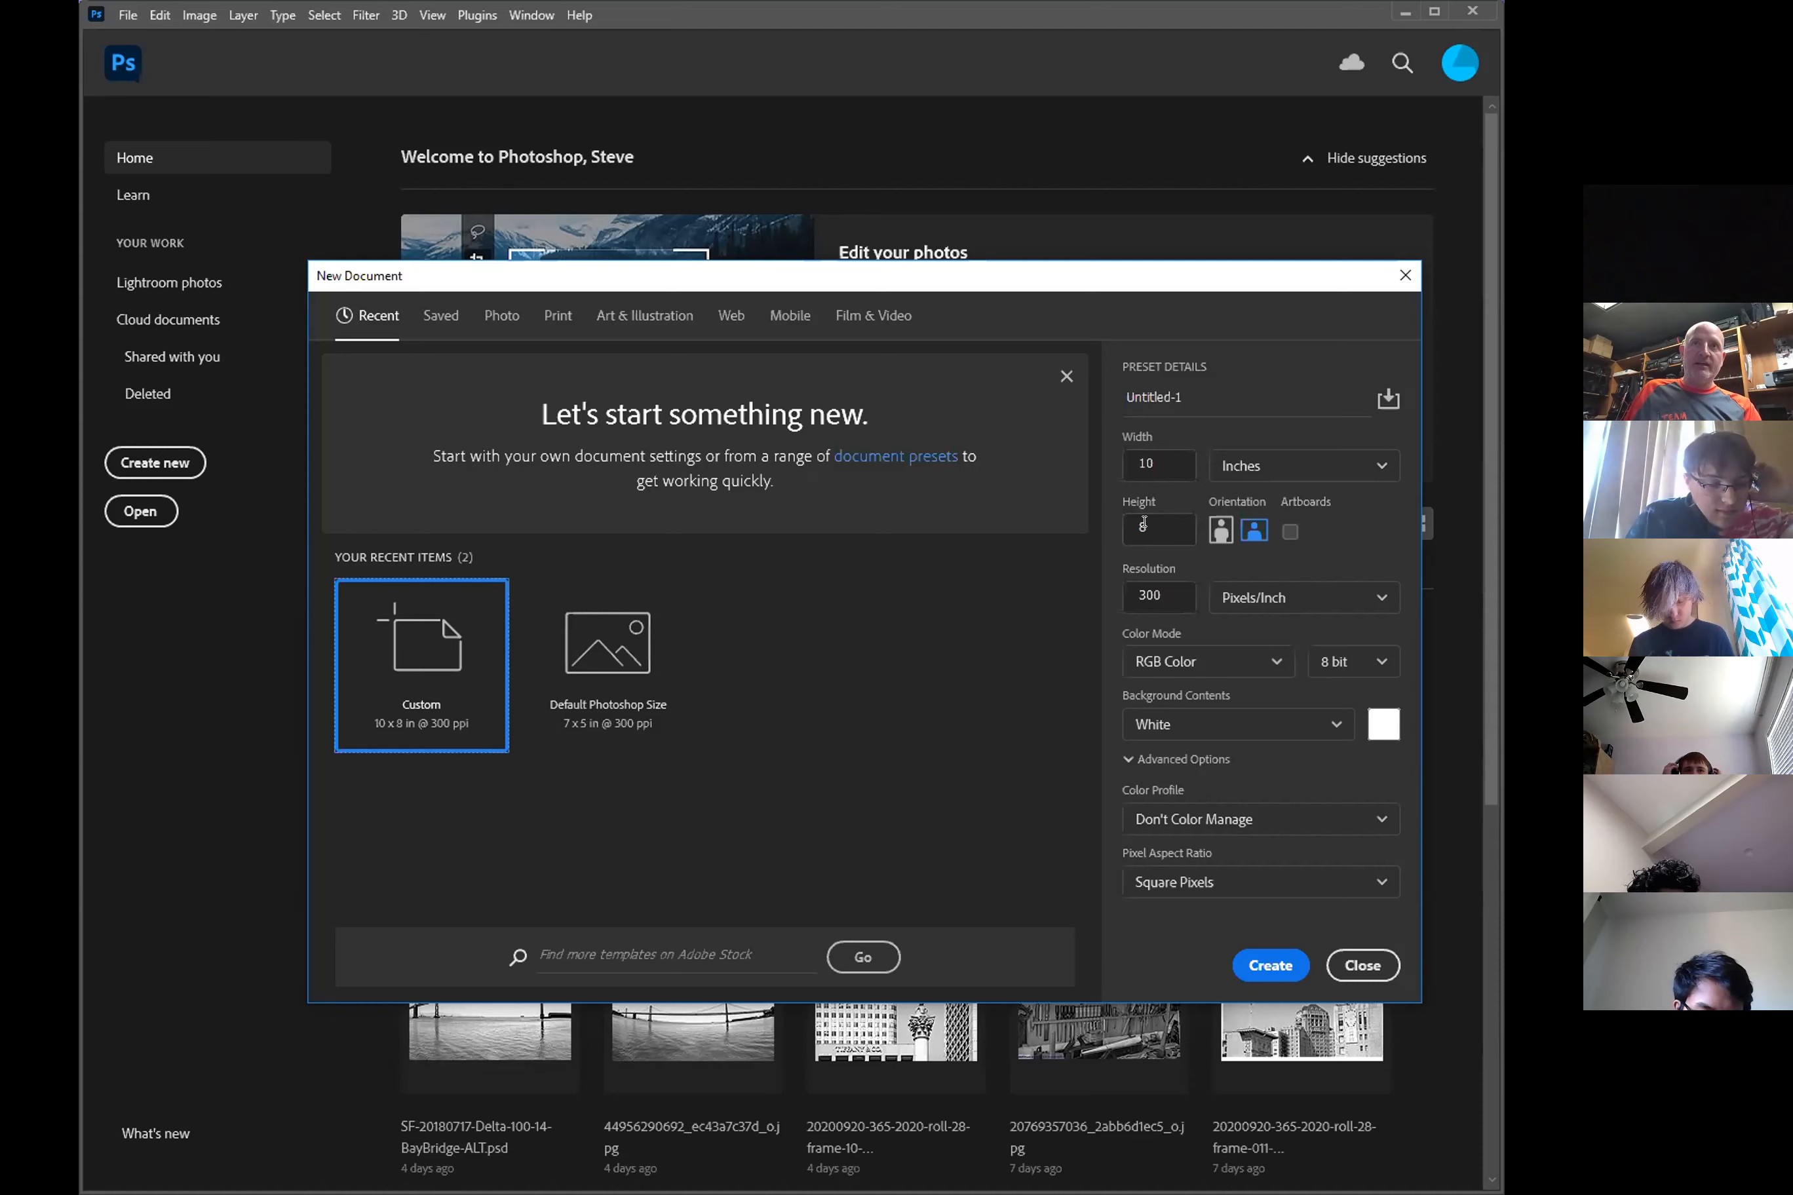
pyautogui.click(1171, 568)
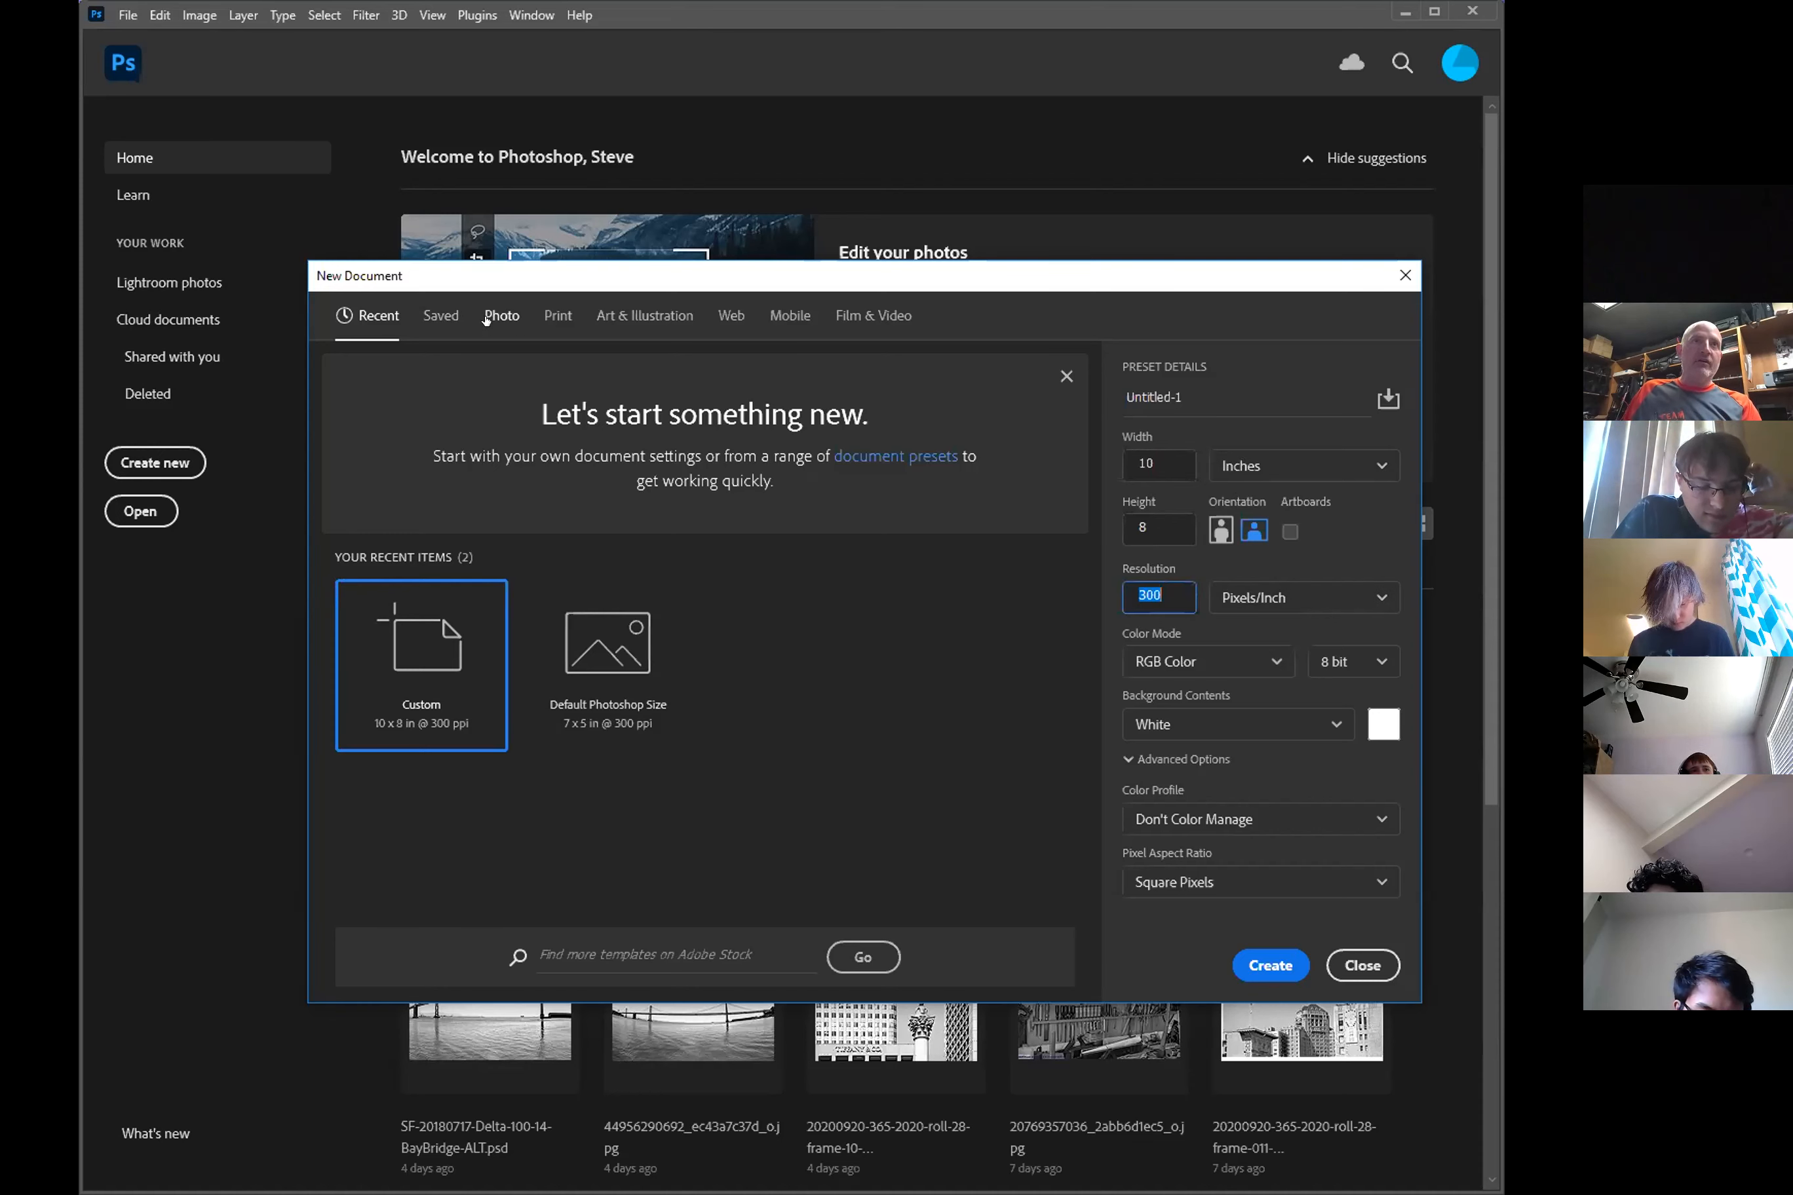
pyautogui.click(551, 312)
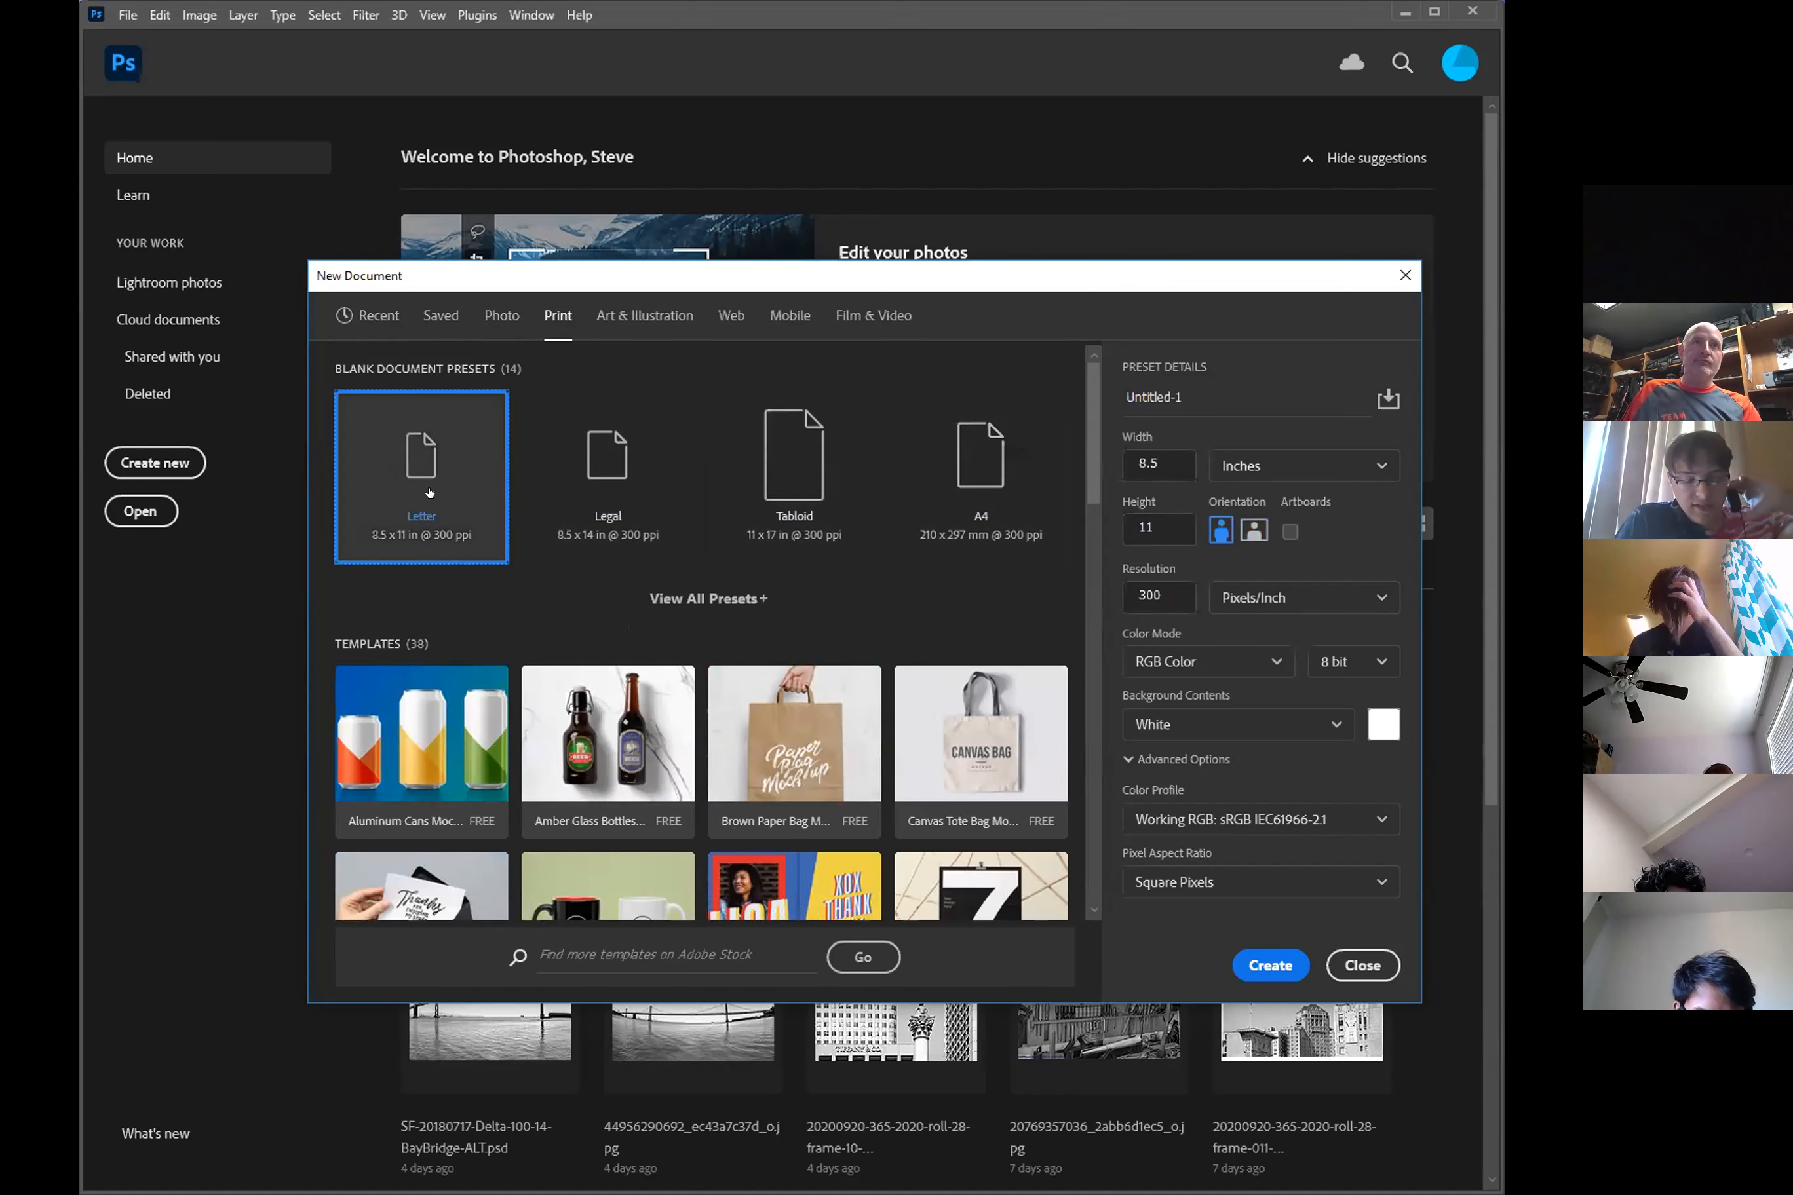
pyautogui.click(783, 470)
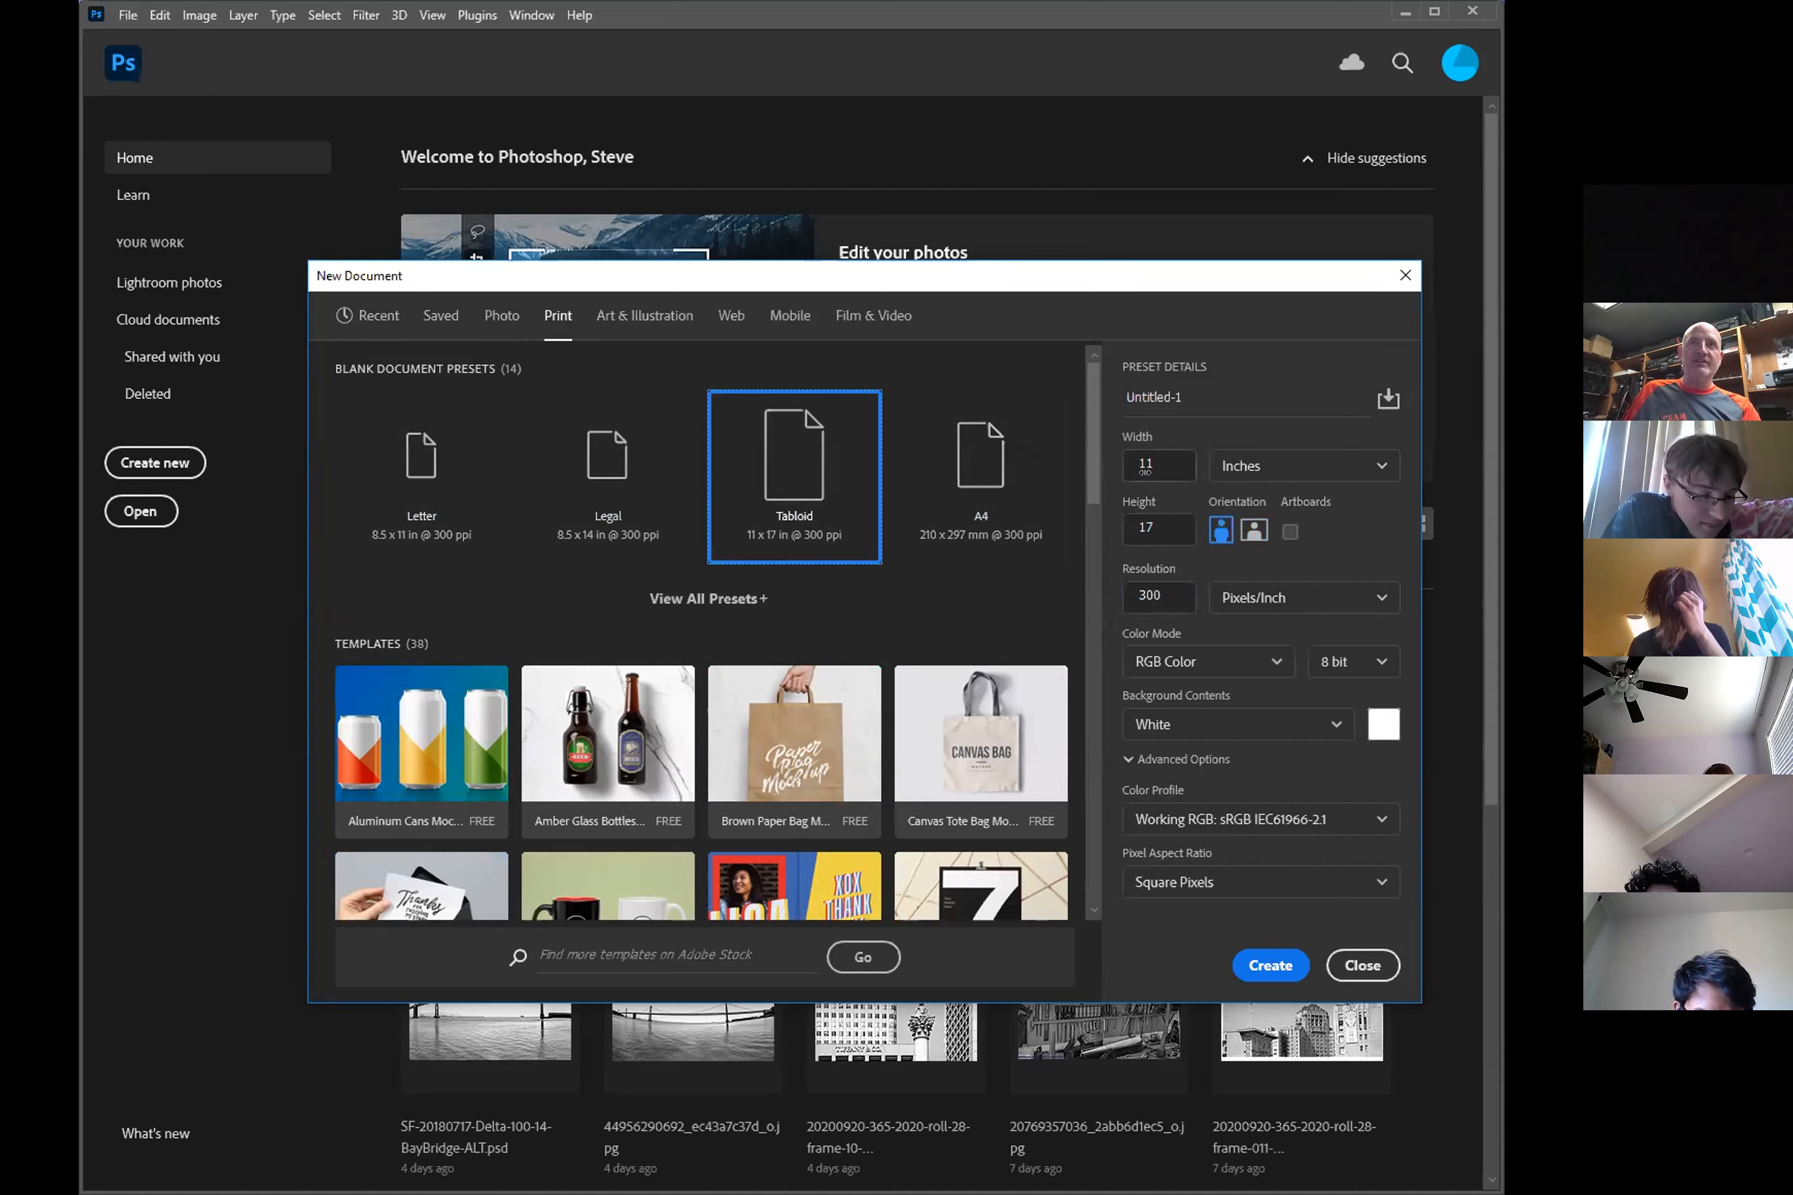
pyautogui.click(980, 463)
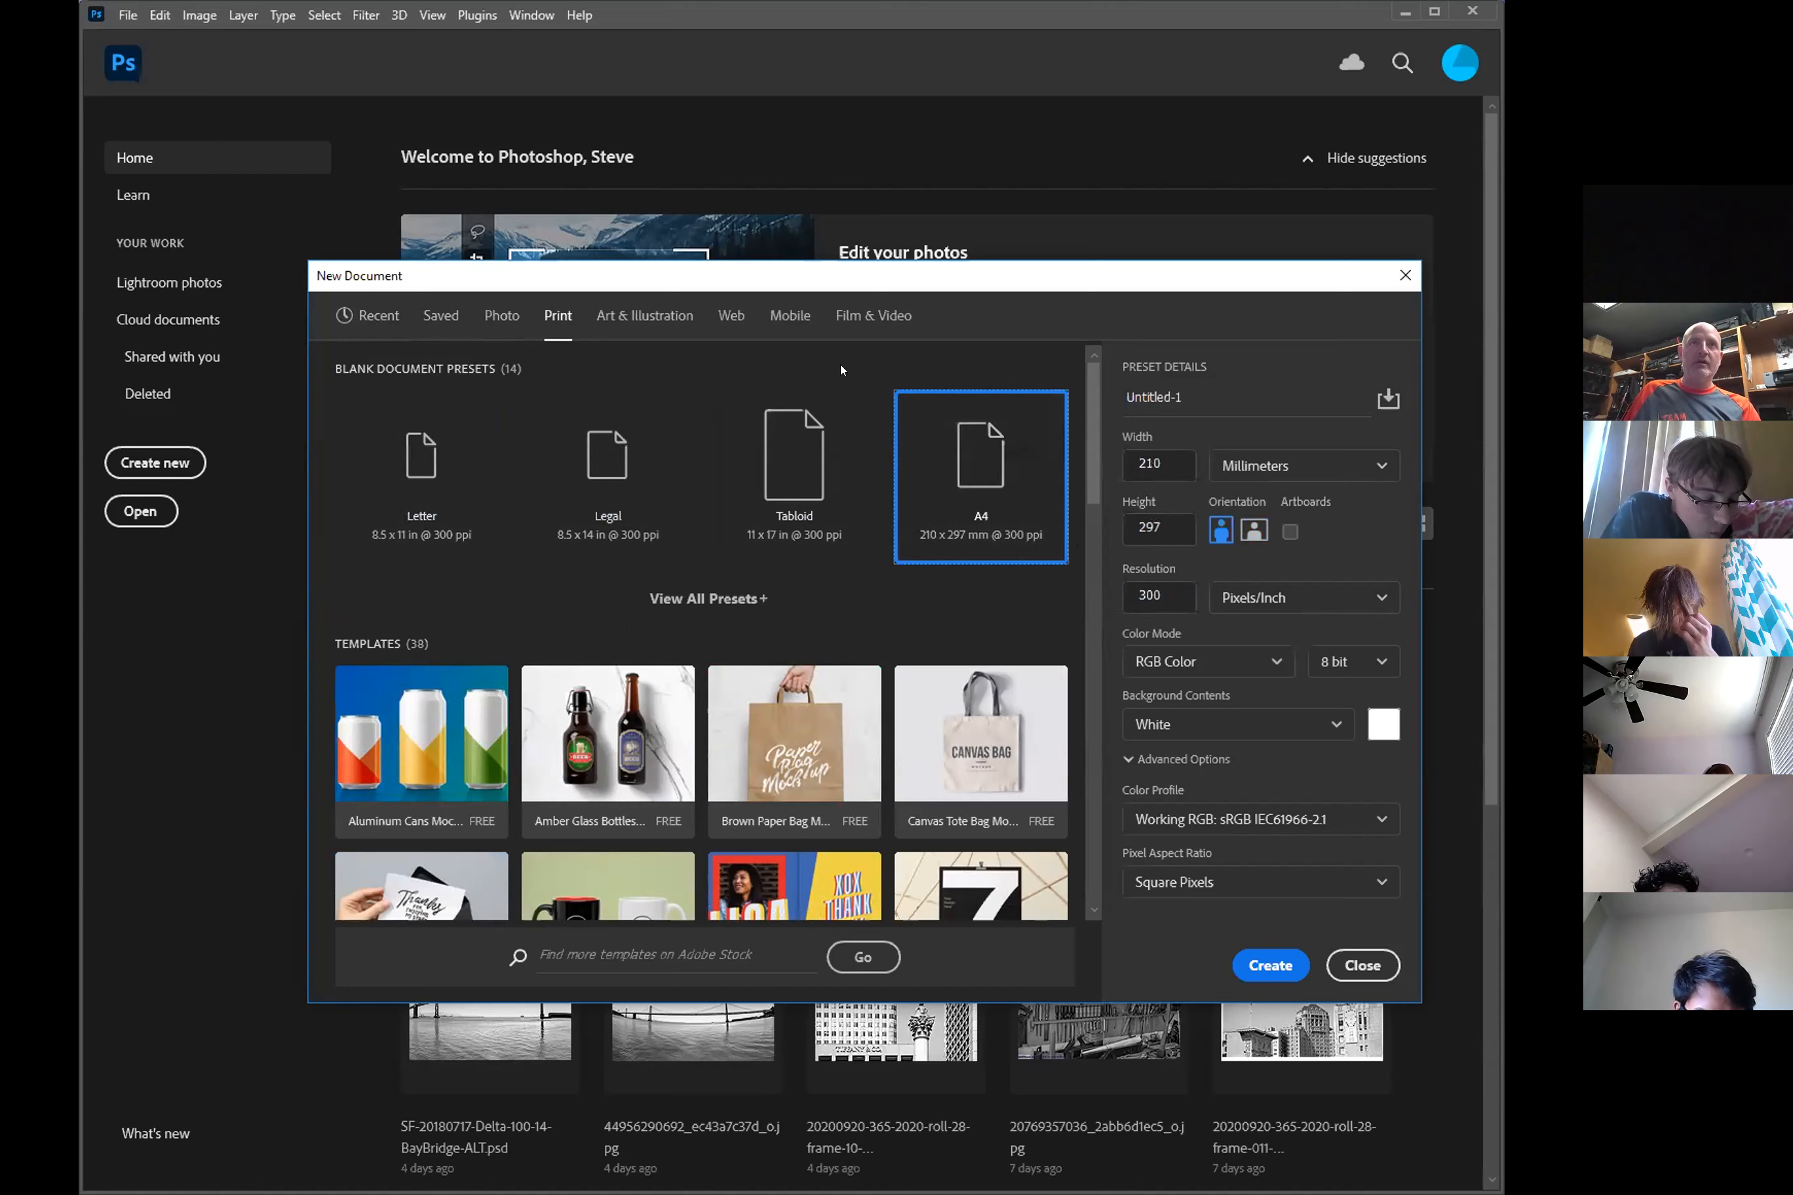
# - Create a new document from the Web Medium preset, sized 10 × 8 inches at 300 pixels/inch
pyautogui.click(732, 315)
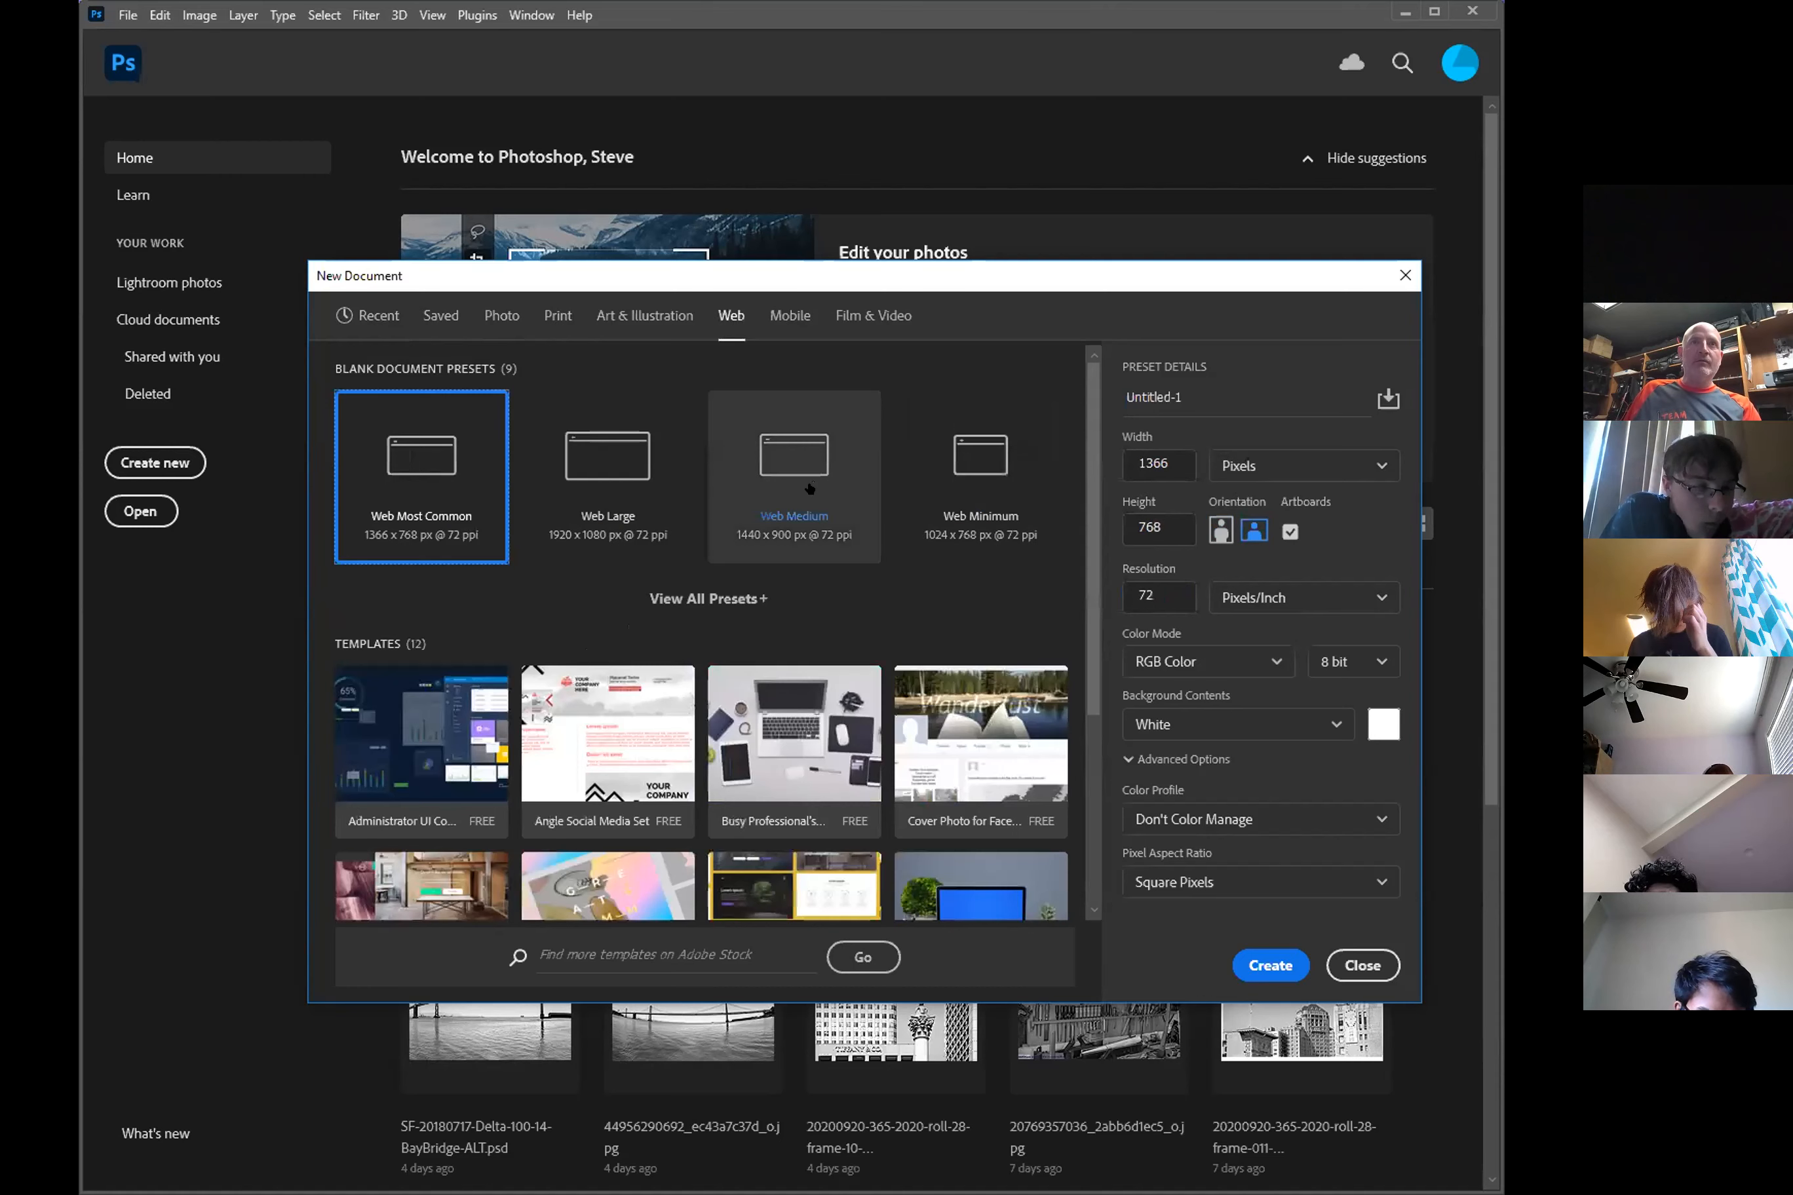
pyautogui.click(809, 488)
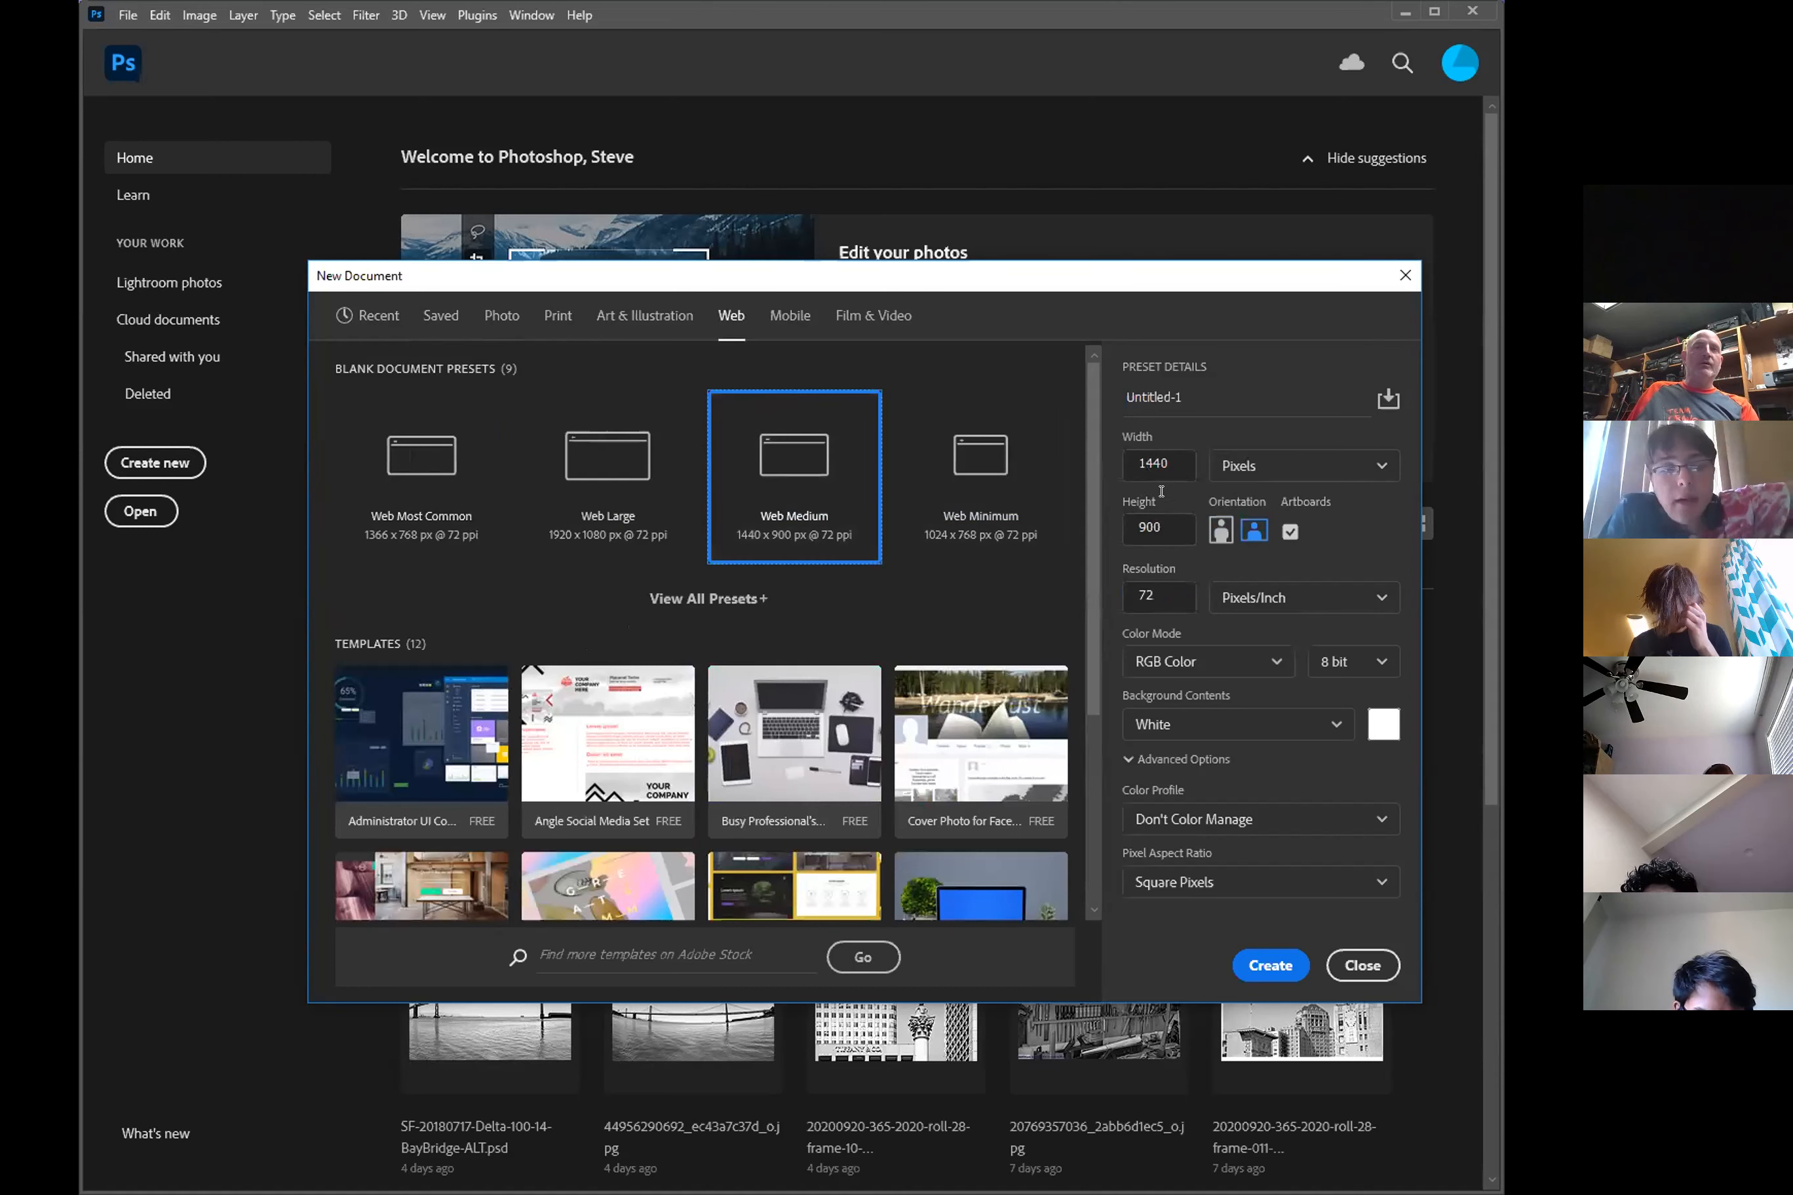
pyautogui.moveTo(1143, 590); pyautogui.dragTo(1180, 588)
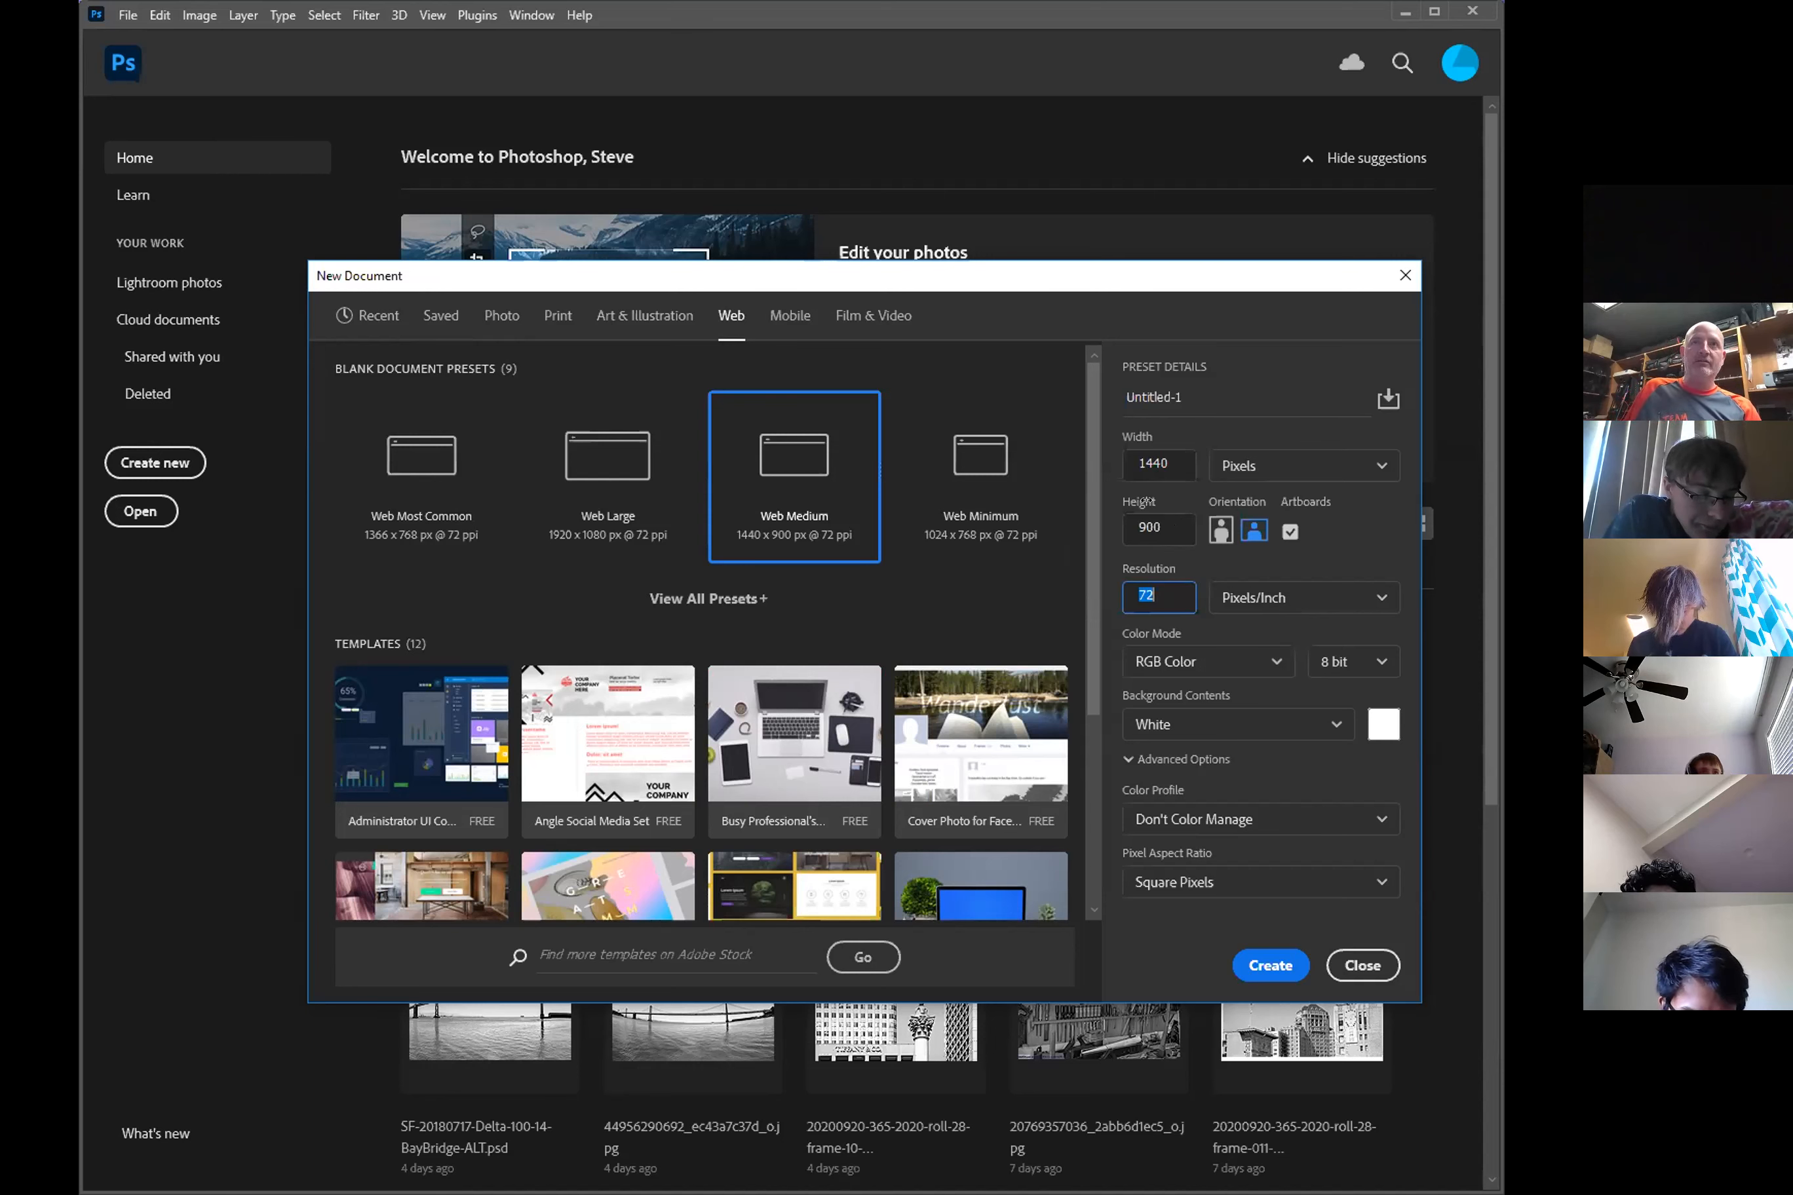
pyautogui.click(1243, 468)
pyautogui.click(1240, 540)
pyautogui.click(1119, 465)
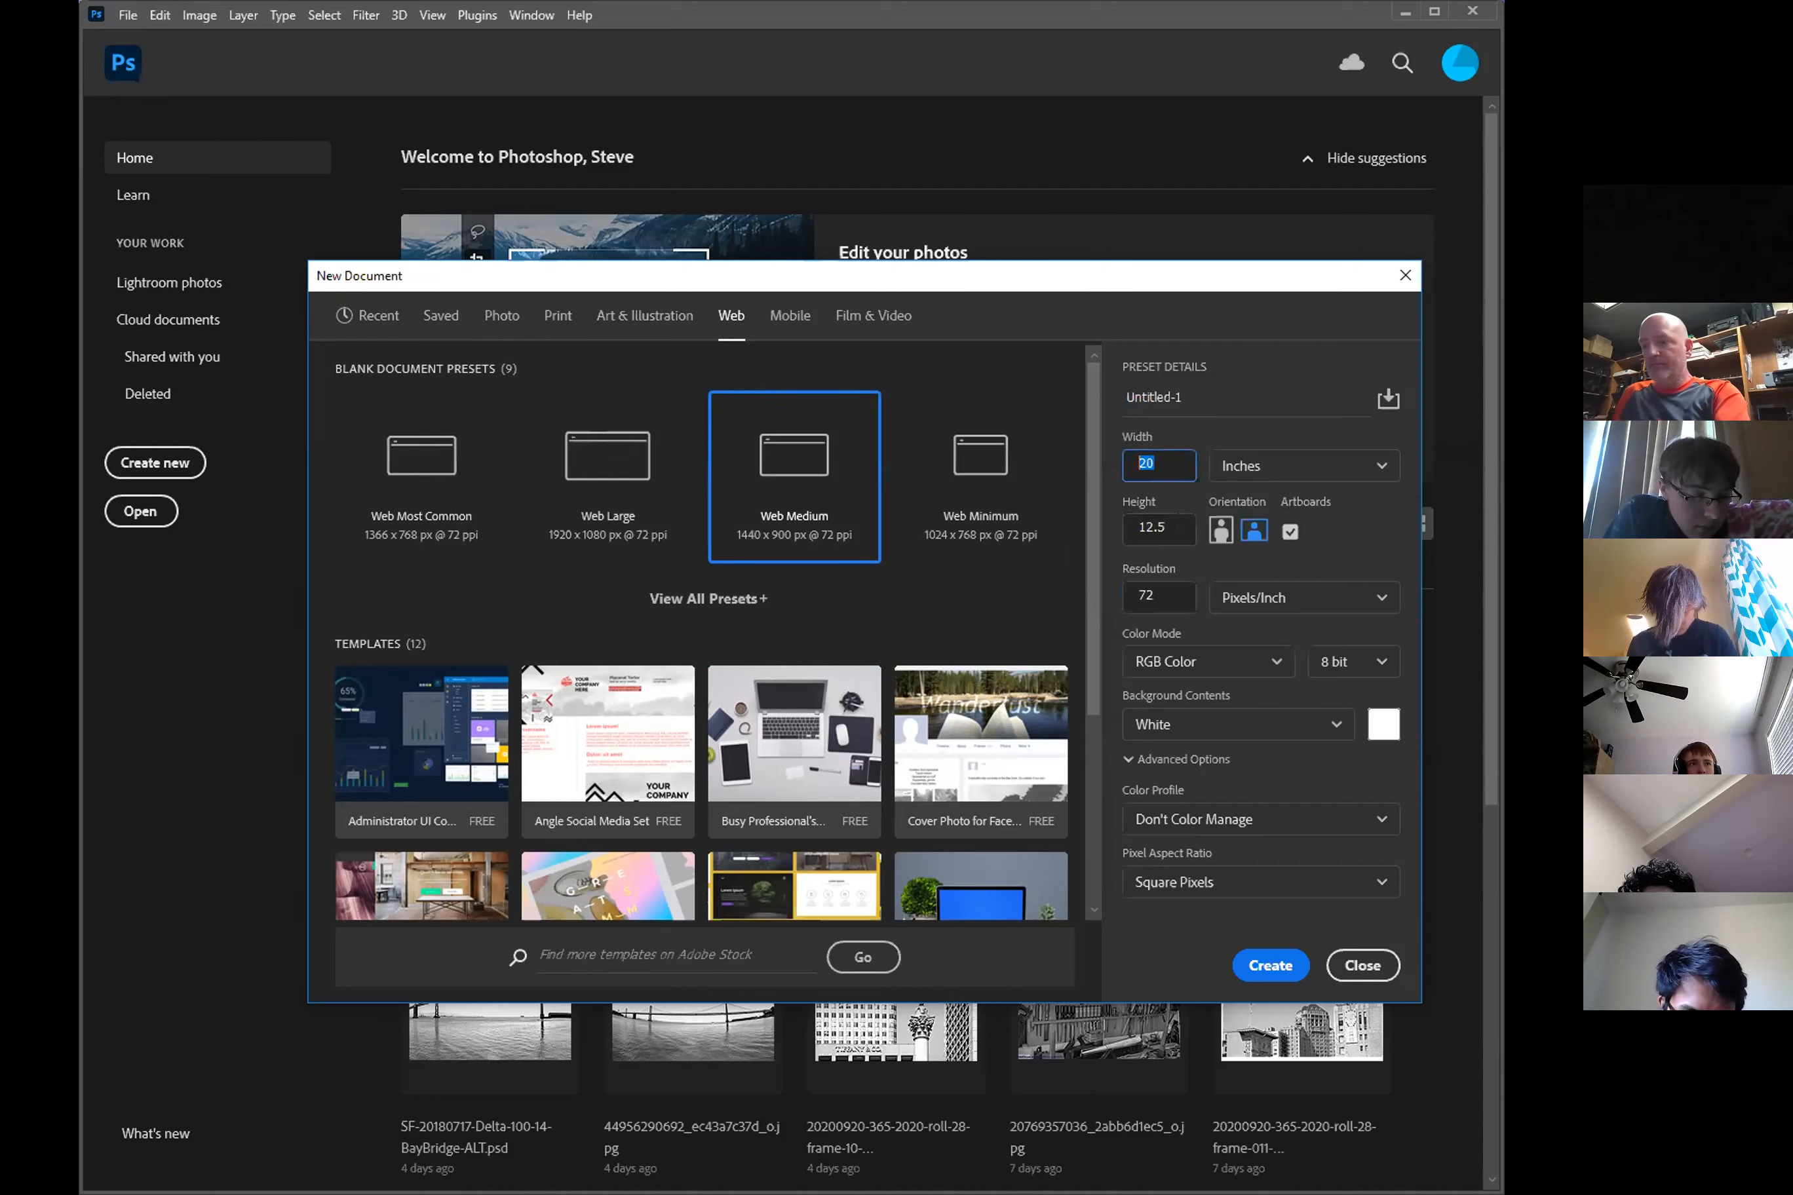
pyautogui.click(1159, 526)
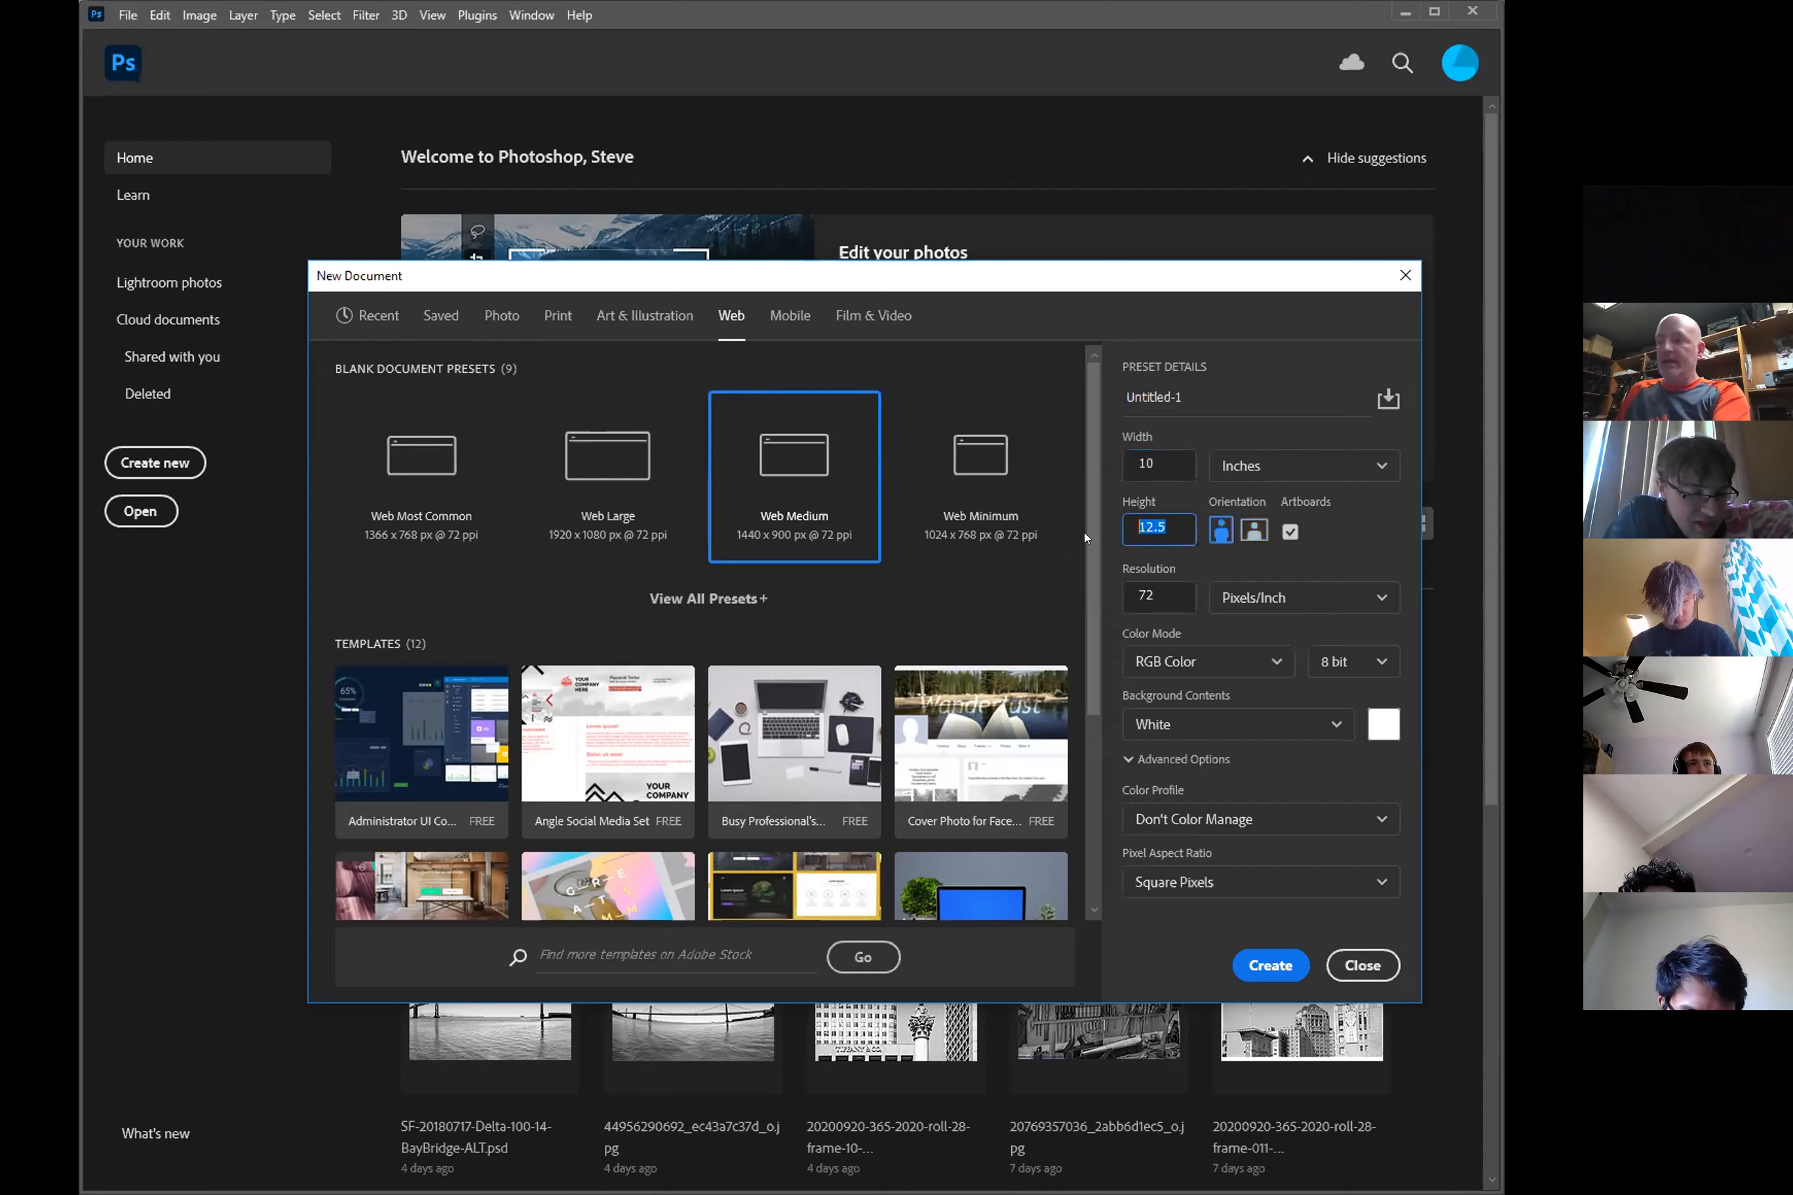
pyautogui.write('8')
pyautogui.click(1143, 588)
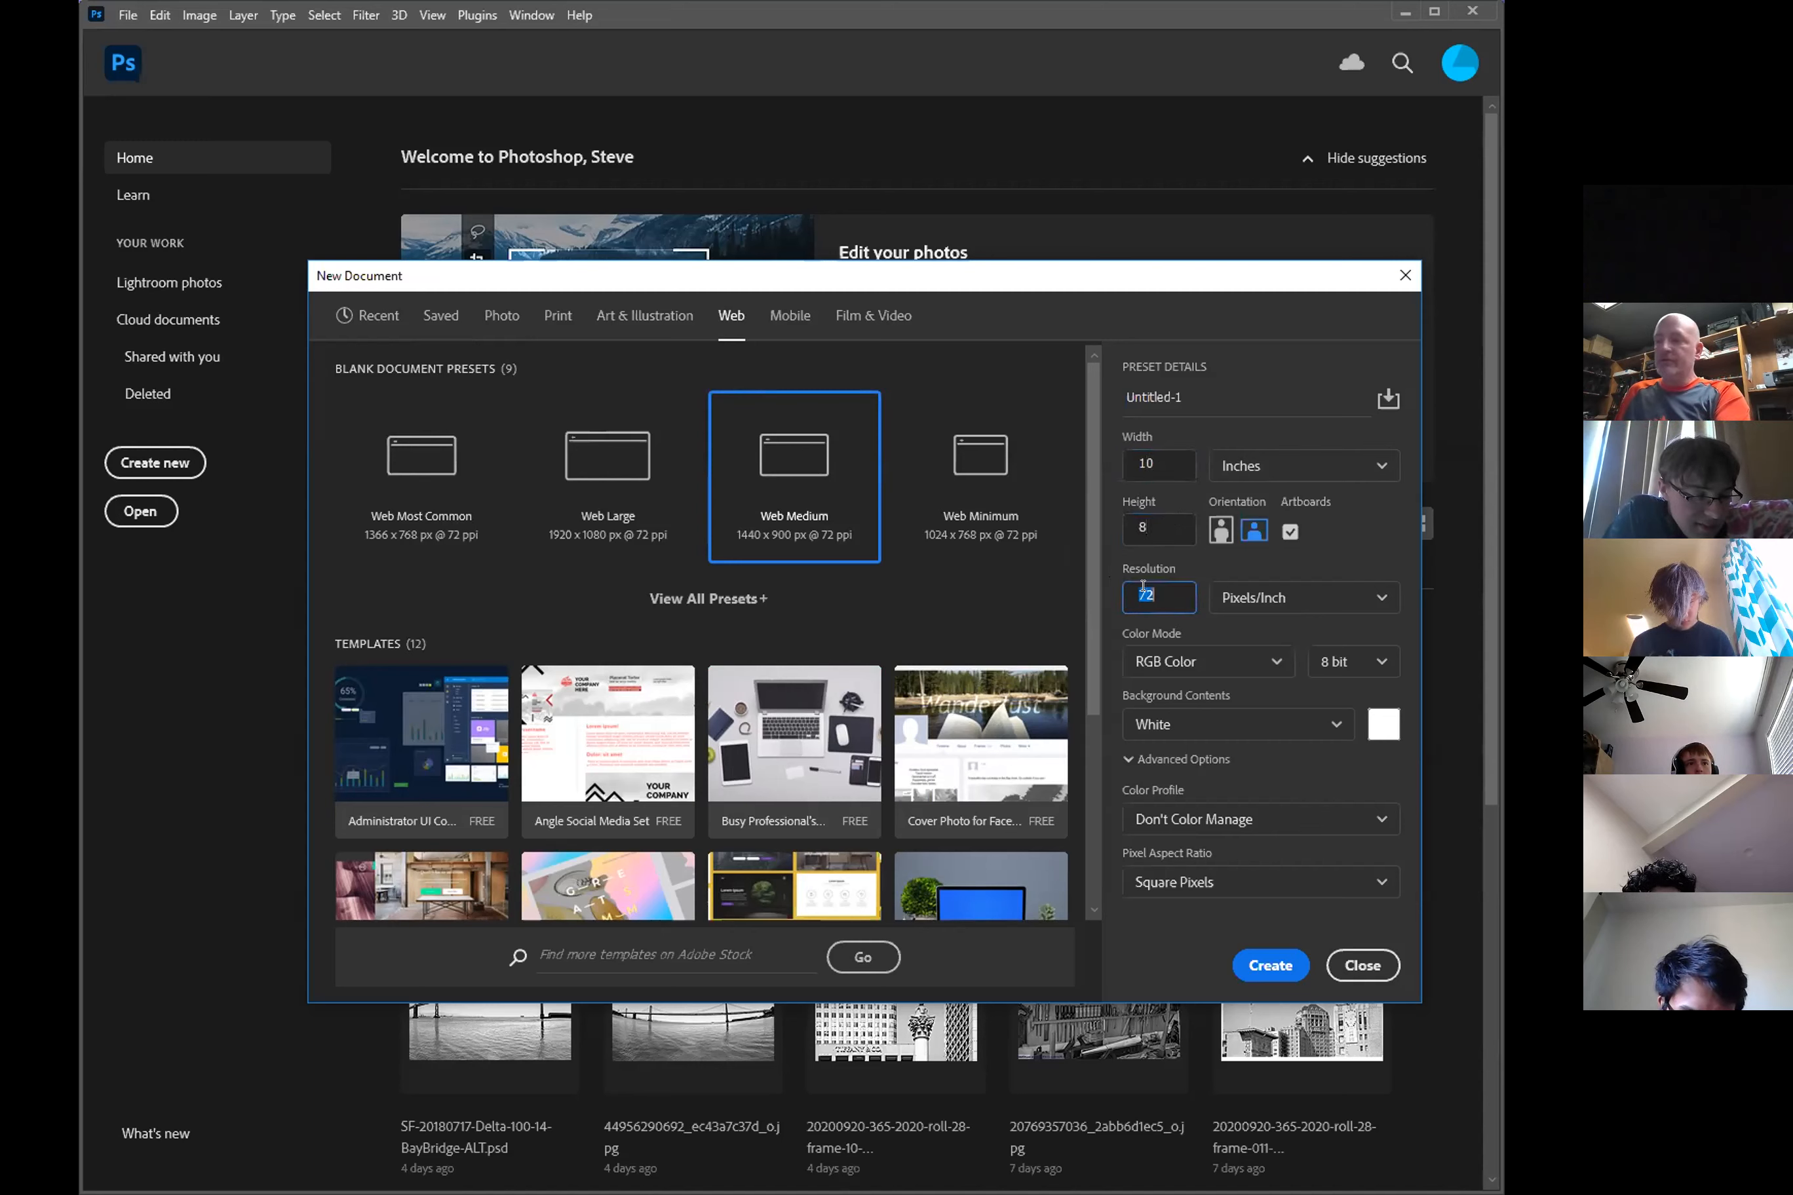
pyautogui.write('300')
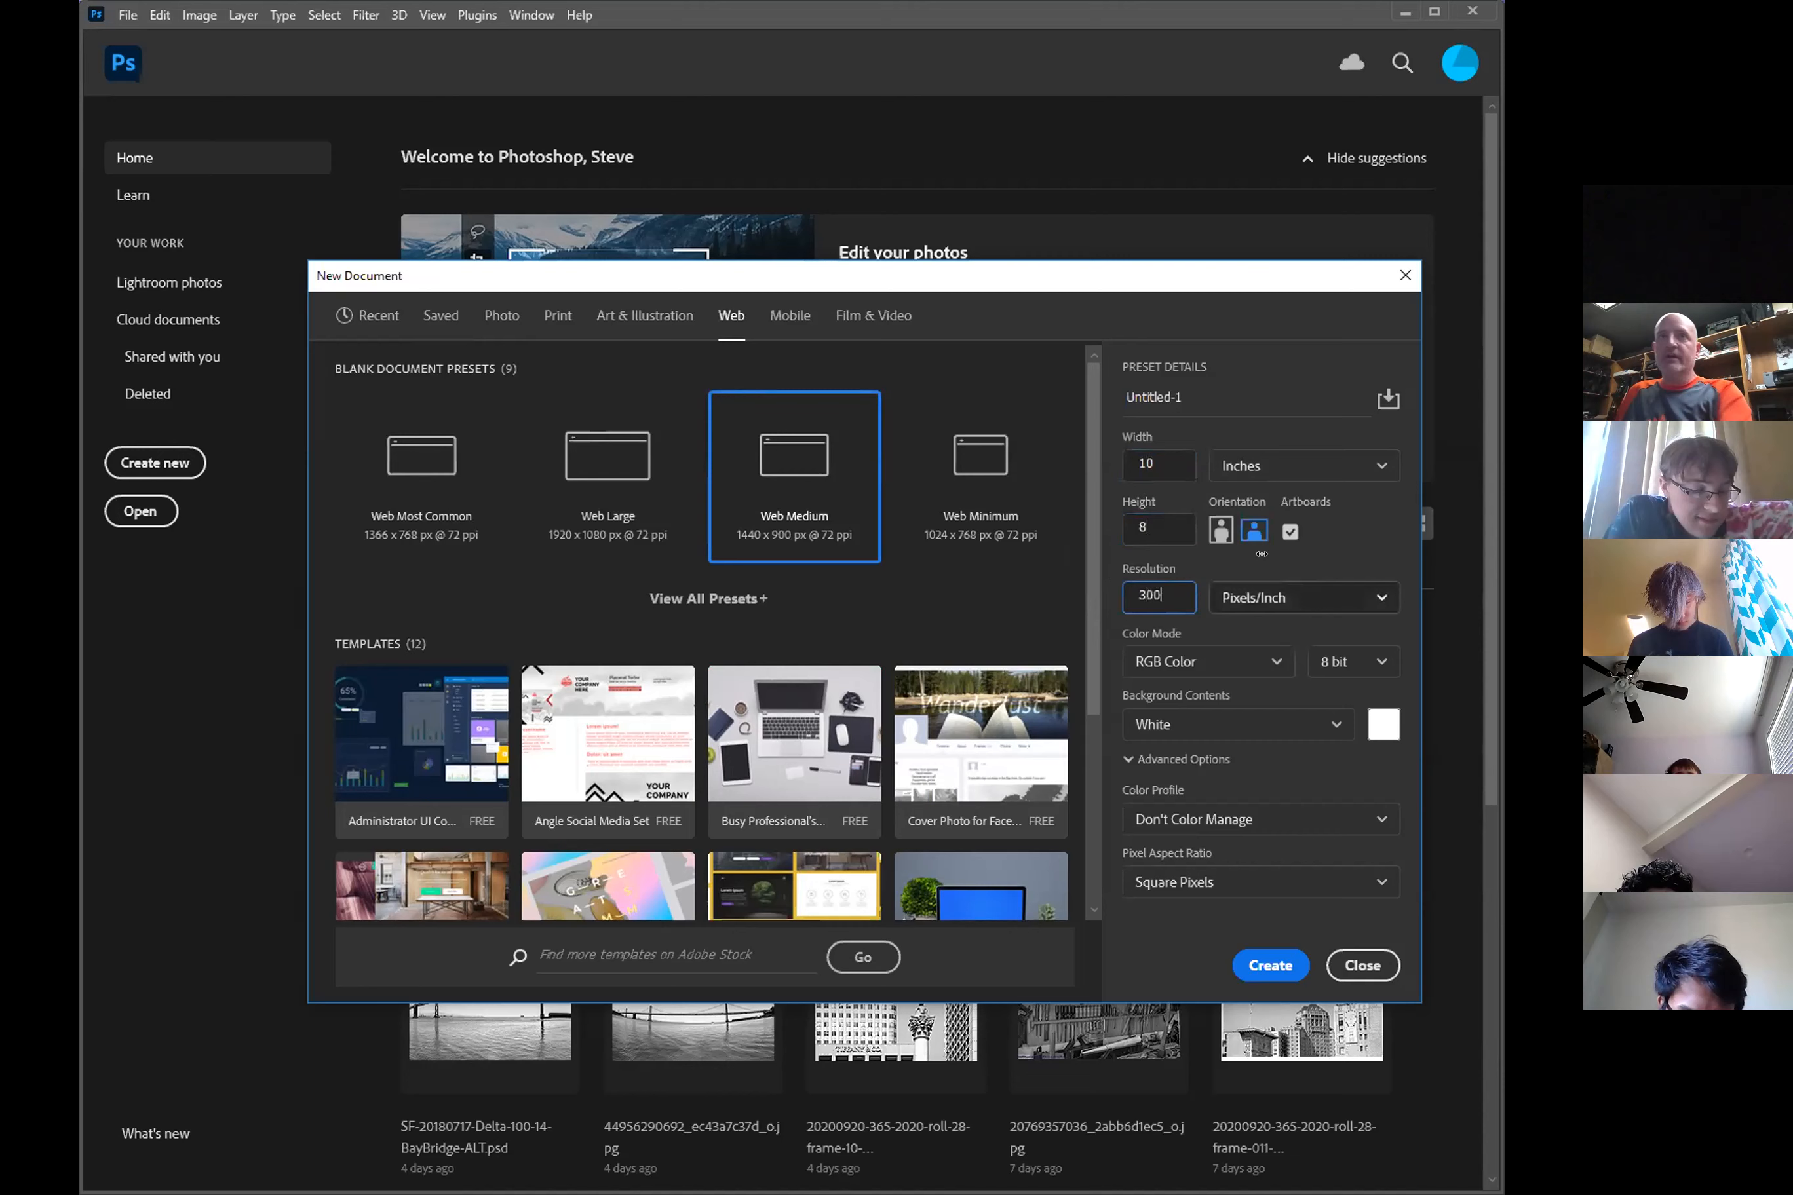
pyautogui.click(1270, 964)
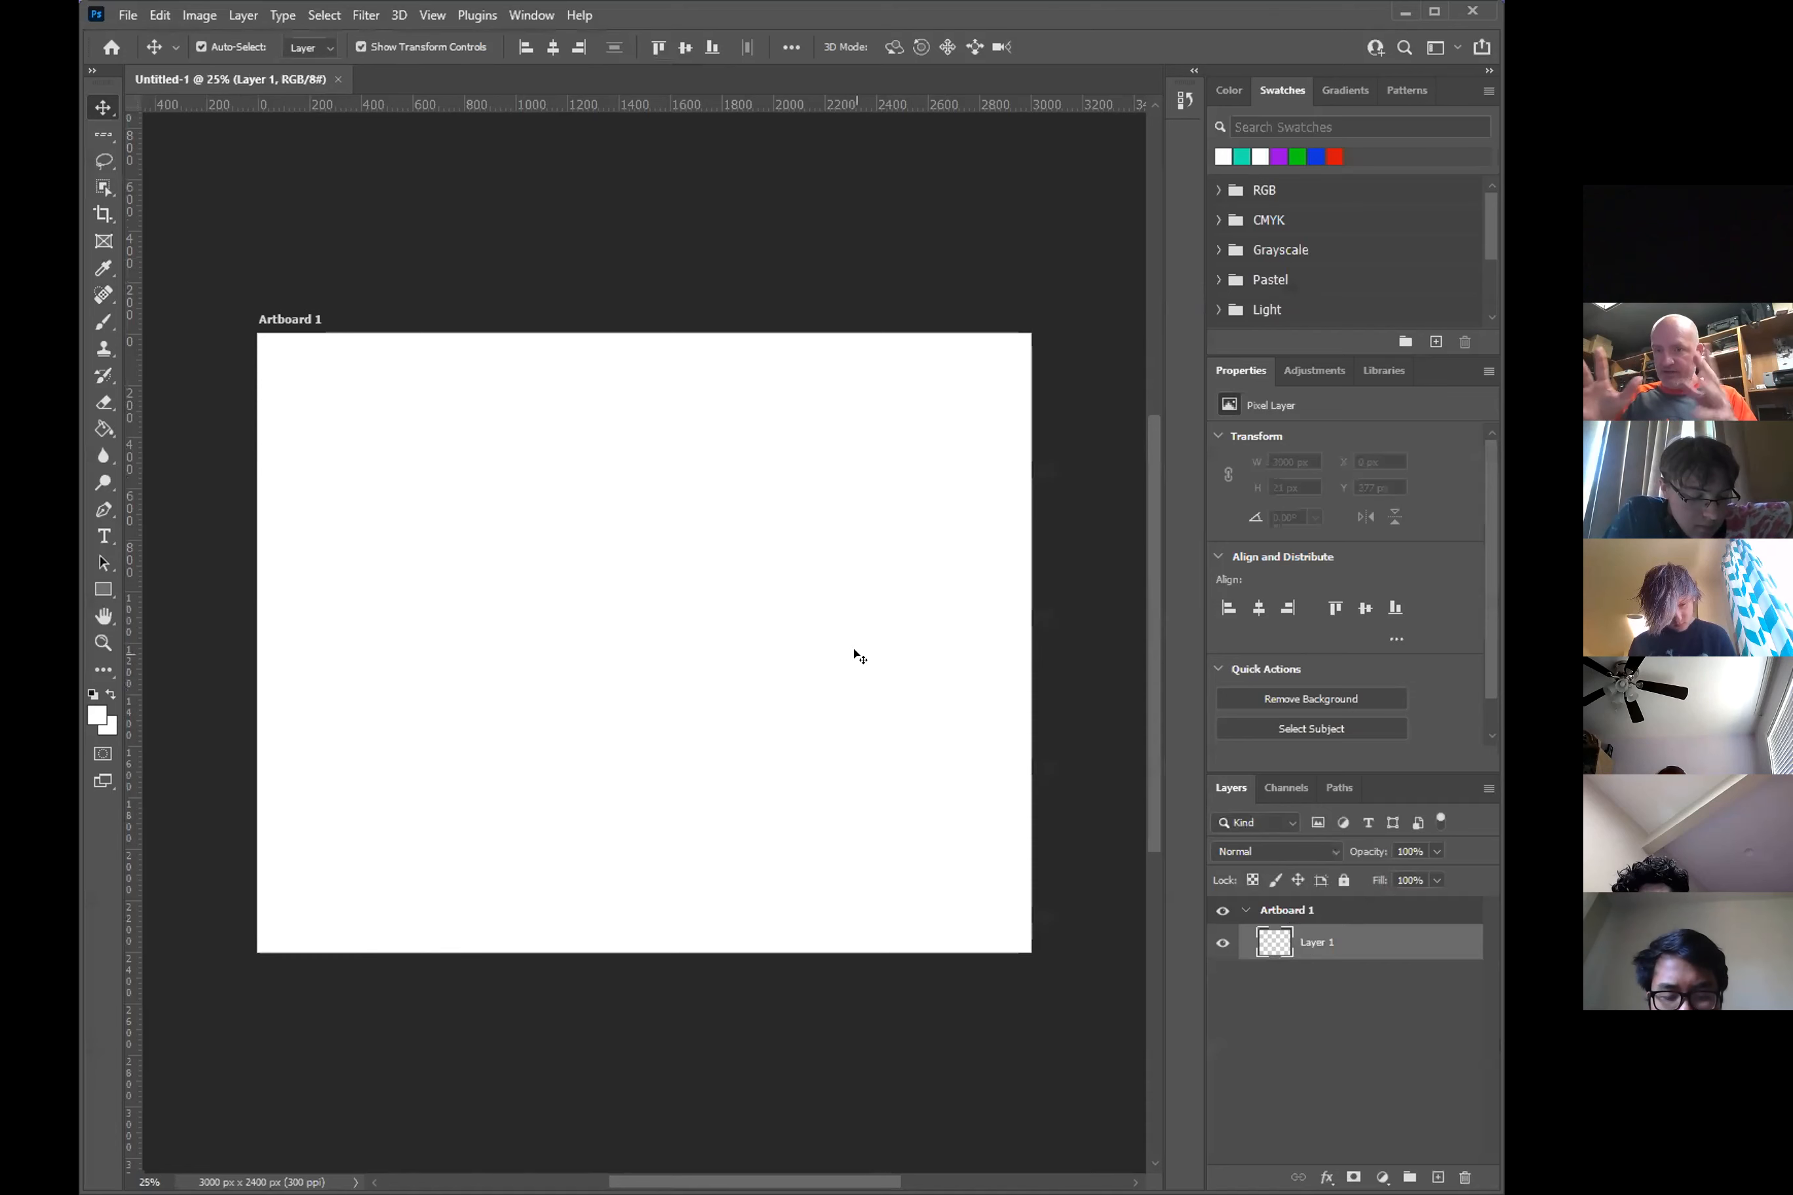
# - Start opening an existing image file and widen the file dialog to show the complete file details
pyautogui.click(128, 15)
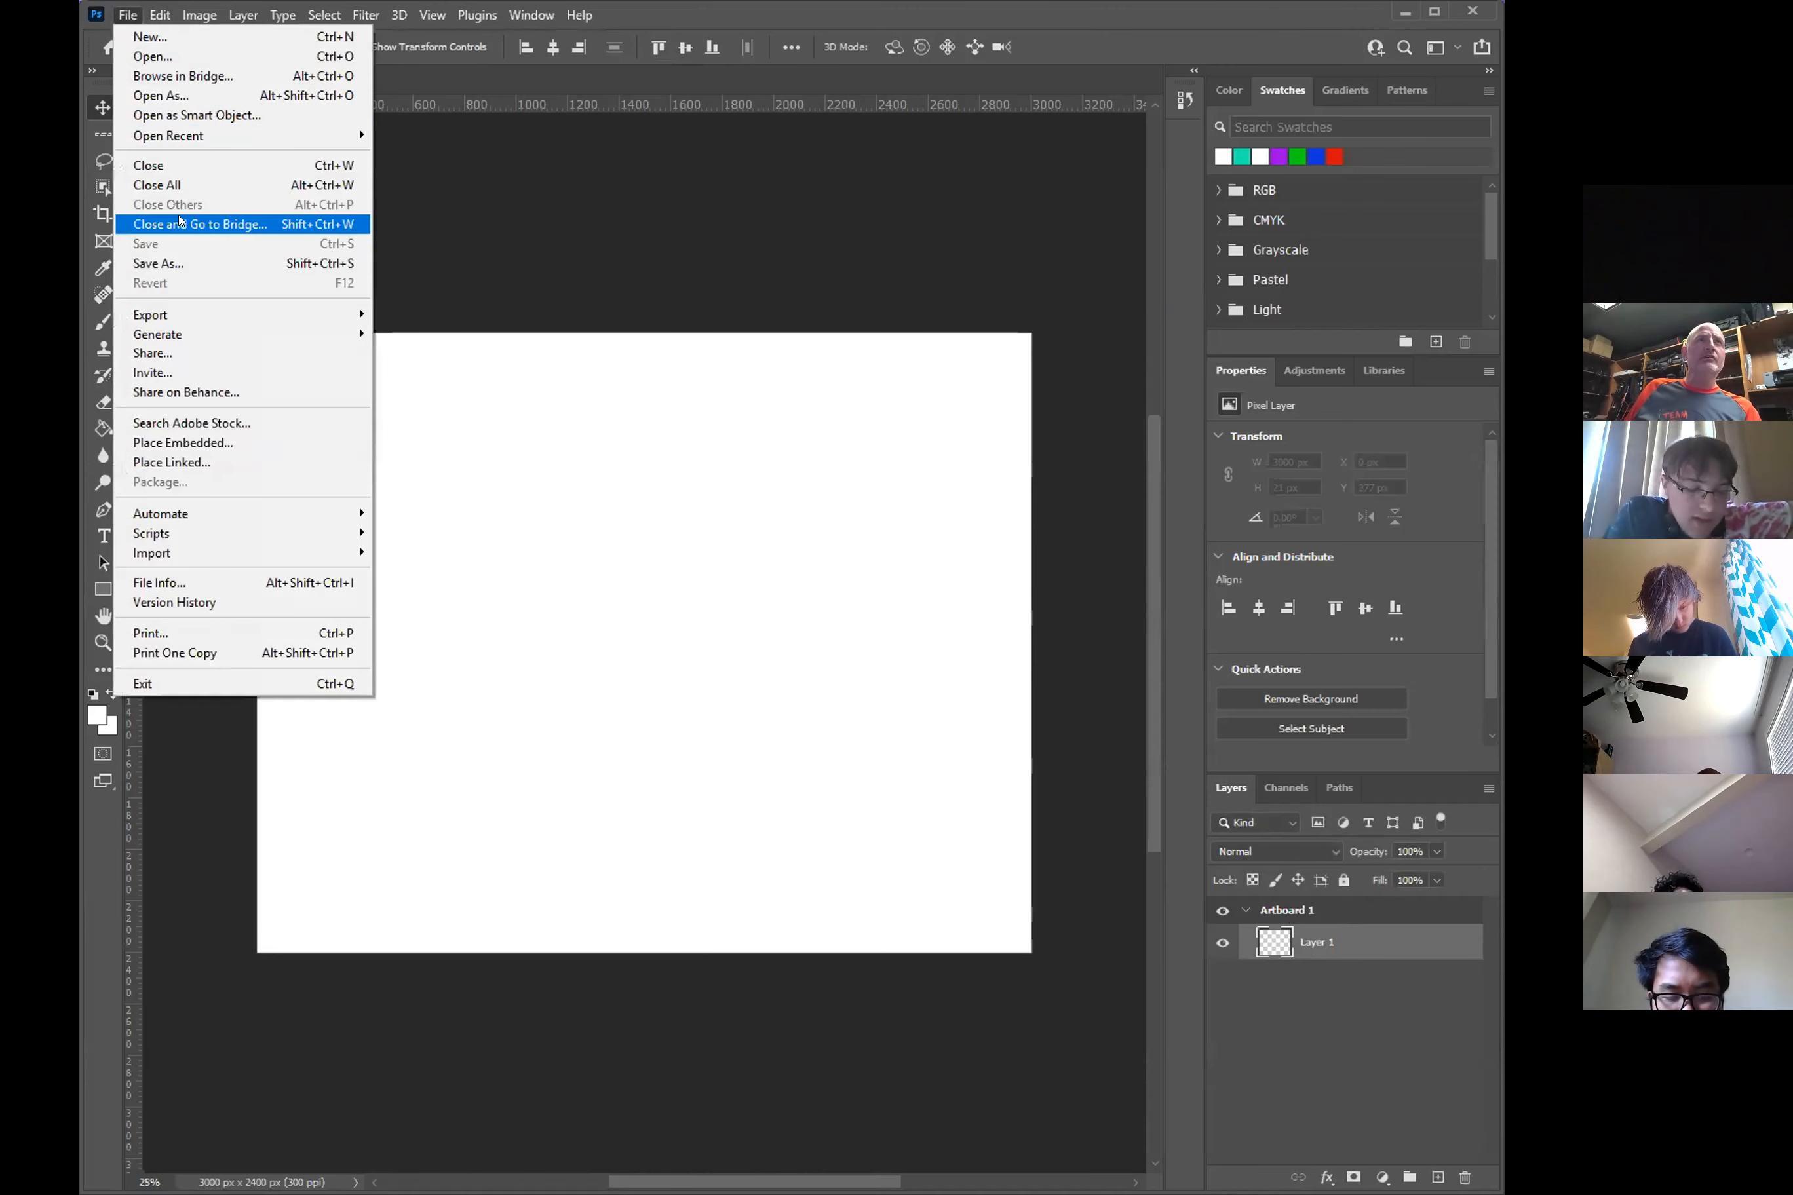
pyautogui.click(153, 56)
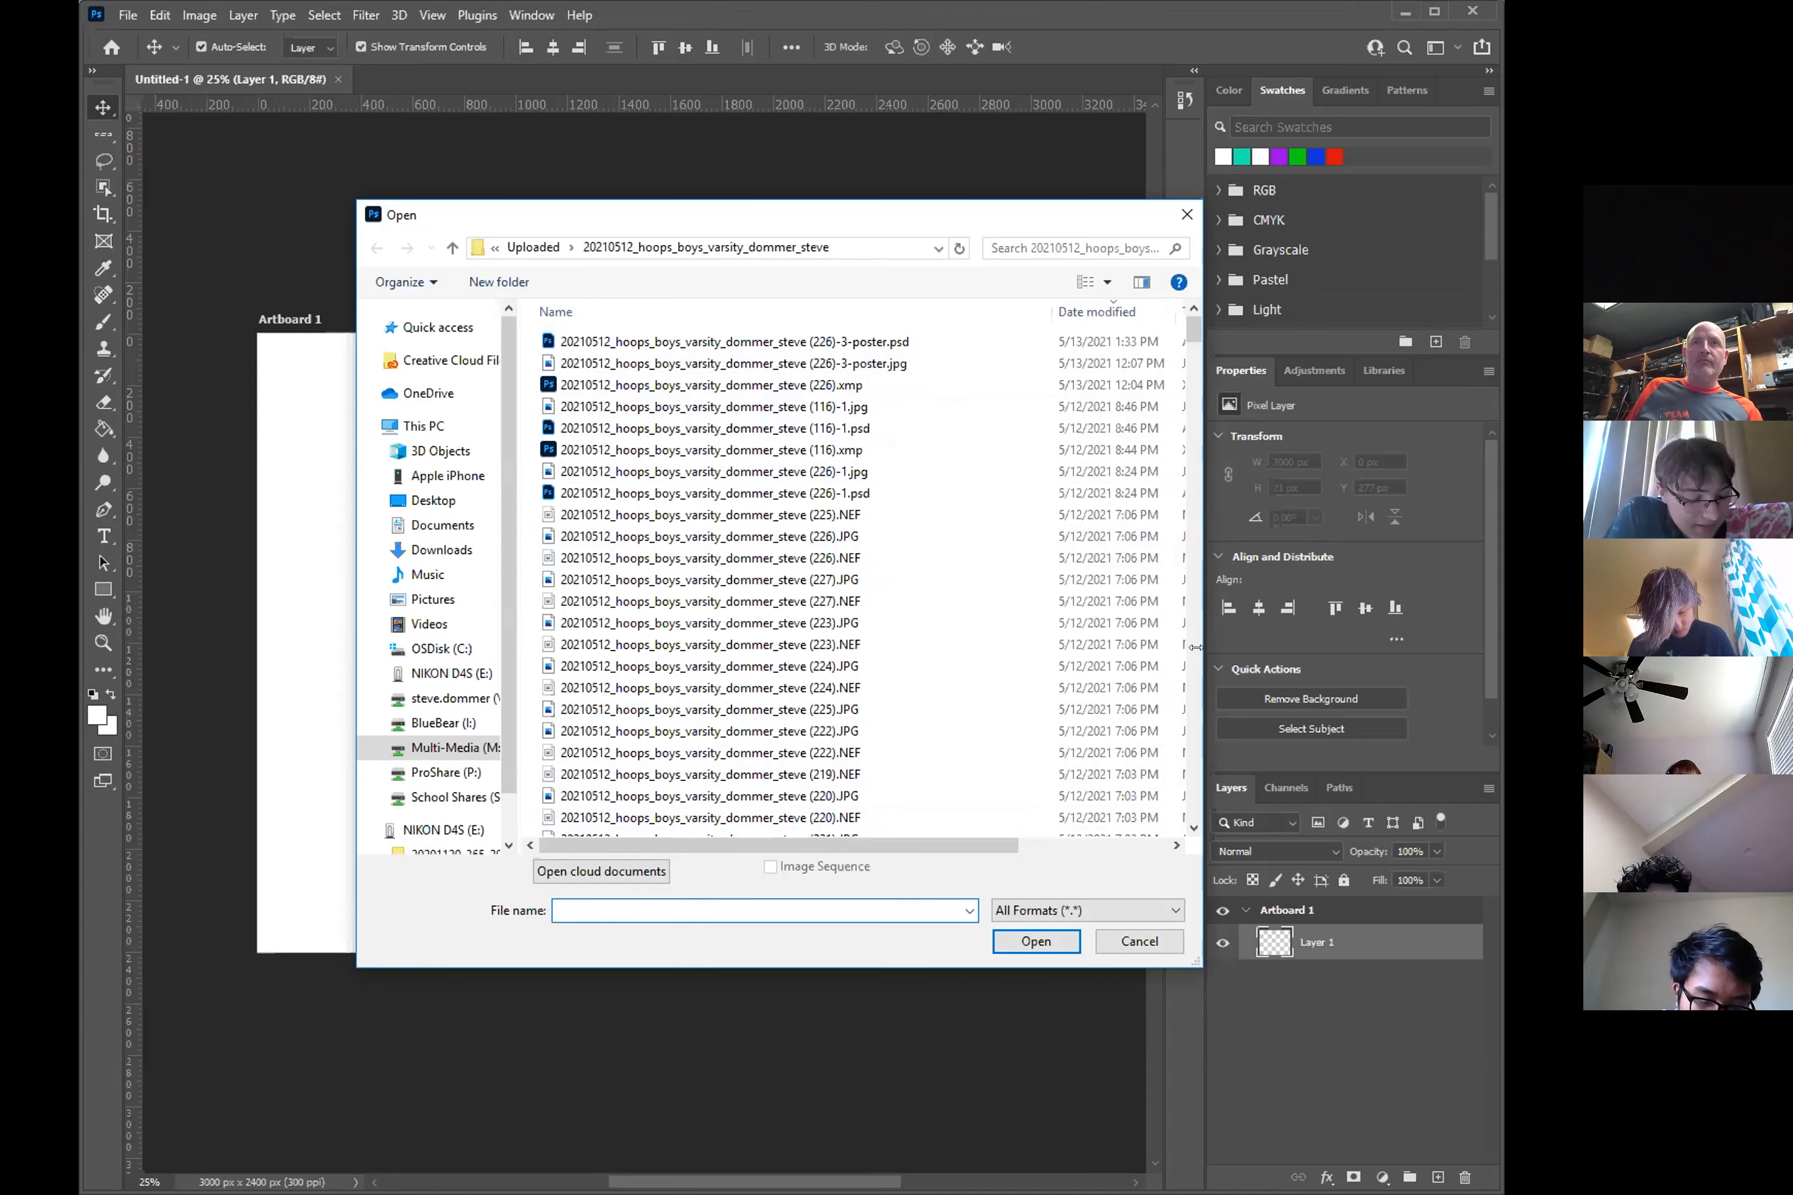
pyautogui.moveTo(1200, 649); pyautogui.dragTo(1448, 648)
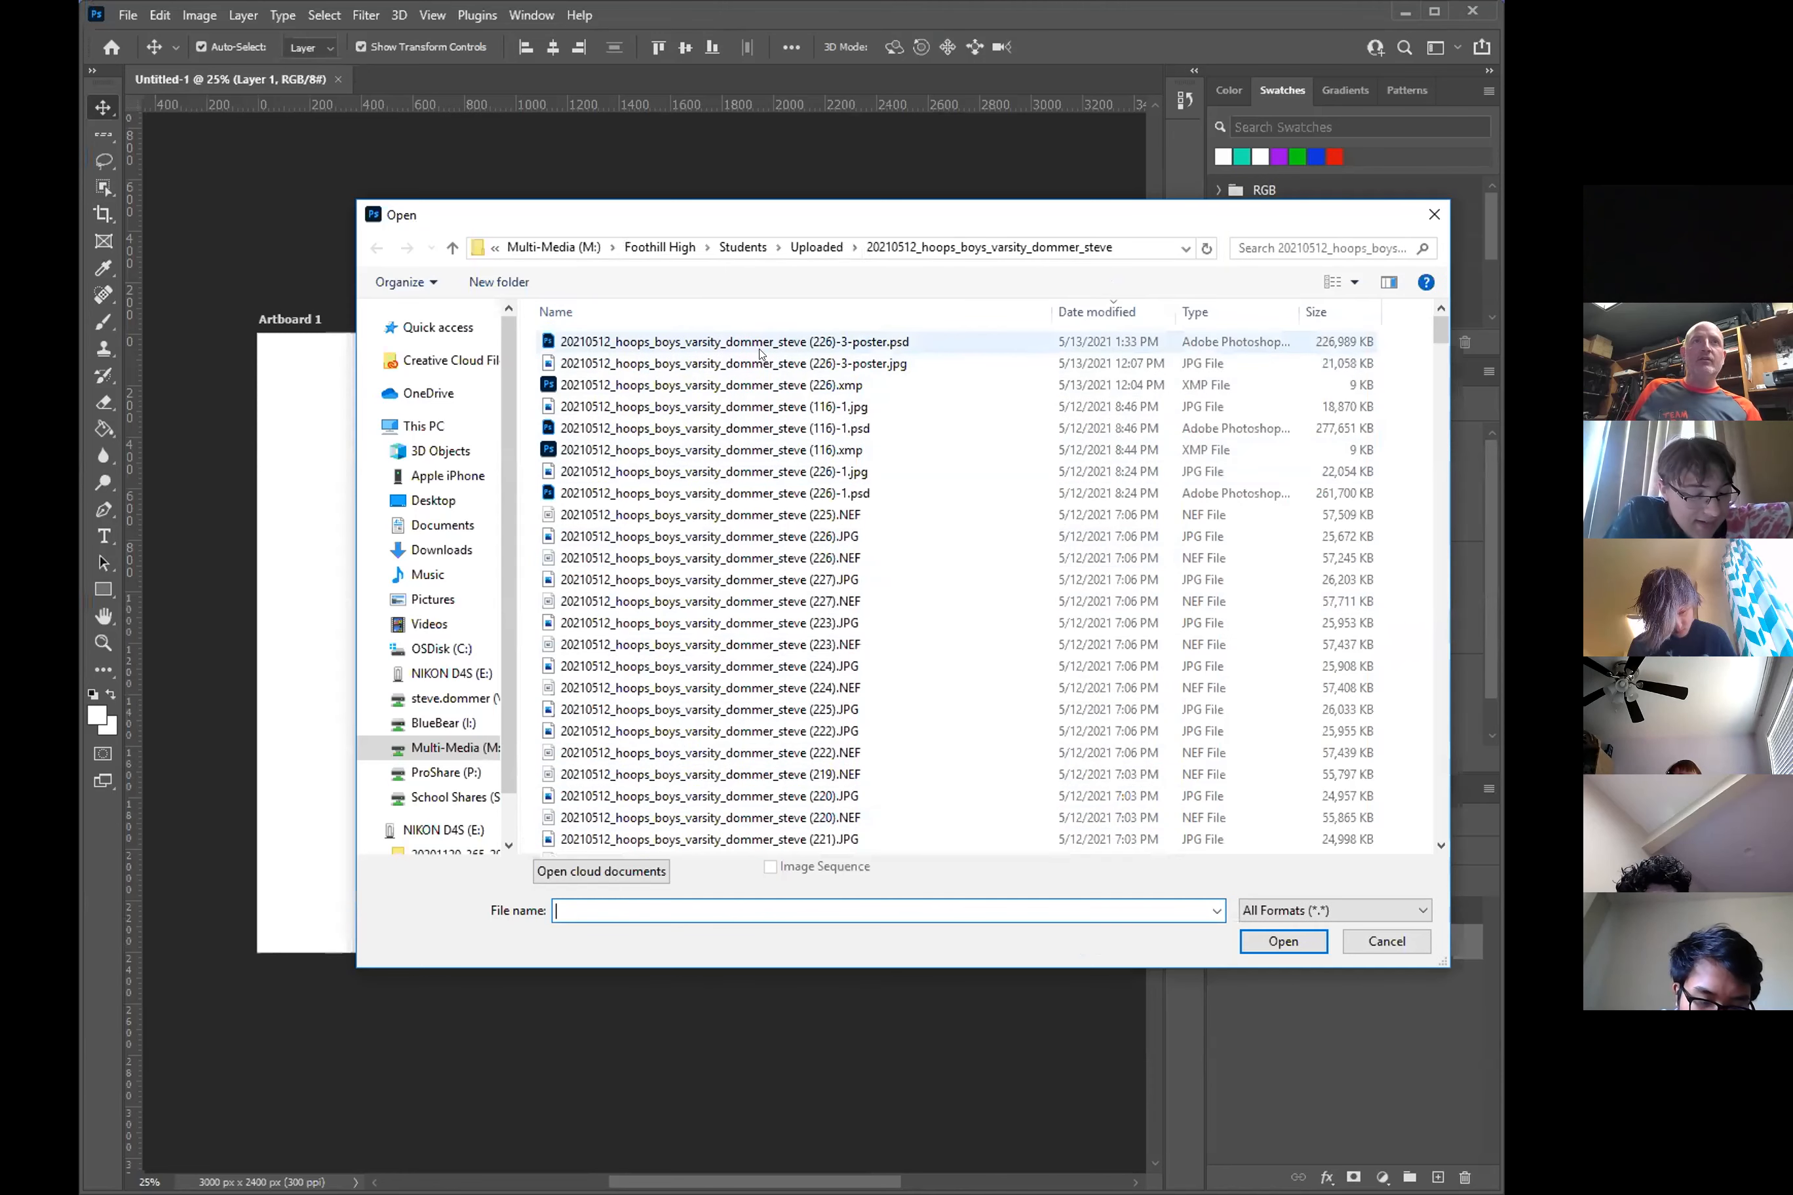
# - Compare the list and large-icon views of the photo folder and set its files to display as extra large icons
pyautogui.rightClick(757, 546)
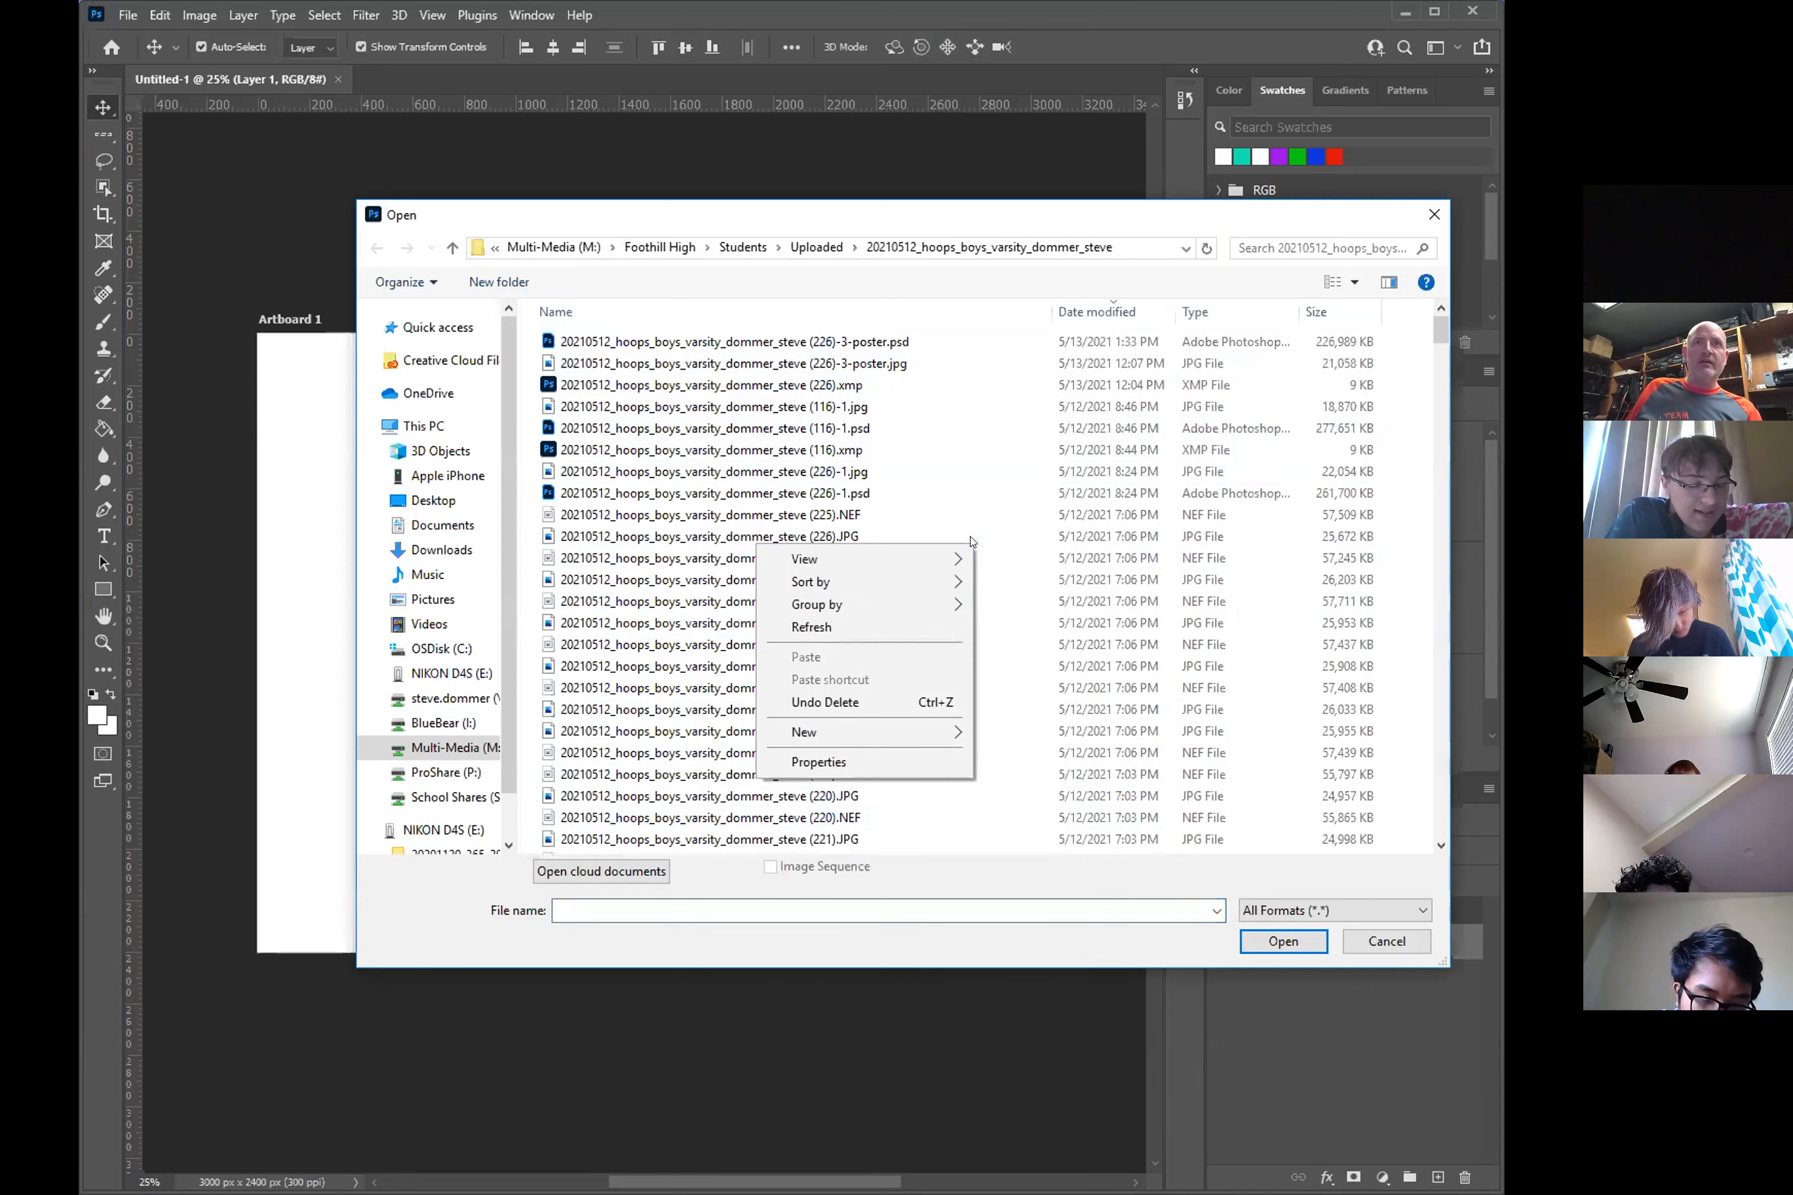
pyautogui.moveTo(814, 558)
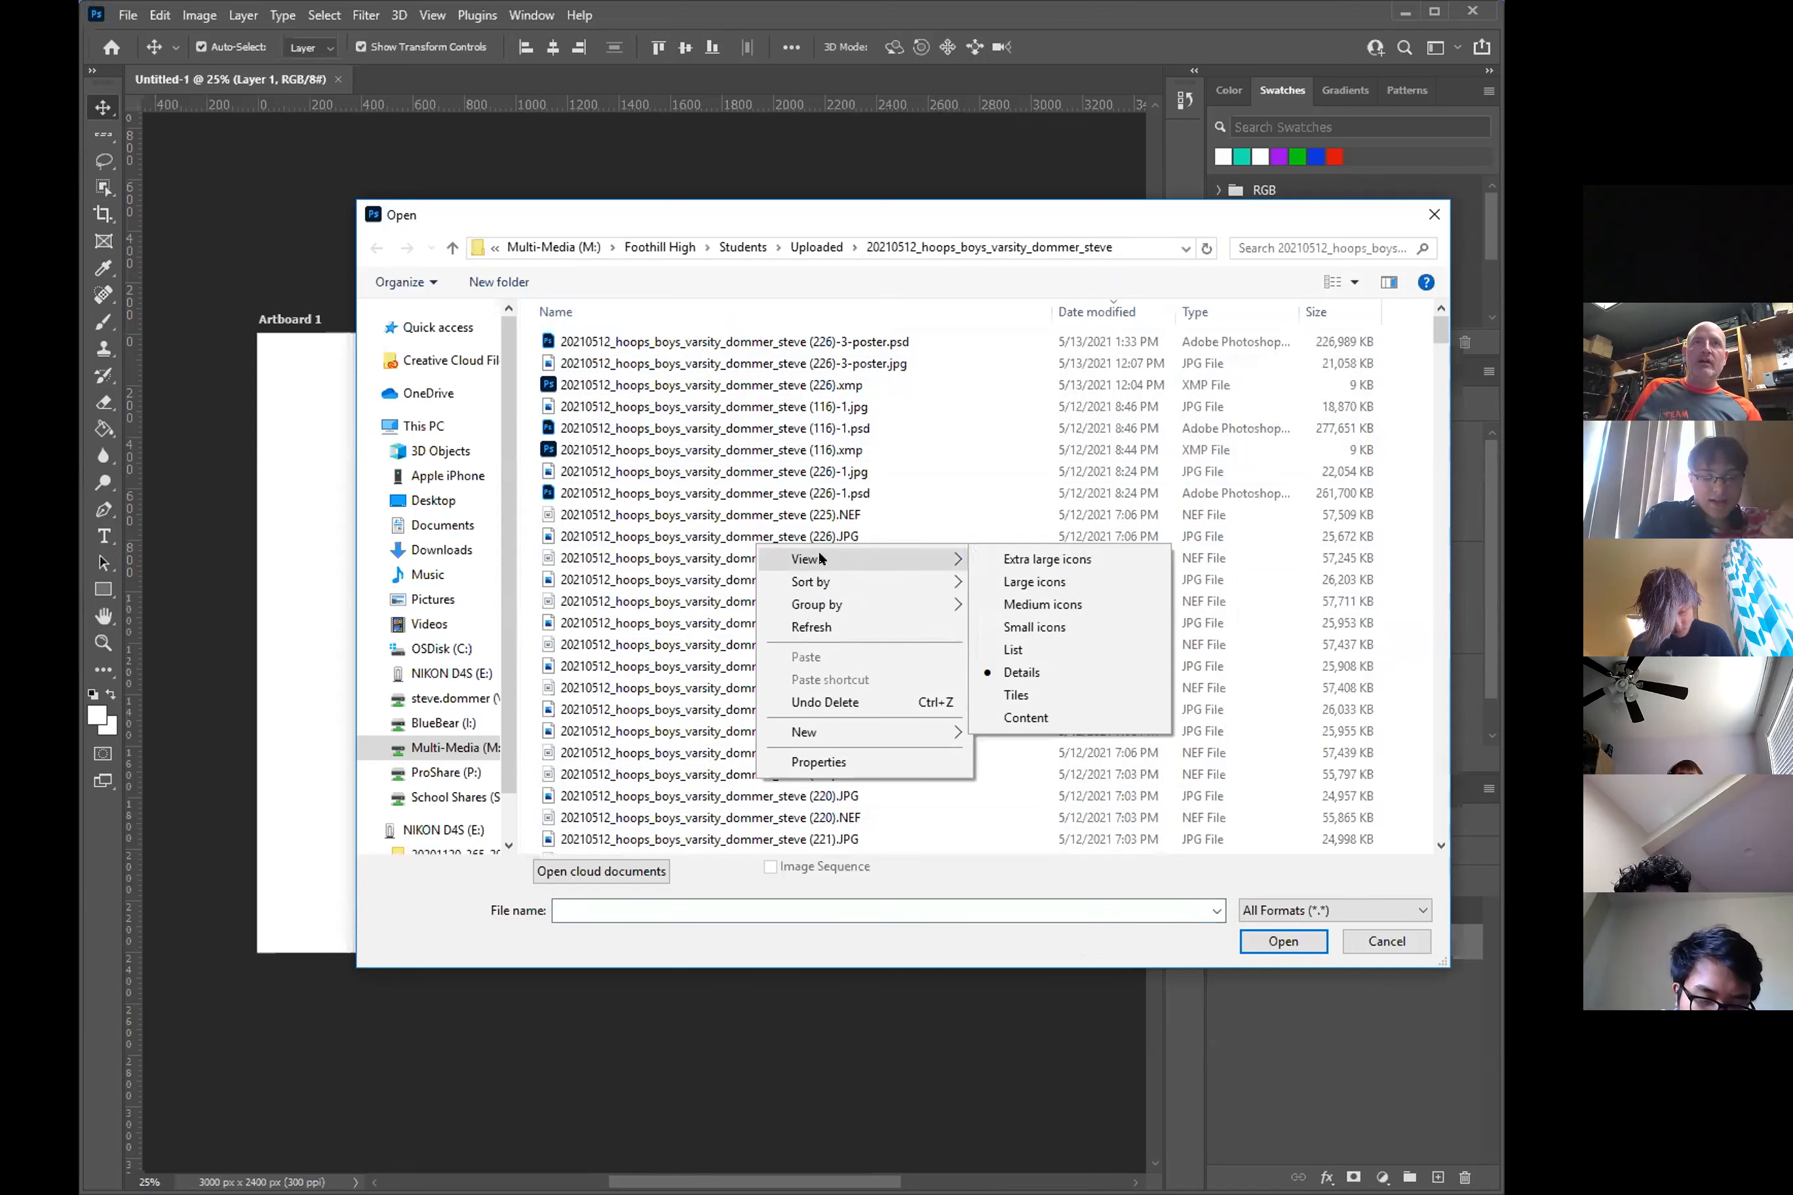
pyautogui.click(1010, 649)
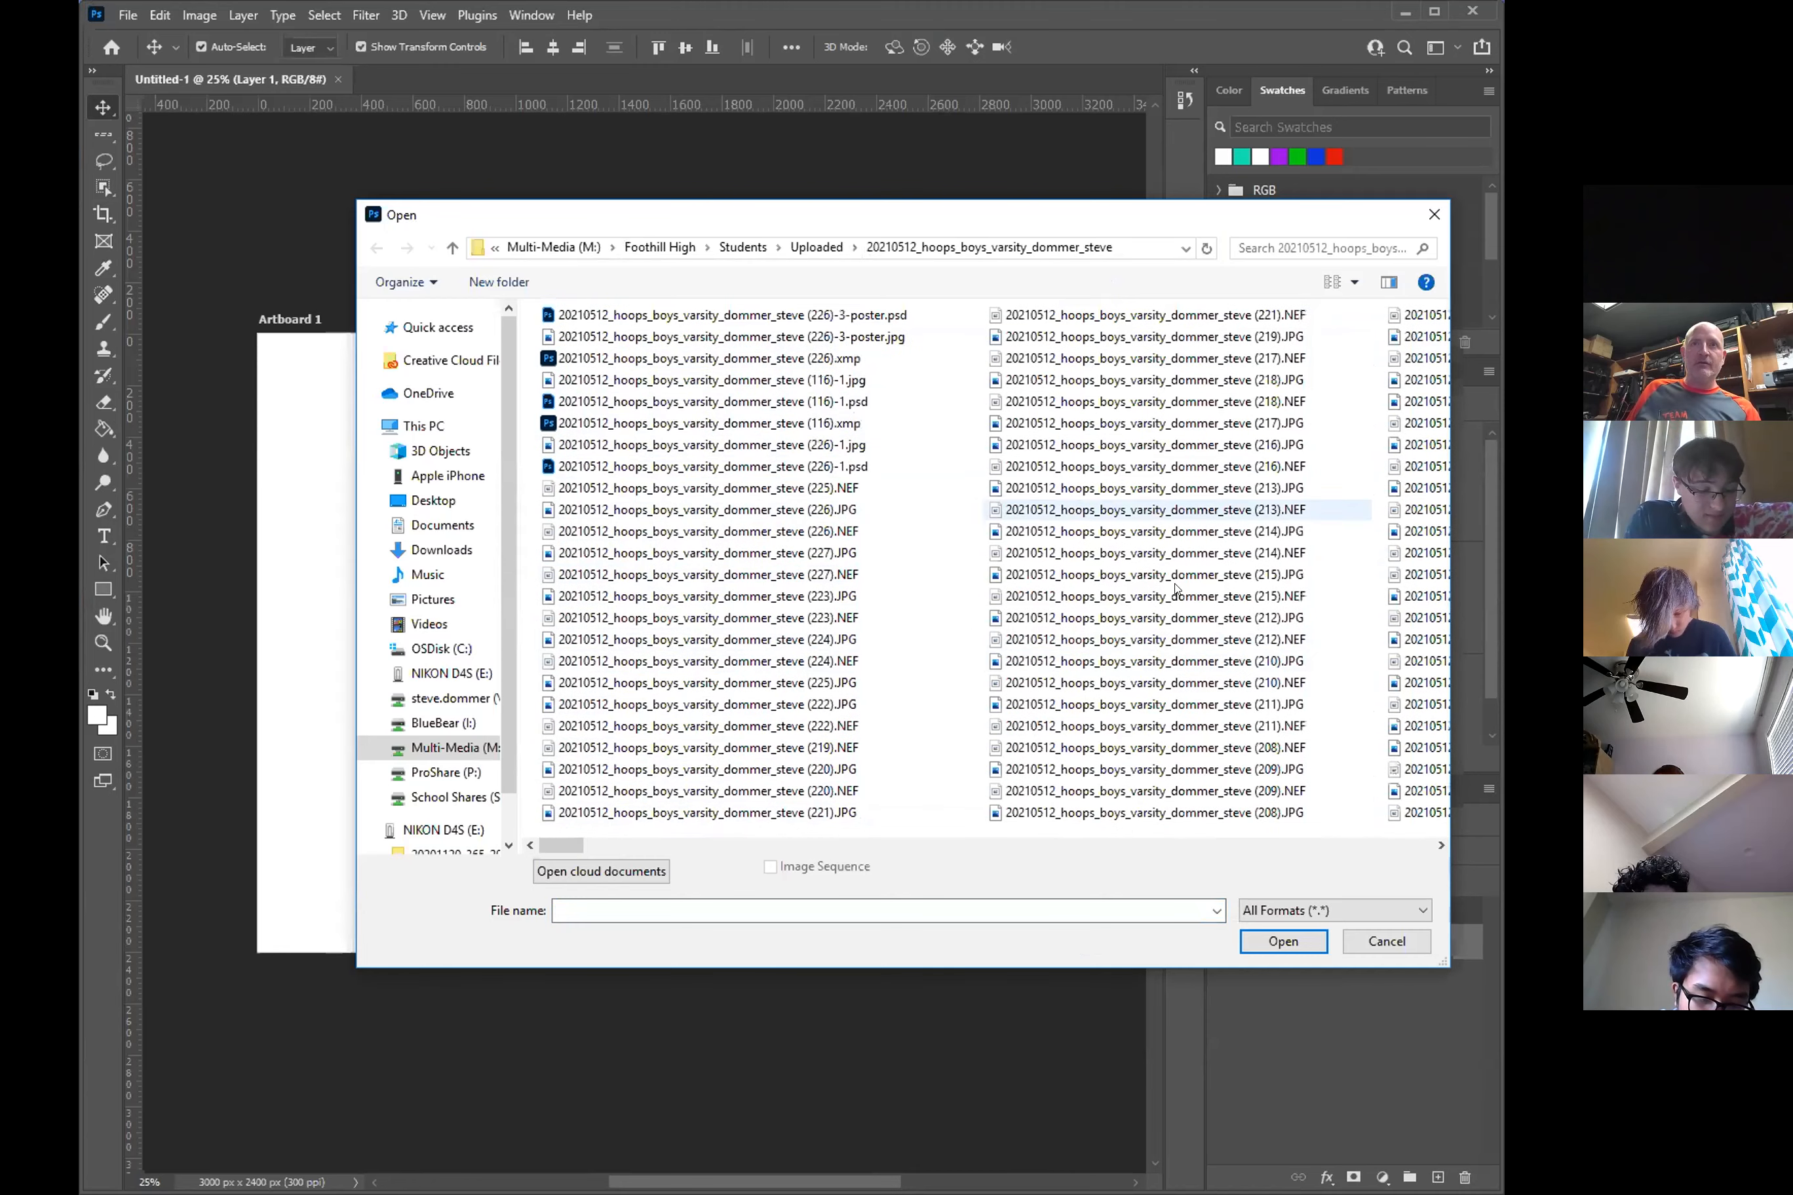
pyautogui.rightClick(928, 610)
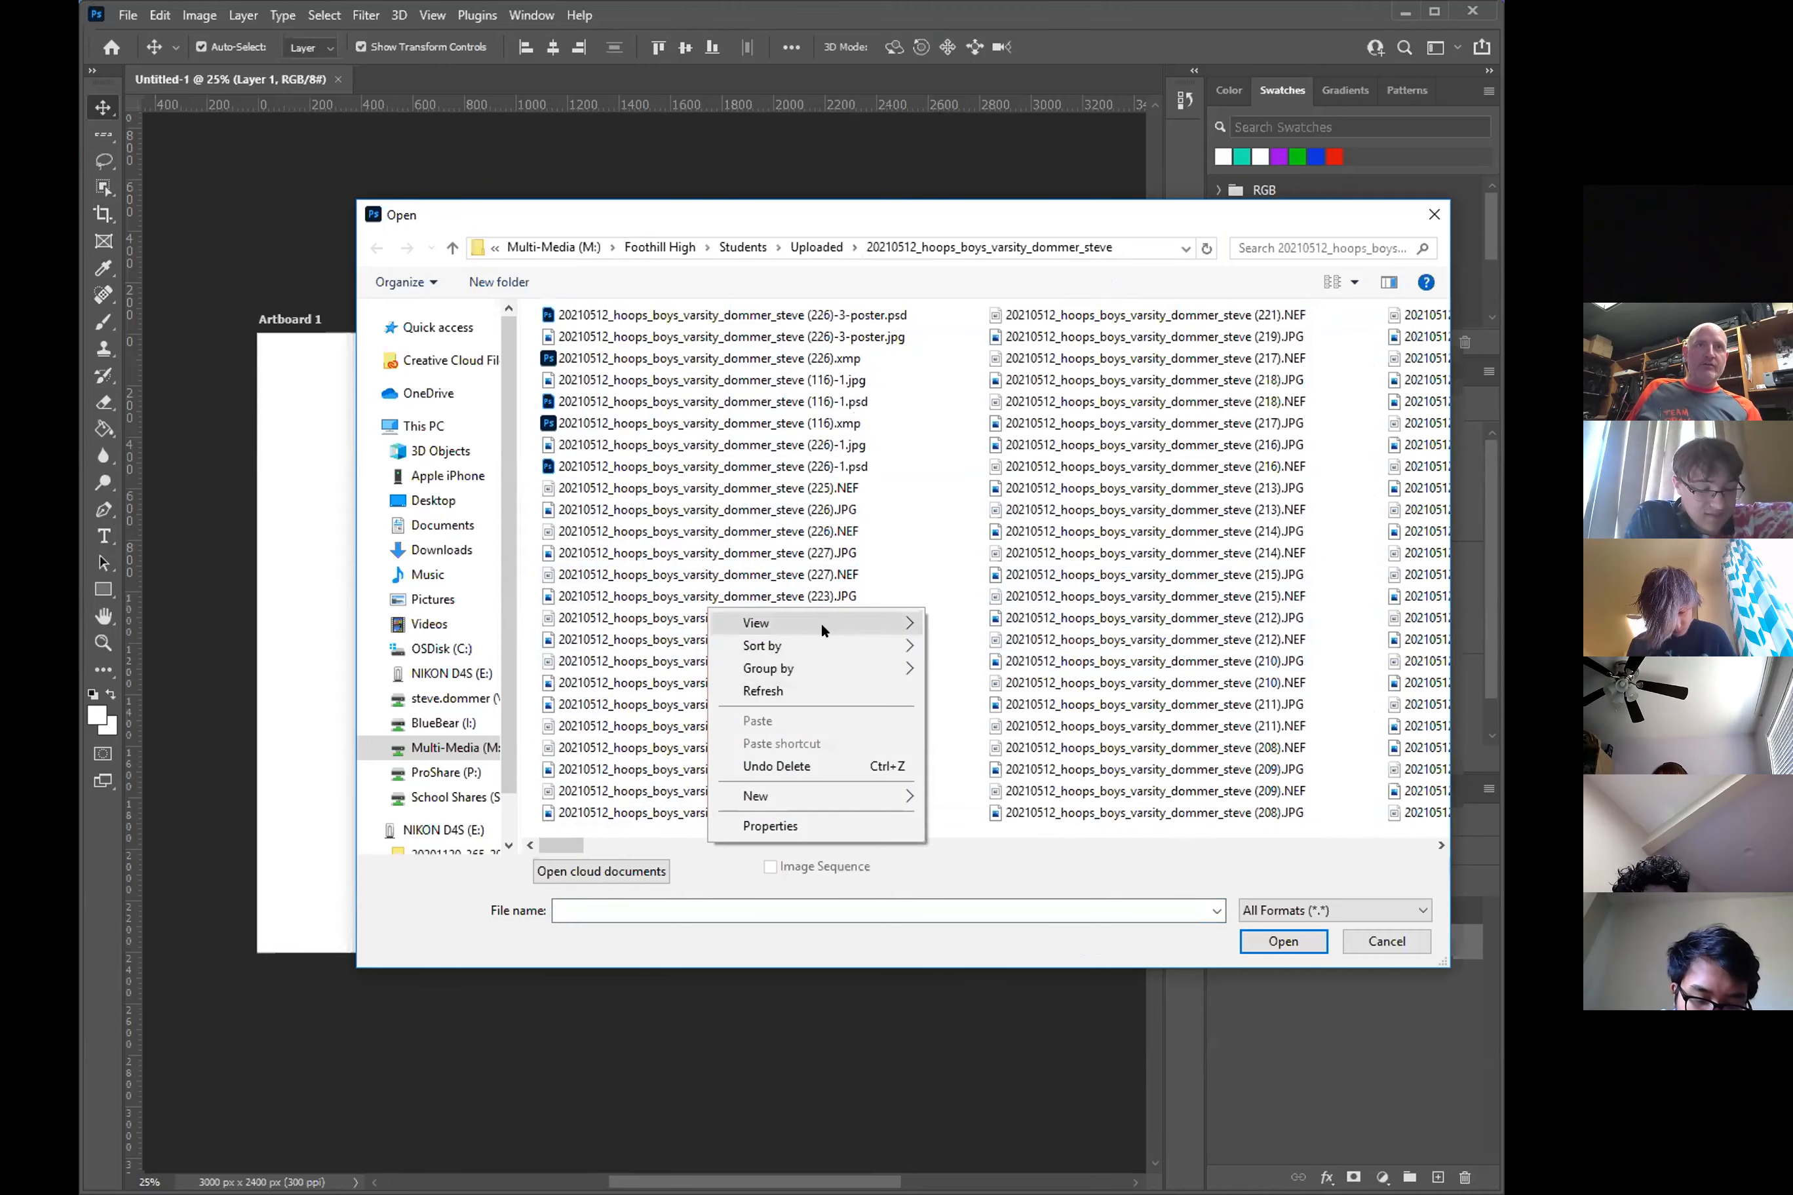
pyautogui.moveTo(825, 623)
pyautogui.click(987, 646)
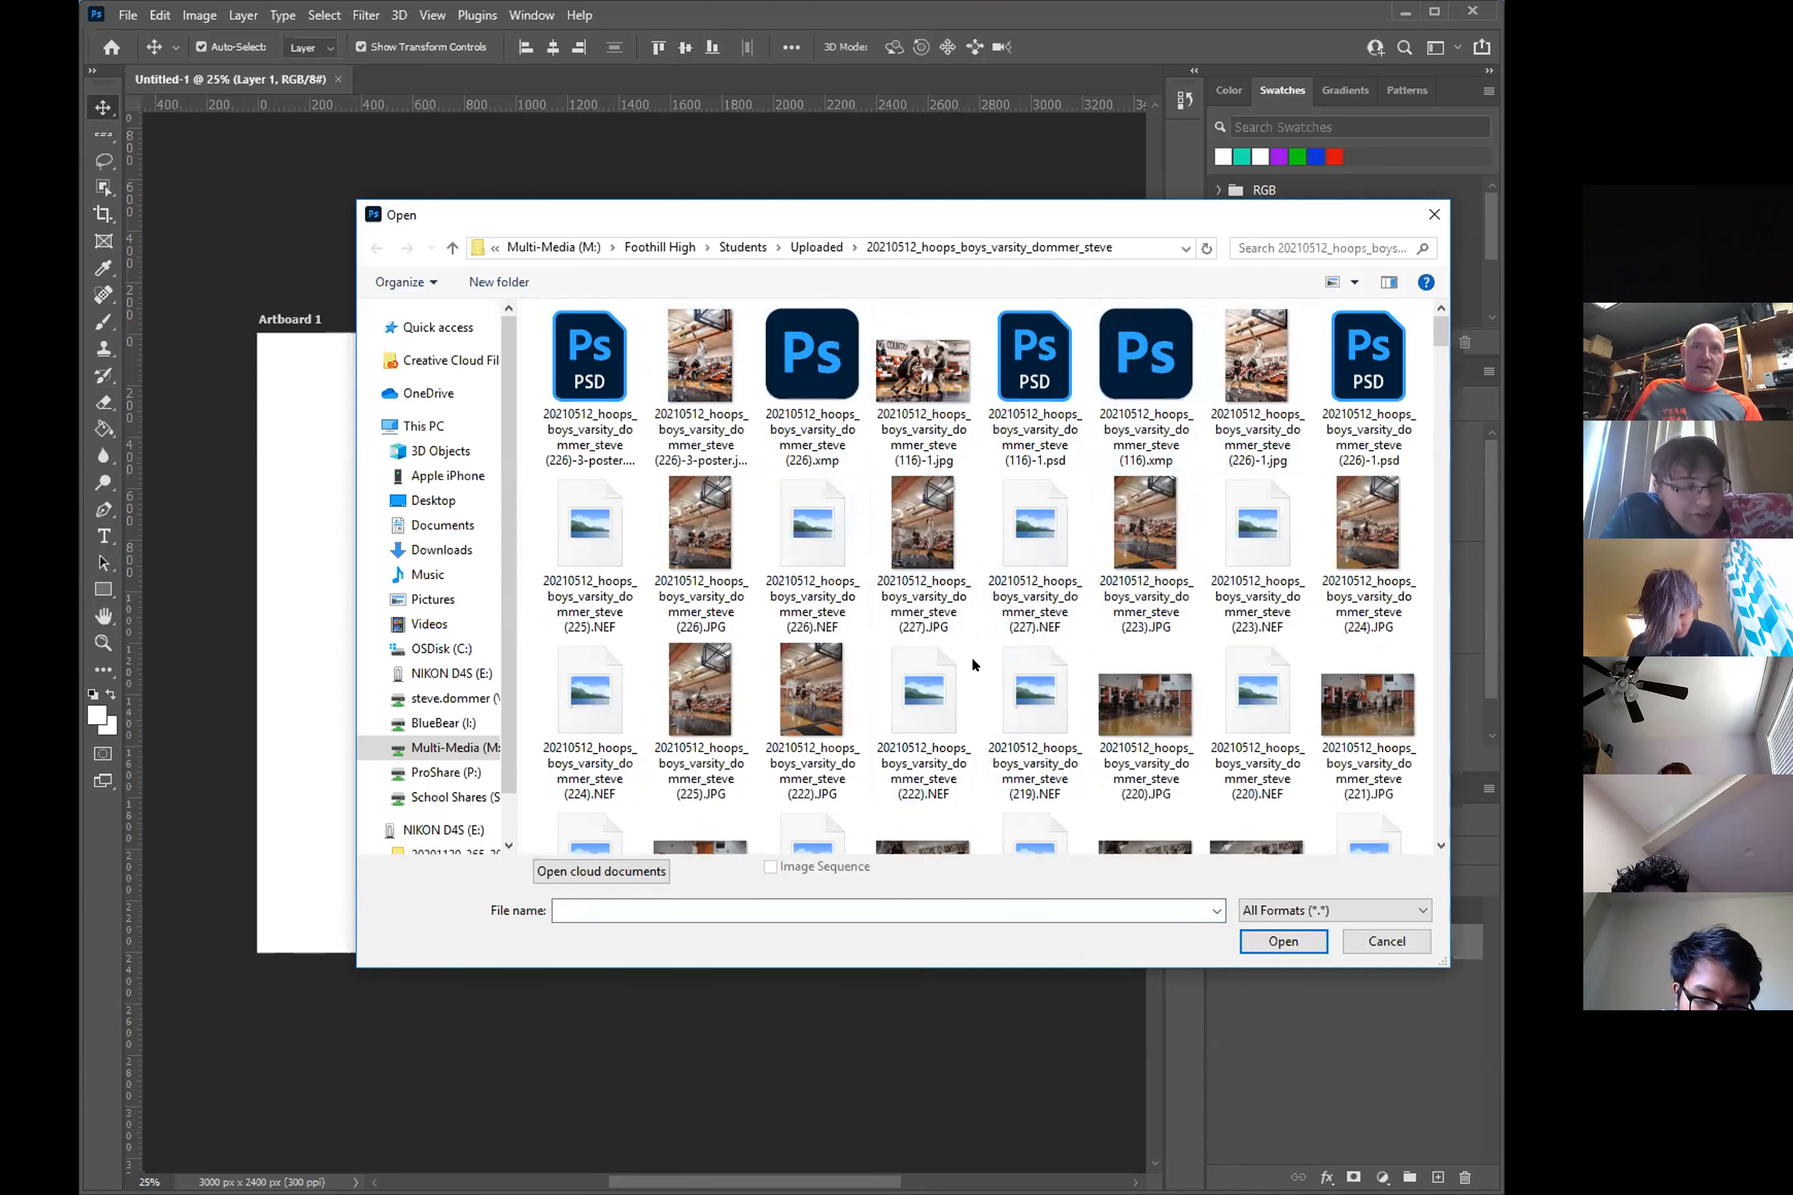
pyautogui.rightClick(765, 664)
pyautogui.moveTo(887, 685)
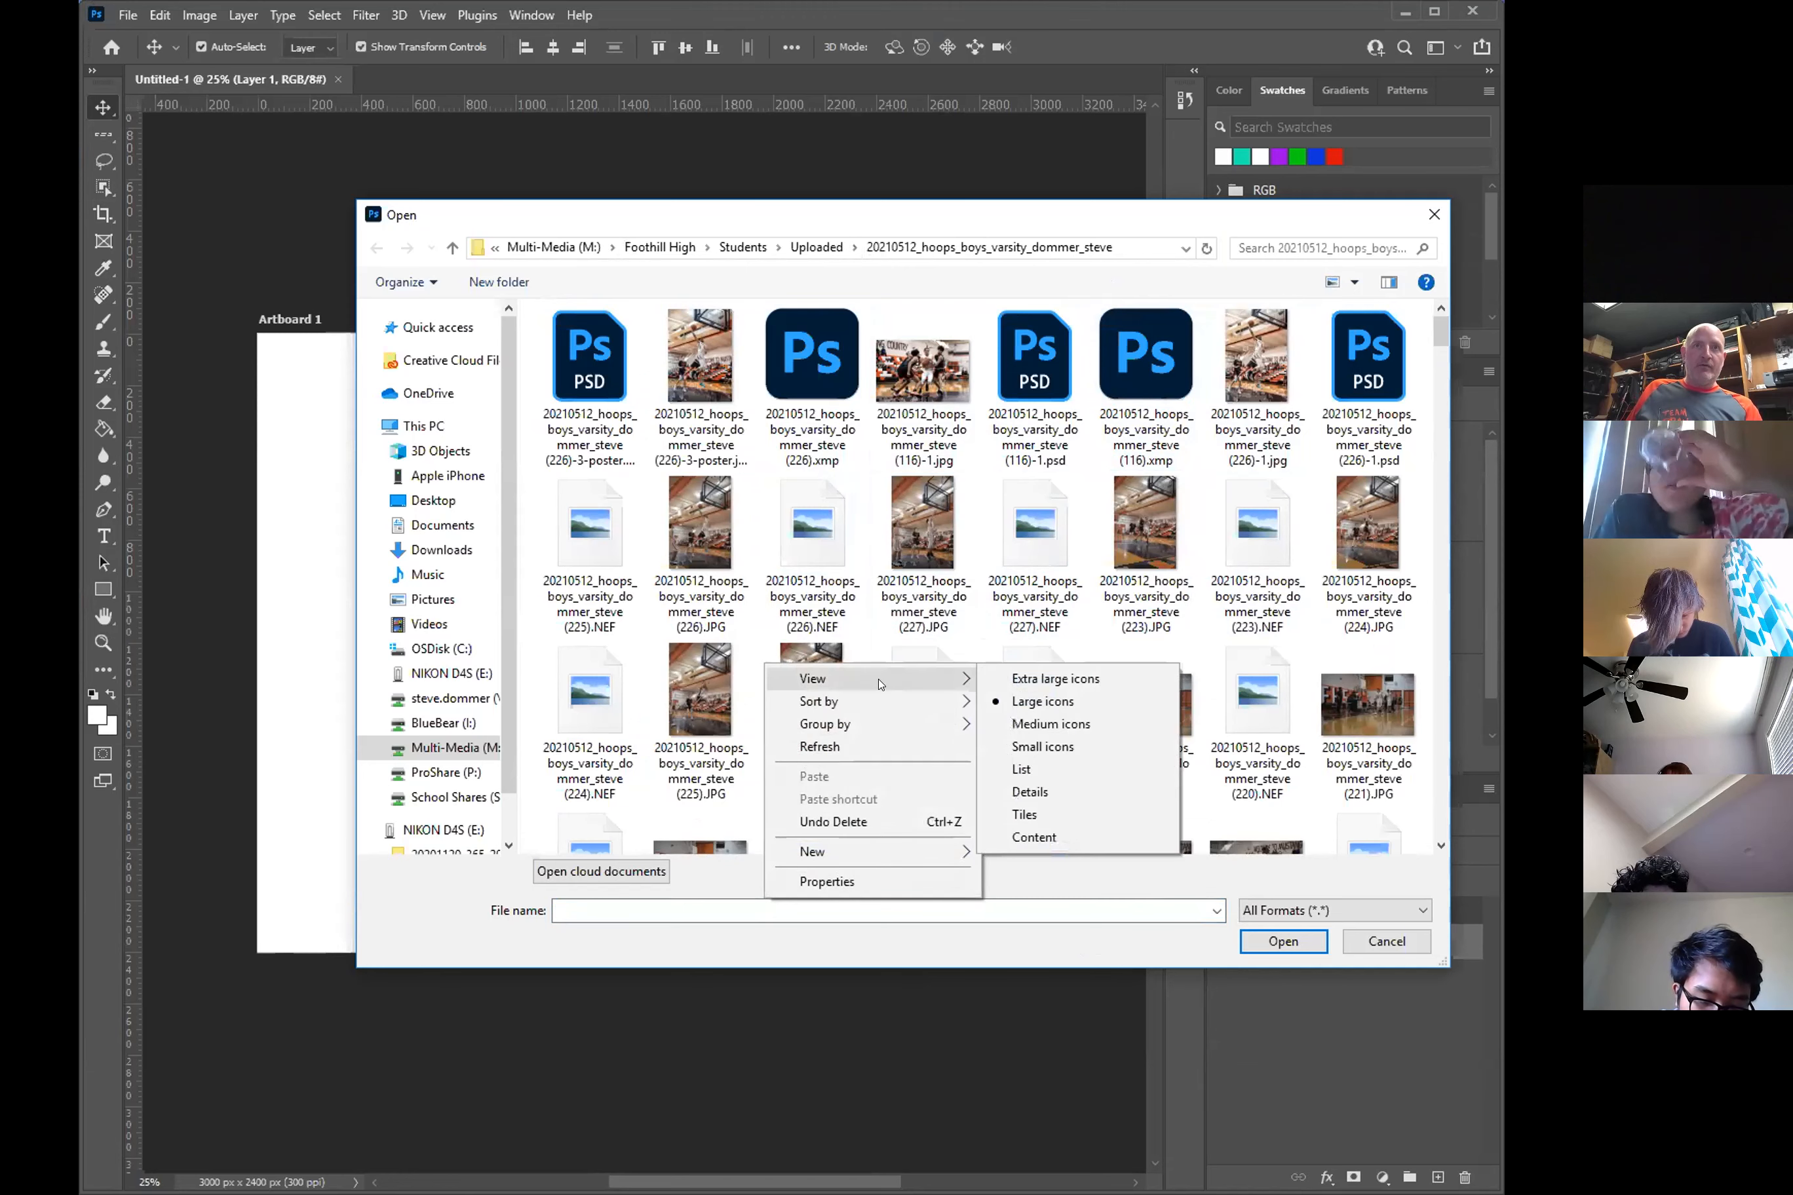
pyautogui.click(1049, 680)
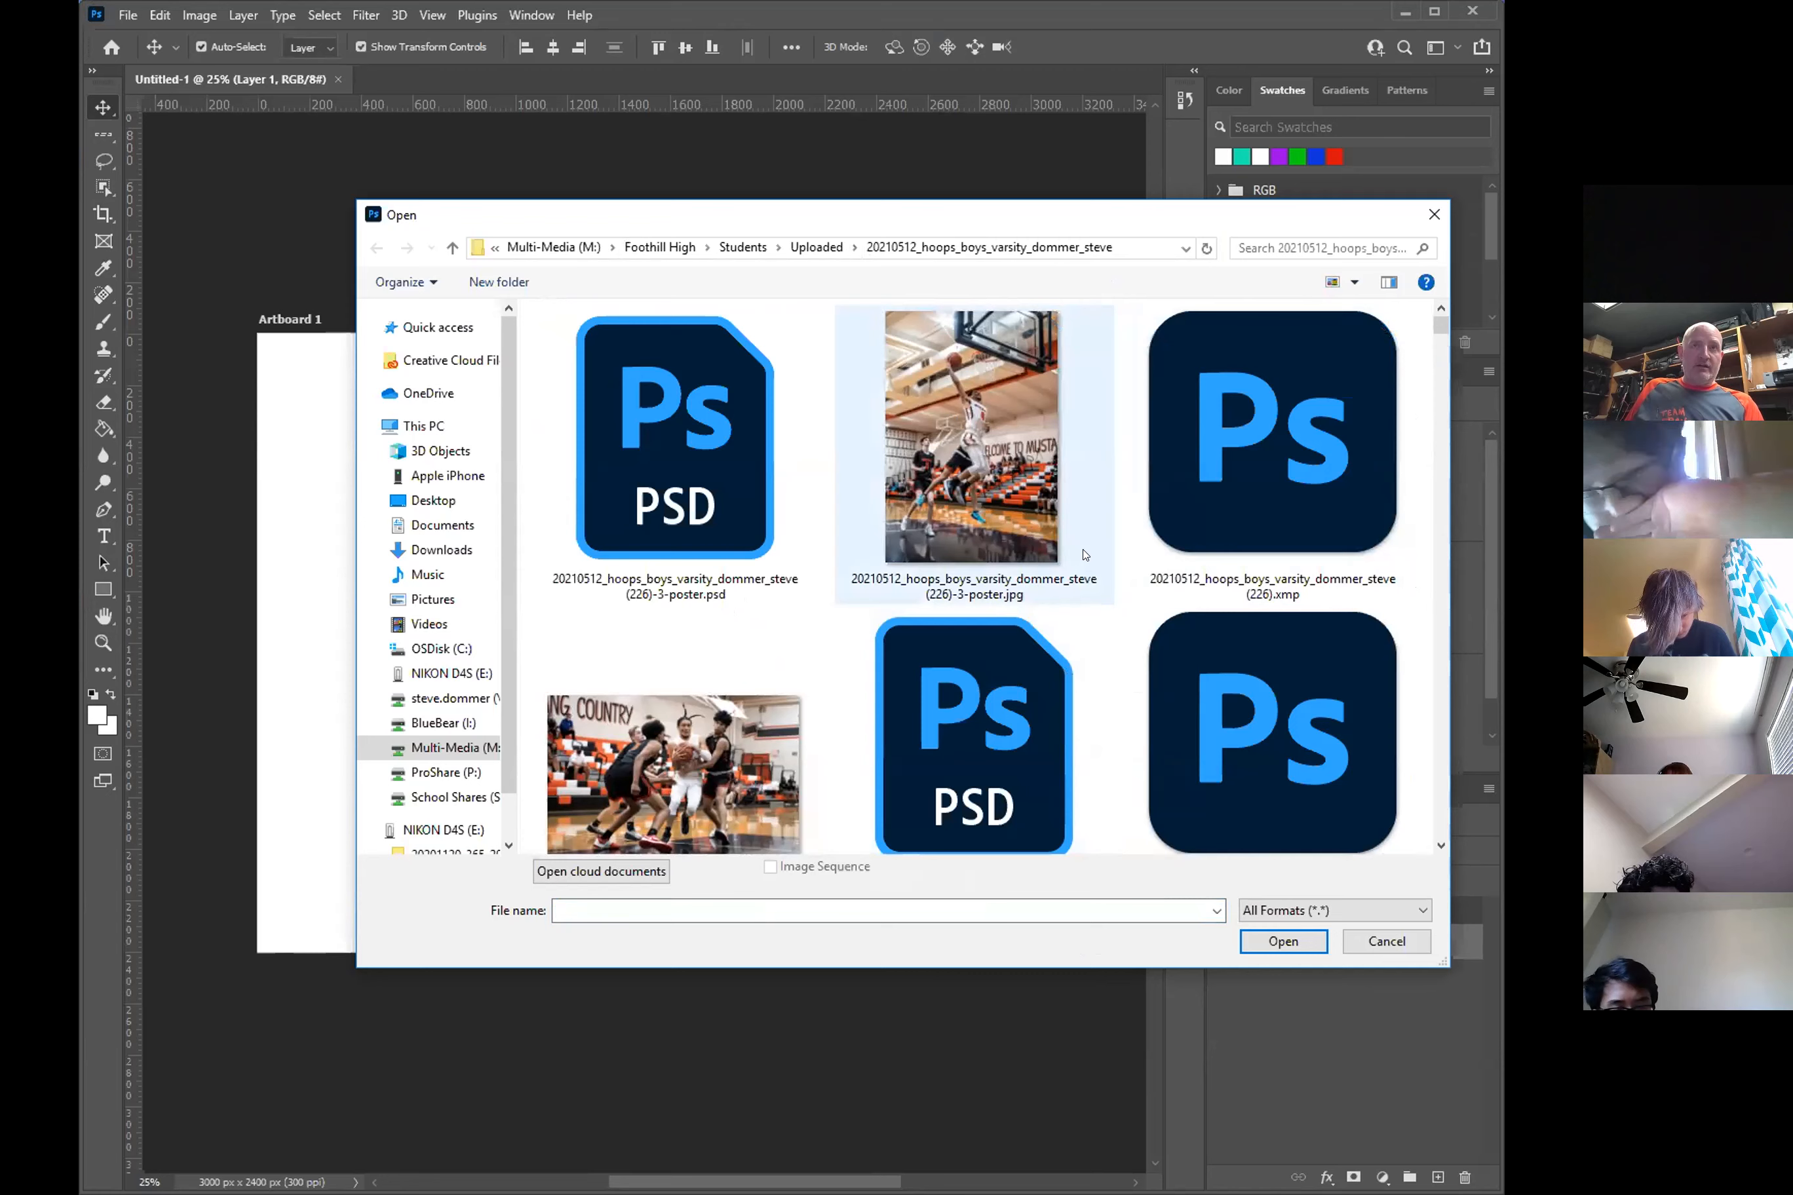
# - Browse the basketball photo thumbnails and open the JPEG whose file name ends in (226)-3-poster.jpg
pyautogui.scroll(-6, 1032, 579)
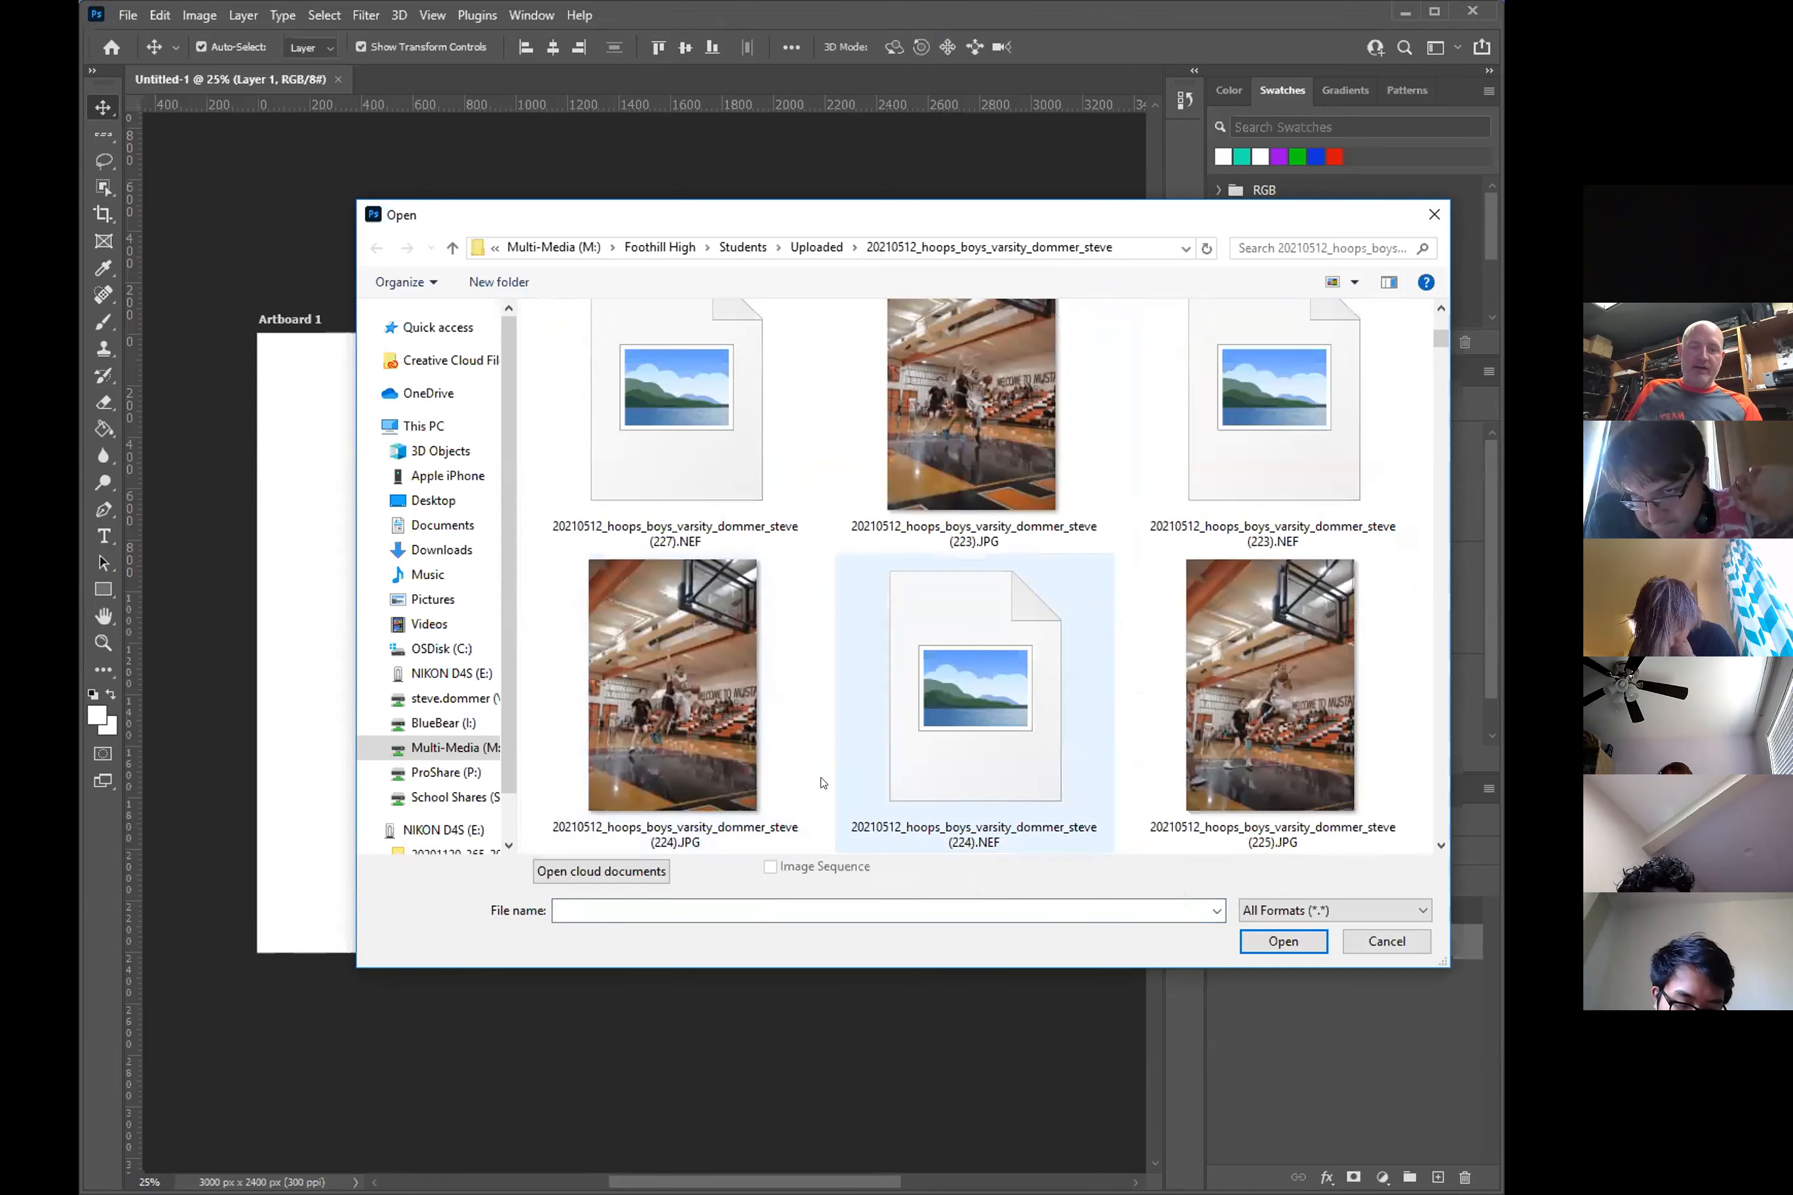
pyautogui.scroll(3, 1026, 571)
pyautogui.scroll(3, 1026, 570)
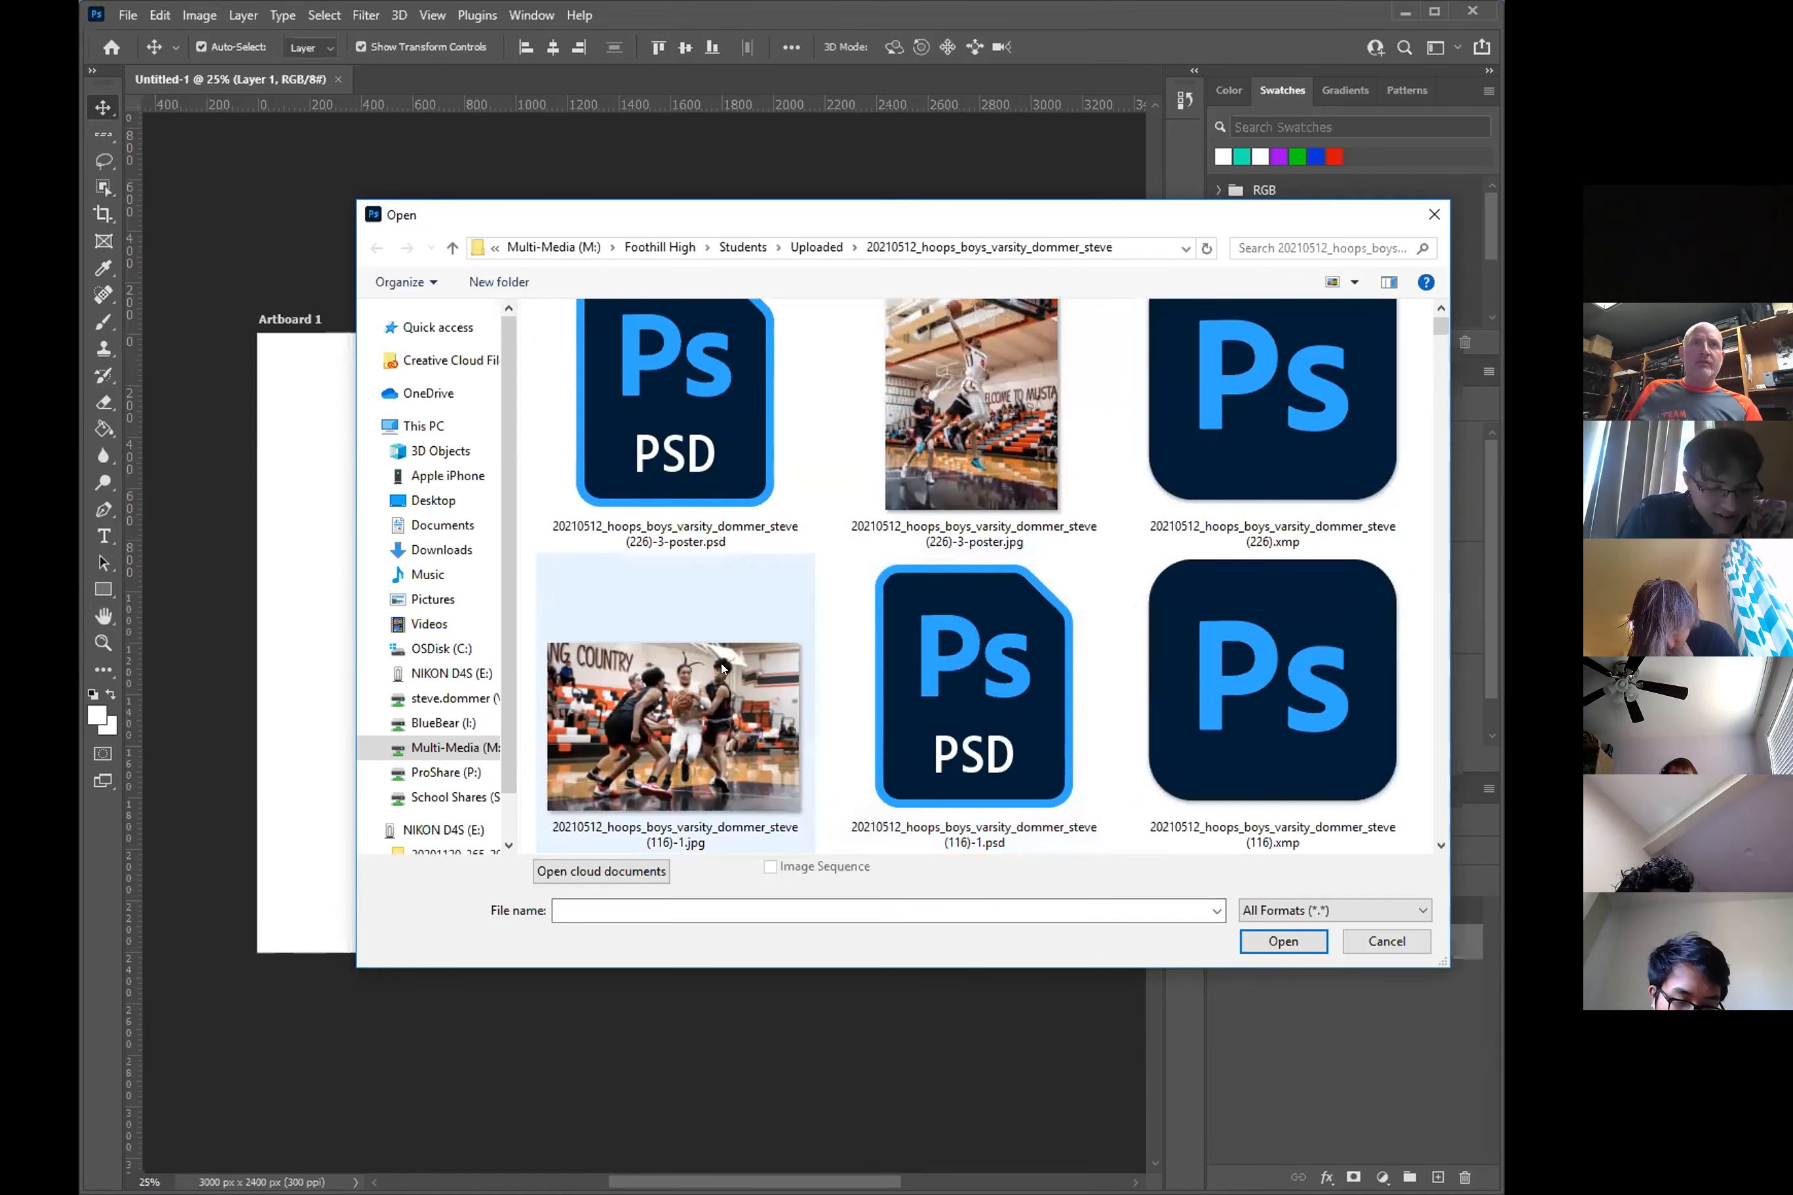
pyautogui.click(696, 699)
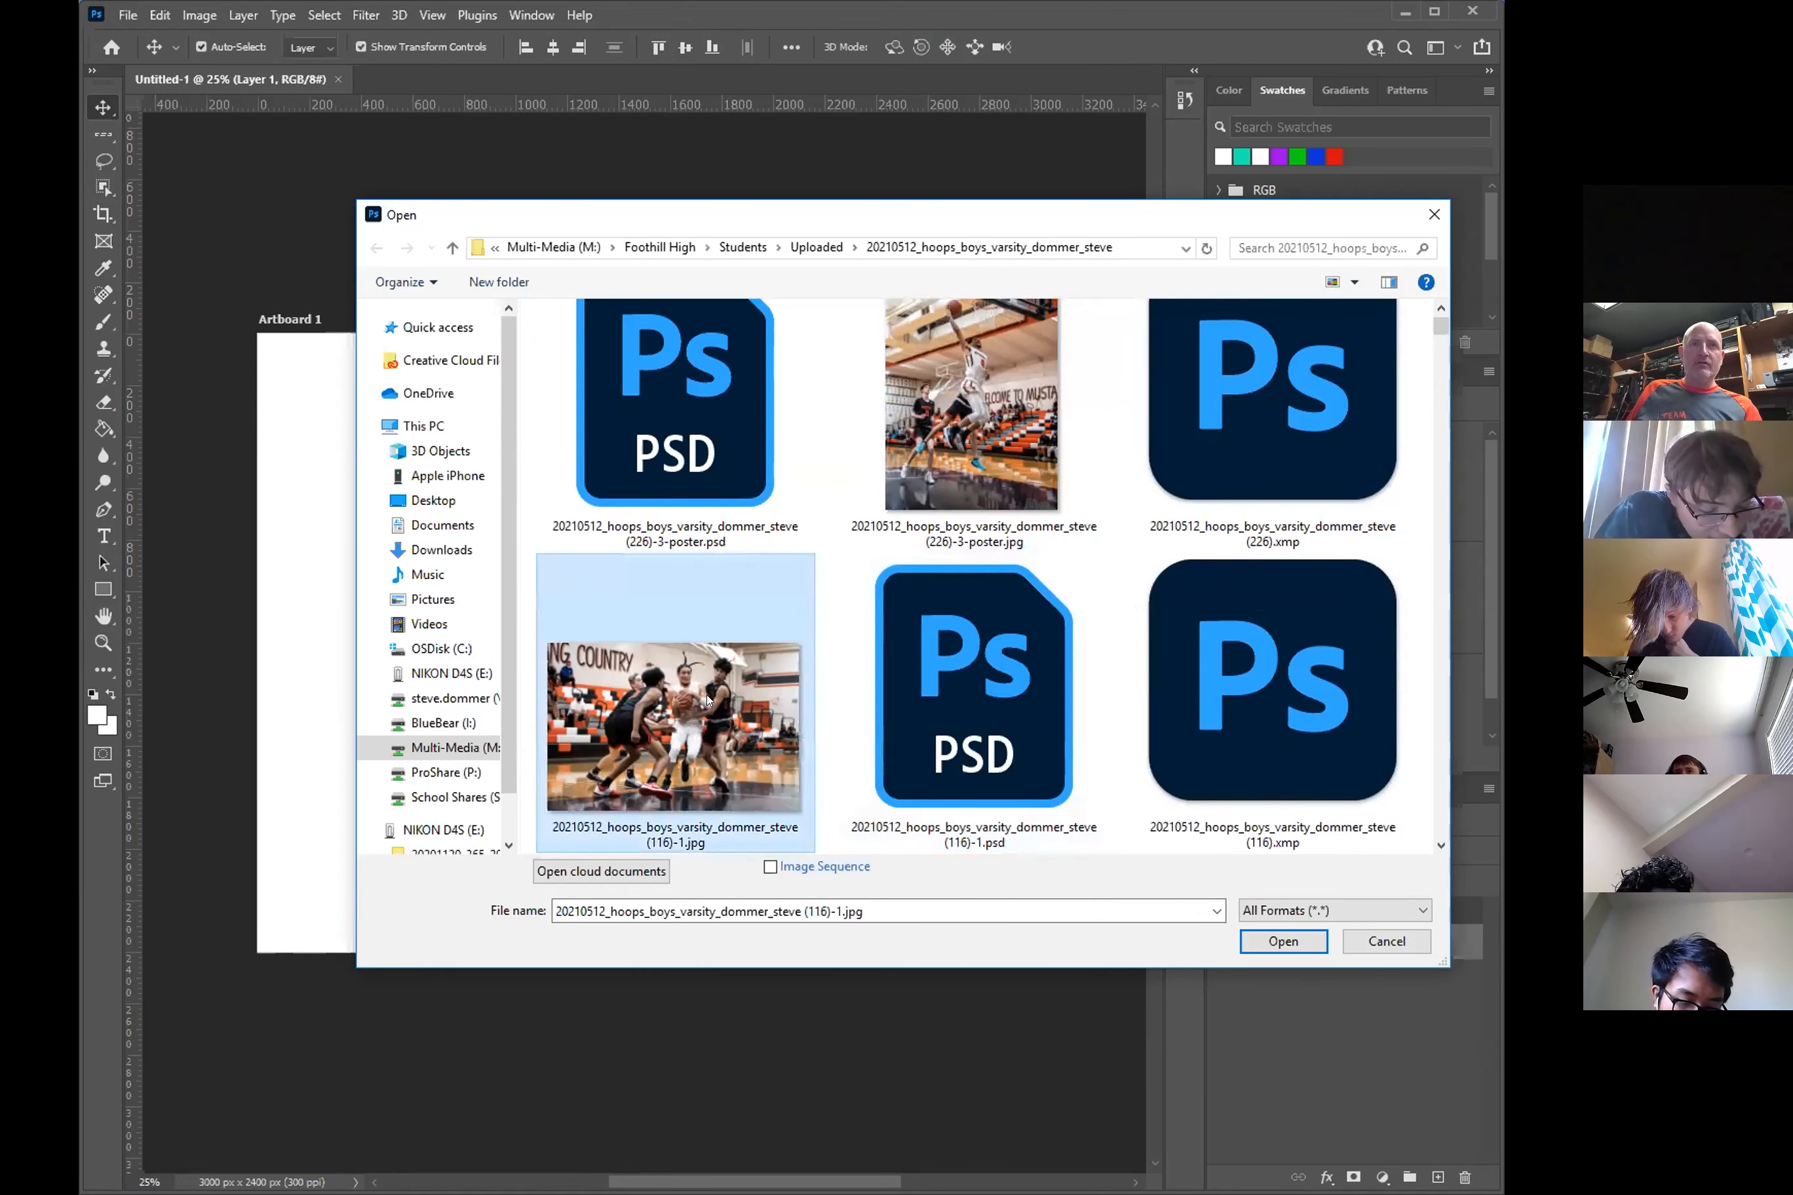
pyautogui.click(942, 420)
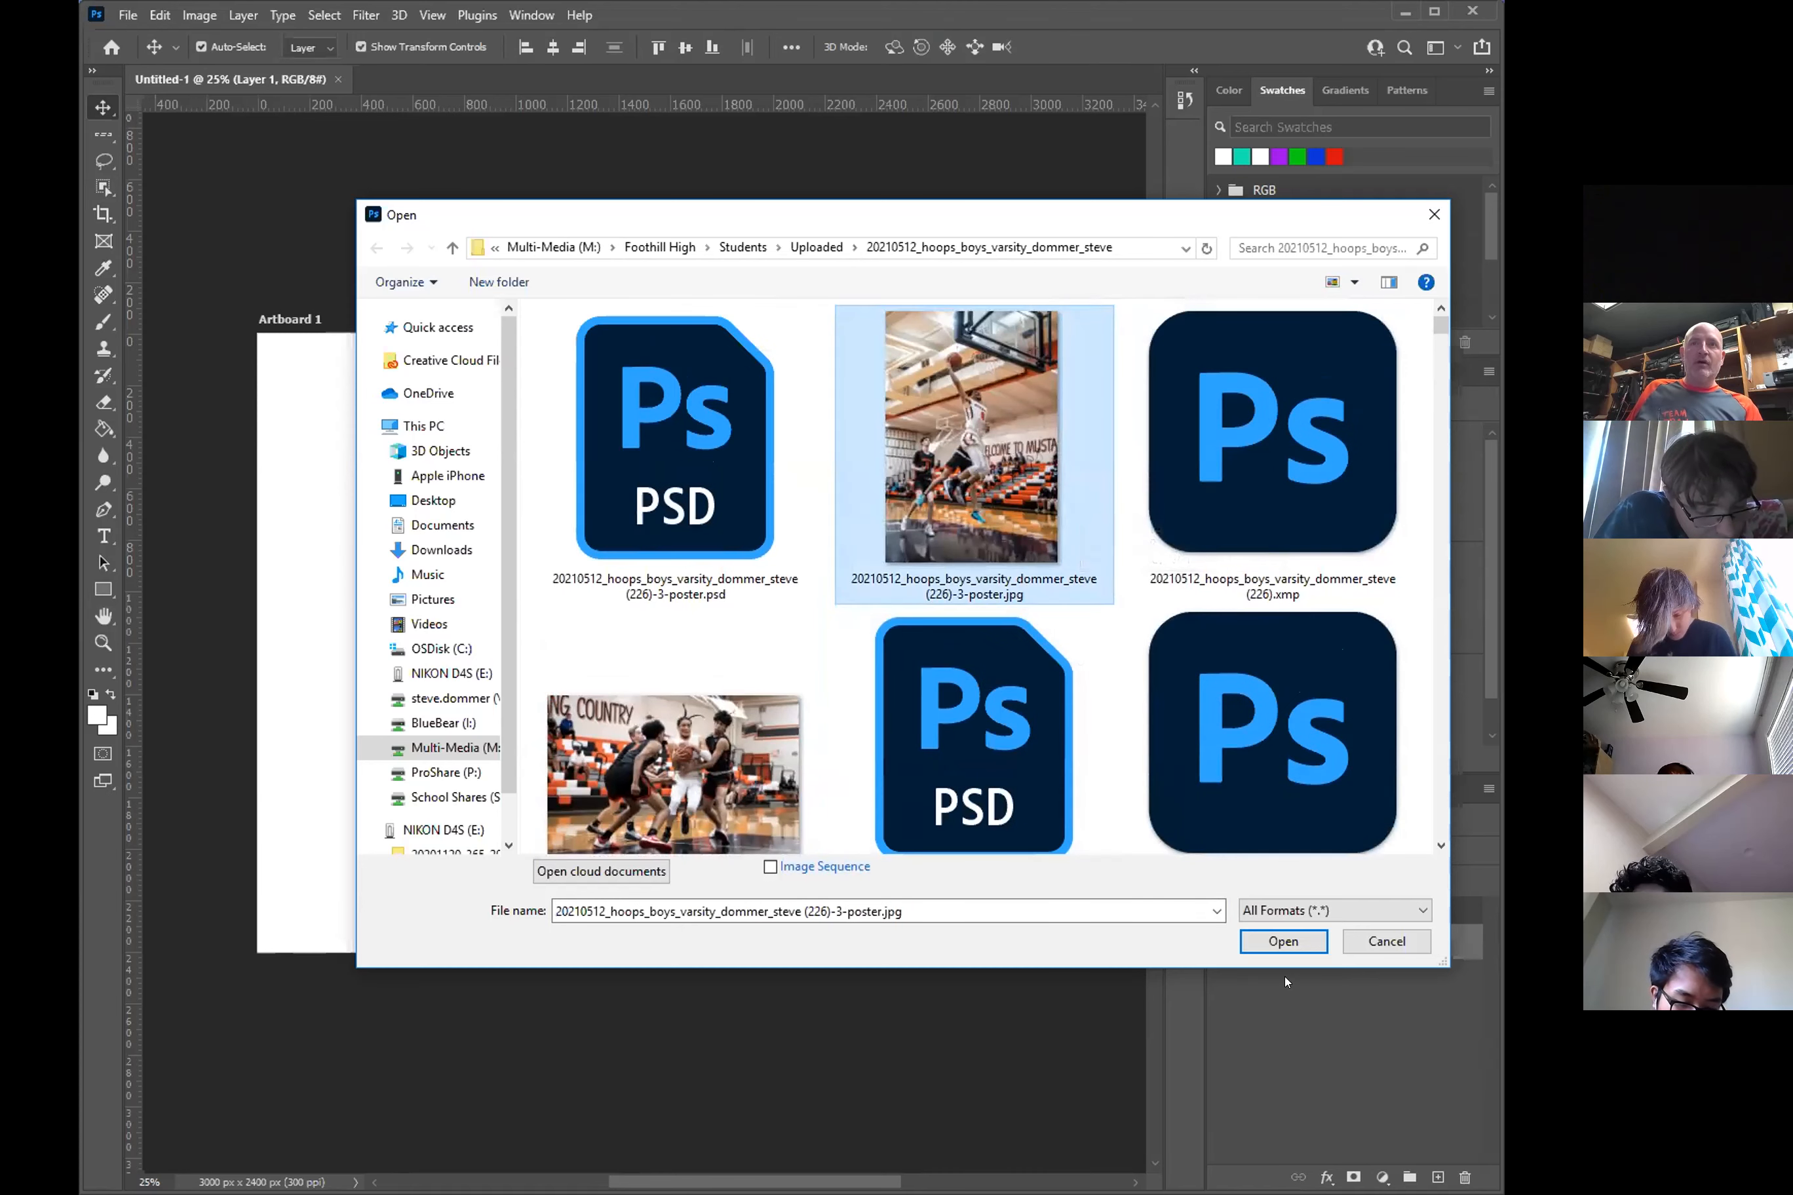
pyautogui.click(1280, 942)
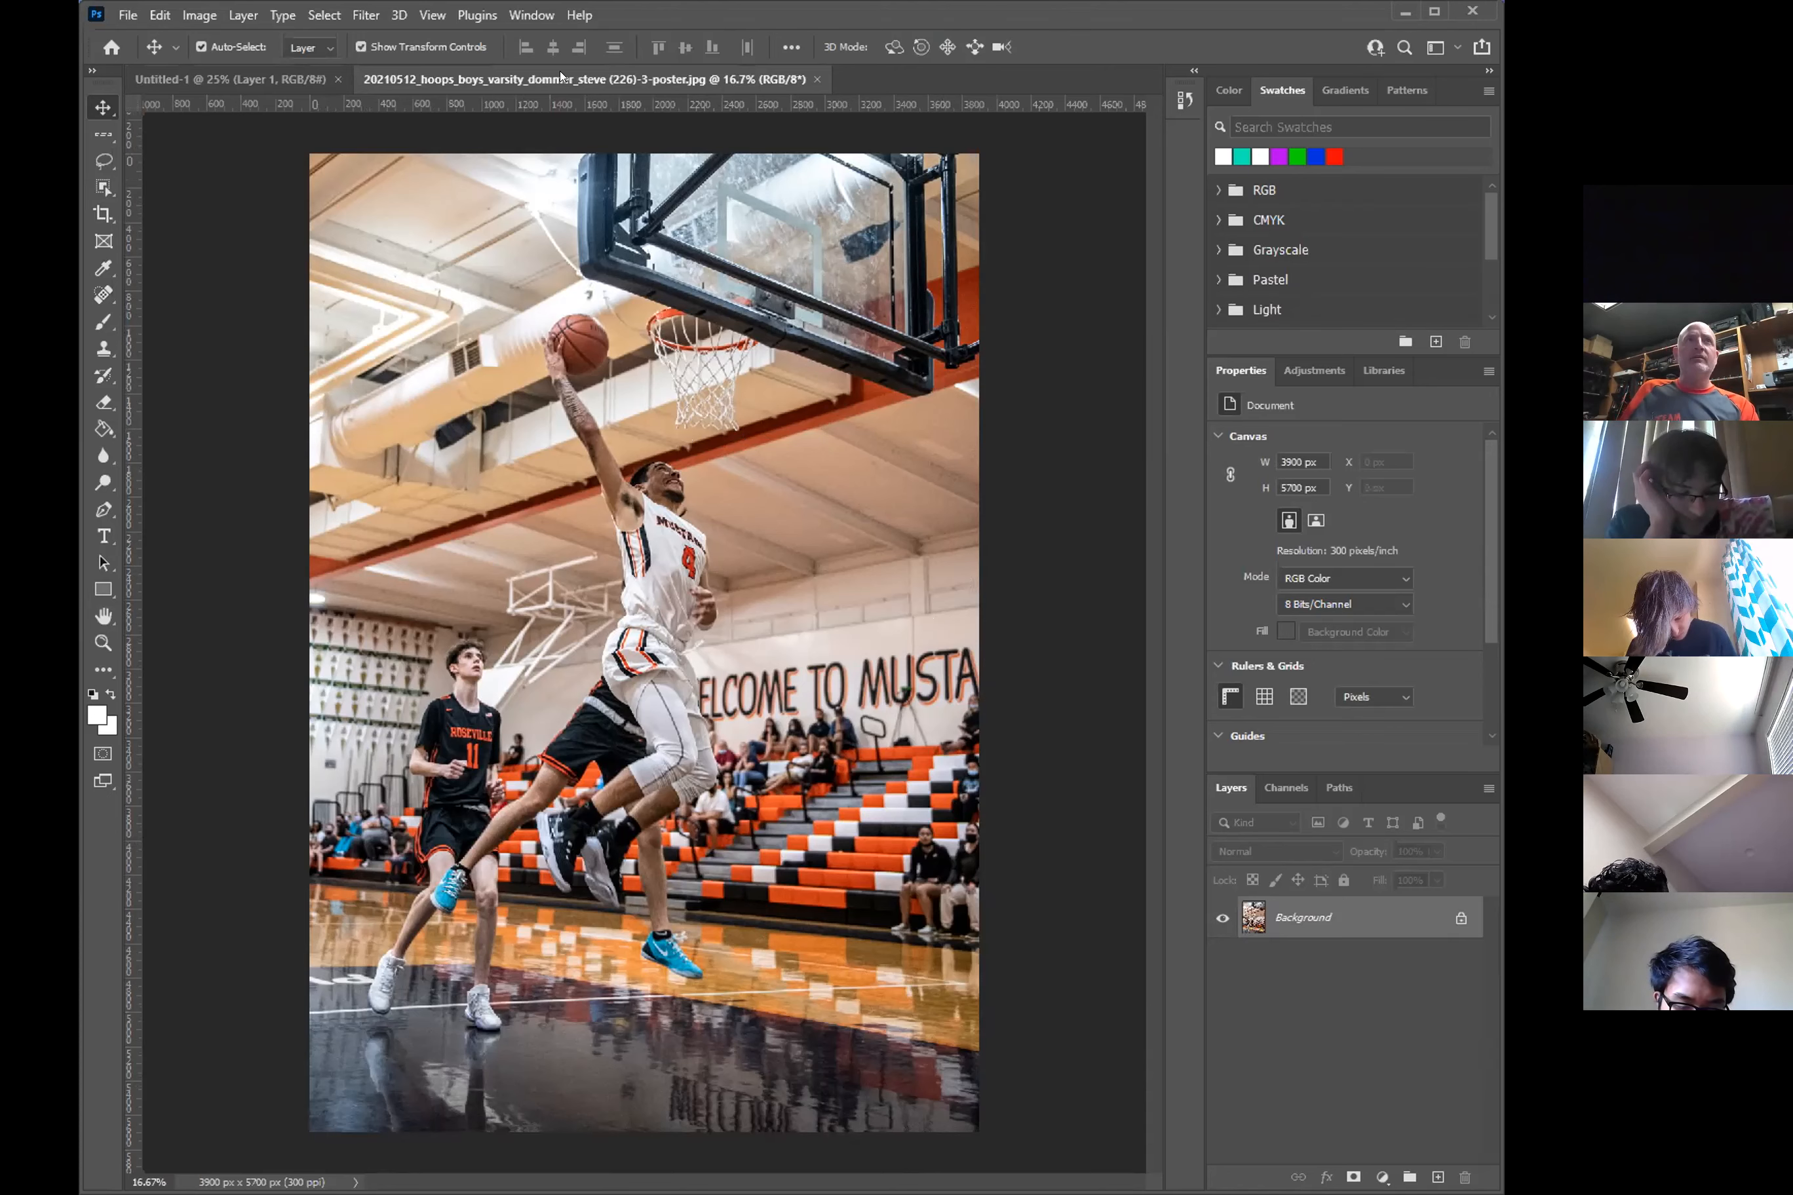
# - Copy the basketball photo from its own document onto Artboard 1 of the blank Untitled-1 document with the Move tool
pyautogui.click(247, 78)
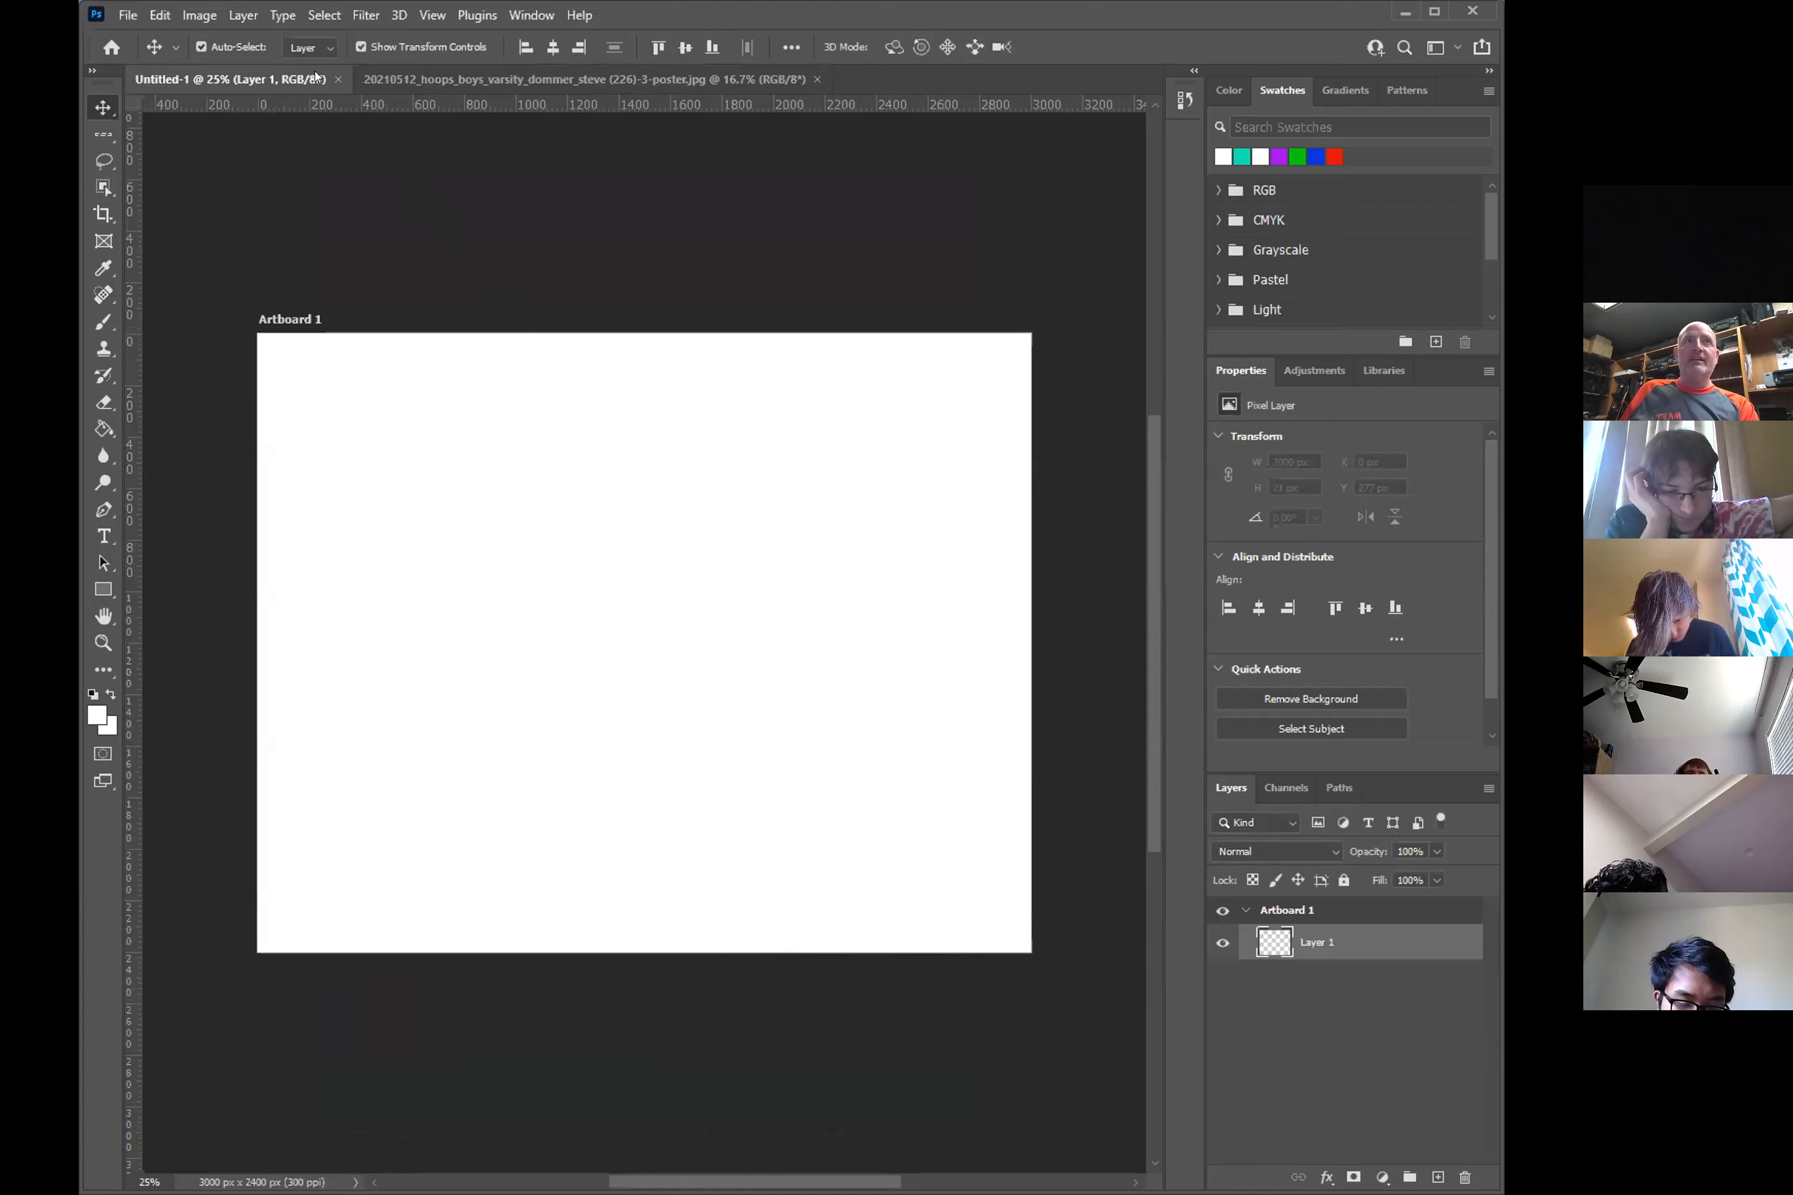
pyautogui.click(458, 78)
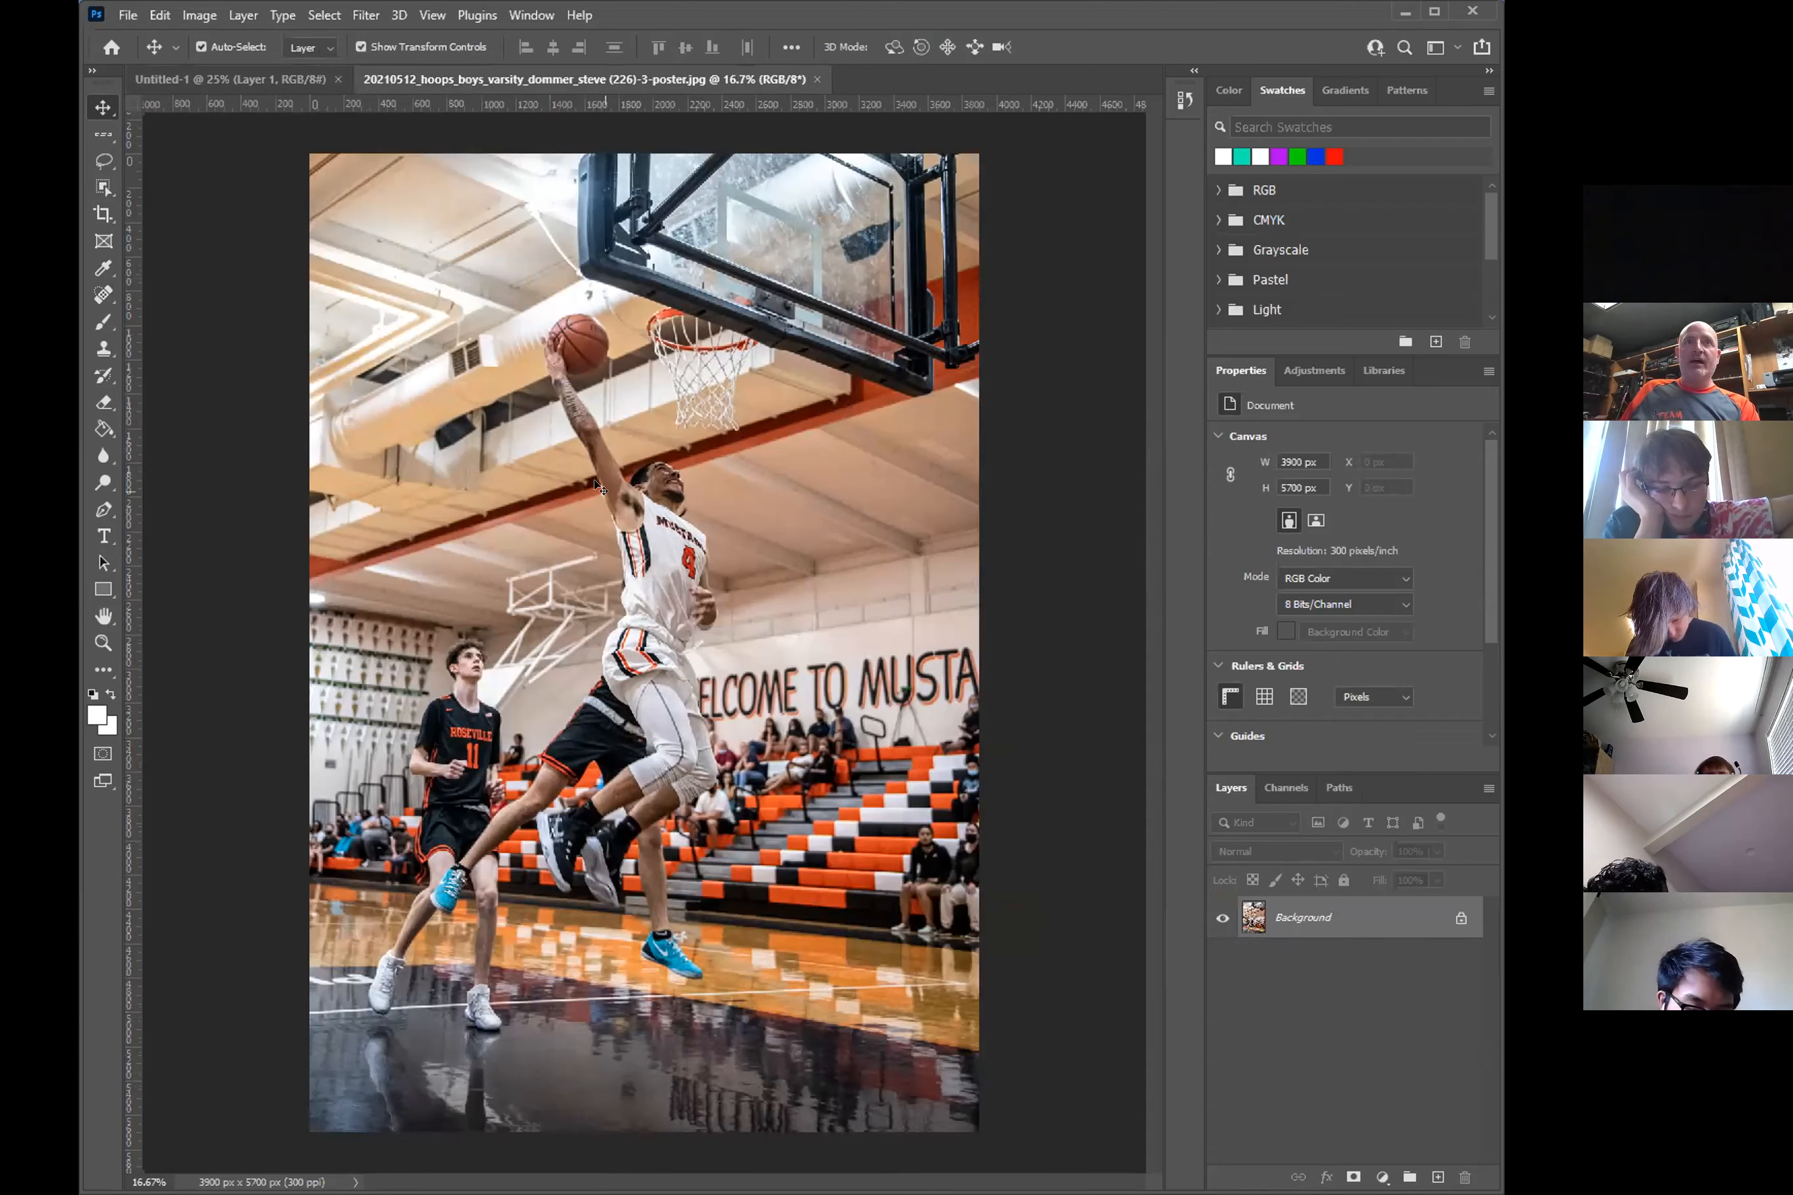
pyautogui.moveTo(738, 540); pyautogui.dragTo(675, 549)
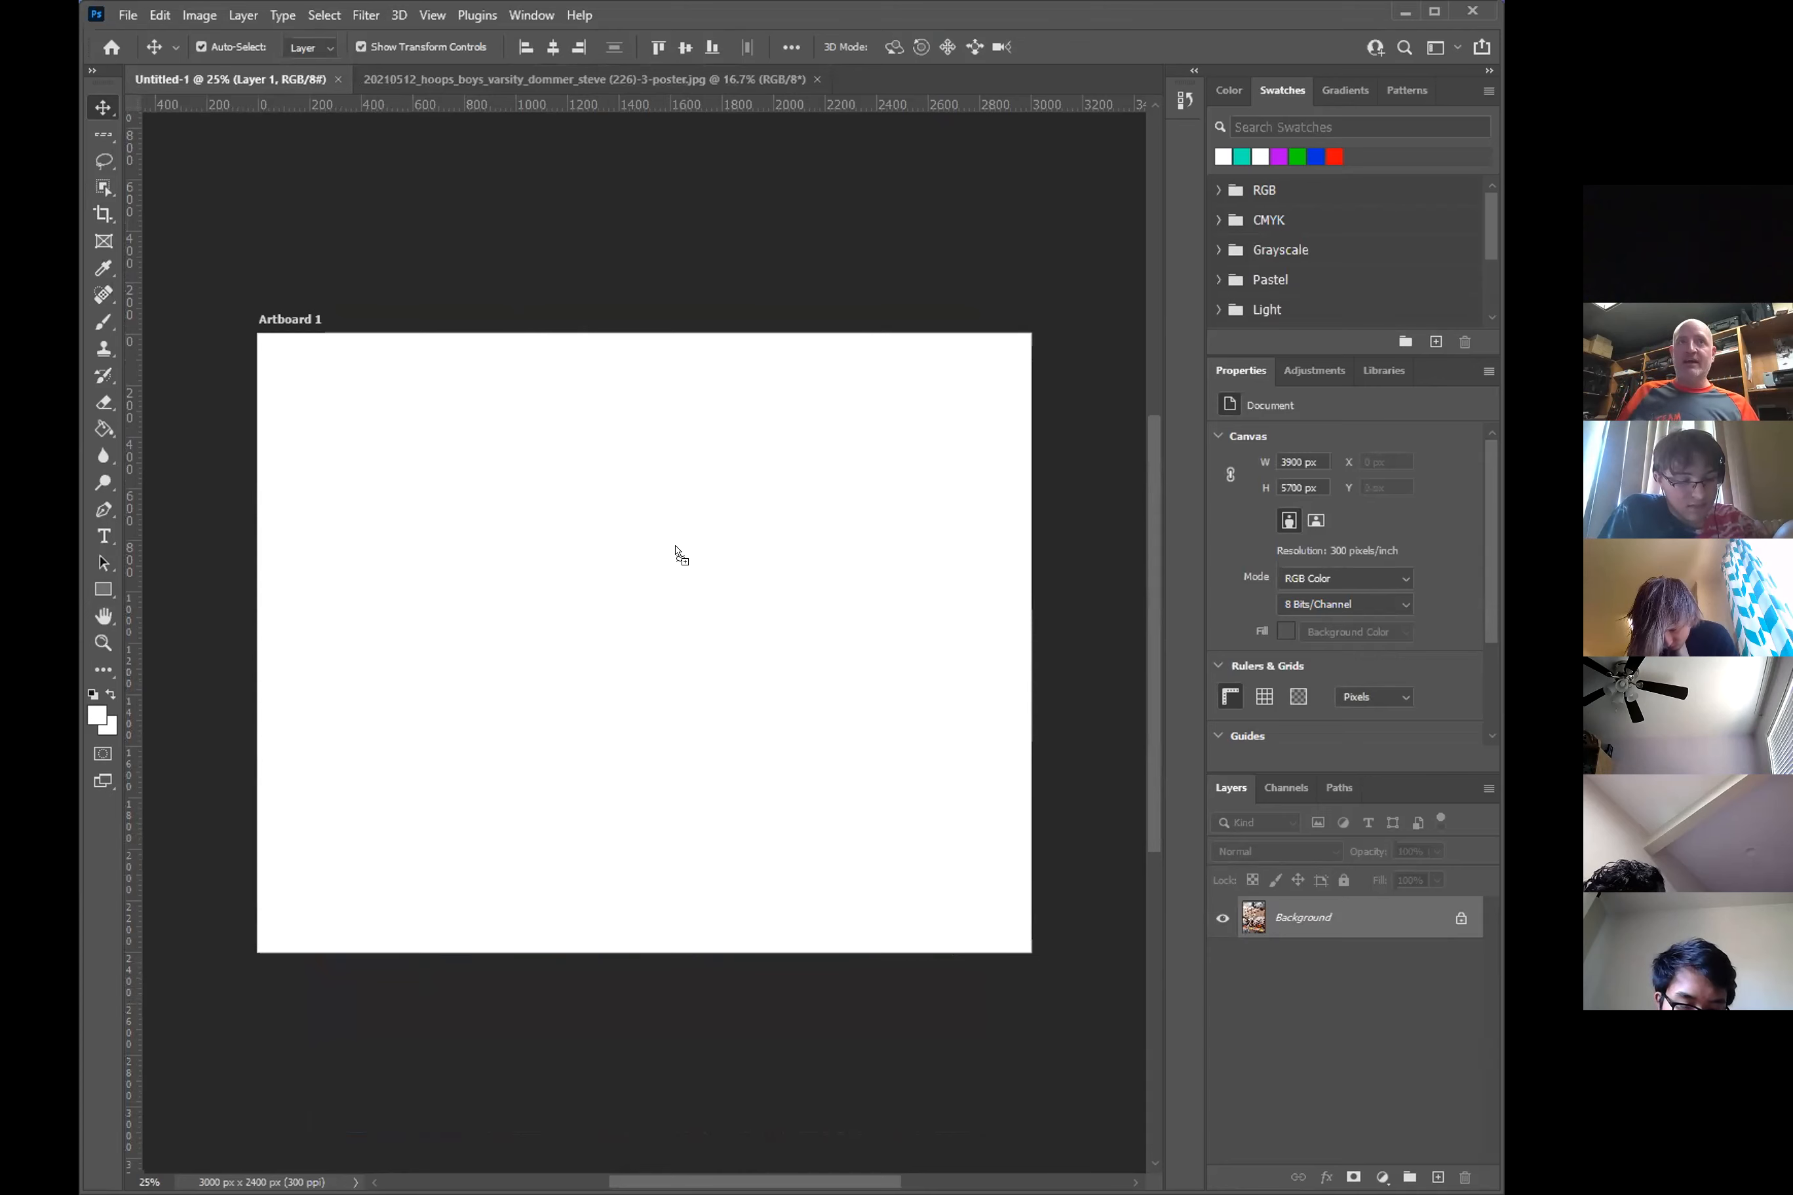
pyautogui.moveTo(677, 550); pyautogui.dragTo(676, 550)
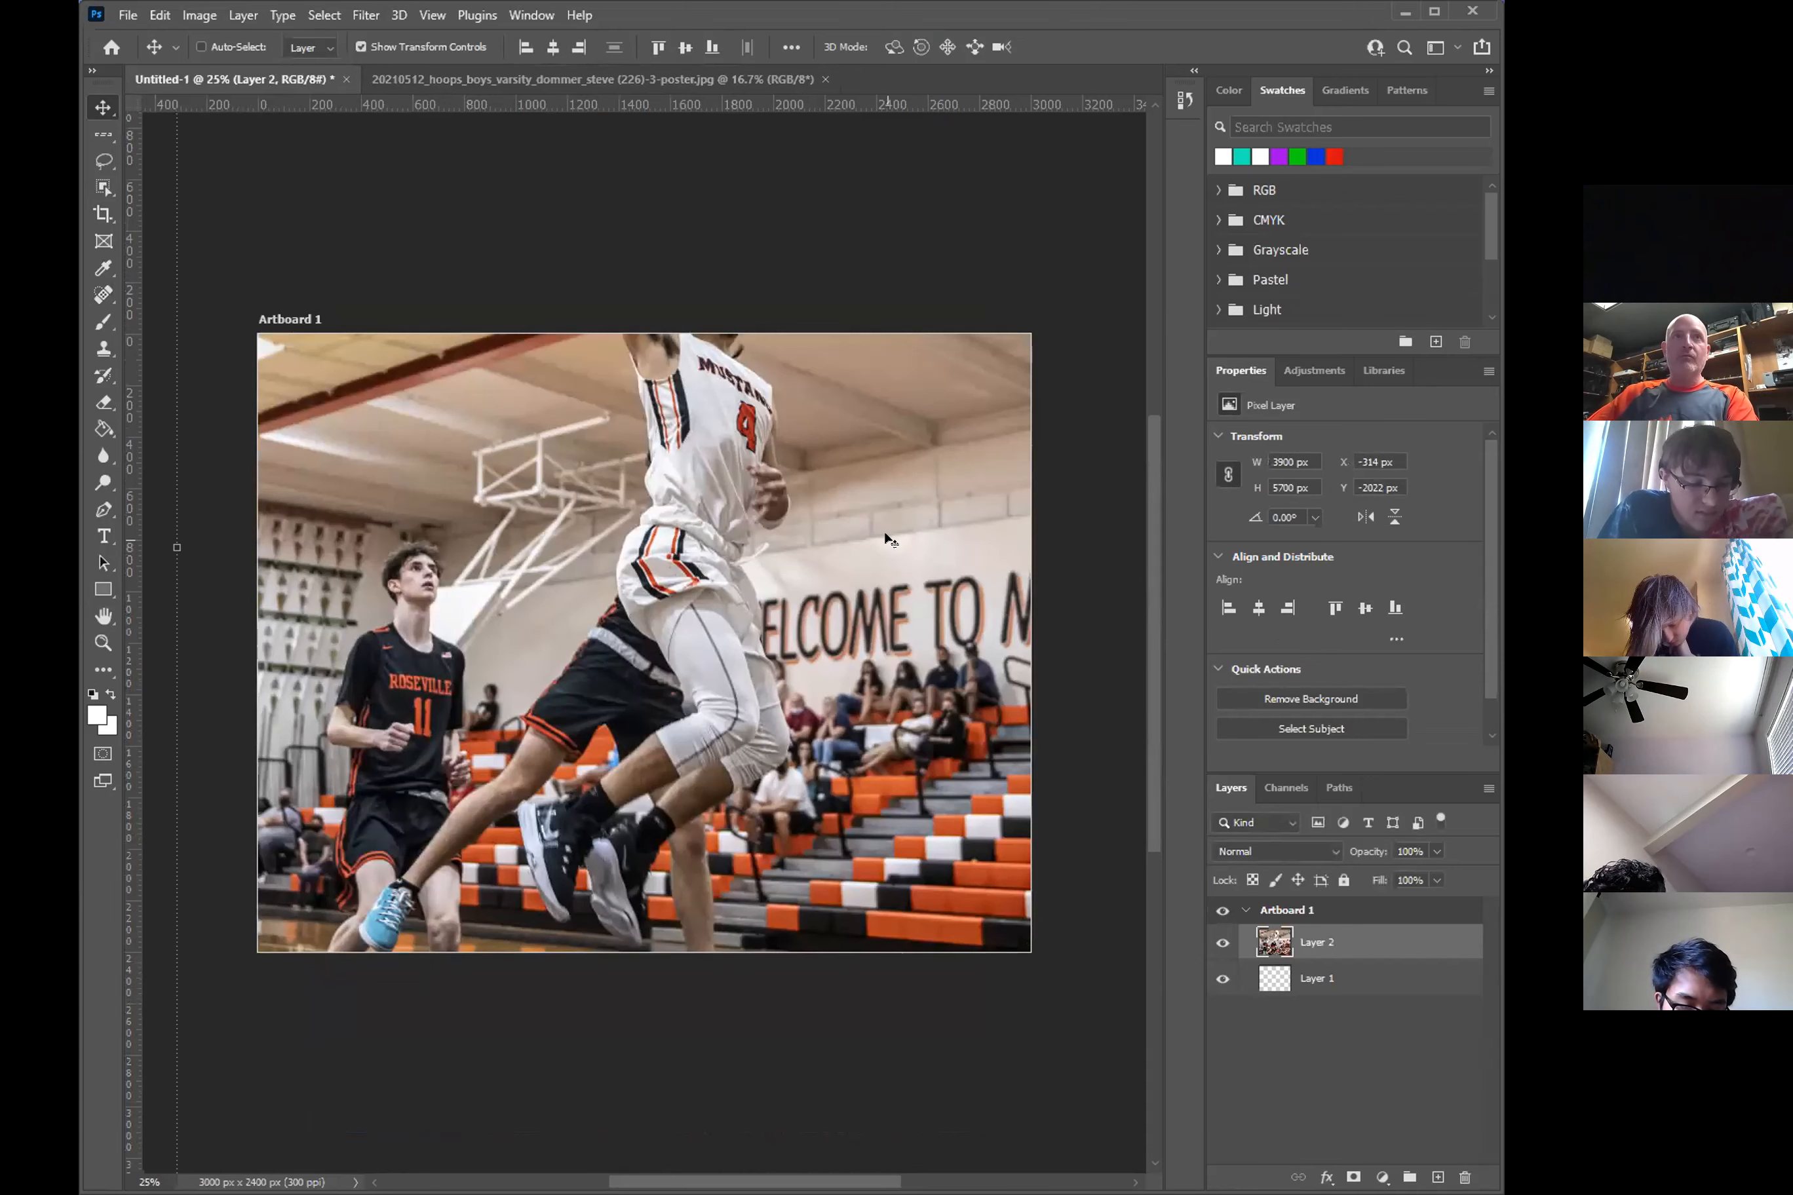
# - Zoom out to 12.5% to inspect the photo layer's complete transform frame around the artboard
pyautogui.hotkey('ctrl', '-')
pyautogui.hotkey('ctrl', '-')
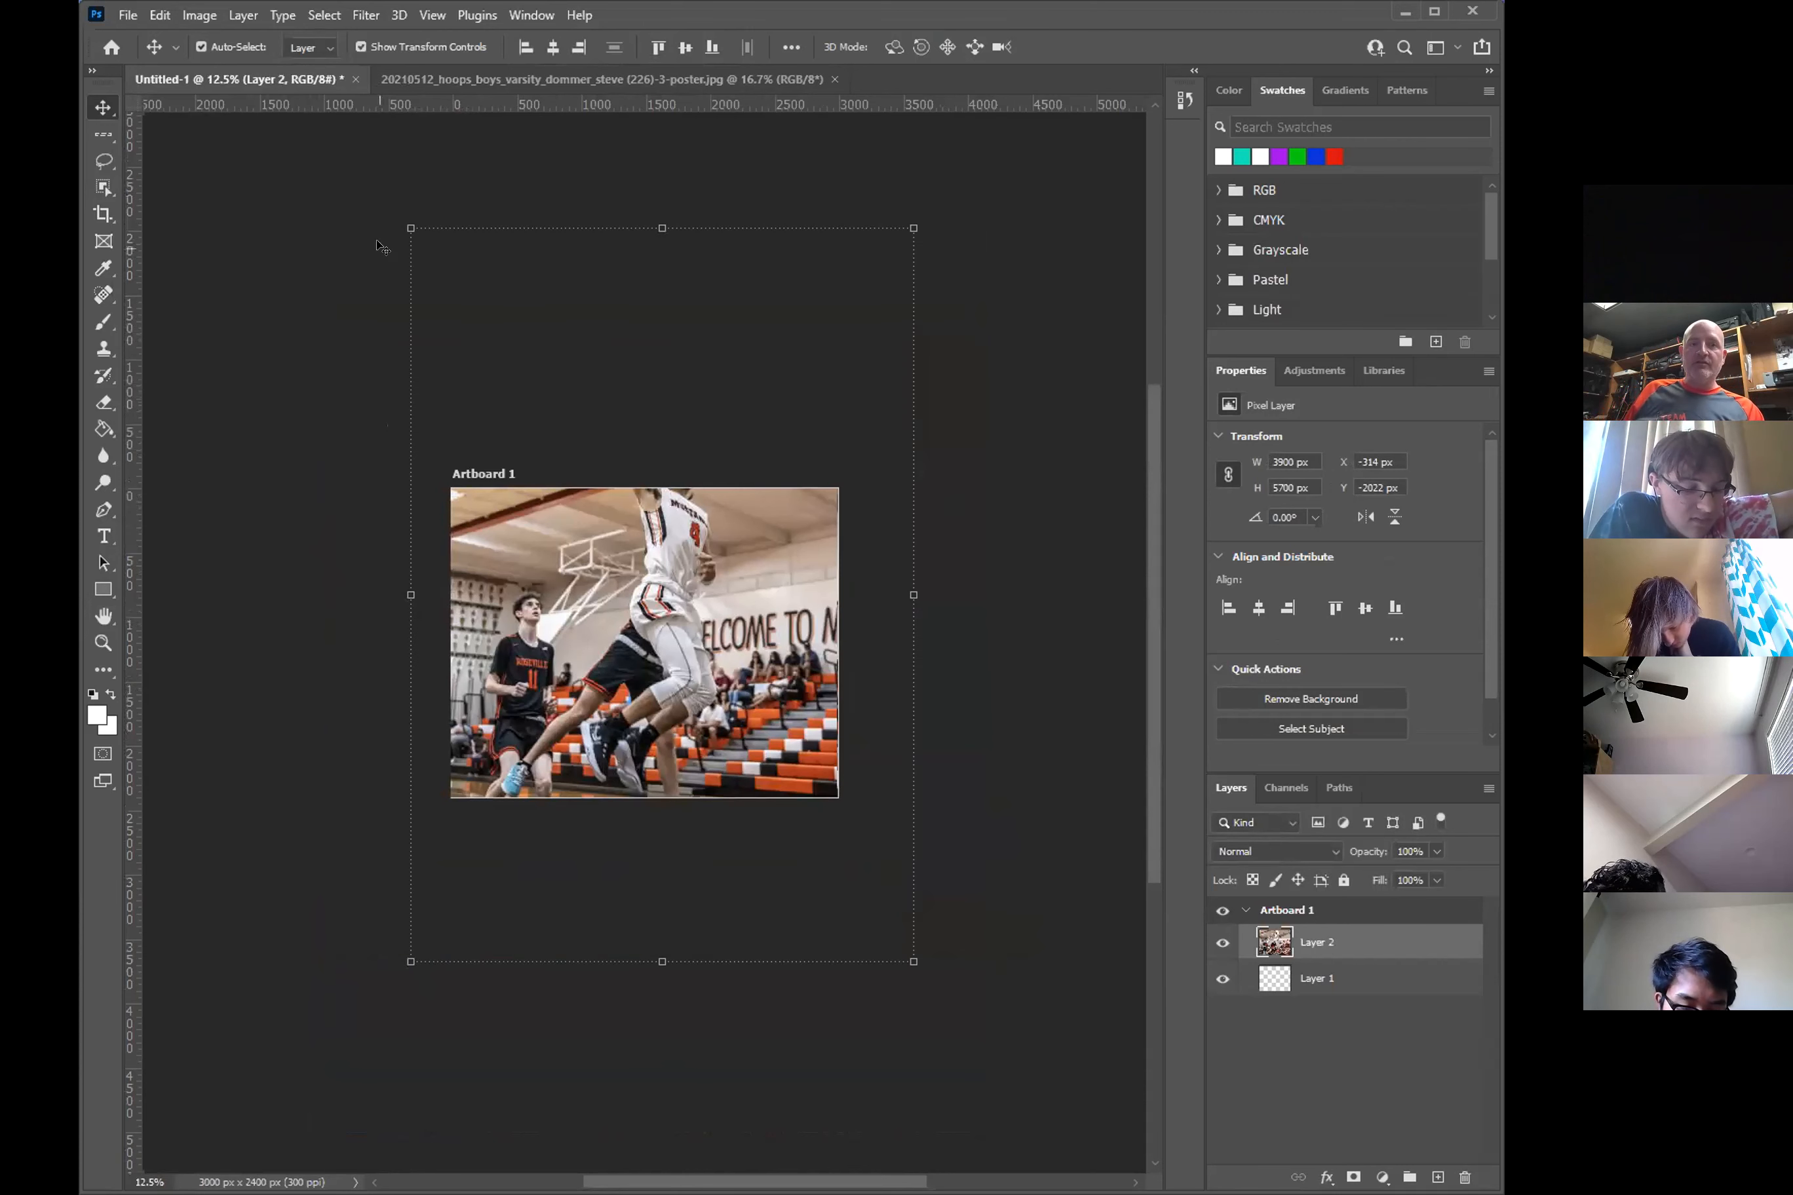
pyautogui.click(360, 47)
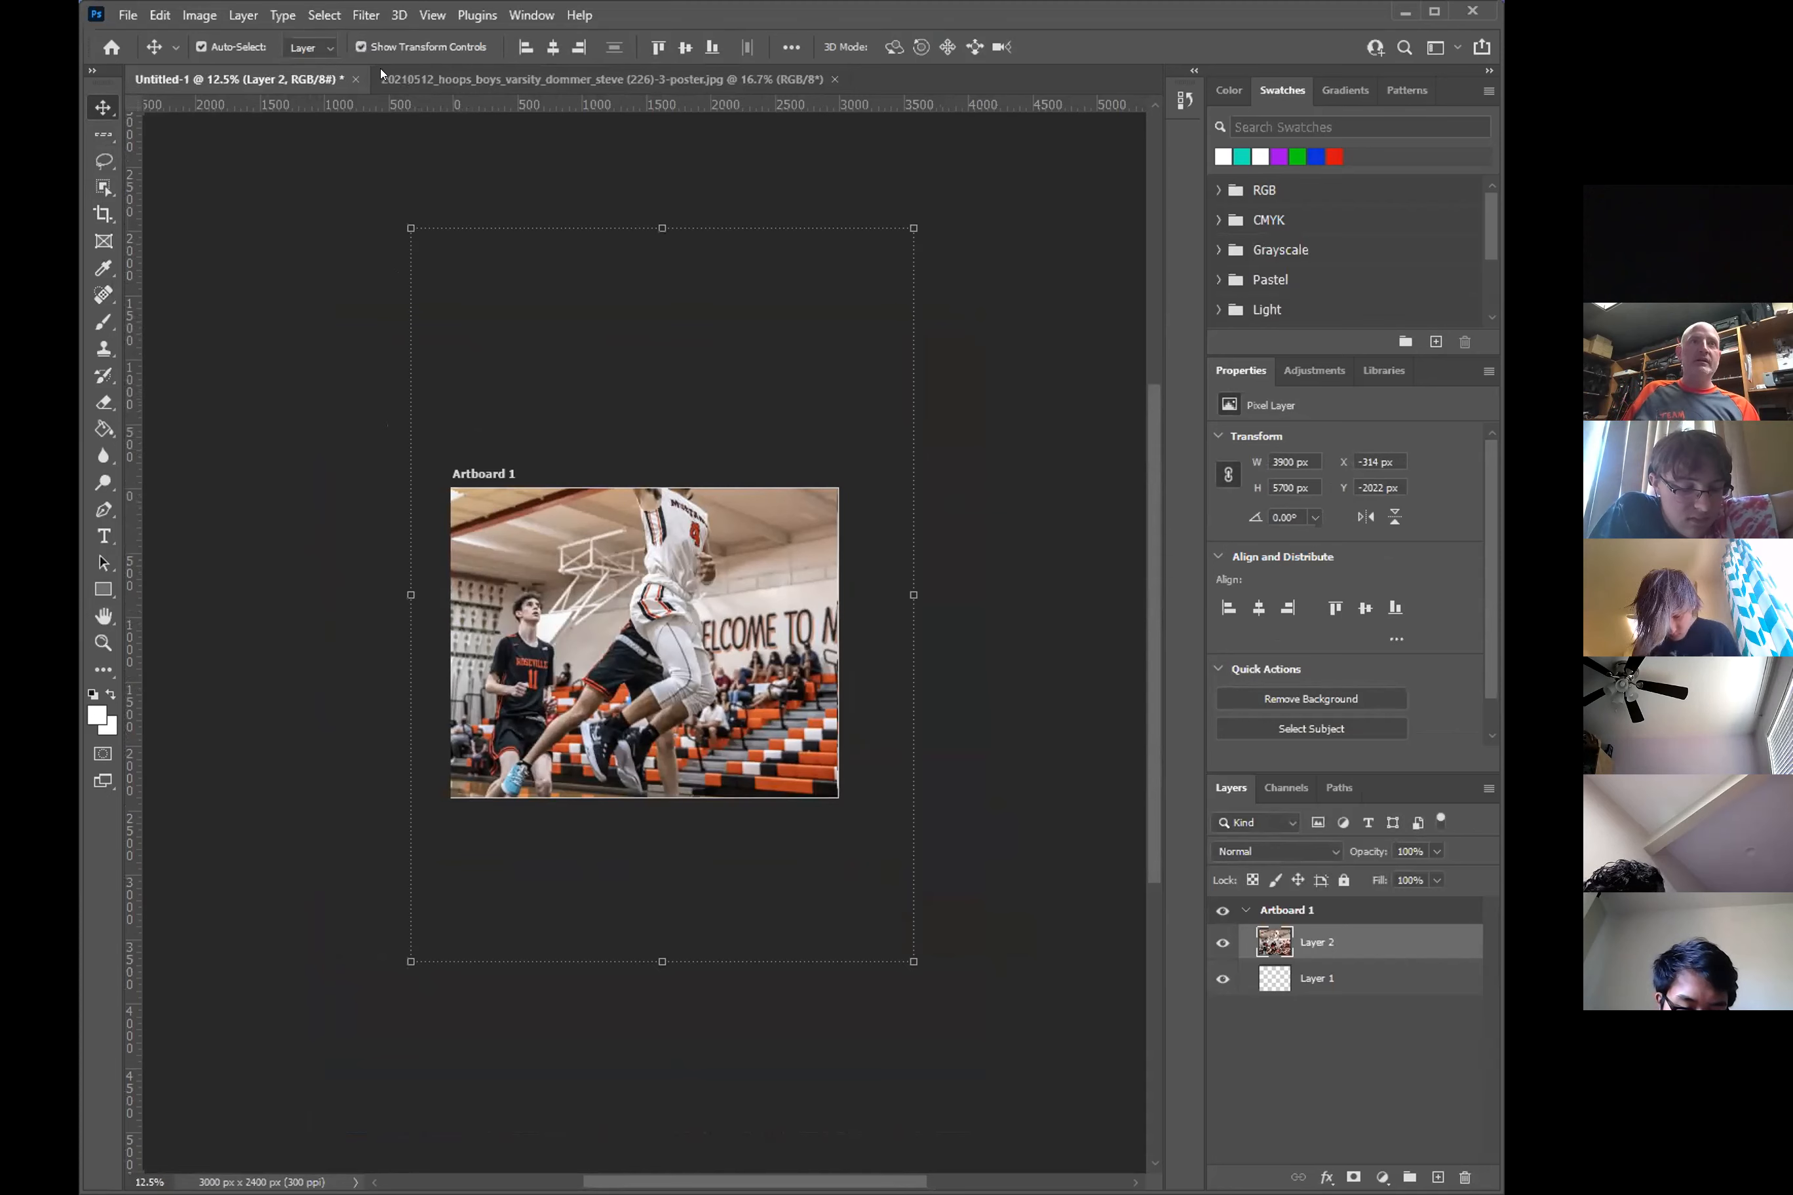
# - Scale the dunk photo on Layer 2 proportionally to about 20% and place it in the left half of Artboard 1
pyautogui.moveTo(900, 226); pyautogui.dragTo(567, 579)
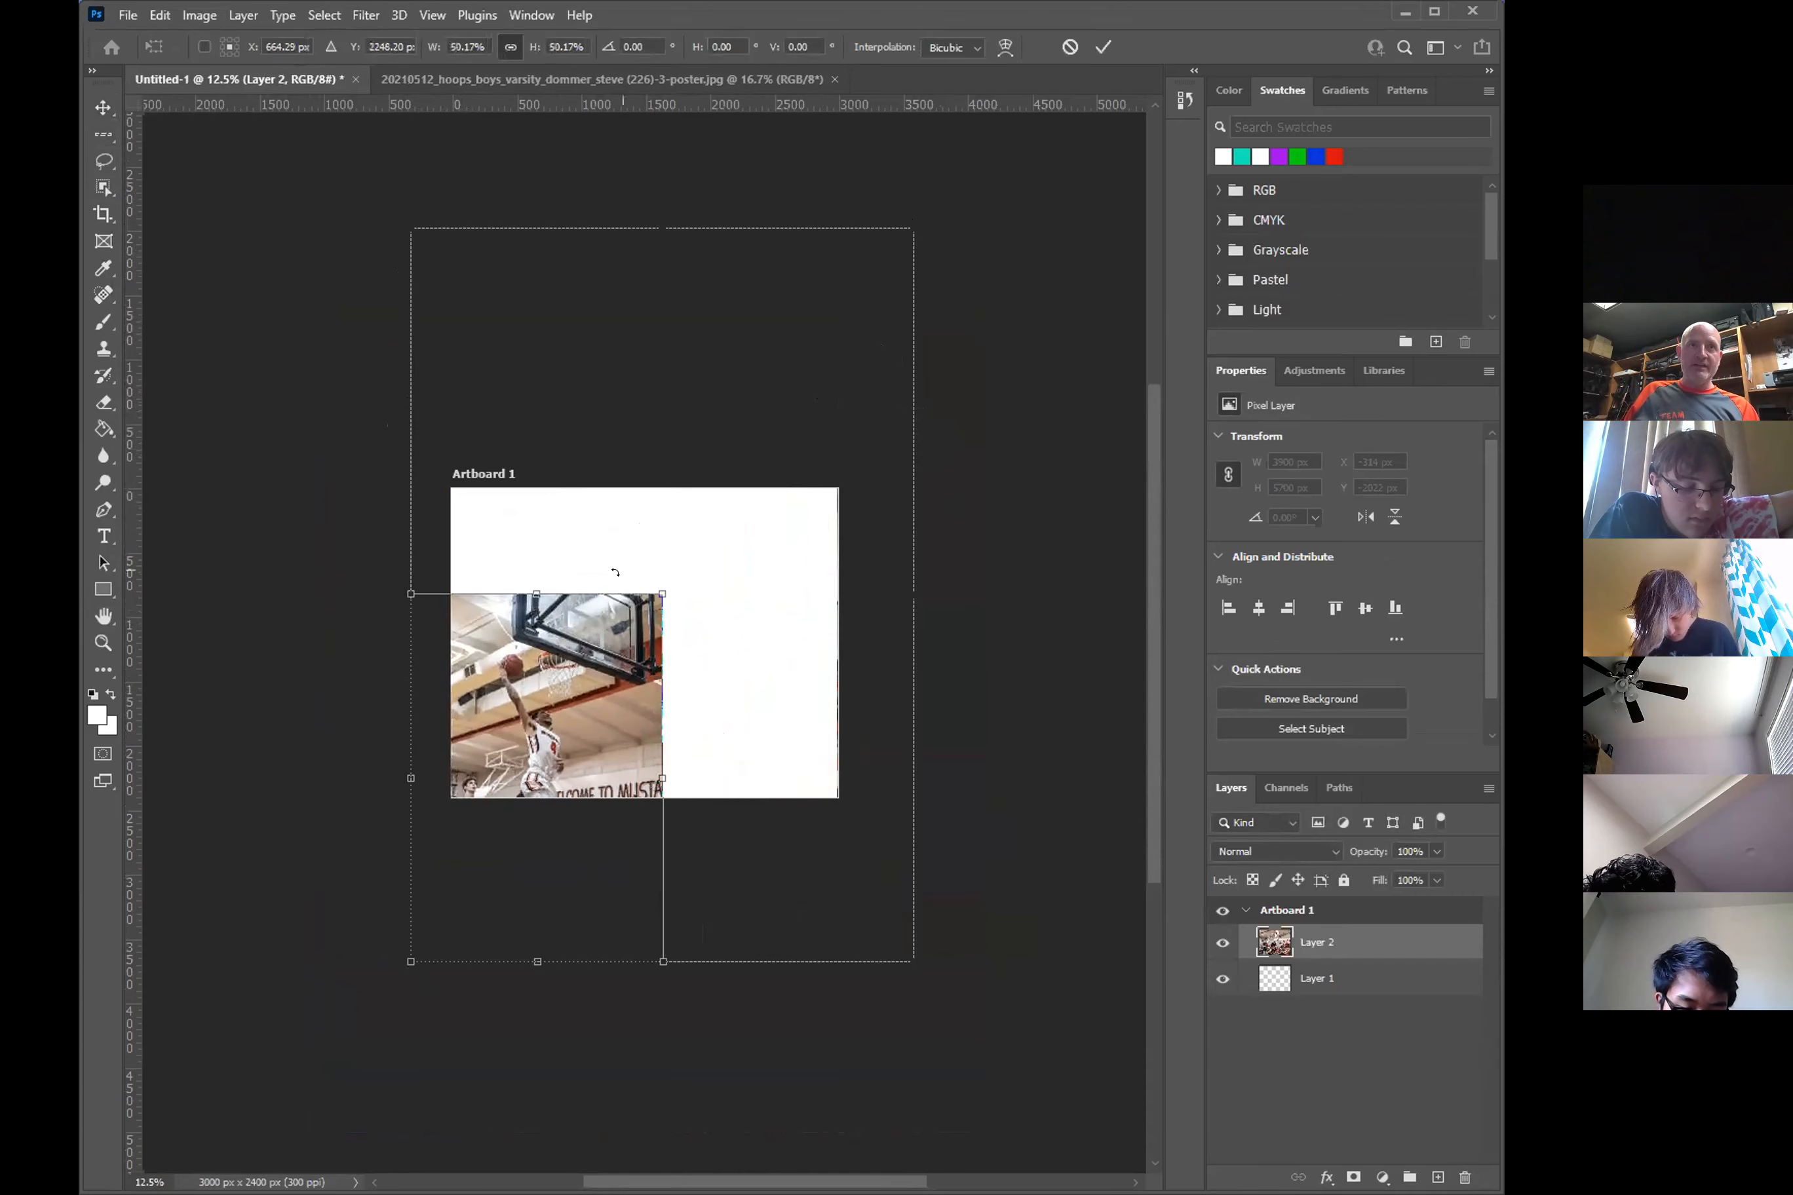
pyautogui.moveTo(594, 655); pyautogui.dragTo(770, 525)
pyautogui.moveTo(584, 830); pyautogui.dragTo(735, 610)
pyautogui.moveTo(804, 518); pyautogui.dragTo(810, 606)
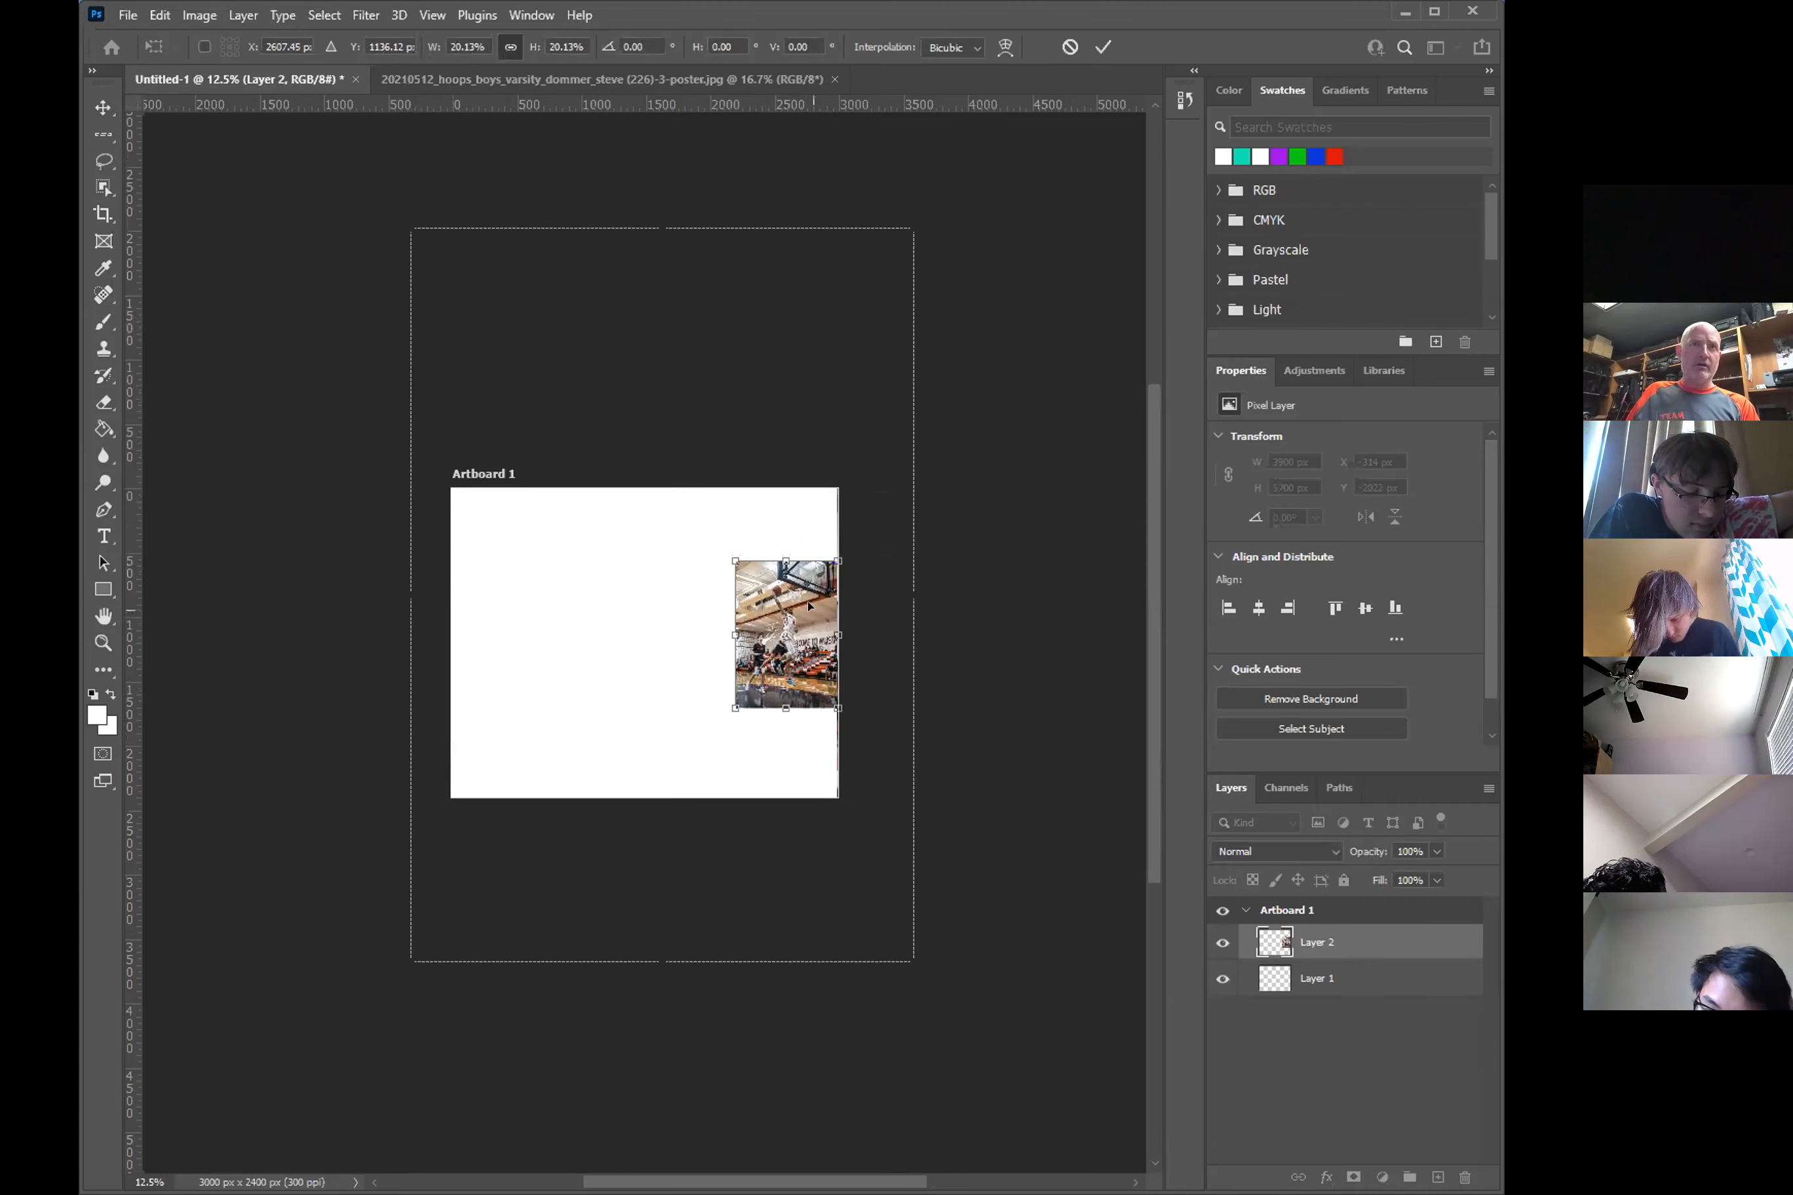
pyautogui.moveTo(775, 602); pyautogui.dragTo(580, 605)
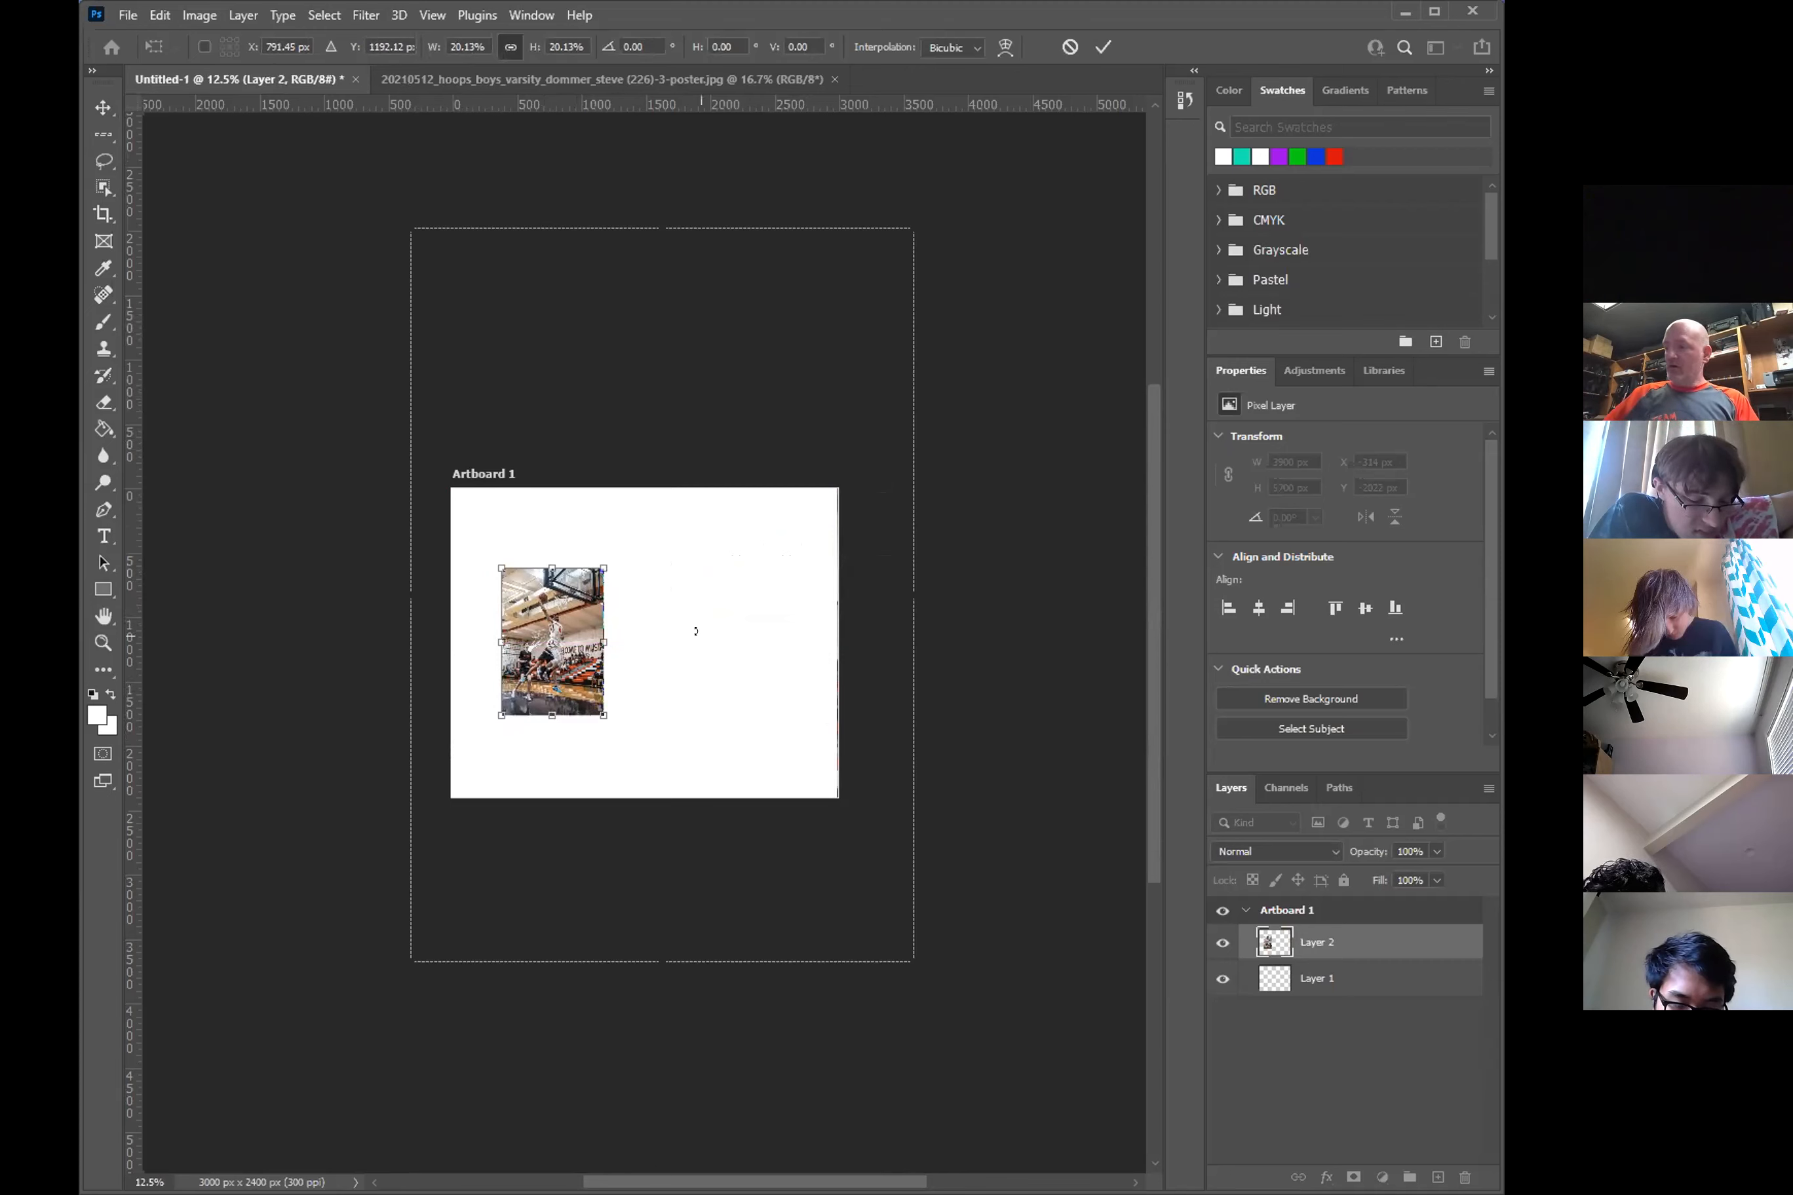
pyautogui.press('Return')
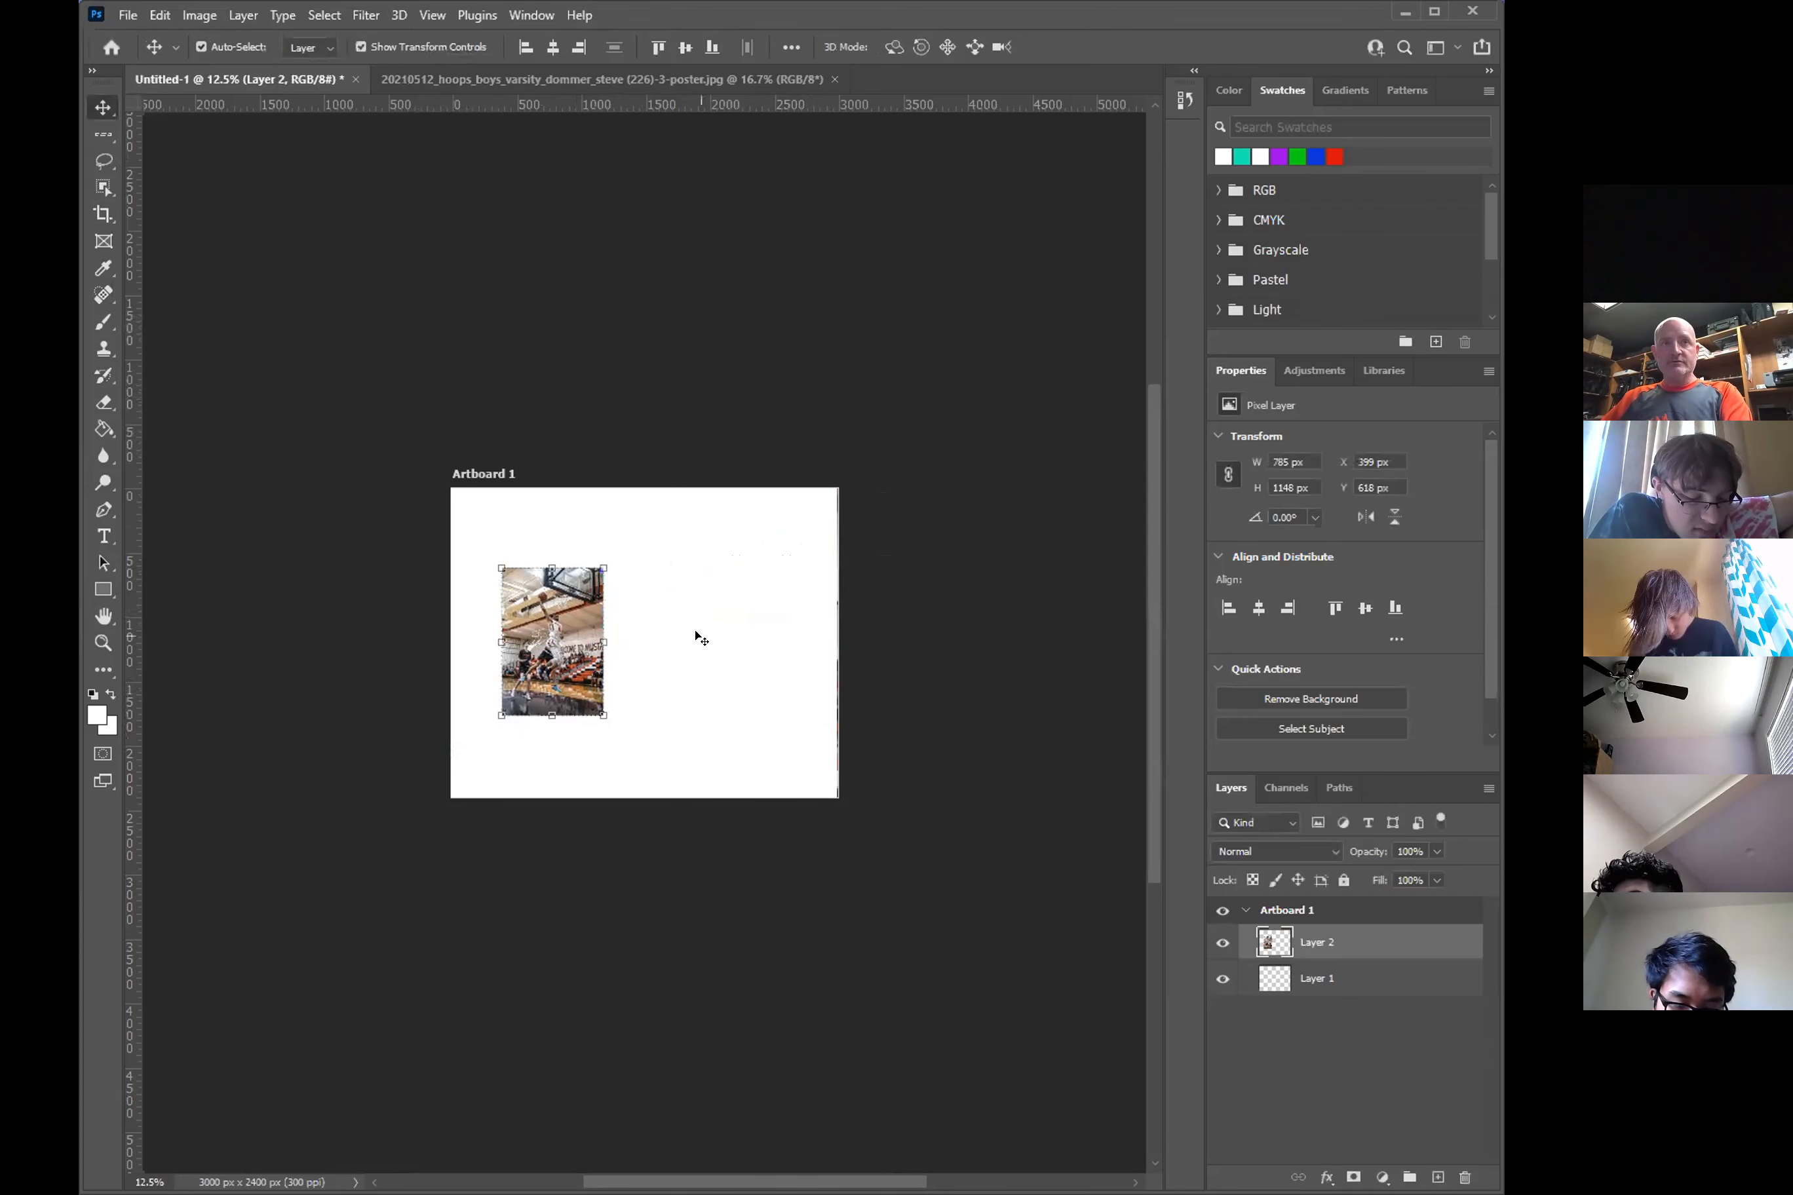
# - Enlarge the mashup view to 33.3% and close the original (226)-3-poster.jpg photo document
pyautogui.hotkey('ctrl', '+')
pyautogui.hotkey('ctrl', '+')
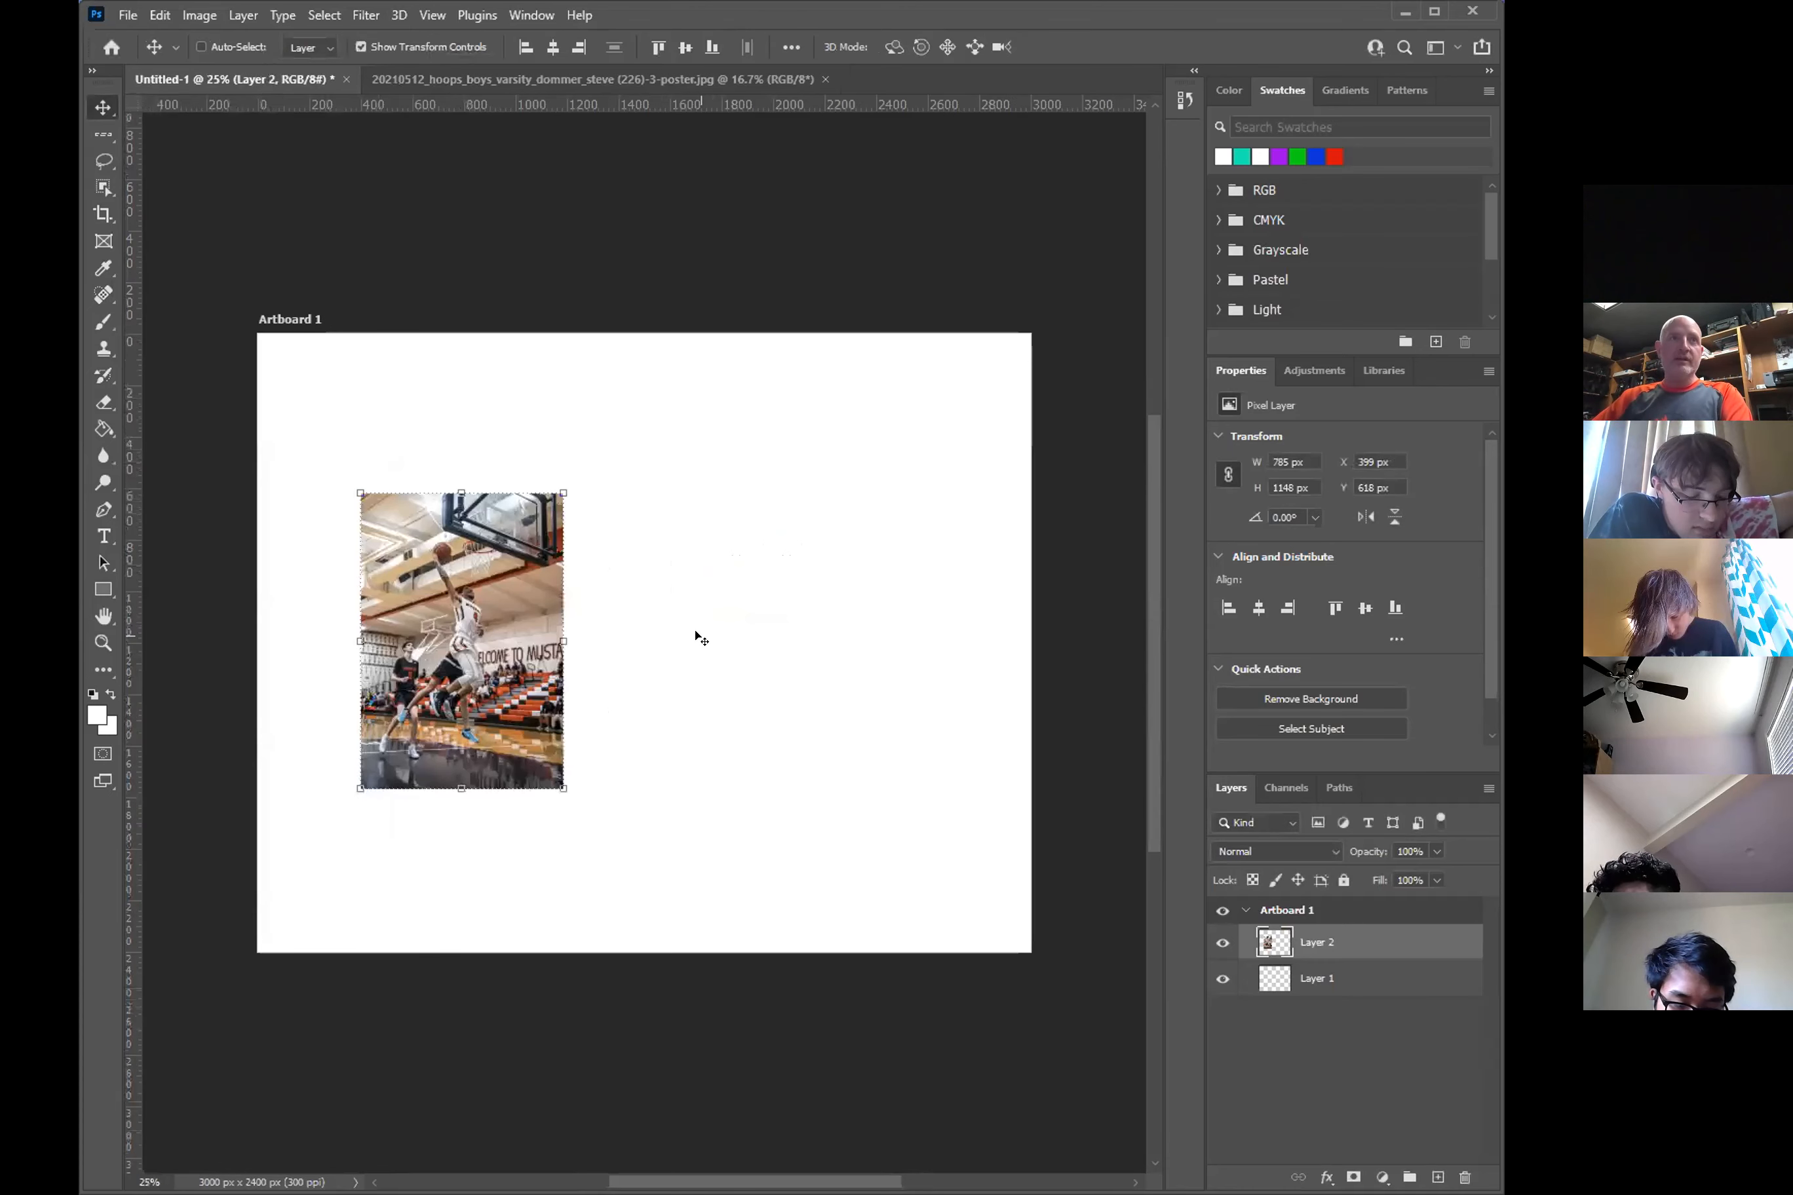
pyautogui.hotkey('ctrl', '+')
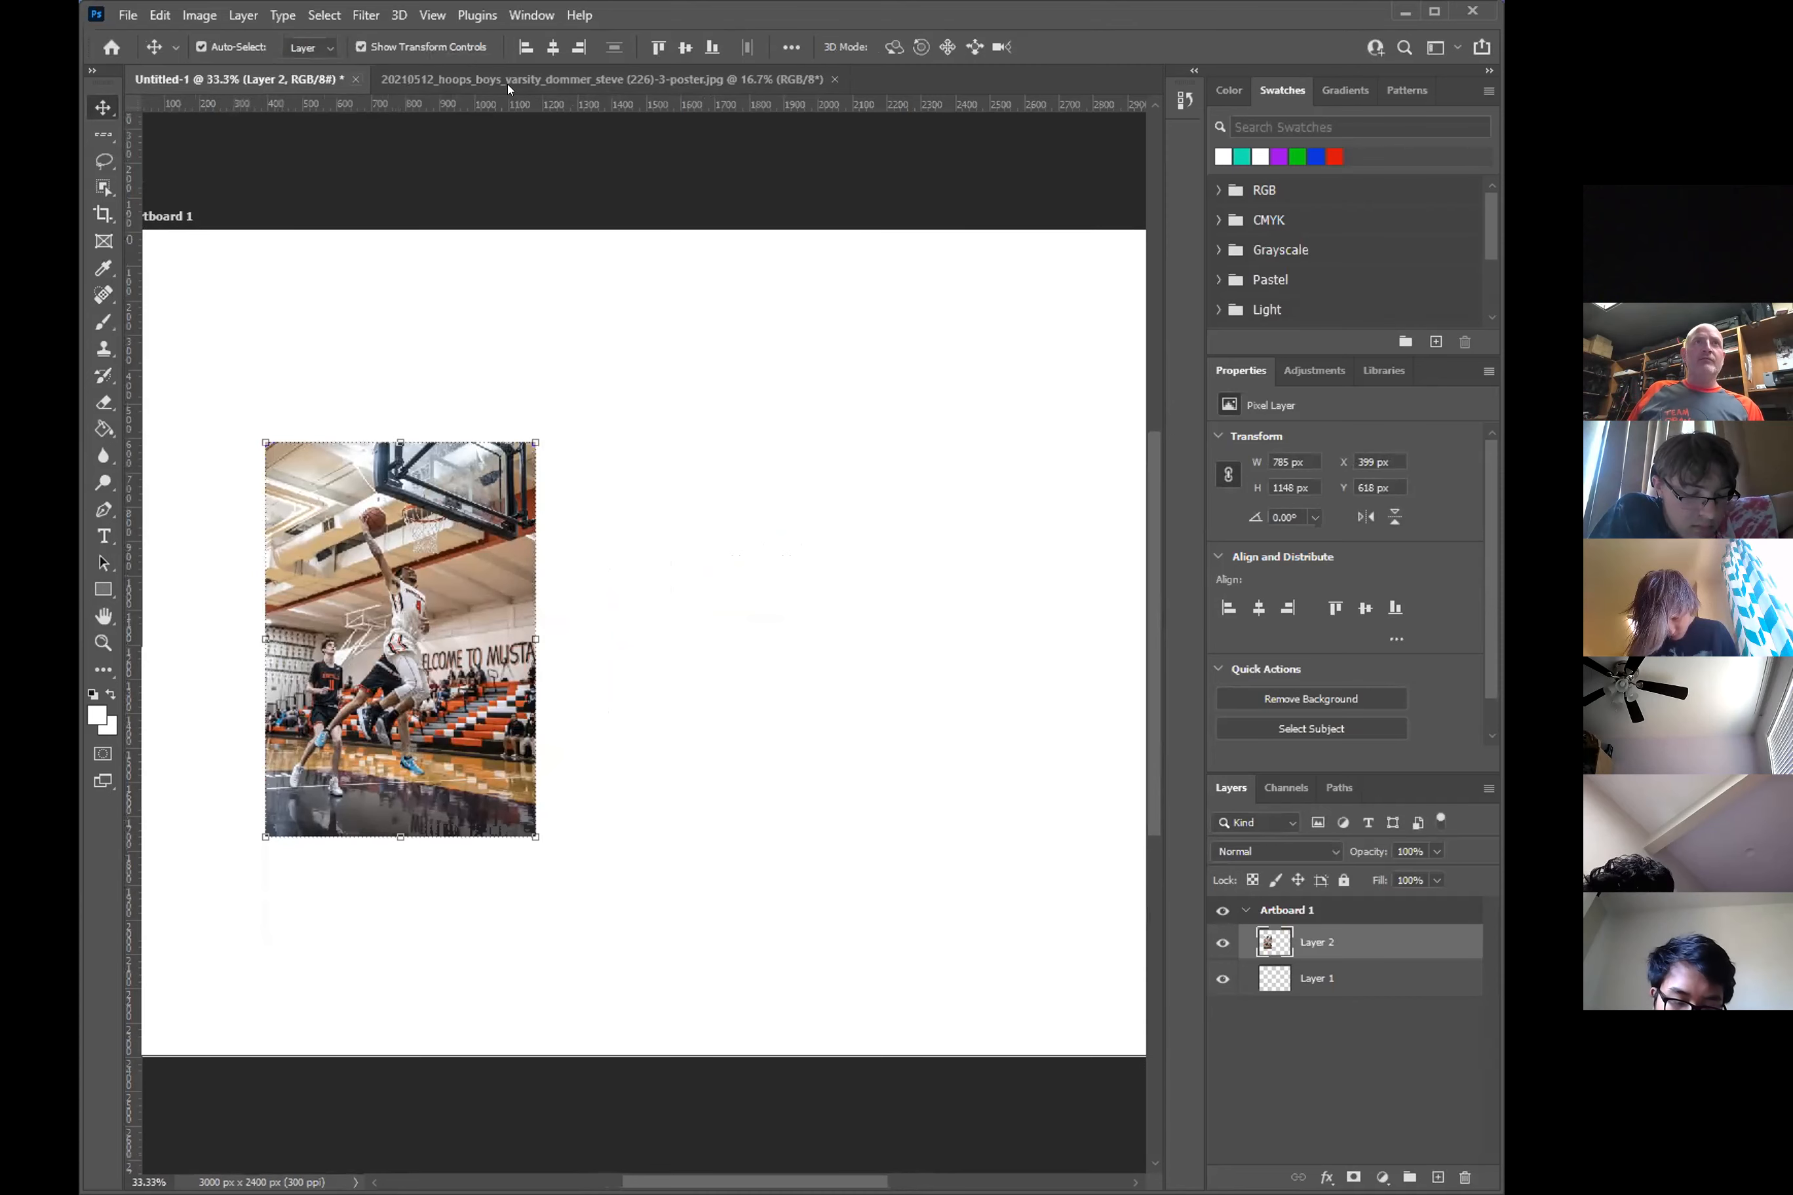
pyautogui.click(797, 79)
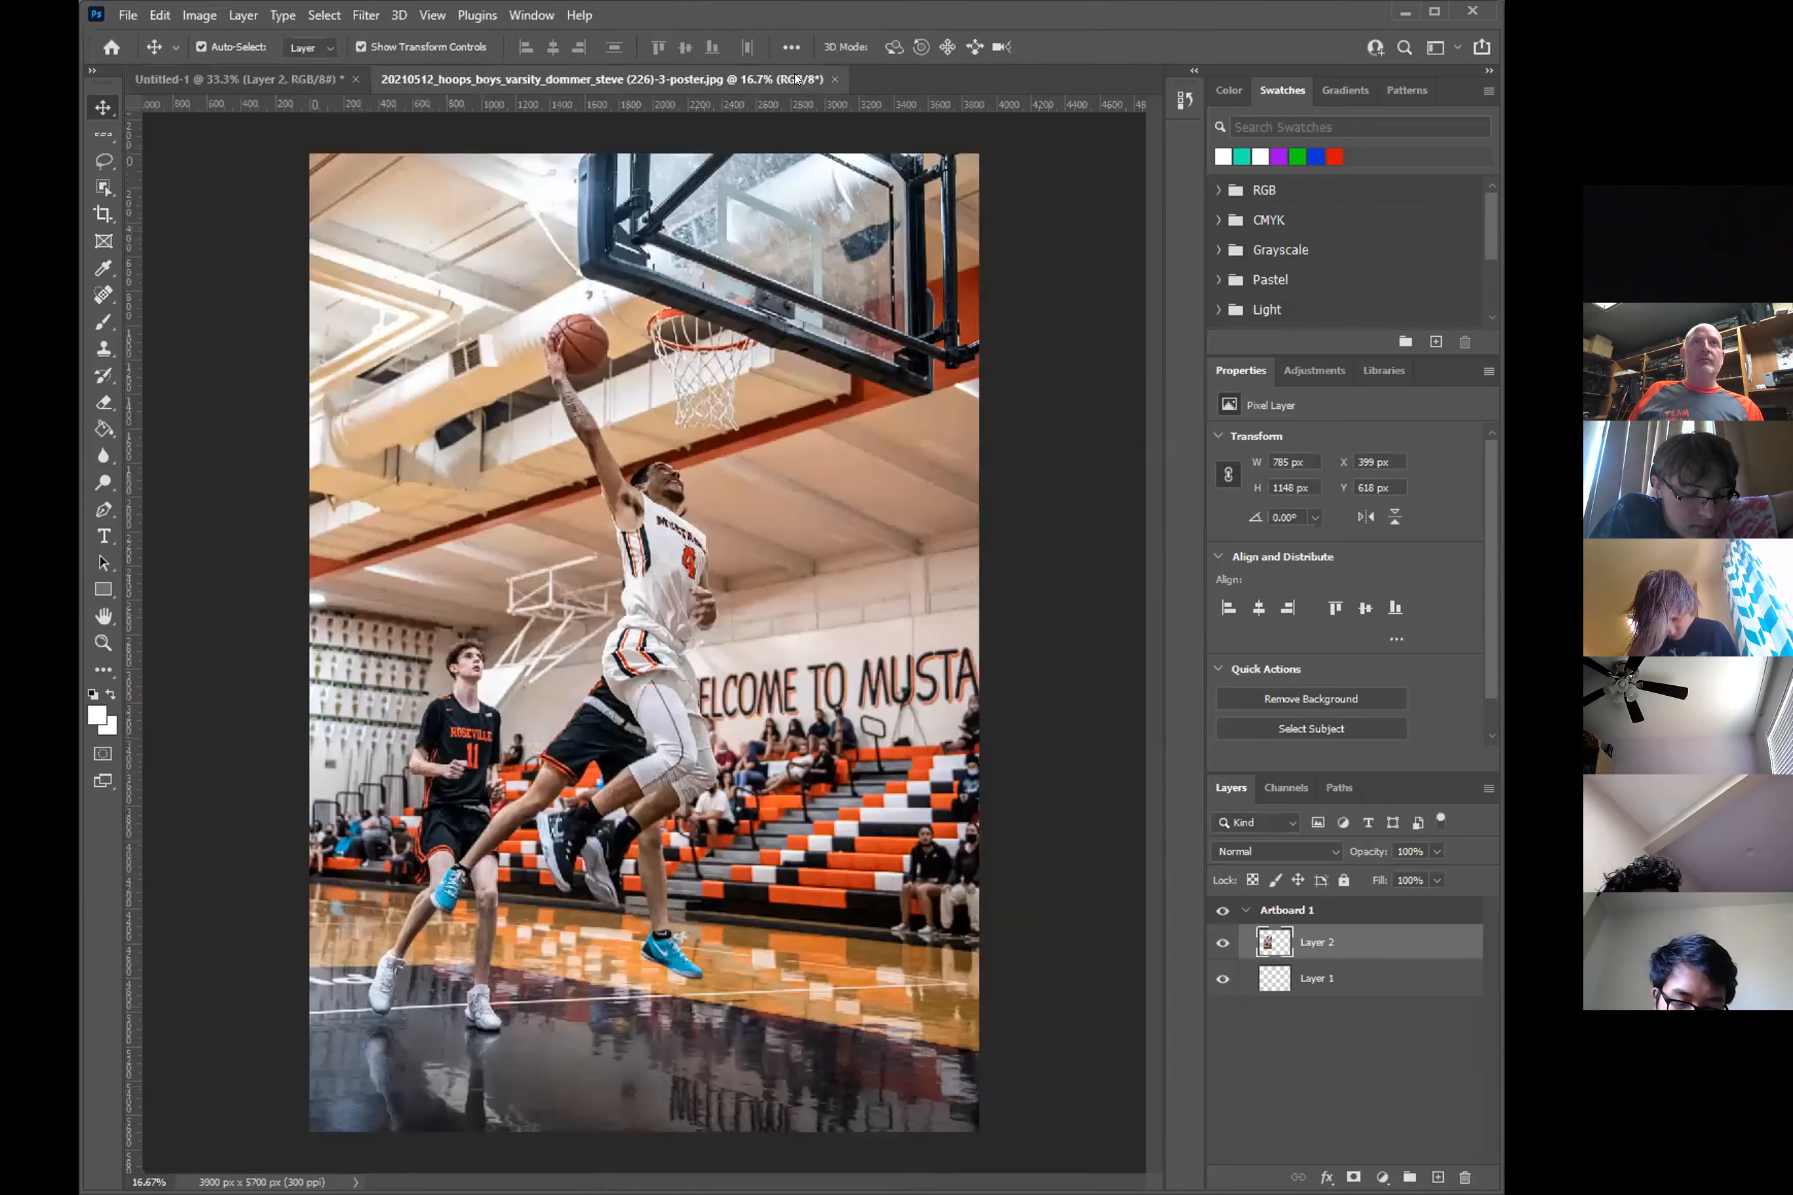
pyautogui.click(834, 79)
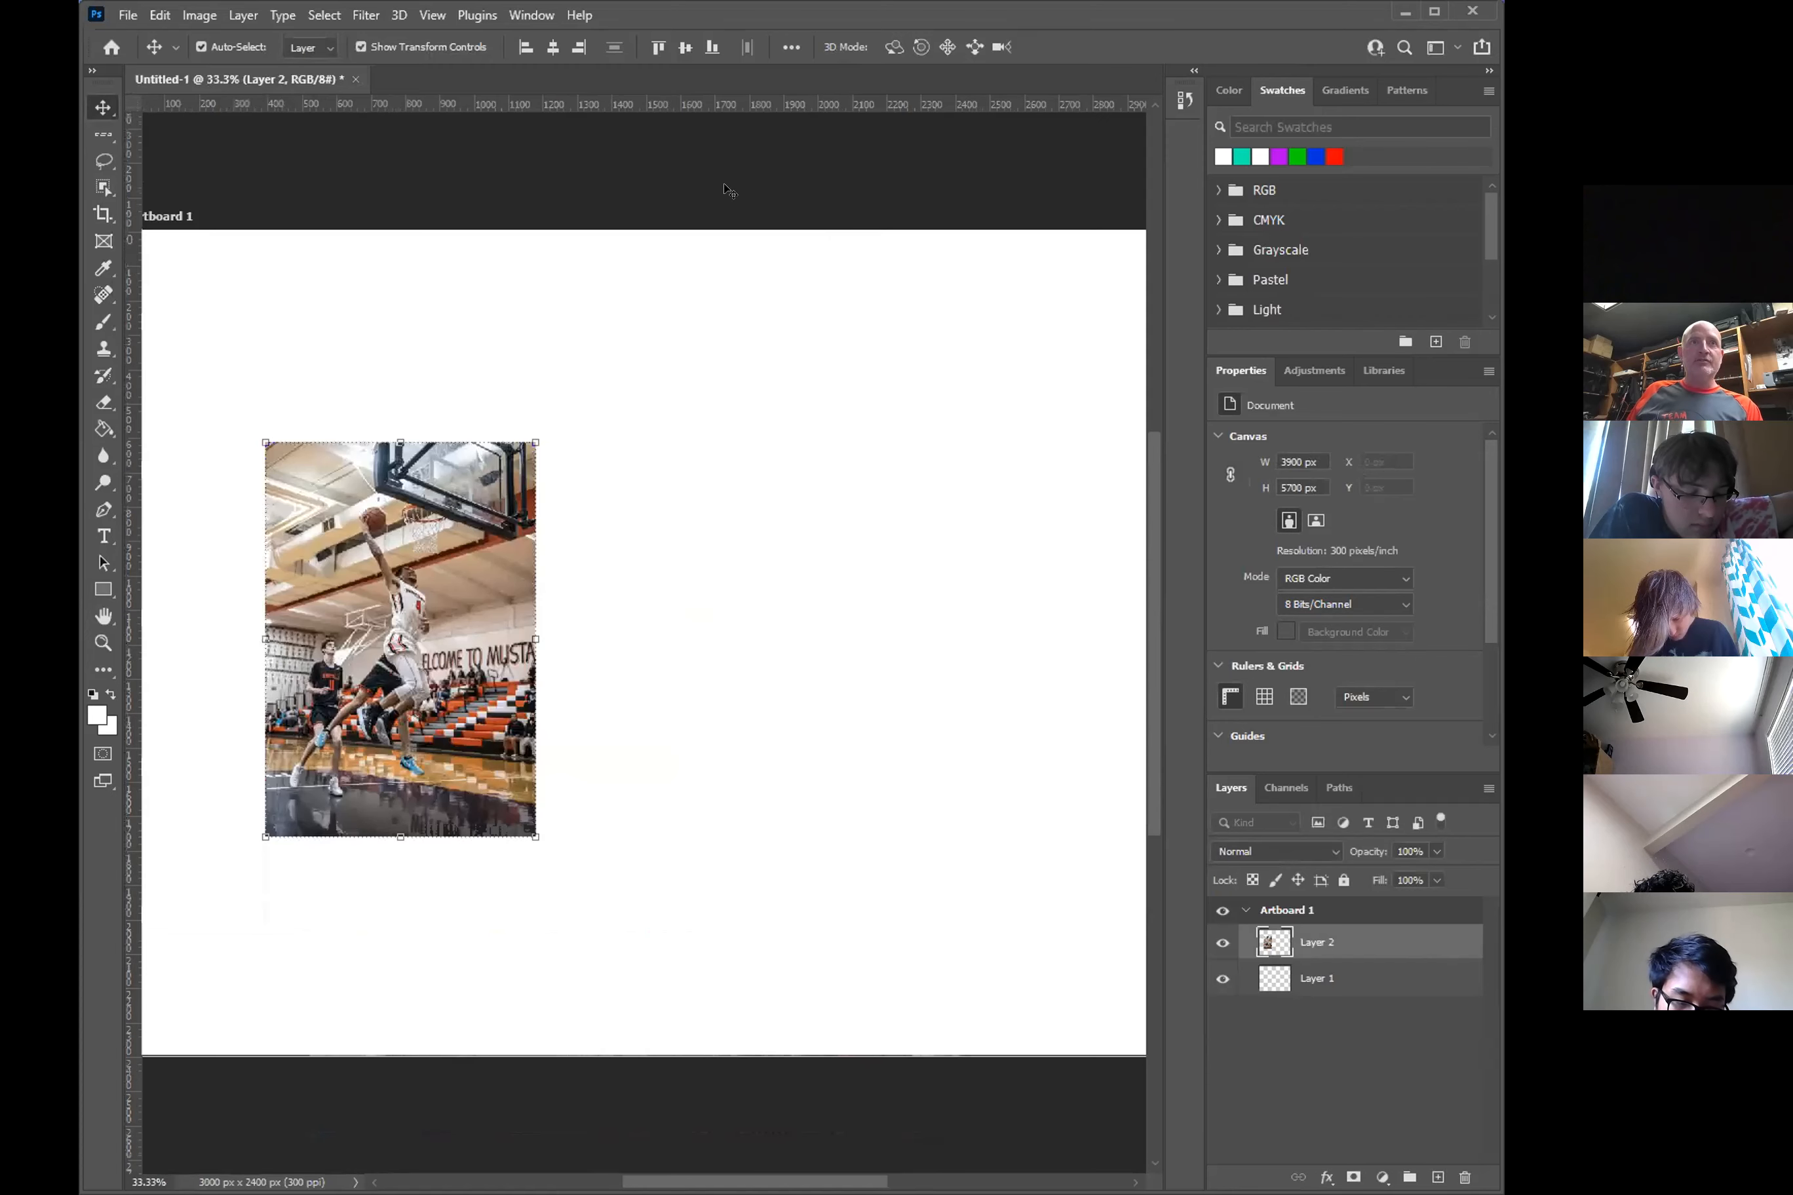
# - Open the basketball JPEG whose file name ends in (116)-1.jpg from the photo folder
pyautogui.click(127, 14)
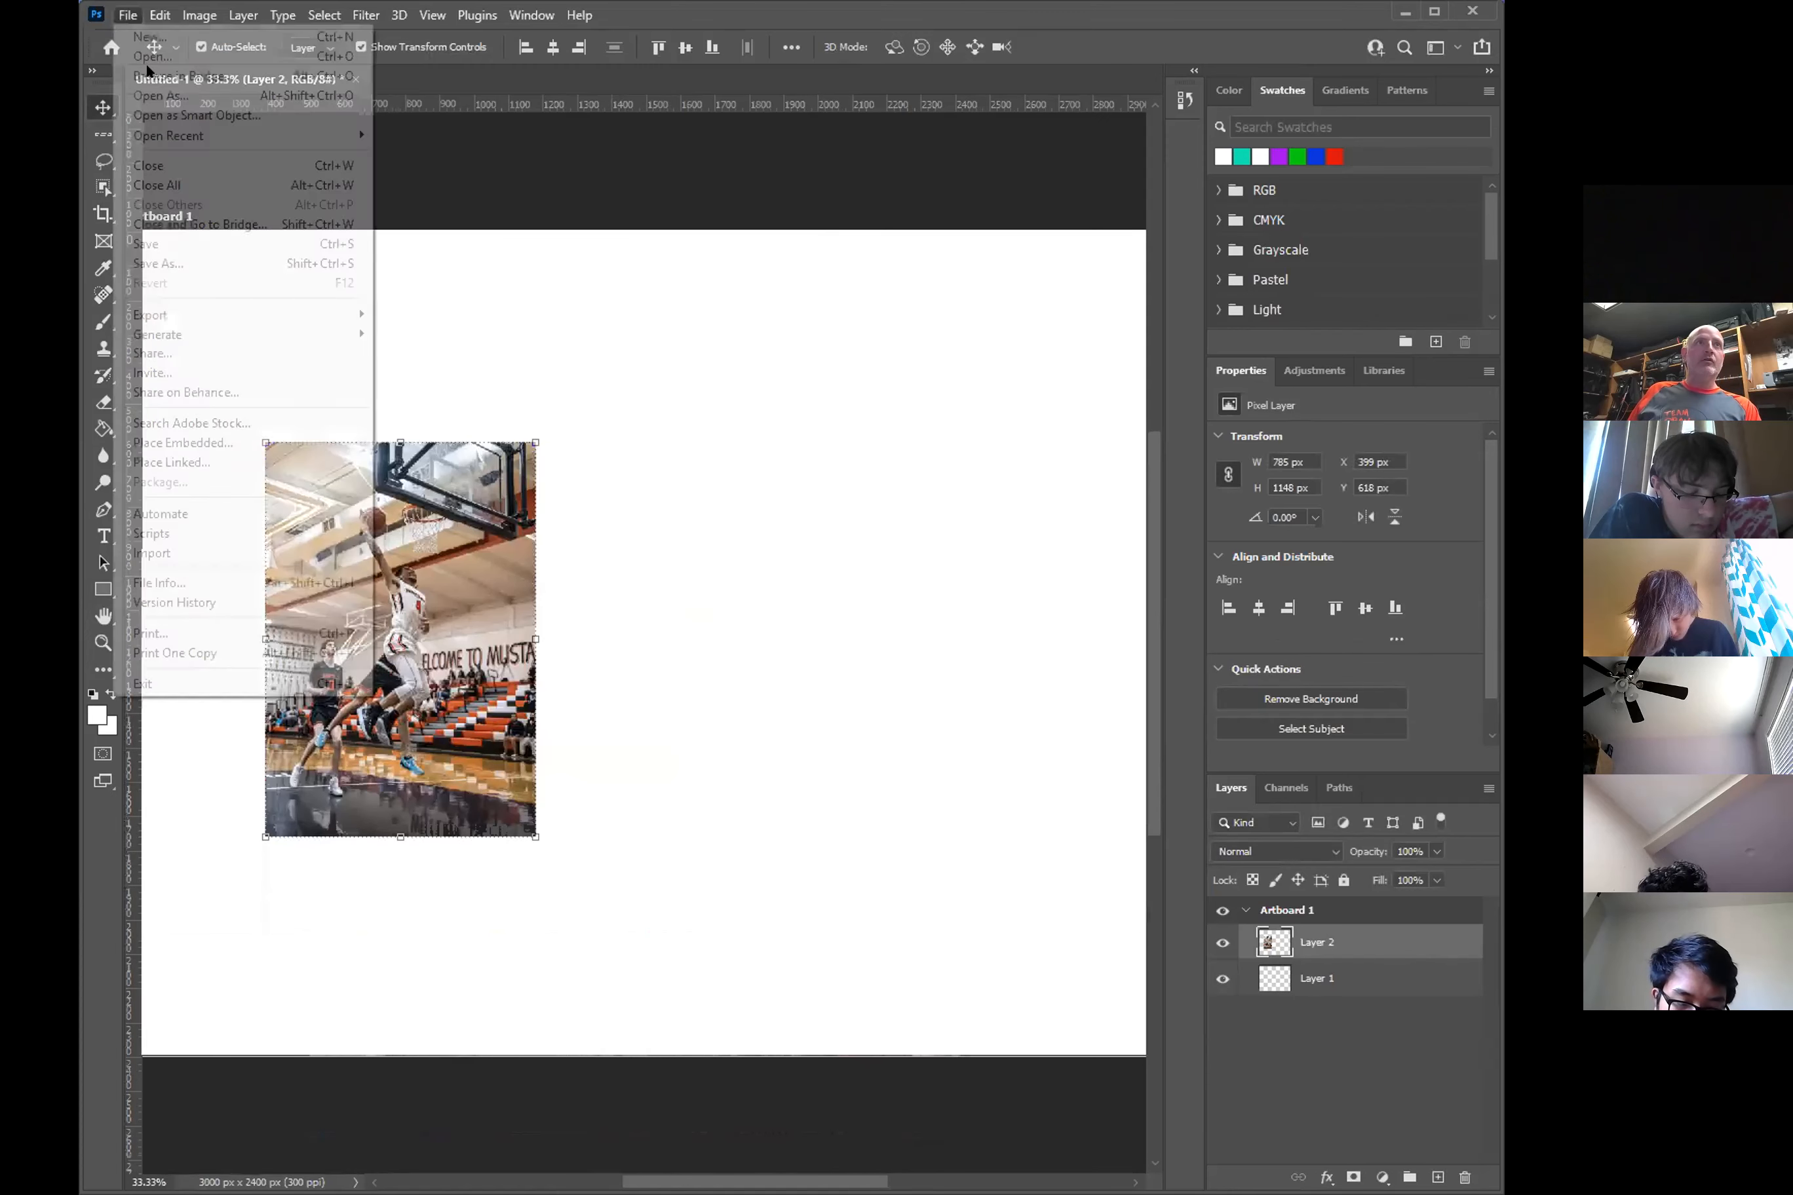
pyautogui.click(157, 48)
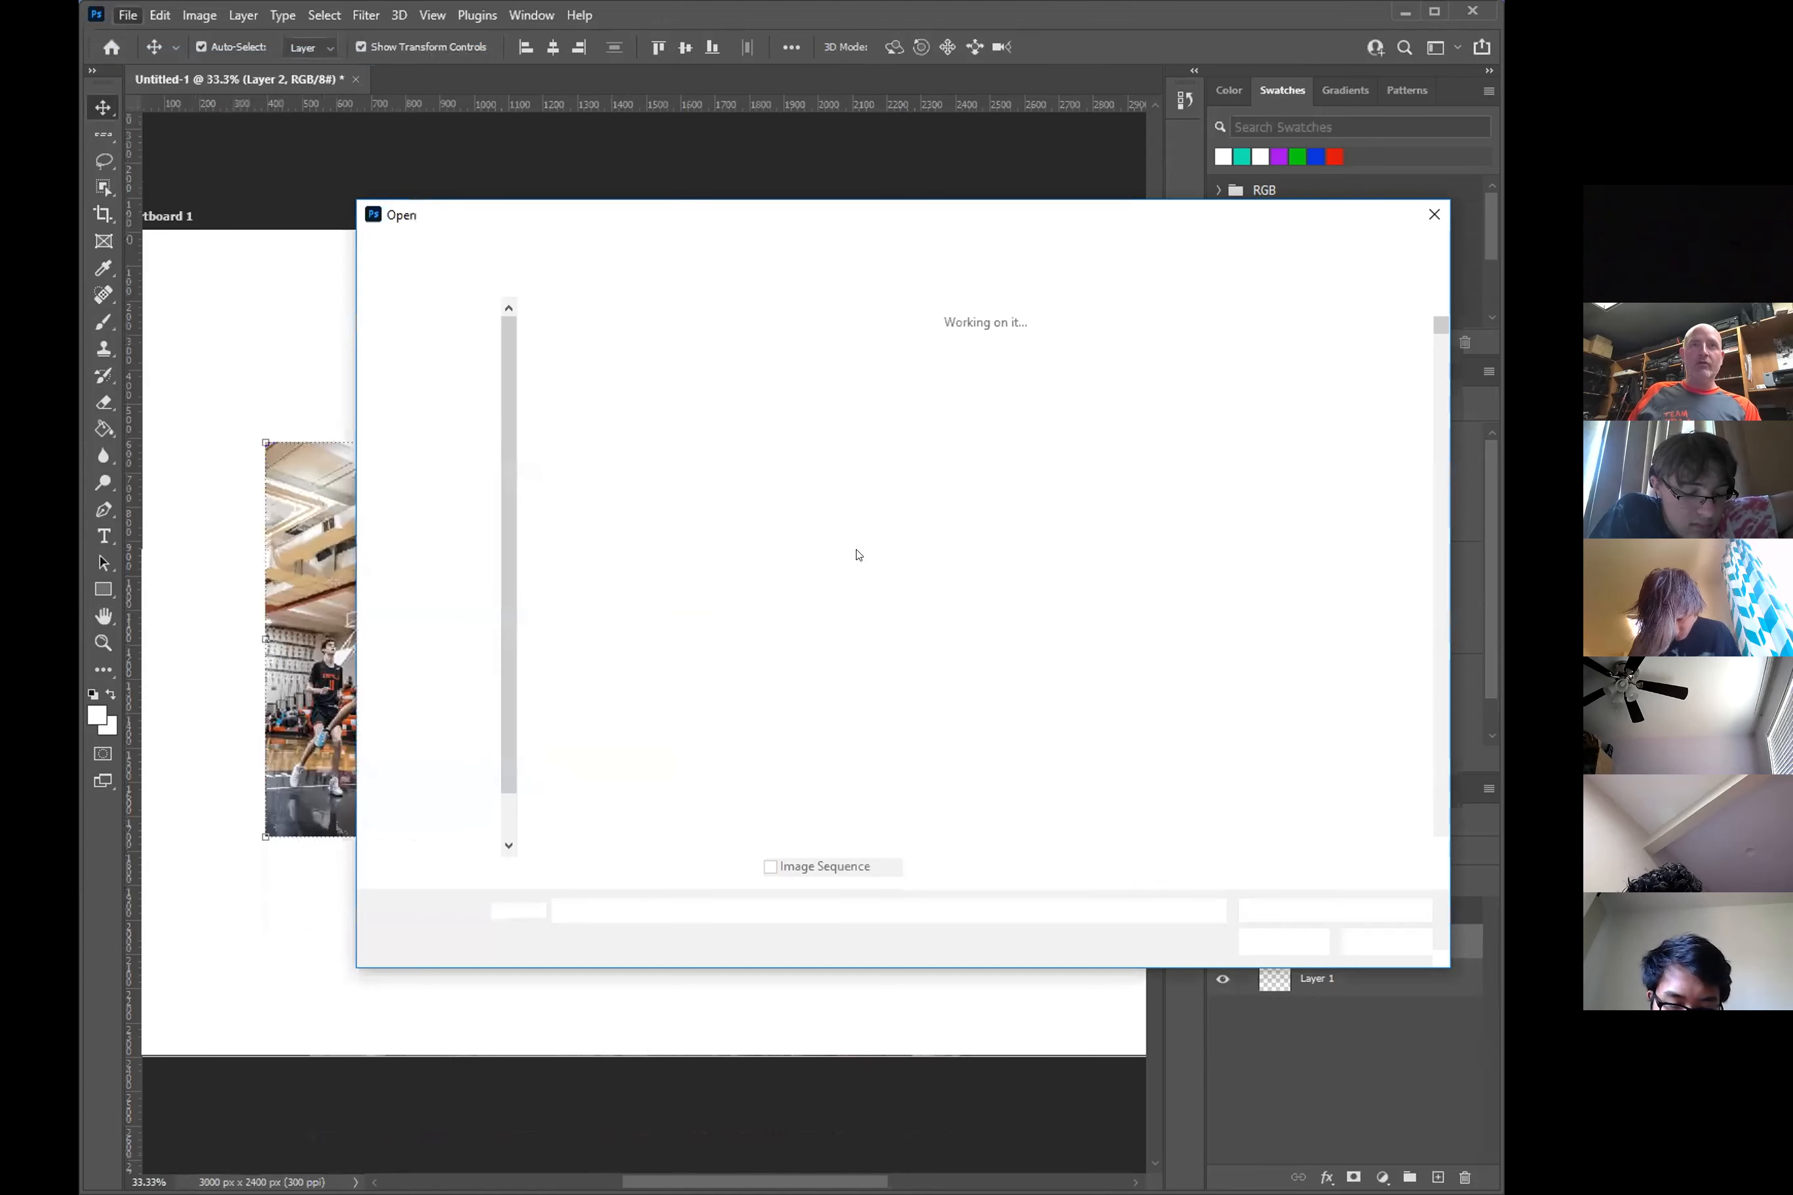
pyautogui.scroll(-4, 1035, 598)
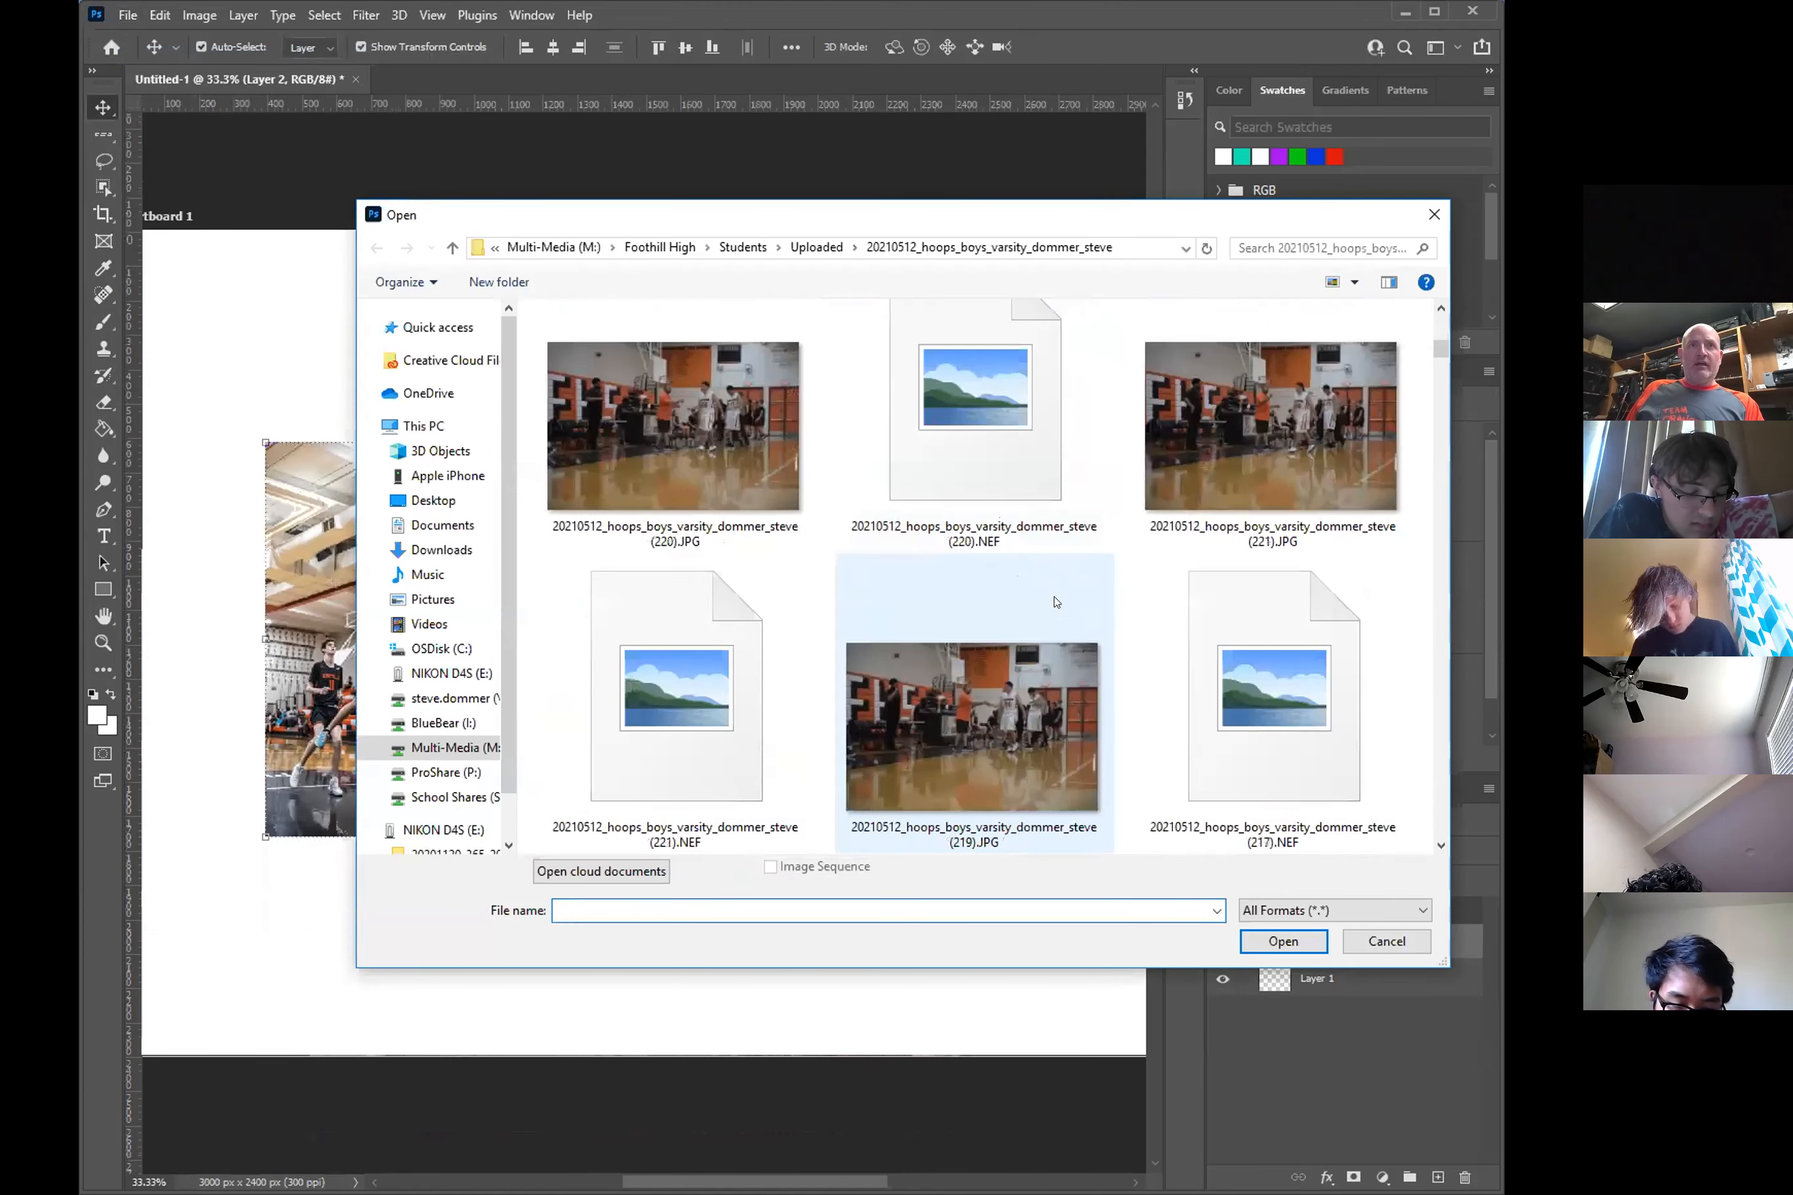
pyautogui.scroll(5, 1006, 606)
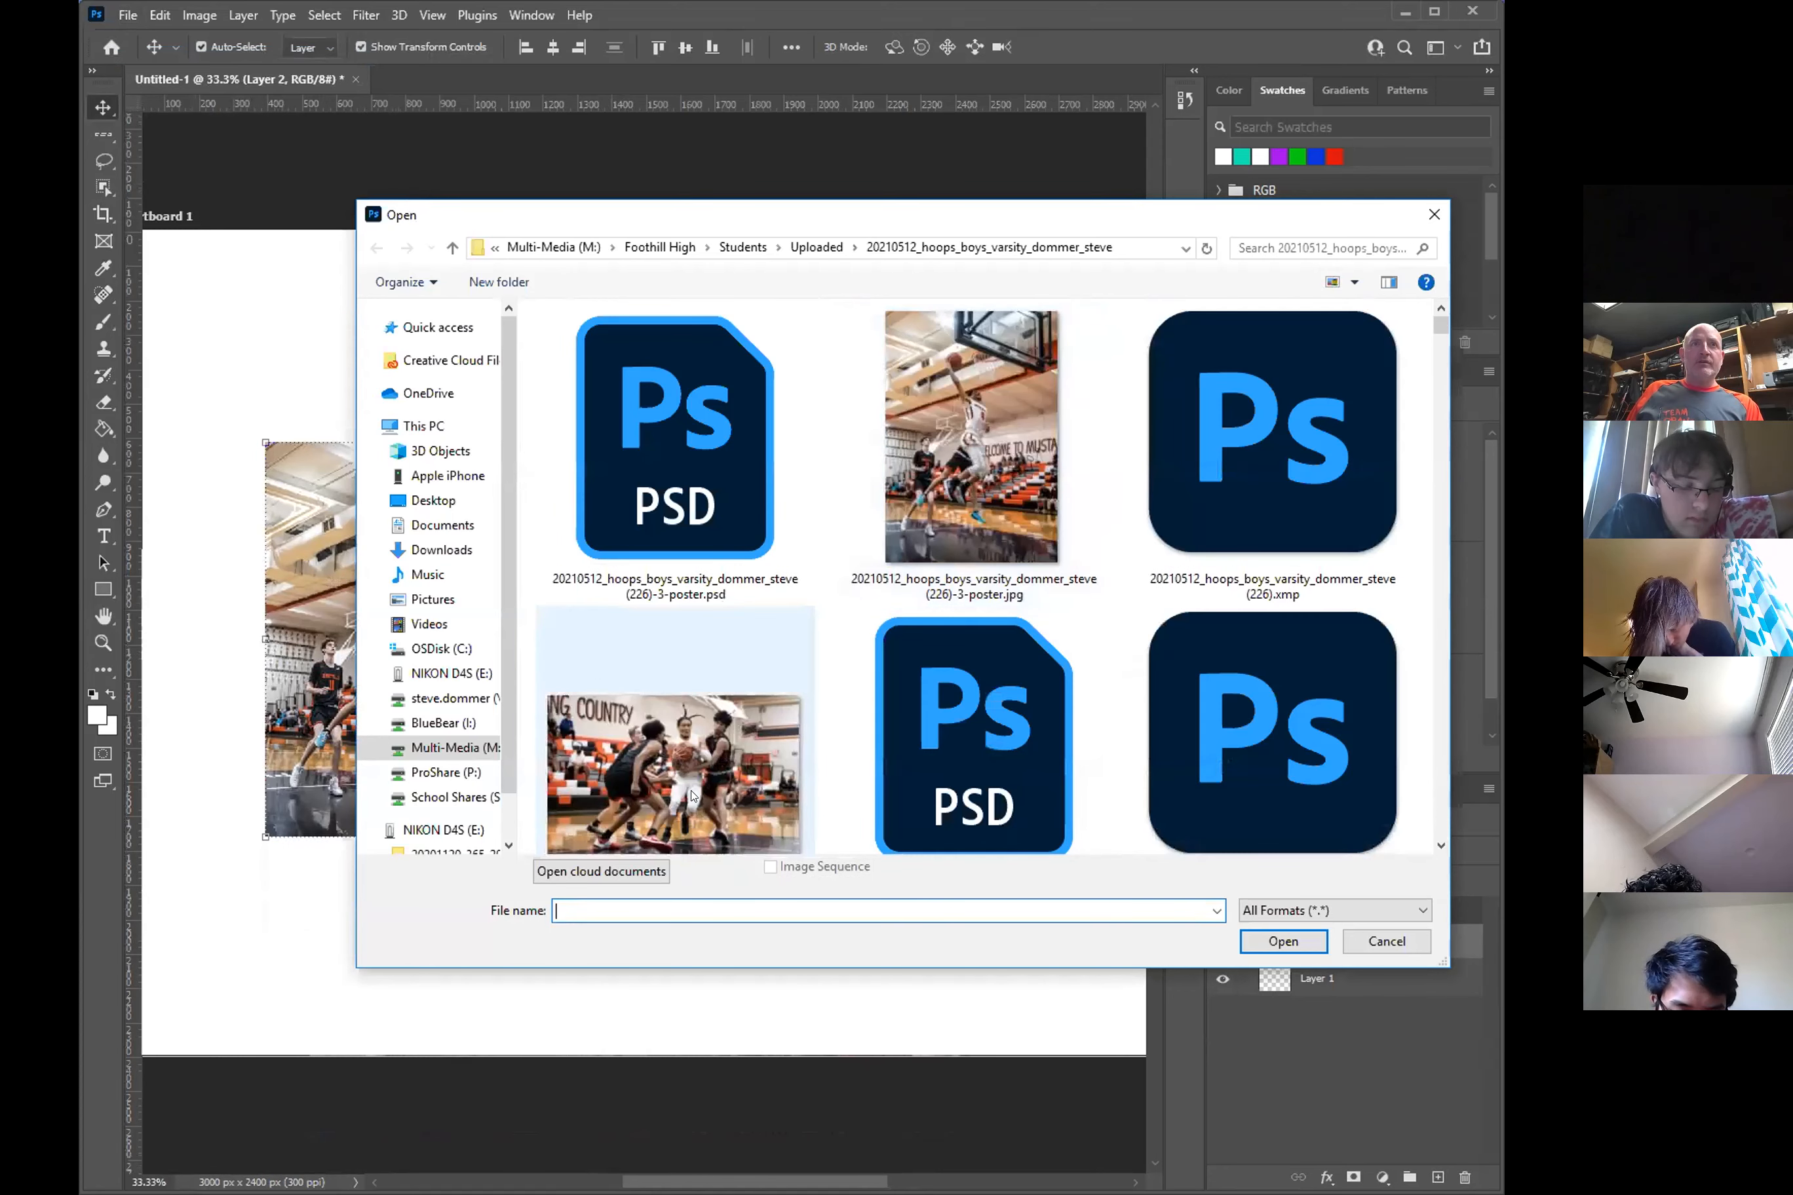
pyautogui.click(677, 820)
pyautogui.click(1282, 941)
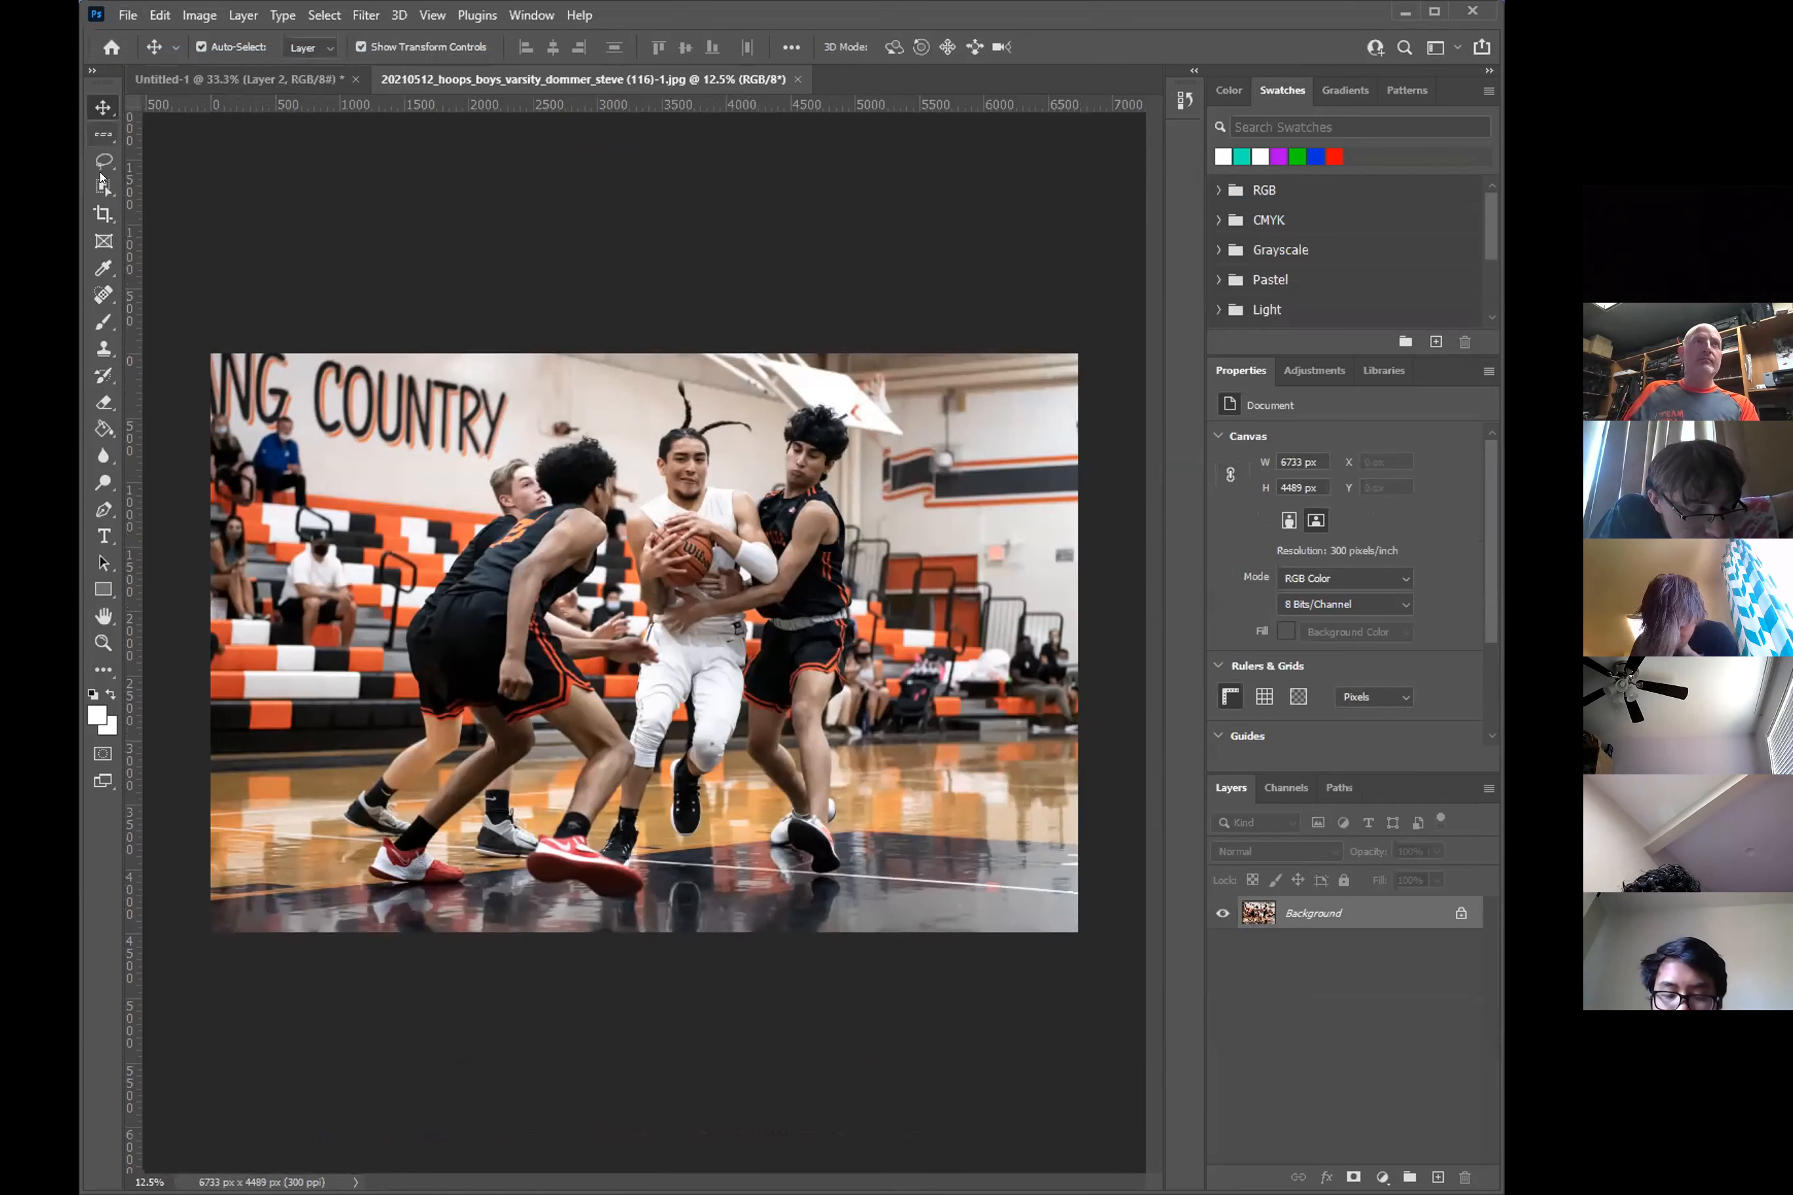
# - Try copying a rectangular marquee selection of the players onto Artboard 1 with the Move tool, and undo the copy
pyautogui.click(100, 136)
pyautogui.click(186, 139)
pyautogui.moveTo(447, 364); pyautogui.dragTo(906, 688)
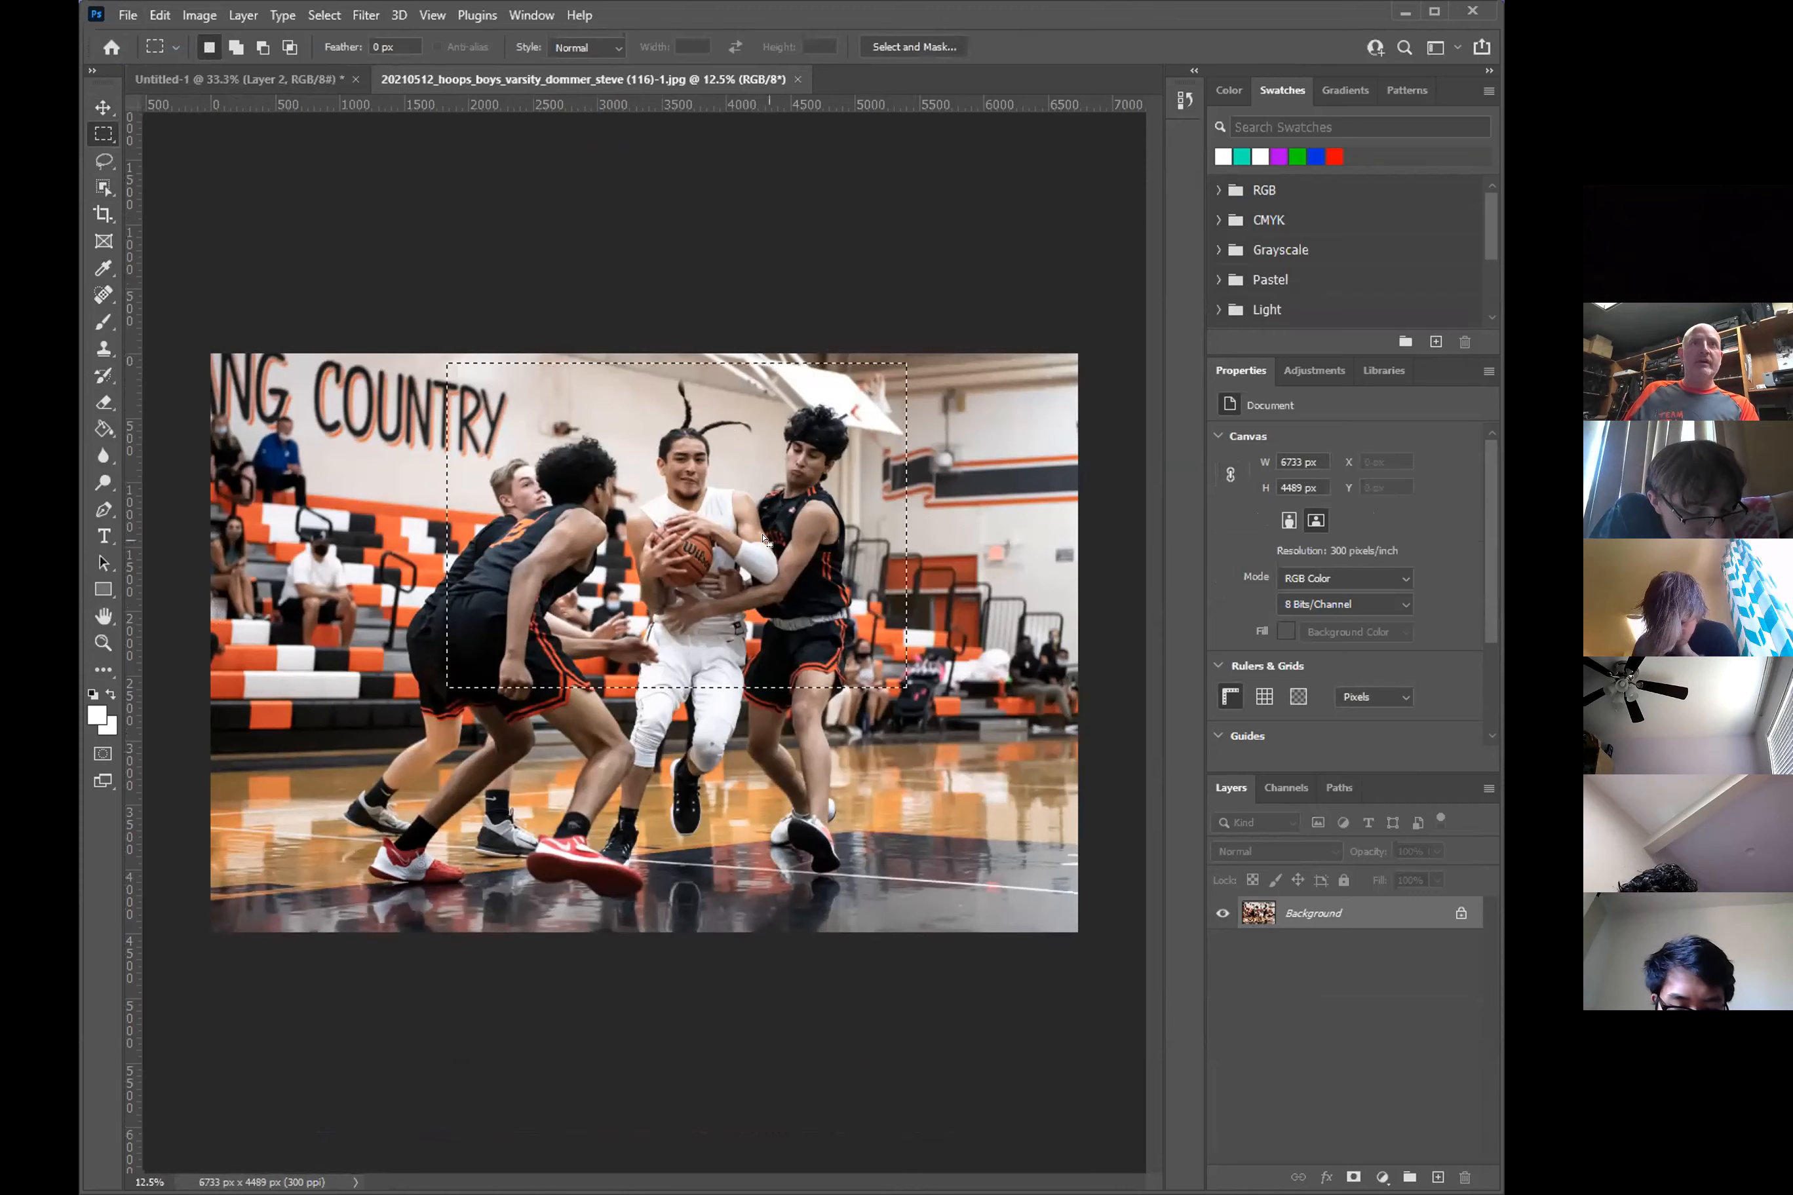
pyautogui.click(108, 112)
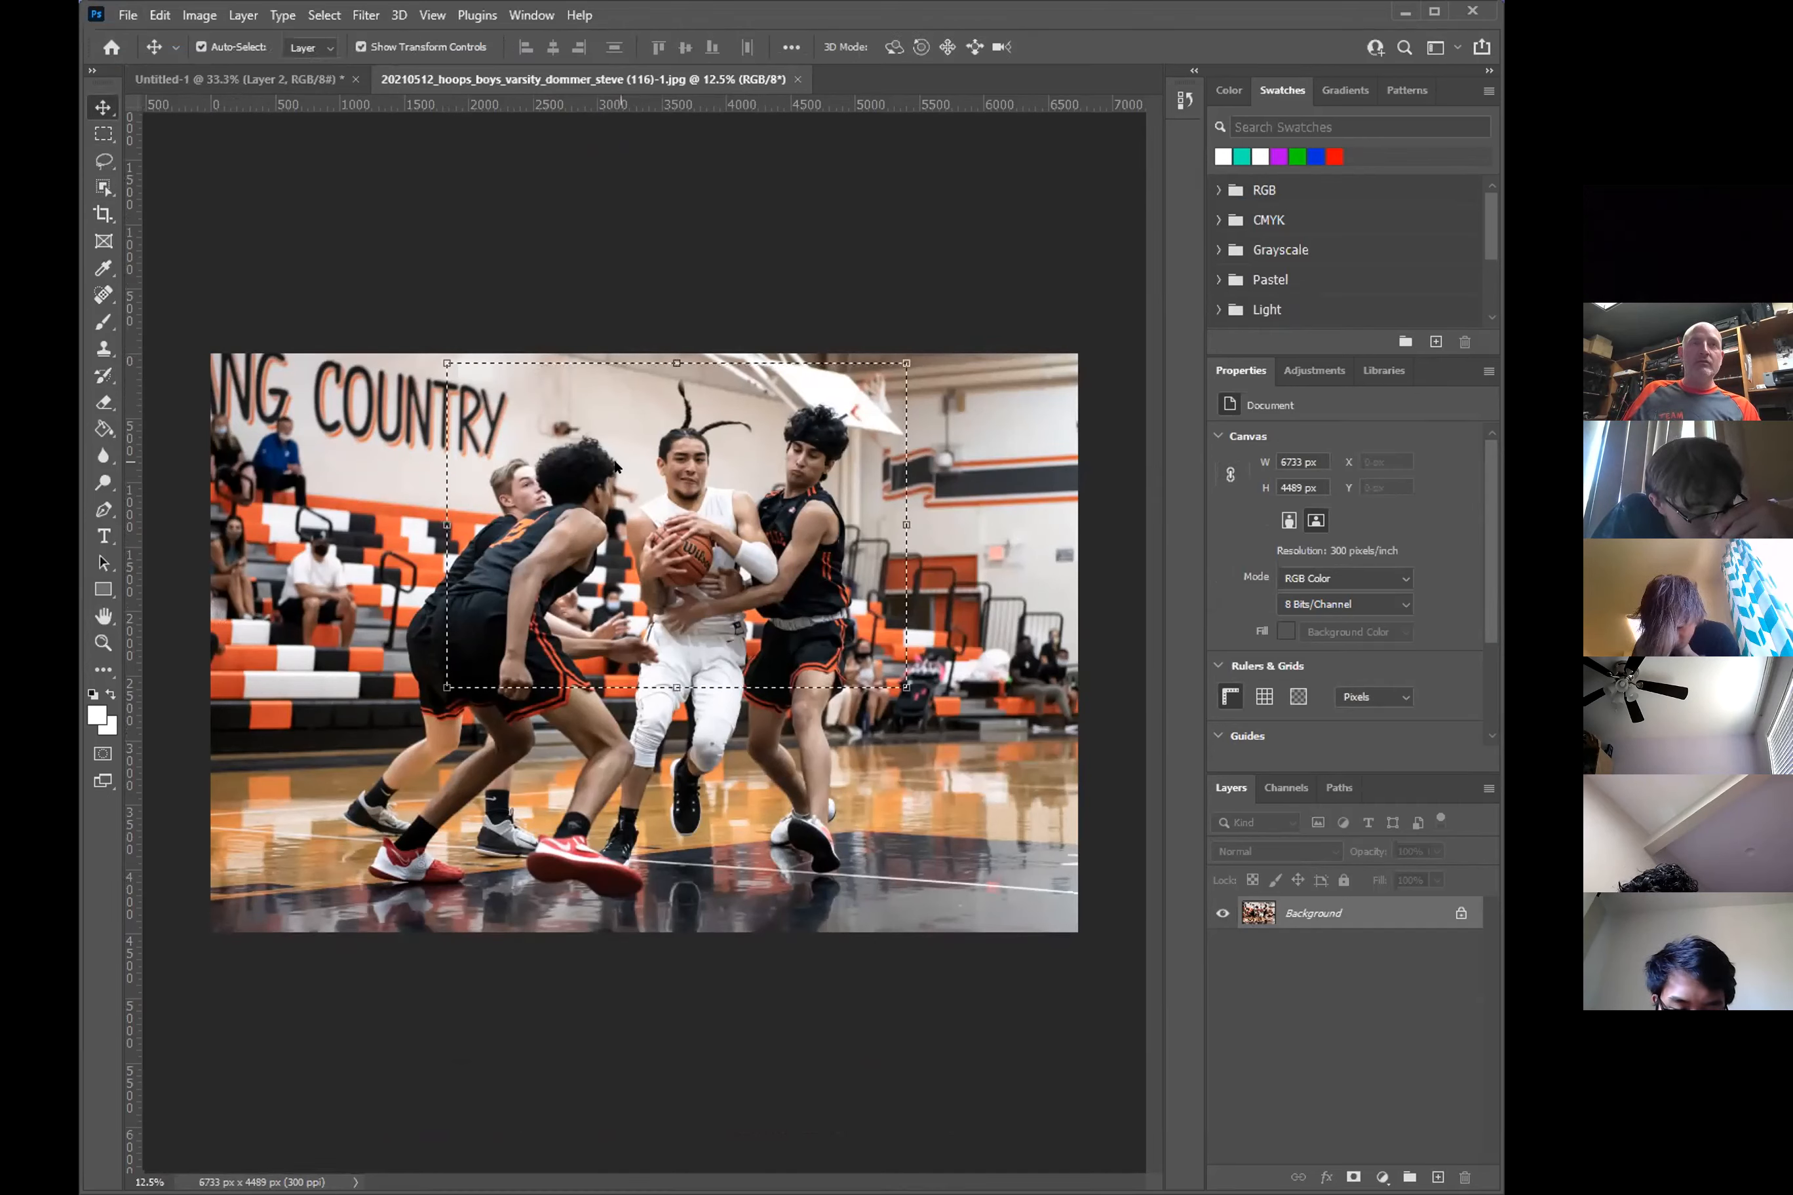
pyautogui.moveTo(615, 465); pyautogui.dragTo(517, 361)
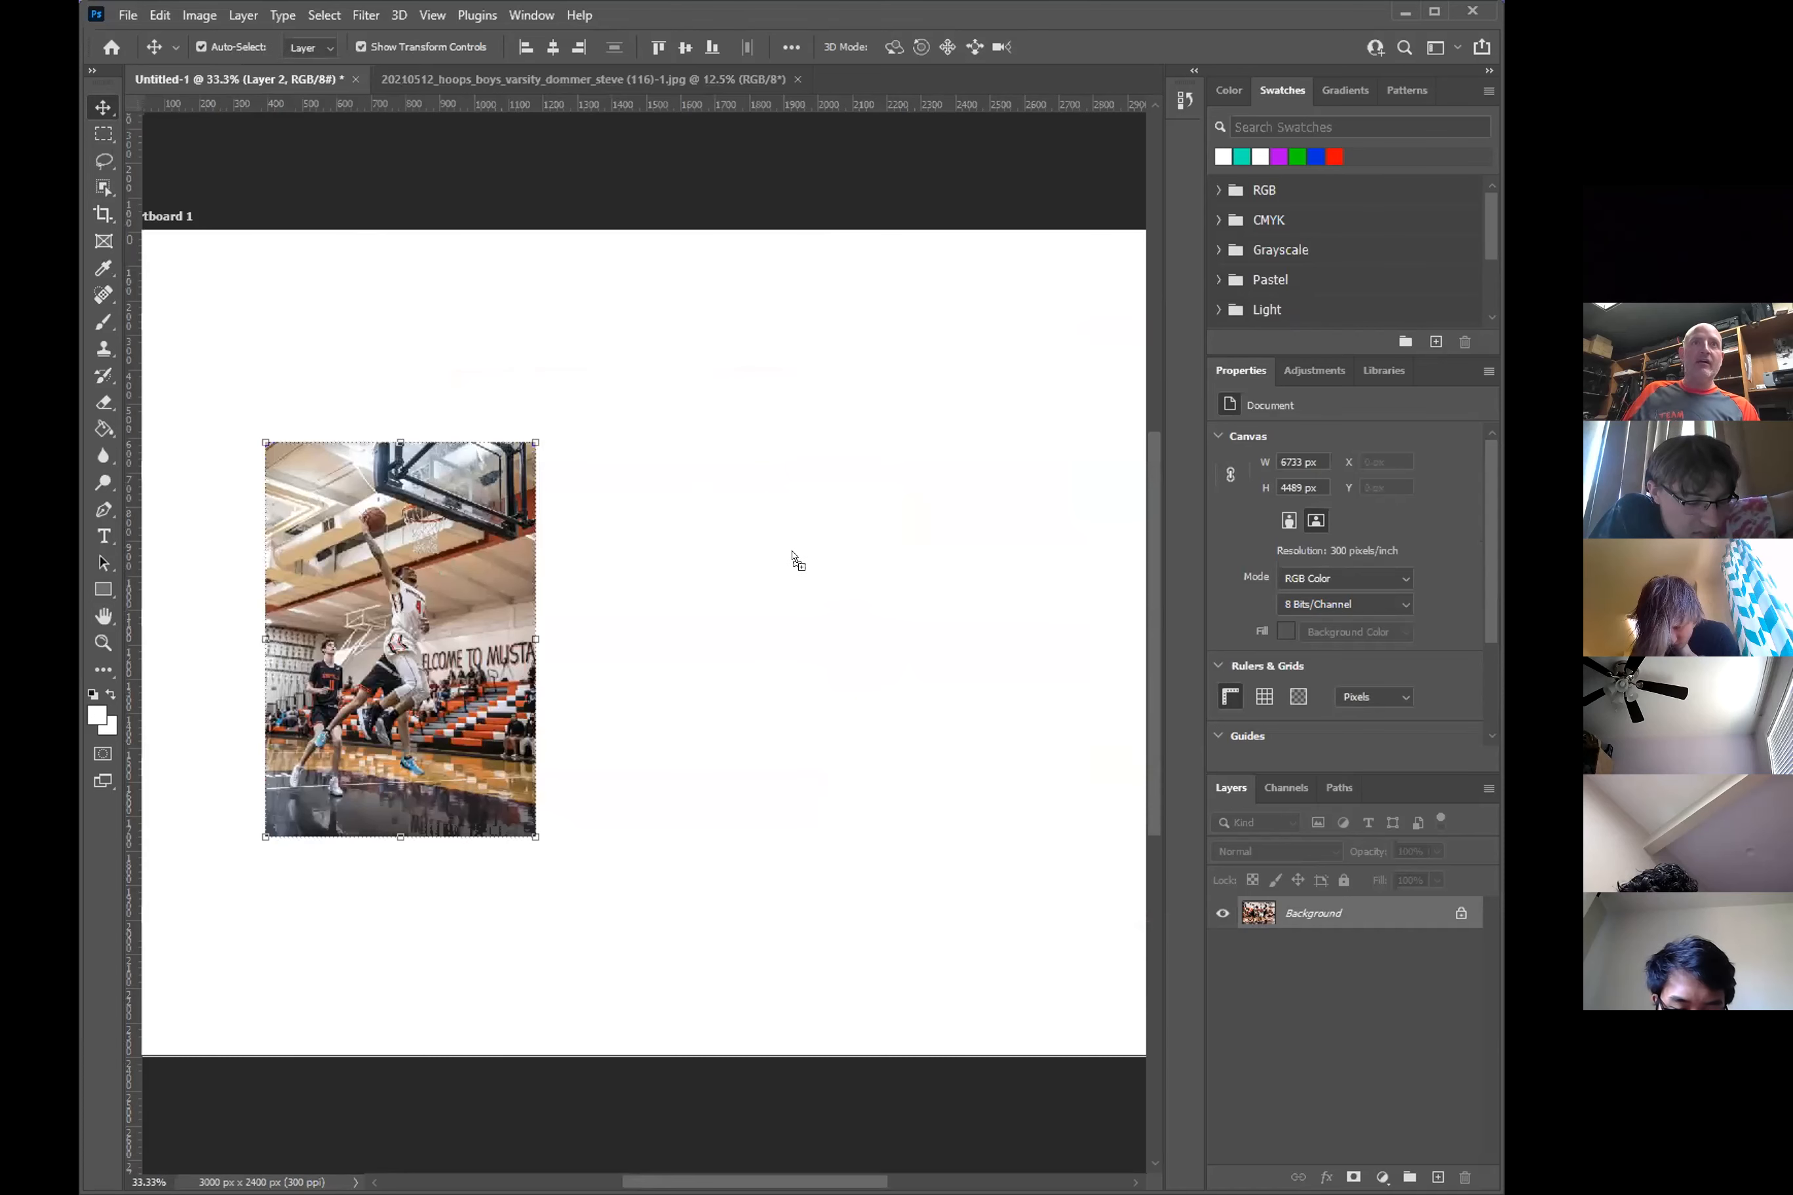
pyautogui.hotkey('ctrl', 'v')
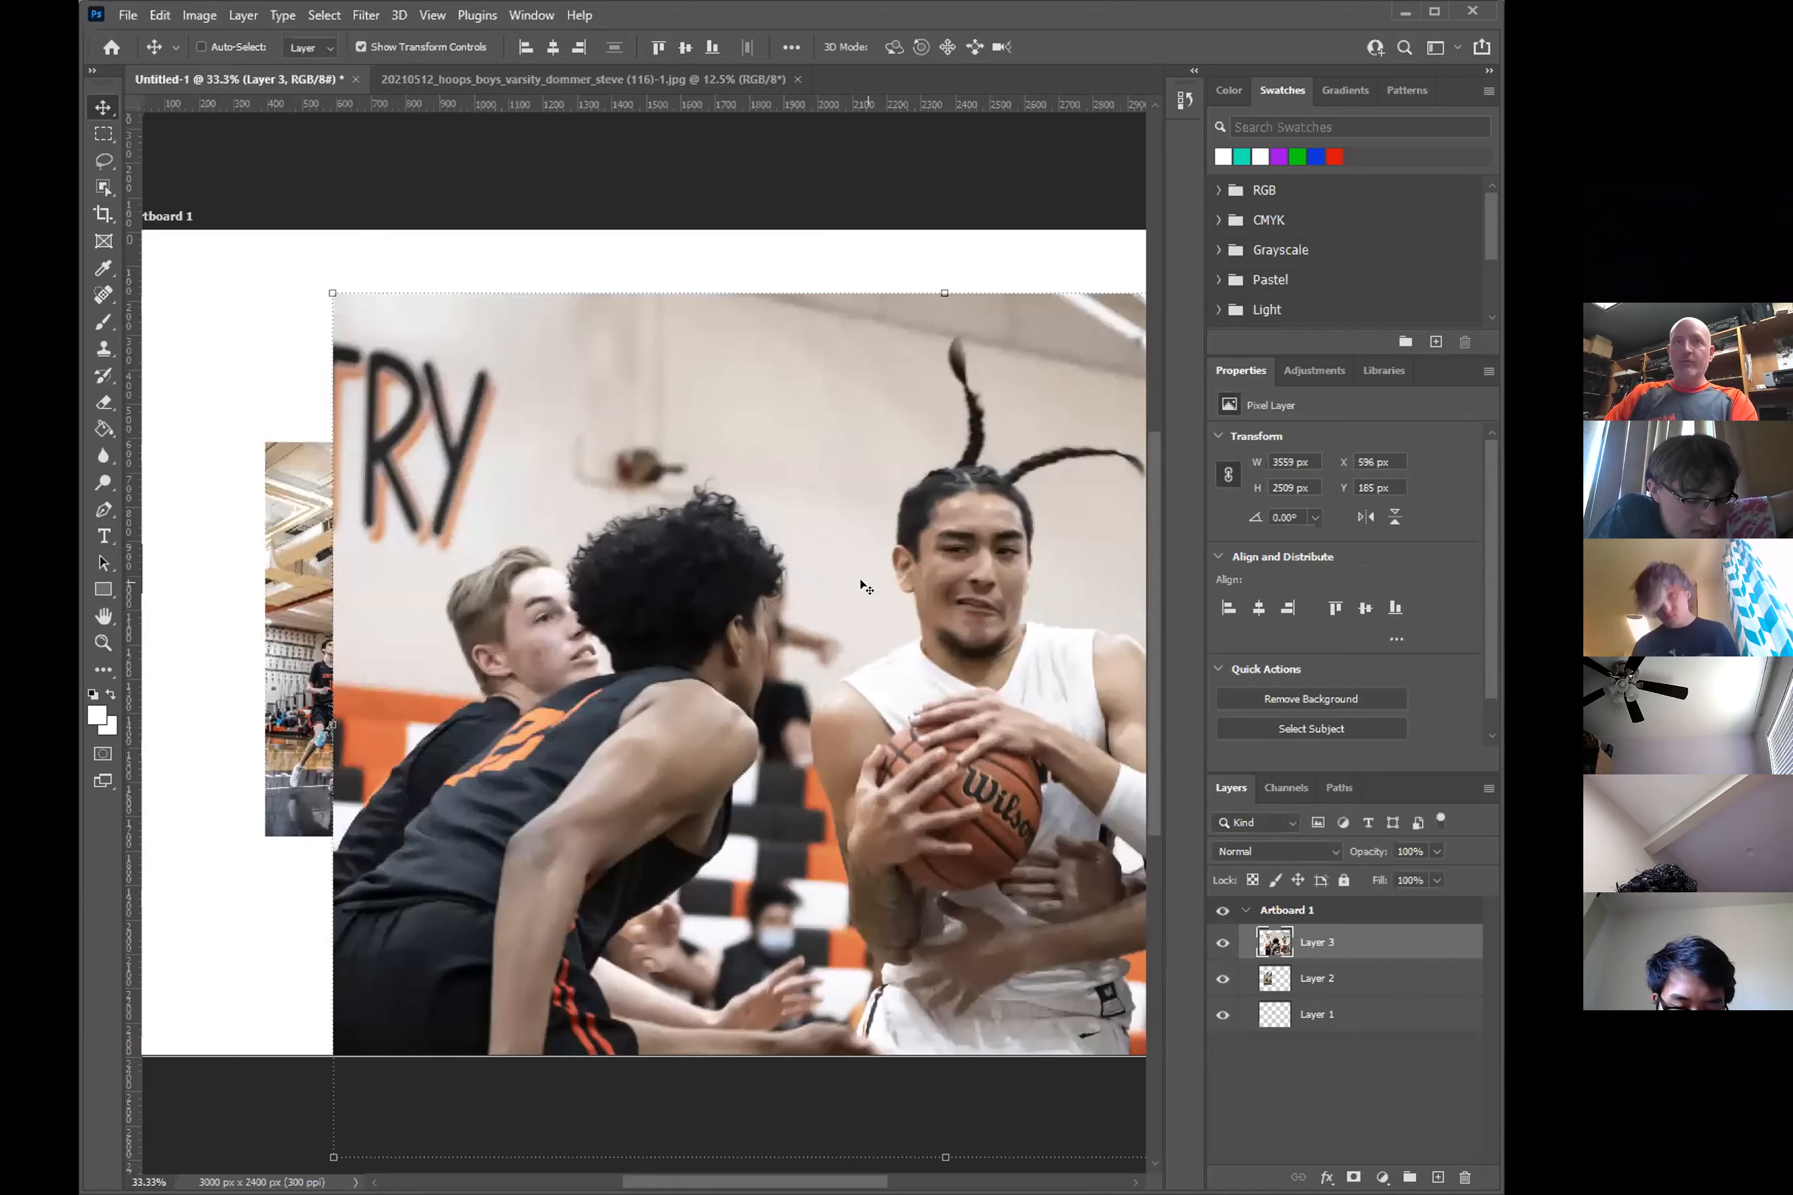
pyautogui.hotkey('ctrl', 'z')
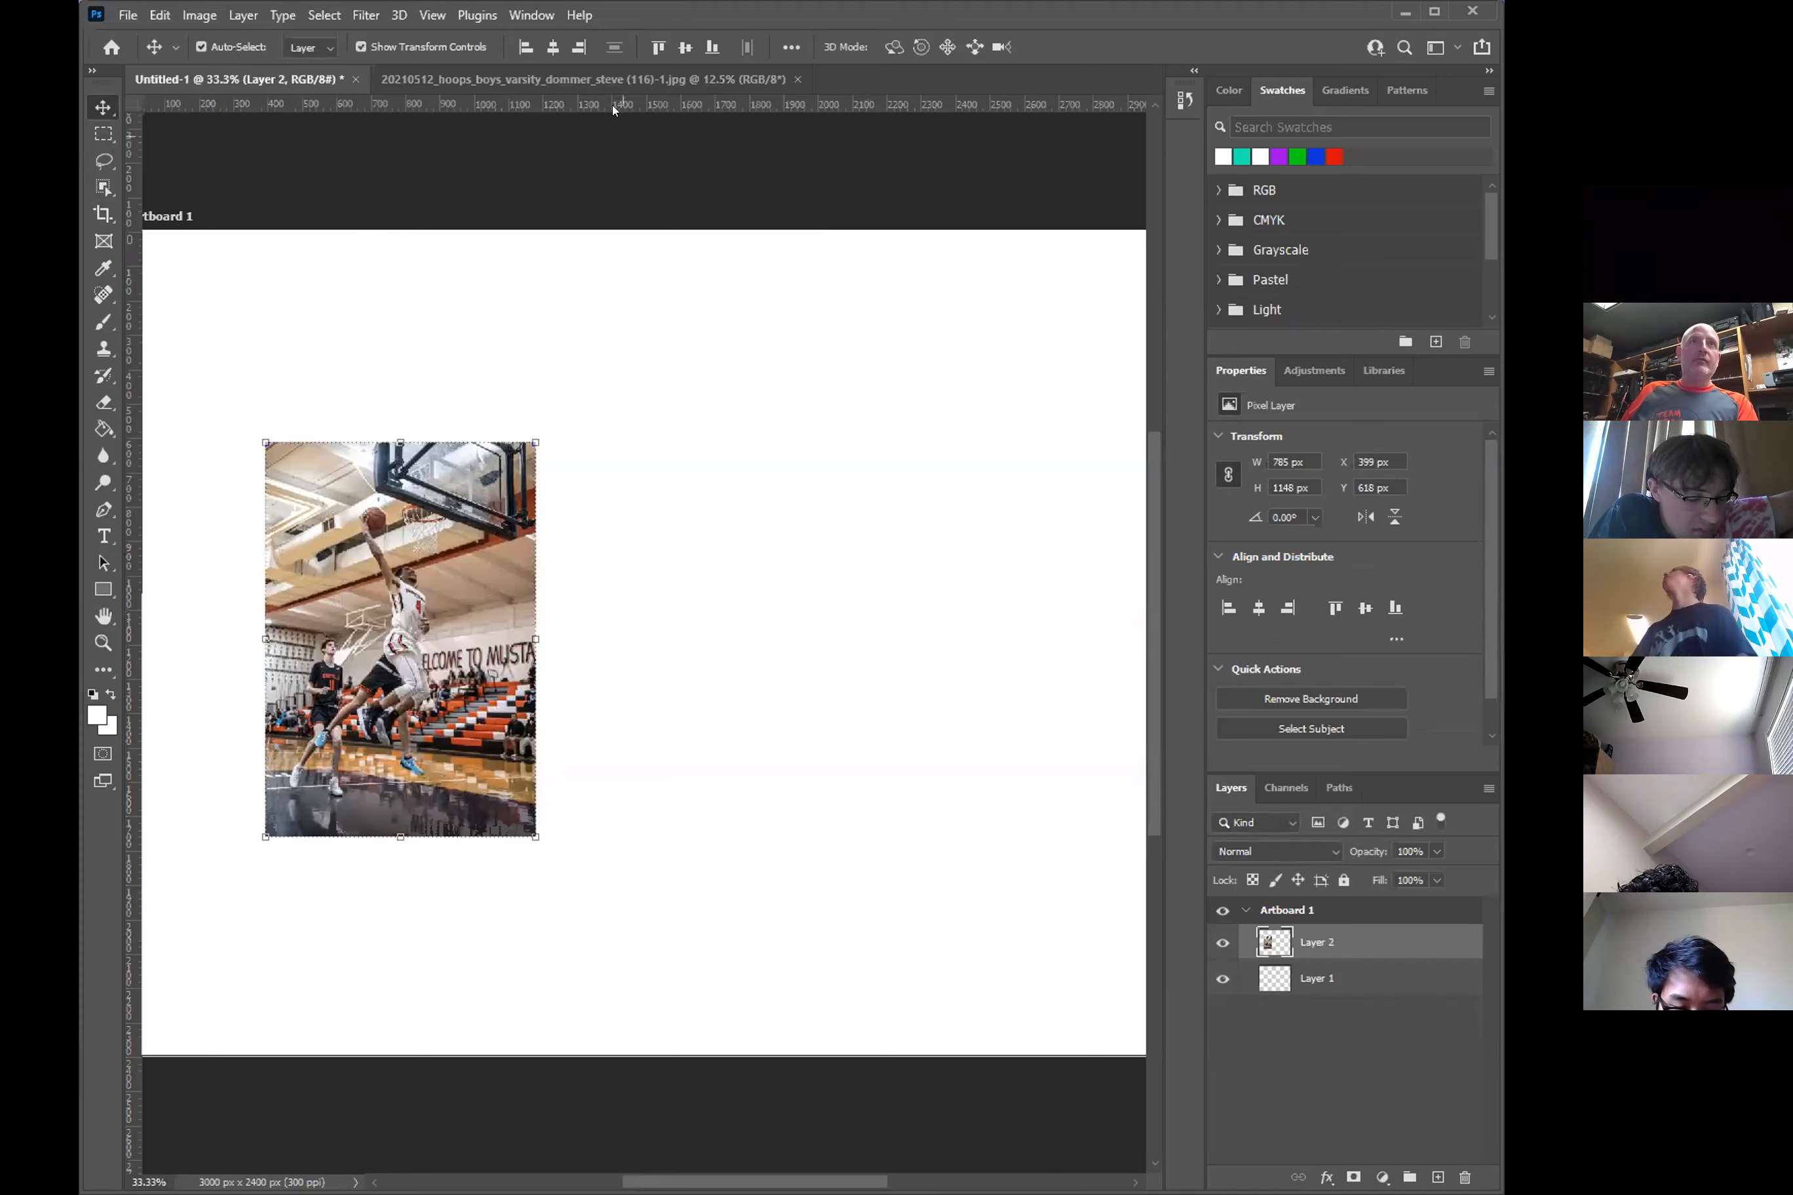
# - Turn off the Move tool's transform controls and clear the rectangular selection on the (116)-1.jpg photo
pyautogui.click(608, 79)
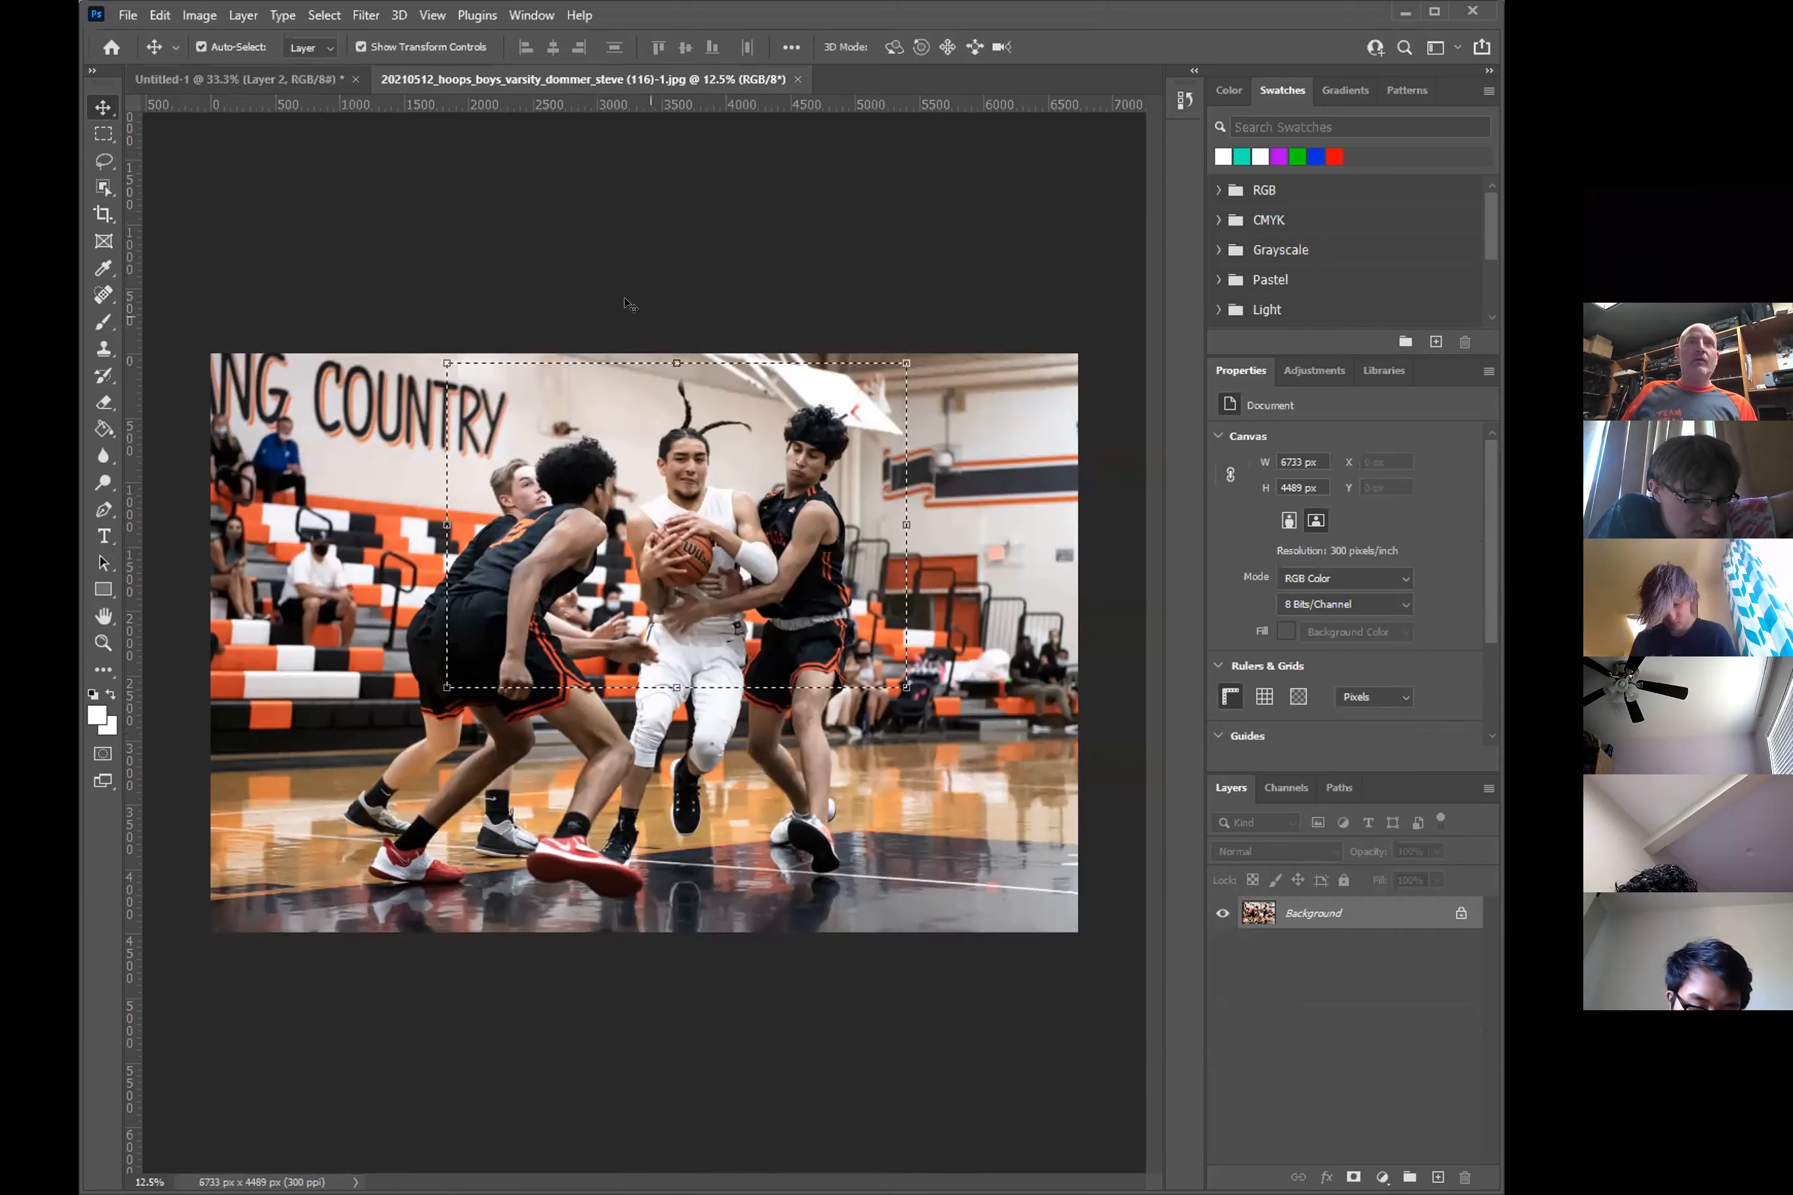
pyautogui.click(361, 47)
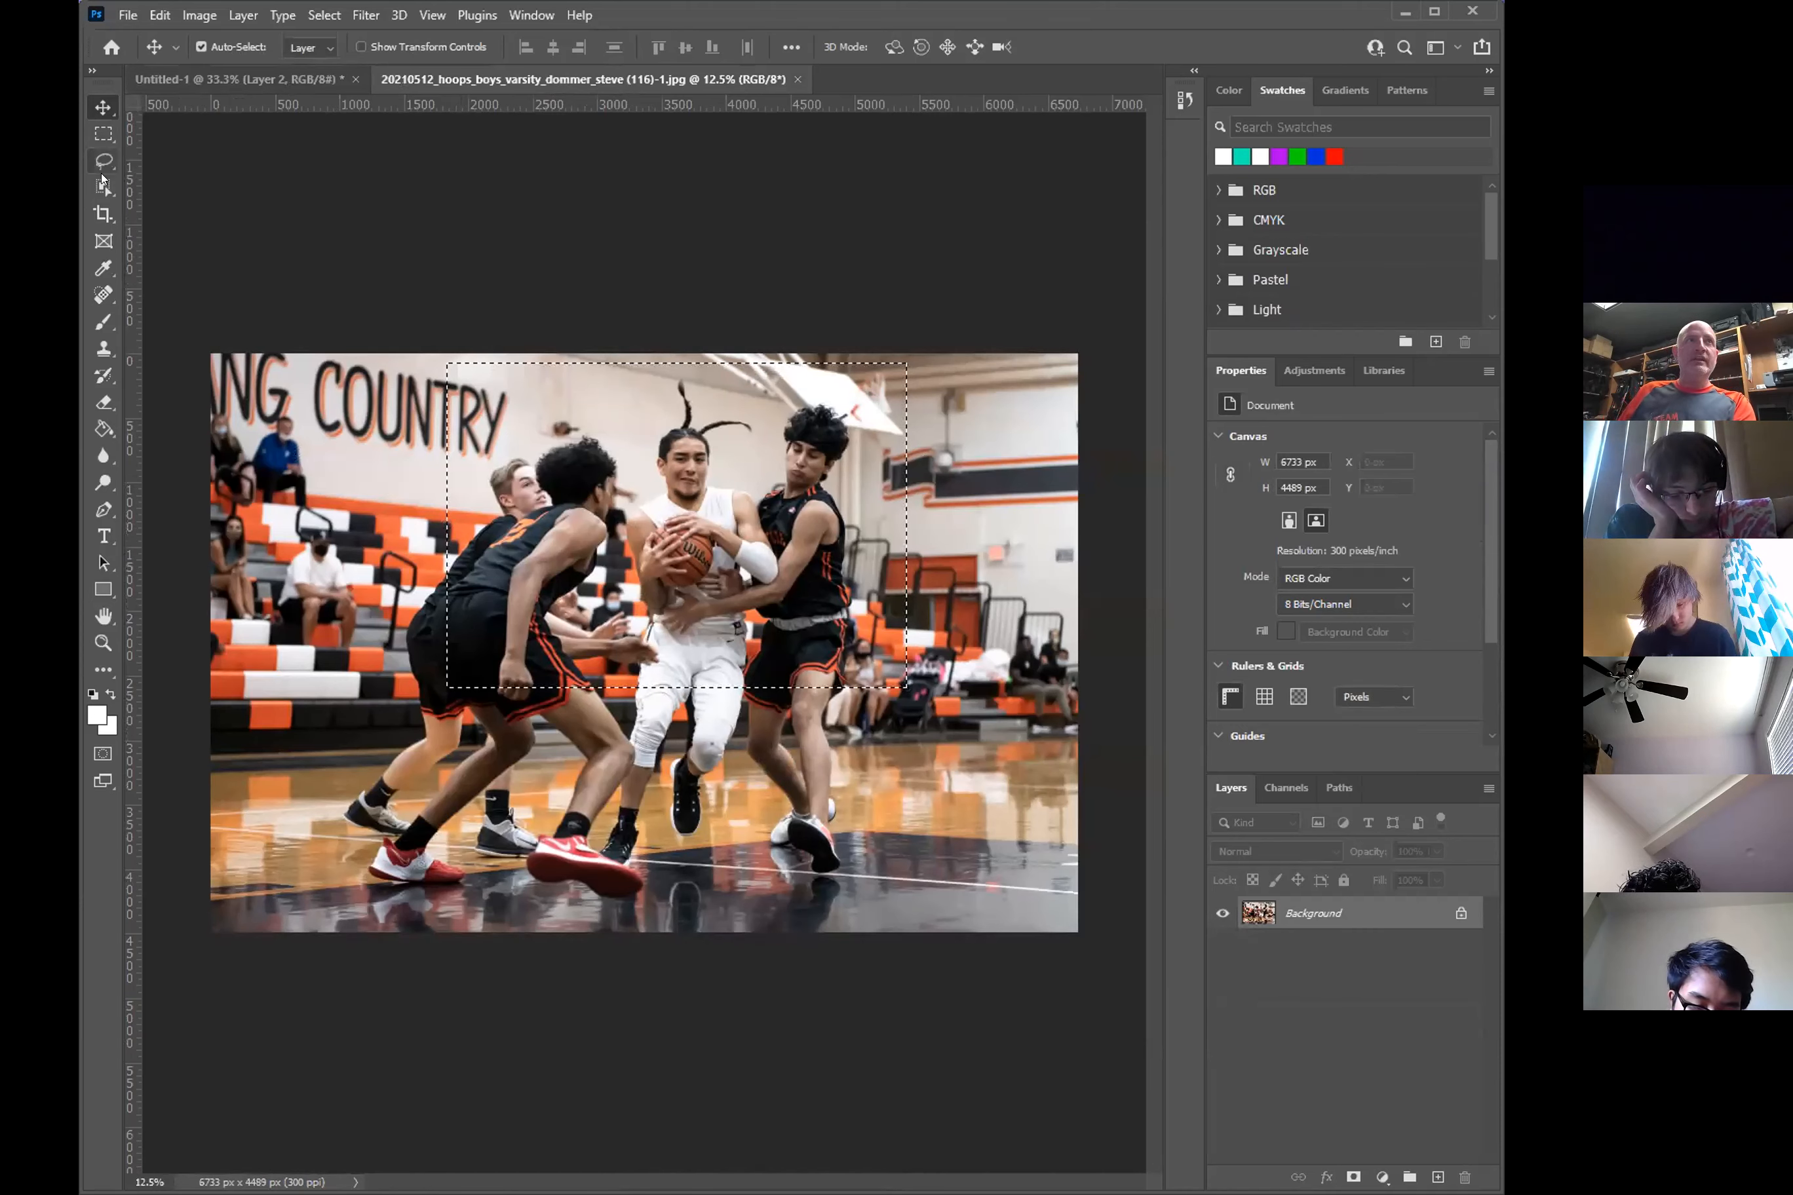
pyautogui.click(100, 132)
pyautogui.click(422, 450)
# - Marquee-select the group of players down to about knee height and paste that area onto Artboard 1 of Untitled-1
pyautogui.moveTo(418, 374); pyautogui.dragTo(895, 710)
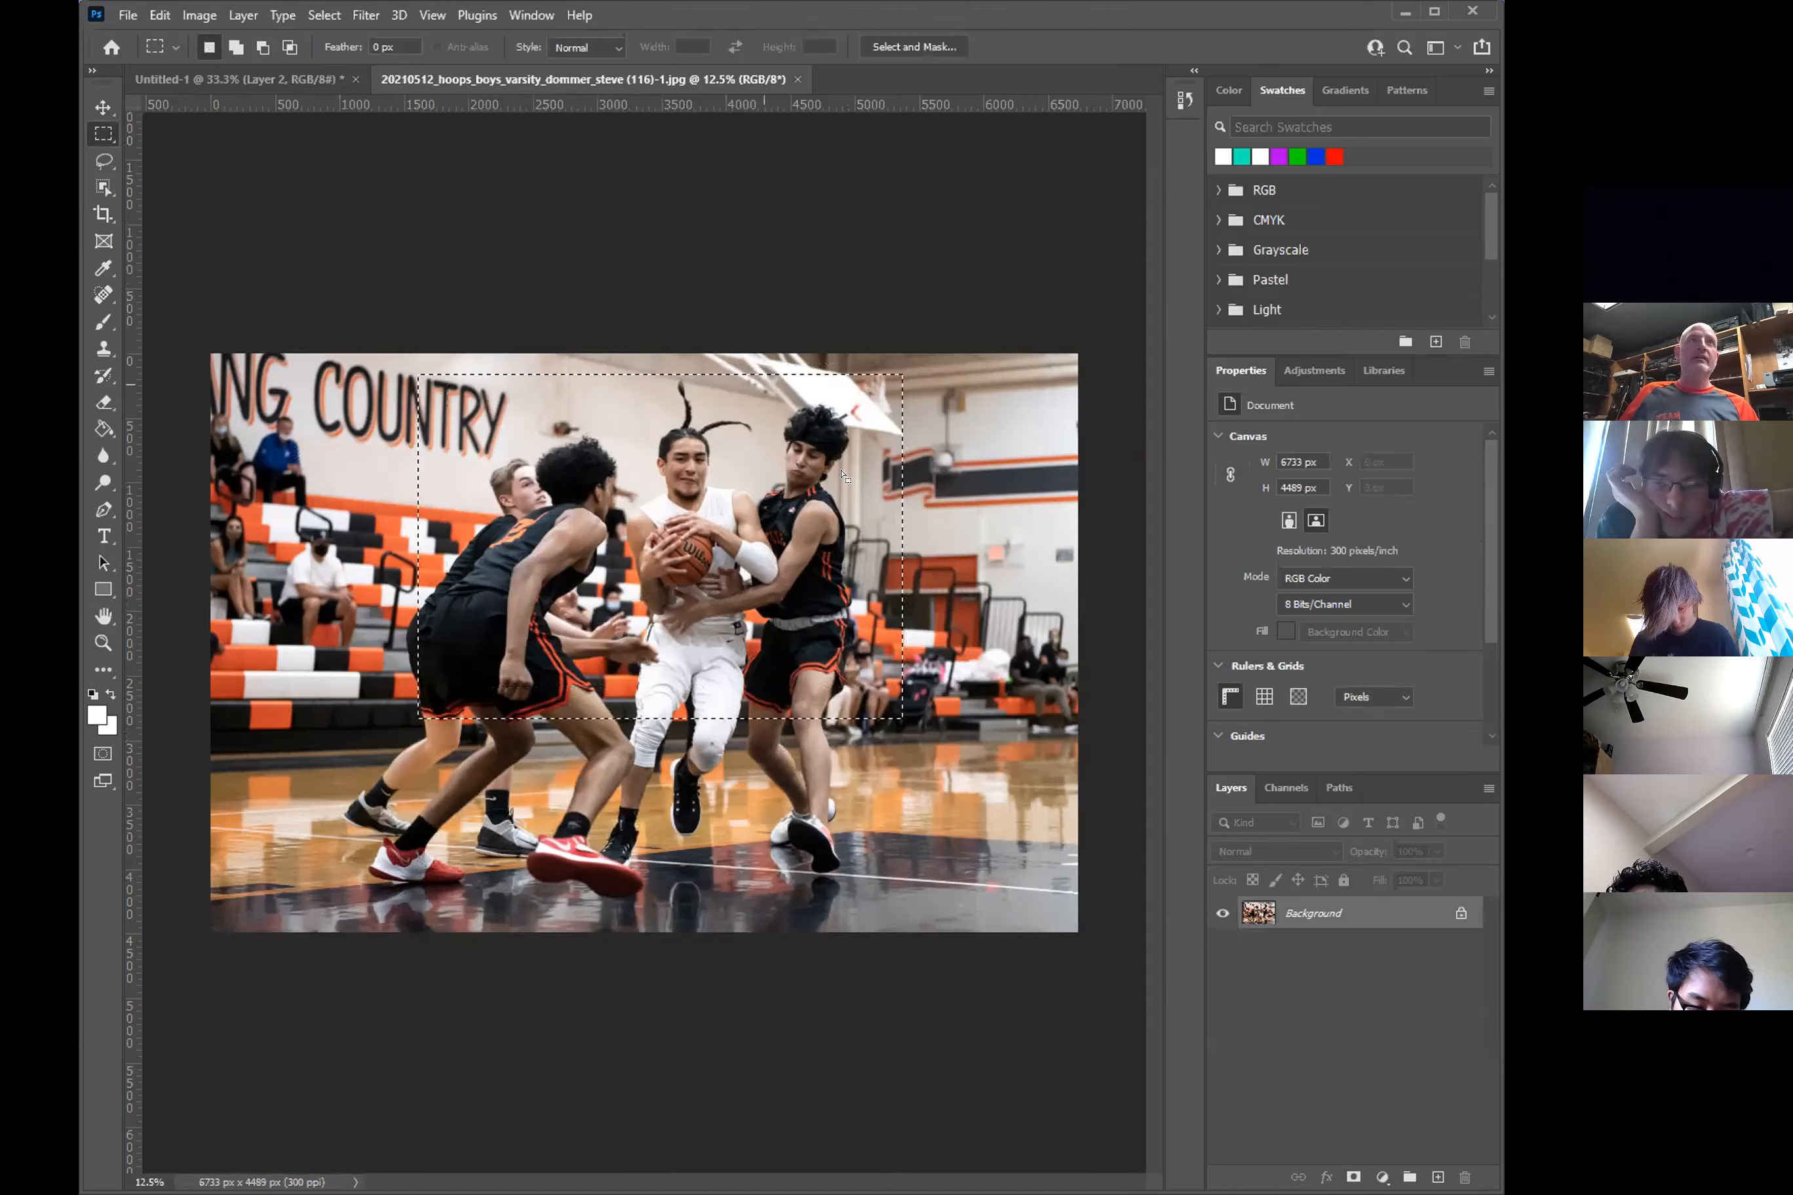
pyautogui.click(221, 82)
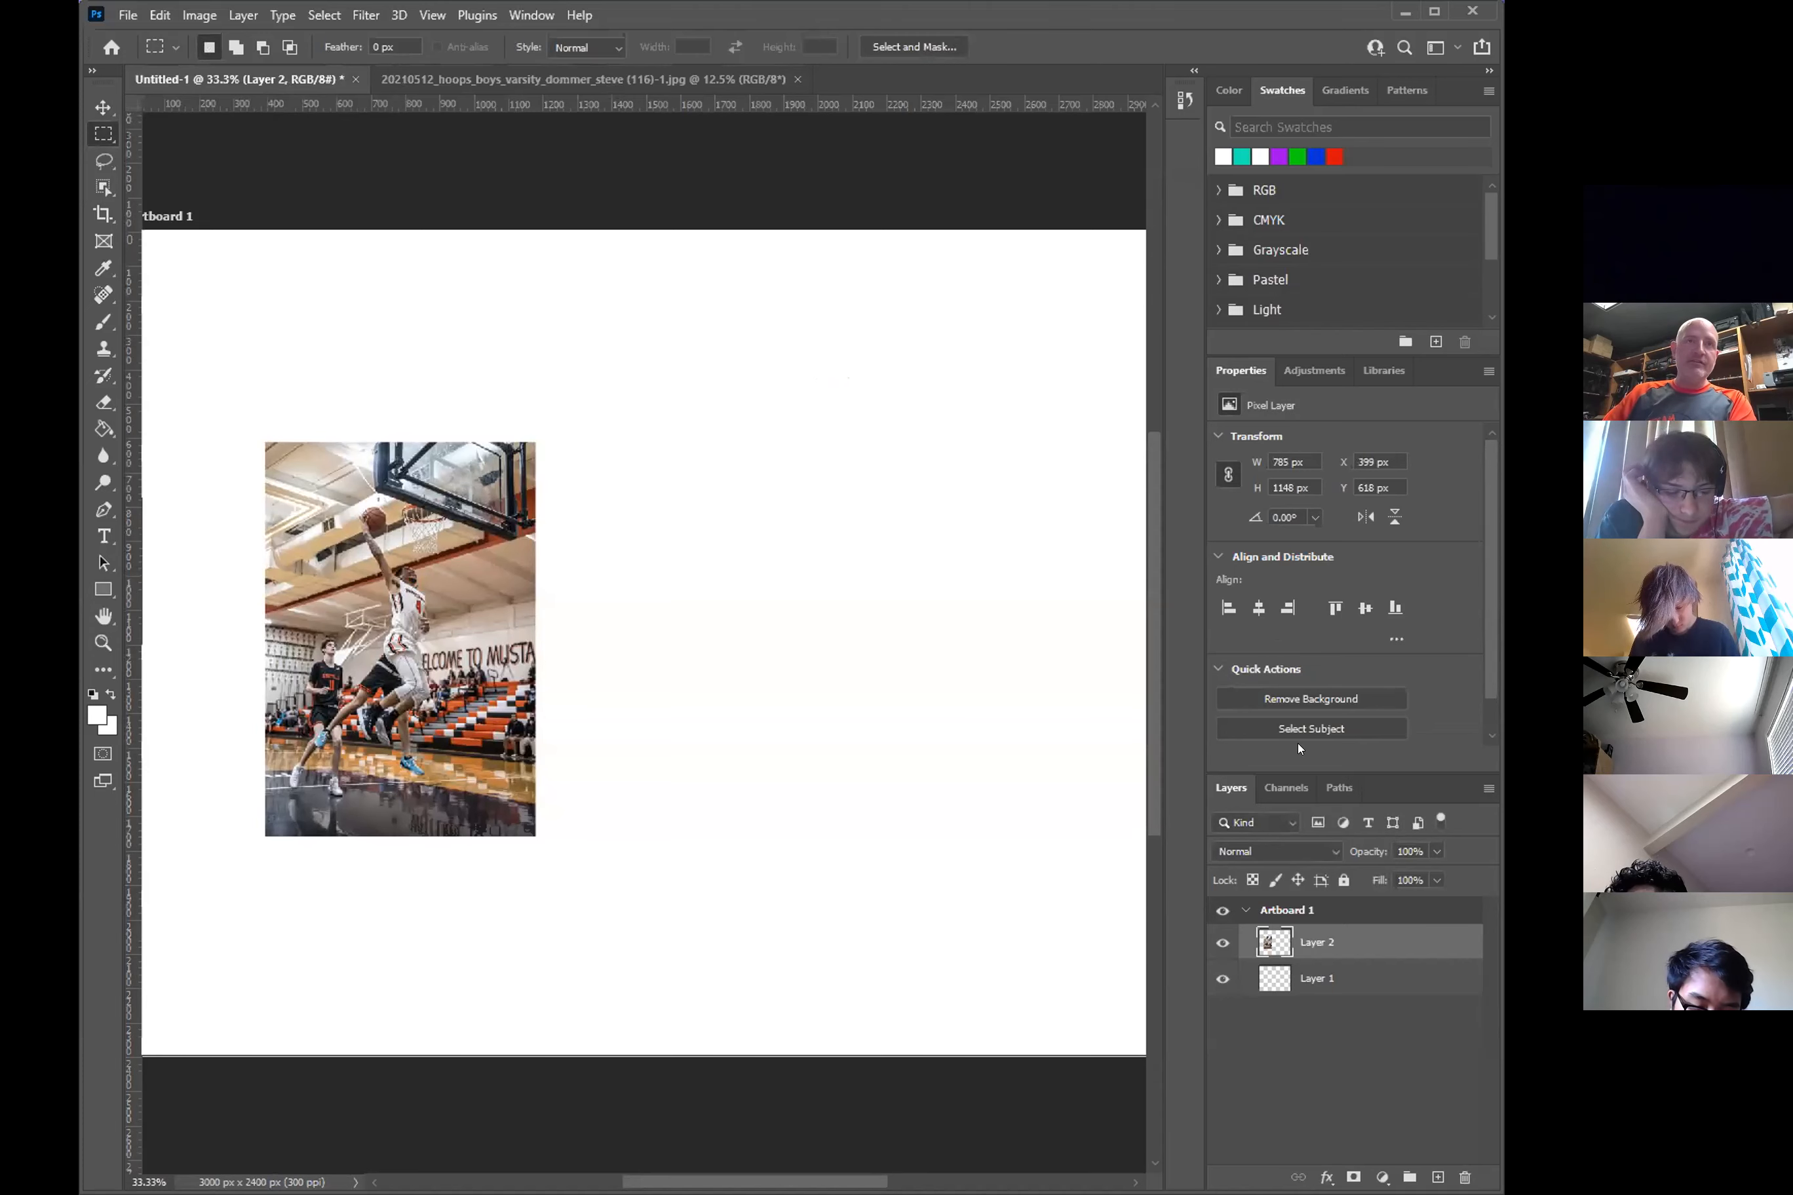
pyautogui.hotkey('ctrl', 'v')
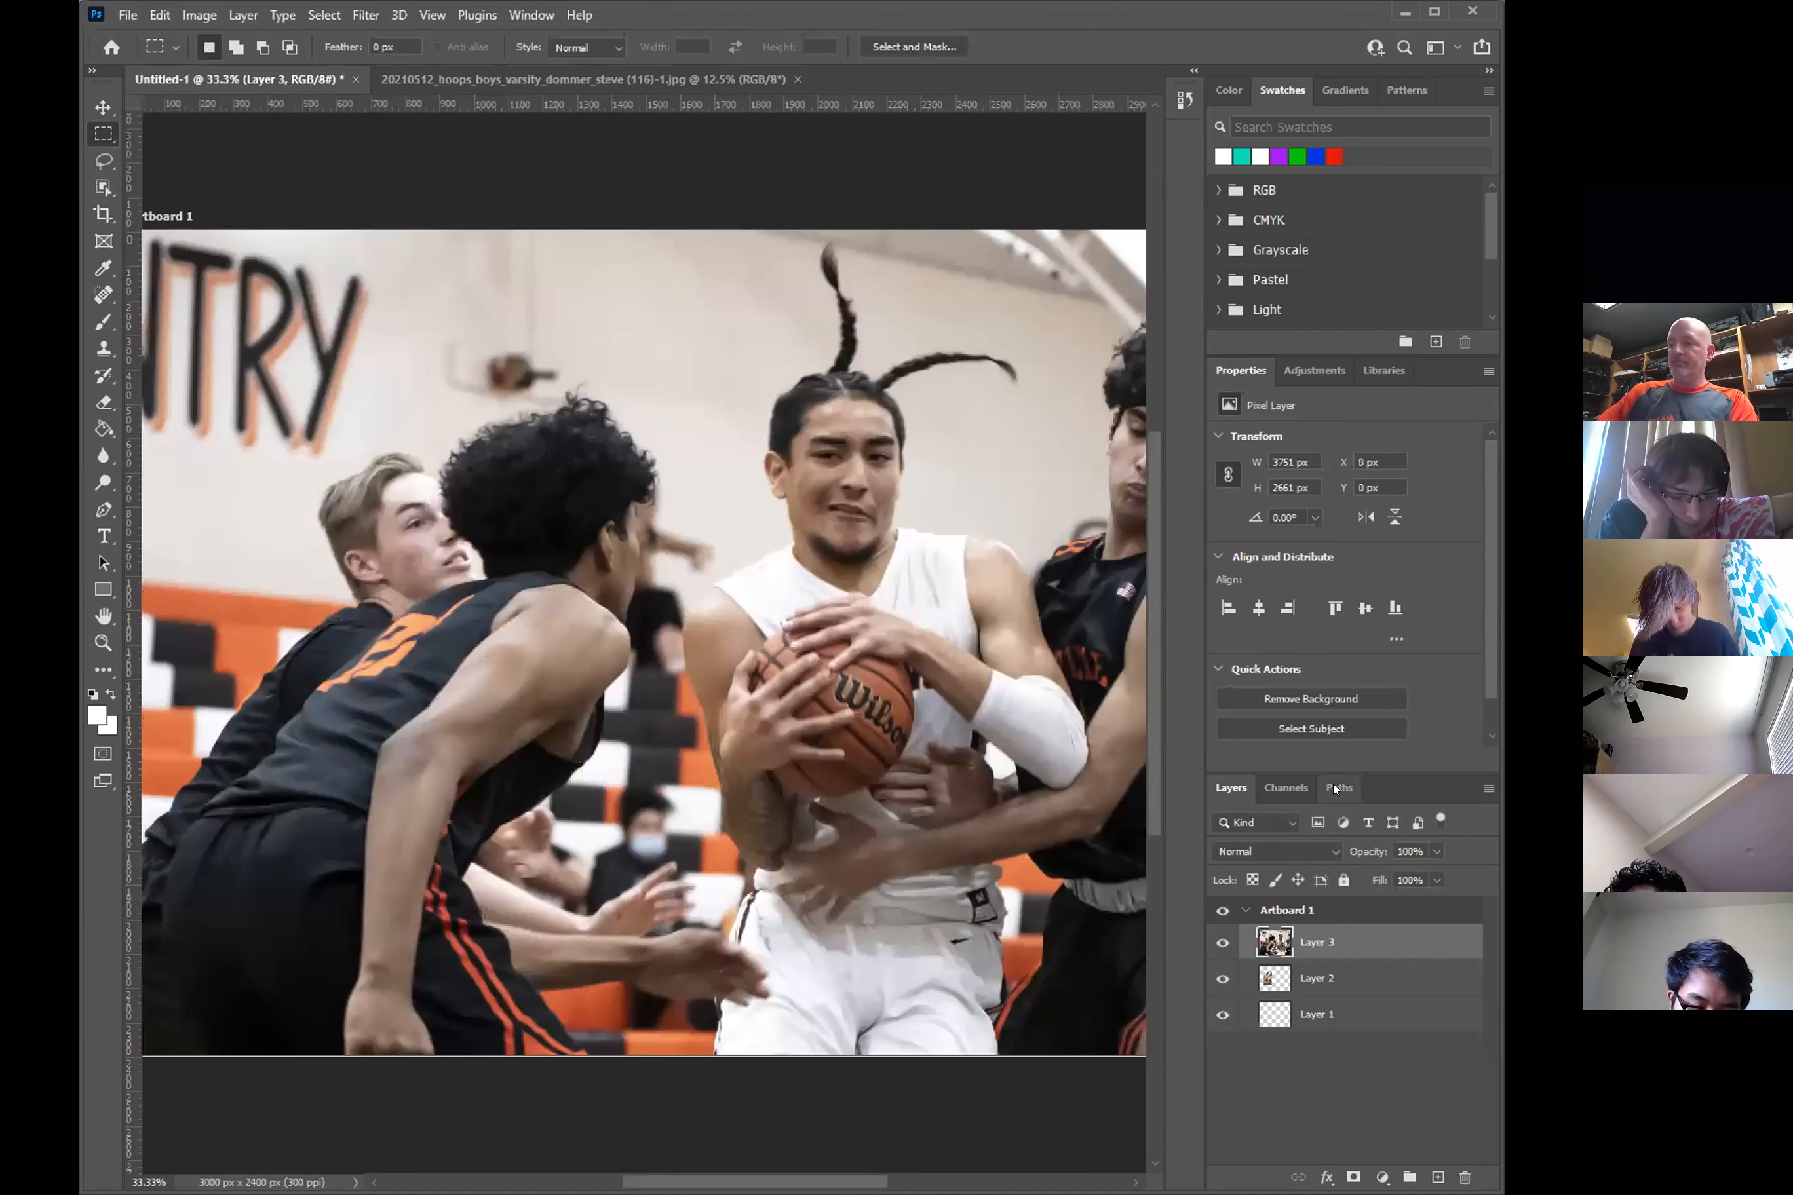
# - Scale the pasted players photo on Layer 3 to about 18.7% and set it against the dunk photo's right edge, tops aligned
pyautogui.hotkey('ctrl', '-')
pyautogui.hotkey('ctrl', '-')
pyautogui.hotkey('ctrl', '-')
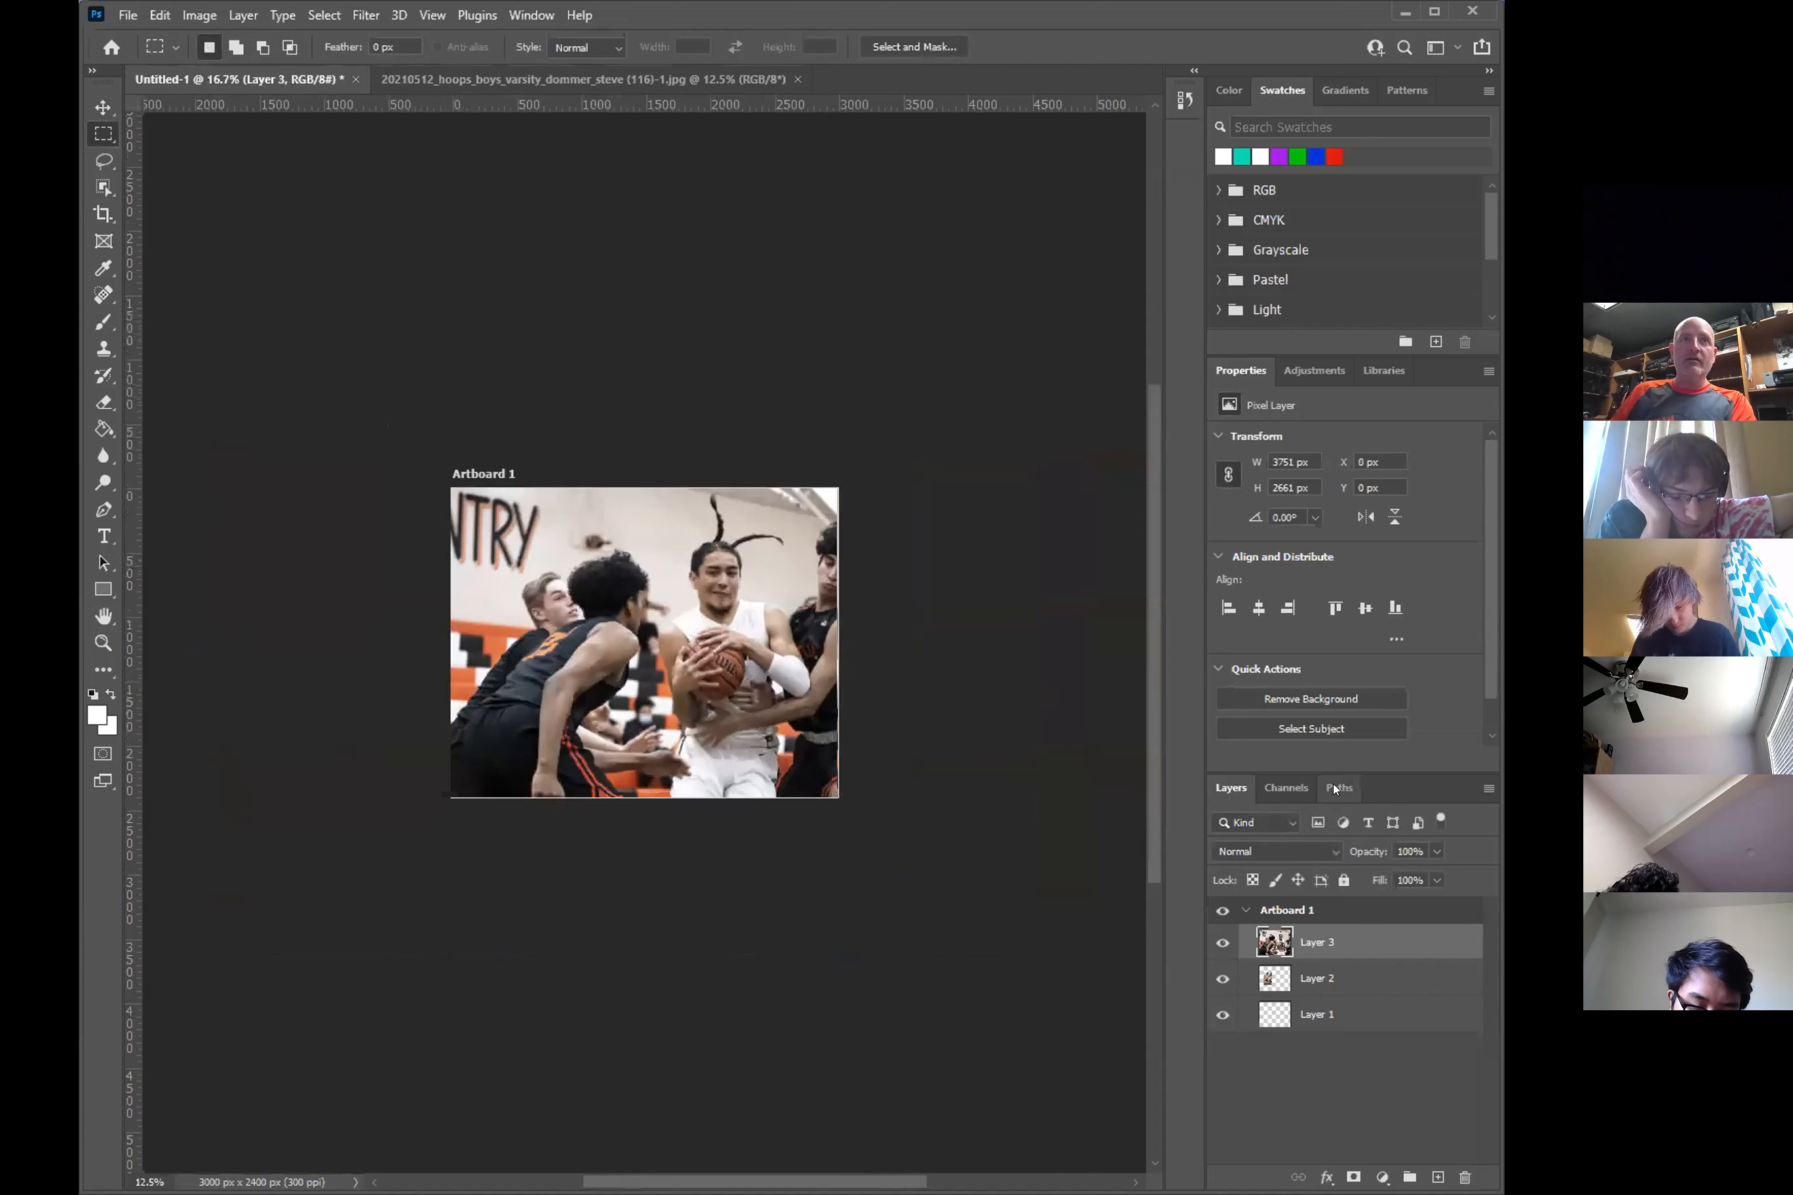
pyautogui.click(112, 112)
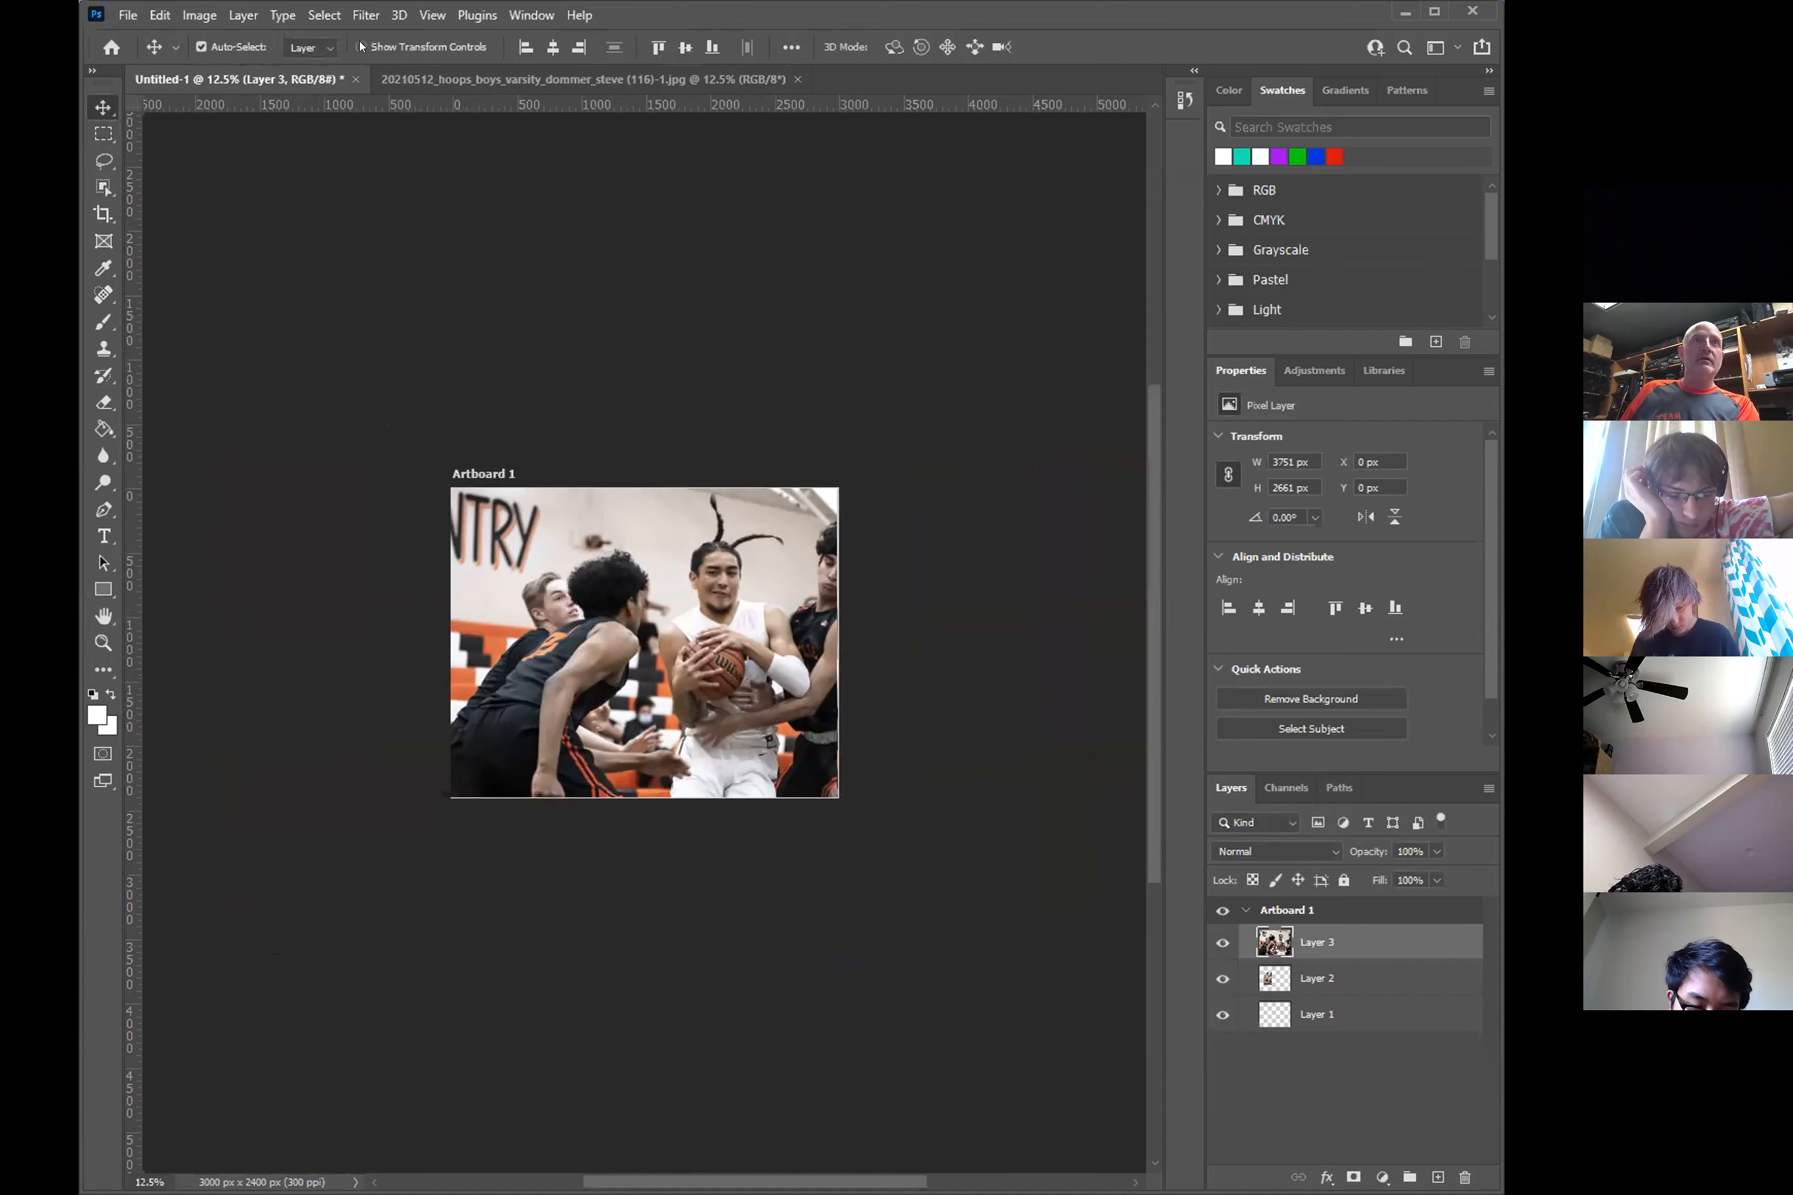
pyautogui.moveTo(913, 817); pyautogui.dragTo(743, 607)
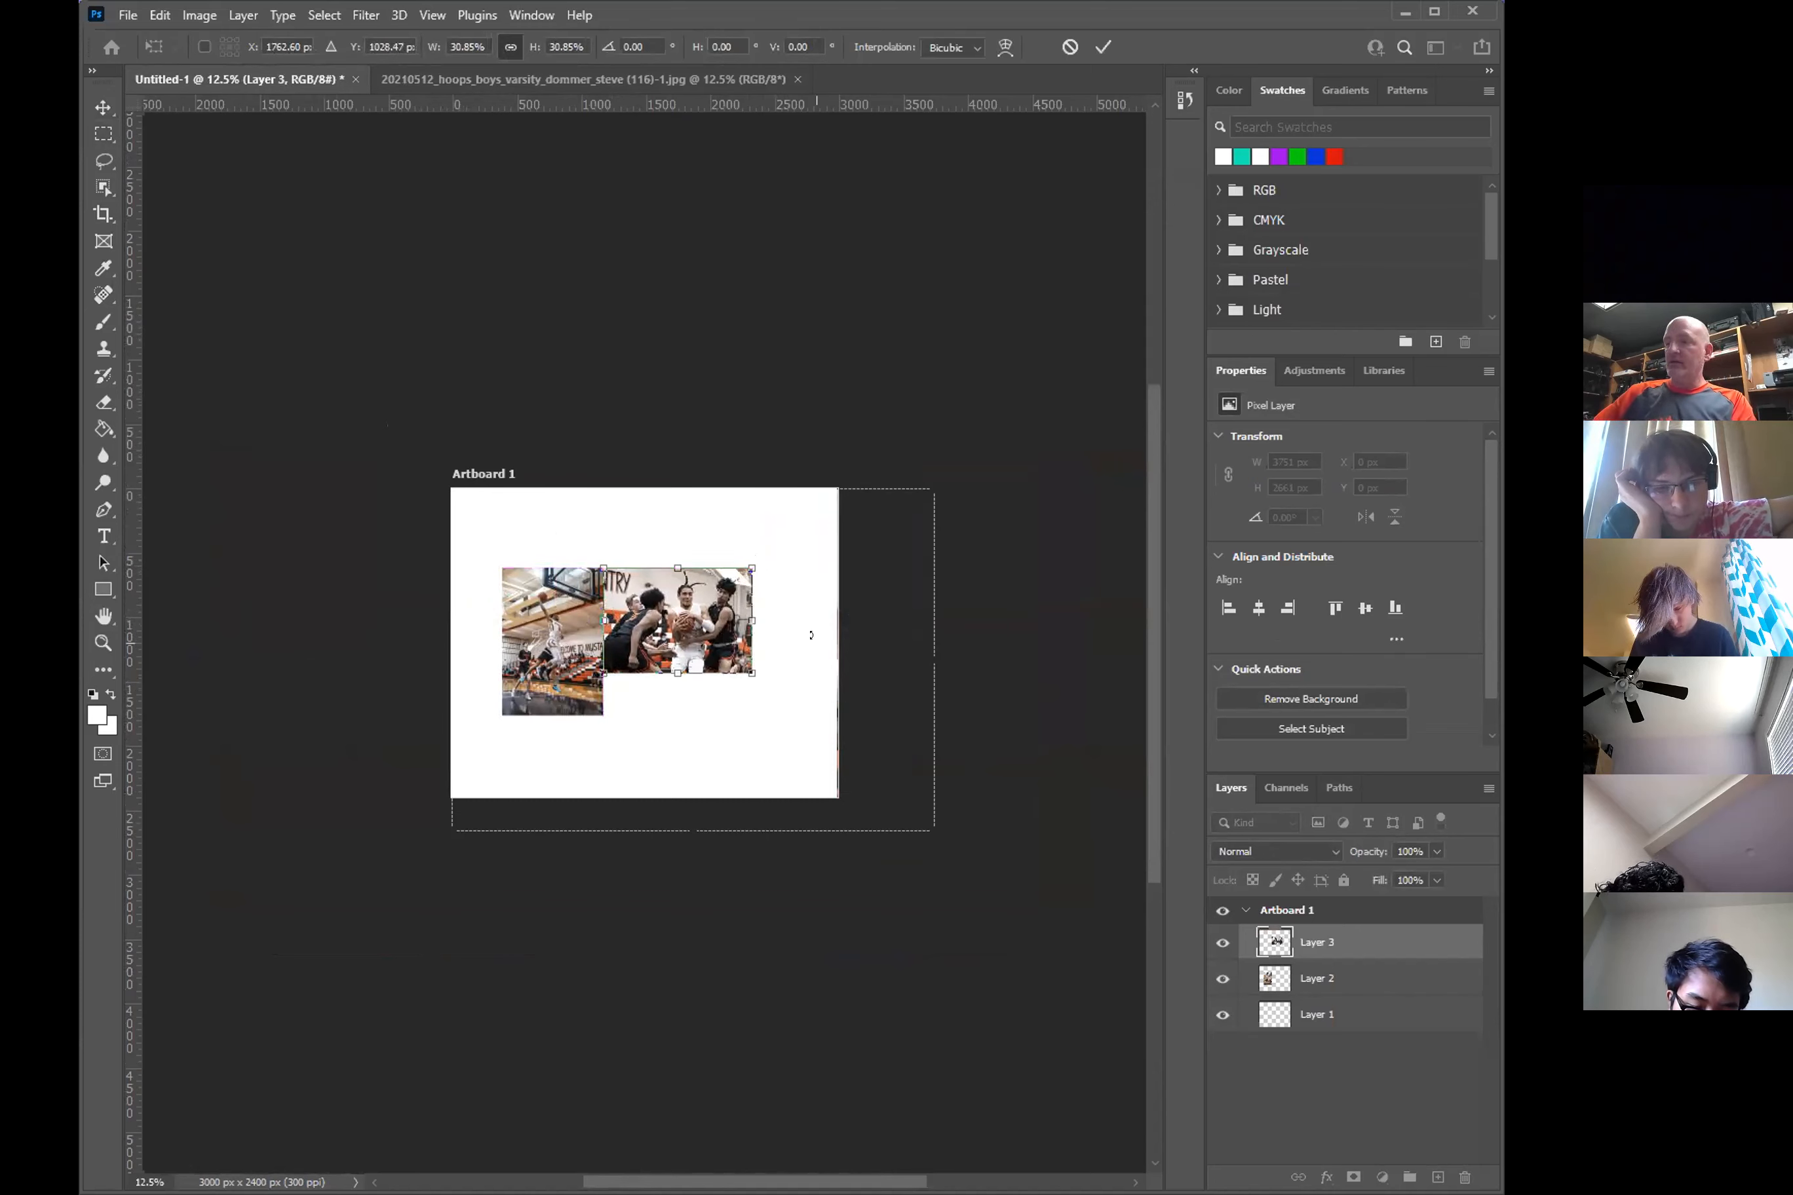
pyautogui.hotkey('ctrl', '+')
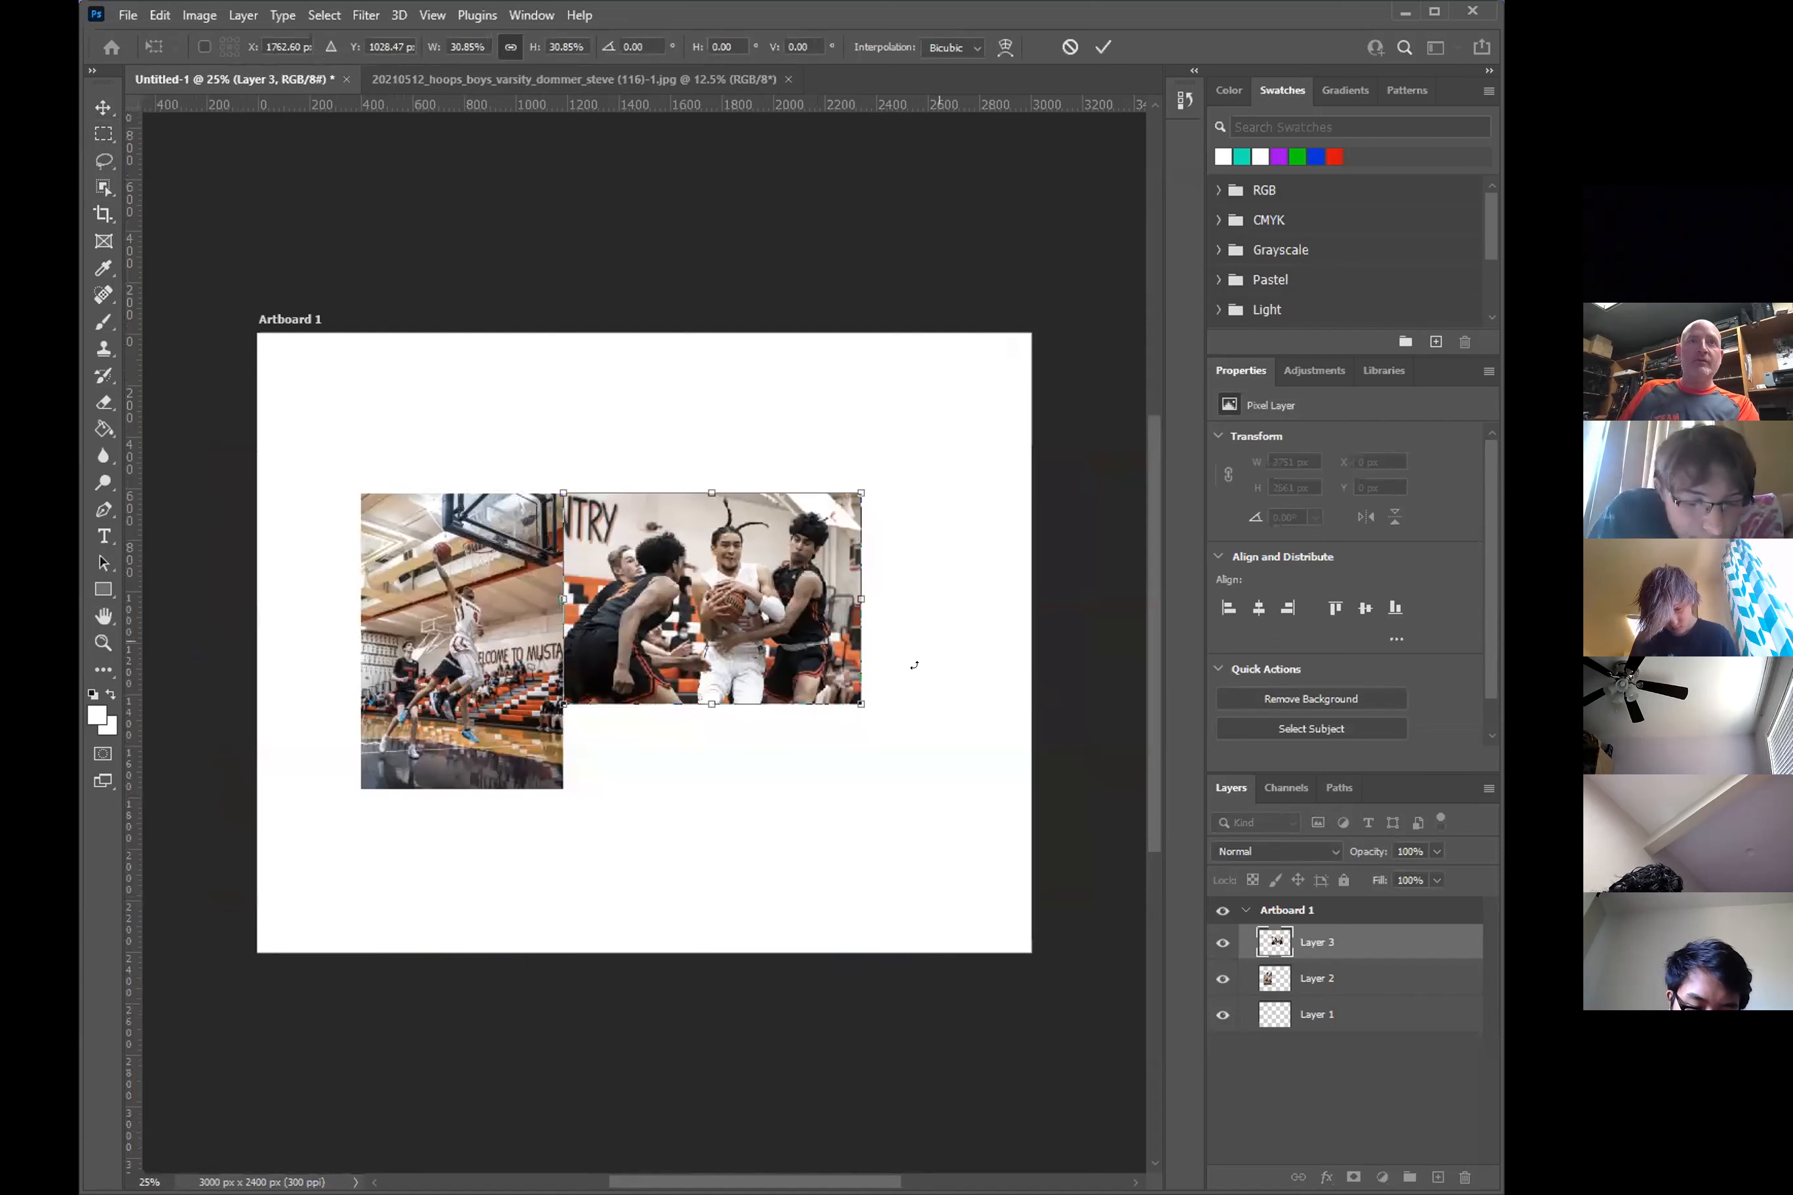
pyautogui.moveTo(861, 703); pyautogui.dragTo(681, 638)
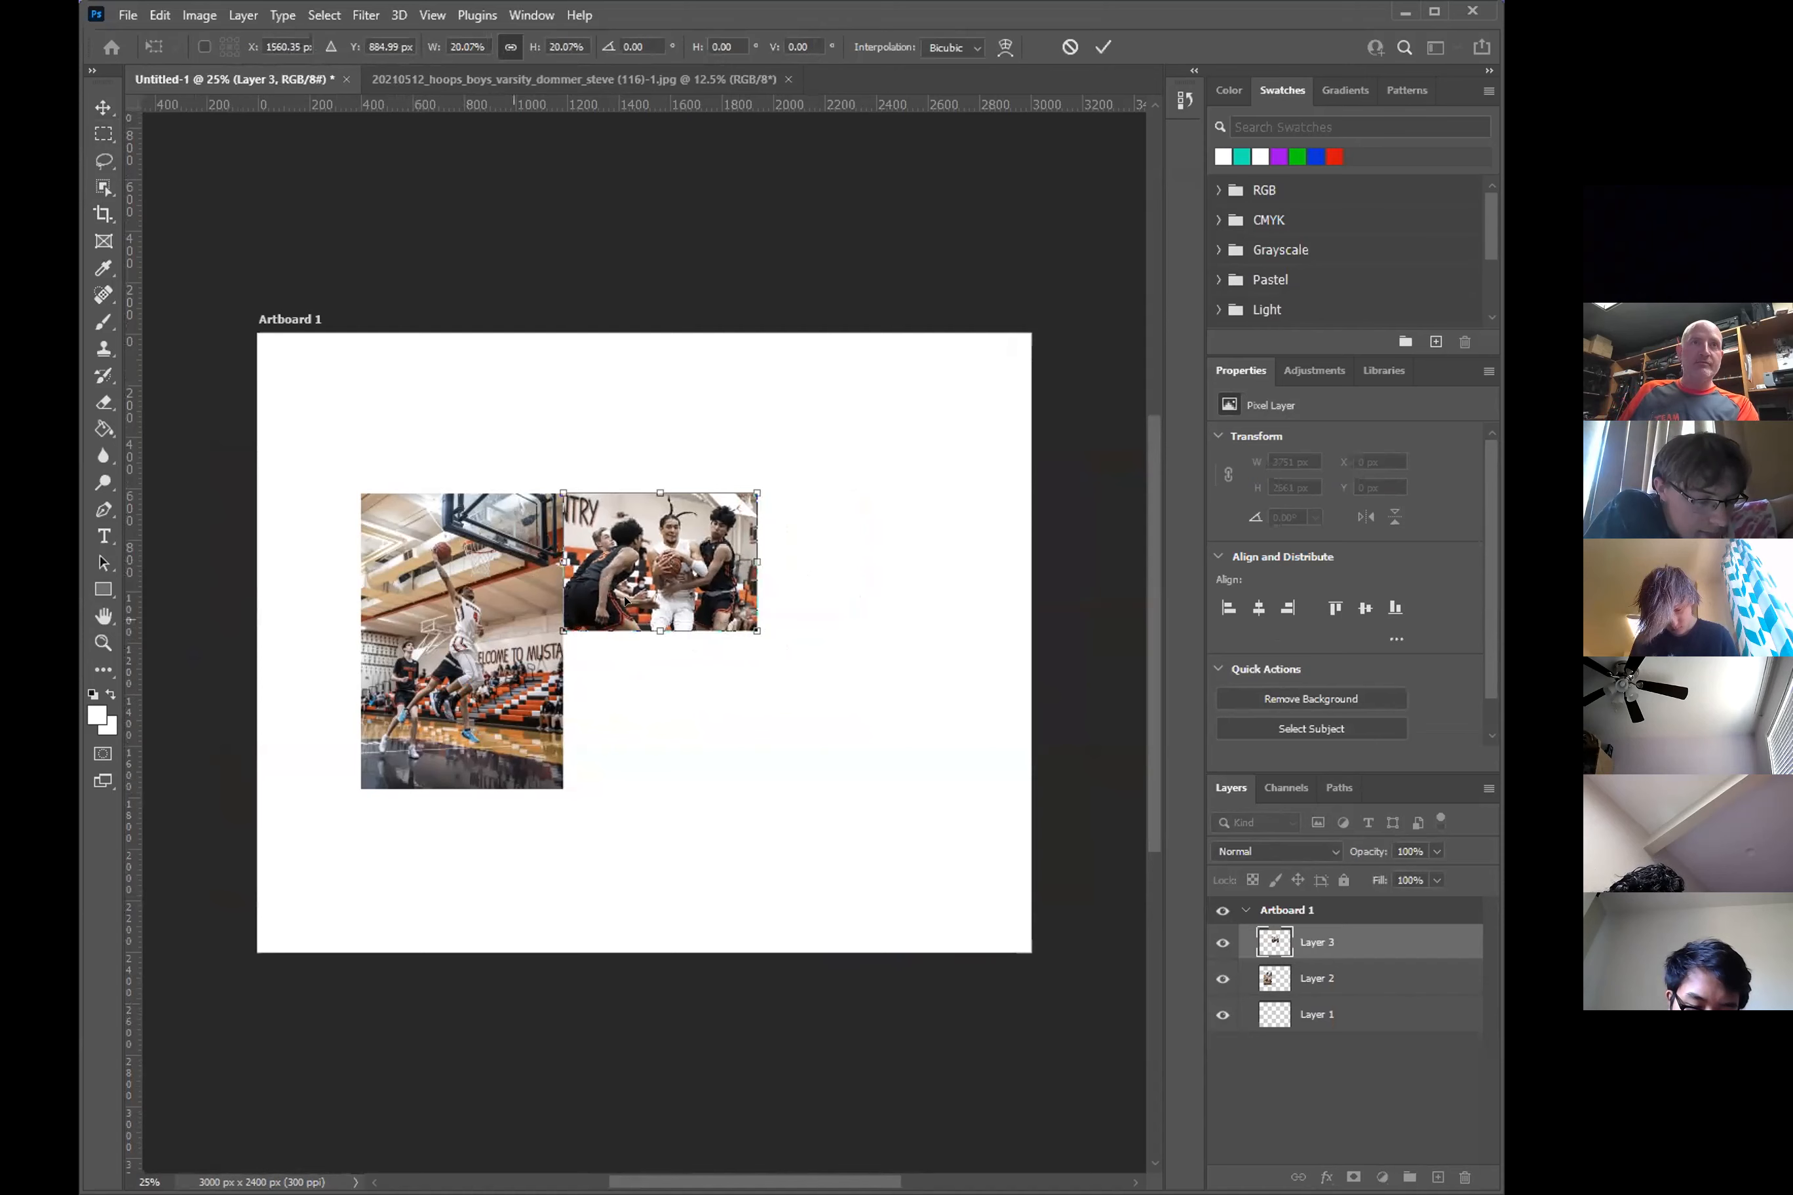
pyautogui.moveTo(749, 632); pyautogui.dragTo(736, 621)
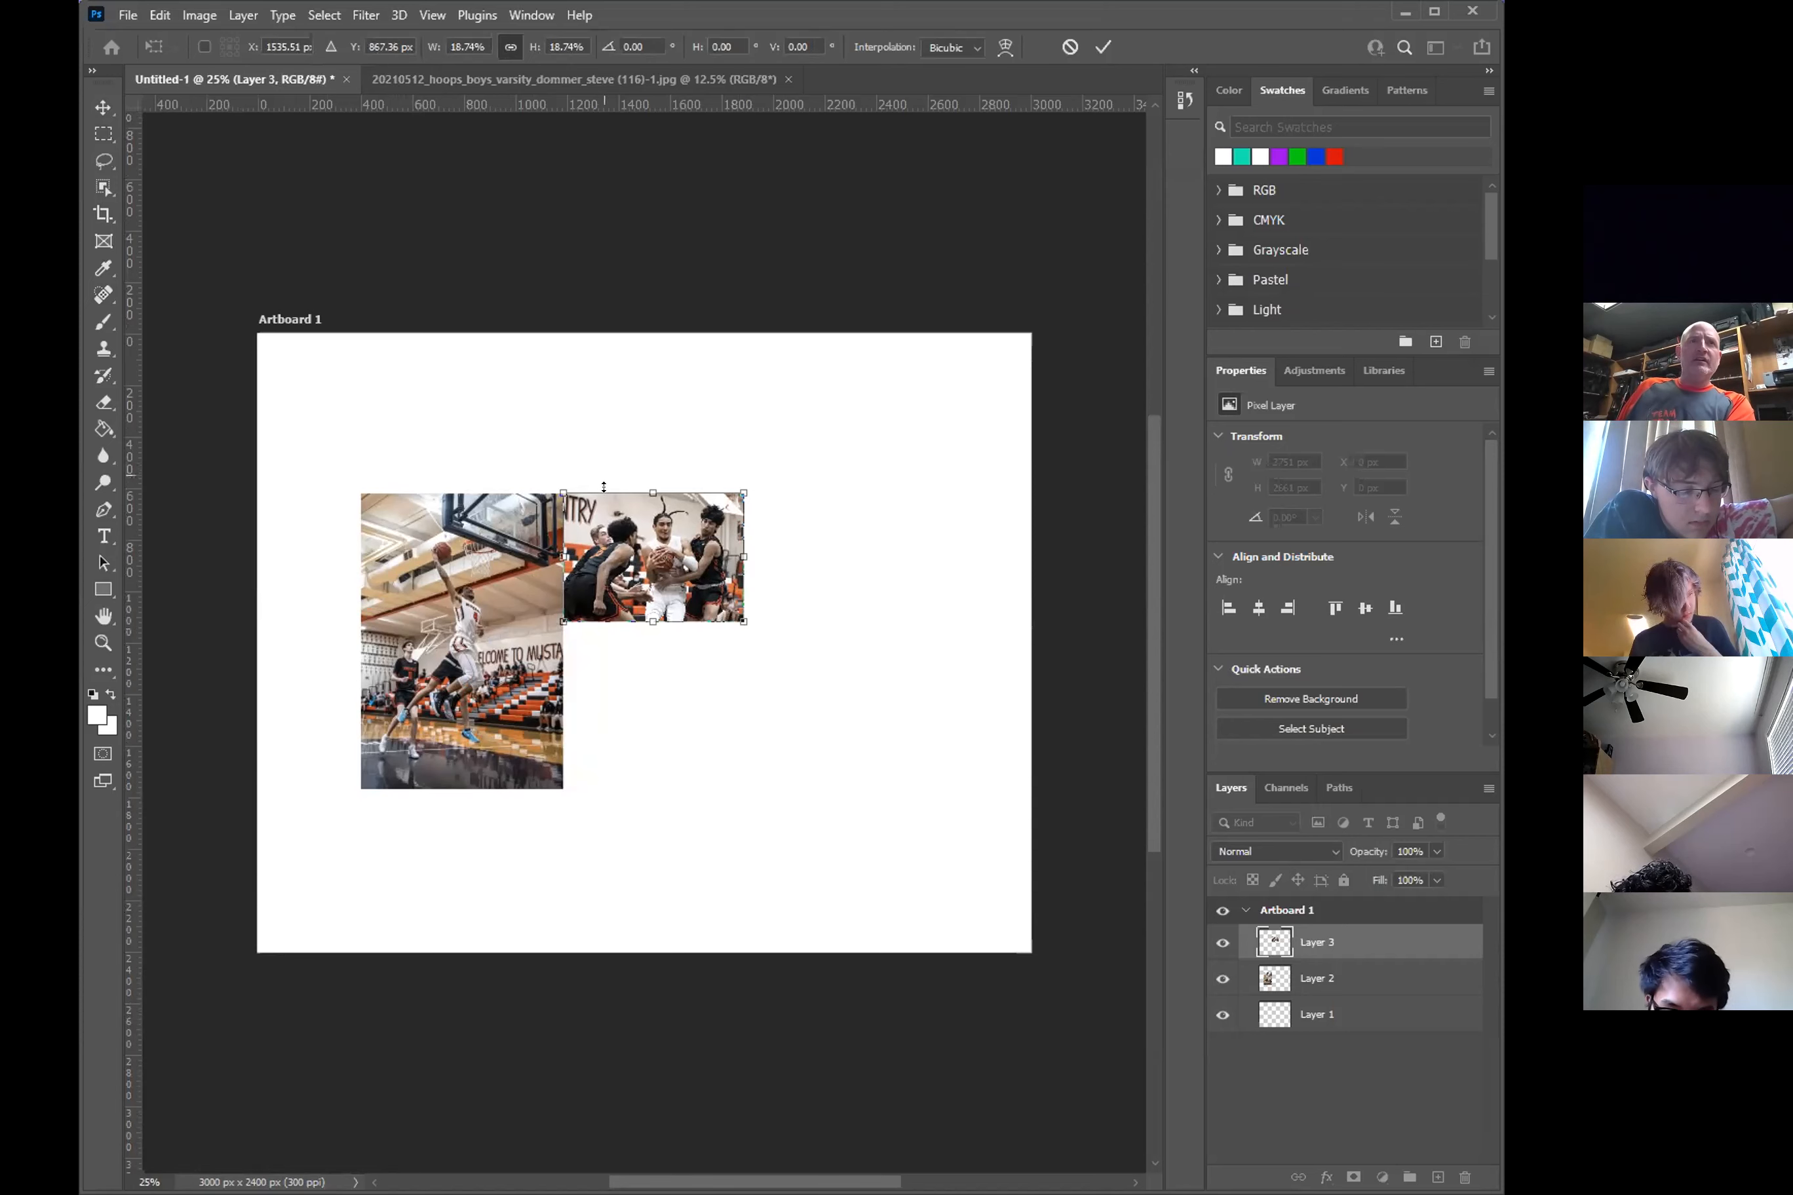
pyautogui.press('Return')
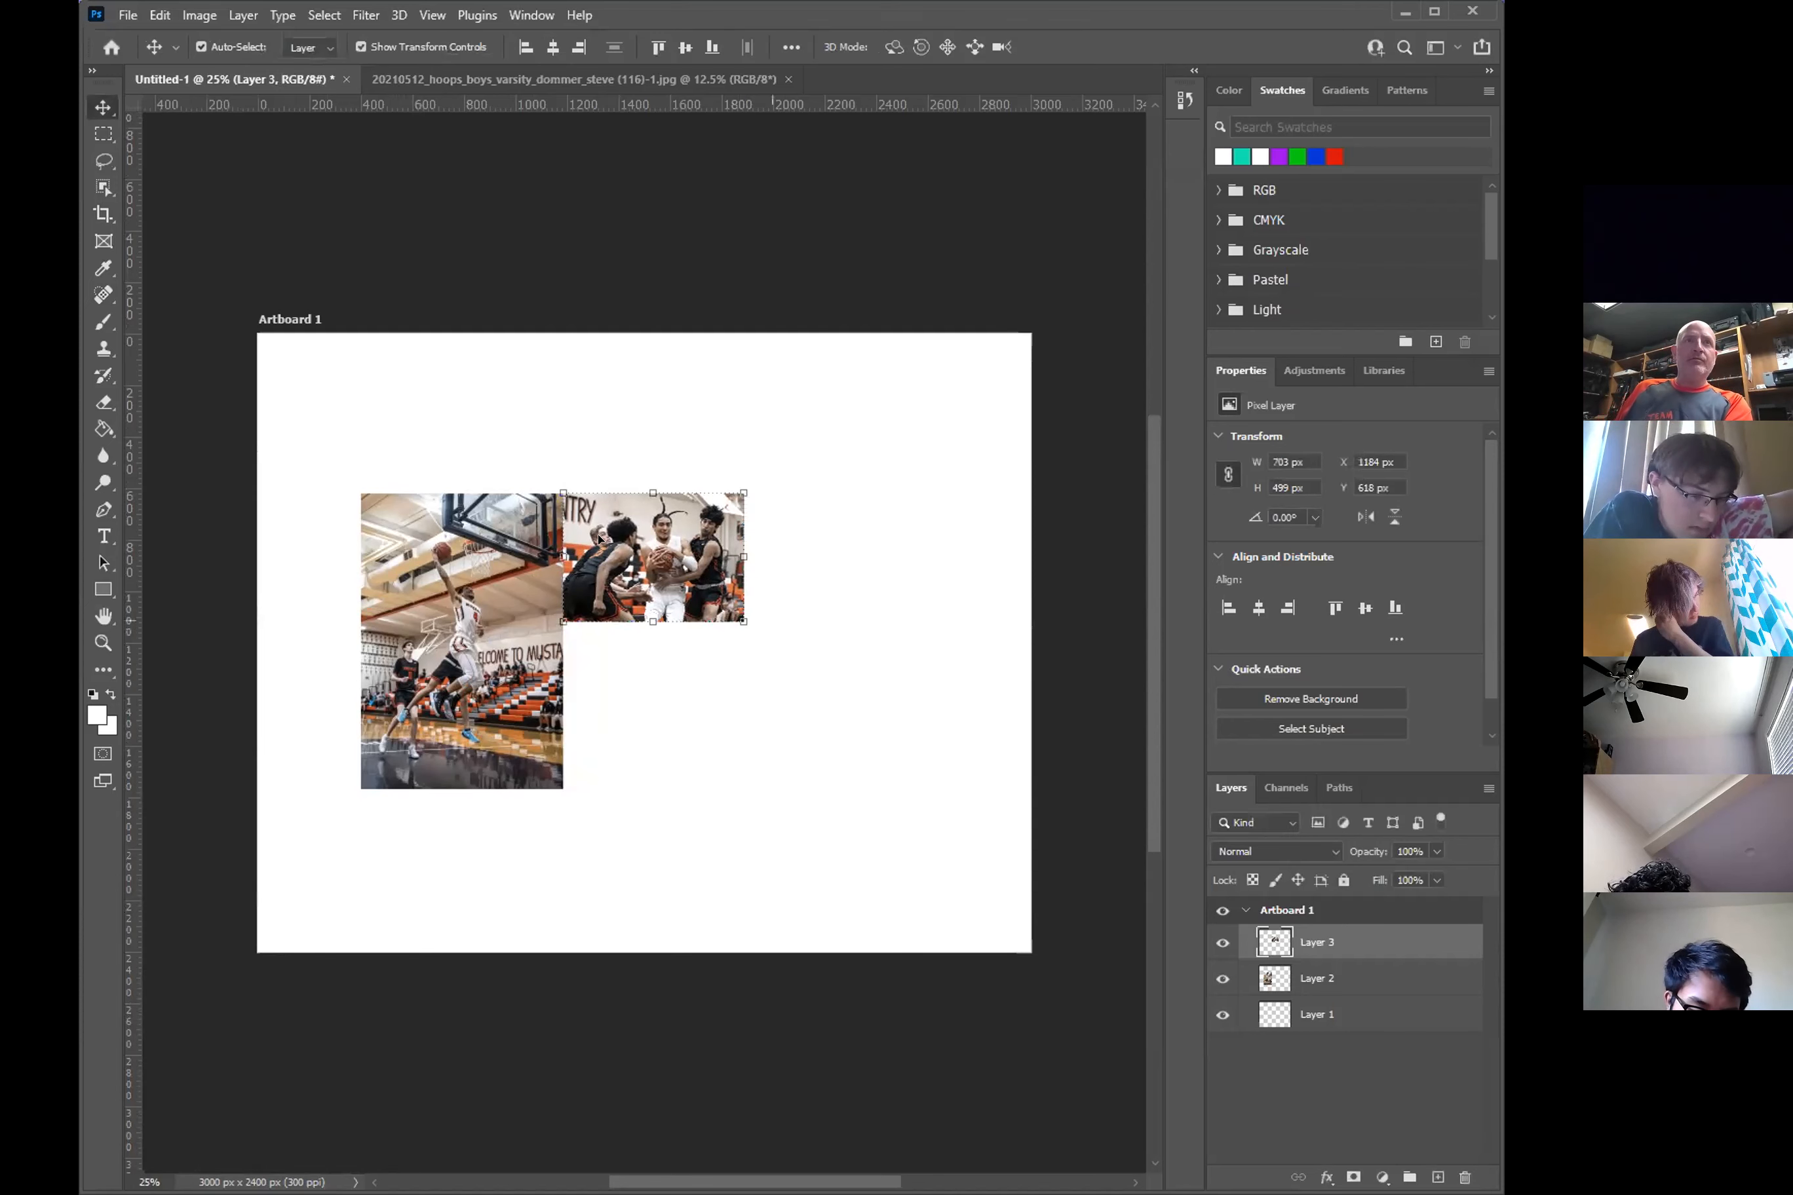
# - Open the (215).JPG basketball photo from the 20210512 boys varsity hoops folder
pyautogui.click(123, 14)
pyautogui.click(154, 56)
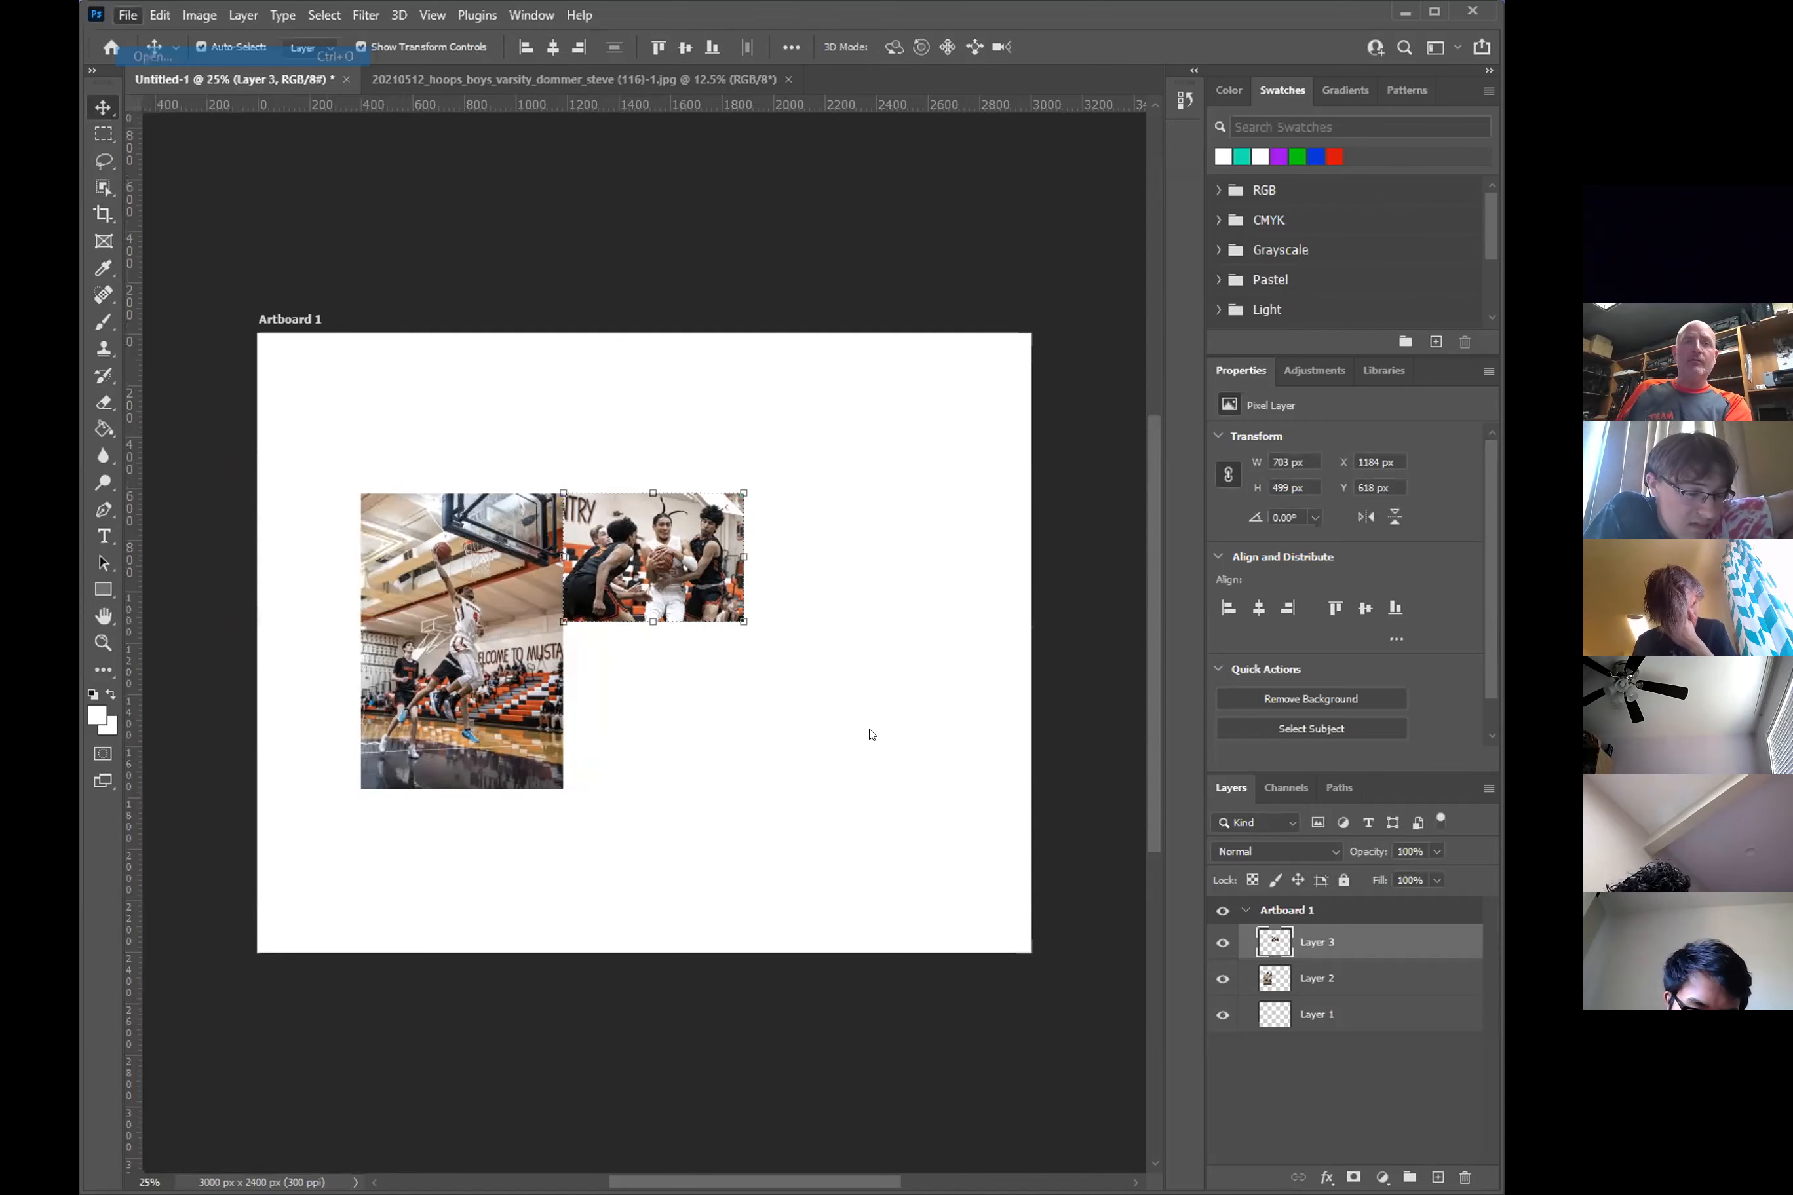
pyautogui.scroll(-4, 940, 751)
pyautogui.scroll(-3, 1065, 671)
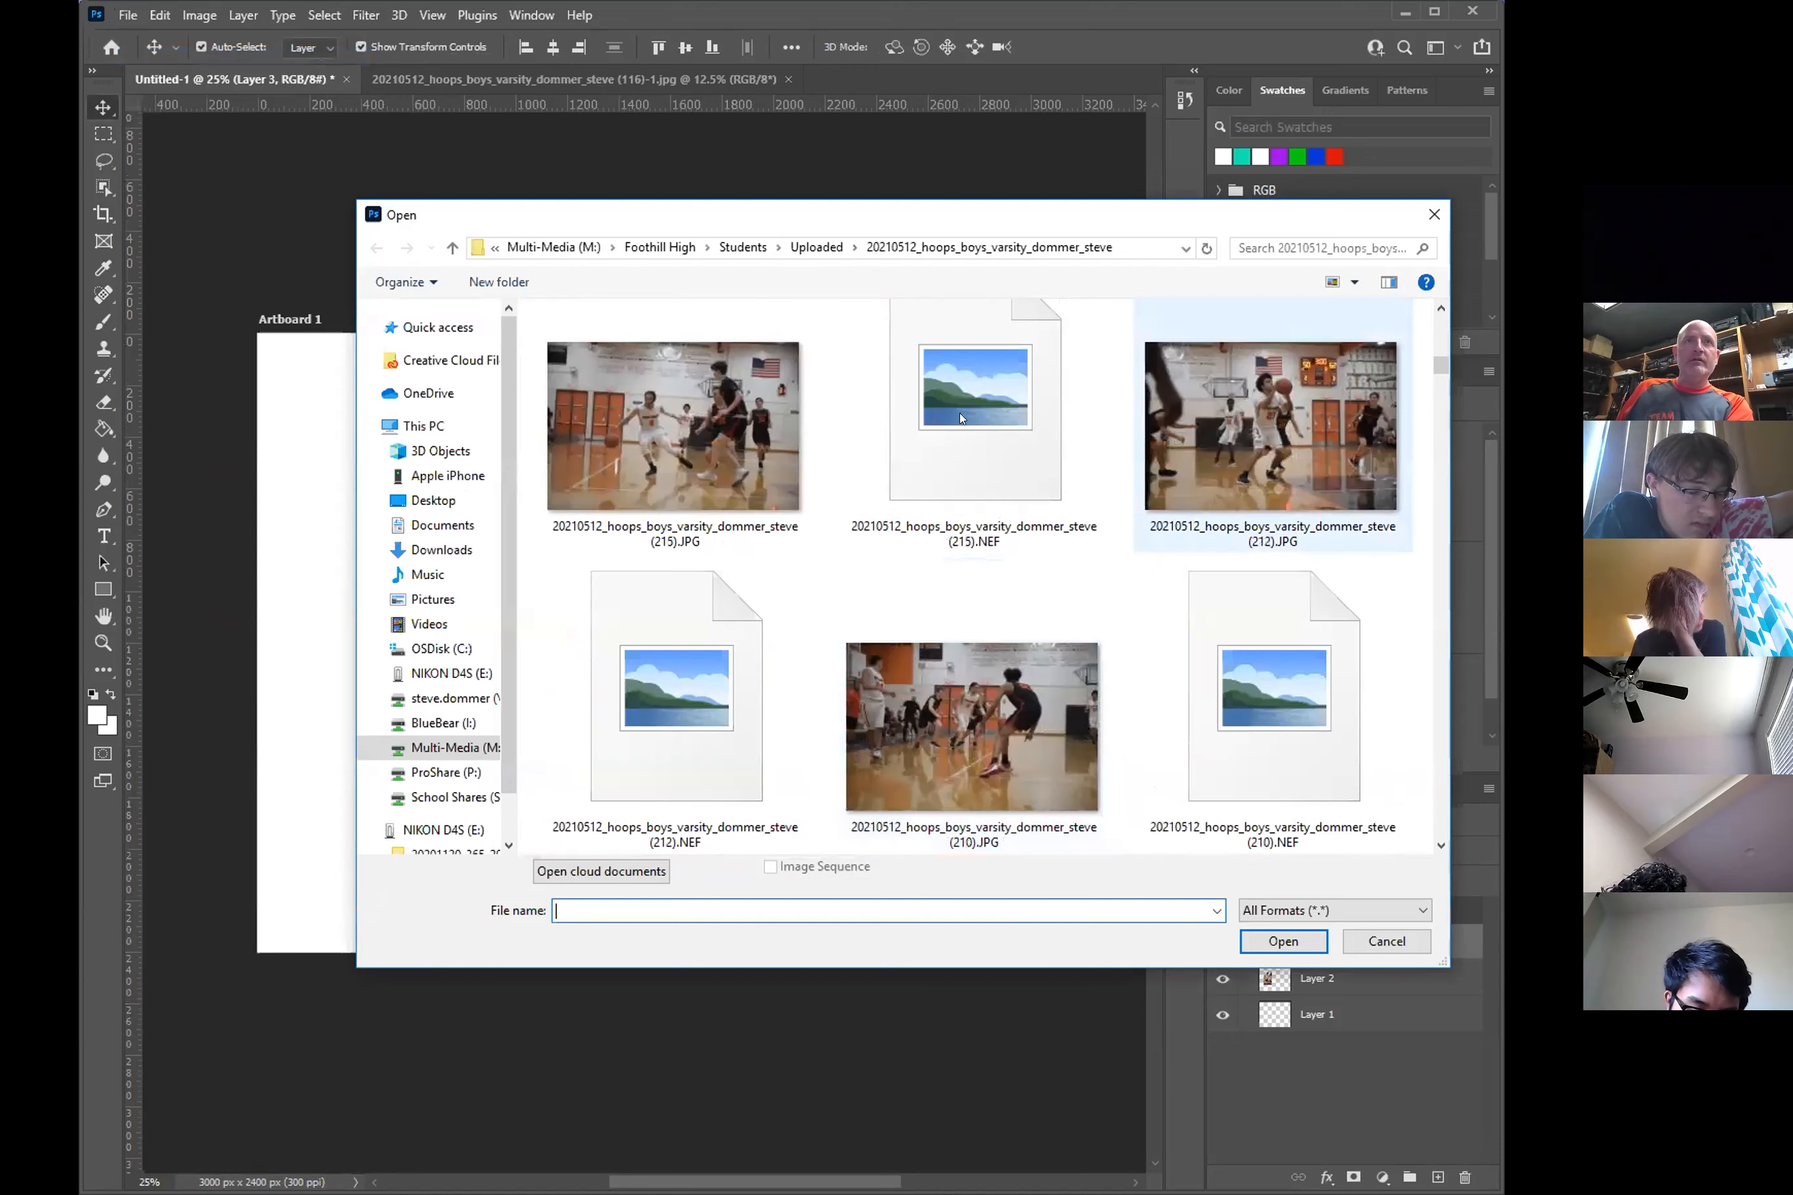
pyautogui.scroll(-1, 1235, 485)
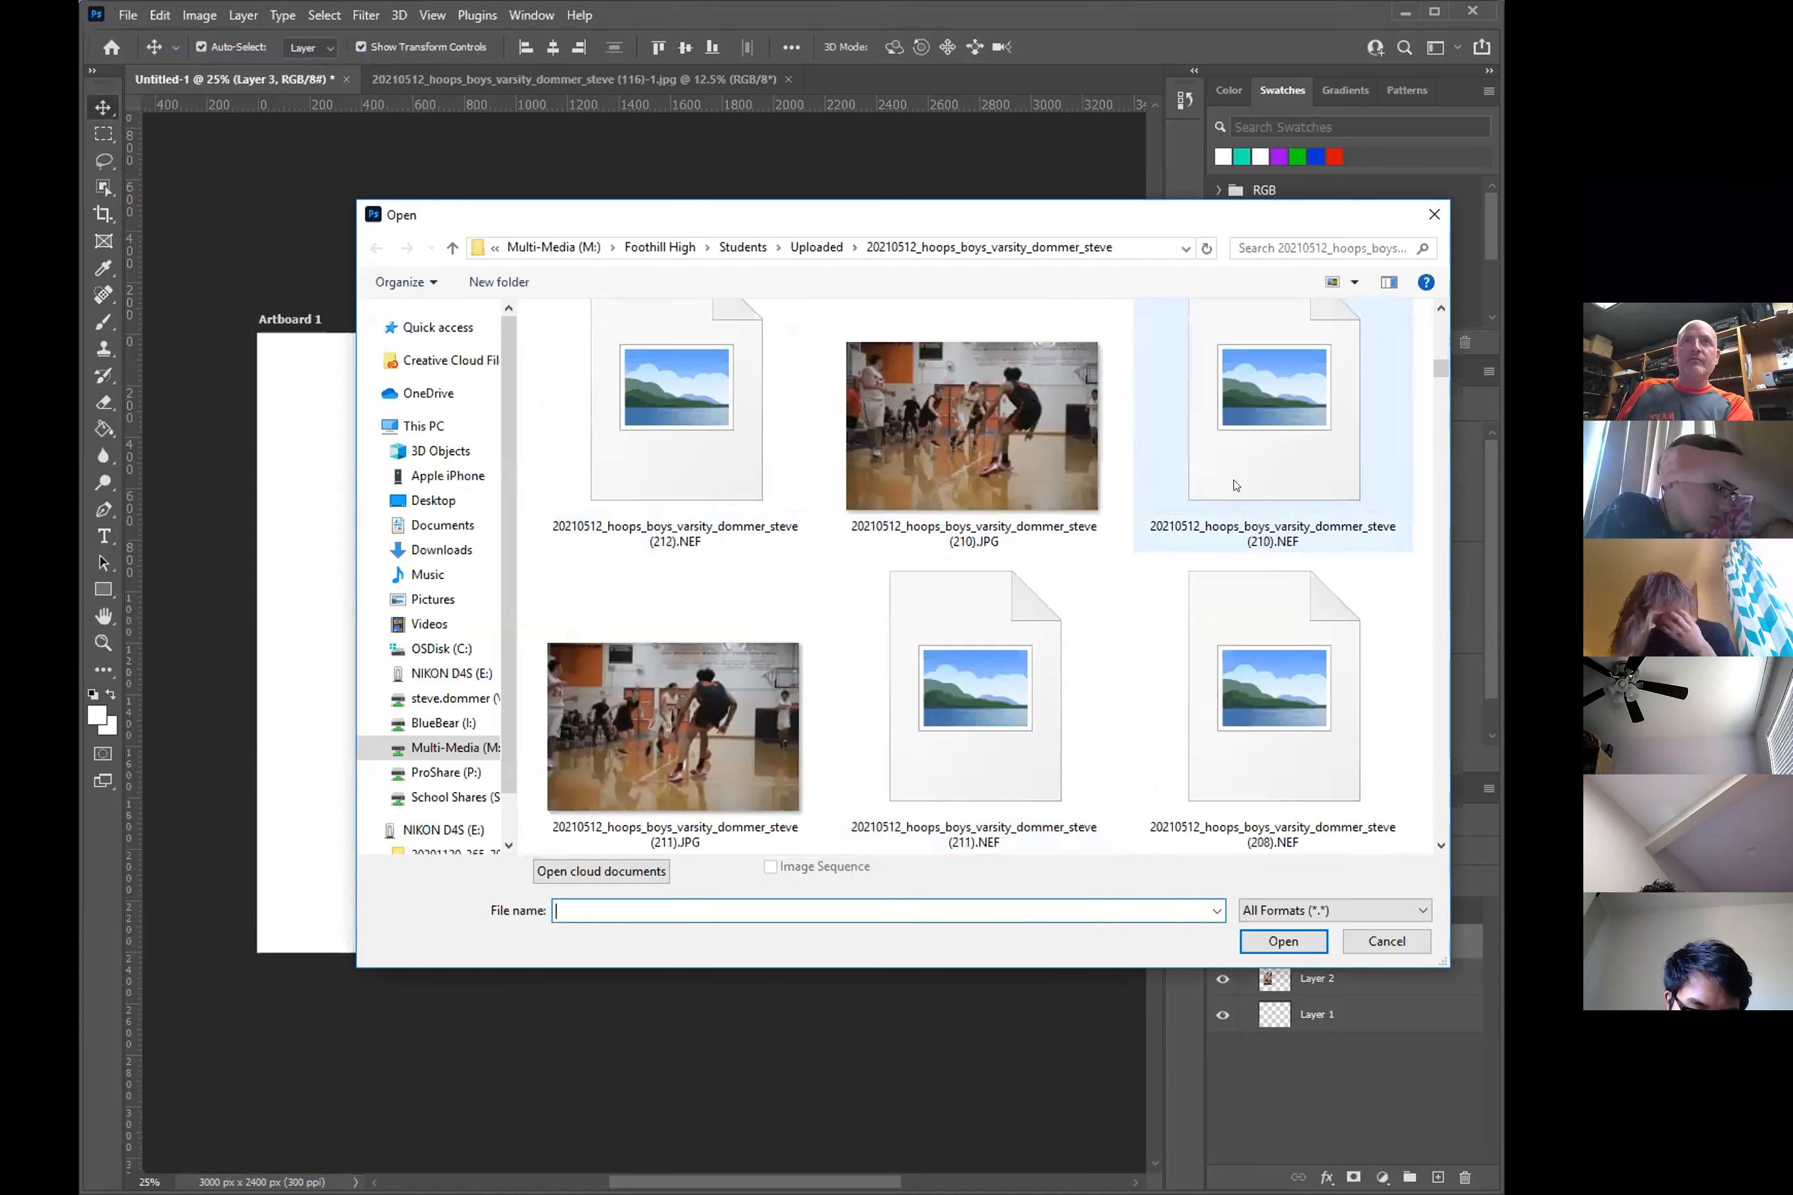
pyautogui.scroll(2, 1234, 485)
pyautogui.click(808, 248)
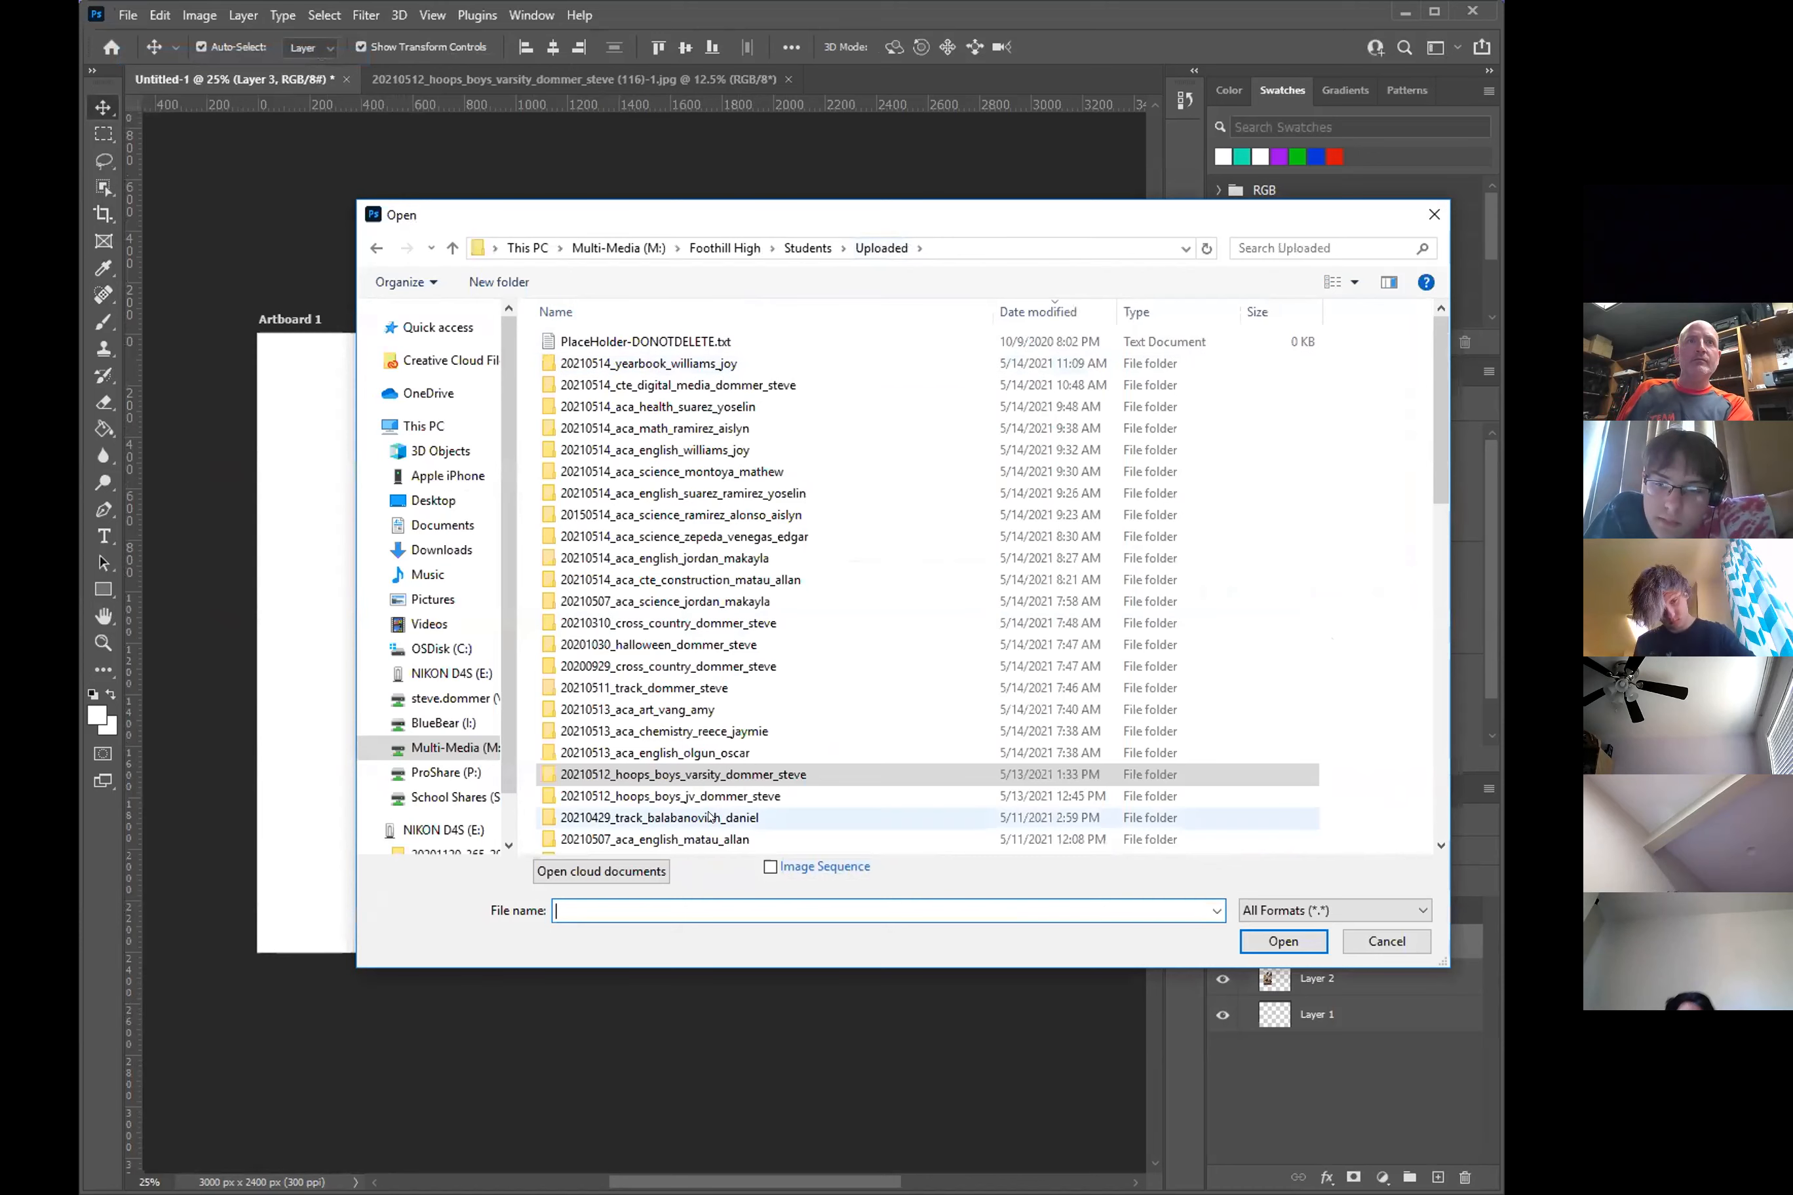
pyautogui.doubleClick(723, 774)
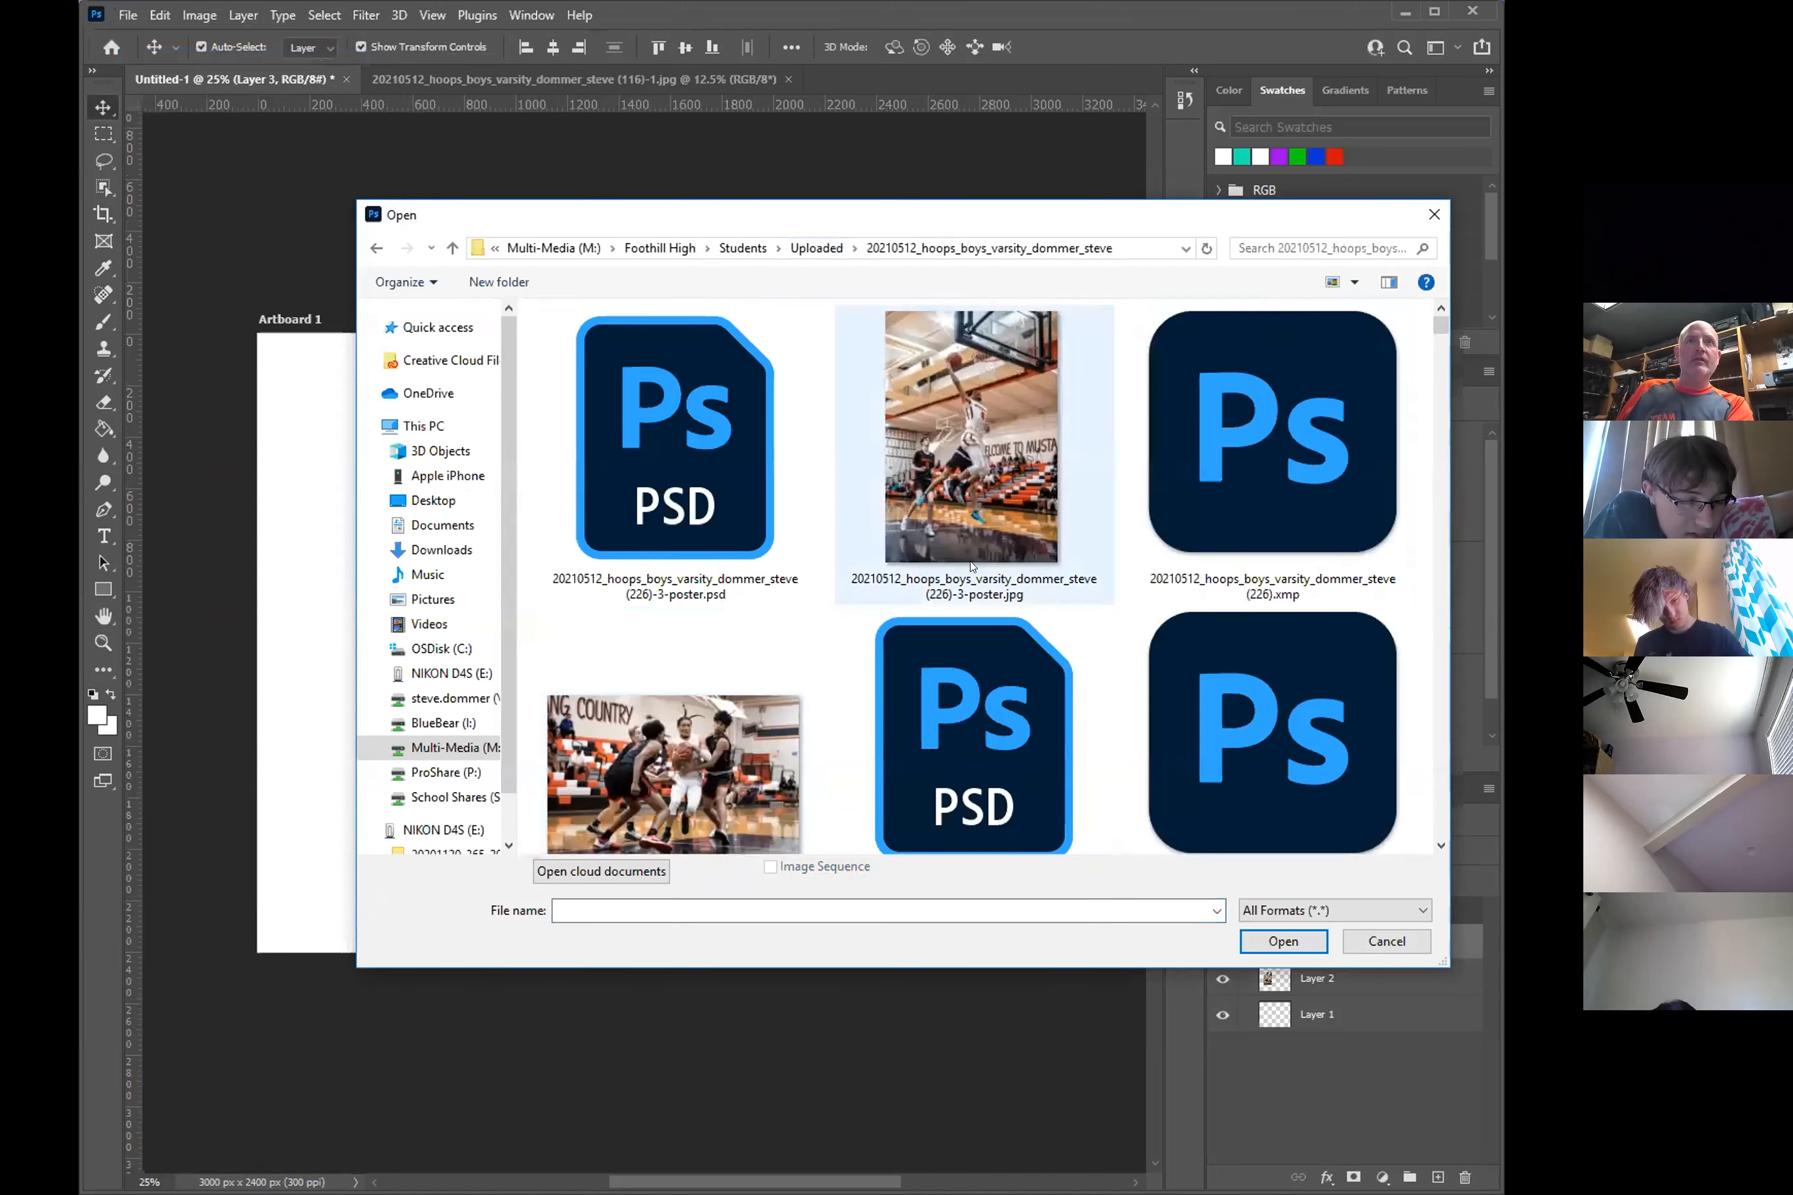
pyautogui.scroll(-5, 971, 566)
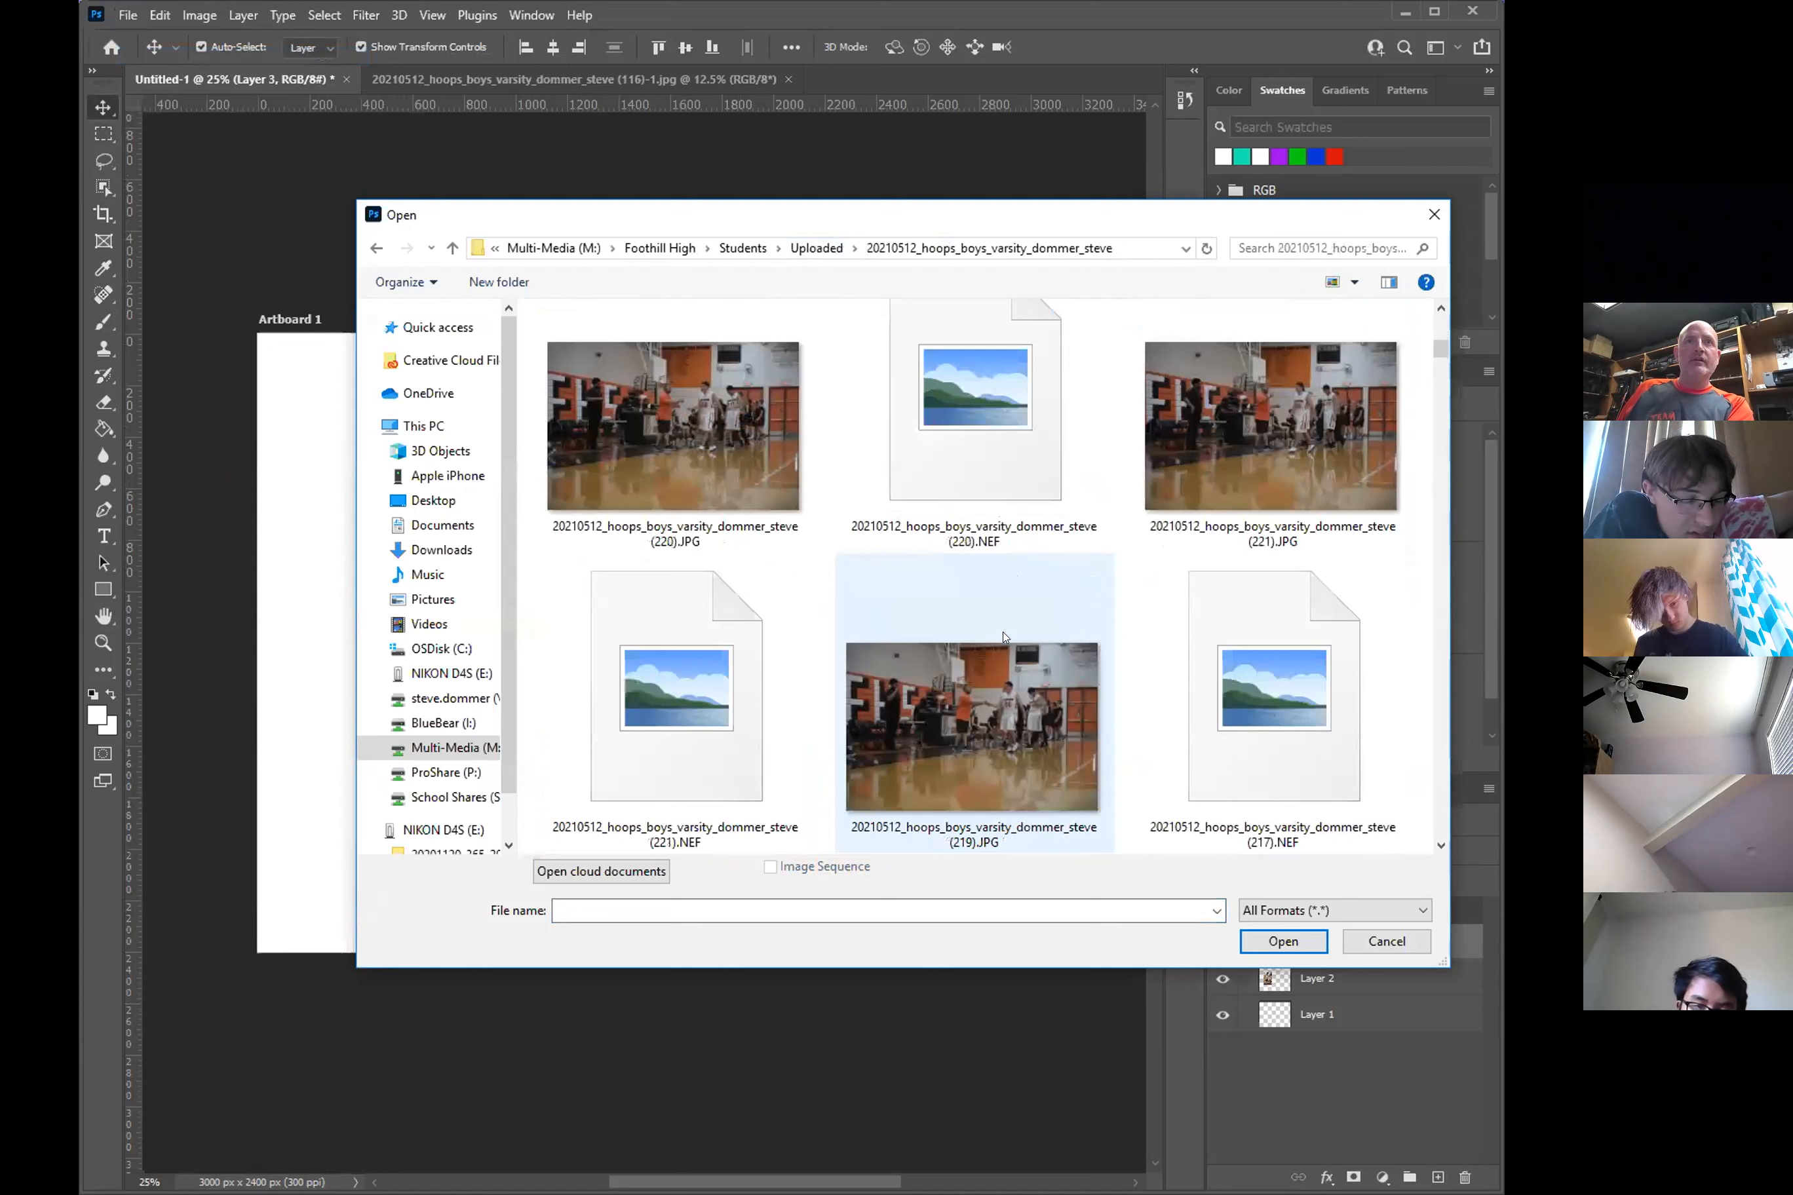
pyautogui.scroll(-3, 1005, 637)
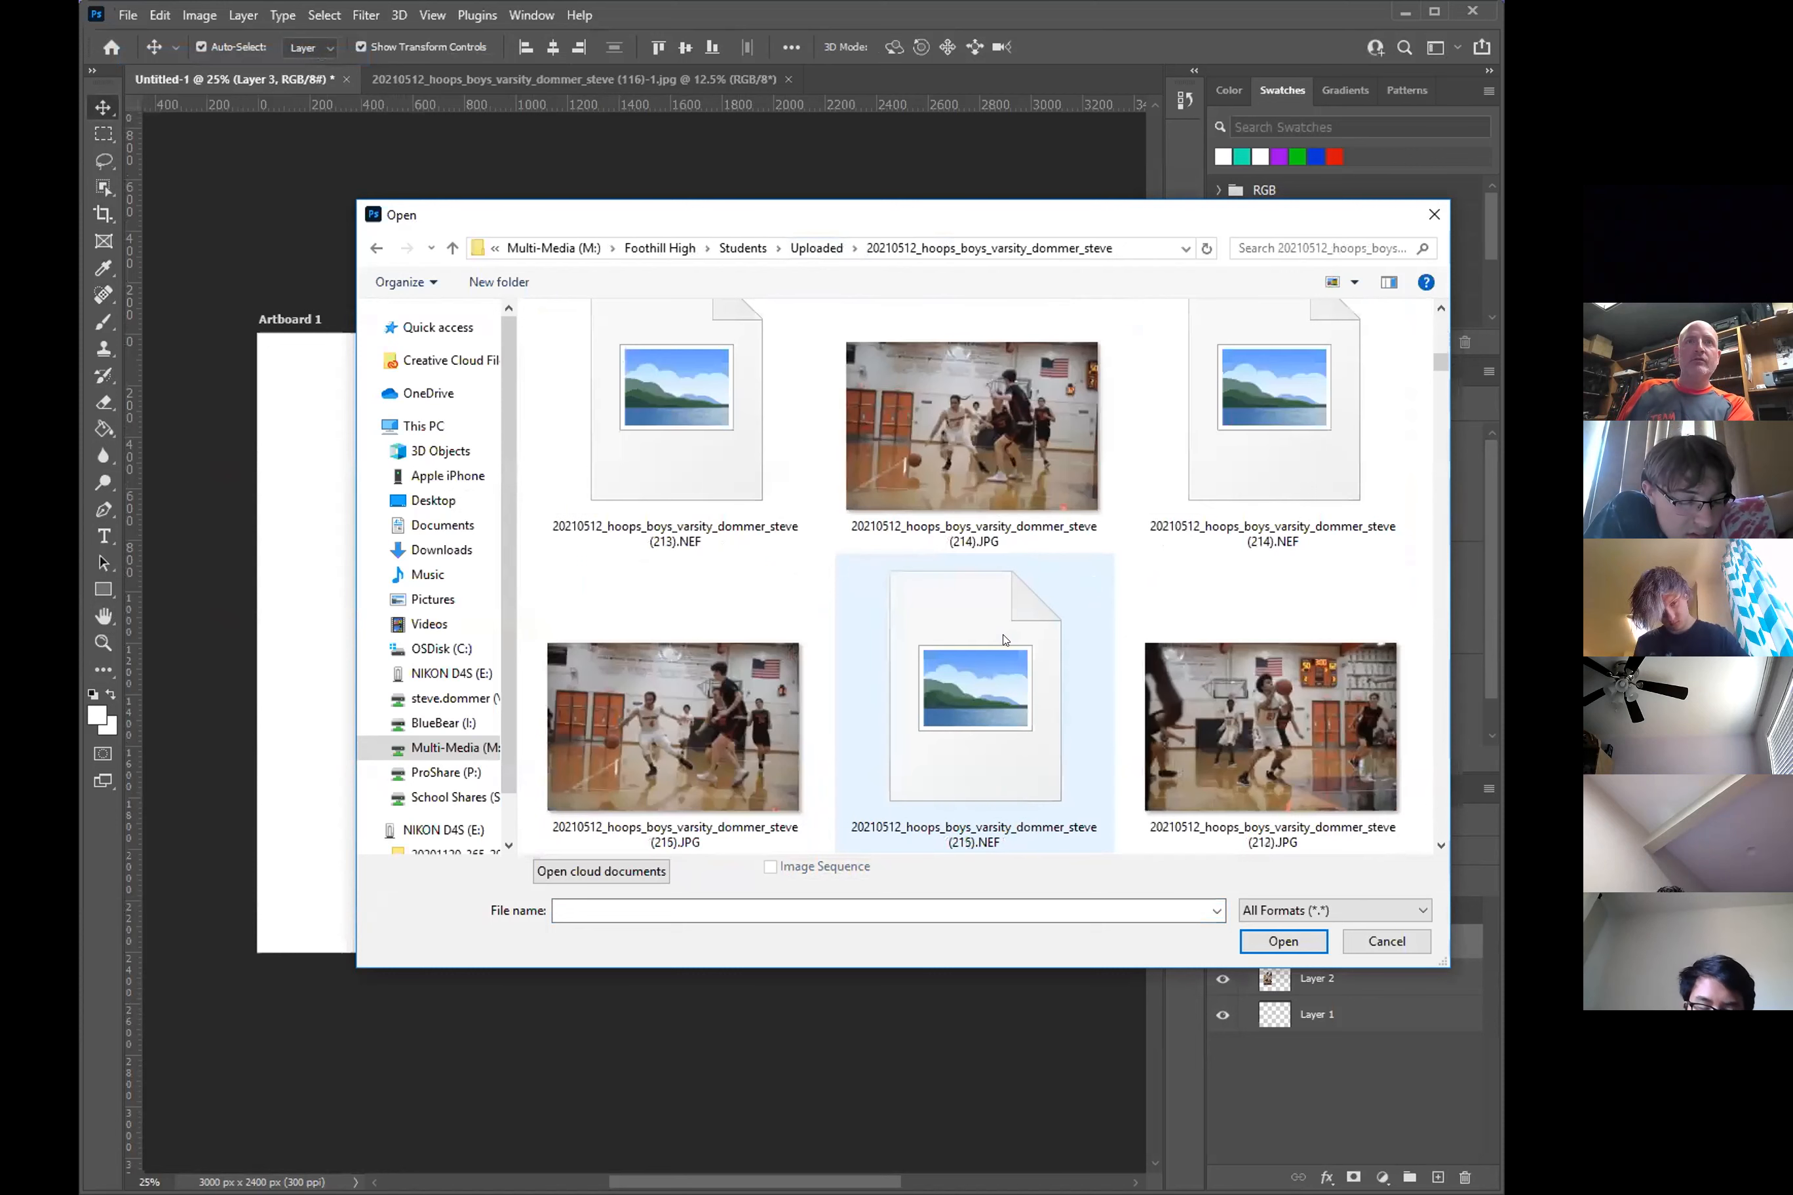
pyautogui.click(695, 723)
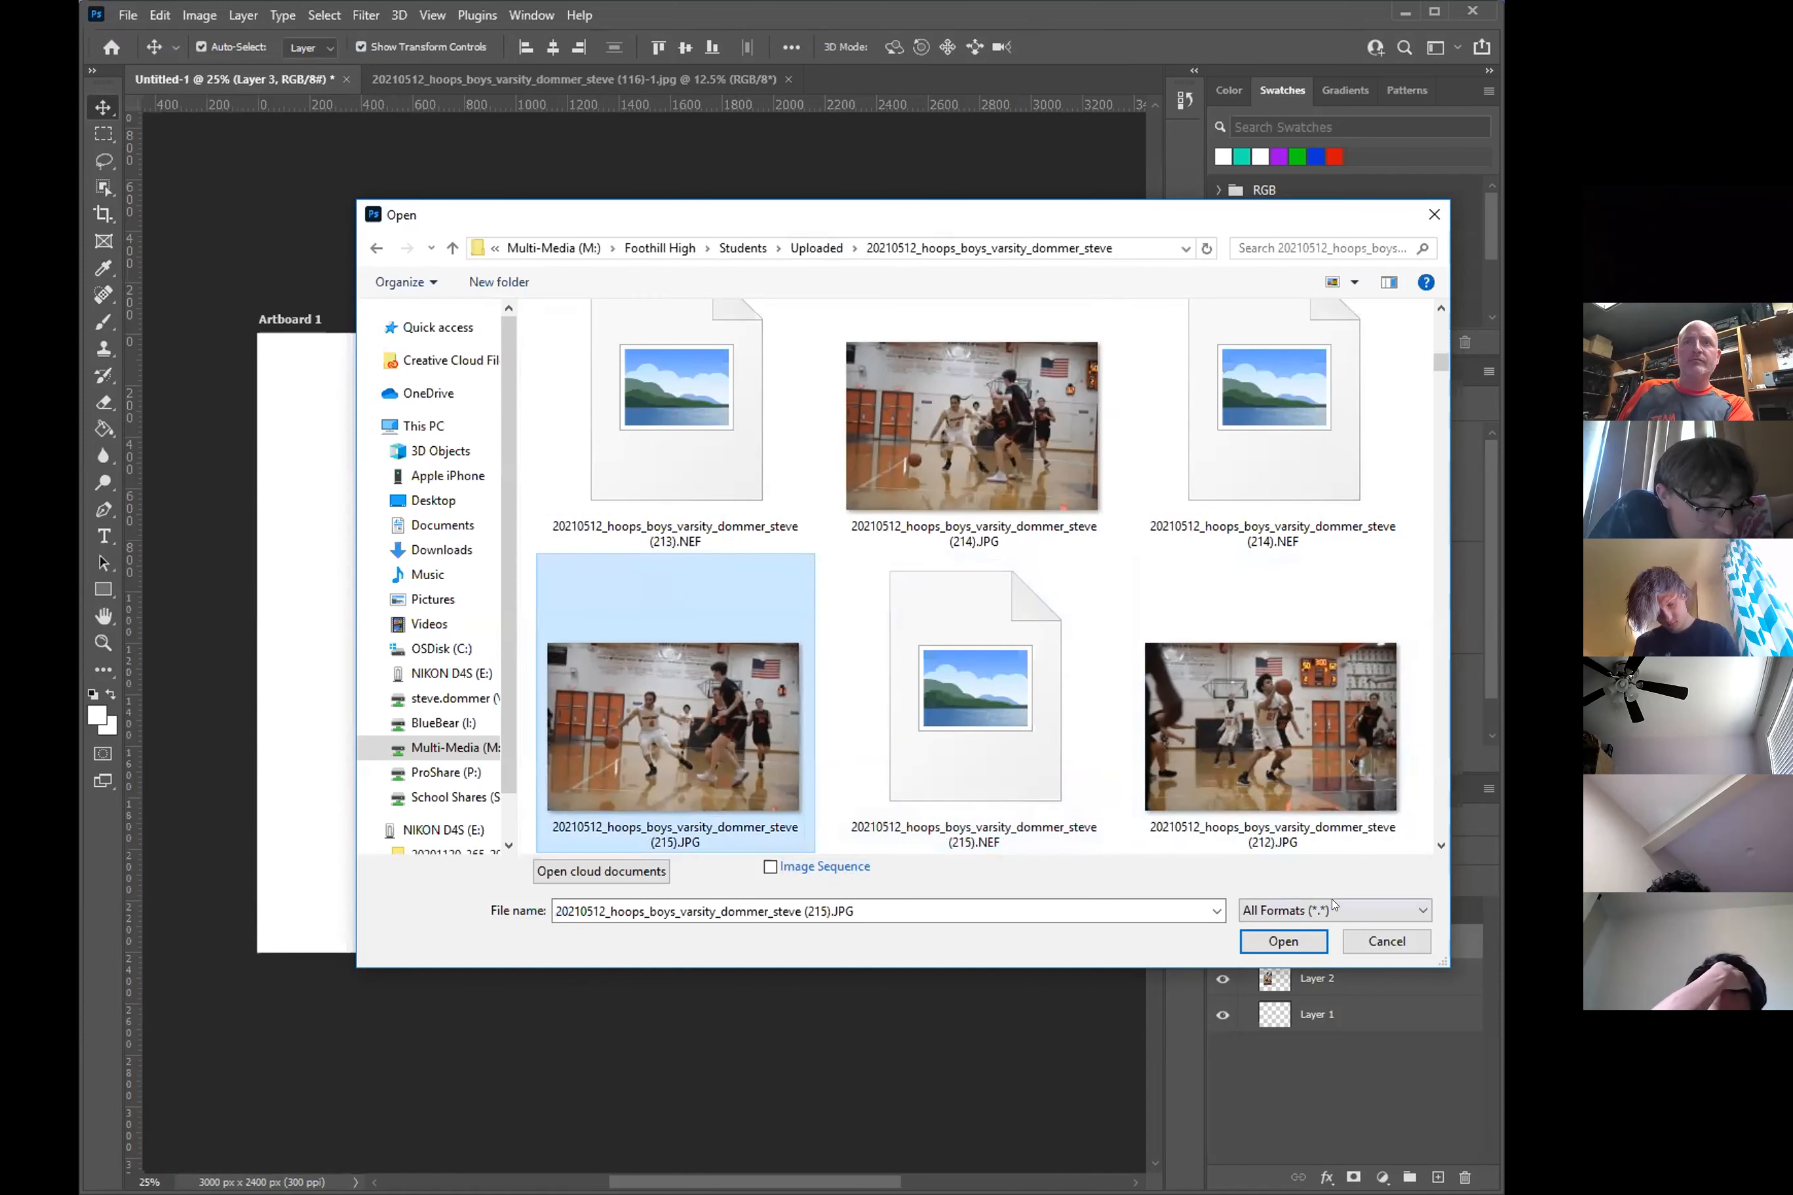
pyautogui.click(1283, 941)
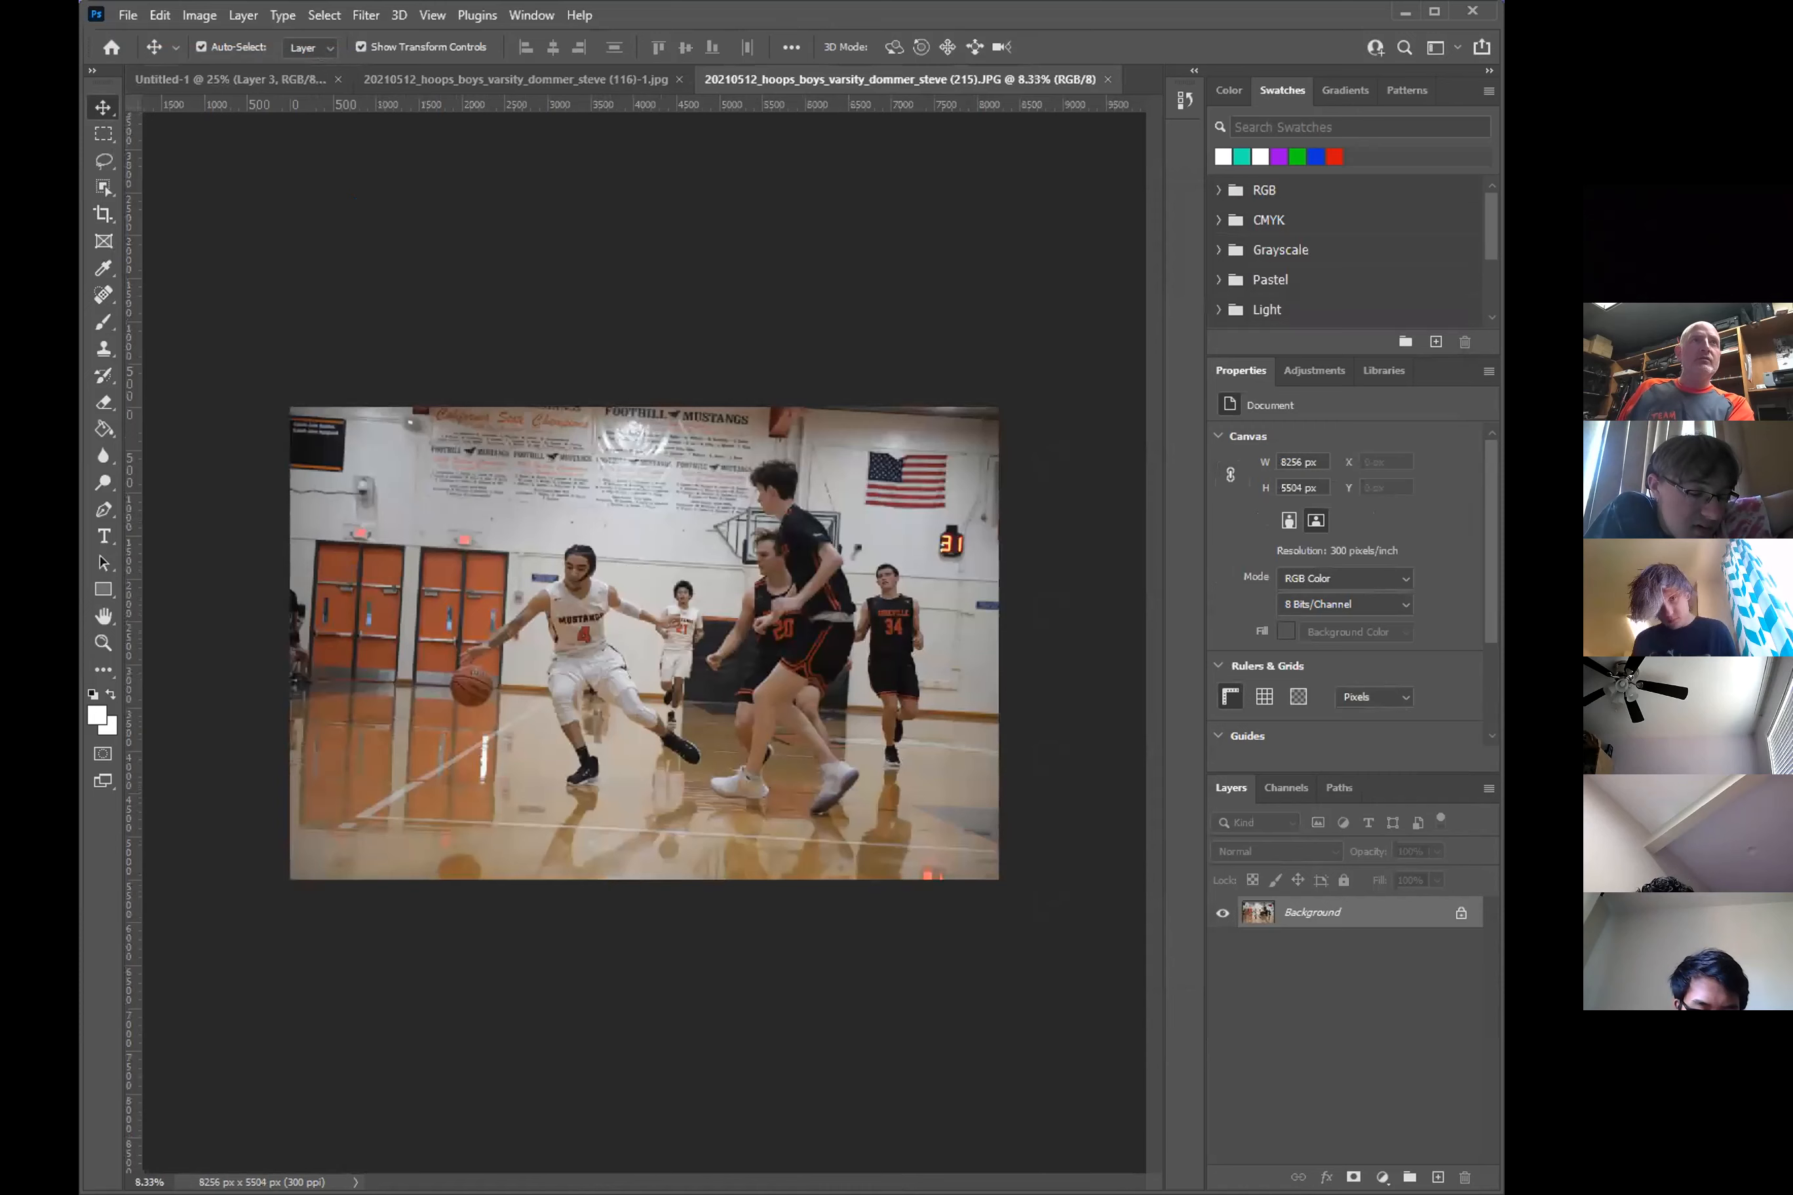
# - Marquee-select the dribbling number 4 player in the (215).JPG photo and paste that area onto Artboard 1 of Untitled-1
pyautogui.click(103, 137)
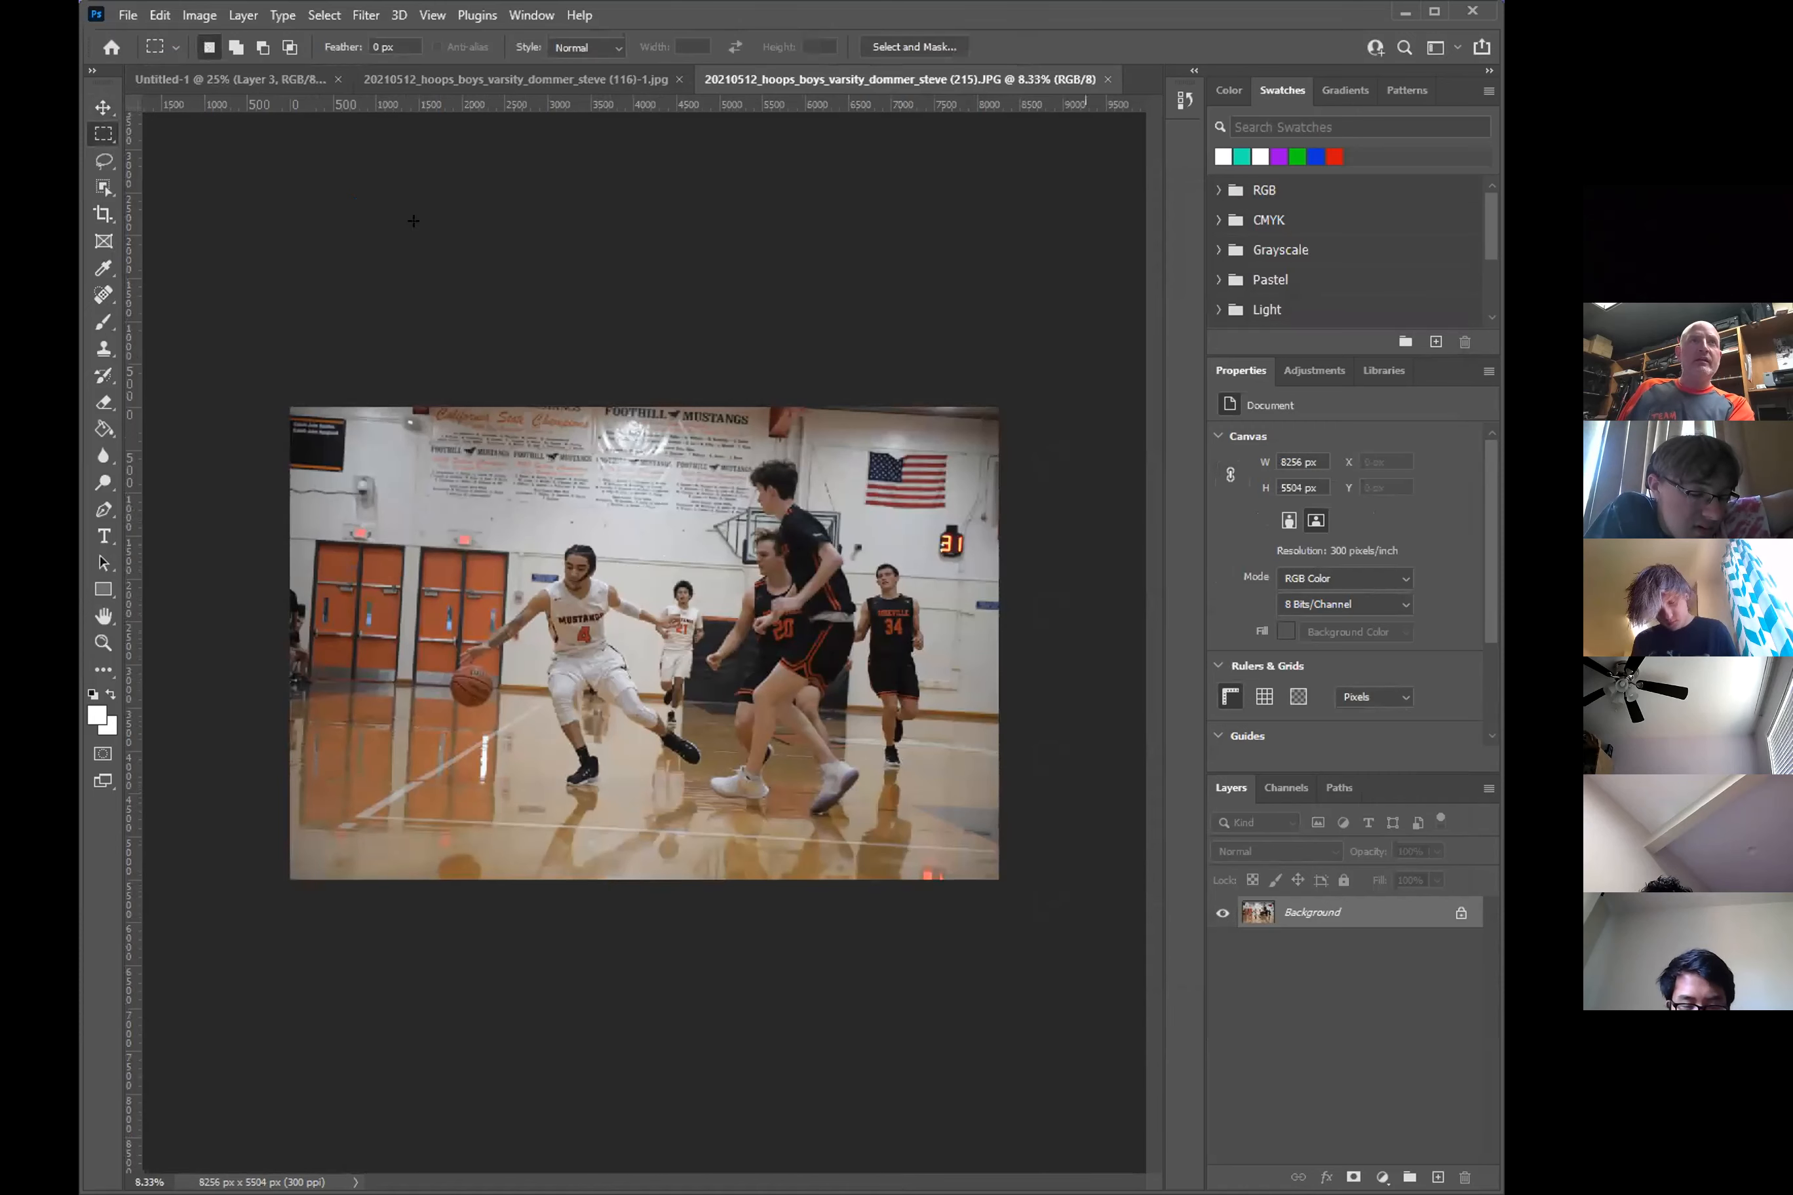
pyautogui.click(102, 107)
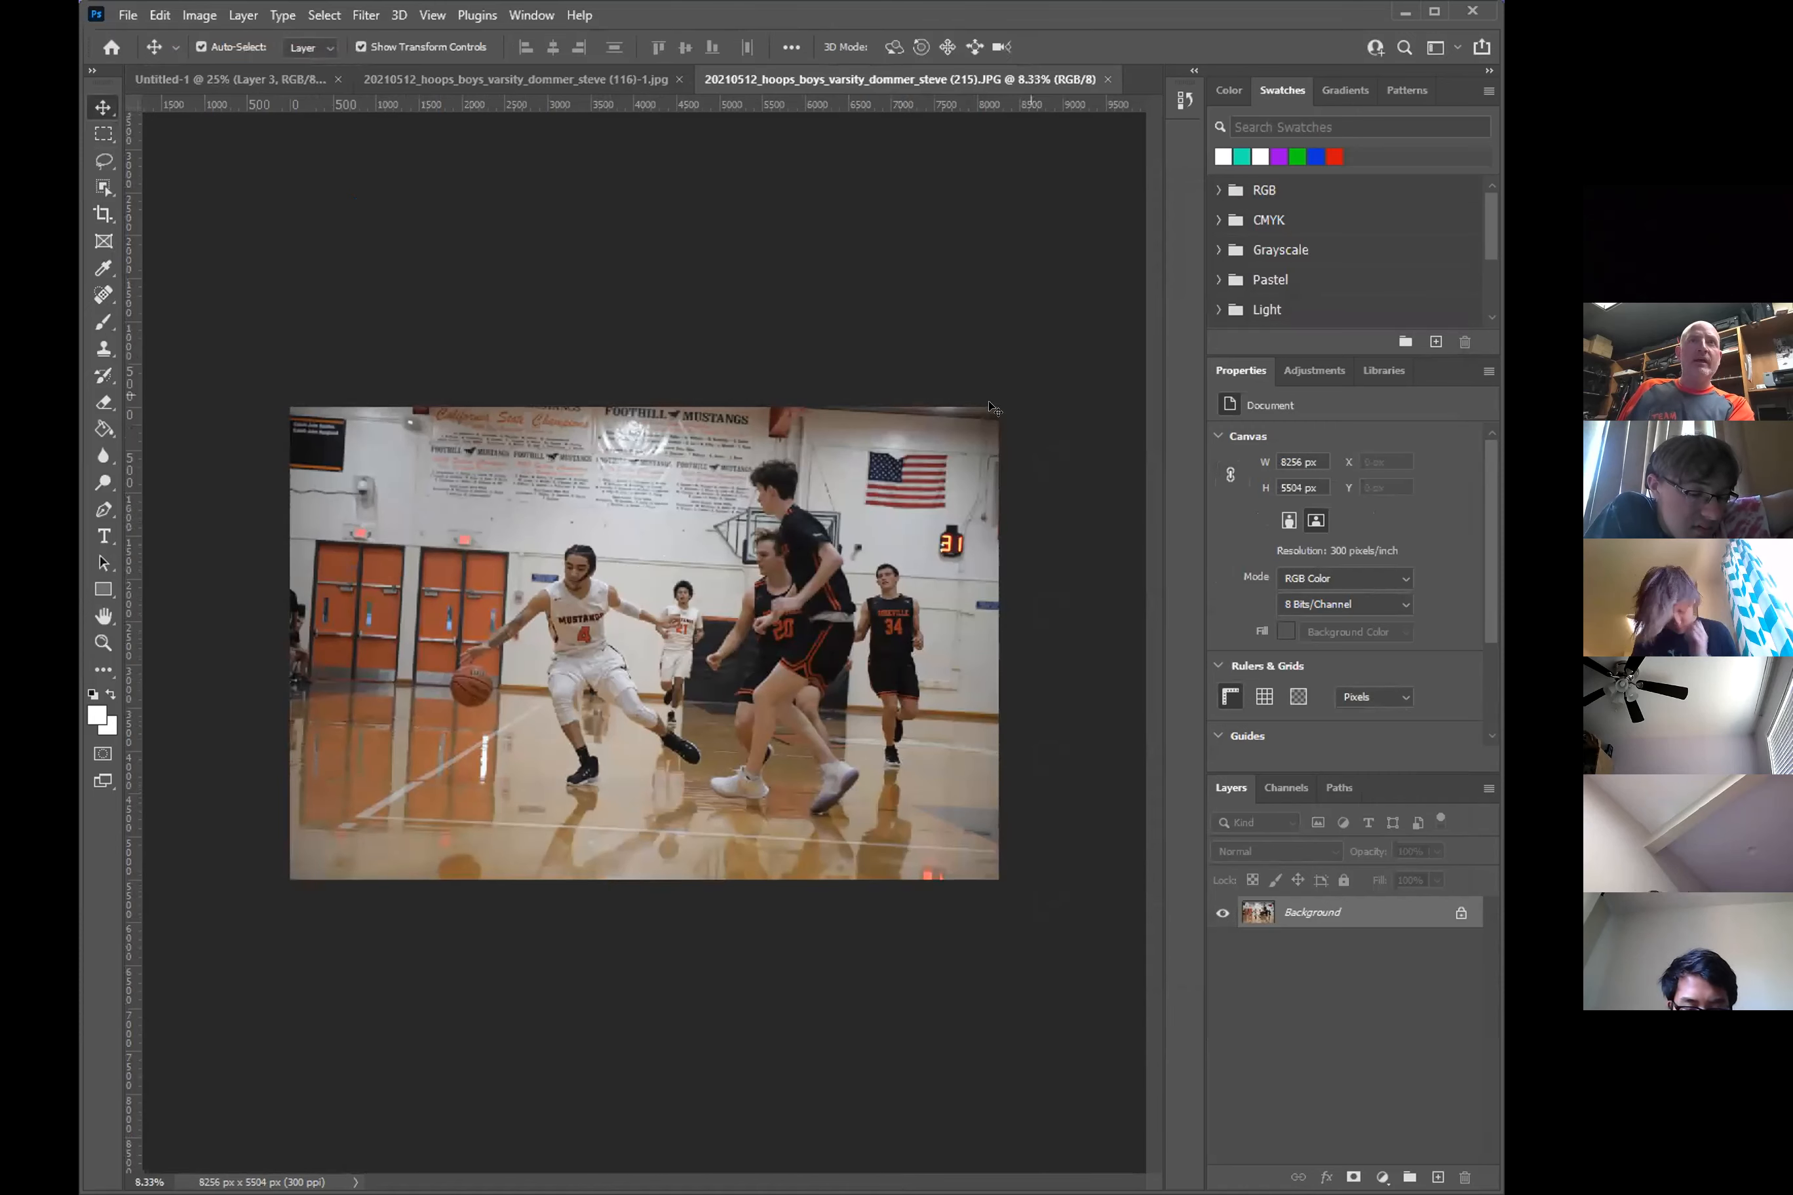
pyautogui.click(100, 134)
pyautogui.moveTo(396, 438); pyautogui.dragTo(745, 869)
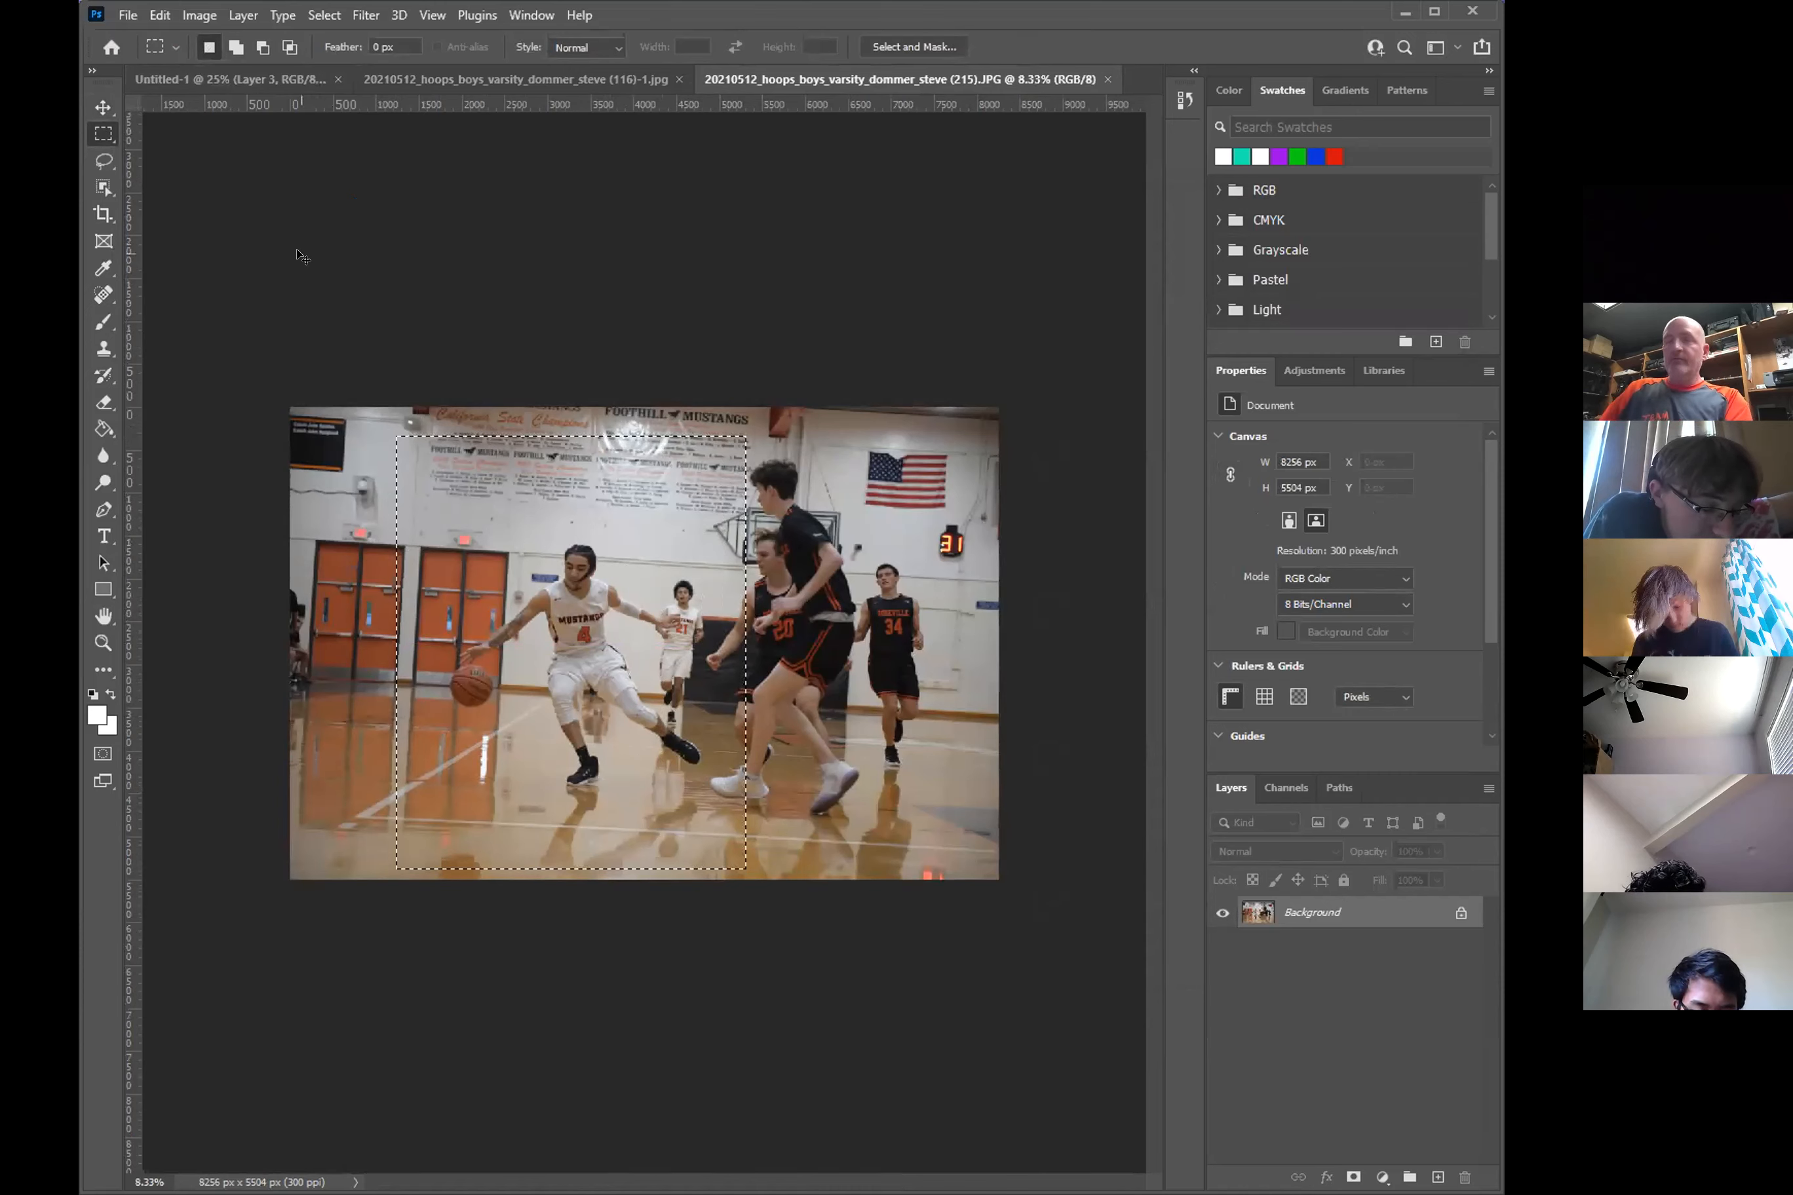
pyautogui.click(232, 80)
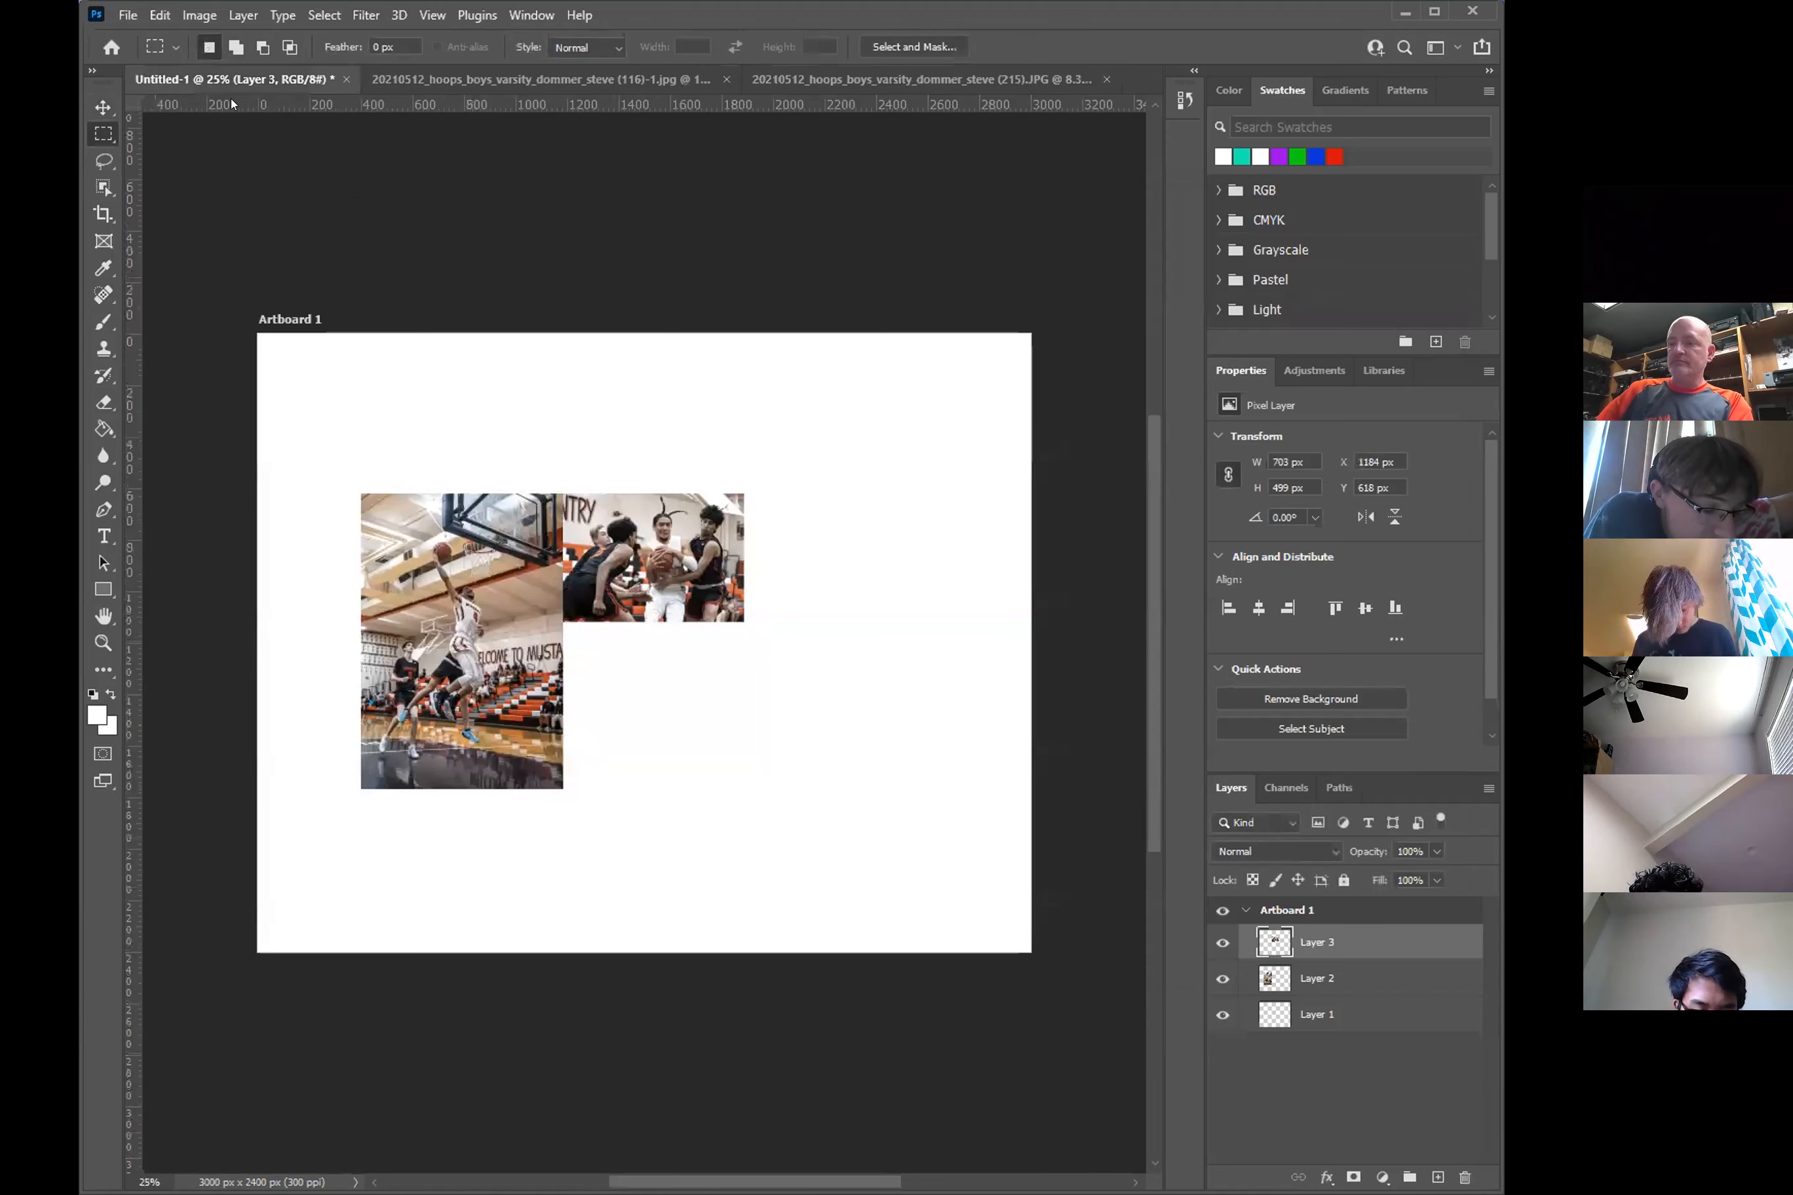
pyautogui.hotkey('ctrl', 'v')
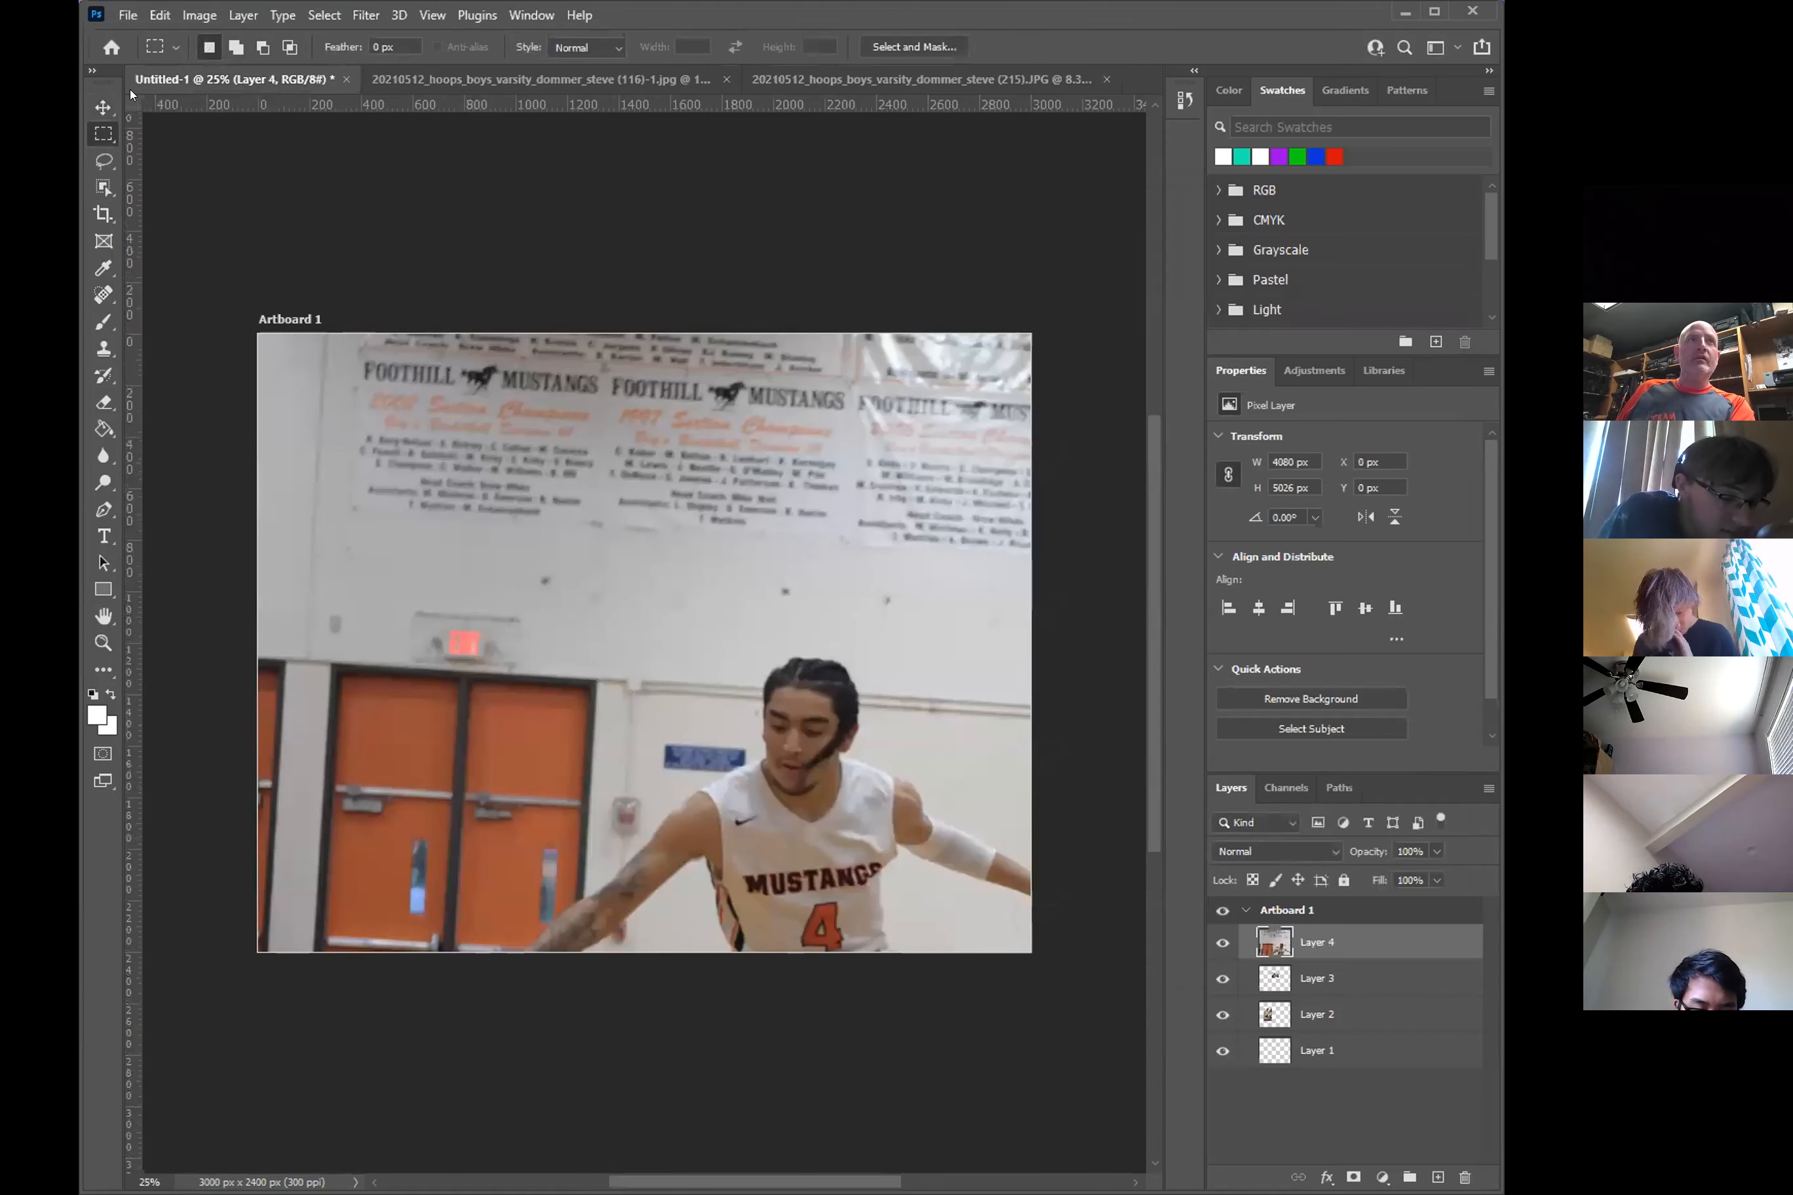
# - Scale the pasted dribbler photo on Layer 4 to about 8.6% and set it beneath the Layer 3 photo, against the dunk photo's right edge
pyautogui.press('v')
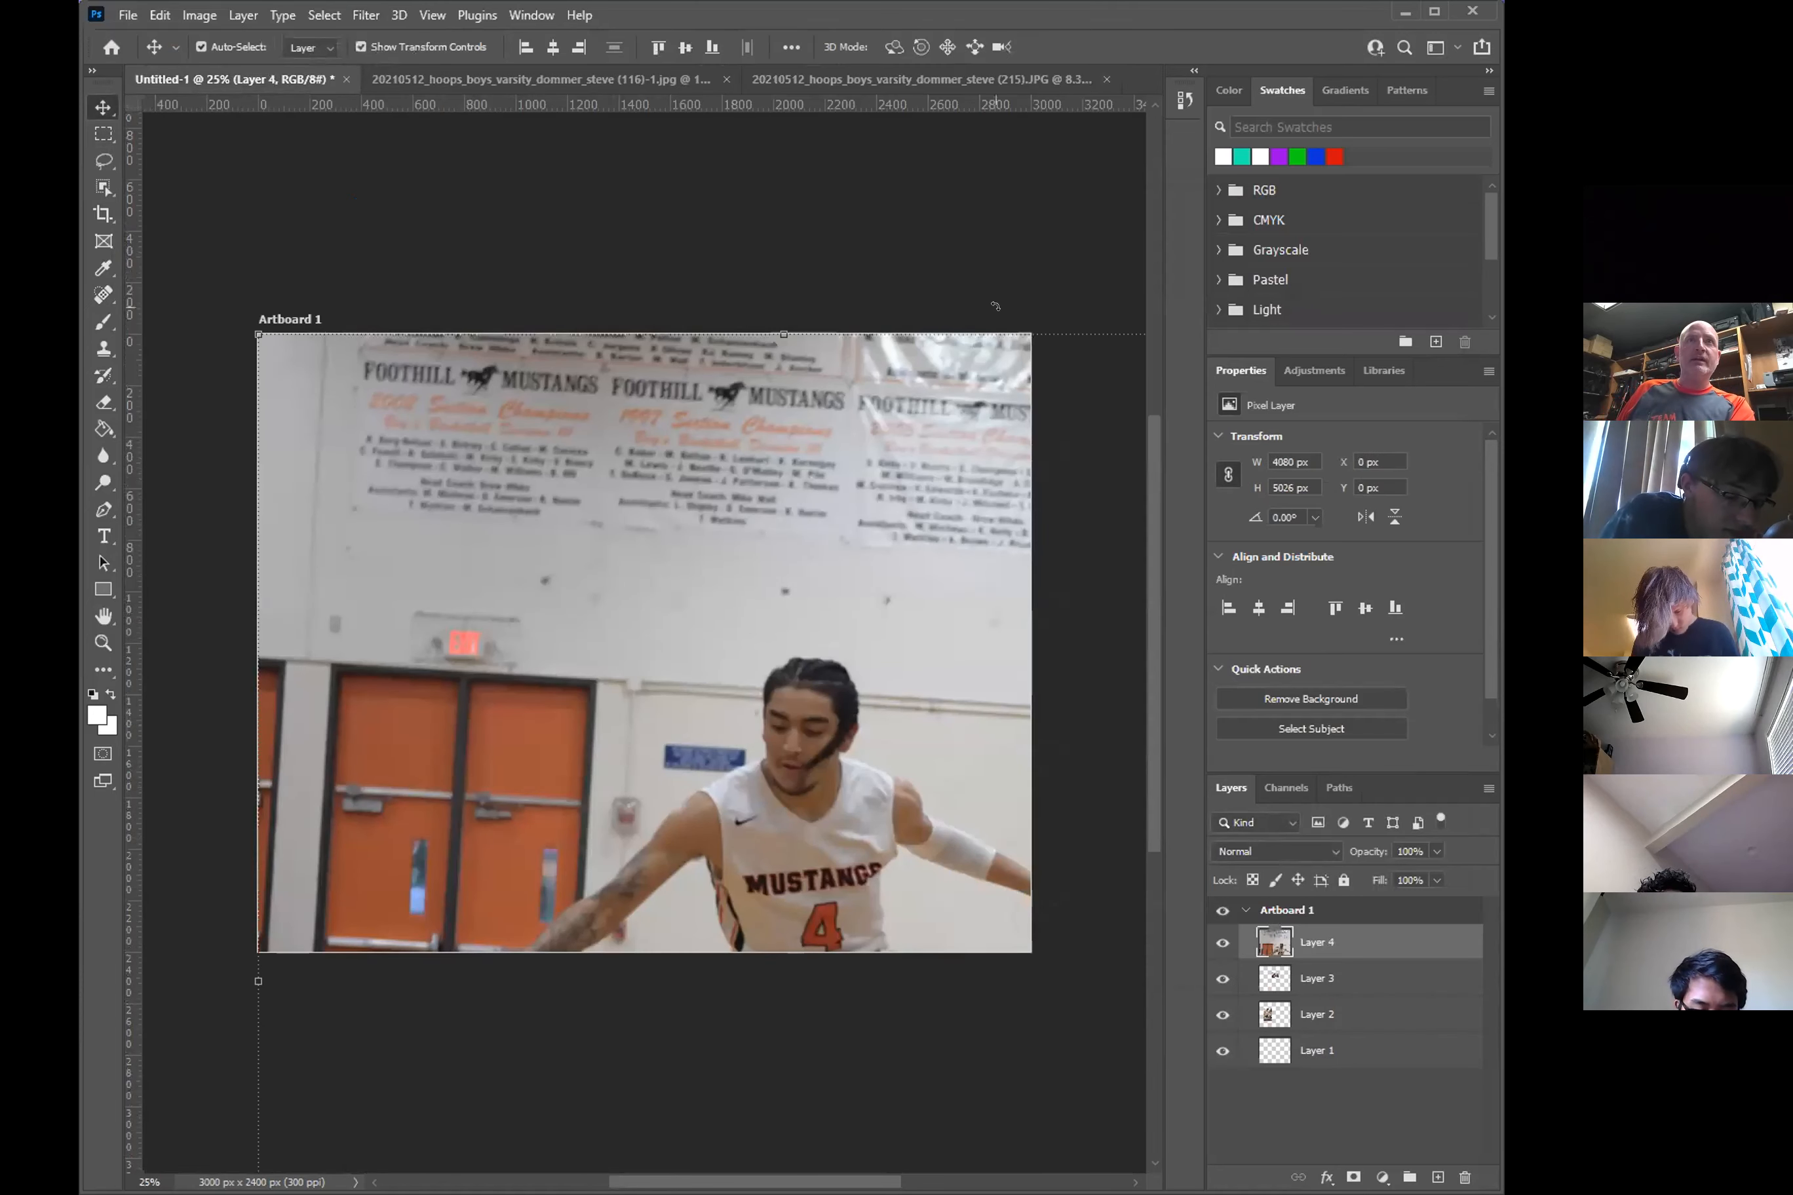
pyautogui.hotkey('ctrl', '-')
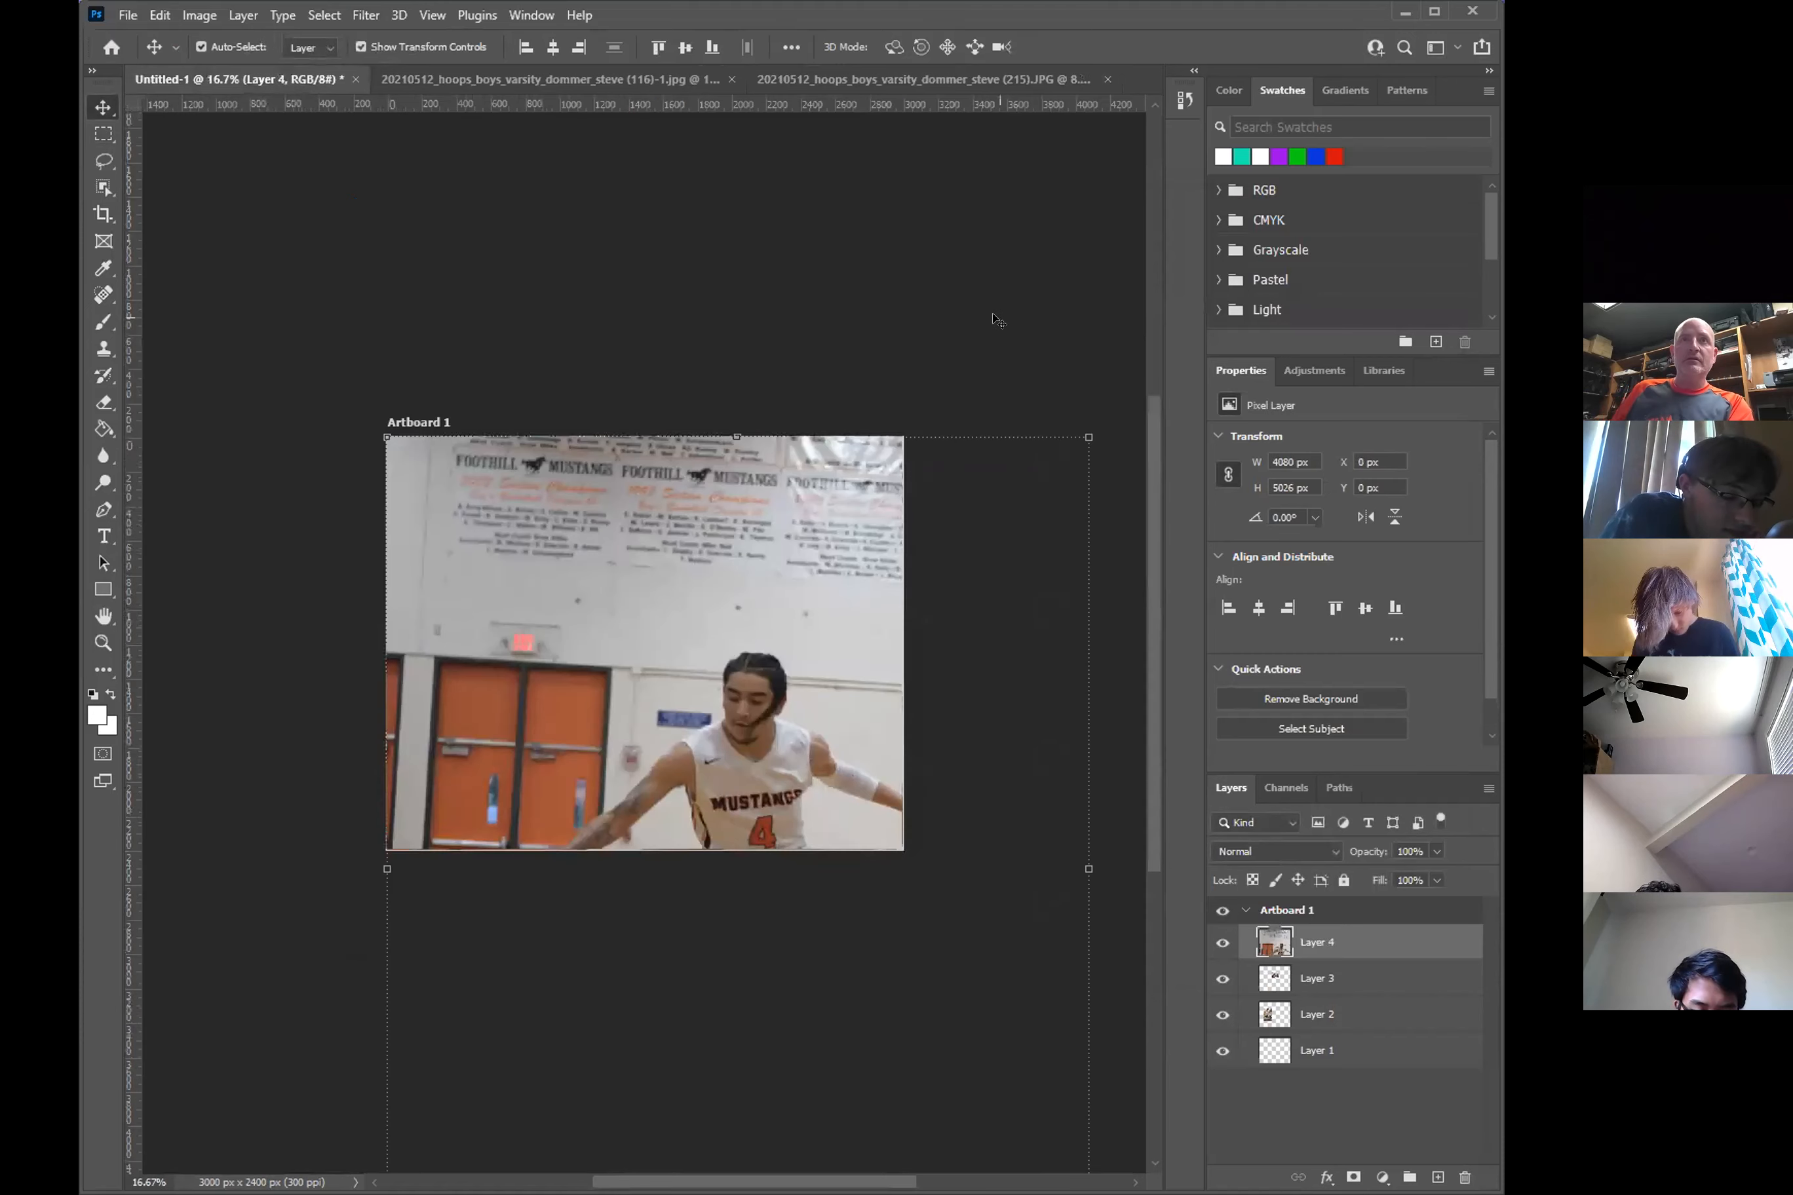
pyautogui.moveTo(1089, 436); pyautogui.dragTo(831, 429)
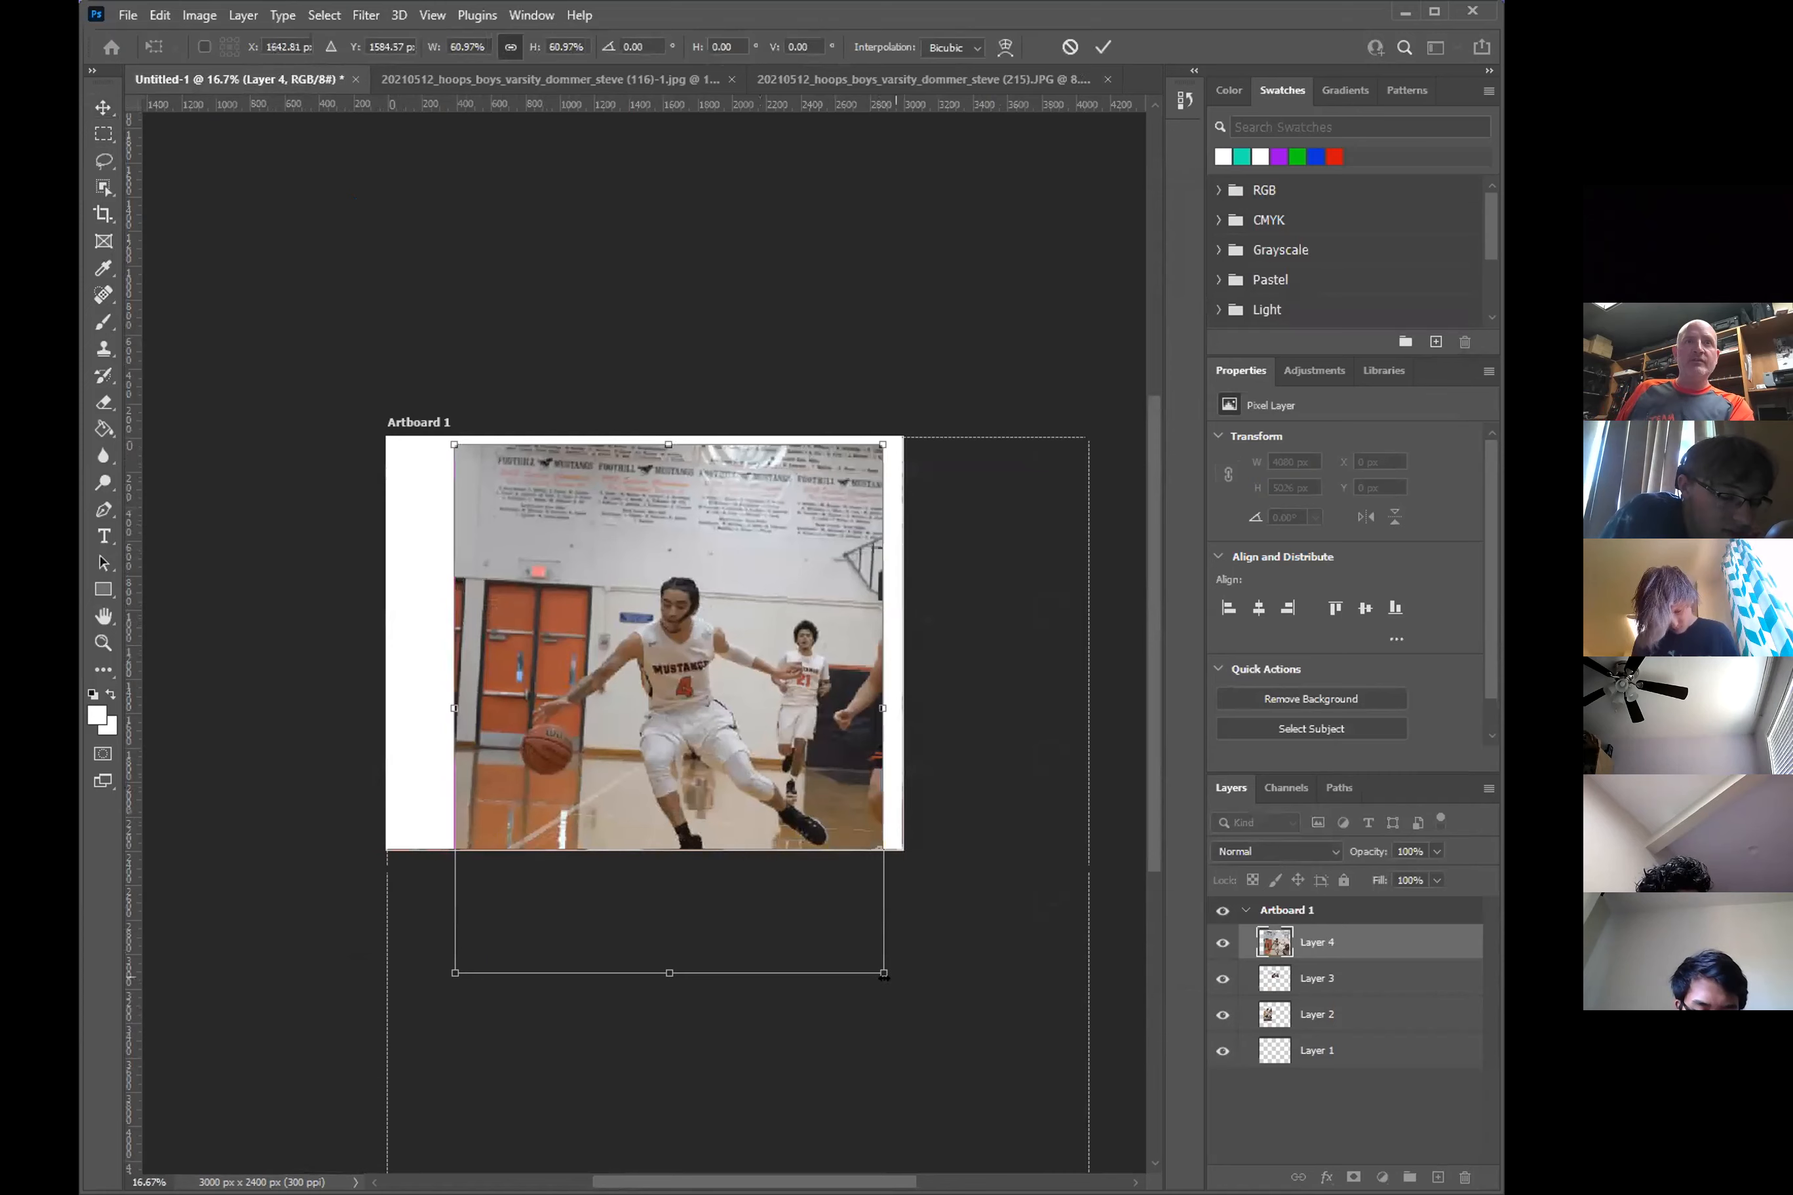
pyautogui.moveTo(884, 976); pyautogui.dragTo(647, 702)
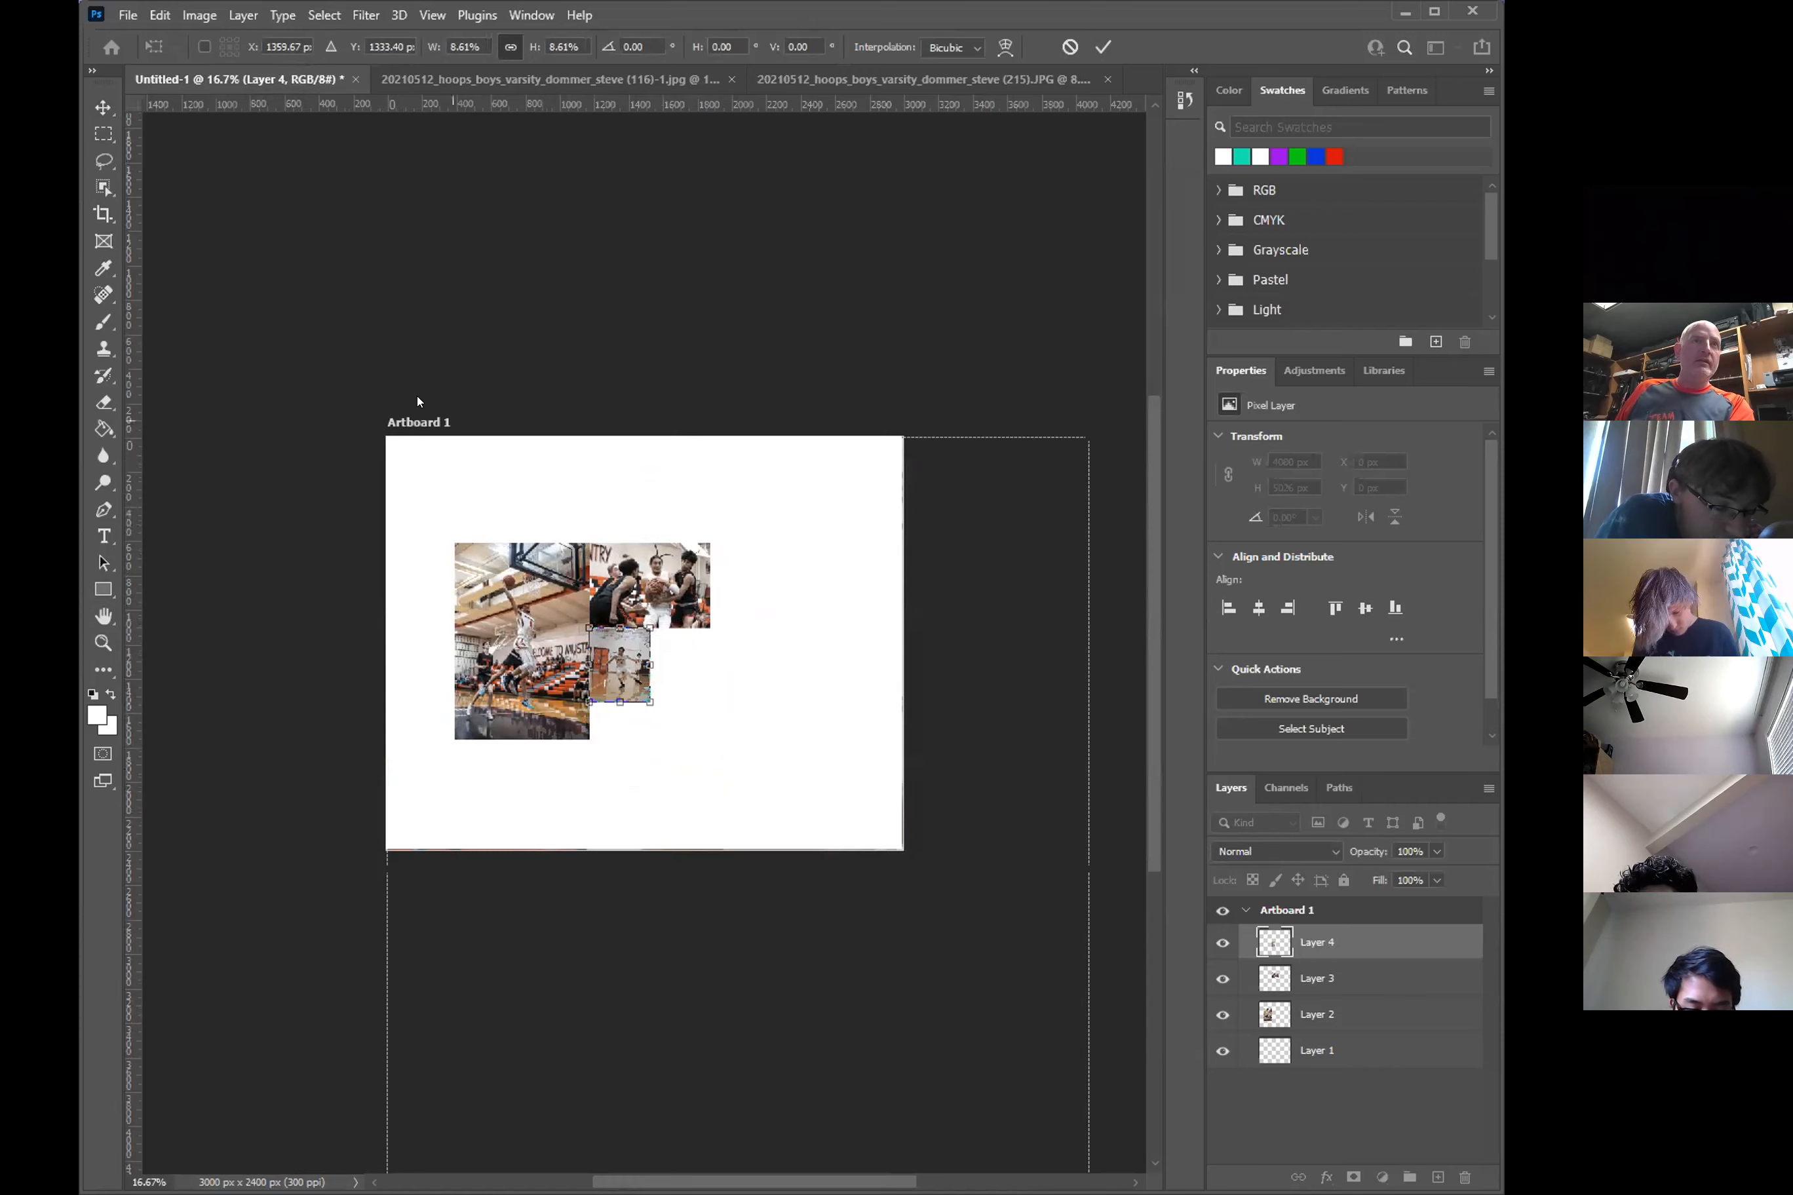
pyautogui.click(126, 14)
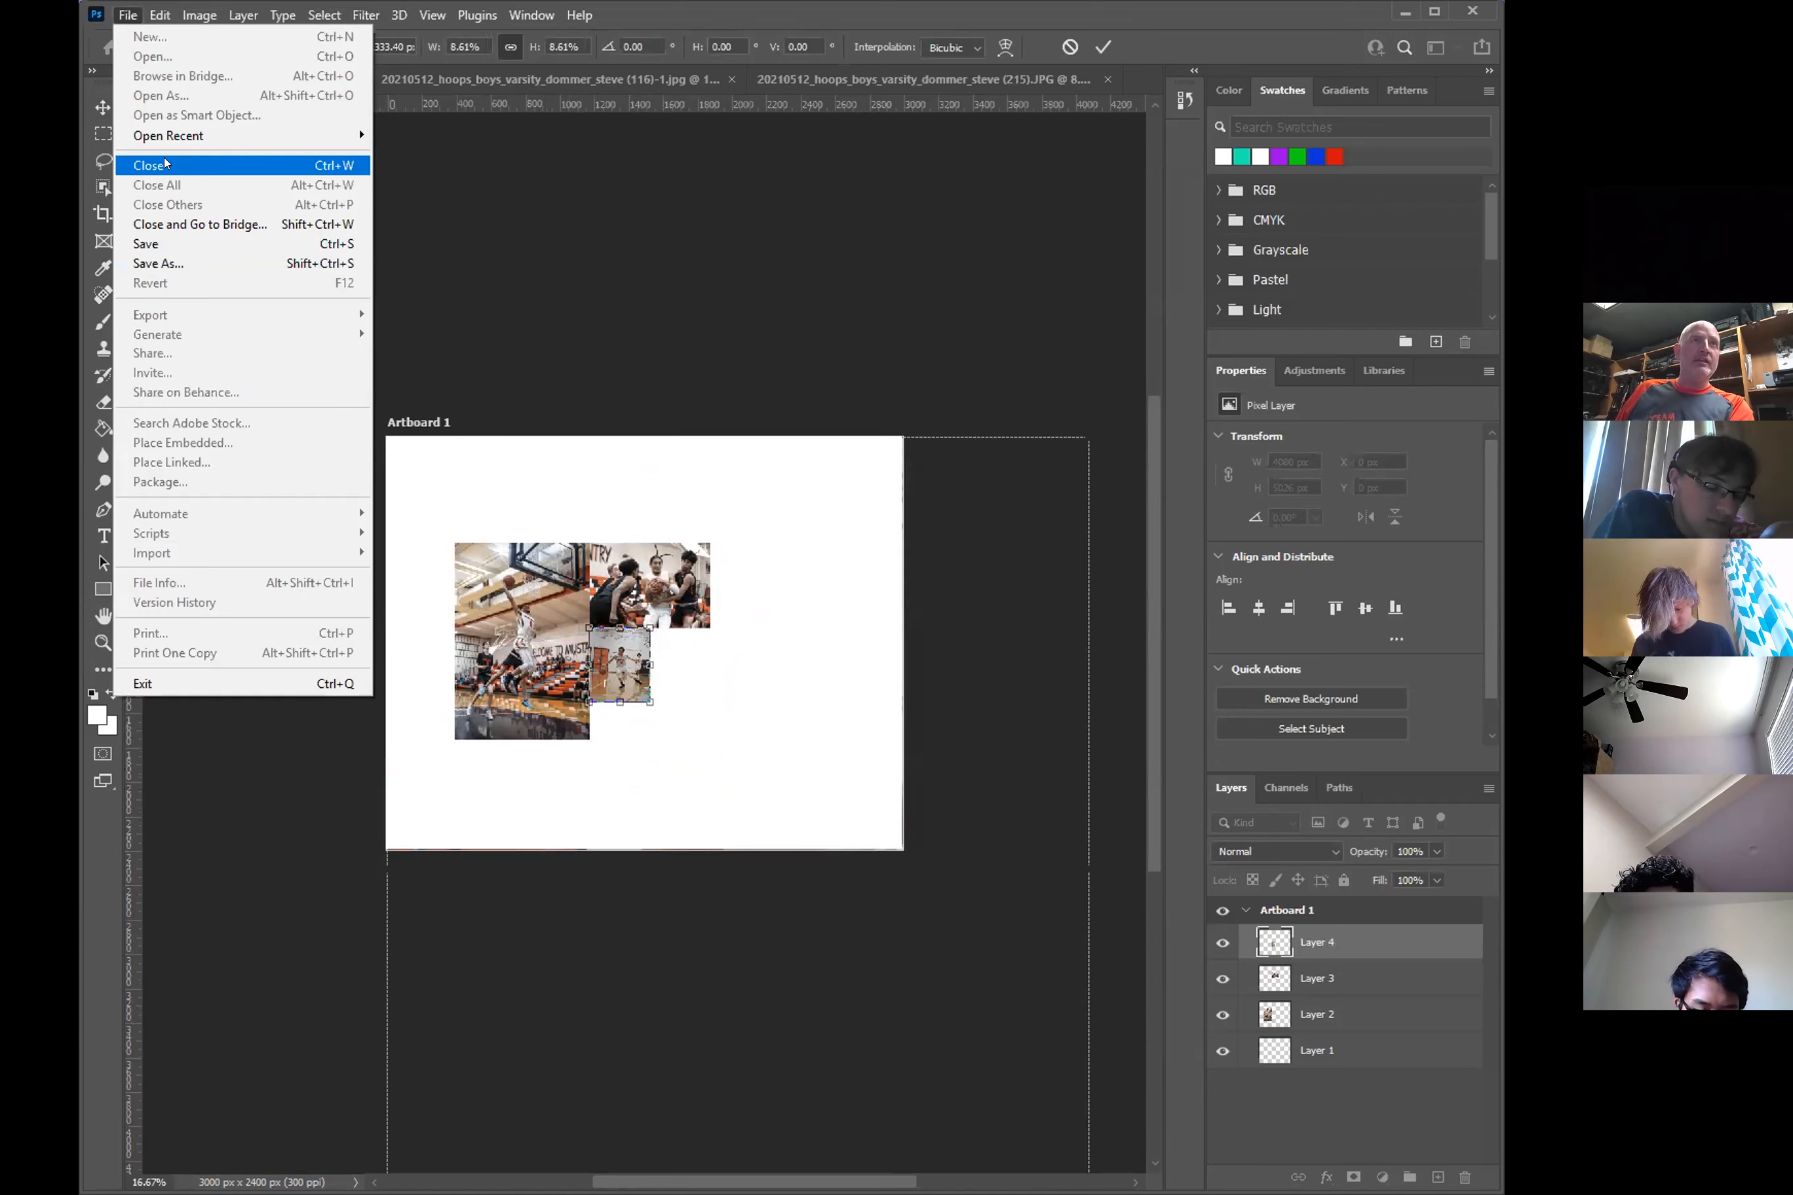
pyautogui.click(747, 651)
pyautogui.press('Return')
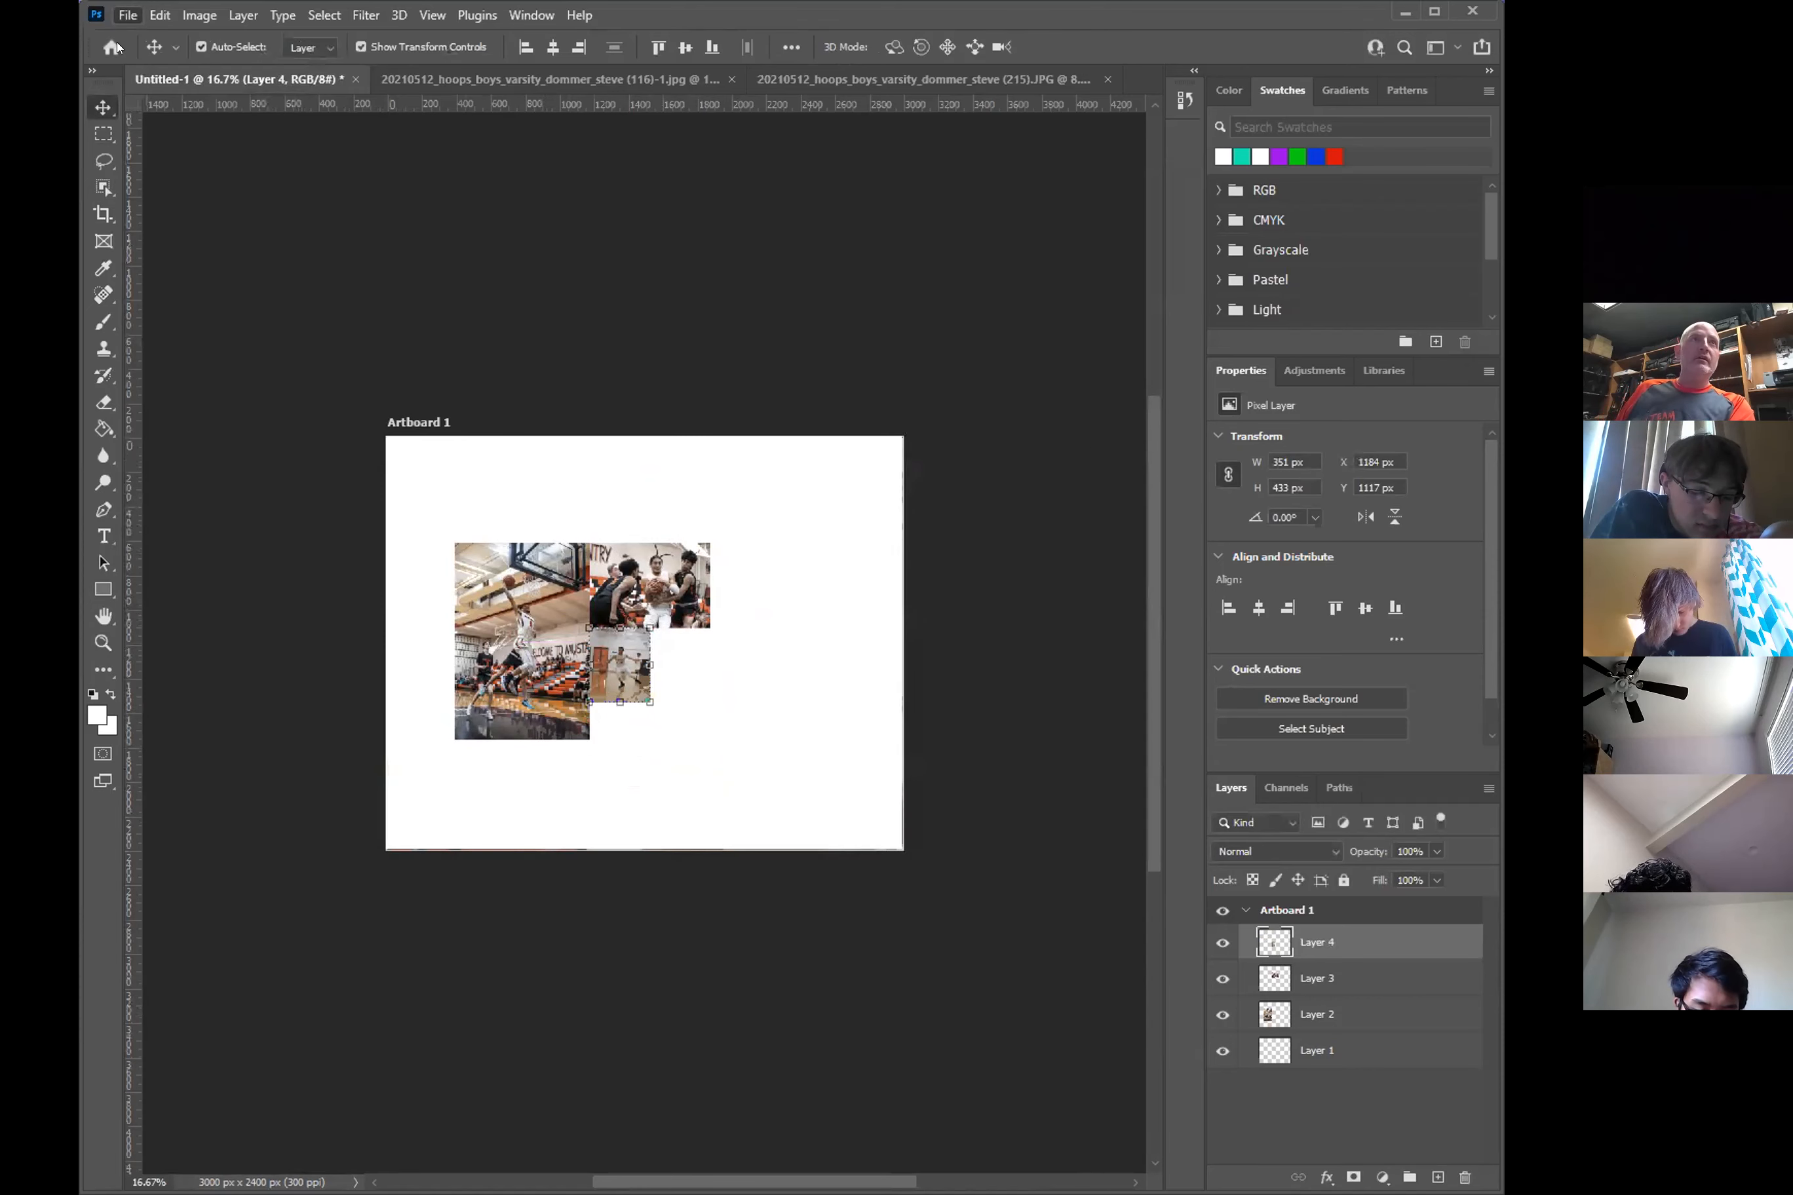
# - Open the (194).JPG photo of the team huddle from the same boys varsity hoops folder
pyautogui.click(127, 15)
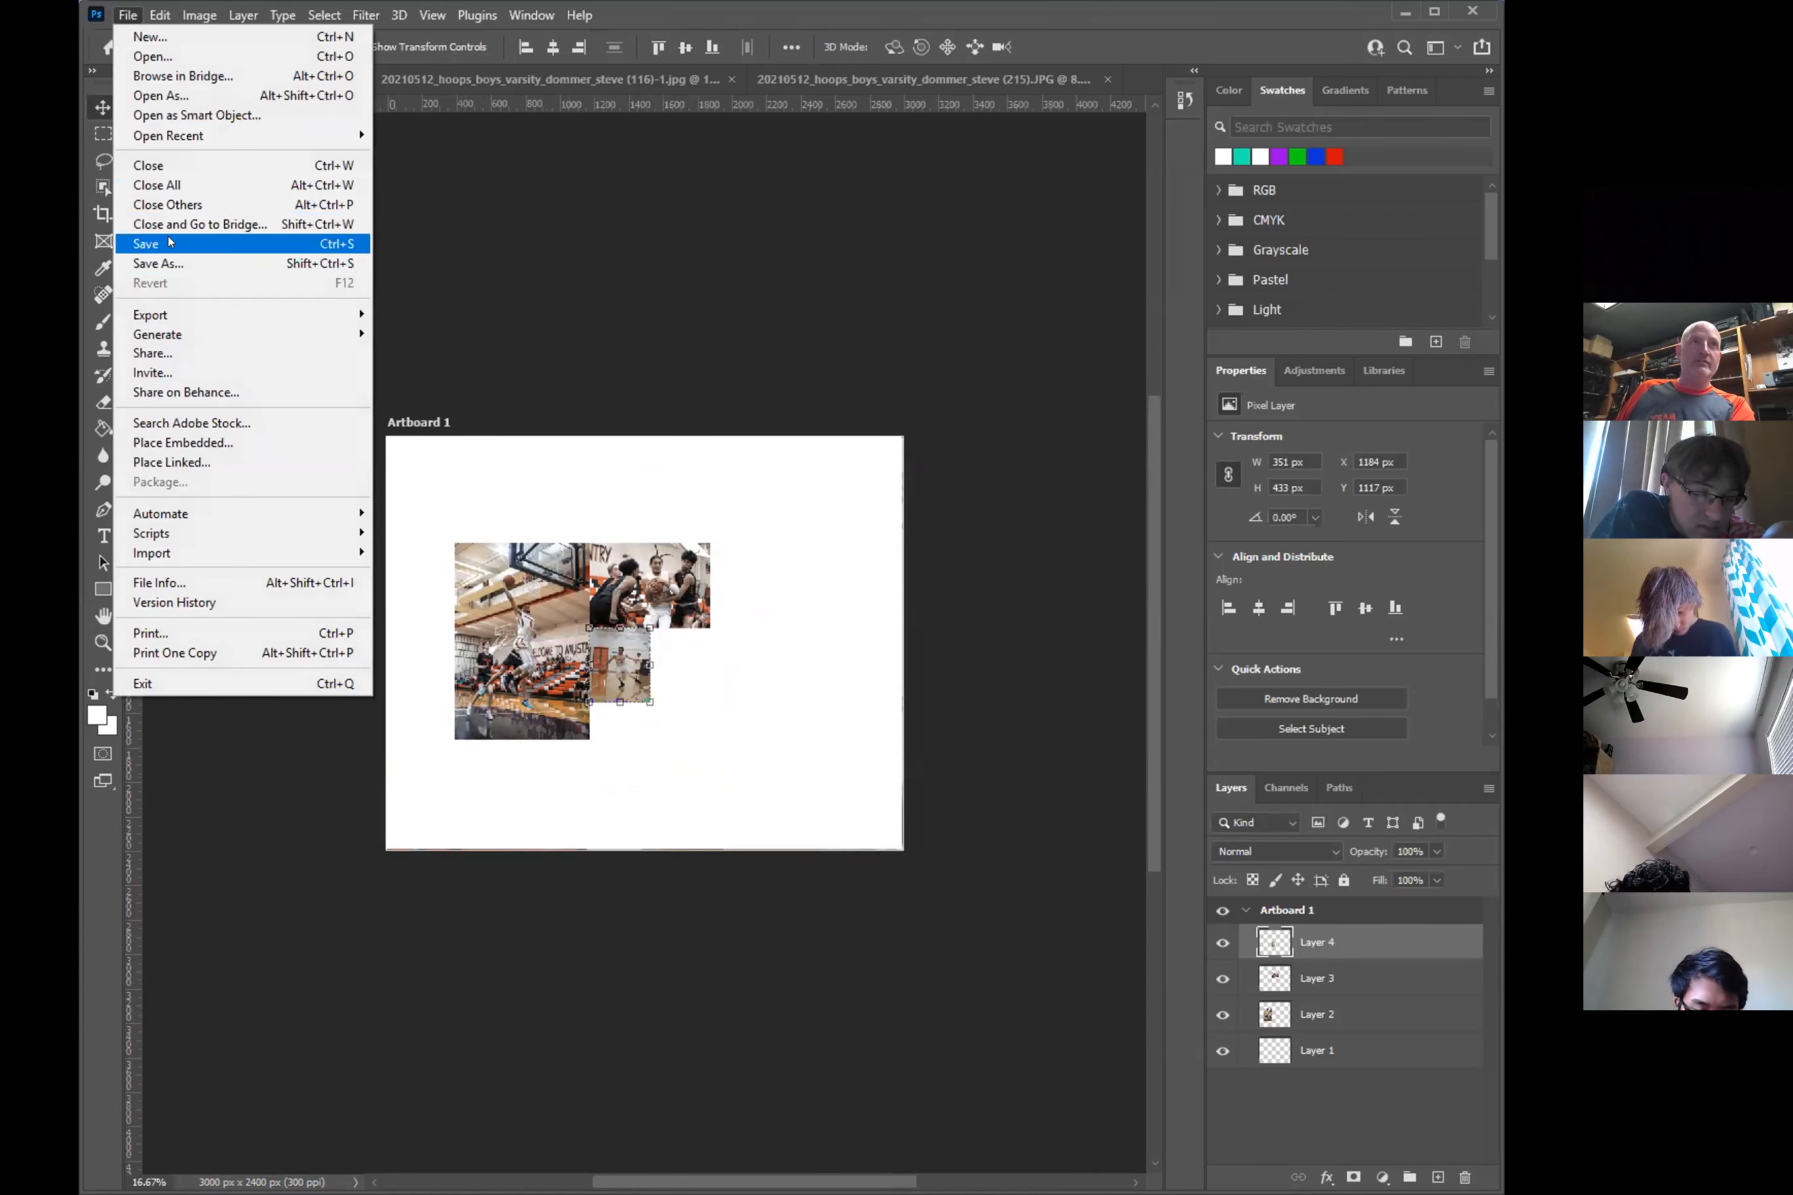
pyautogui.click(171, 56)
pyautogui.scroll(-6, 1037, 704)
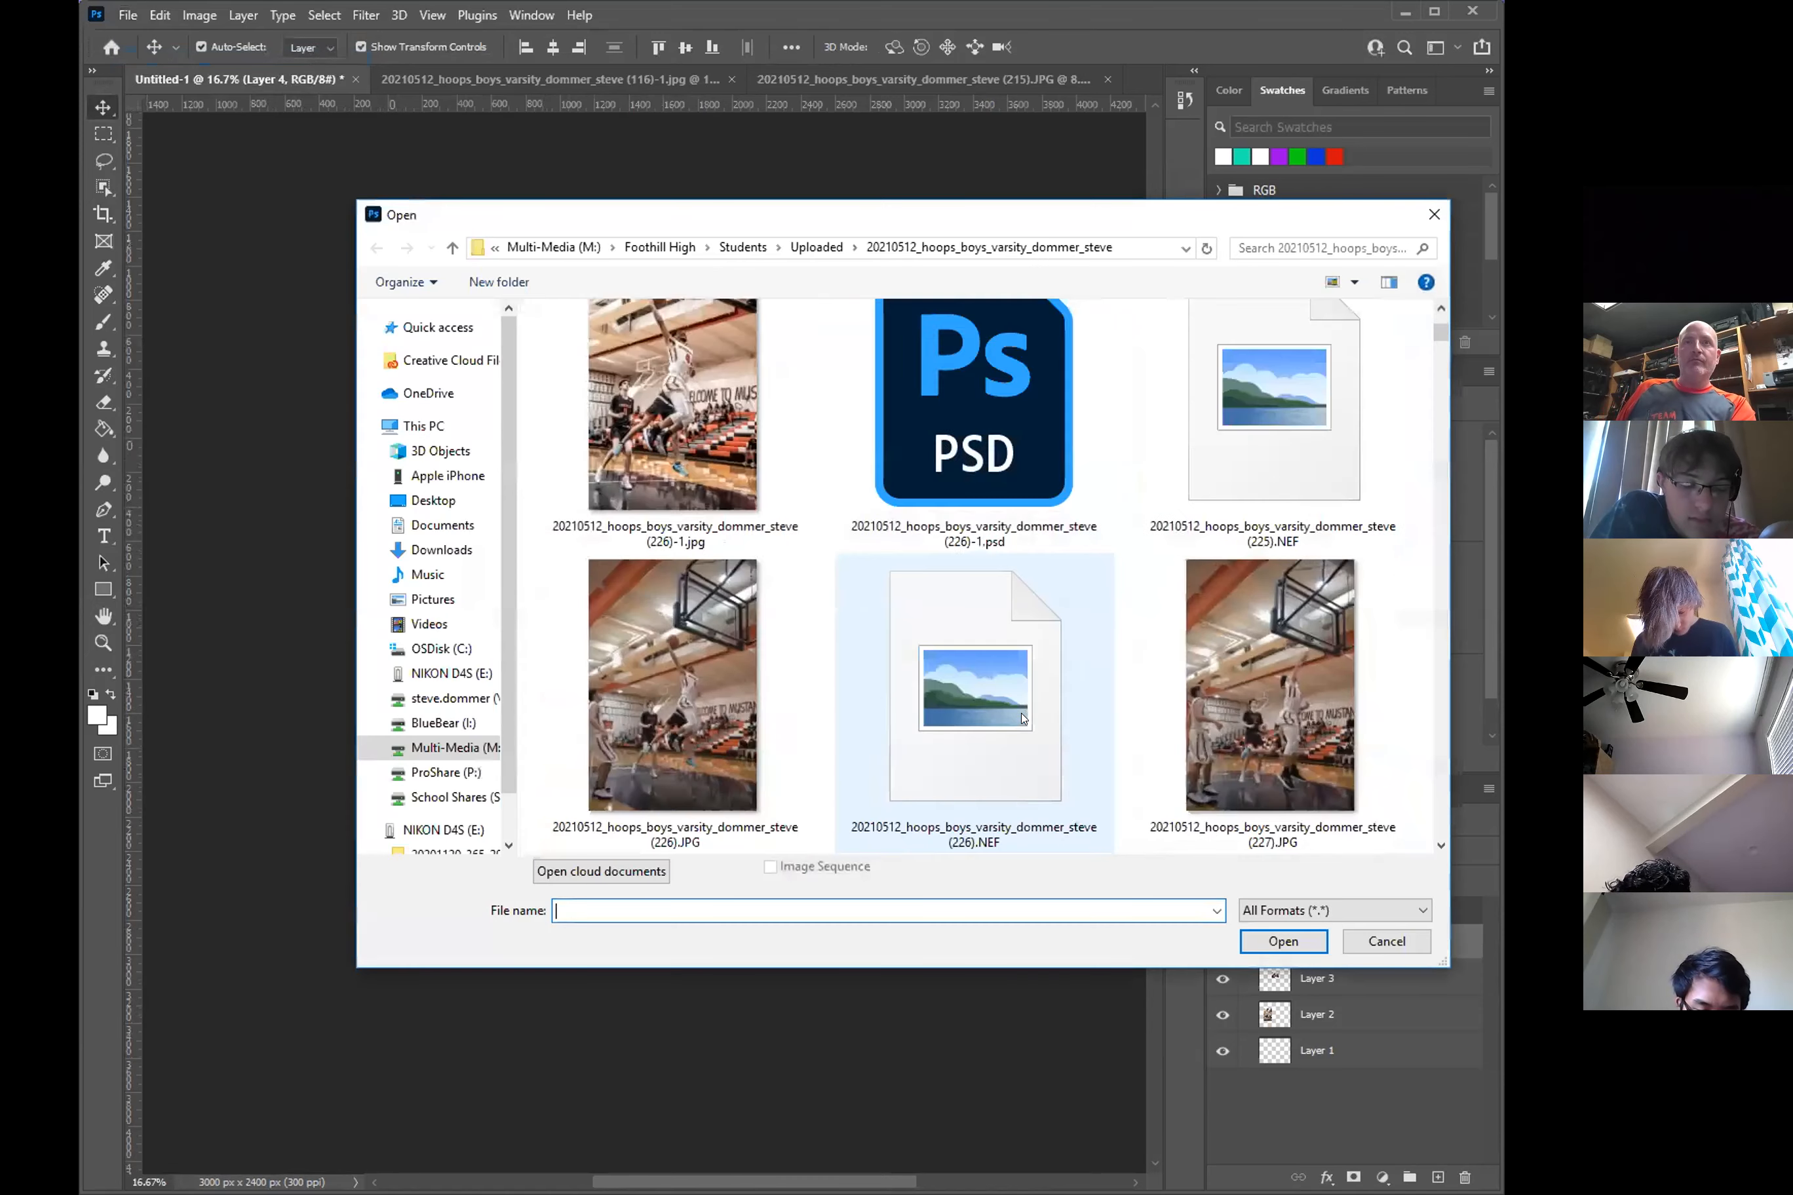
pyautogui.scroll(-8, 1069, 696)
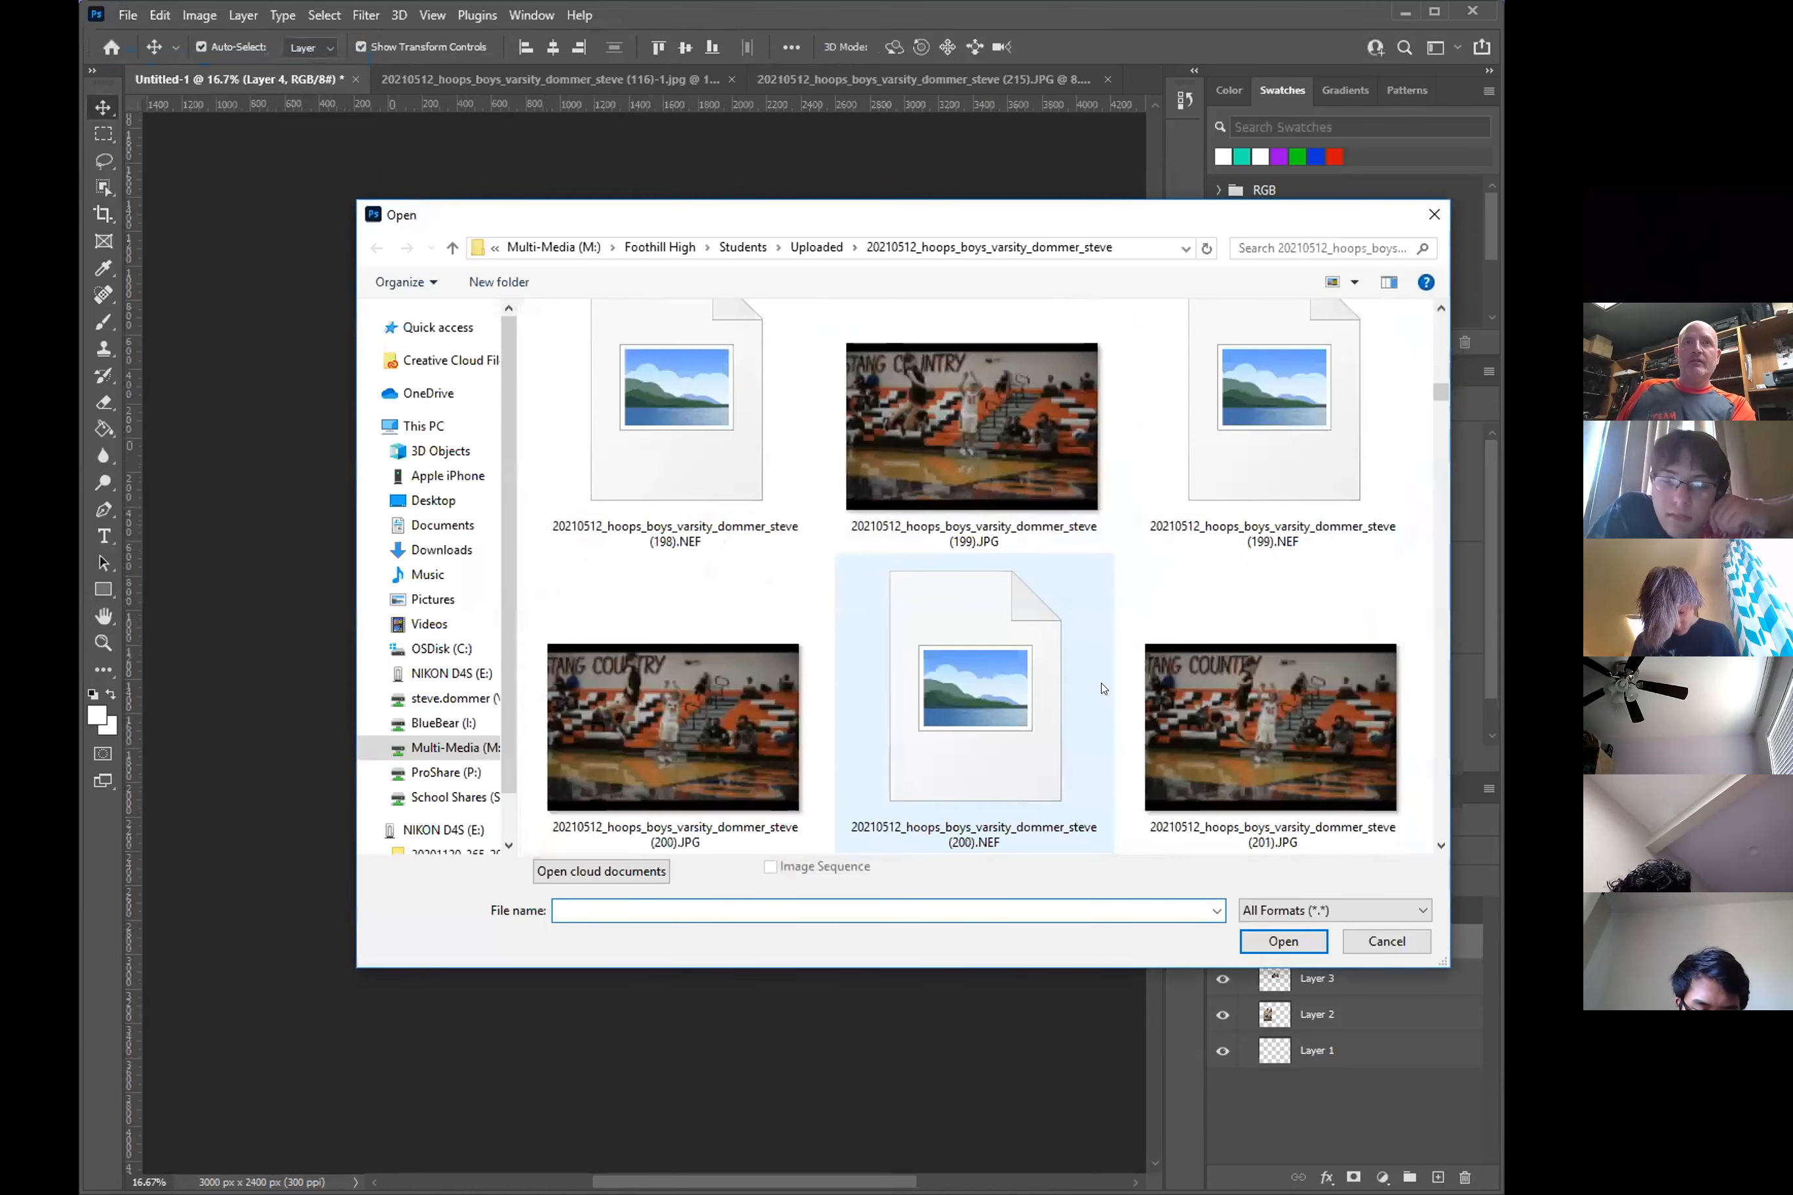
pyautogui.scroll(2, 1103, 689)
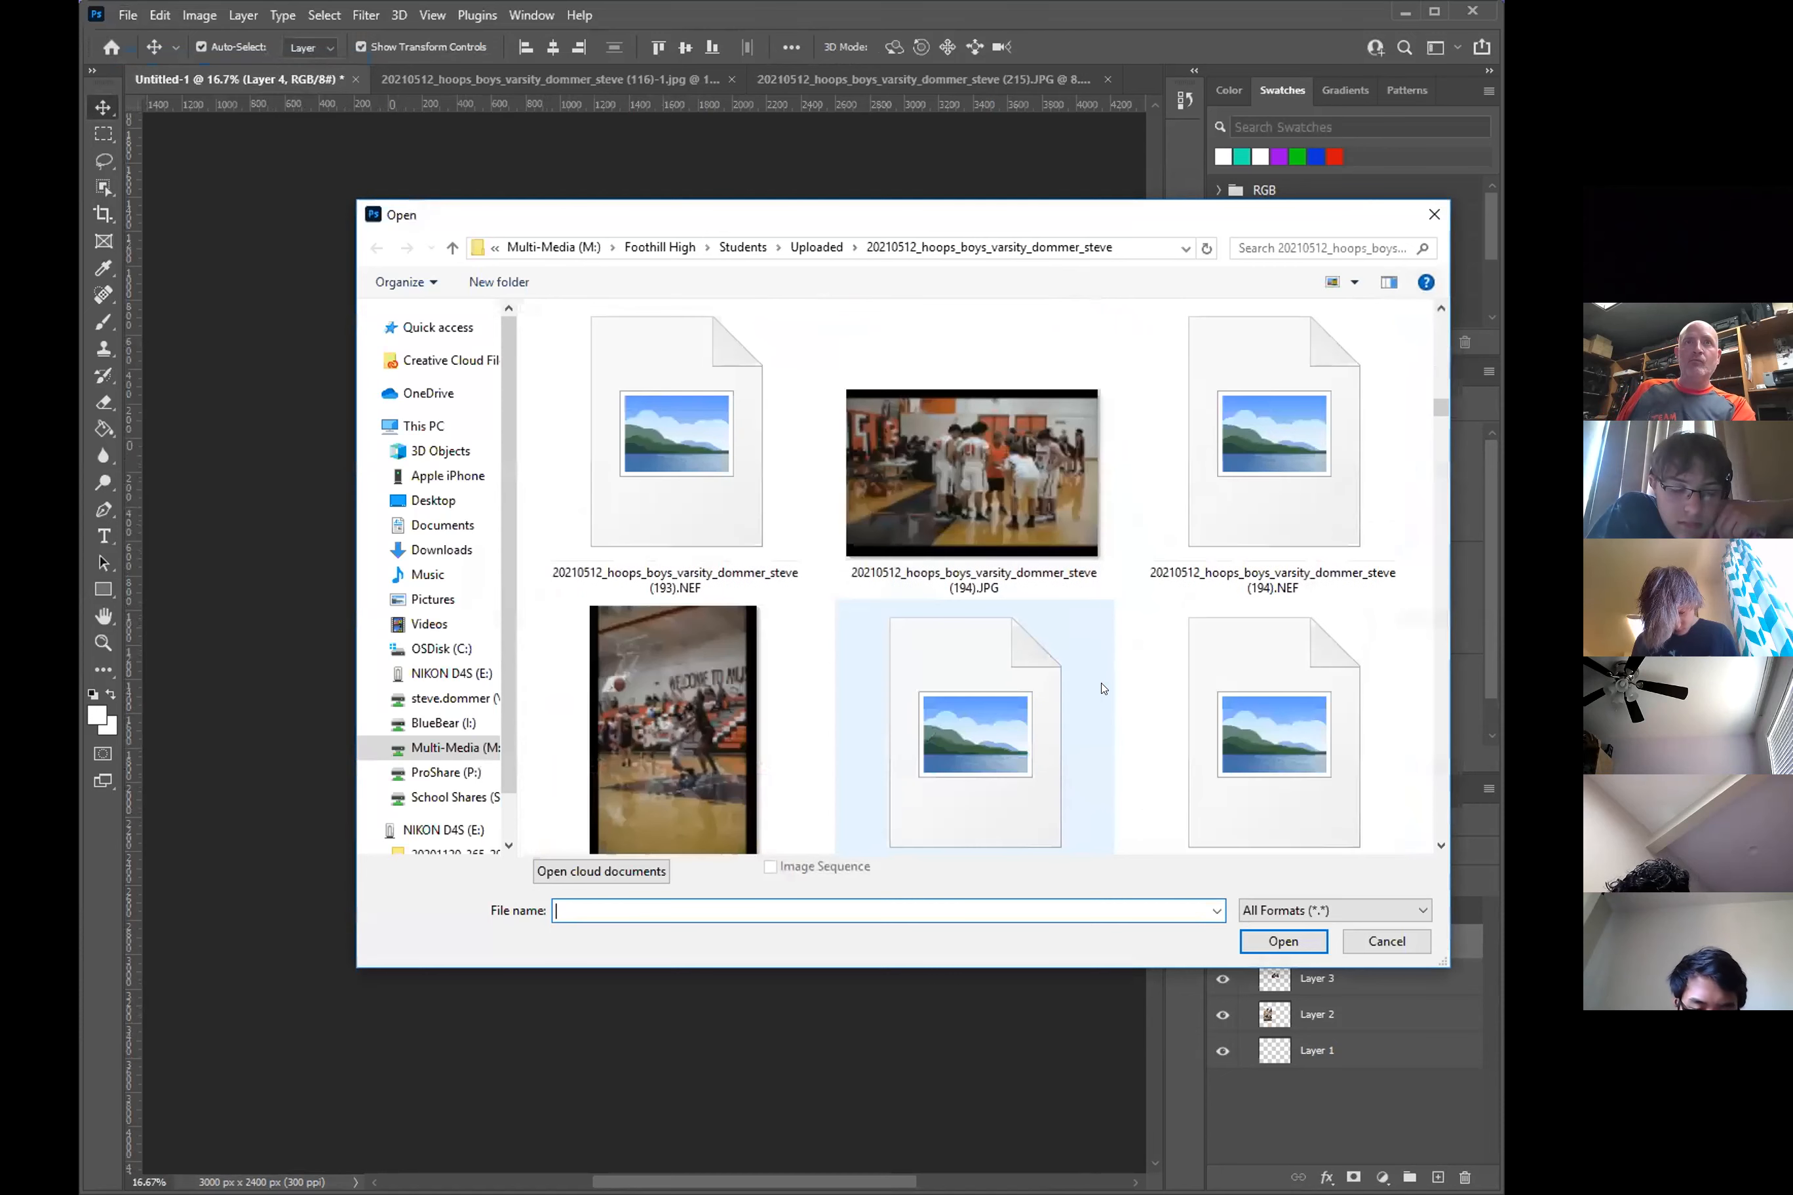
pyautogui.click(1010, 500)
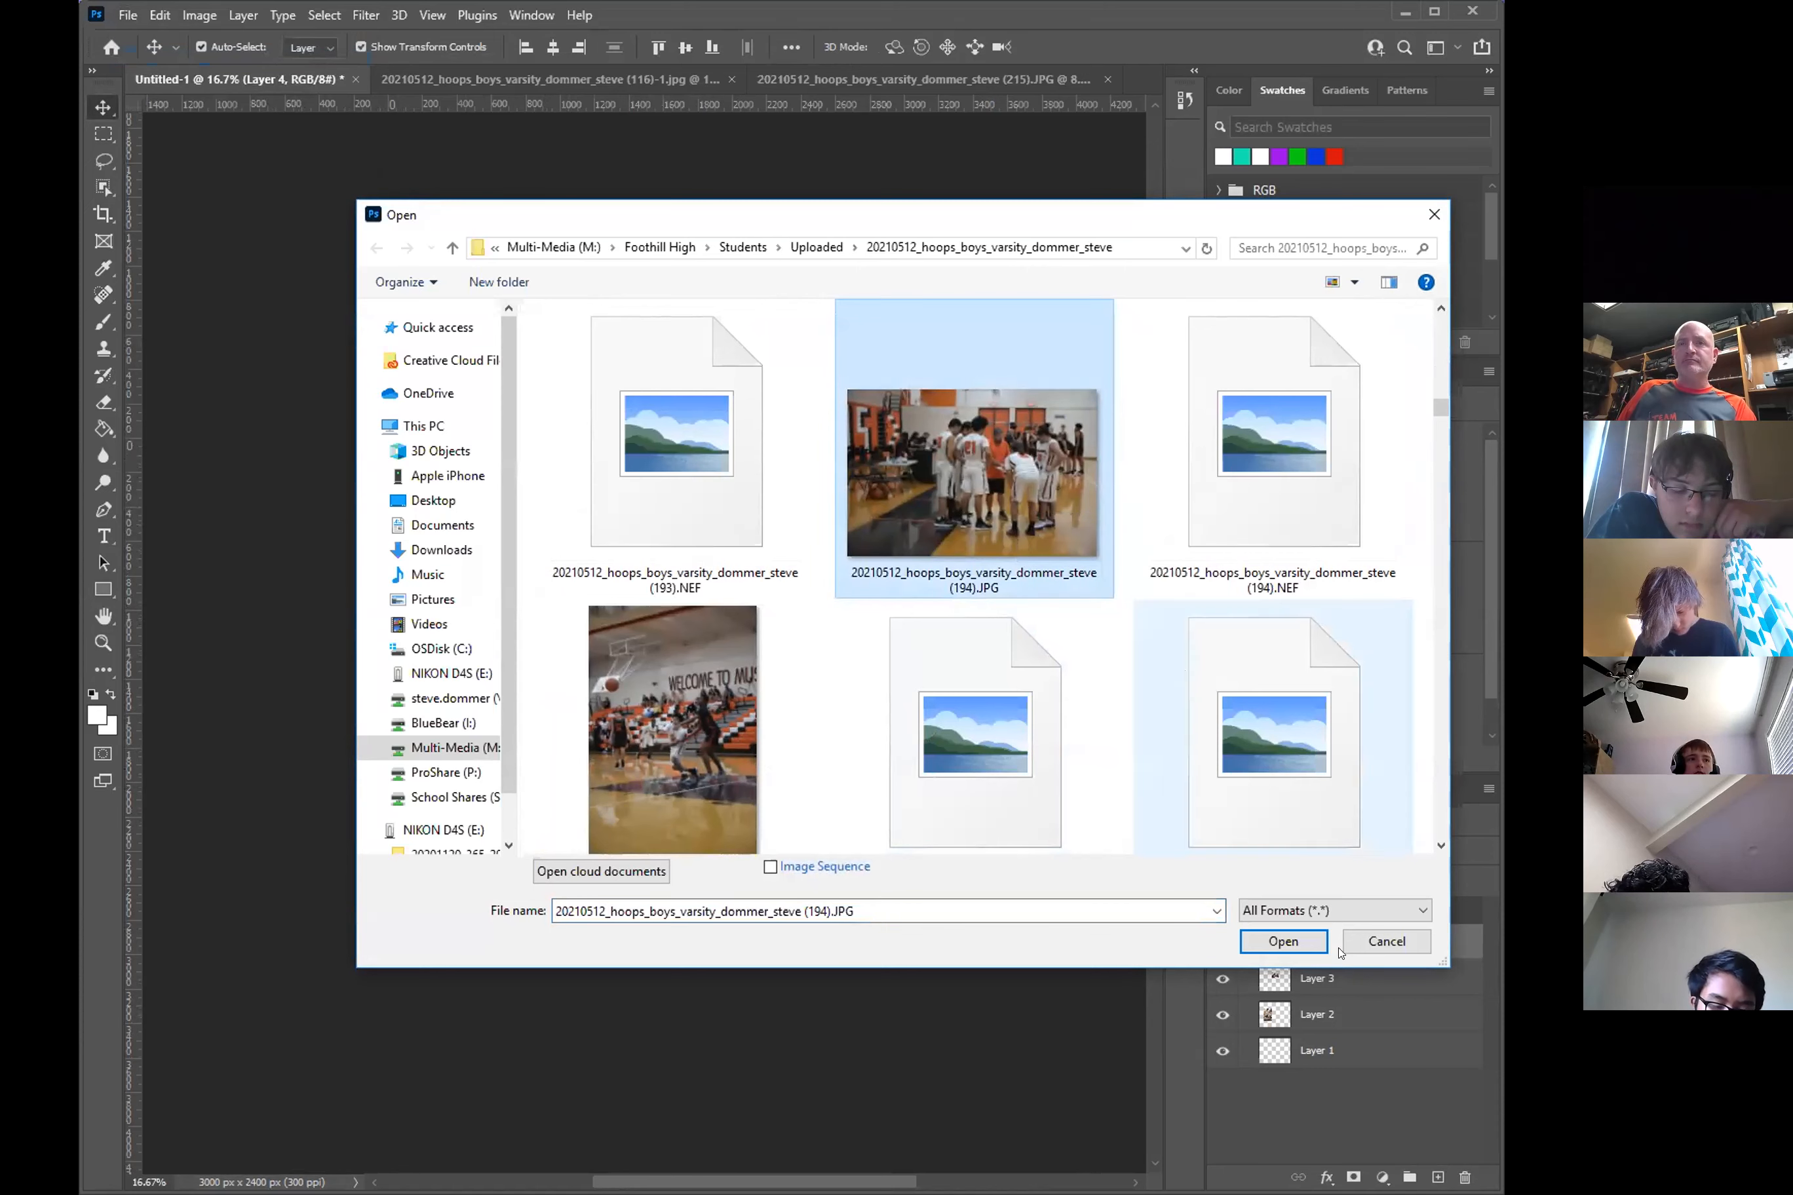
pyautogui.click(1288, 943)
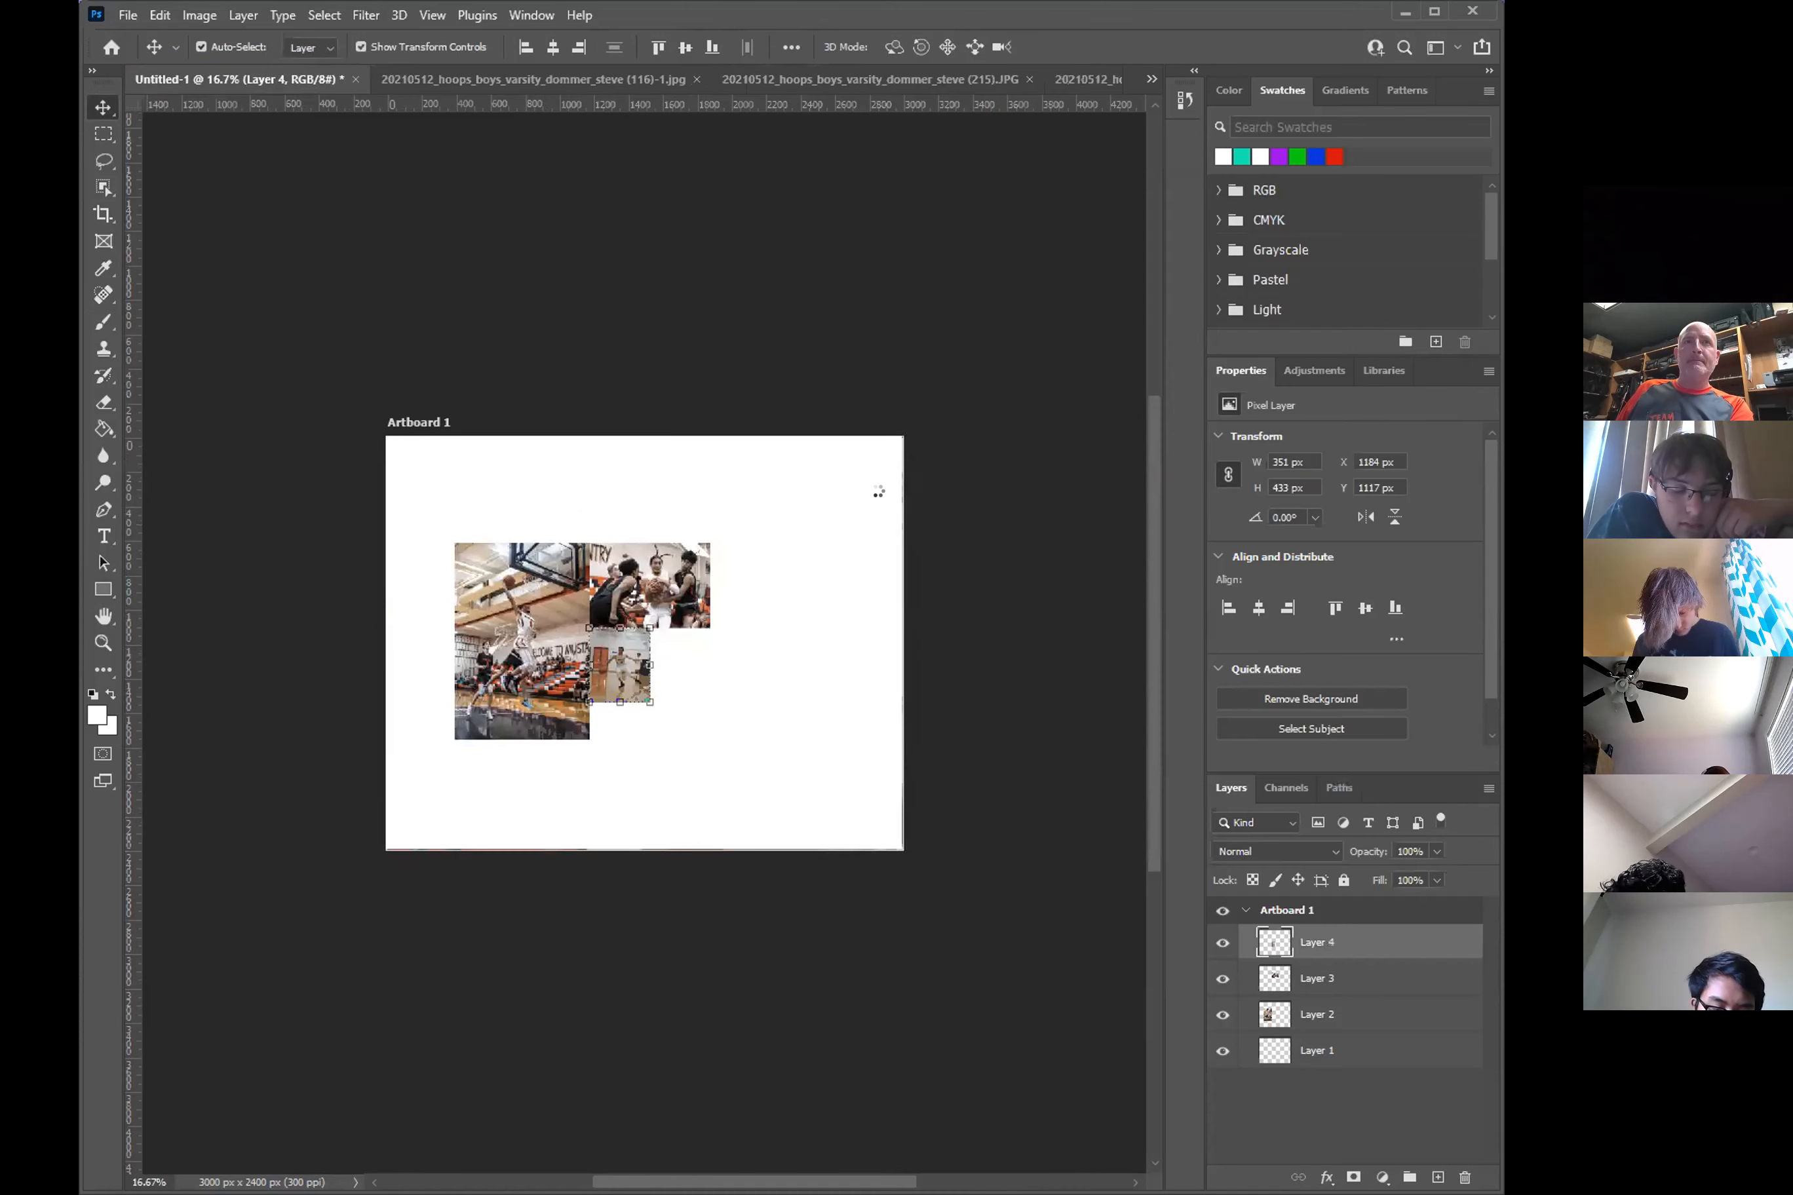
# - Marquee-select the huddle of players and coach in the (194).JPG photo, from above their heads to below their feet
pyautogui.click(104, 134)
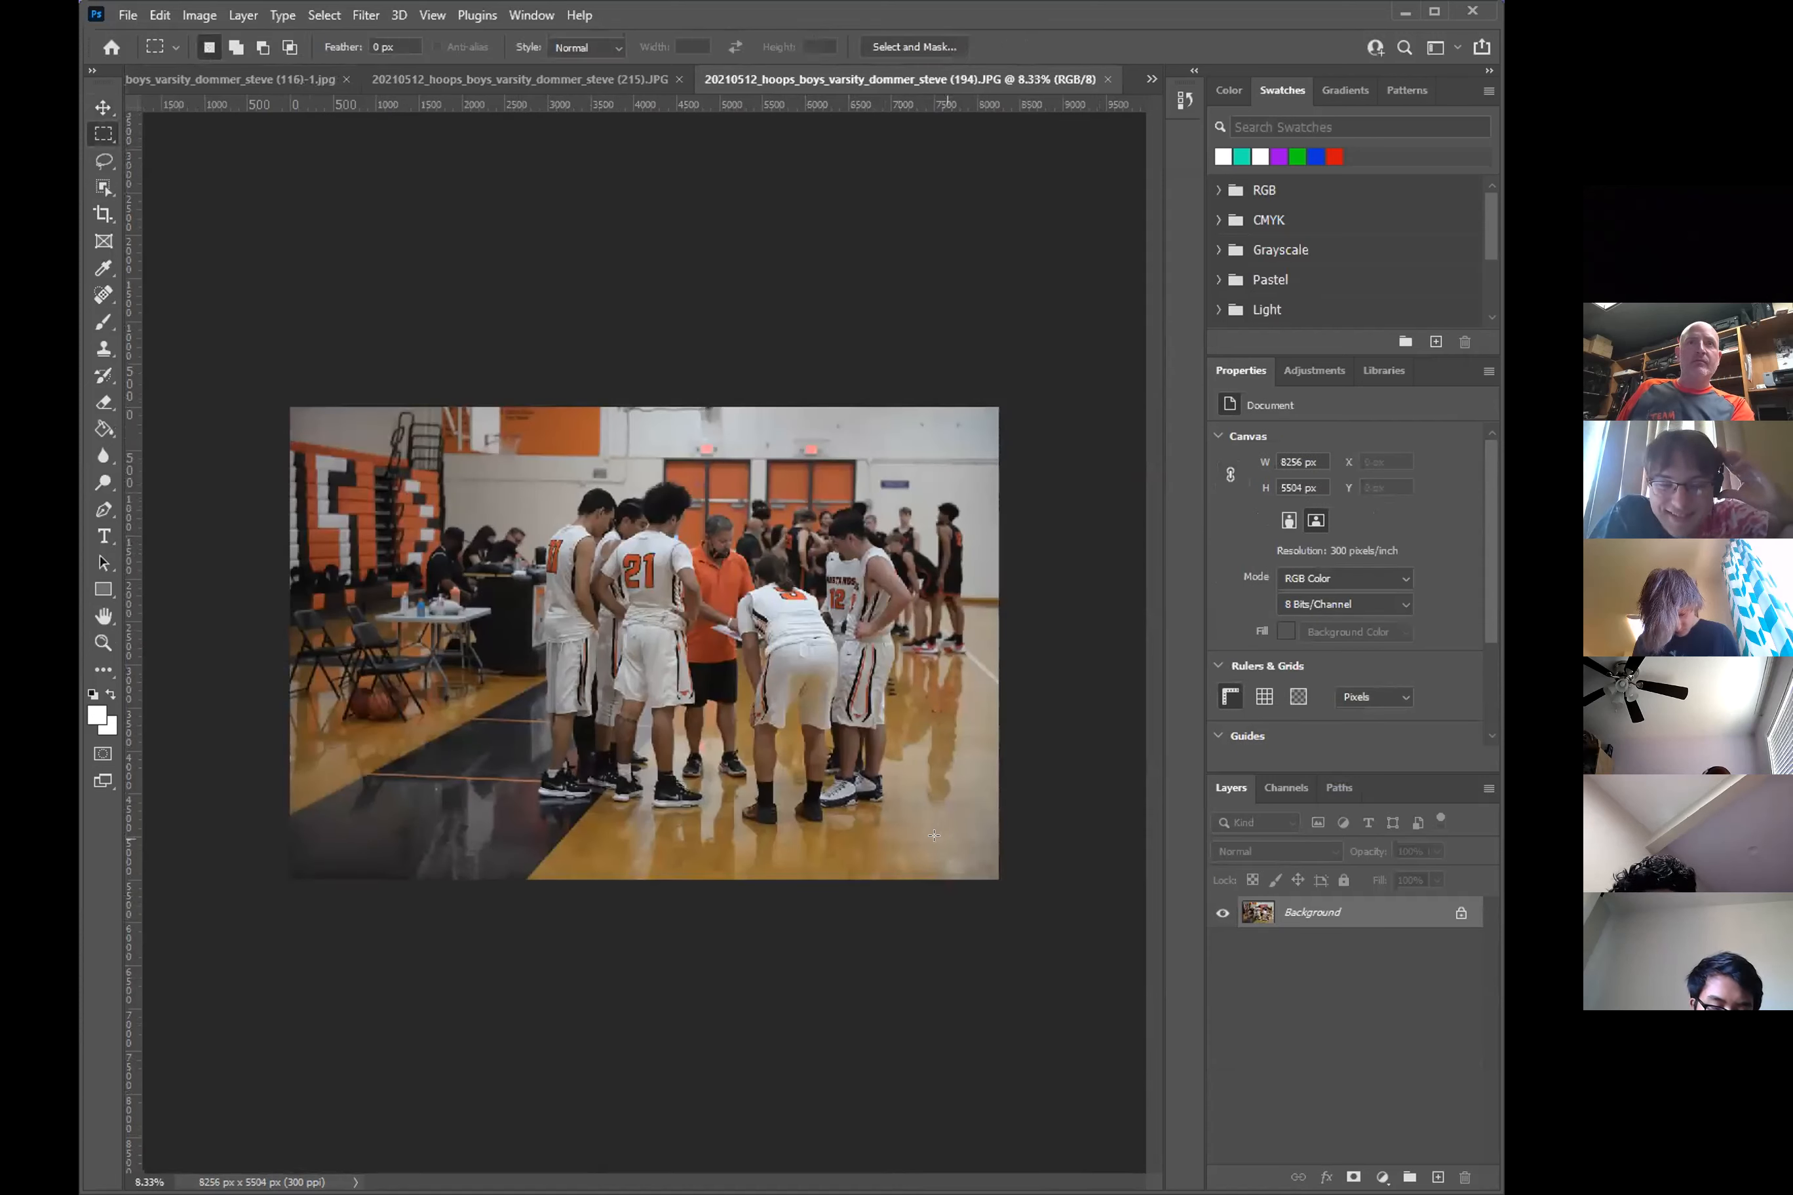
pyautogui.moveTo(942, 845); pyautogui.dragTo(493, 452)
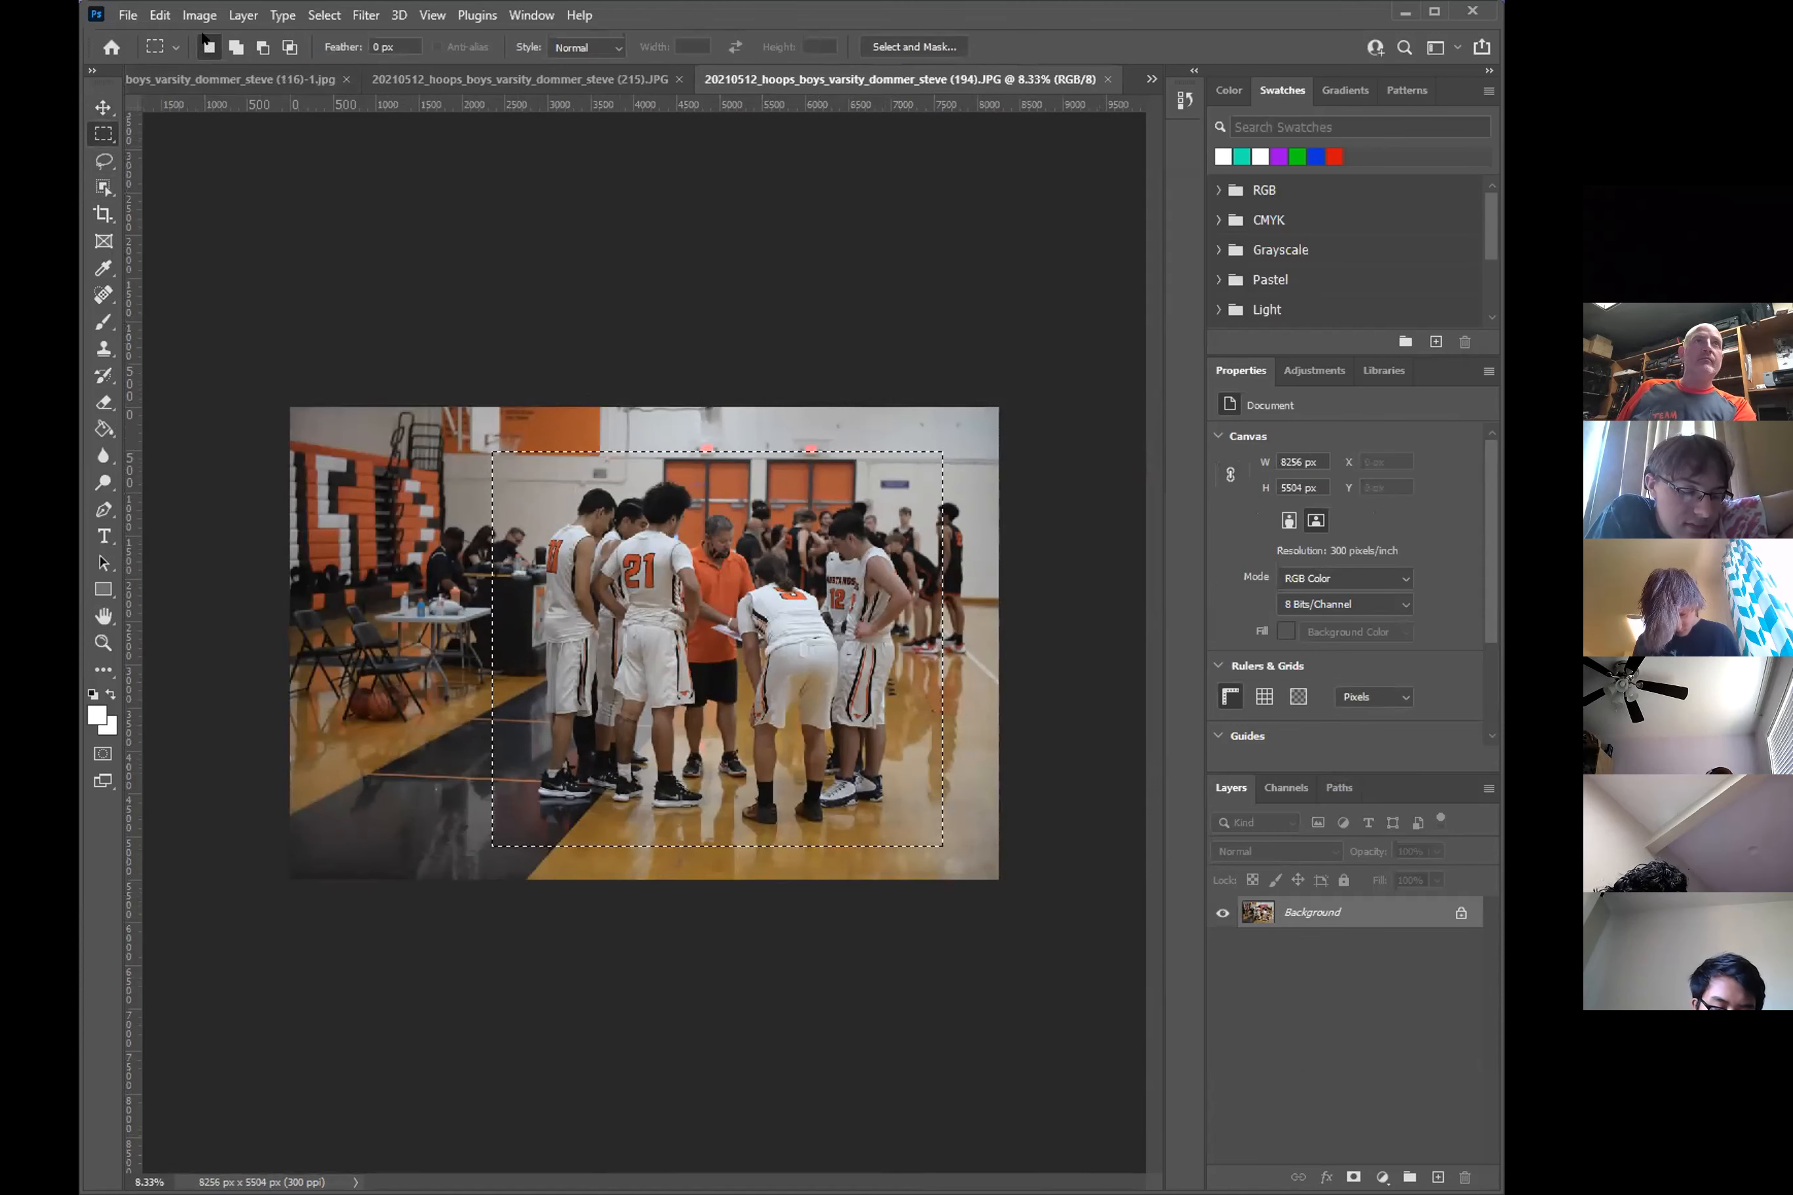
# - Try copying the selected huddle into another open document with the Move tool, and undo the copy placed in (116)-1.jpg
pyautogui.click(103, 108)
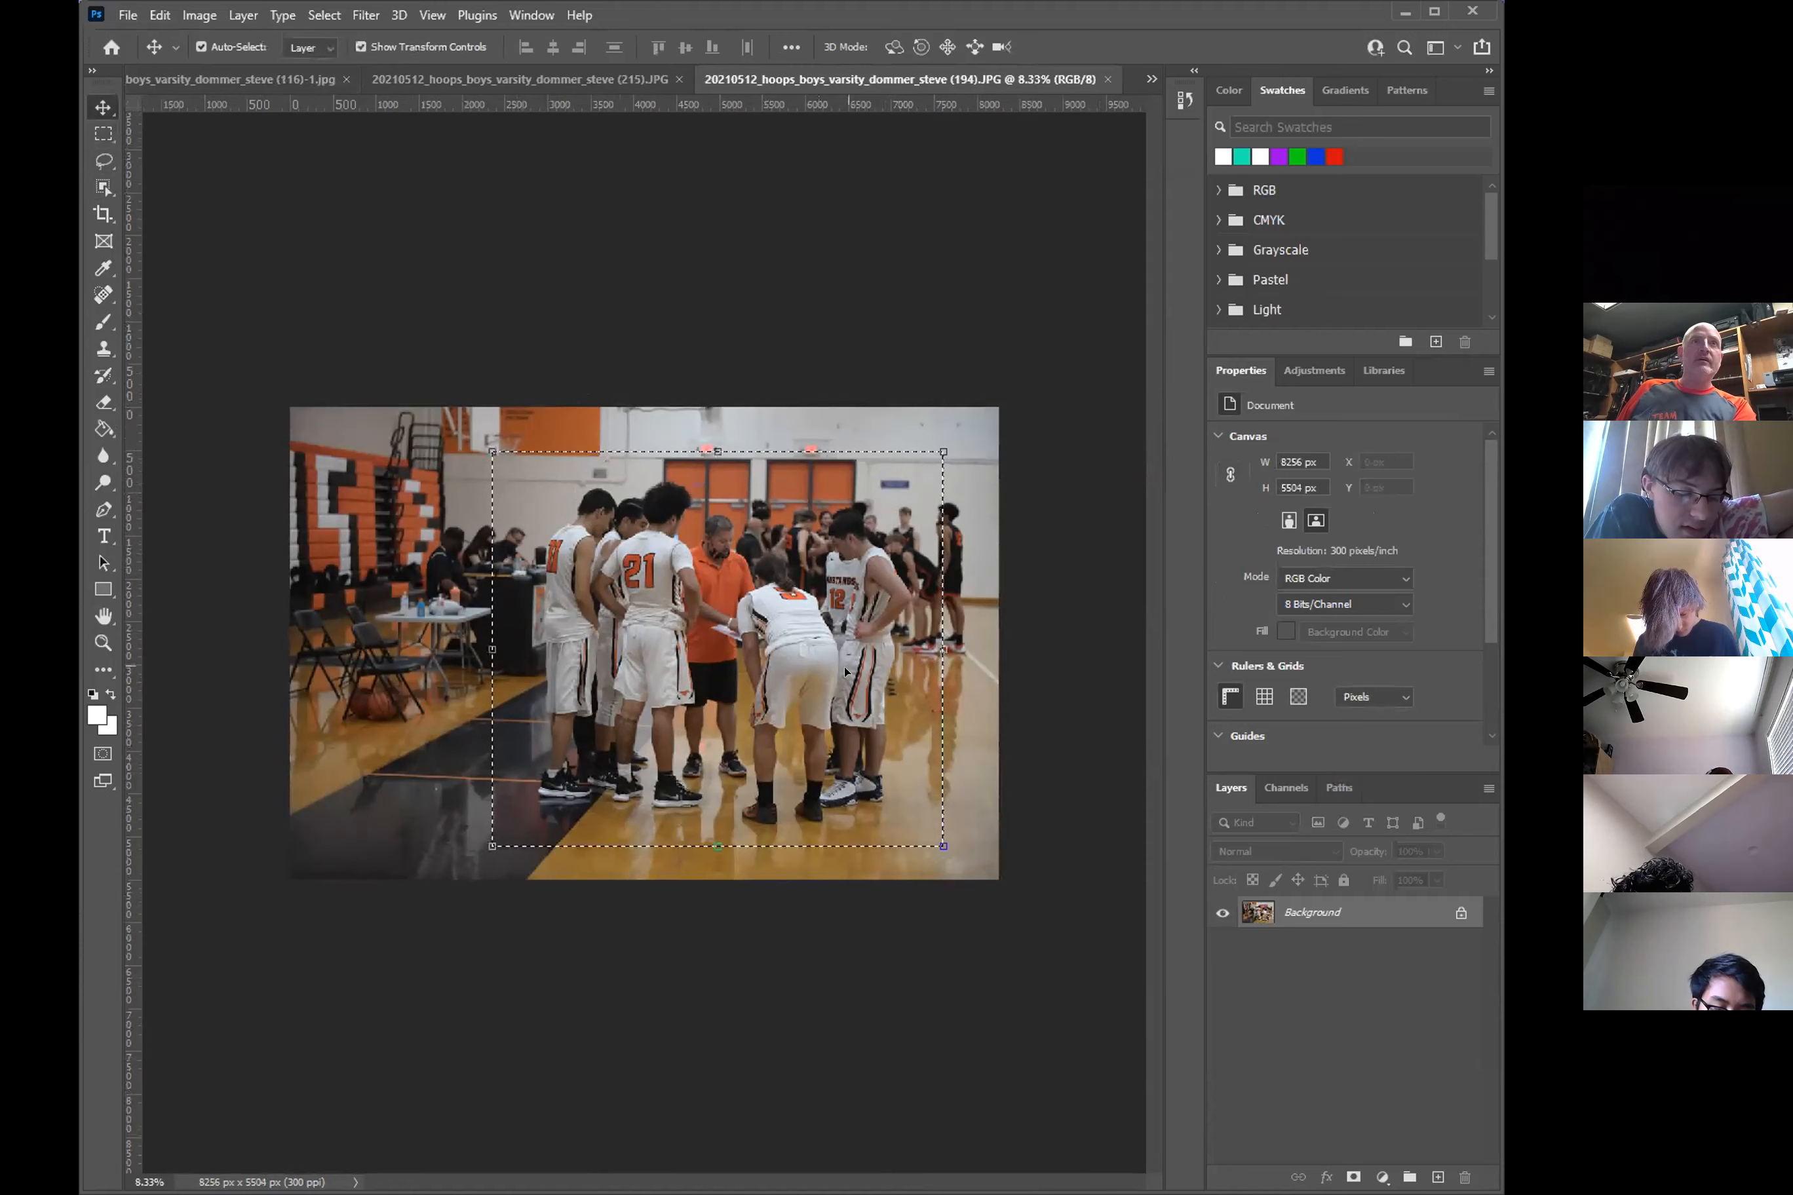
pyautogui.moveTo(771, 553); pyautogui.dragTo(284, 79)
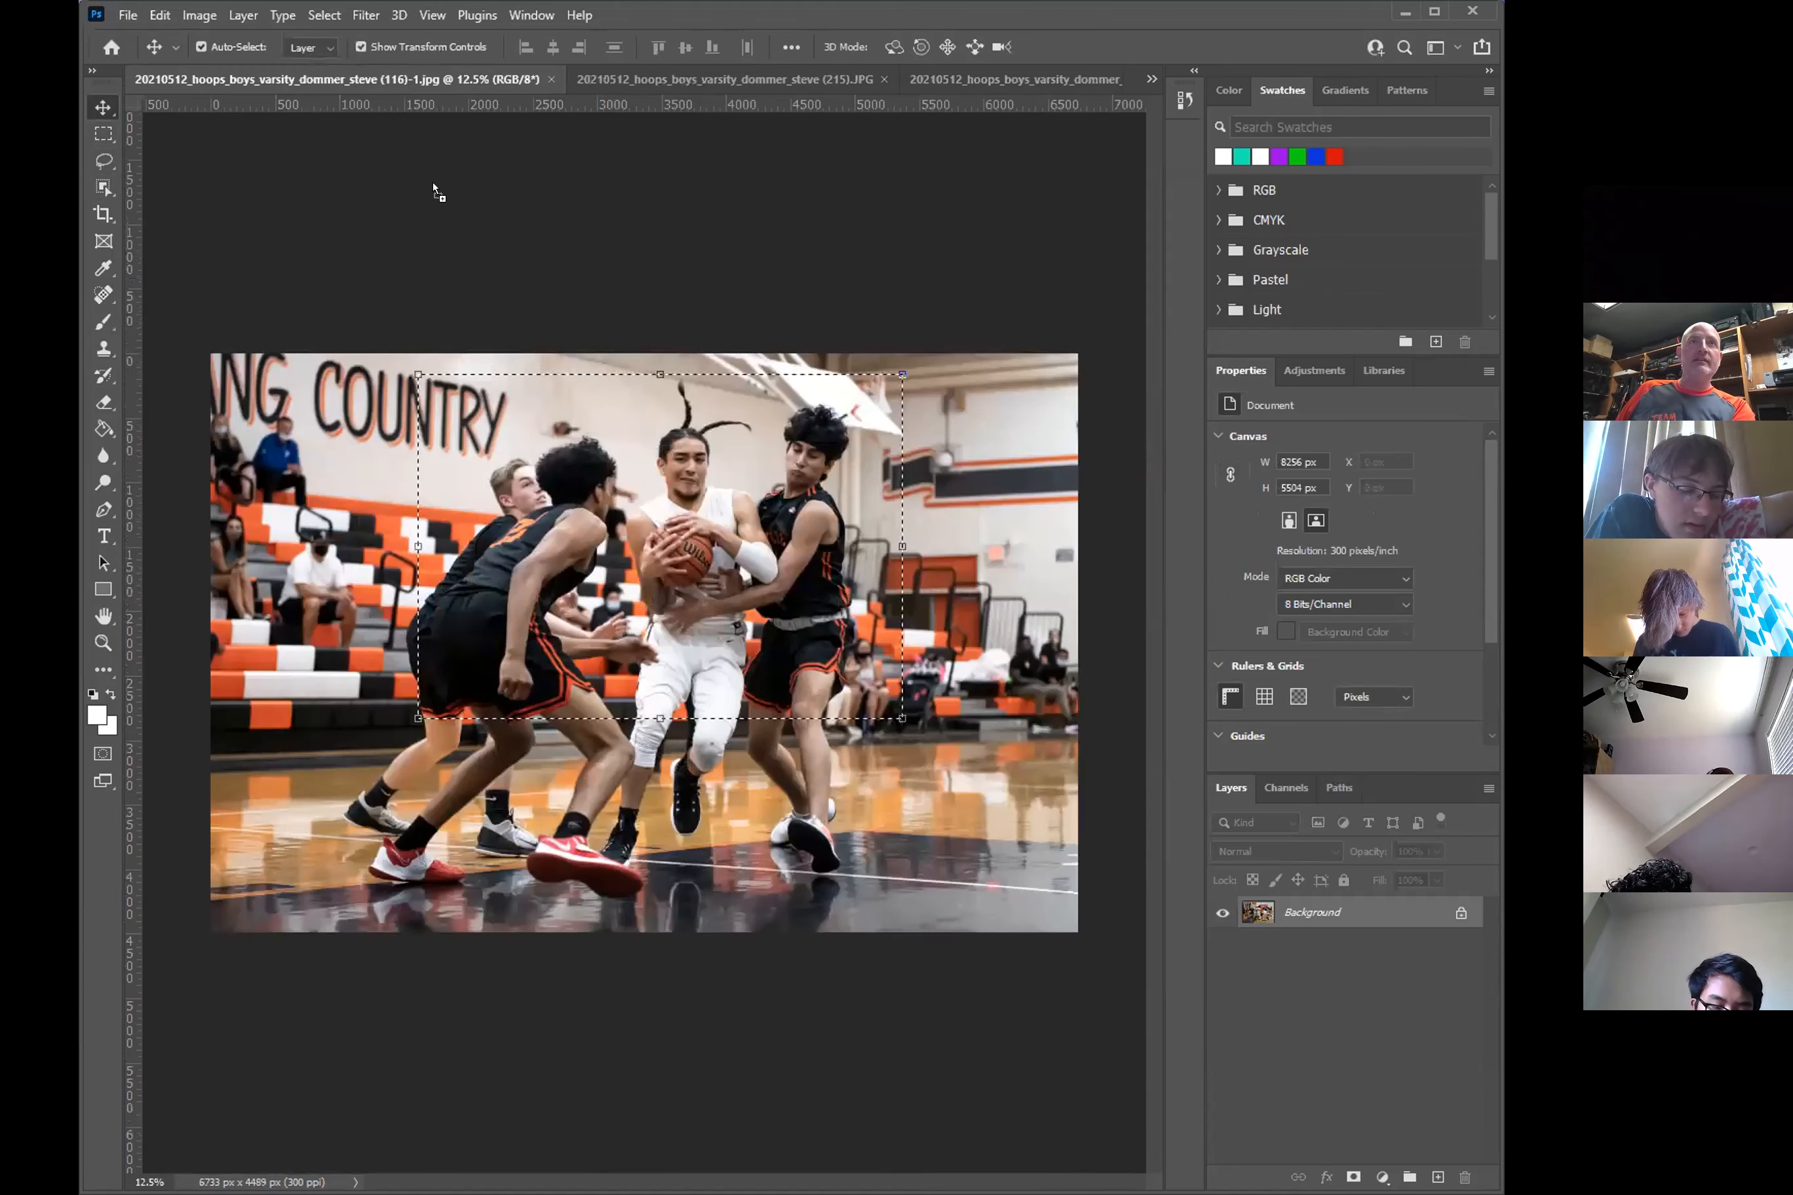
pyautogui.moveTo(821, 779); pyautogui.dragTo(824, 806)
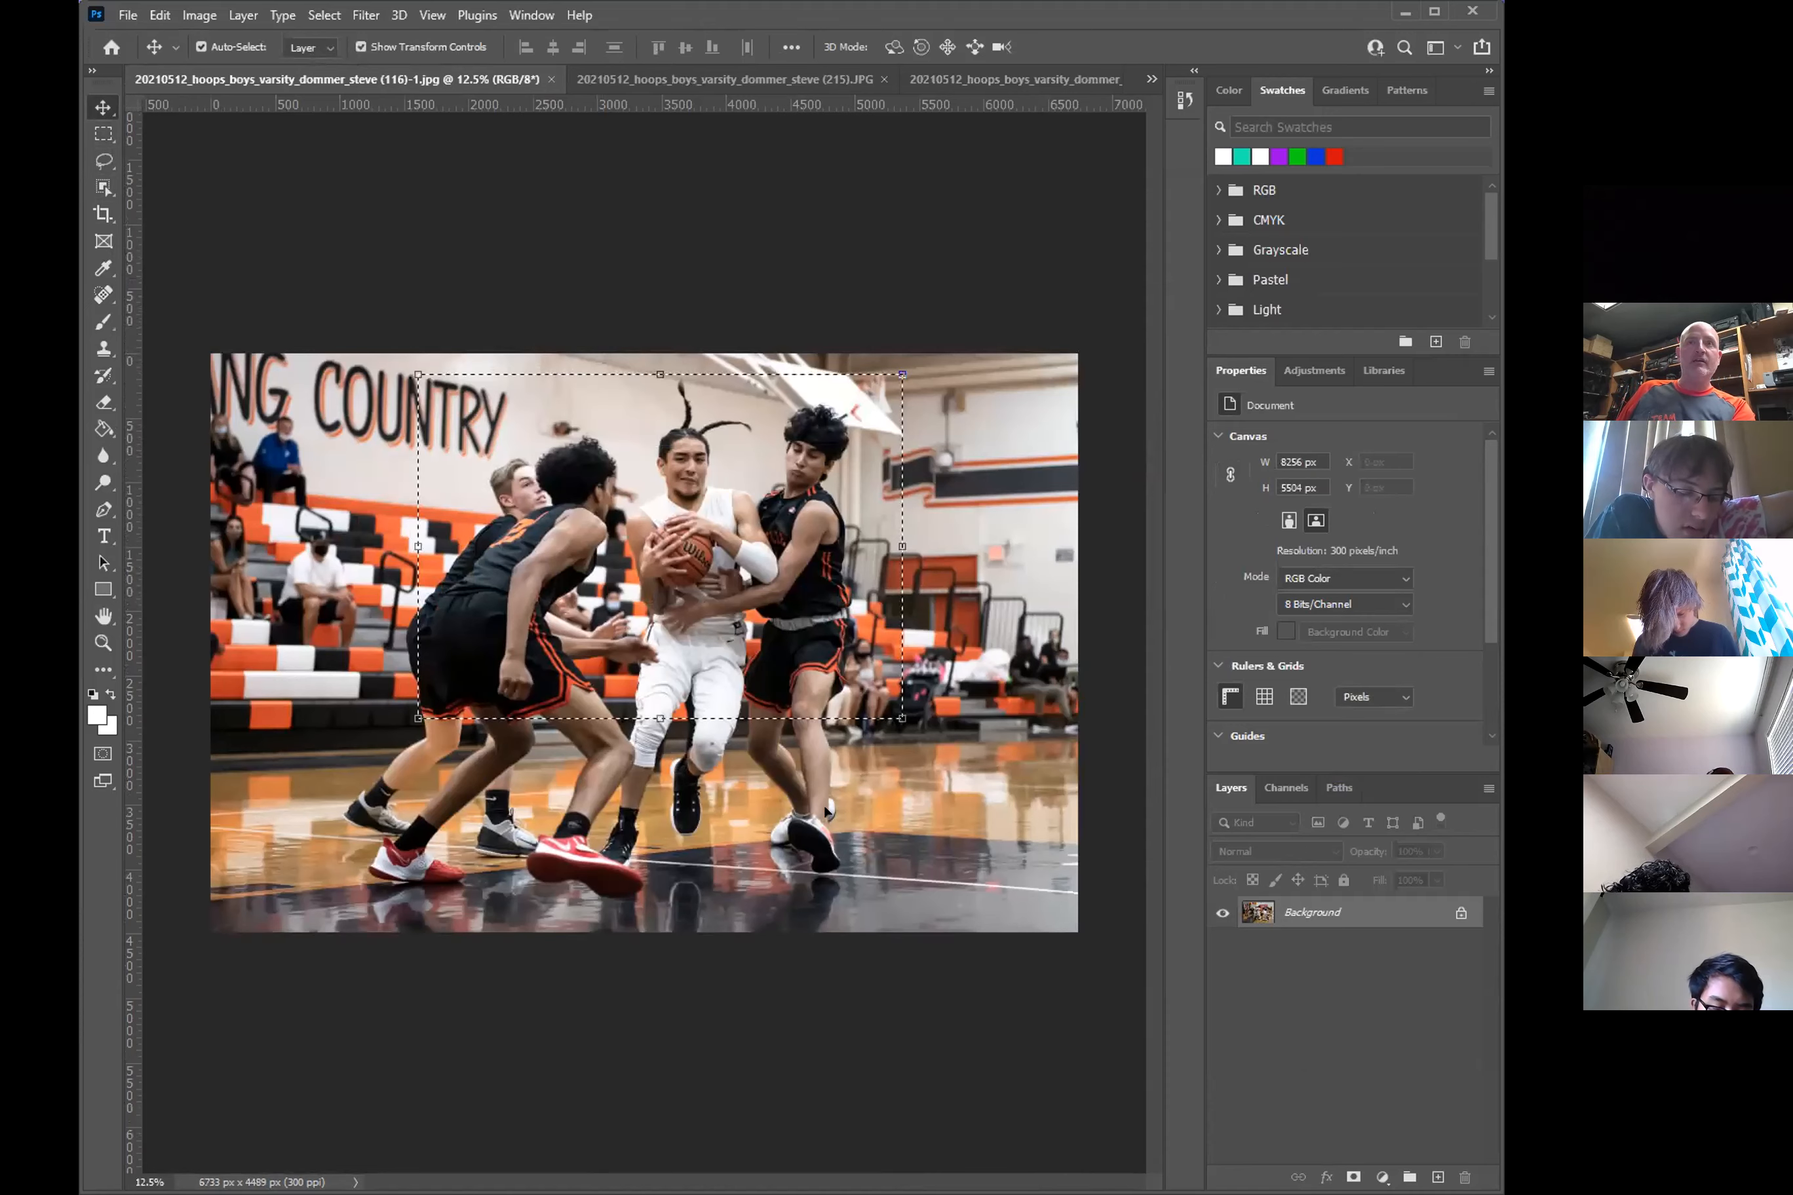
pyautogui.click(1218, 480)
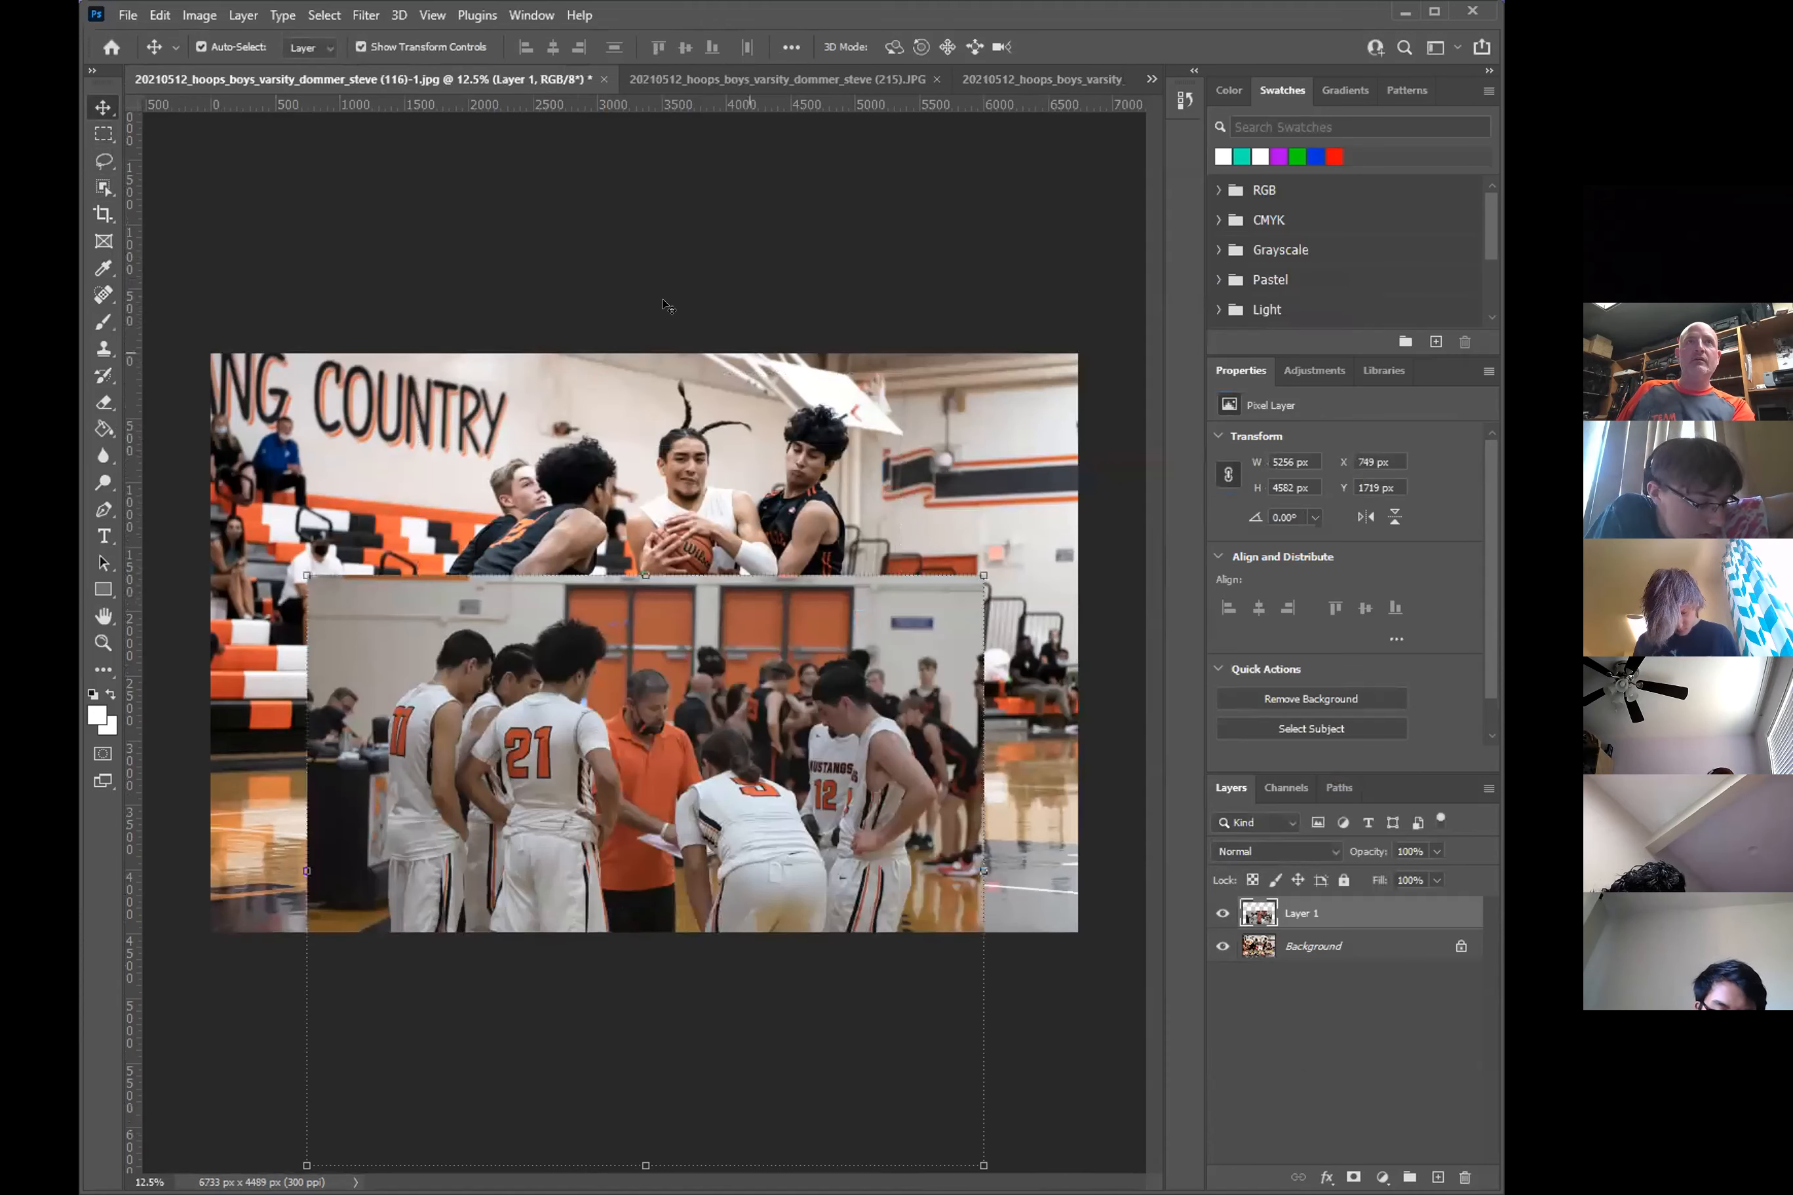
pyautogui.press('ctrl')
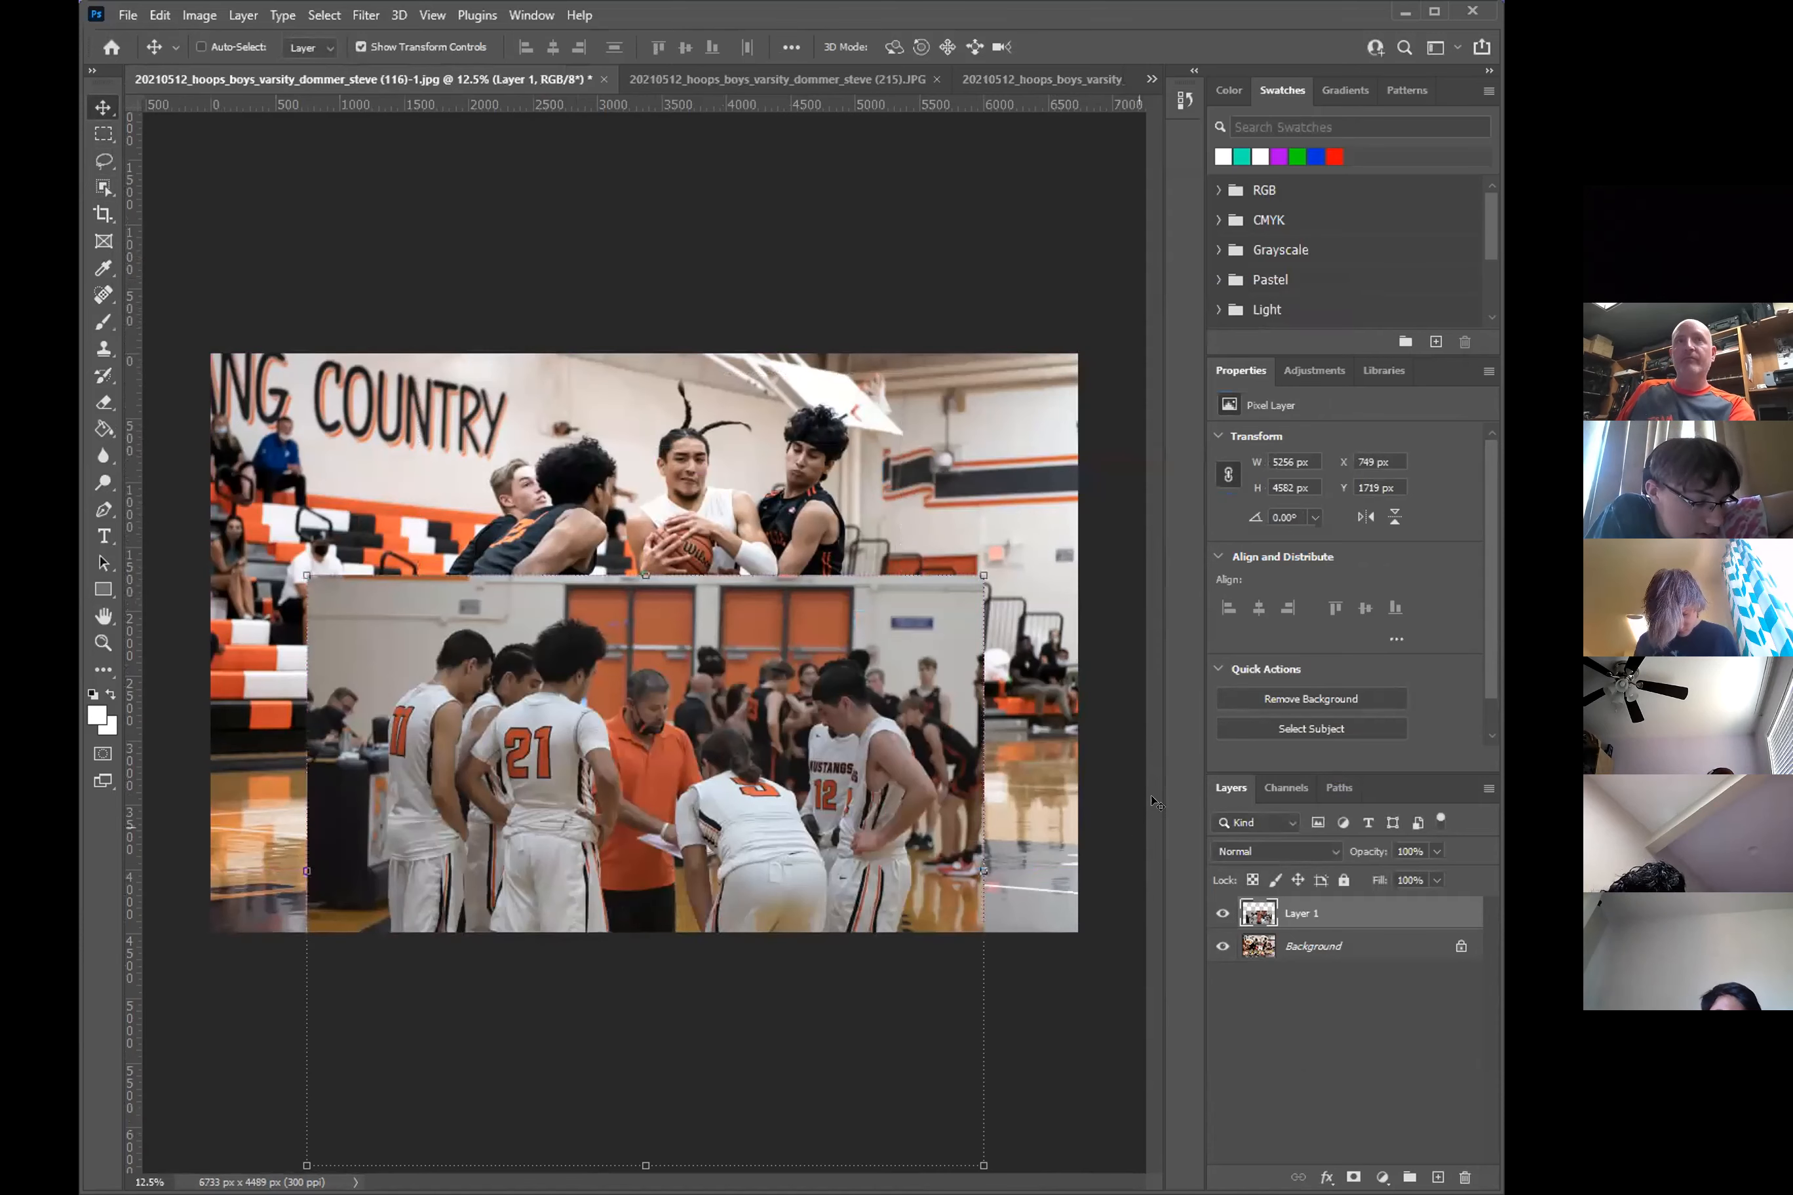
pyautogui.hotkey('ctrl', 'z')
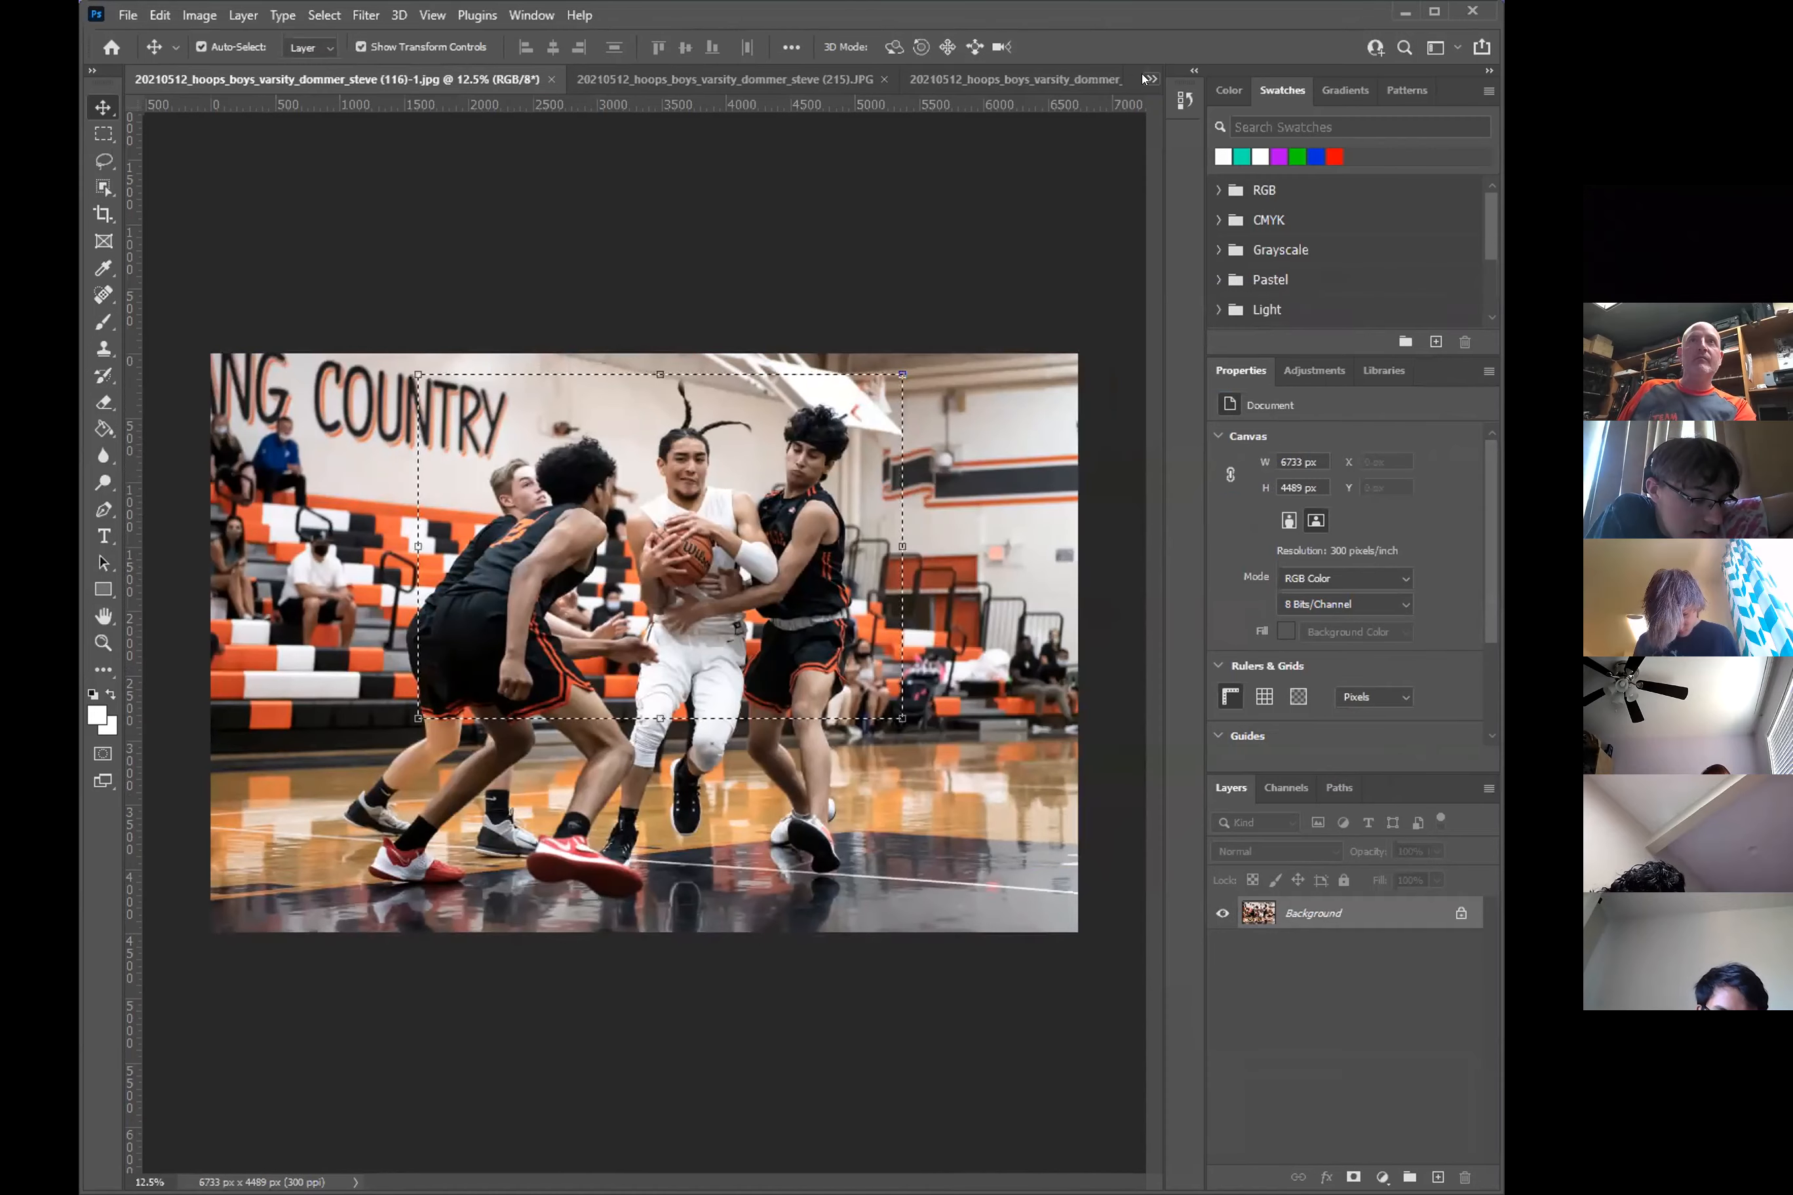
# - Switch back to the Untitled-1 mashup document
pyautogui.click(1143, 78)
pyautogui.click(1176, 80)
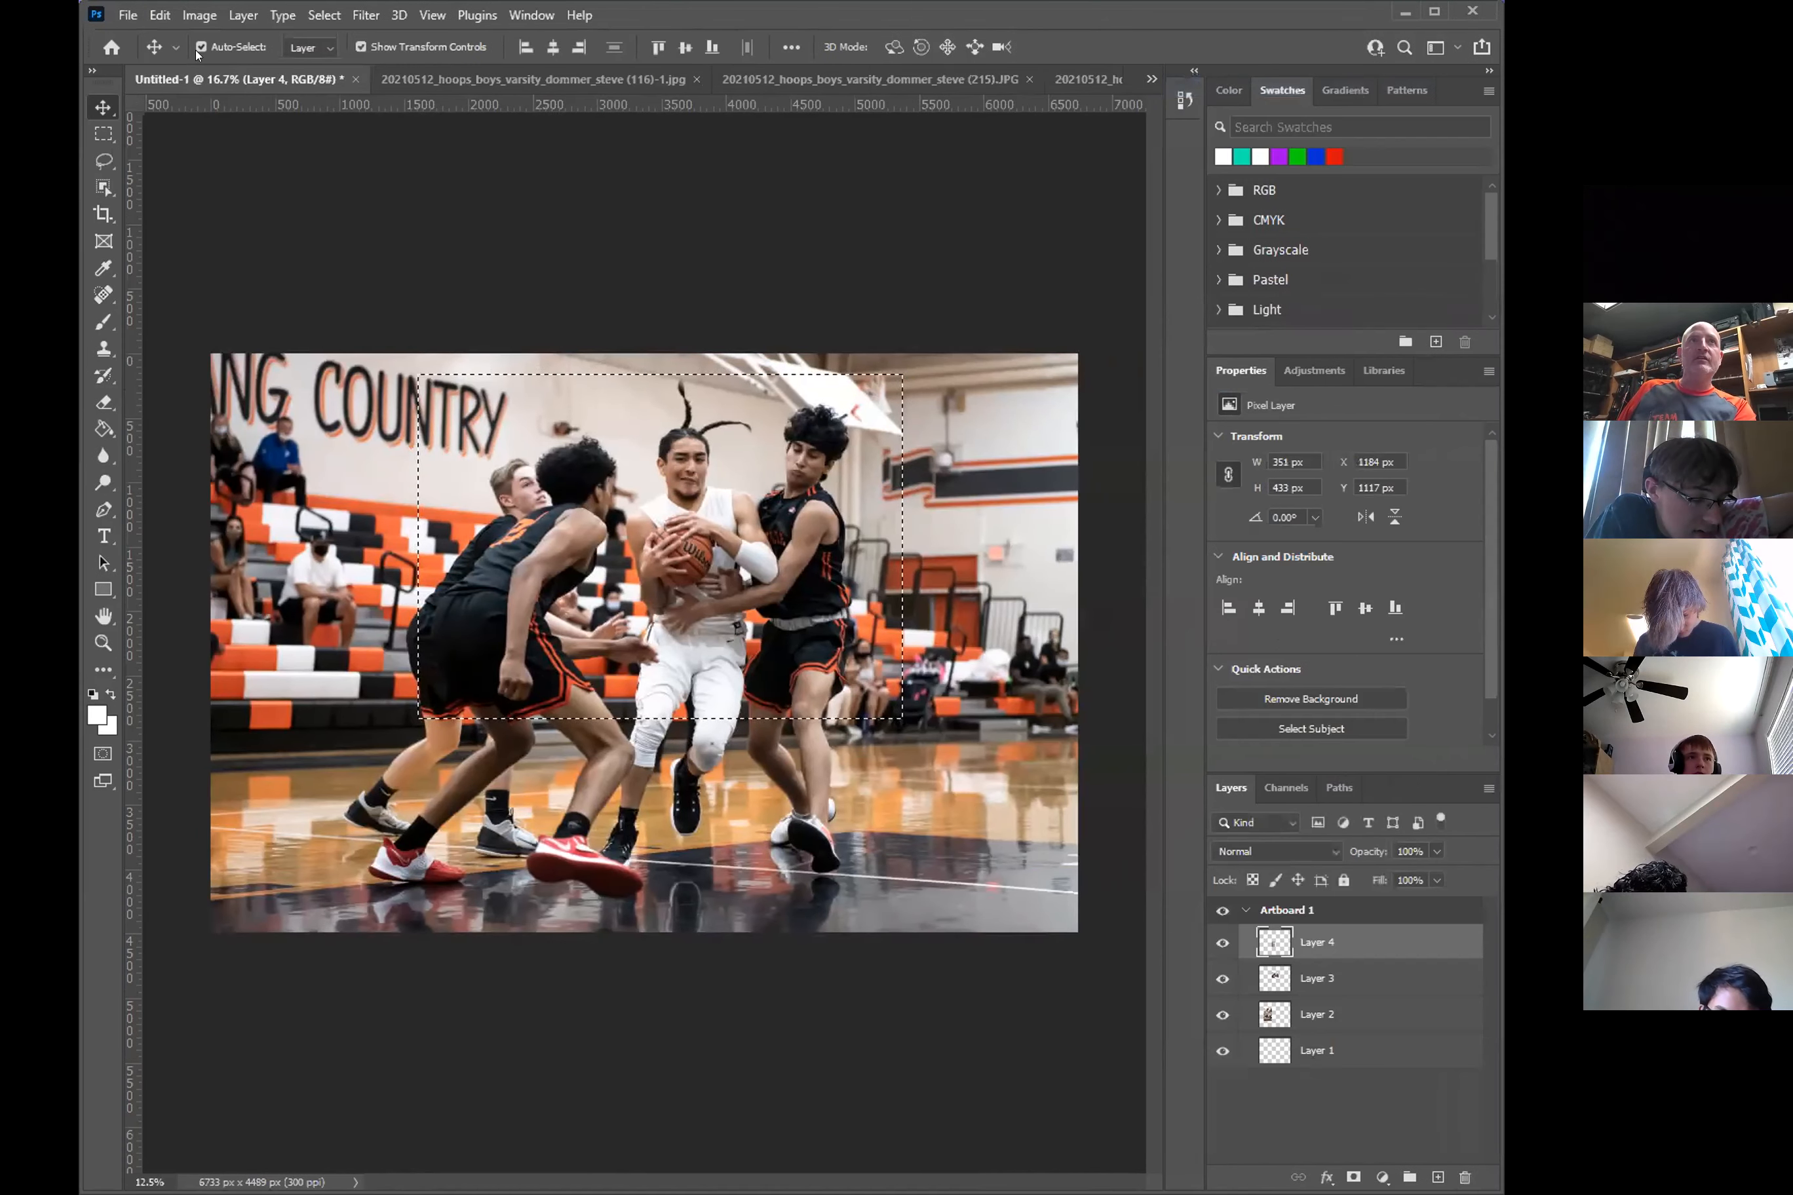
# - Copy the selected huddle from the (194).JPG photo into the Untitled-1 mashup as a new layer
pyautogui.click(1088, 78)
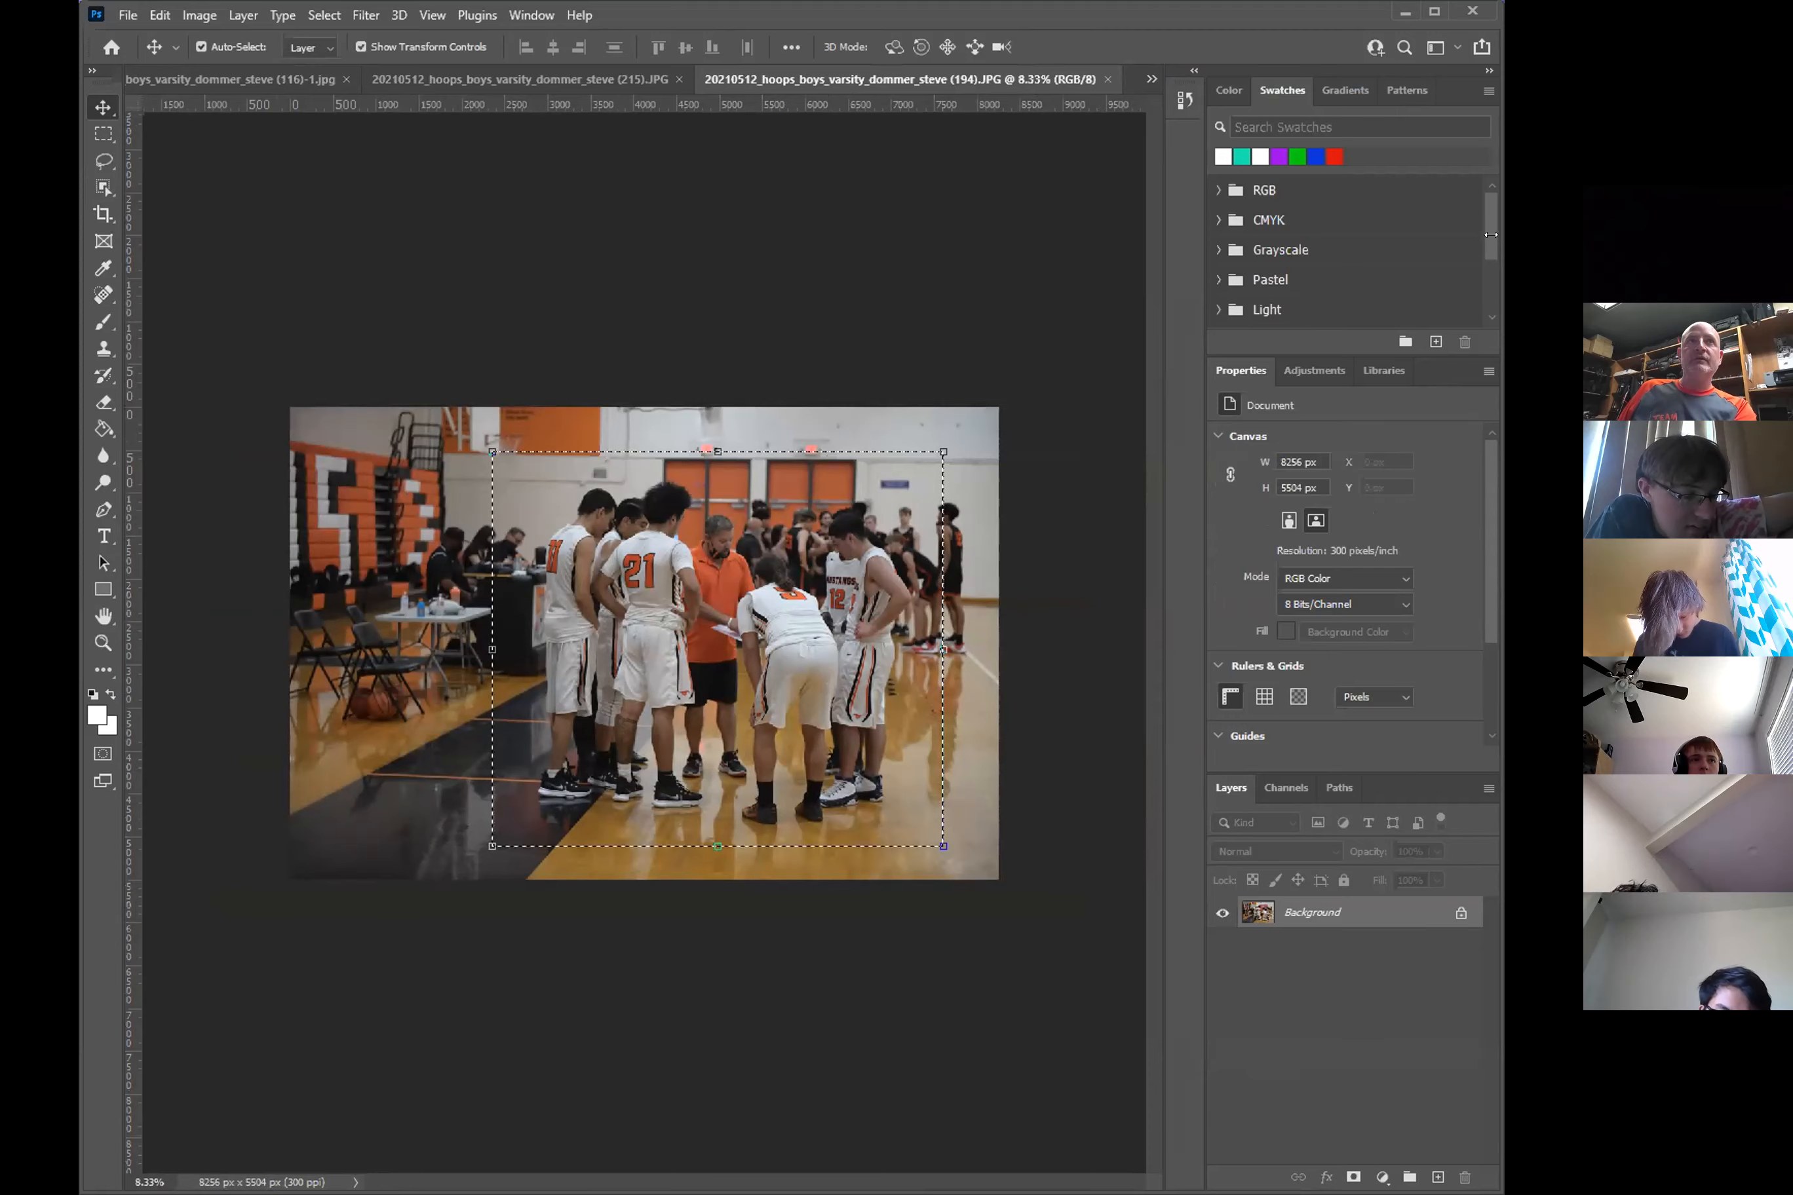
pyautogui.moveTo(1500, 238); pyautogui.dragTo(1792, 237)
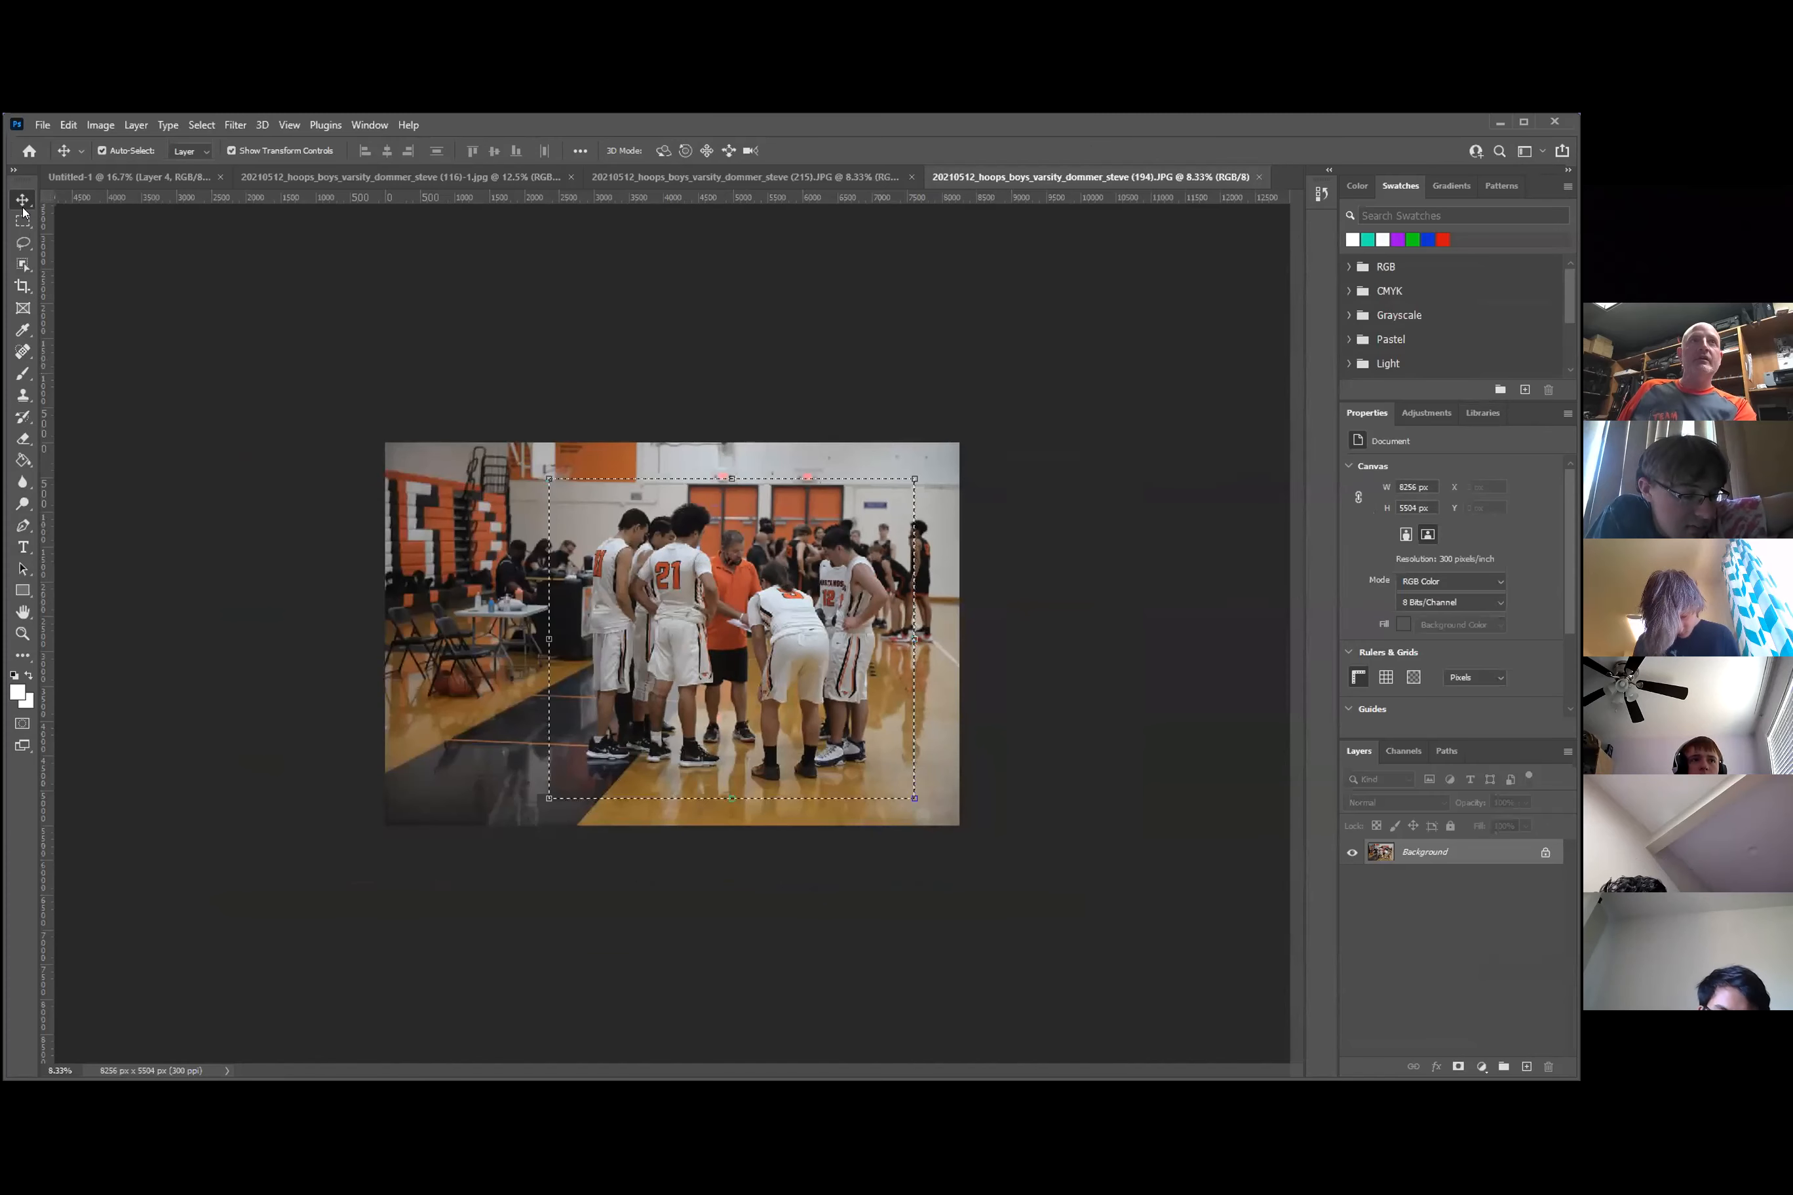
pyautogui.moveTo(621, 568); pyautogui.dragTo(748, 741)
pyautogui.moveTo(591, 550); pyautogui.dragTo(1080, 853)
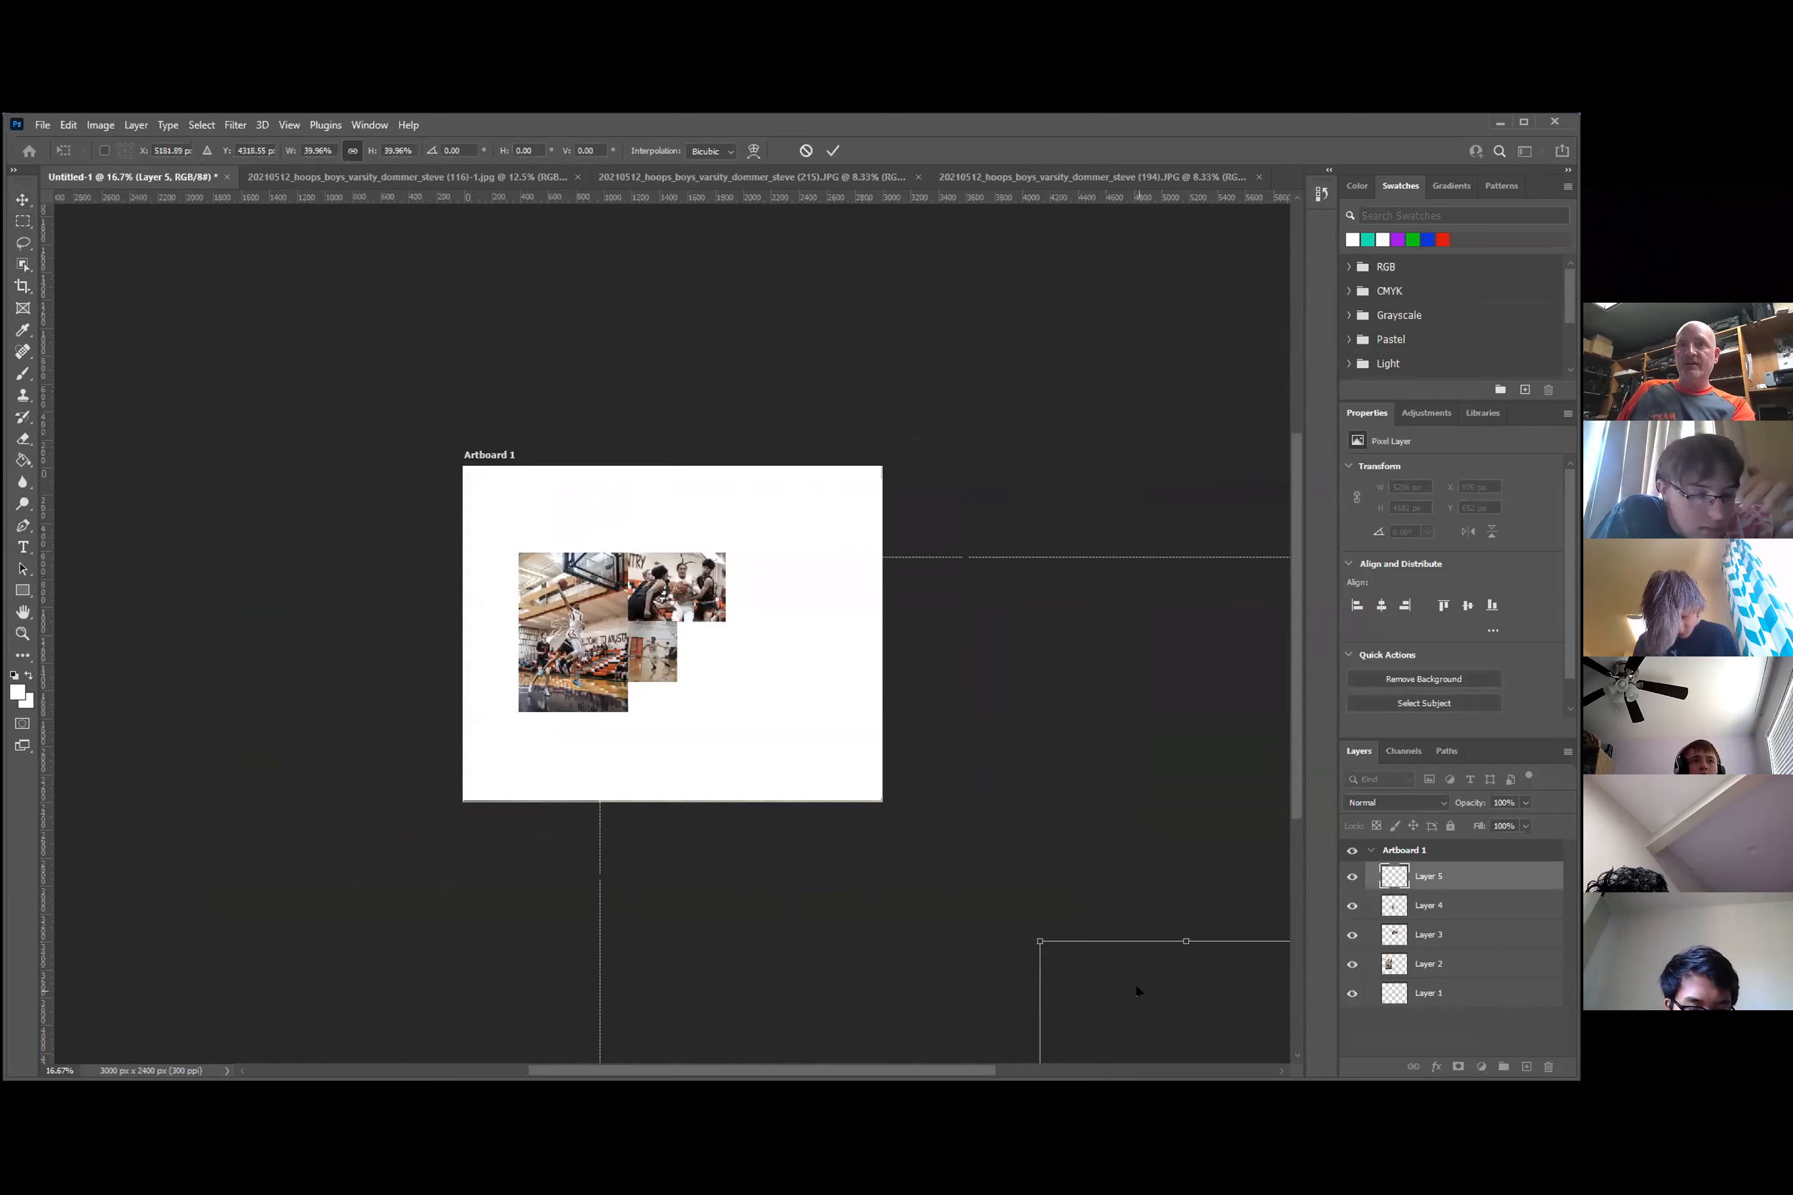
# - Scale the huddle to about 401 × 349 px, fitting it between the artboard's left edge and the dunk photo, and deselect it
pyautogui.moveTo(1136, 991); pyautogui.dragTo(701, 603)
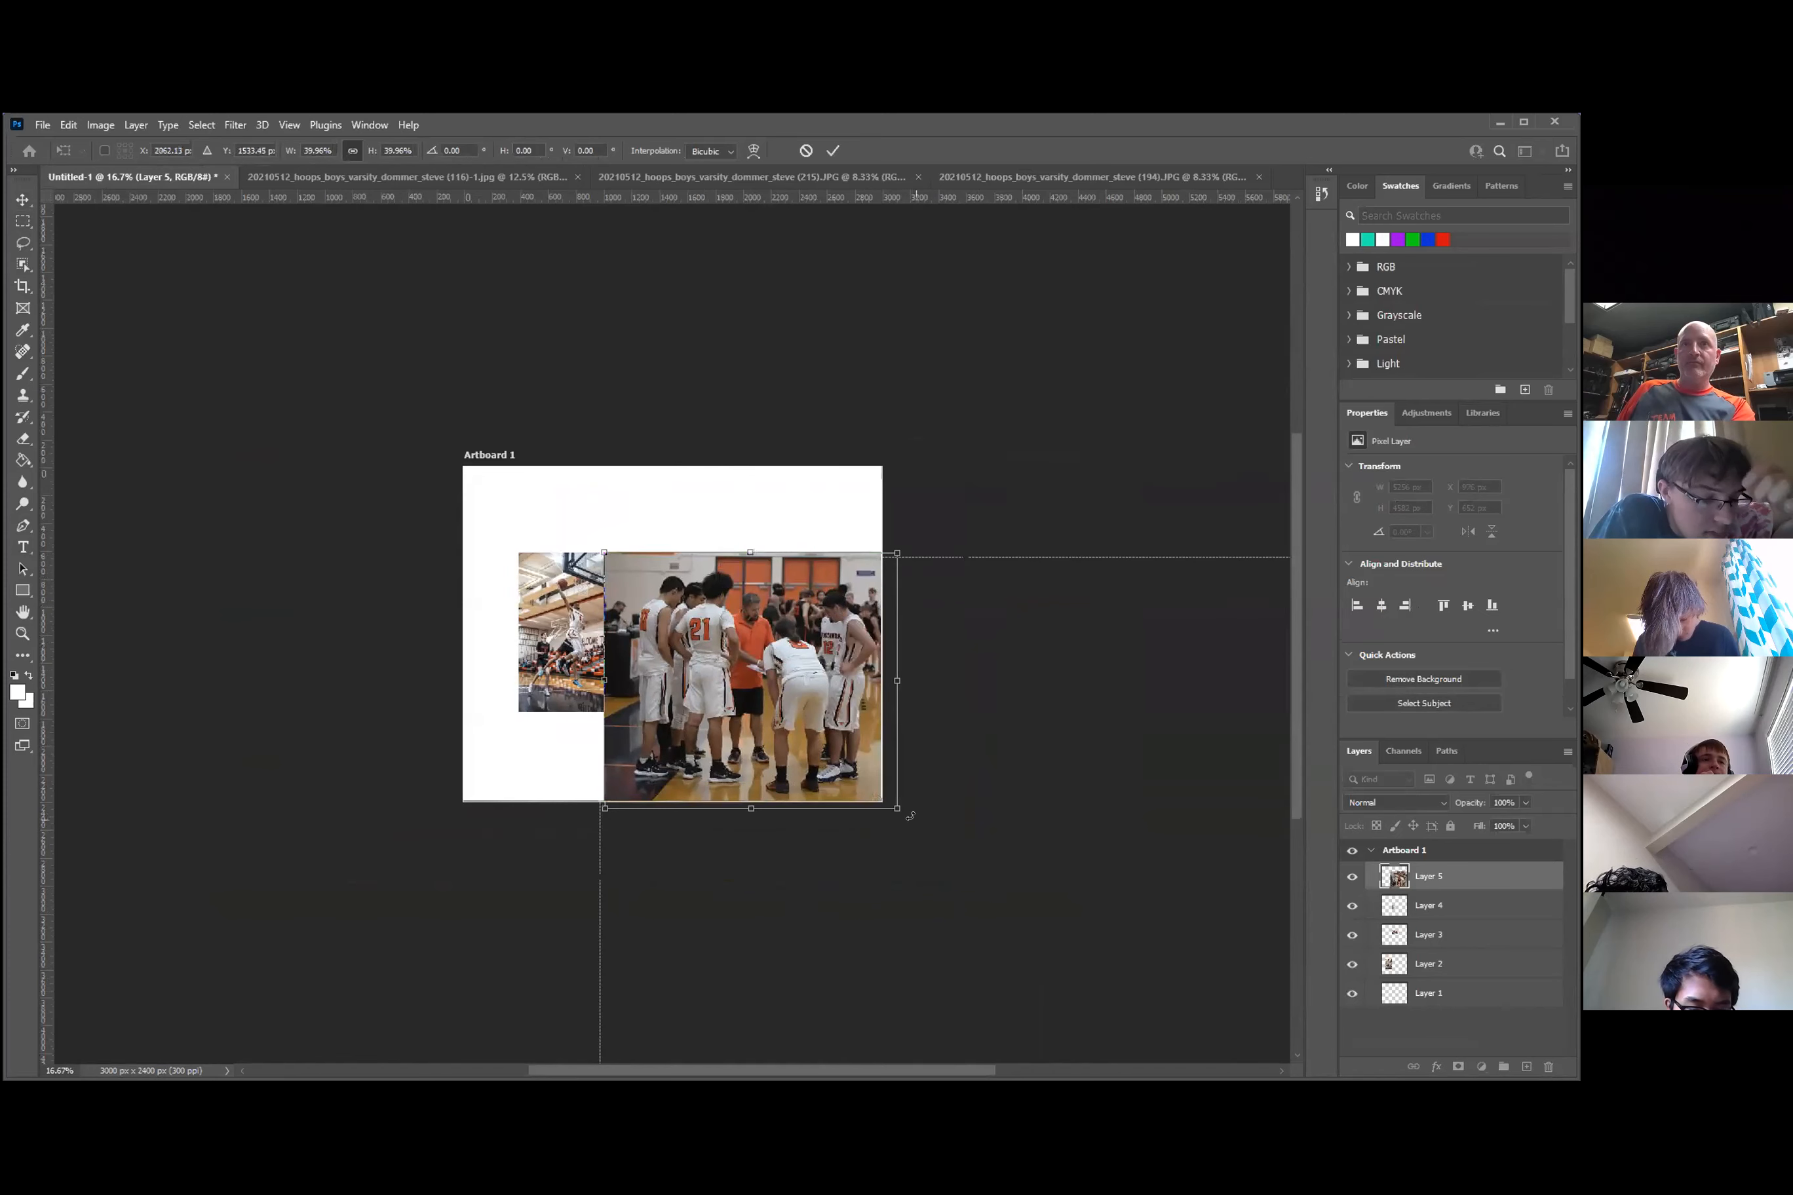
pyautogui.moveTo(897, 809); pyautogui.dragTo(497, 658)
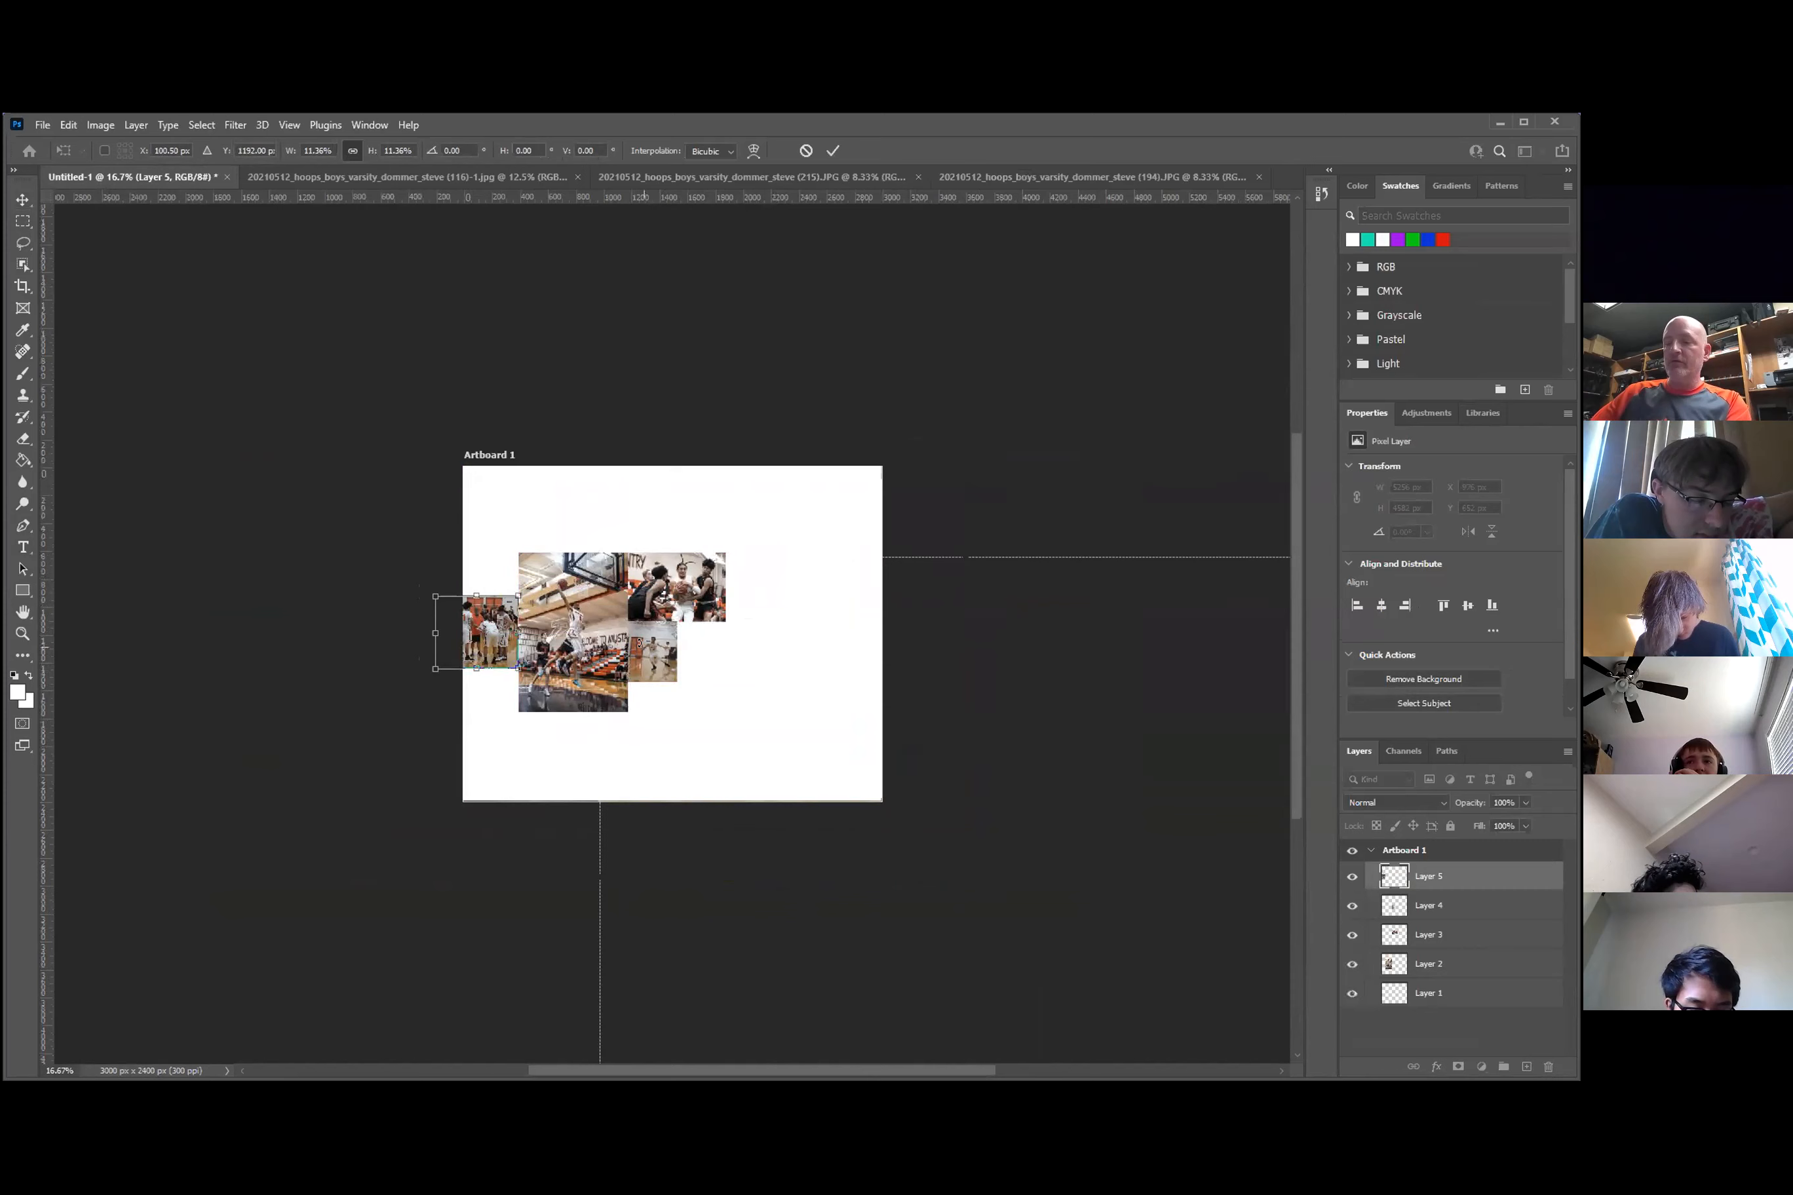
pyautogui.hotkey('ctrl', '+')
pyautogui.hotkey('ctrl', '+')
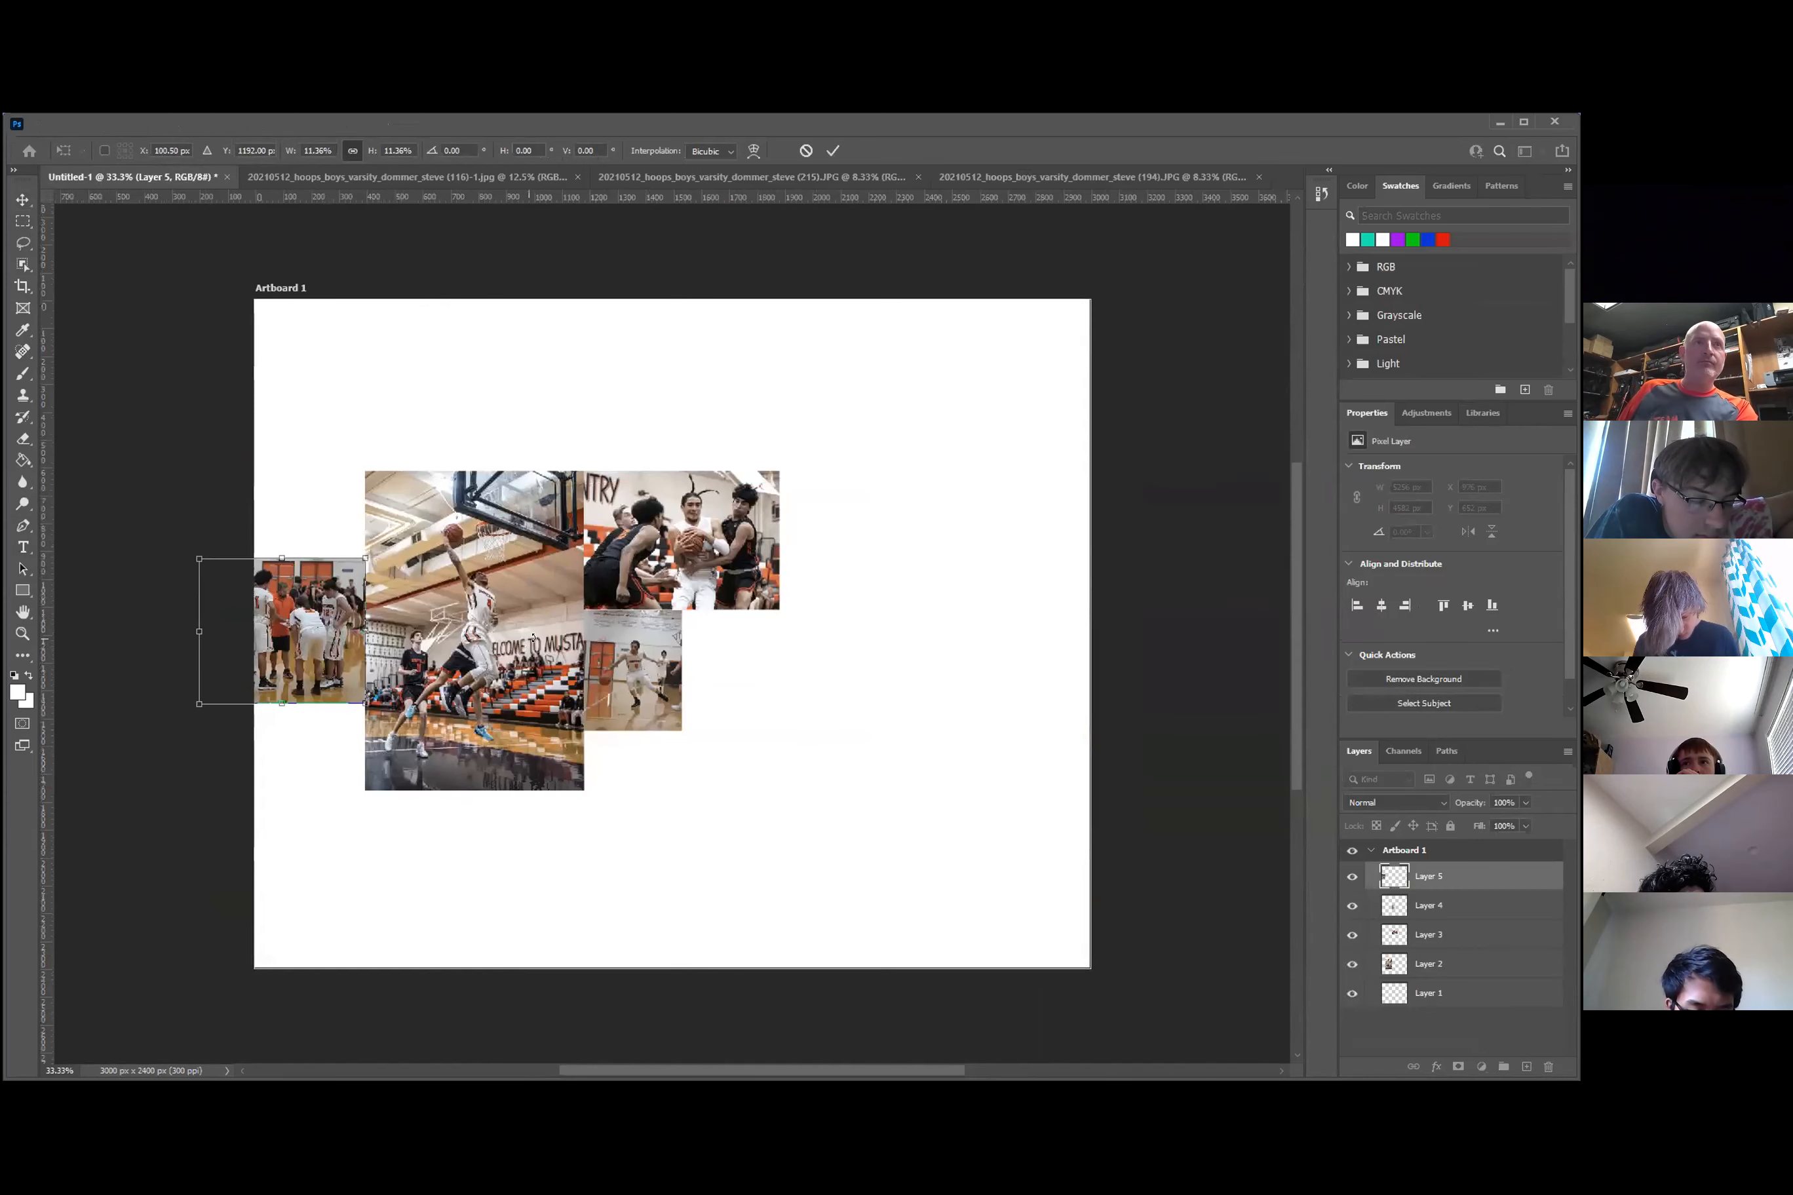
pyautogui.moveTo(197, 702); pyautogui.dragTo(262, 671)
pyautogui.press('Return')
pyautogui.click(452, 380)
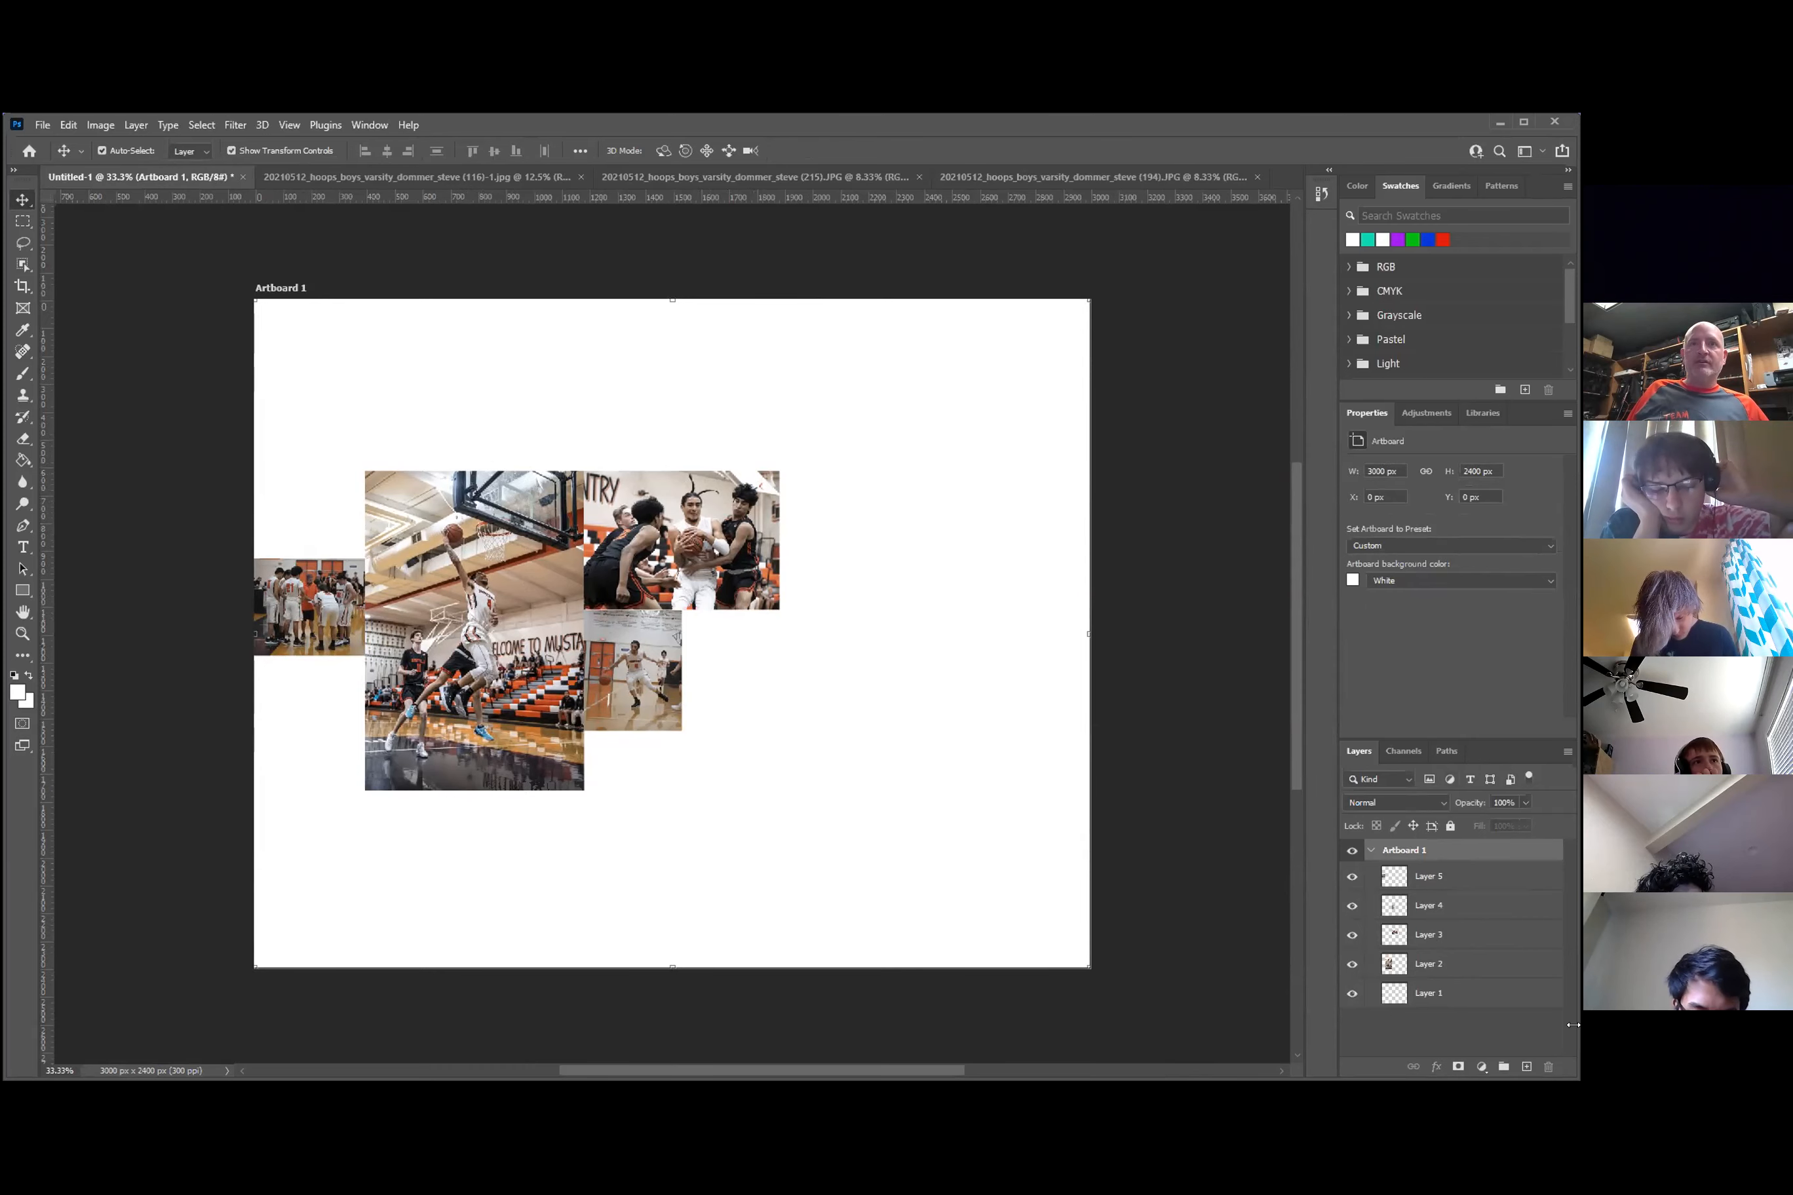
# - Toggle the visibility of Layers 5 to 1 one at a time to identify which photo each layer holds
pyautogui.moveTo(1573, 1025); pyautogui.dragTo(1184, 1035)
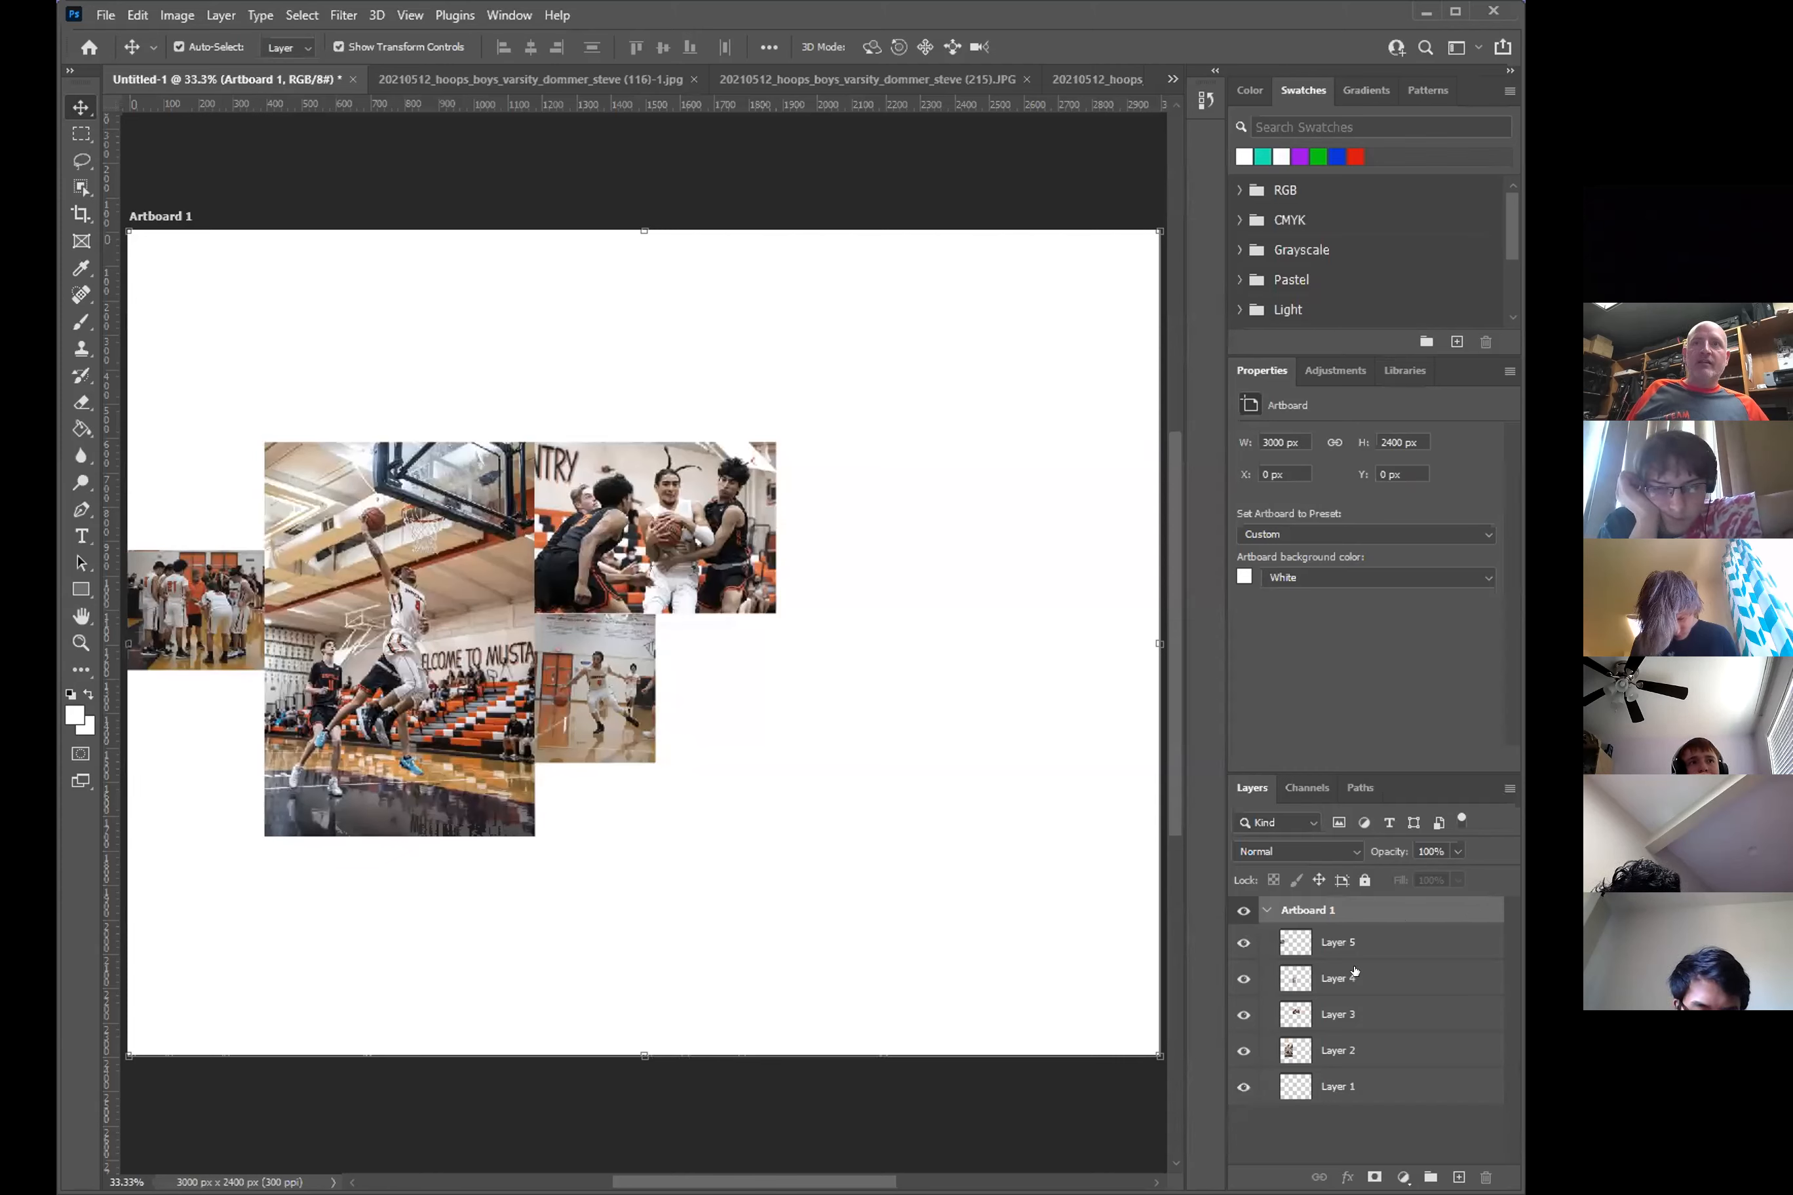
pyautogui.click(1244, 941)
pyautogui.click(1244, 942)
pyautogui.click(1241, 978)
pyautogui.click(1241, 977)
pyautogui.click(1240, 1015)
pyautogui.click(1239, 1015)
pyautogui.click(1240, 1051)
pyautogui.click(1239, 1050)
pyautogui.click(1240, 1086)
pyautogui.click(1240, 1086)
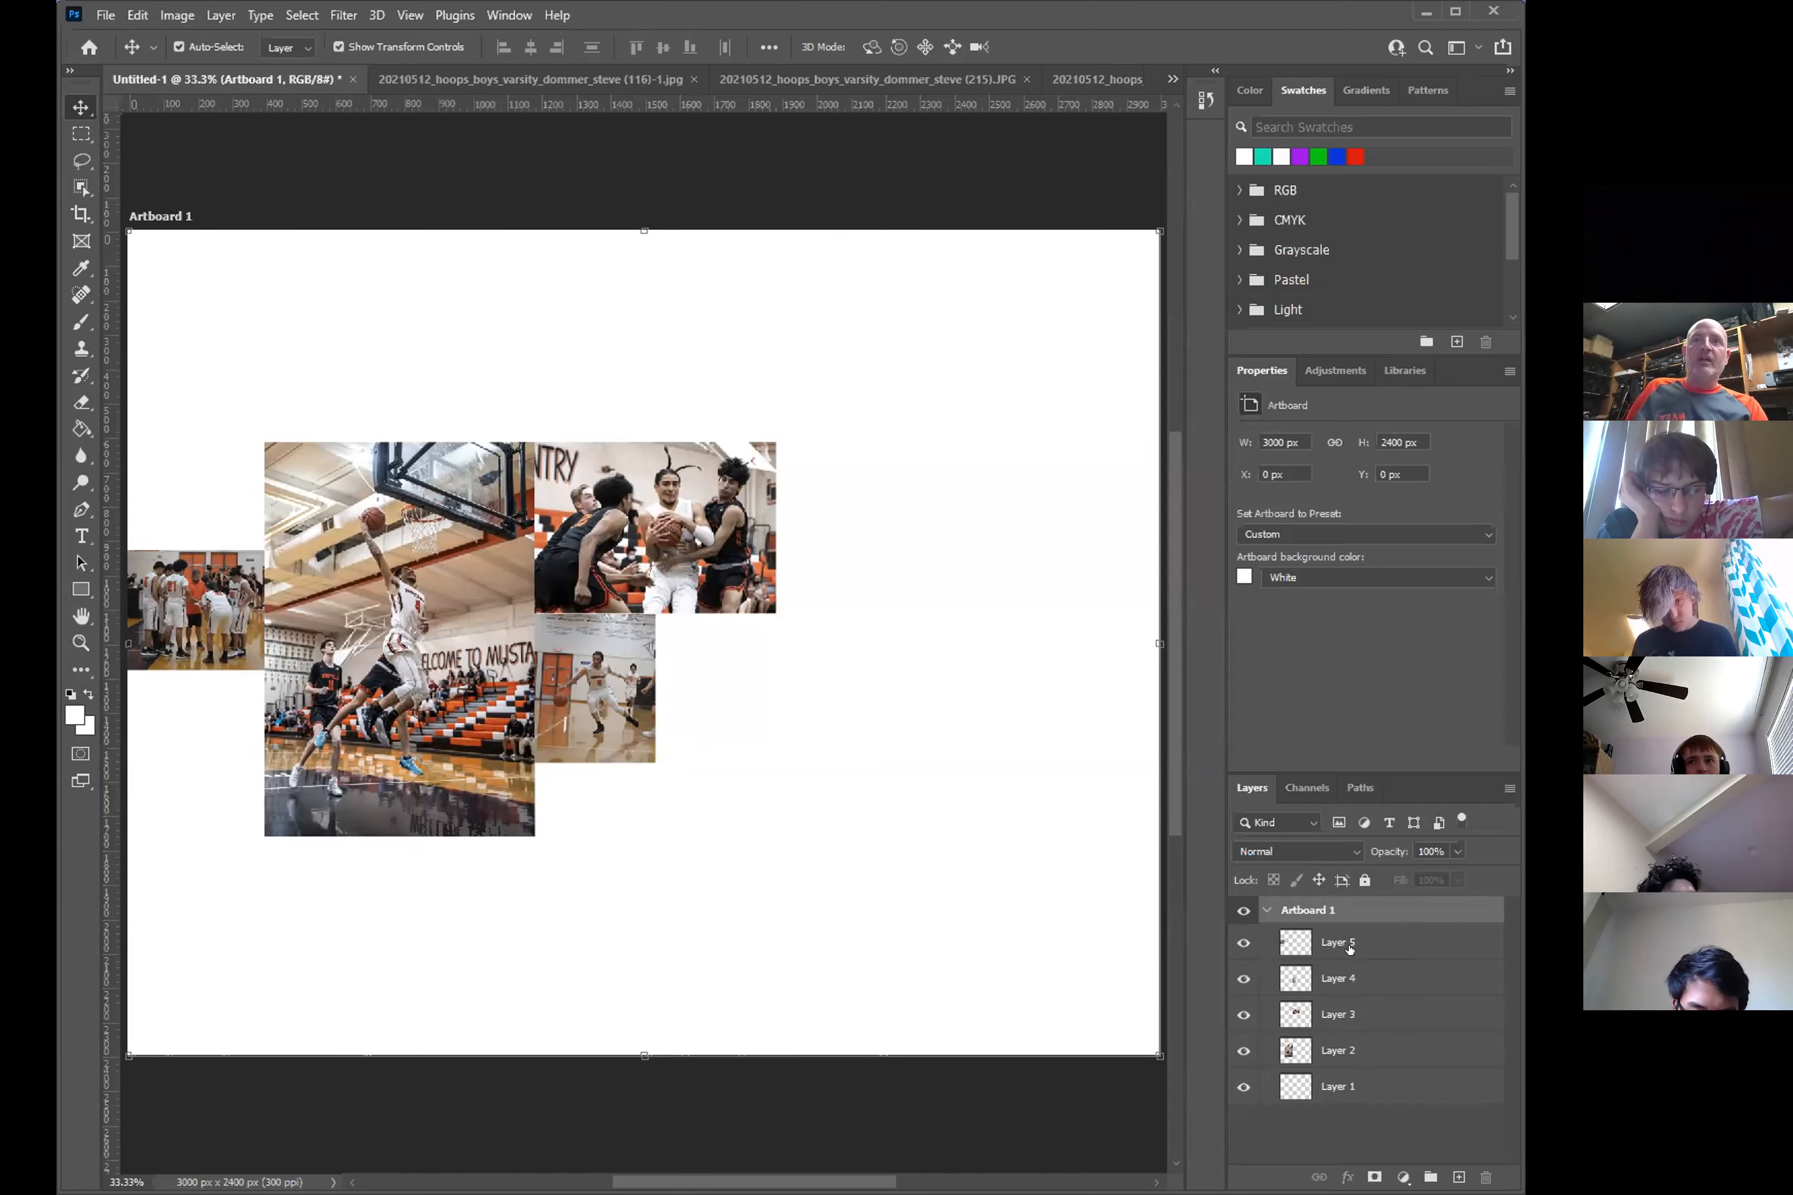
# - Add a new layer above Layer 5 and name it LINES 01
pyautogui.click(1454, 934)
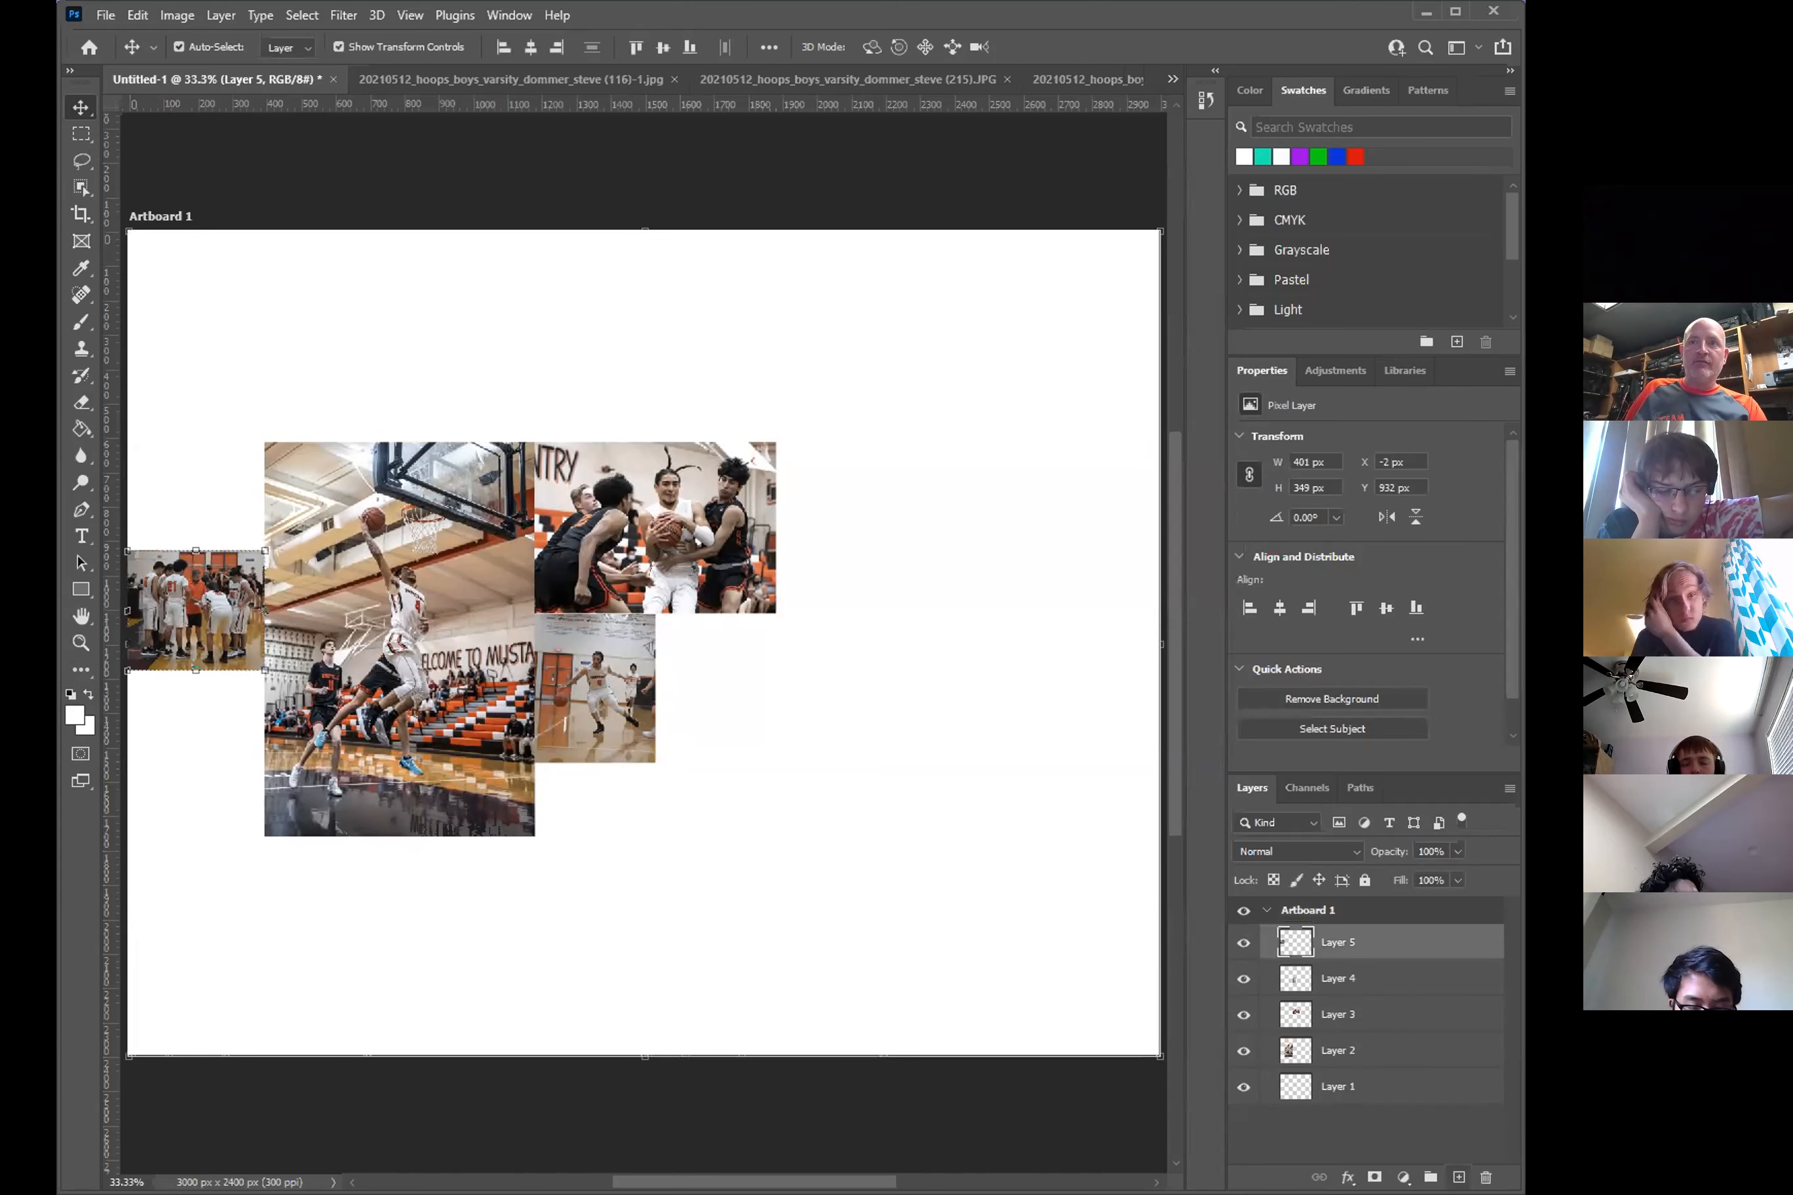
pyautogui.click(1458, 1177)
pyautogui.doubleClick(1333, 942)
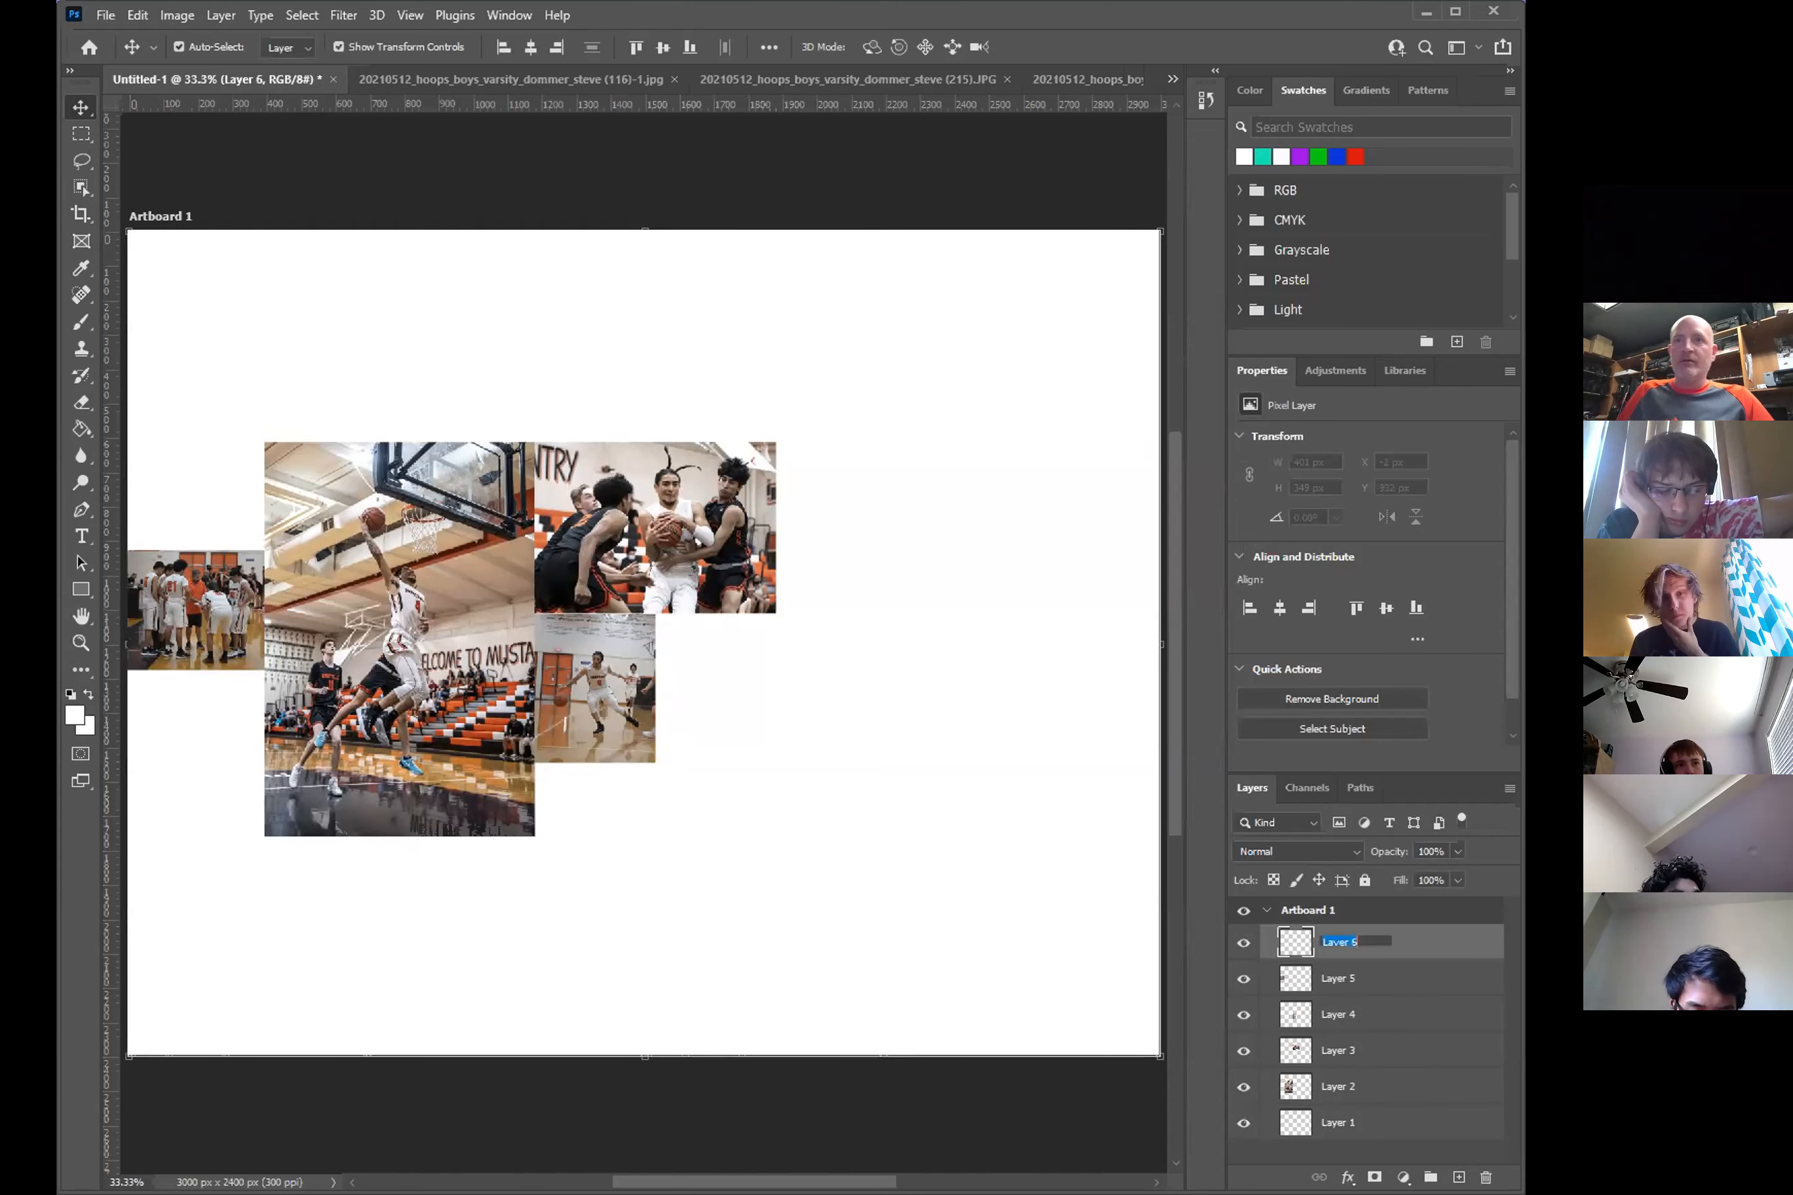
pyautogui.write('LINES')
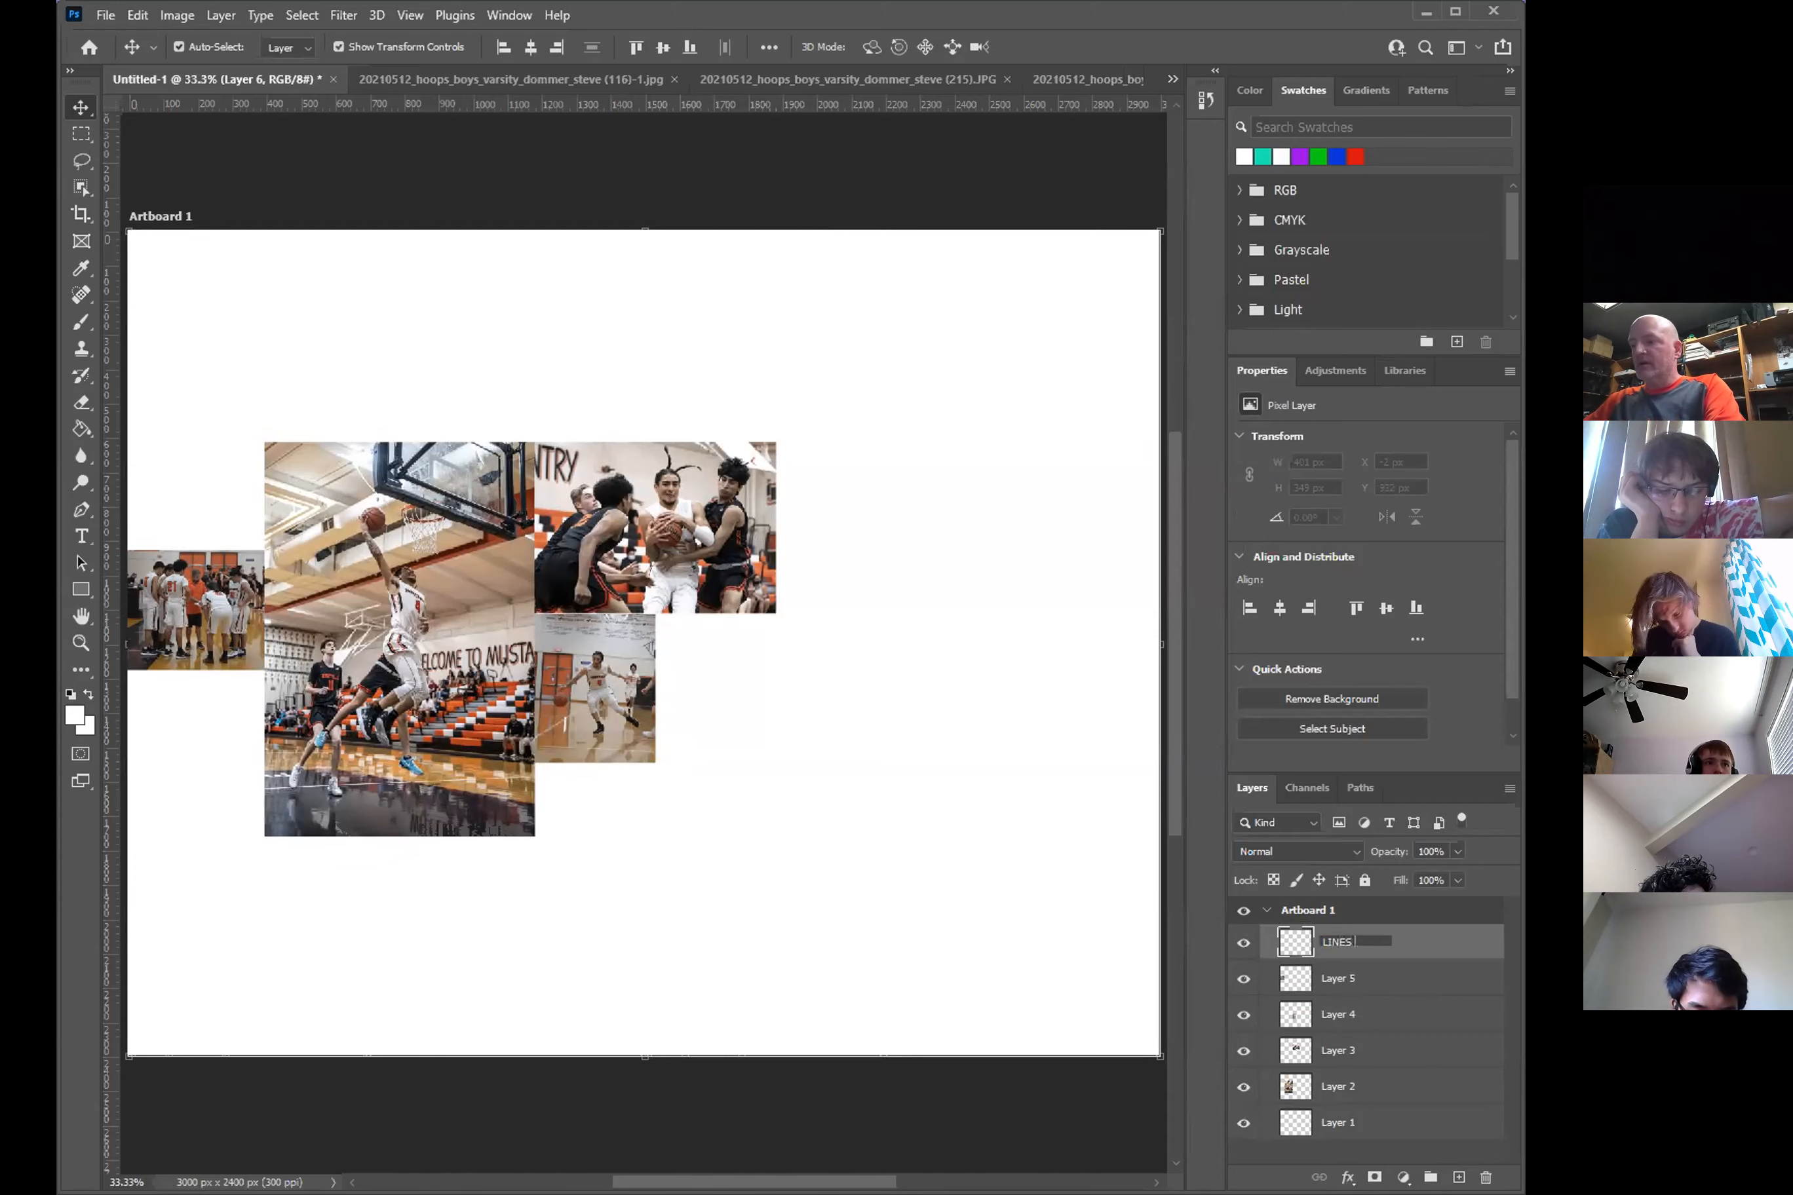
pyautogui.write(' 01')
pyautogui.press('Return')
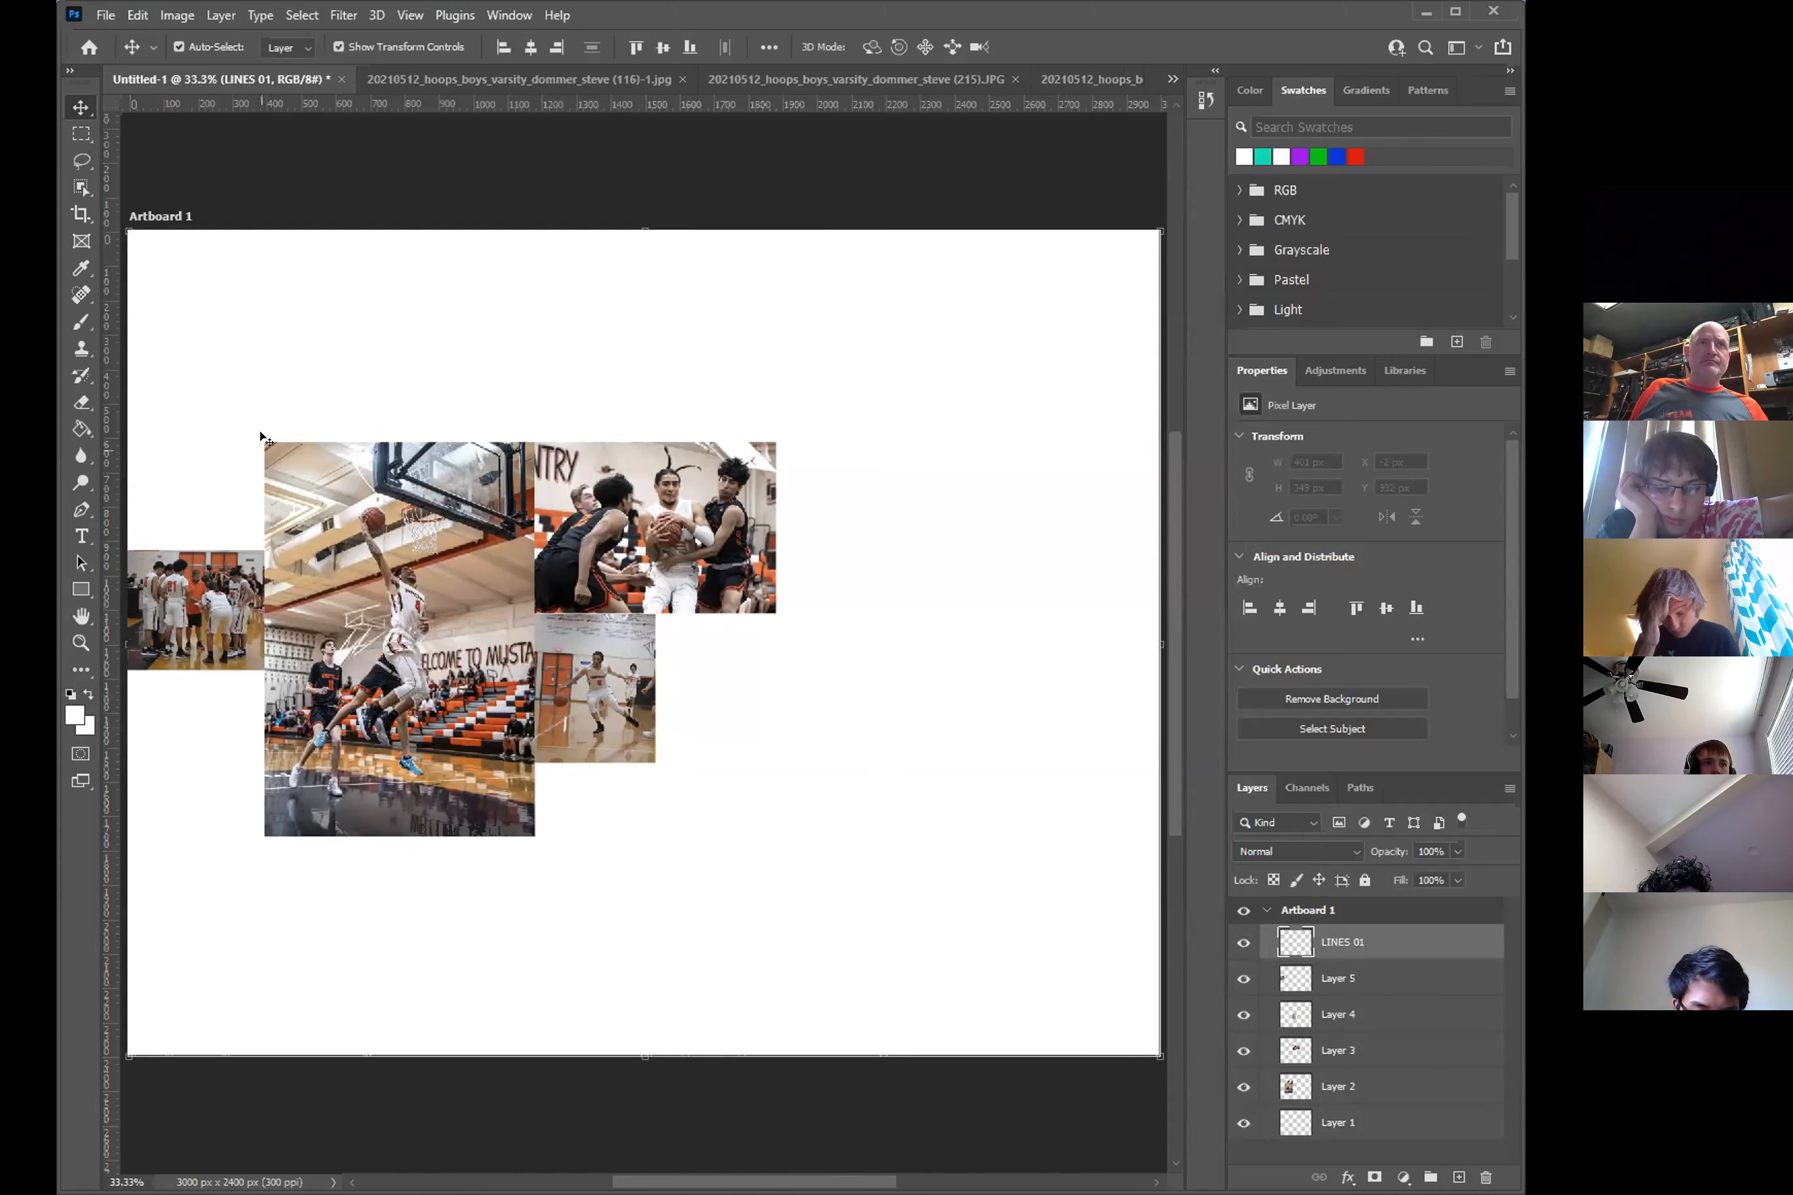
# - Select a single-pixel column along the dunk photo's left edge, at about X 394 px, with the Single Column Marquee tool
pyautogui.click(79, 135)
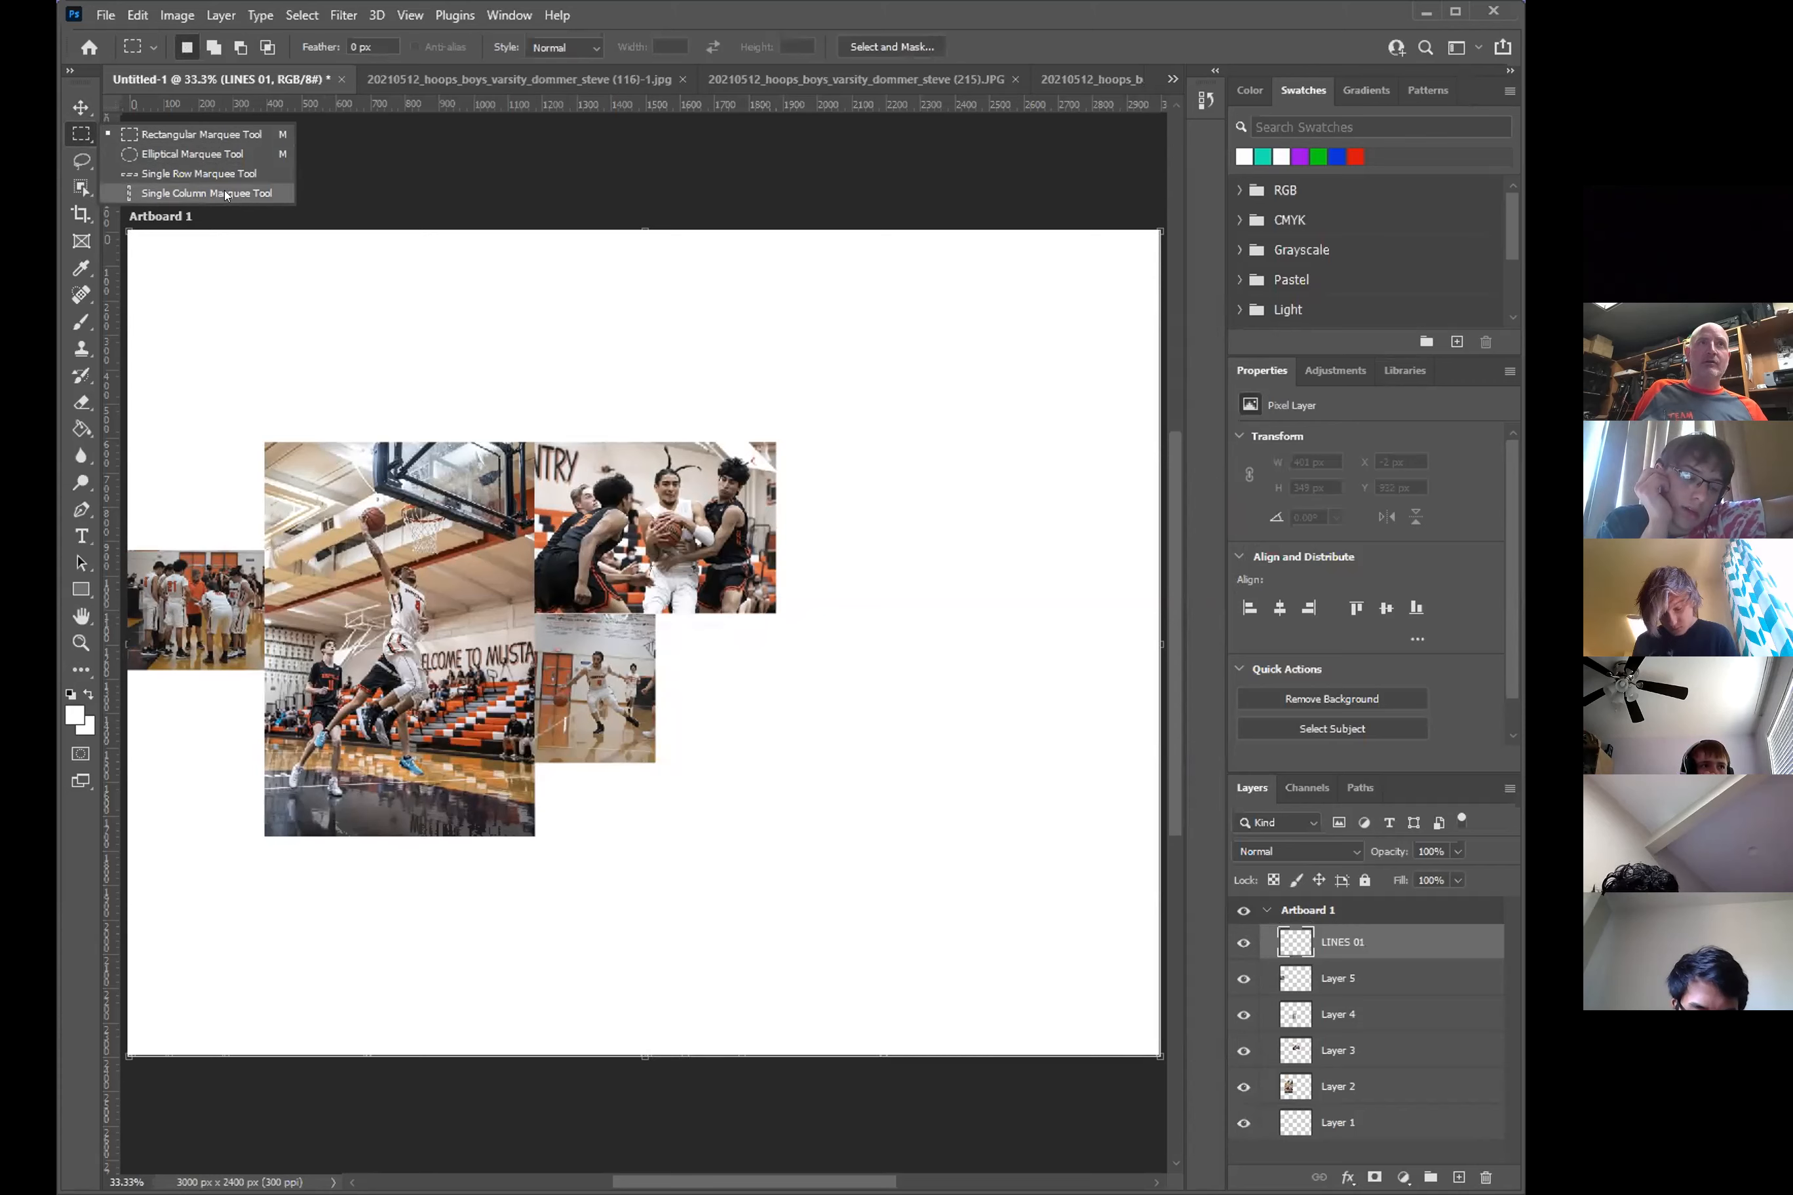
pyautogui.click(173, 192)
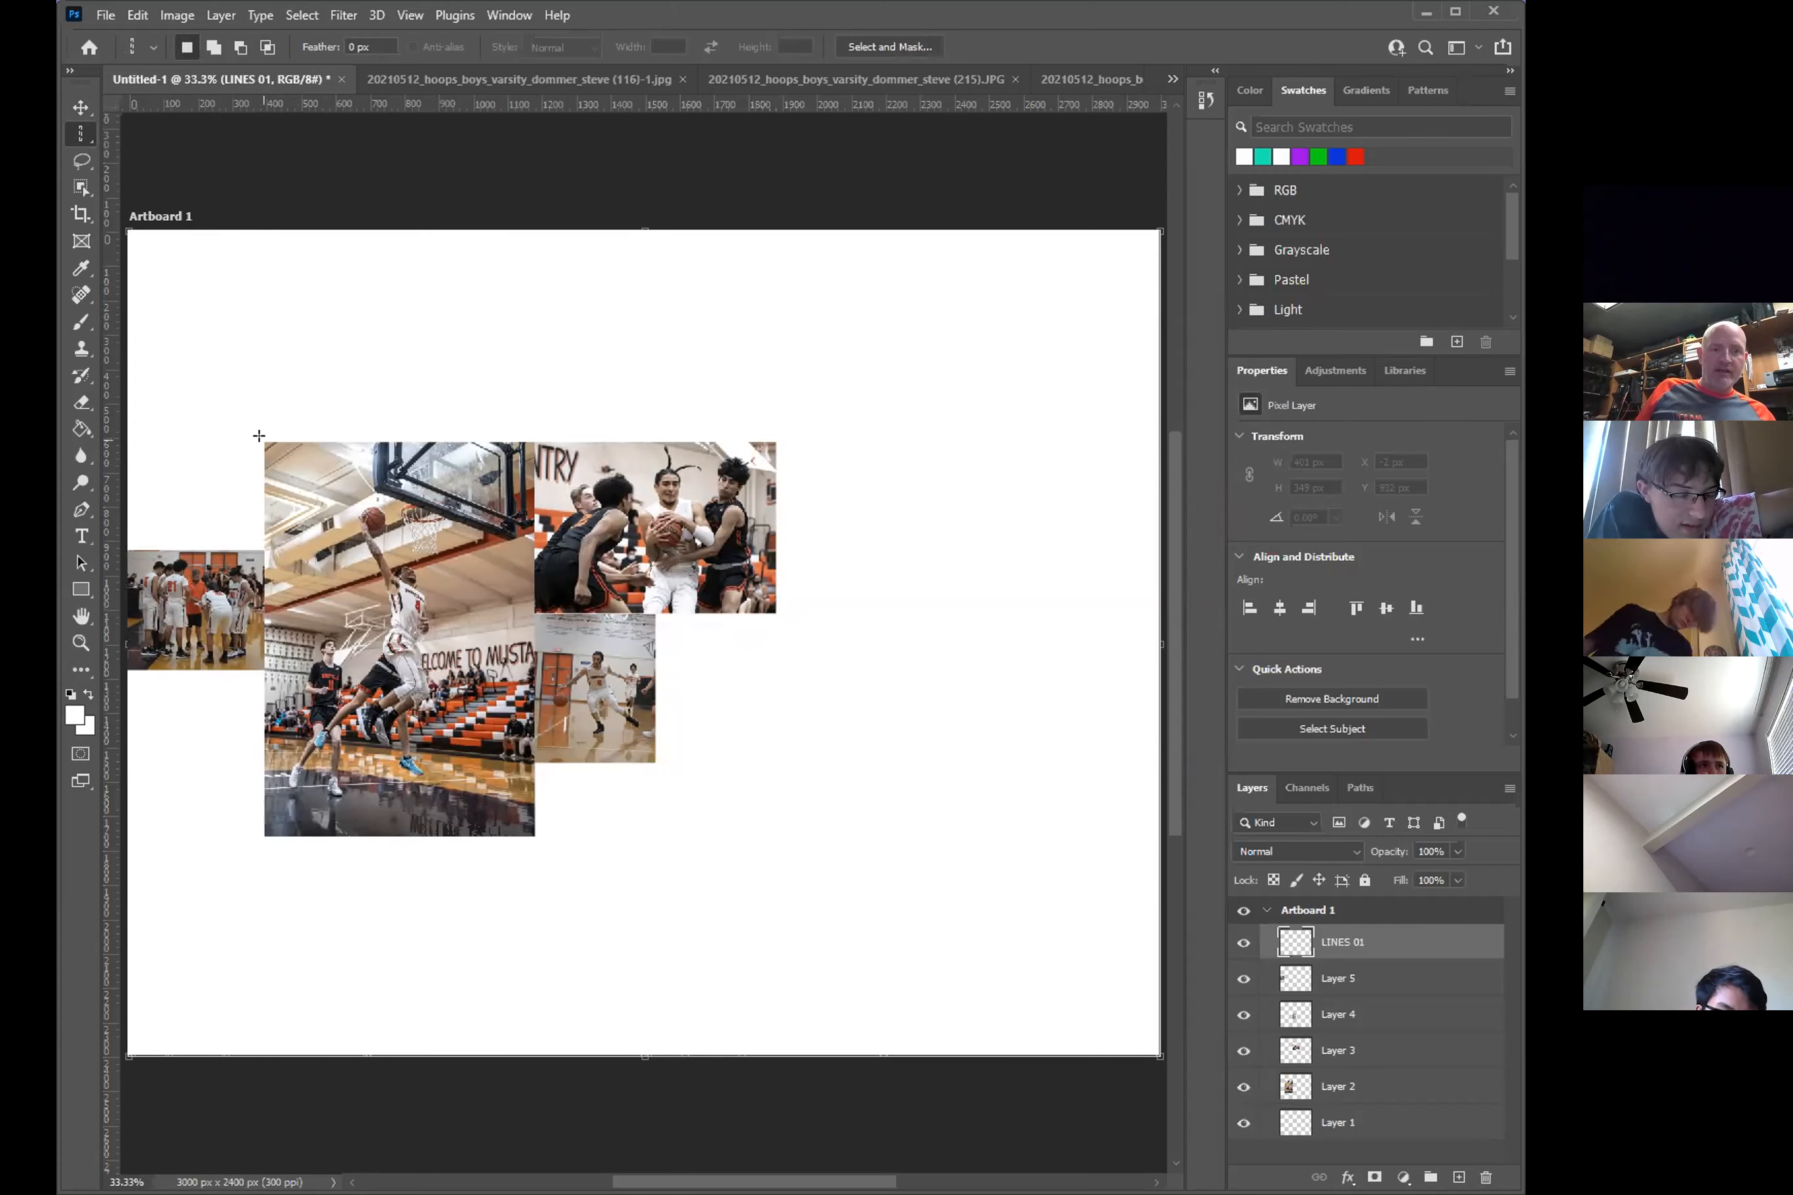
pyautogui.click(260, 502)
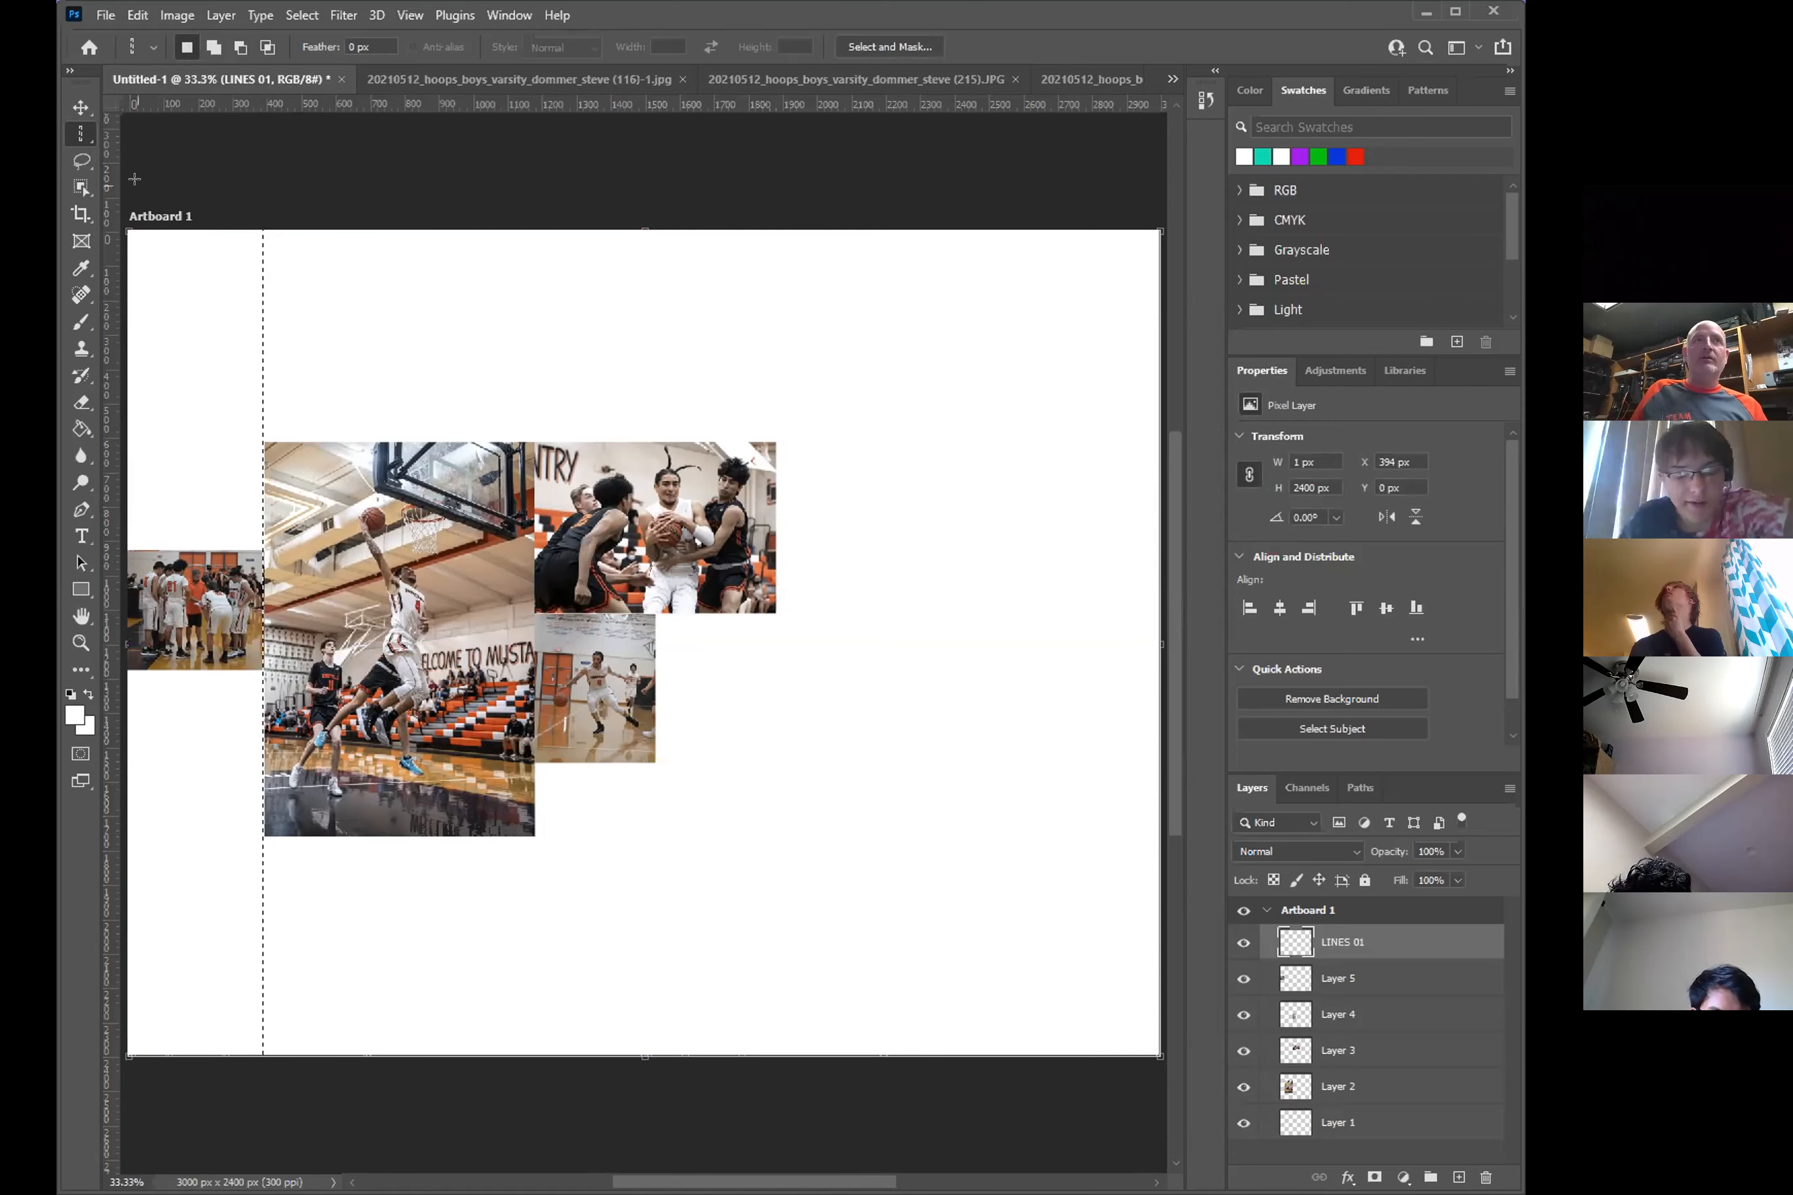
# - Stroke the column selection on LINES 01 with an 18 px white (ffffff) line, located at center
pyautogui.click(136, 16)
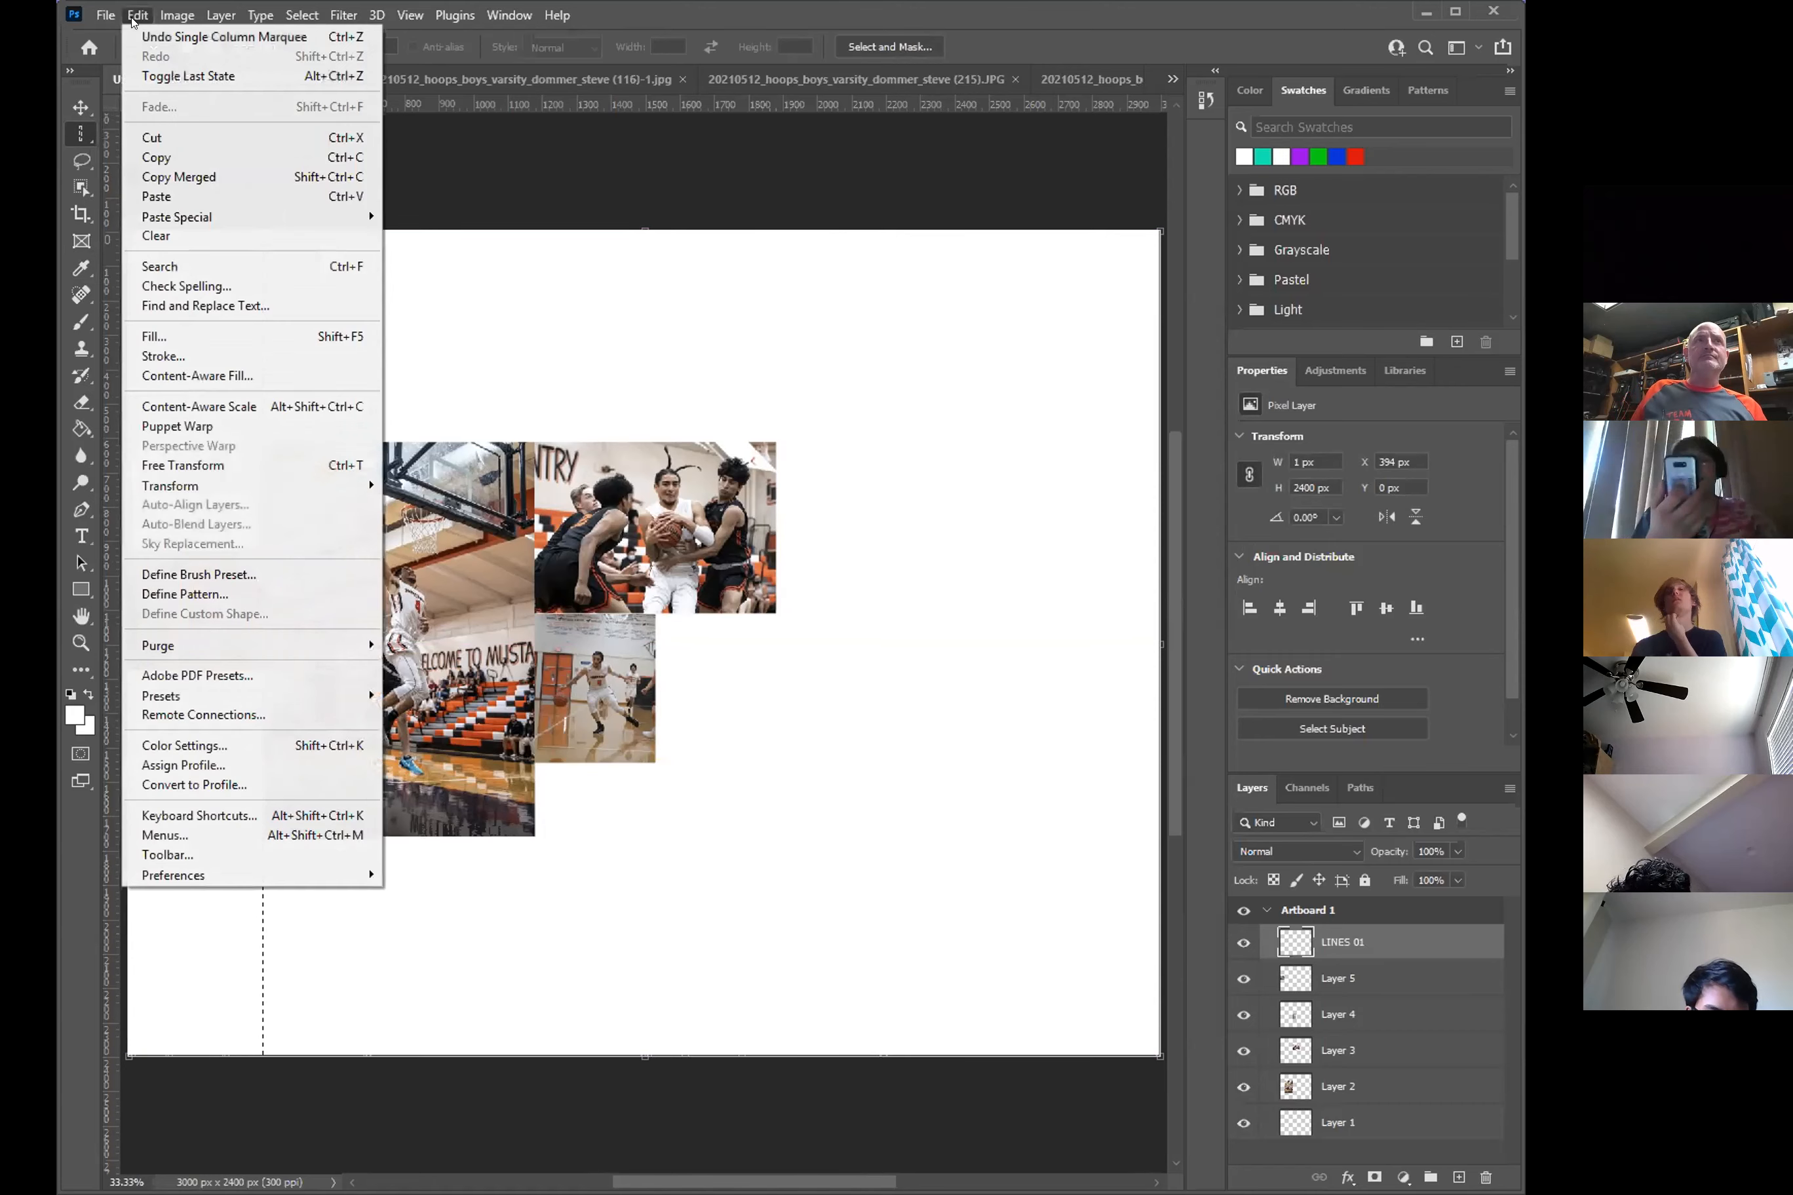
pyautogui.click(166, 357)
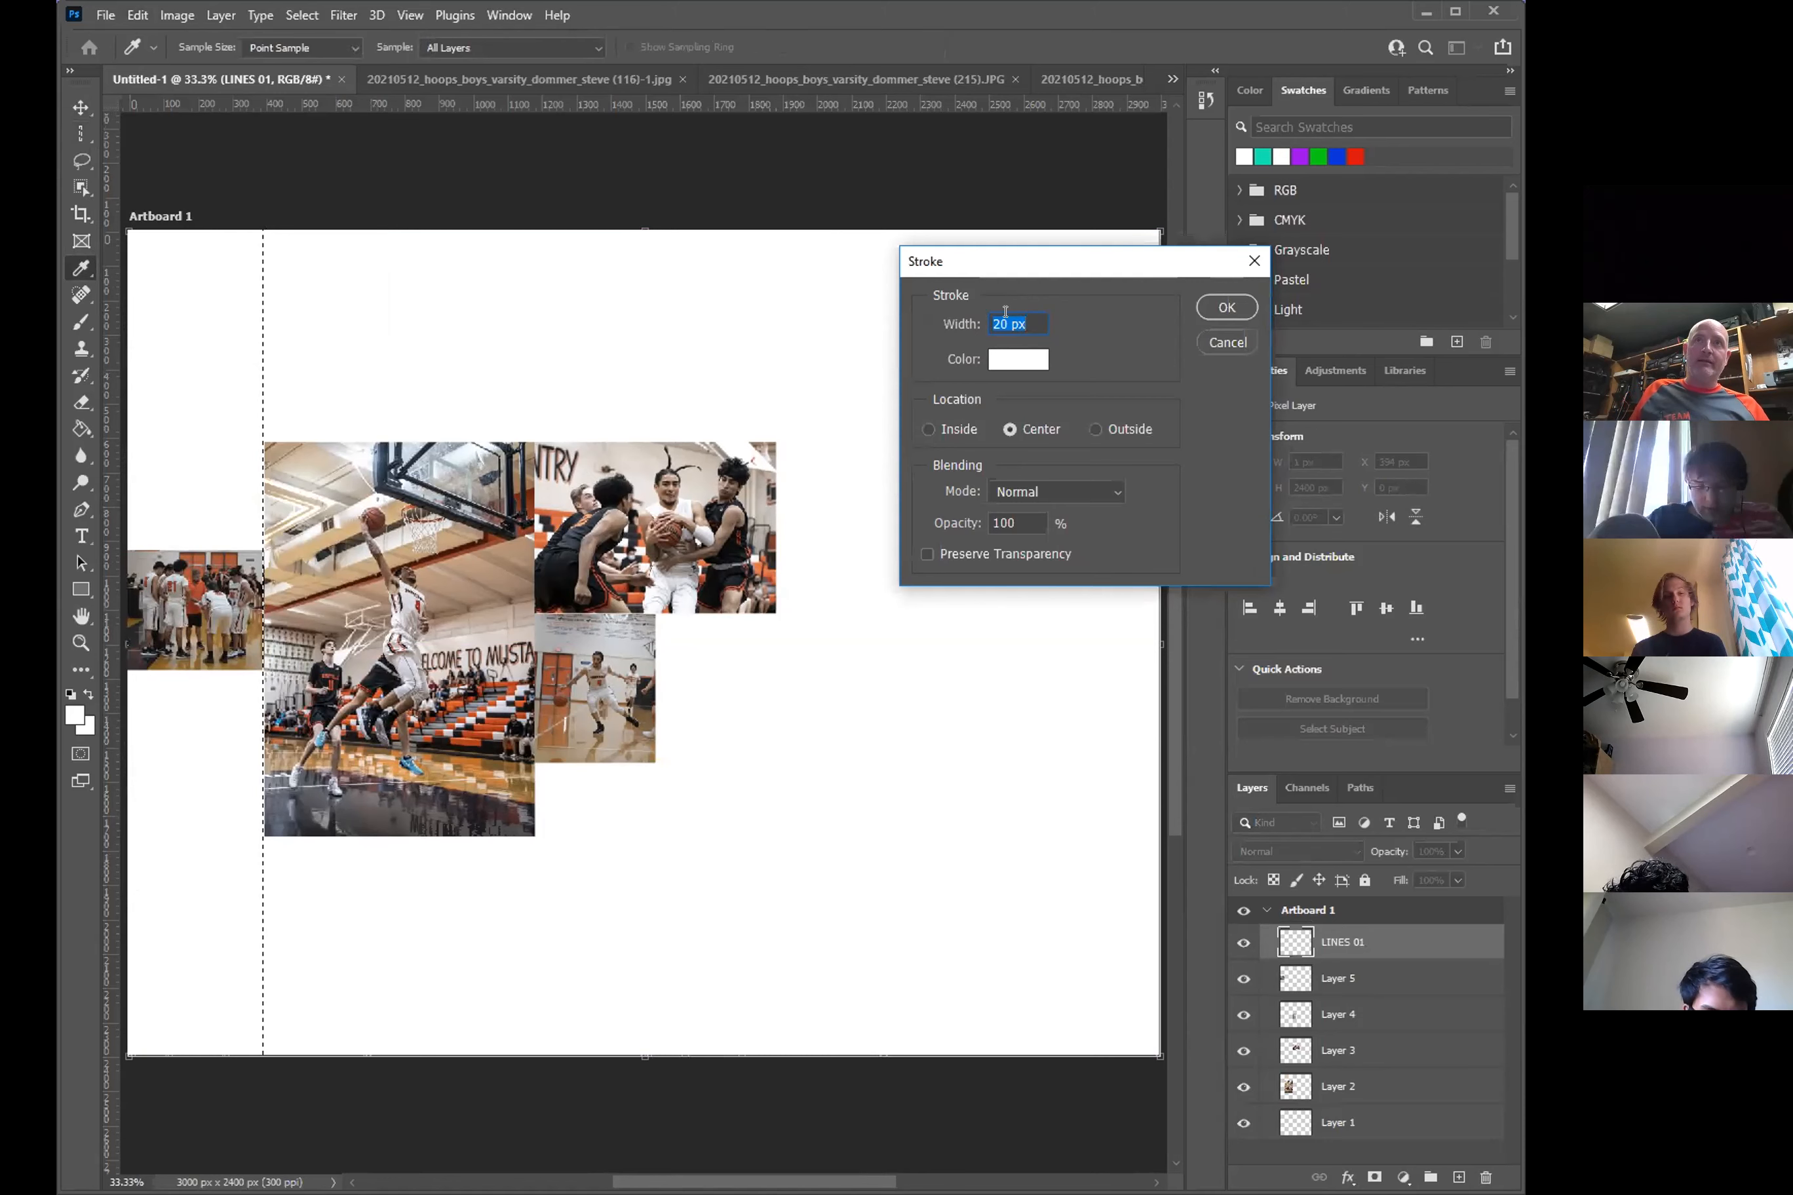
pyautogui.click(1005, 358)
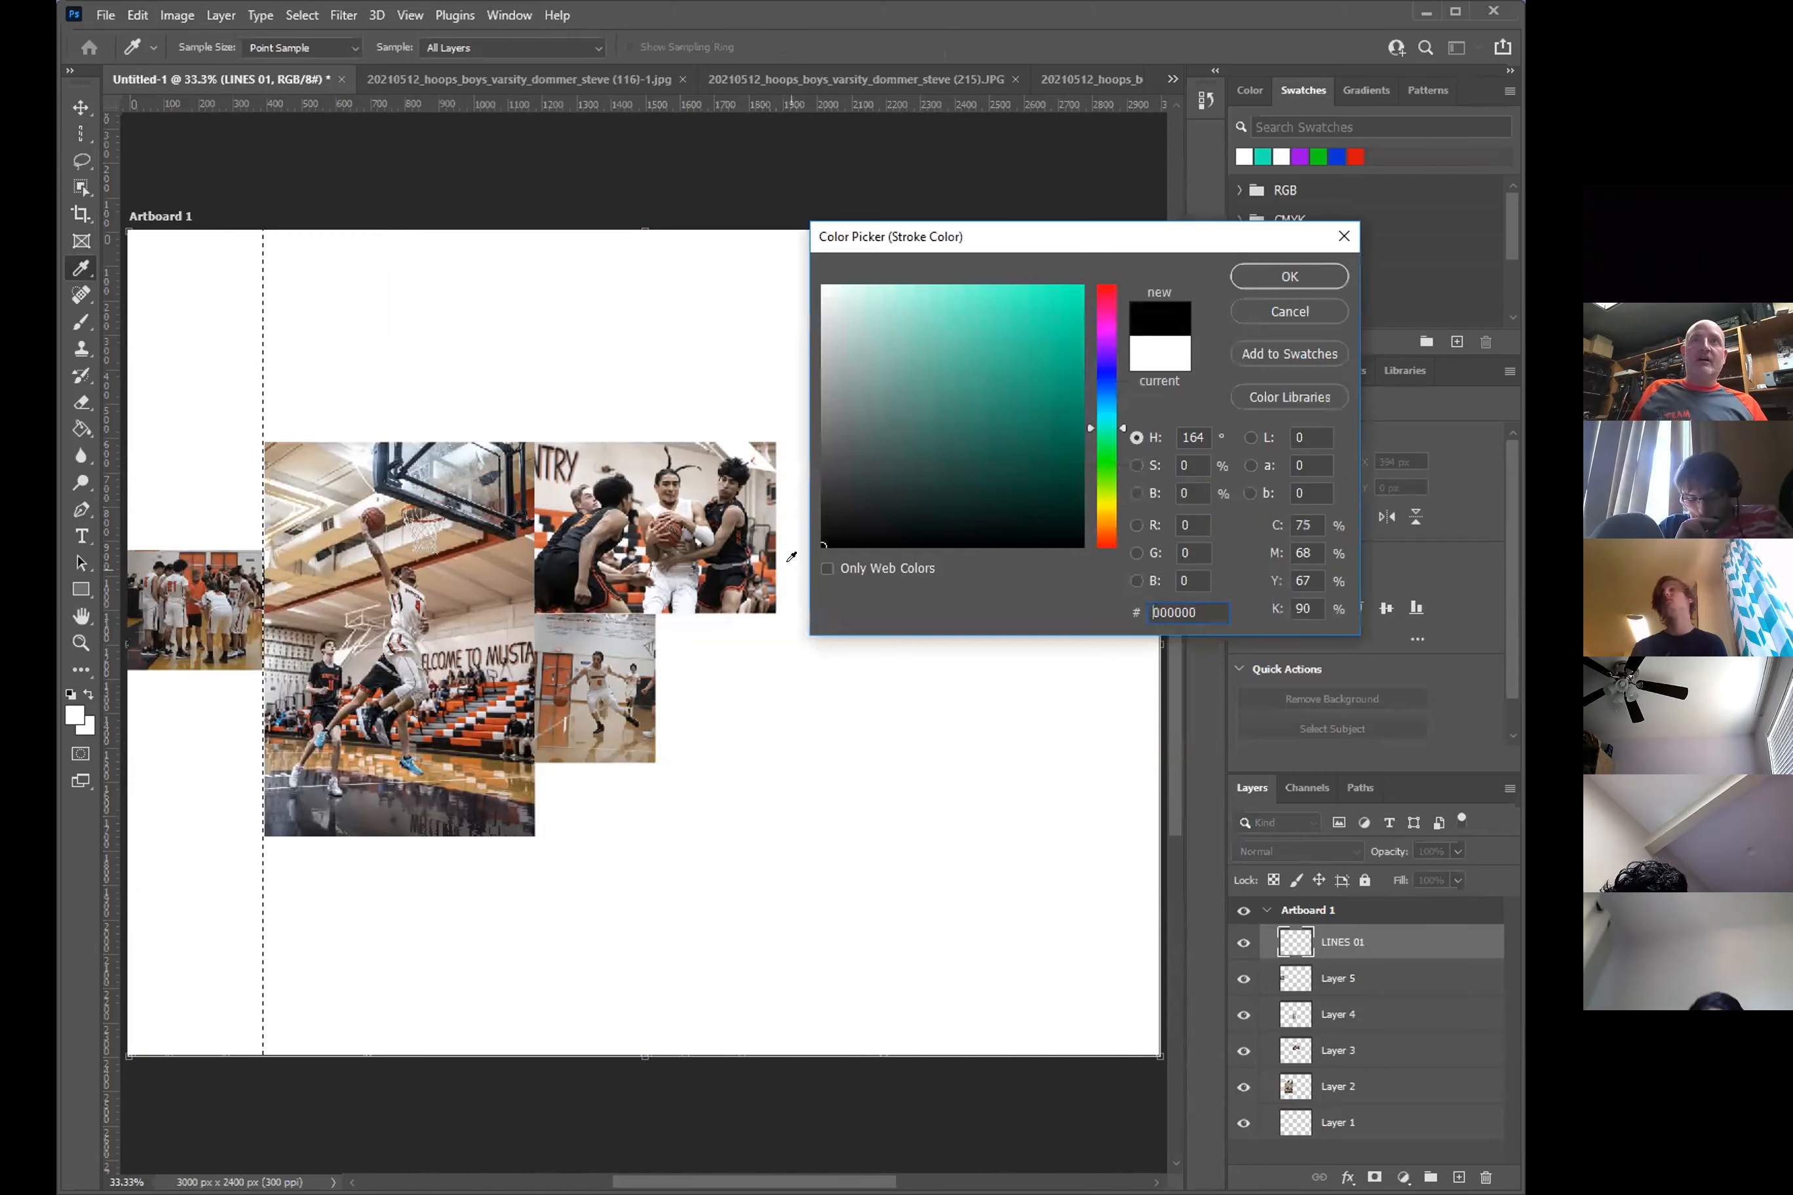
pyautogui.click(1289, 276)
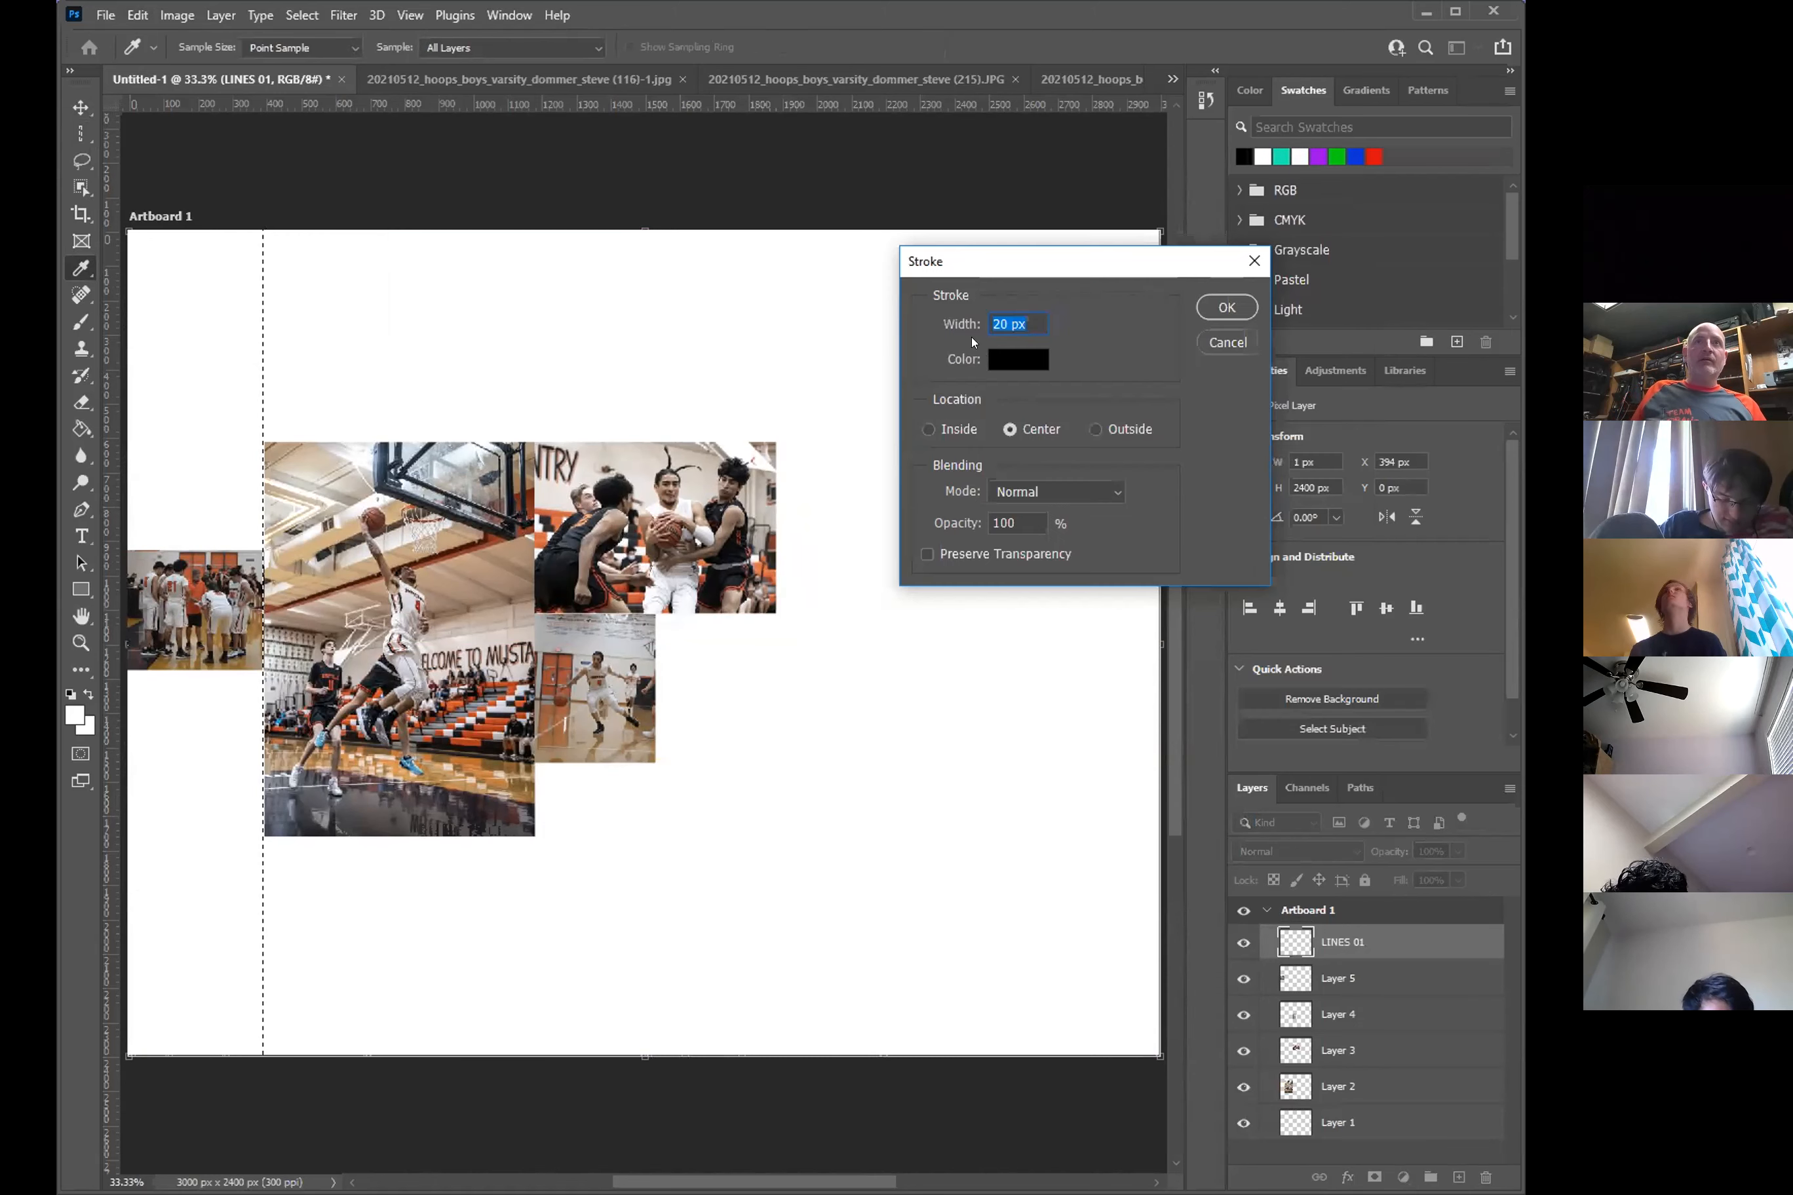
pyautogui.click(1005, 360)
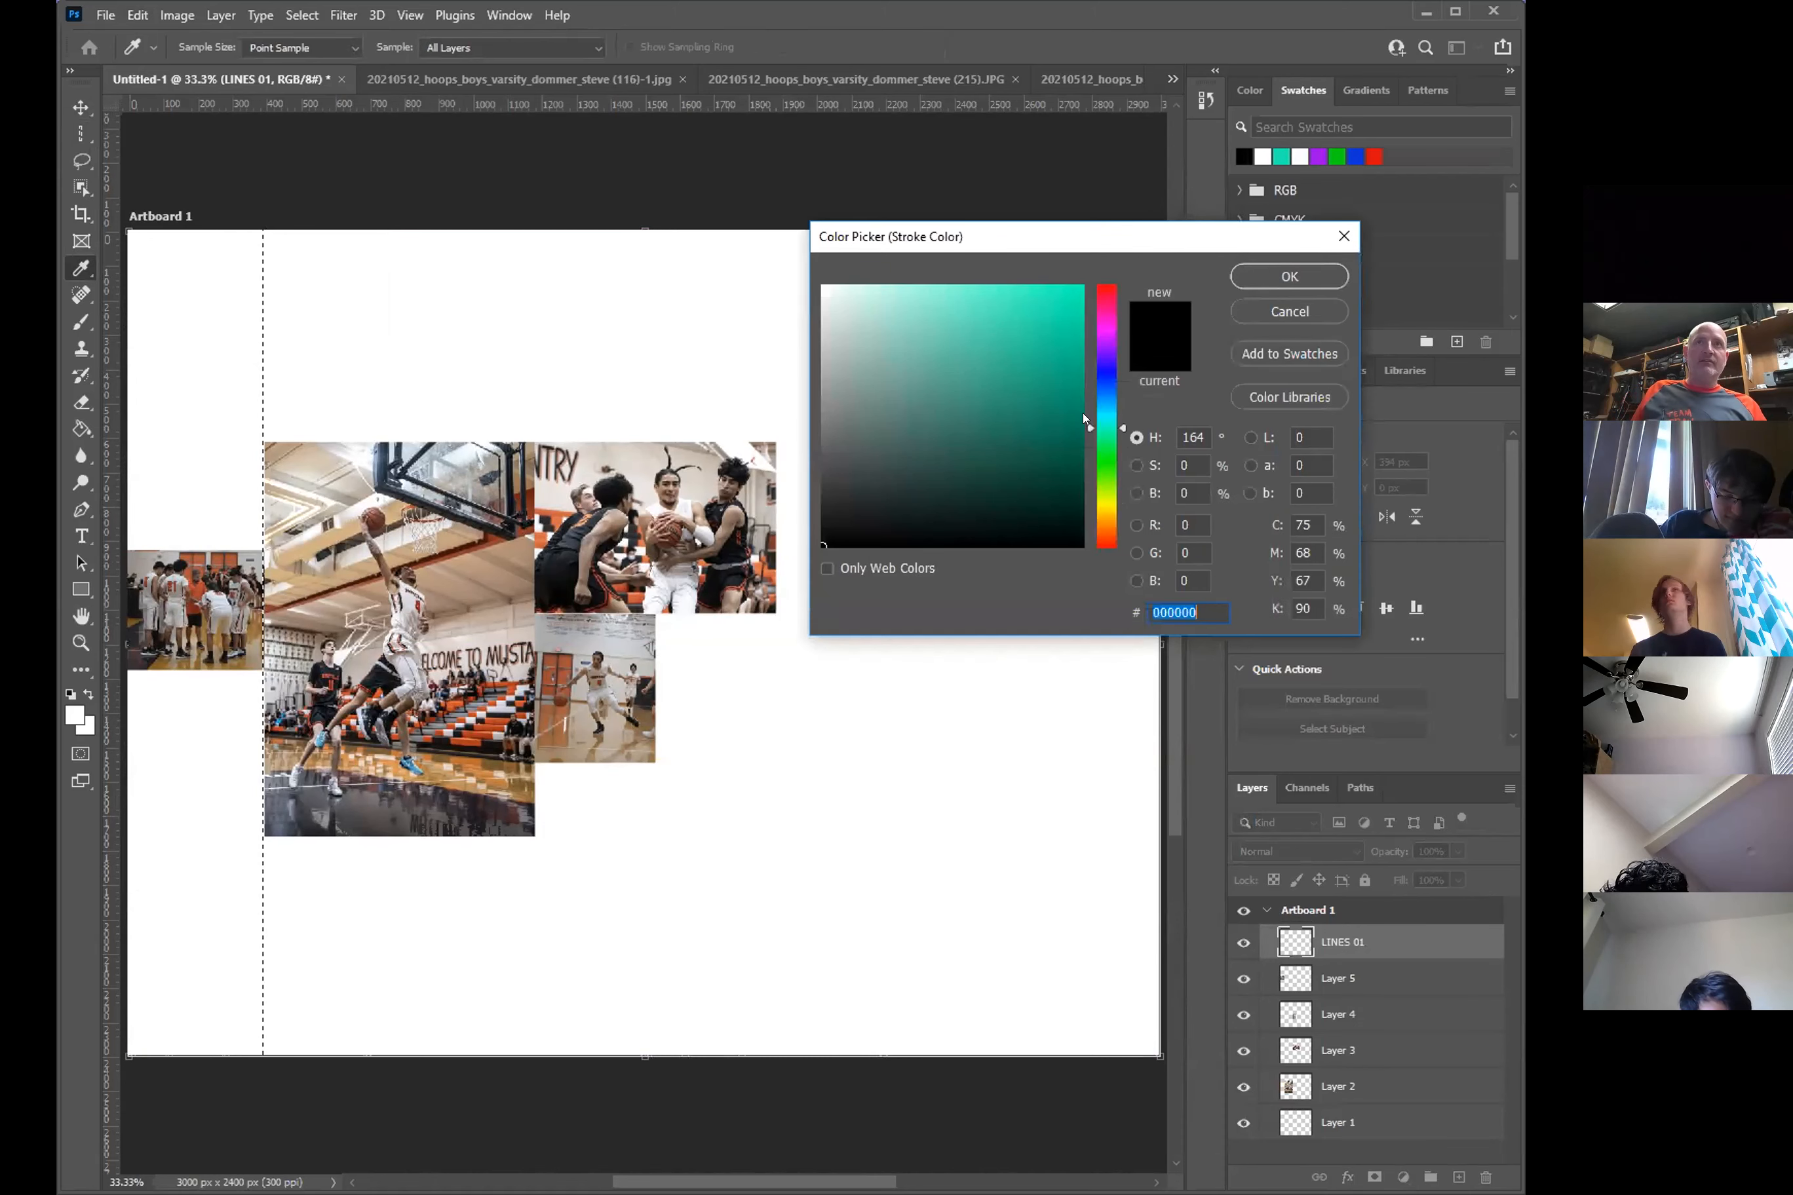
pyautogui.moveTo(978, 438); pyautogui.dragTo(775, 245)
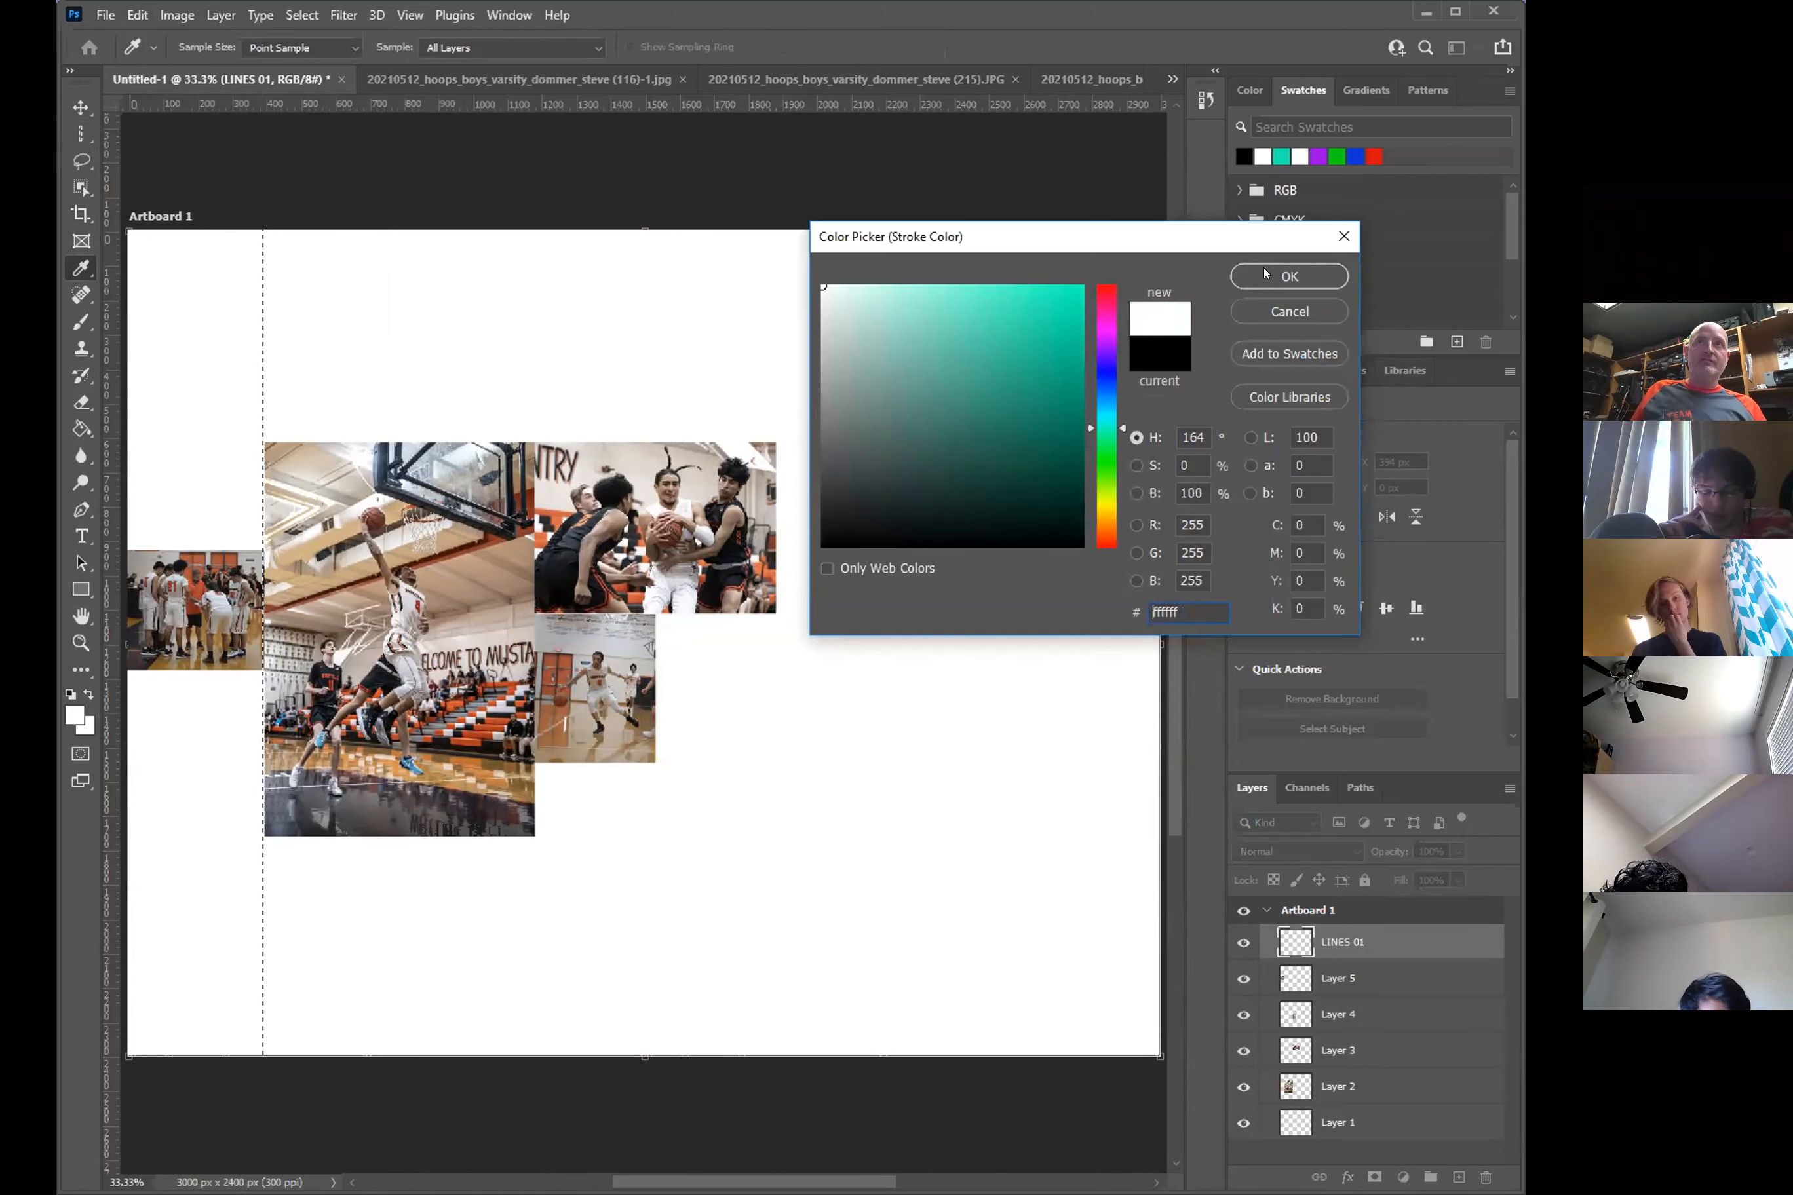
pyautogui.click(1289, 276)
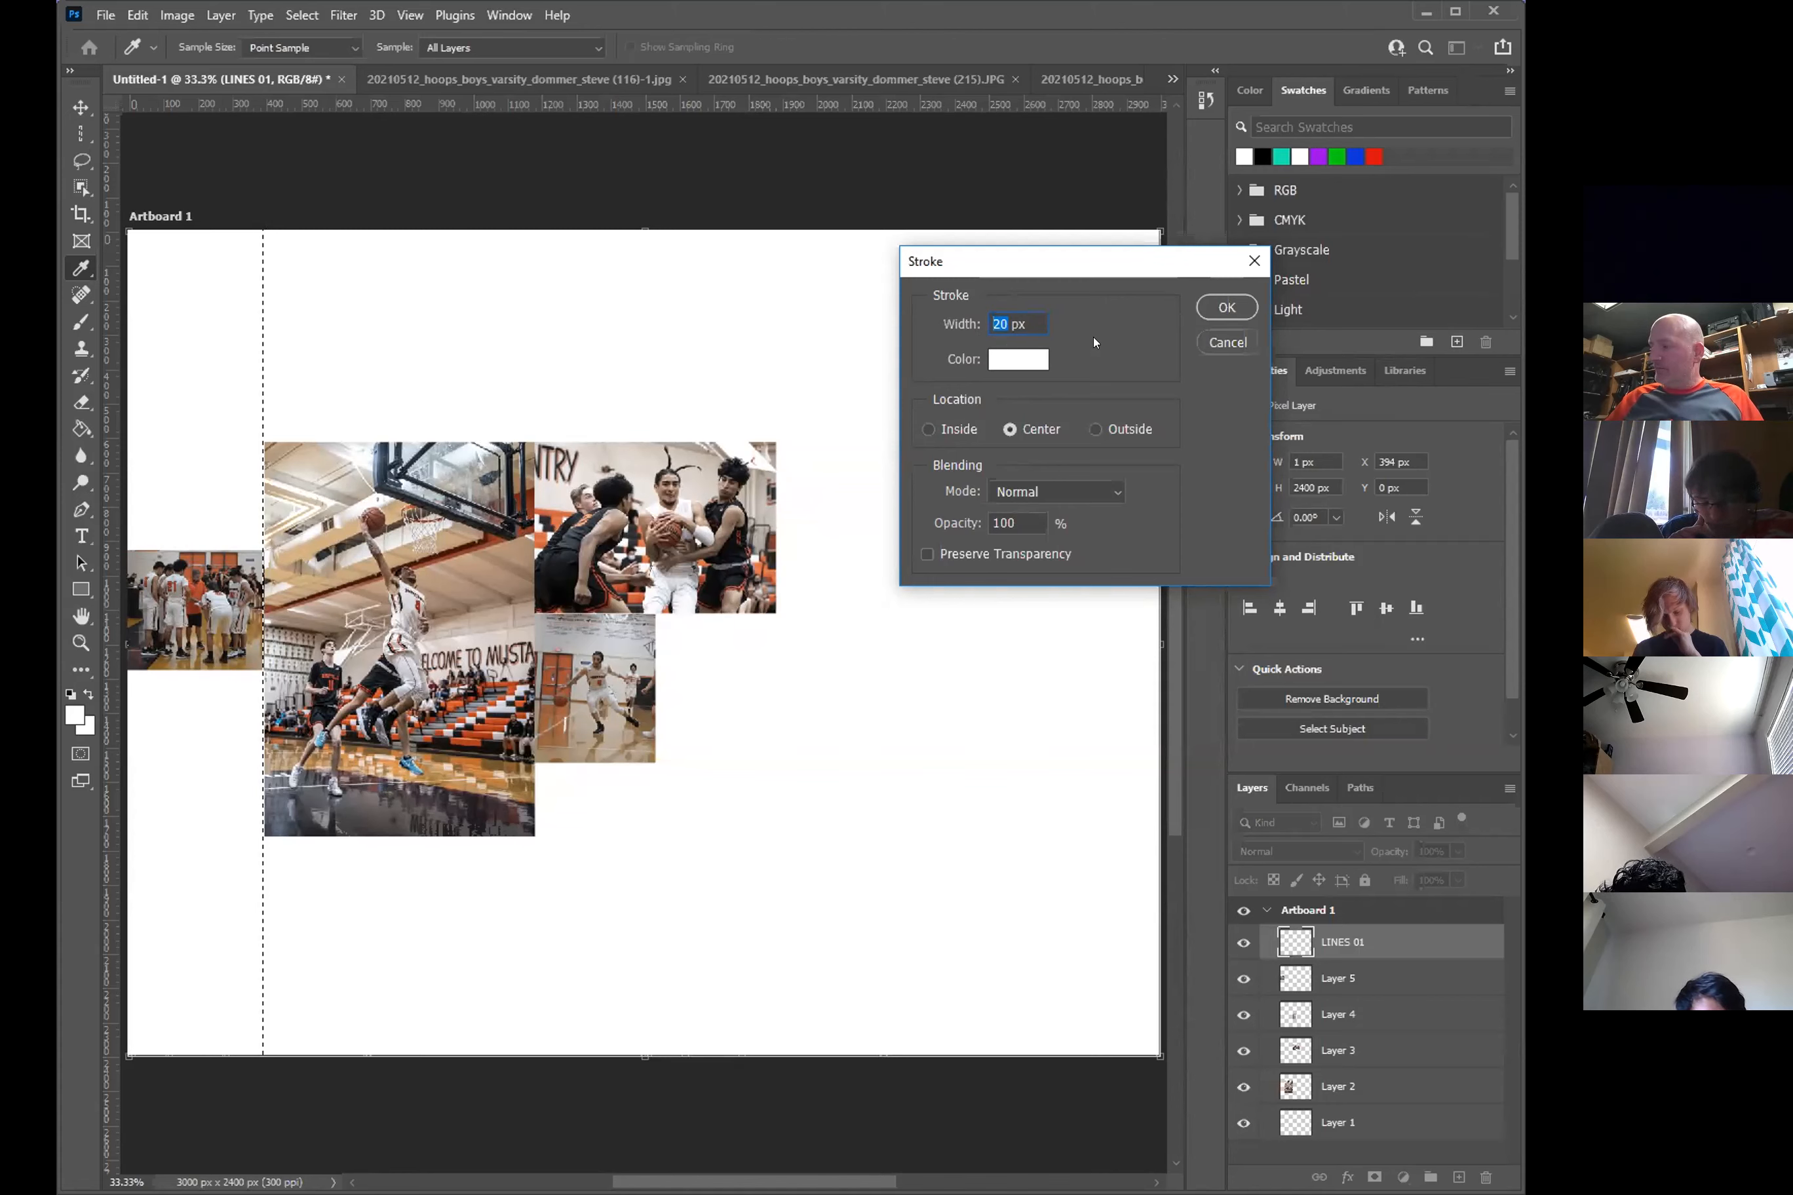
pyautogui.write('18')
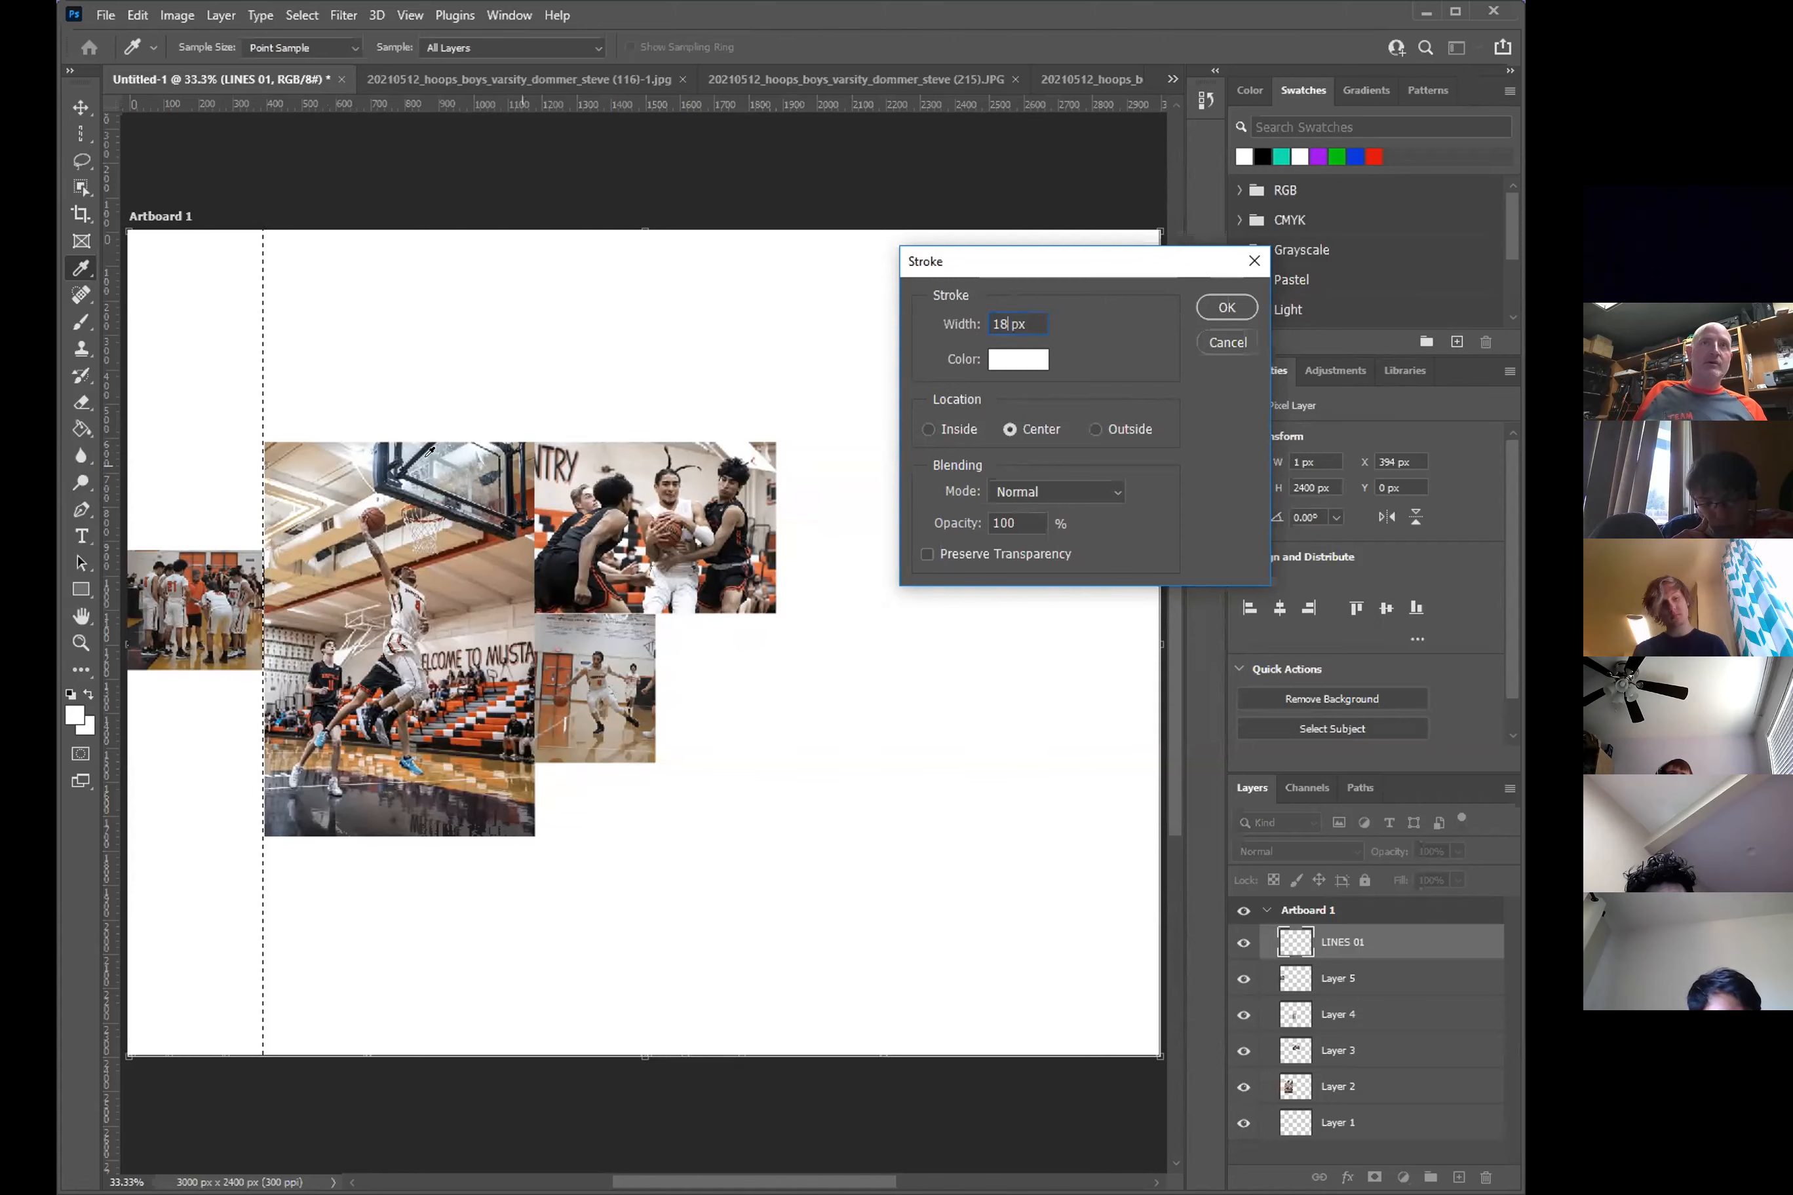
pyautogui.click(1226, 308)
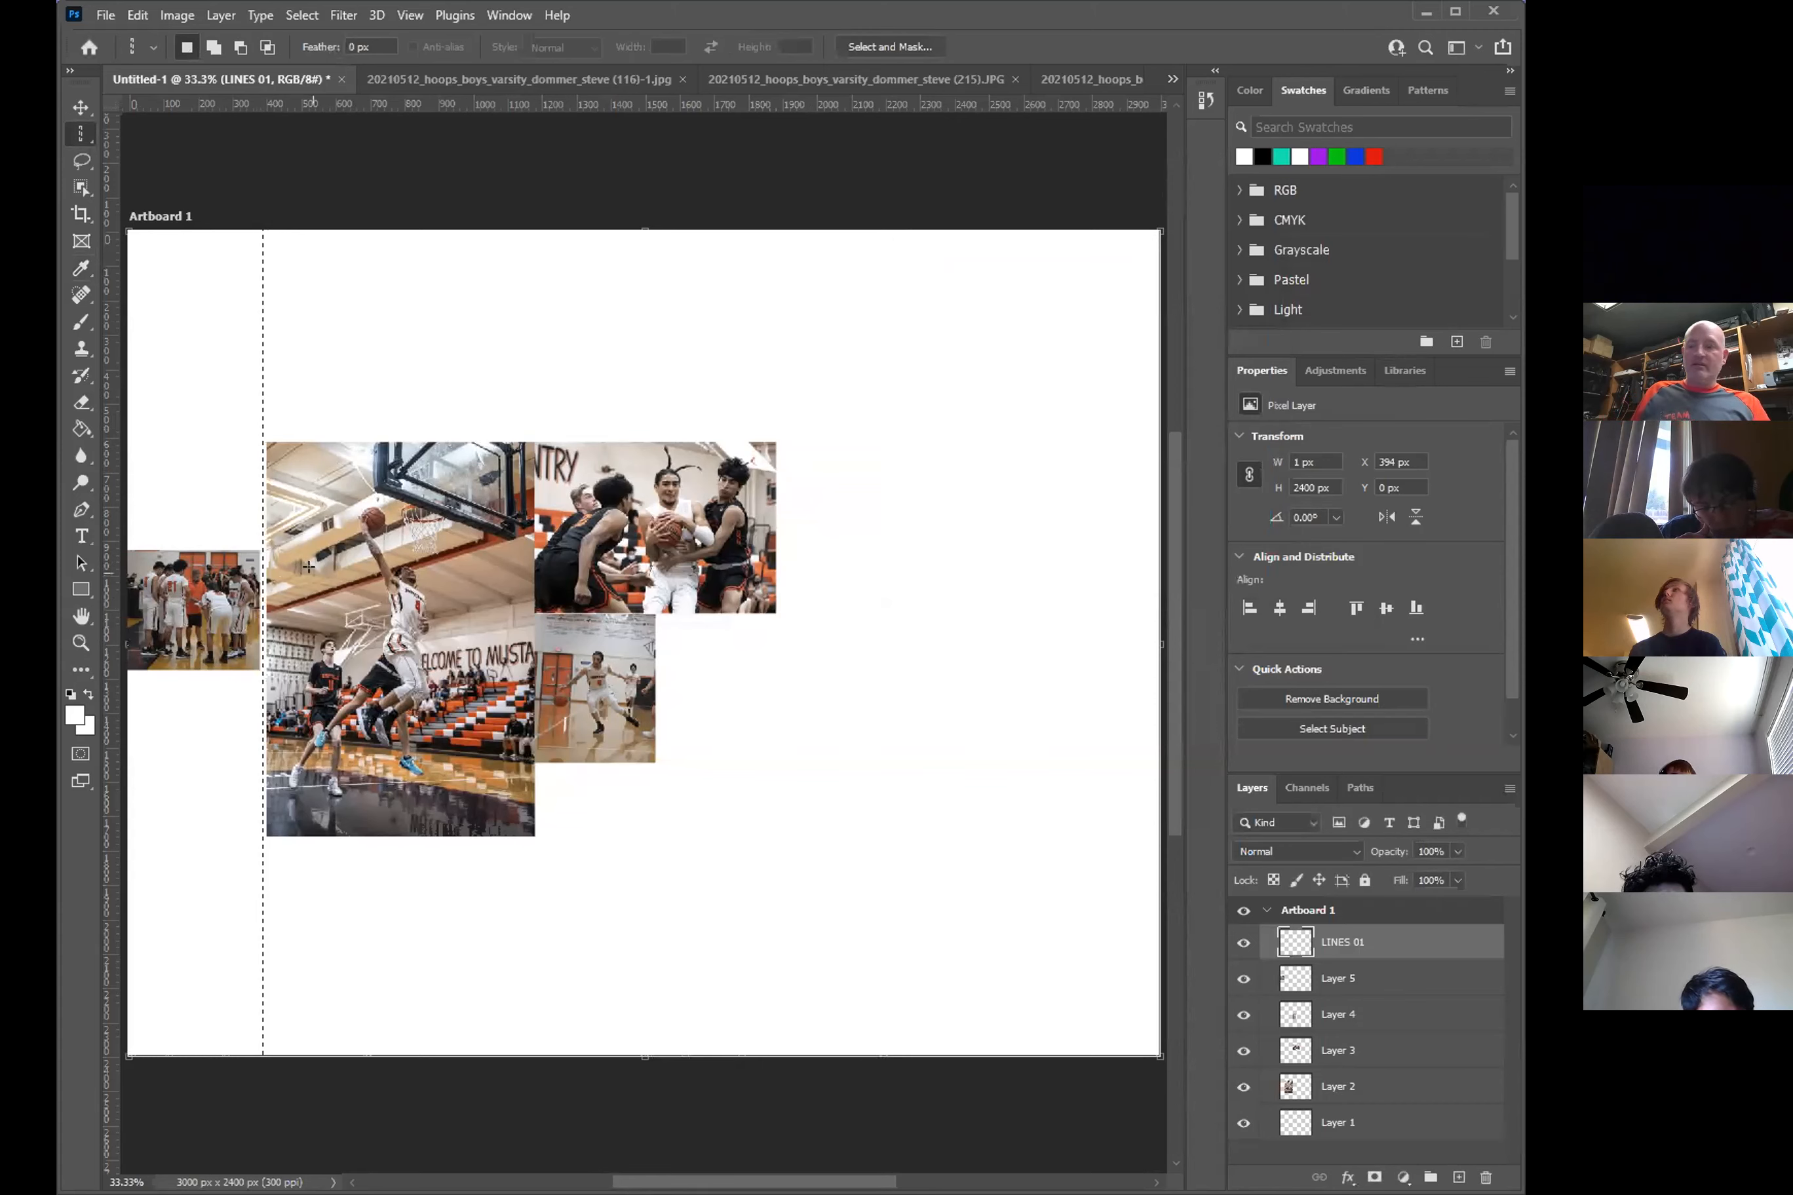
# - Undo and redo the white stroke to compare the photos with and without it, and clear the column selection
pyautogui.hotkey('ctrl', 'z')
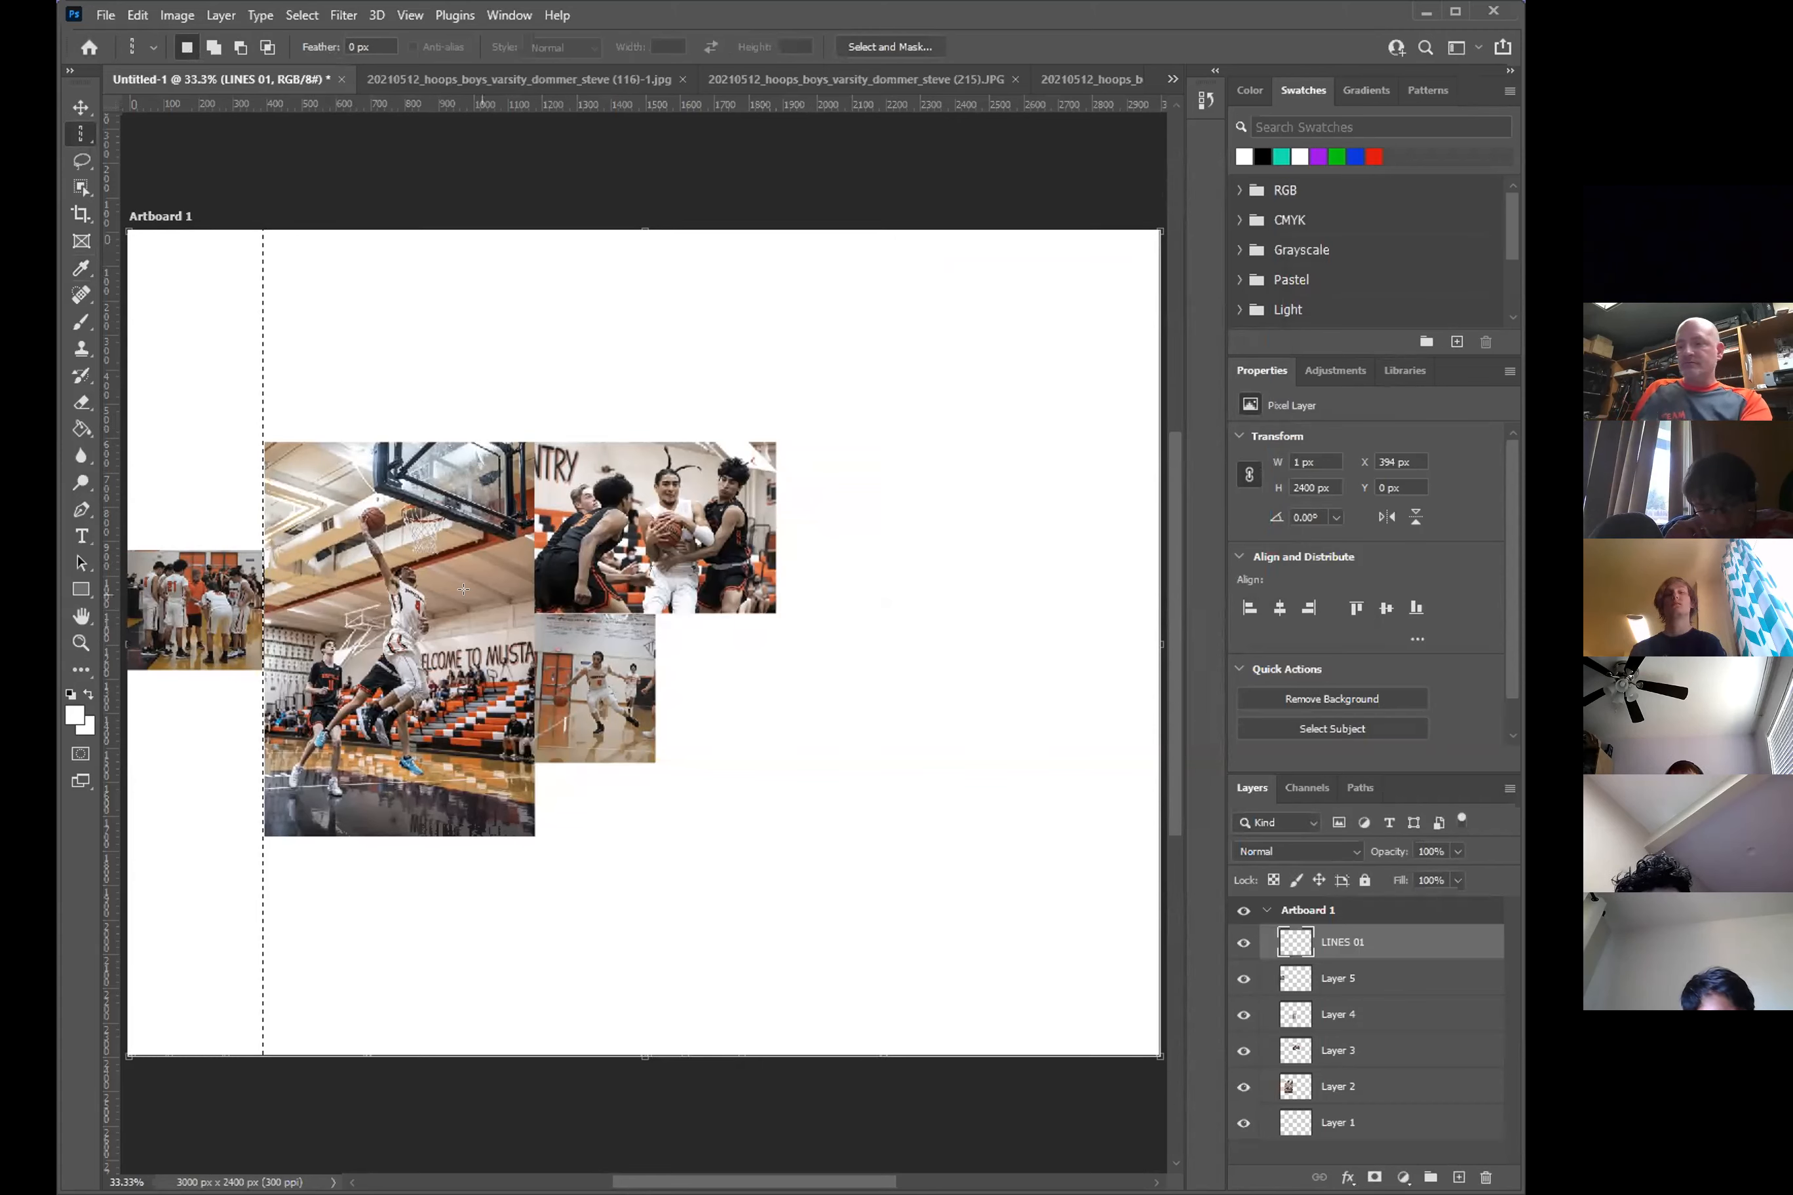
pyautogui.click(135, 17)
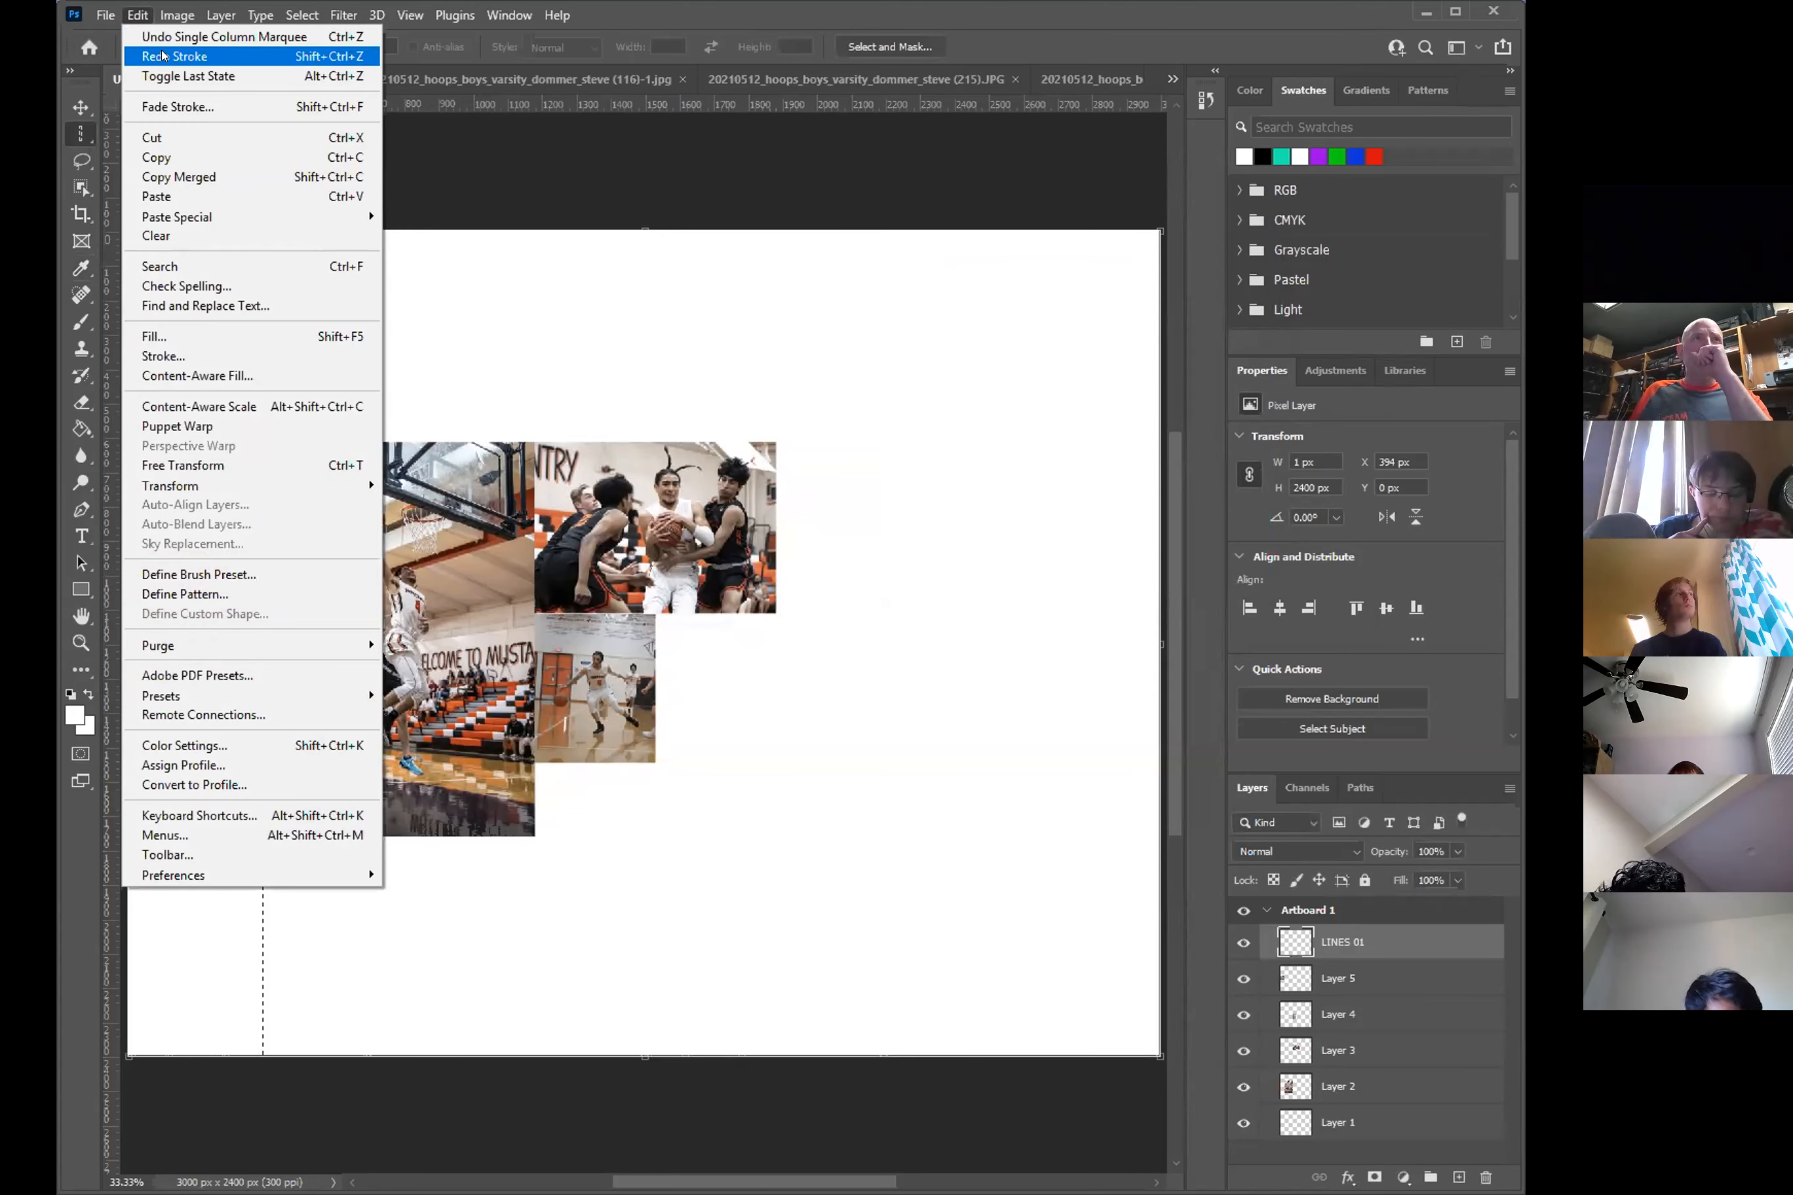
pyautogui.click(162, 56)
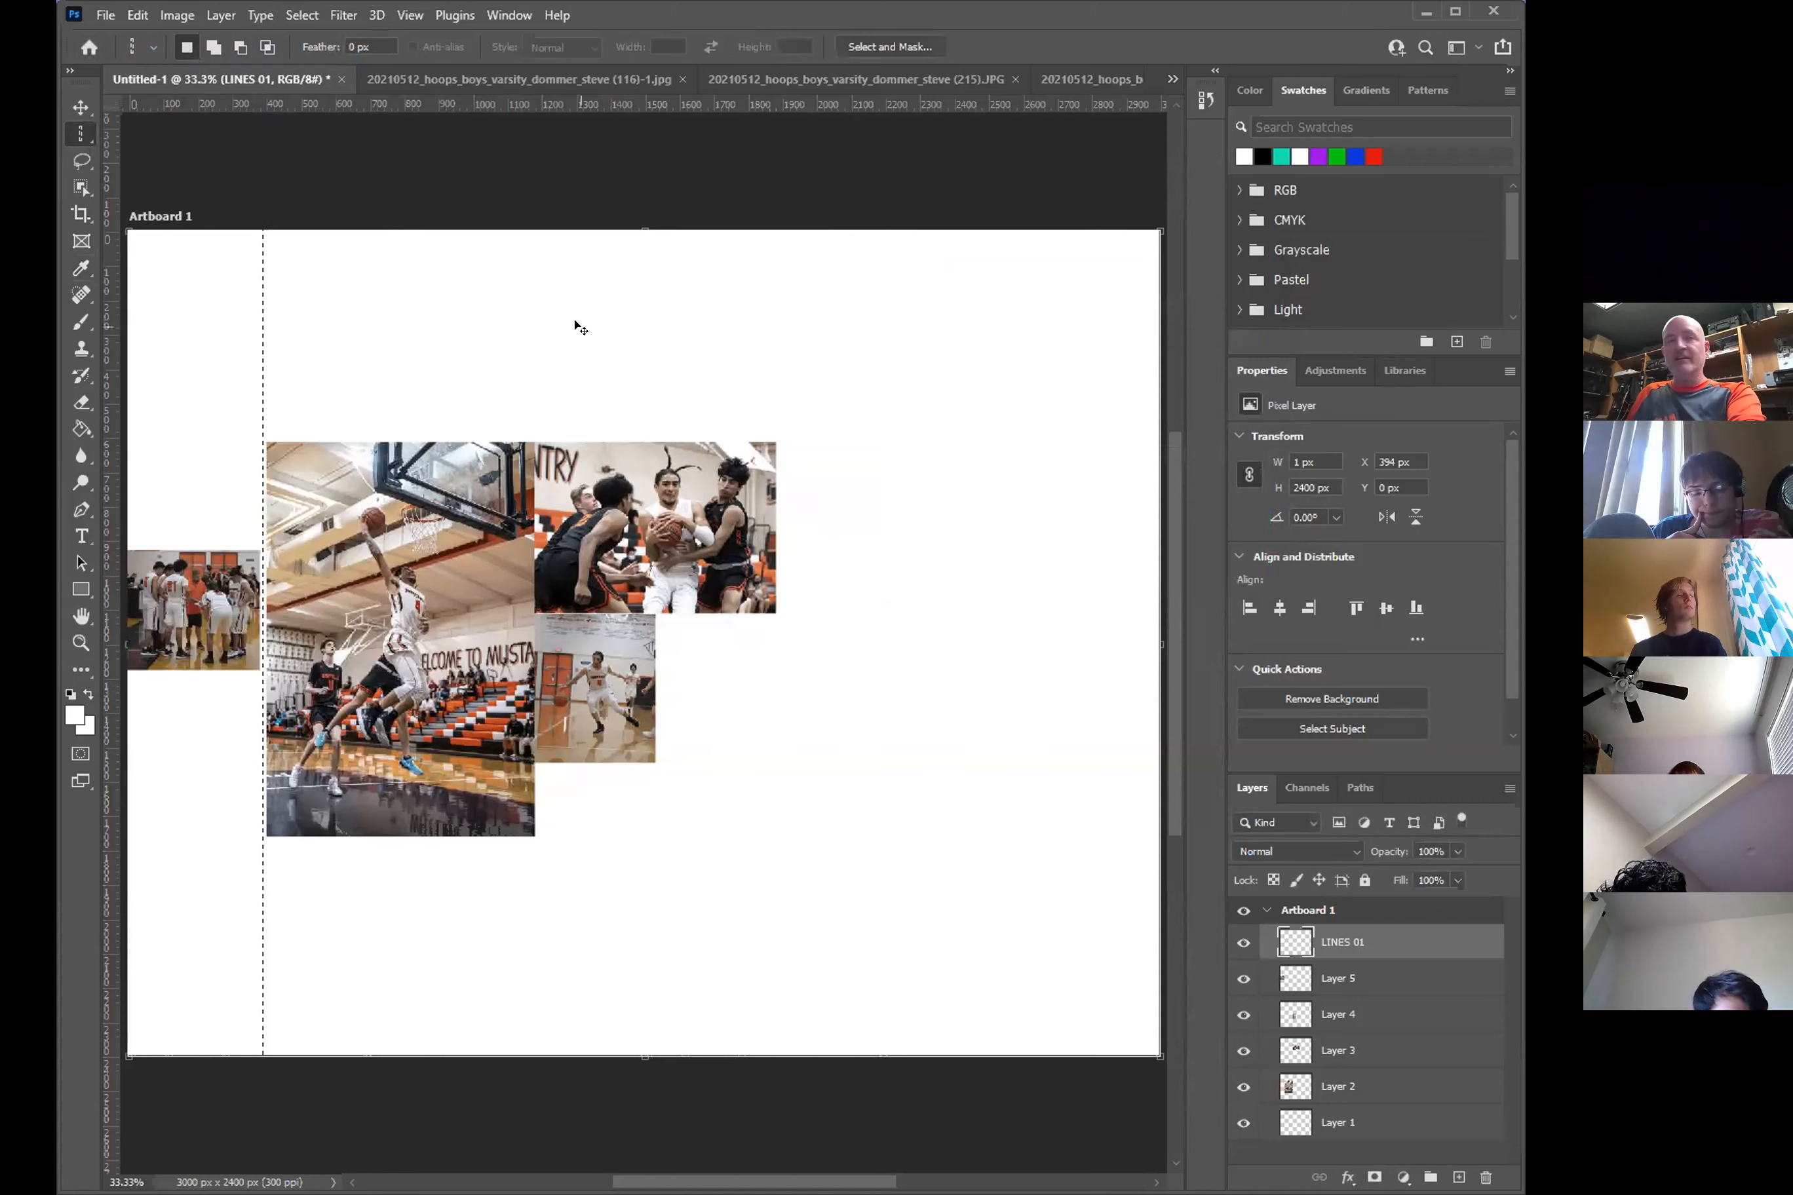
pyautogui.hotkey('ctrl', 'd')
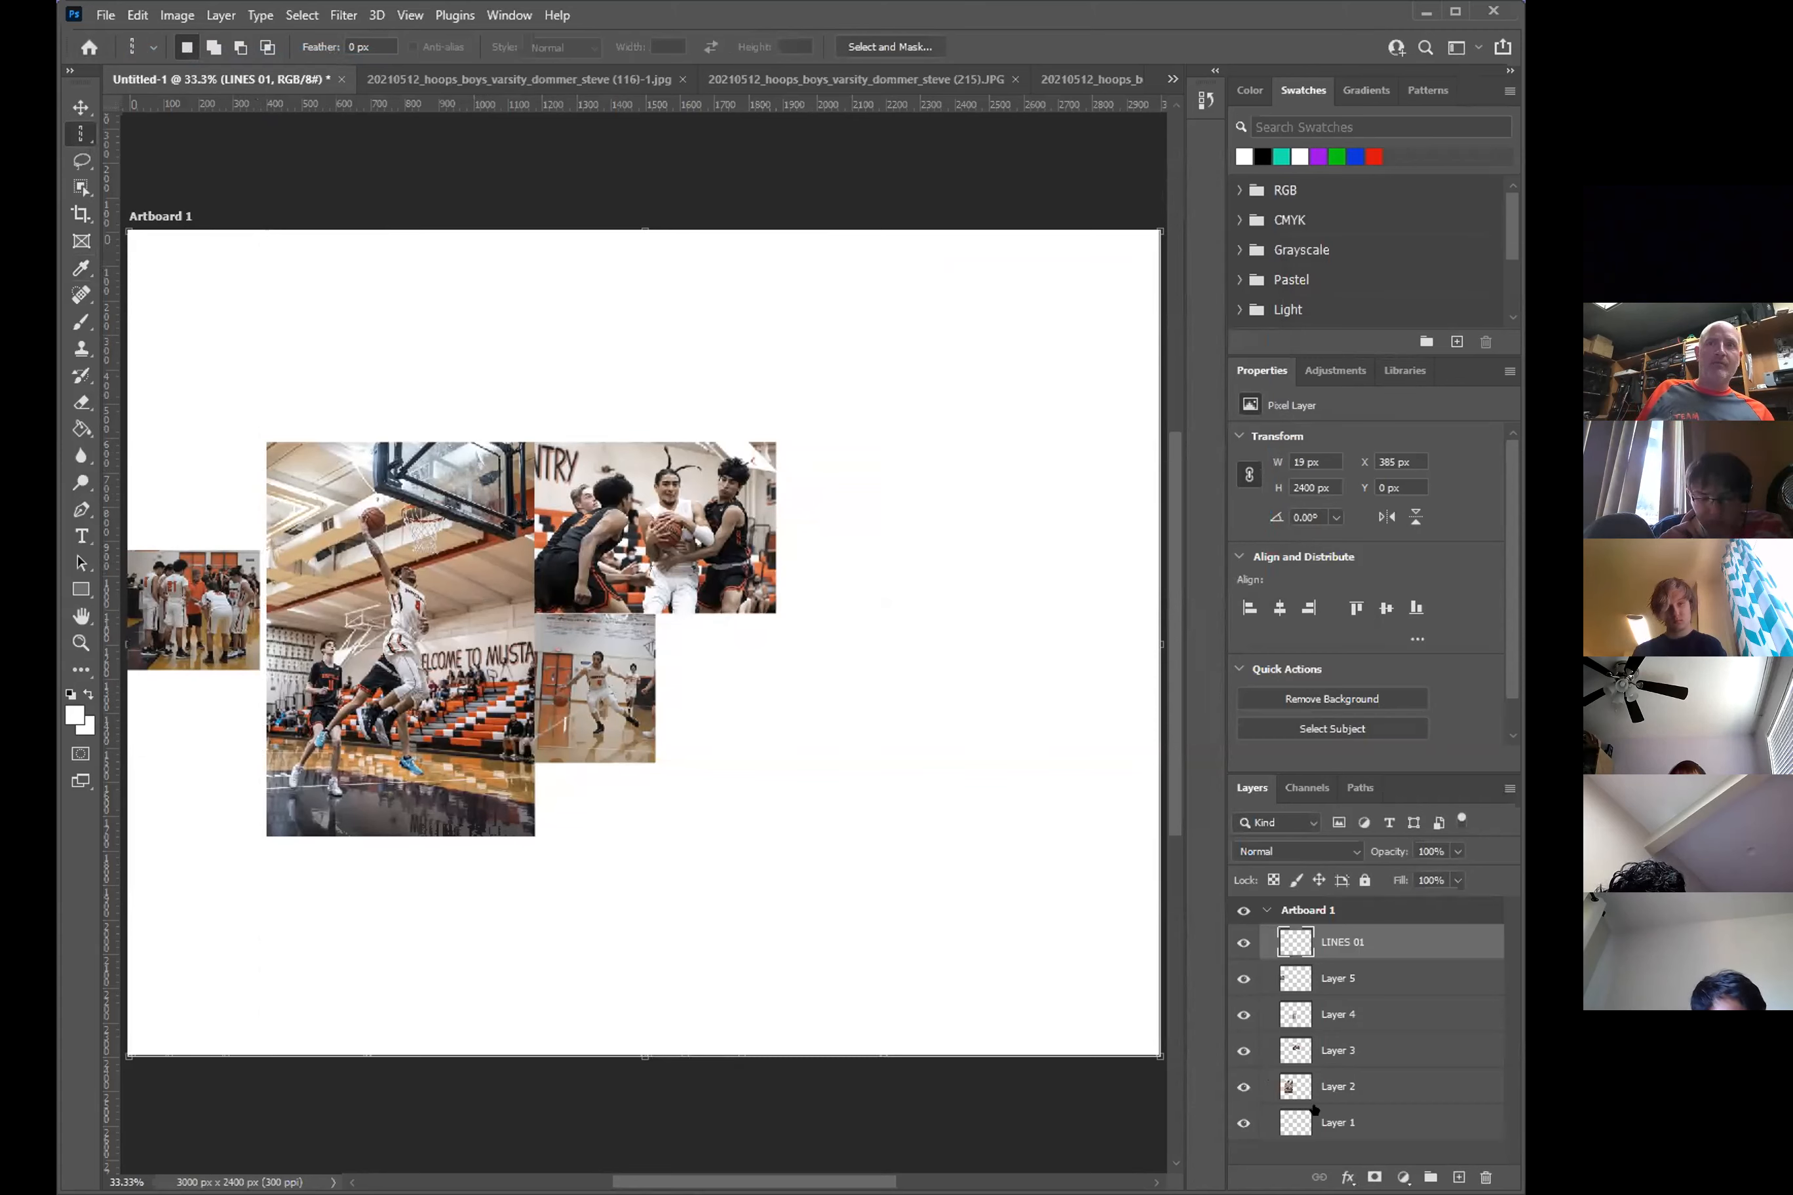
# - Hide the photo layers, toggle Layer 1 and LINES 01 to inspect them in isolation, and show all layers again
pyautogui.moveTo(1237, 1079); pyautogui.dragTo(1234, 973)
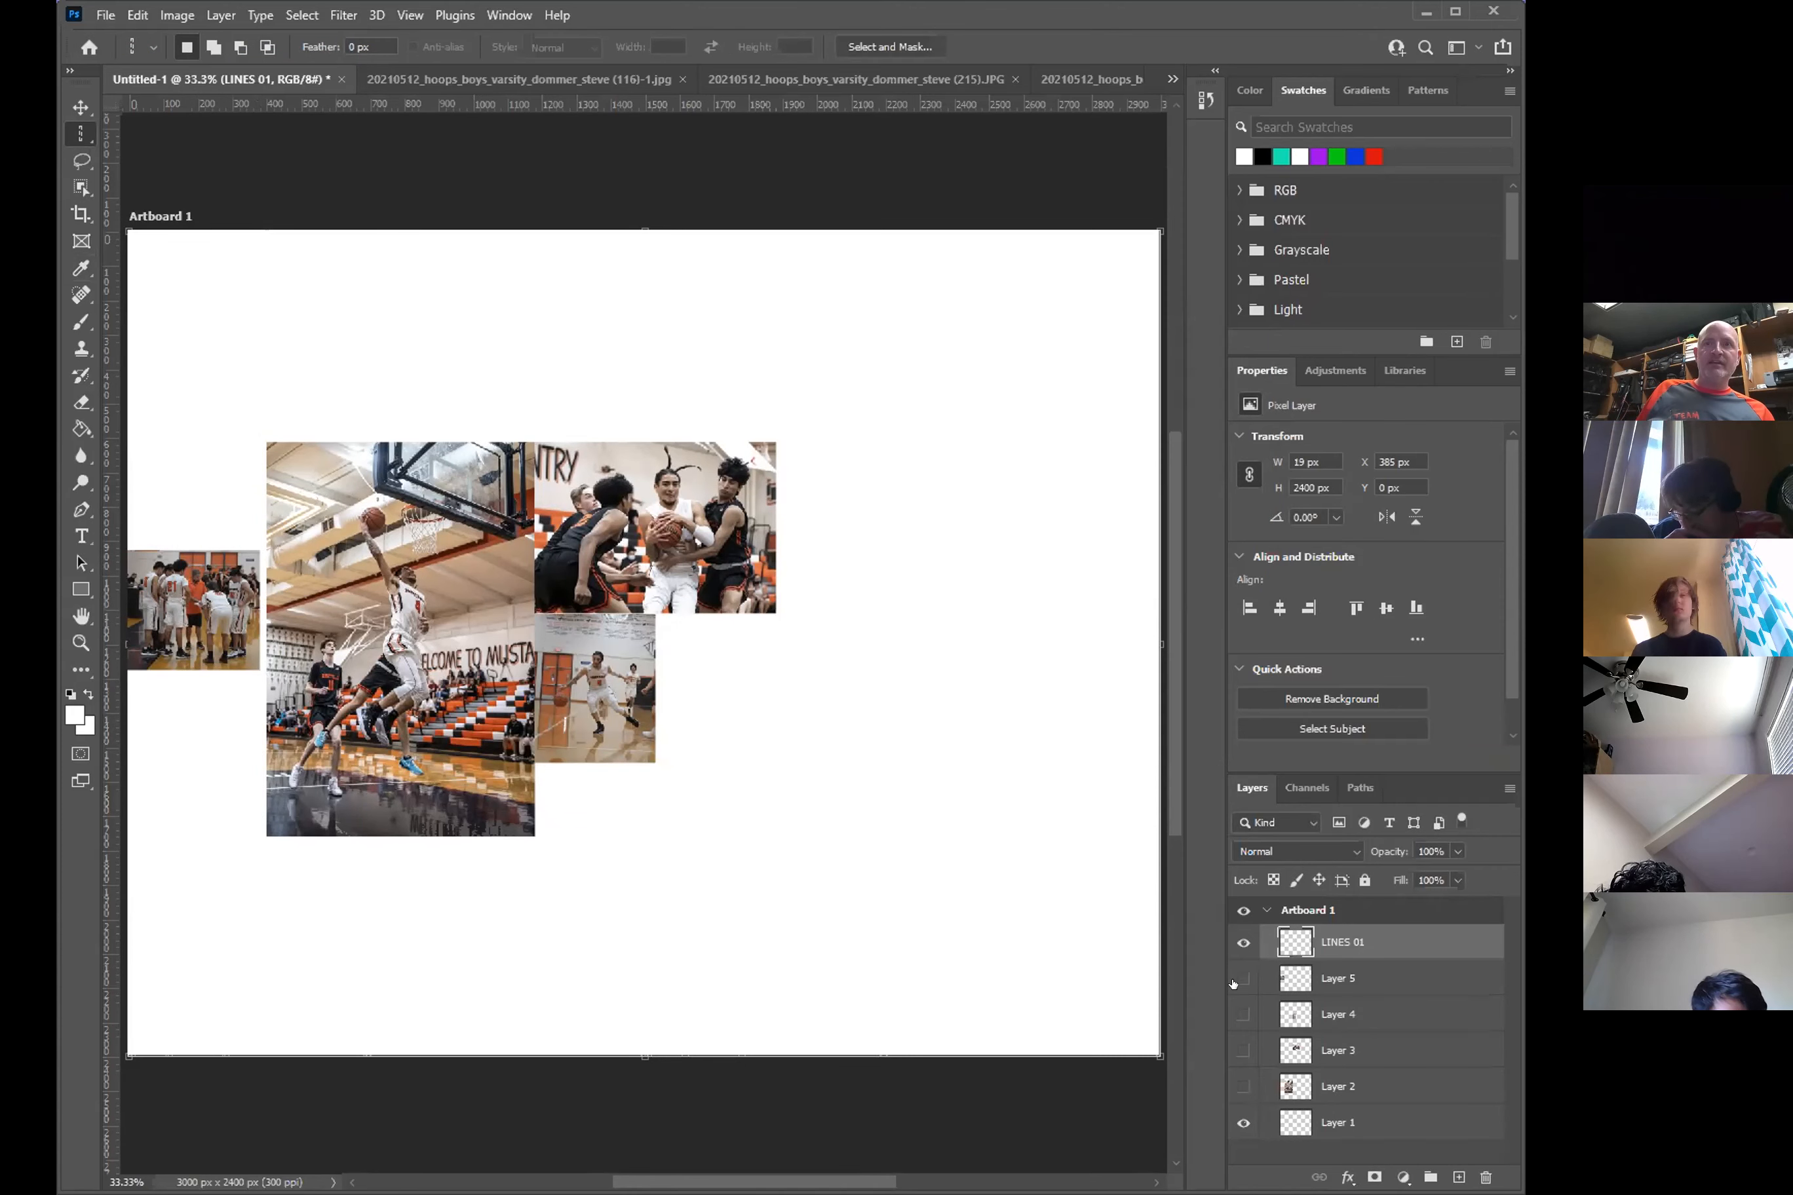
pyautogui.click(1240, 1124)
pyautogui.click(1239, 943)
pyautogui.click(1239, 943)
pyautogui.click(1240, 1126)
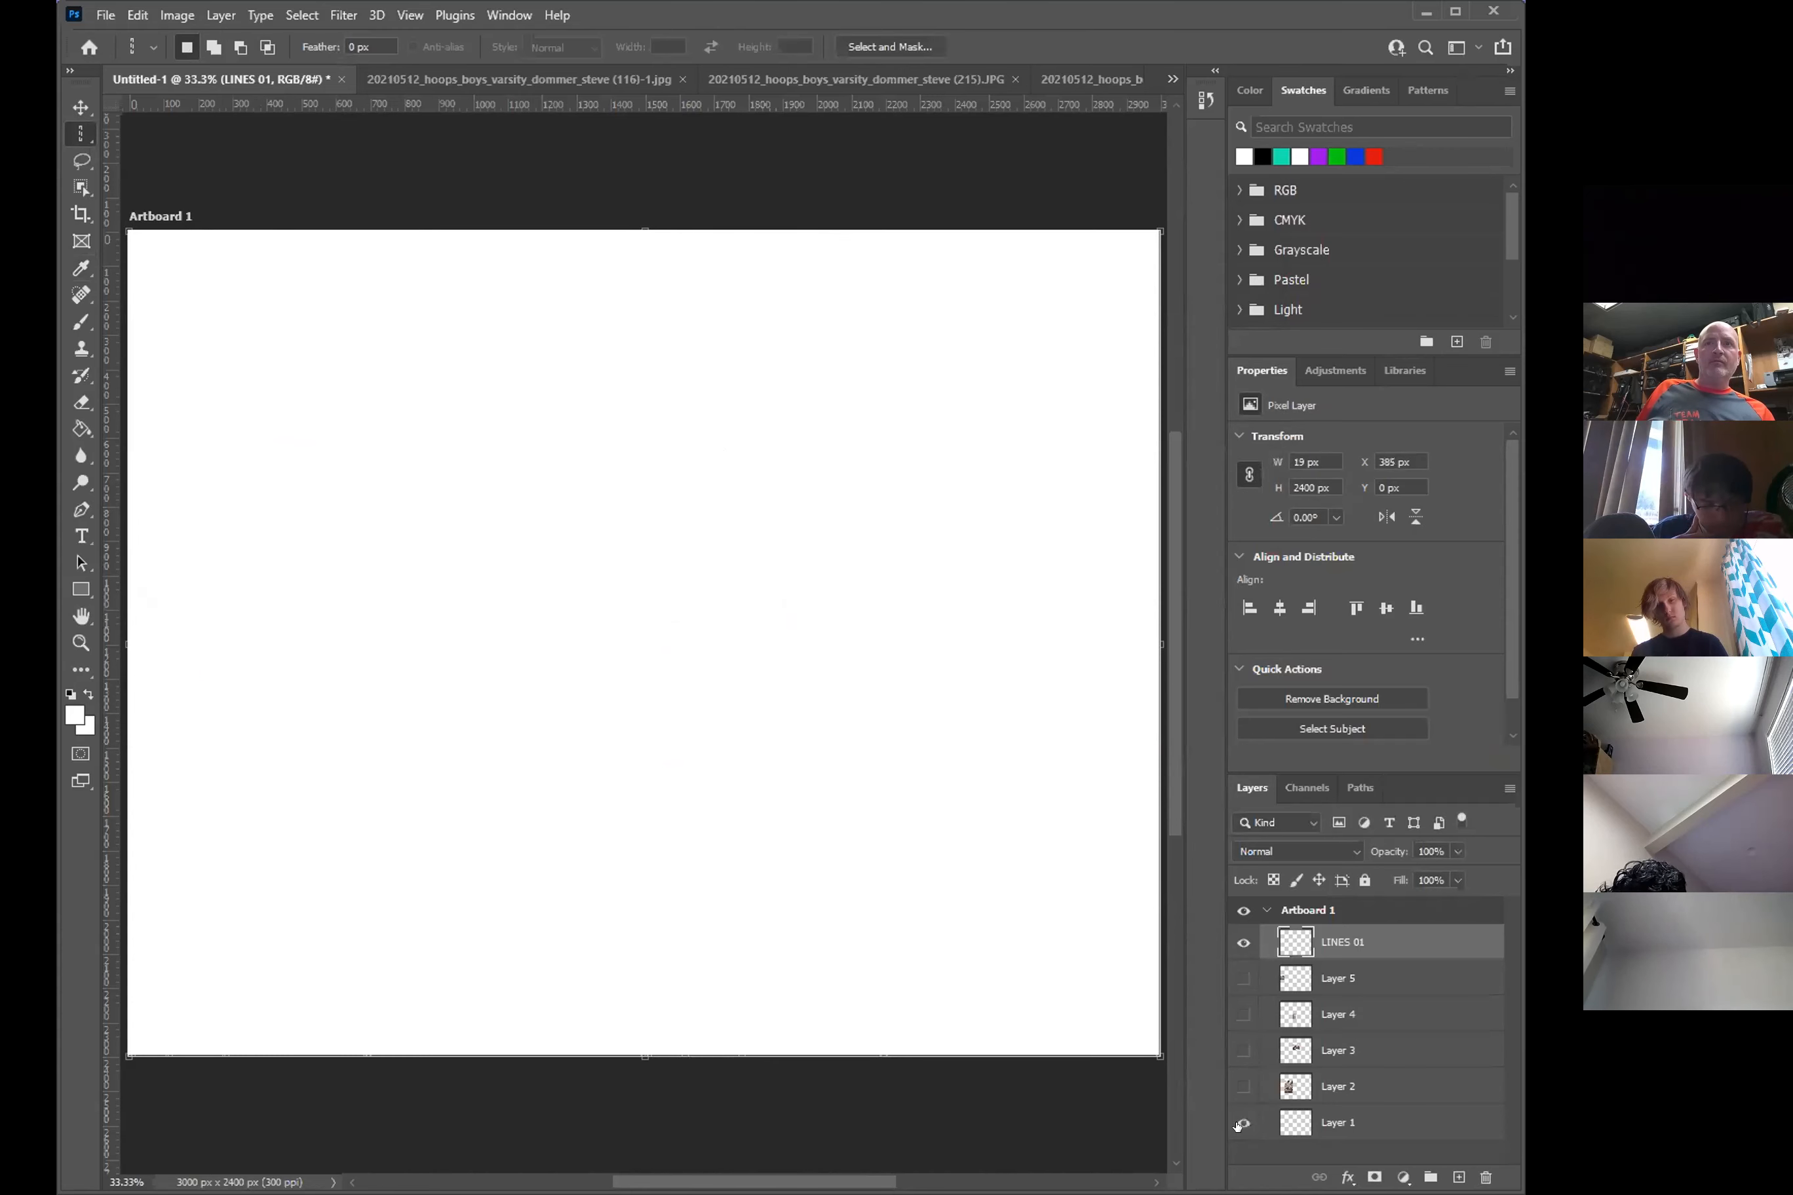
pyautogui.click(1241, 943)
pyautogui.moveTo(1243, 1087); pyautogui.dragTo(1240, 979)
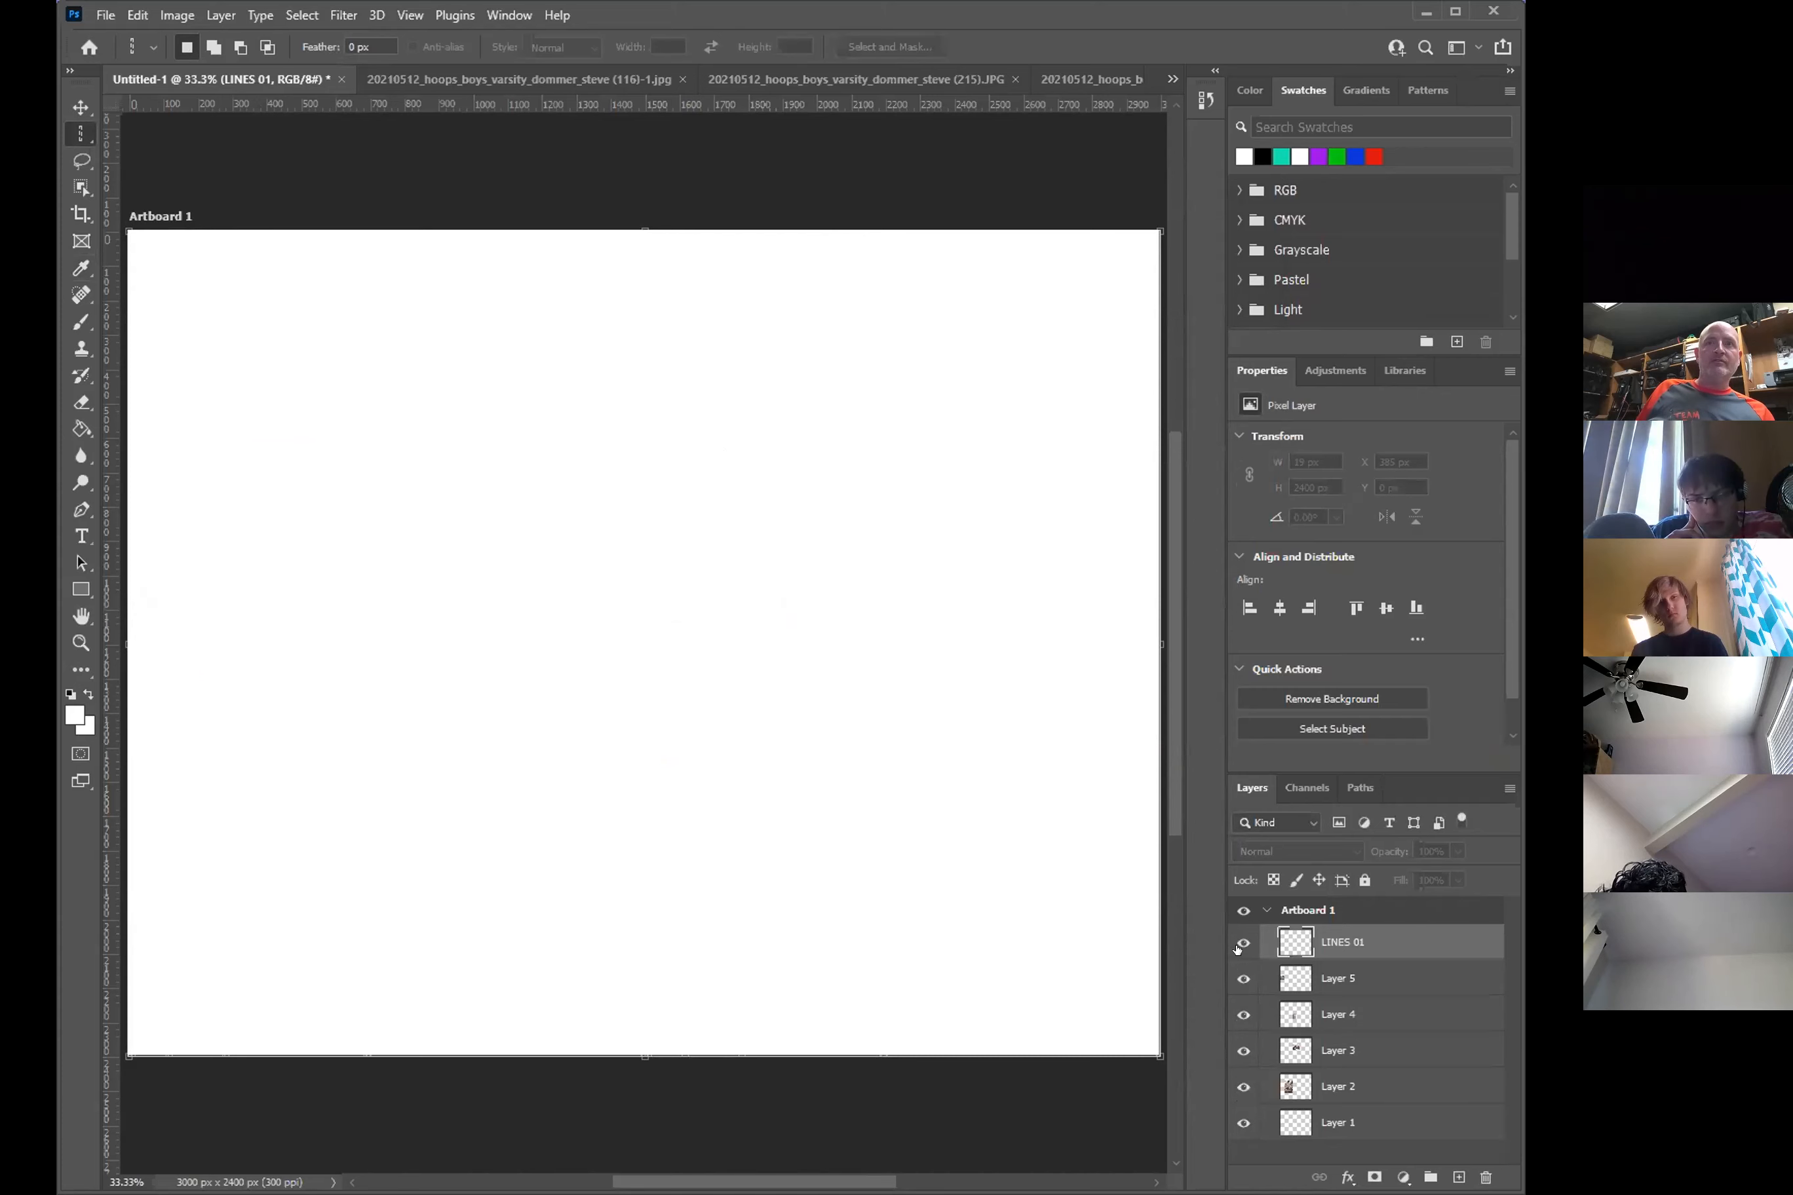
pyautogui.click(1241, 943)
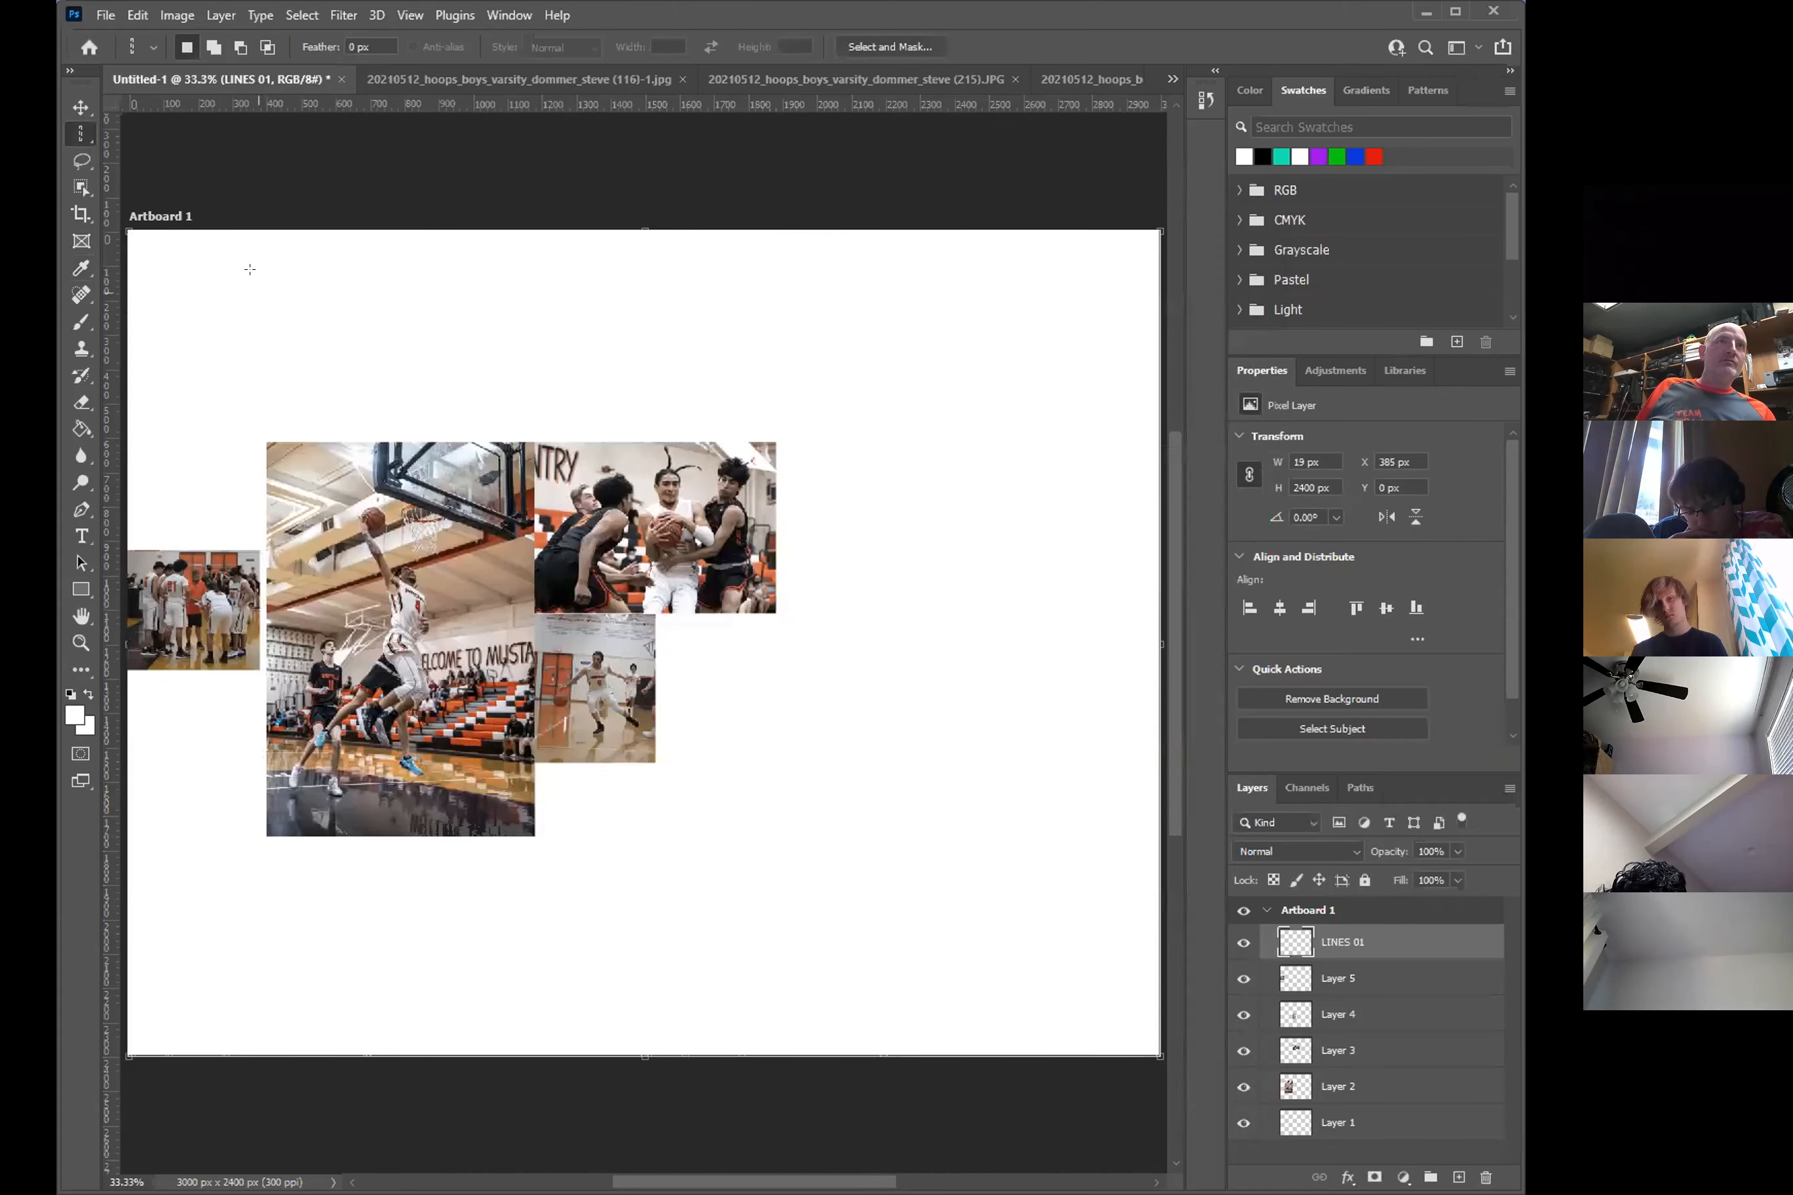
# - Move the small single-player photo on Layer 4 above the dunk photo, across the white line, to about X 255 px, Y 152 px
pyautogui.click(80, 106)
pyautogui.click(644, 698)
pyautogui.moveTo(621, 715); pyautogui.dragTo(295, 384)
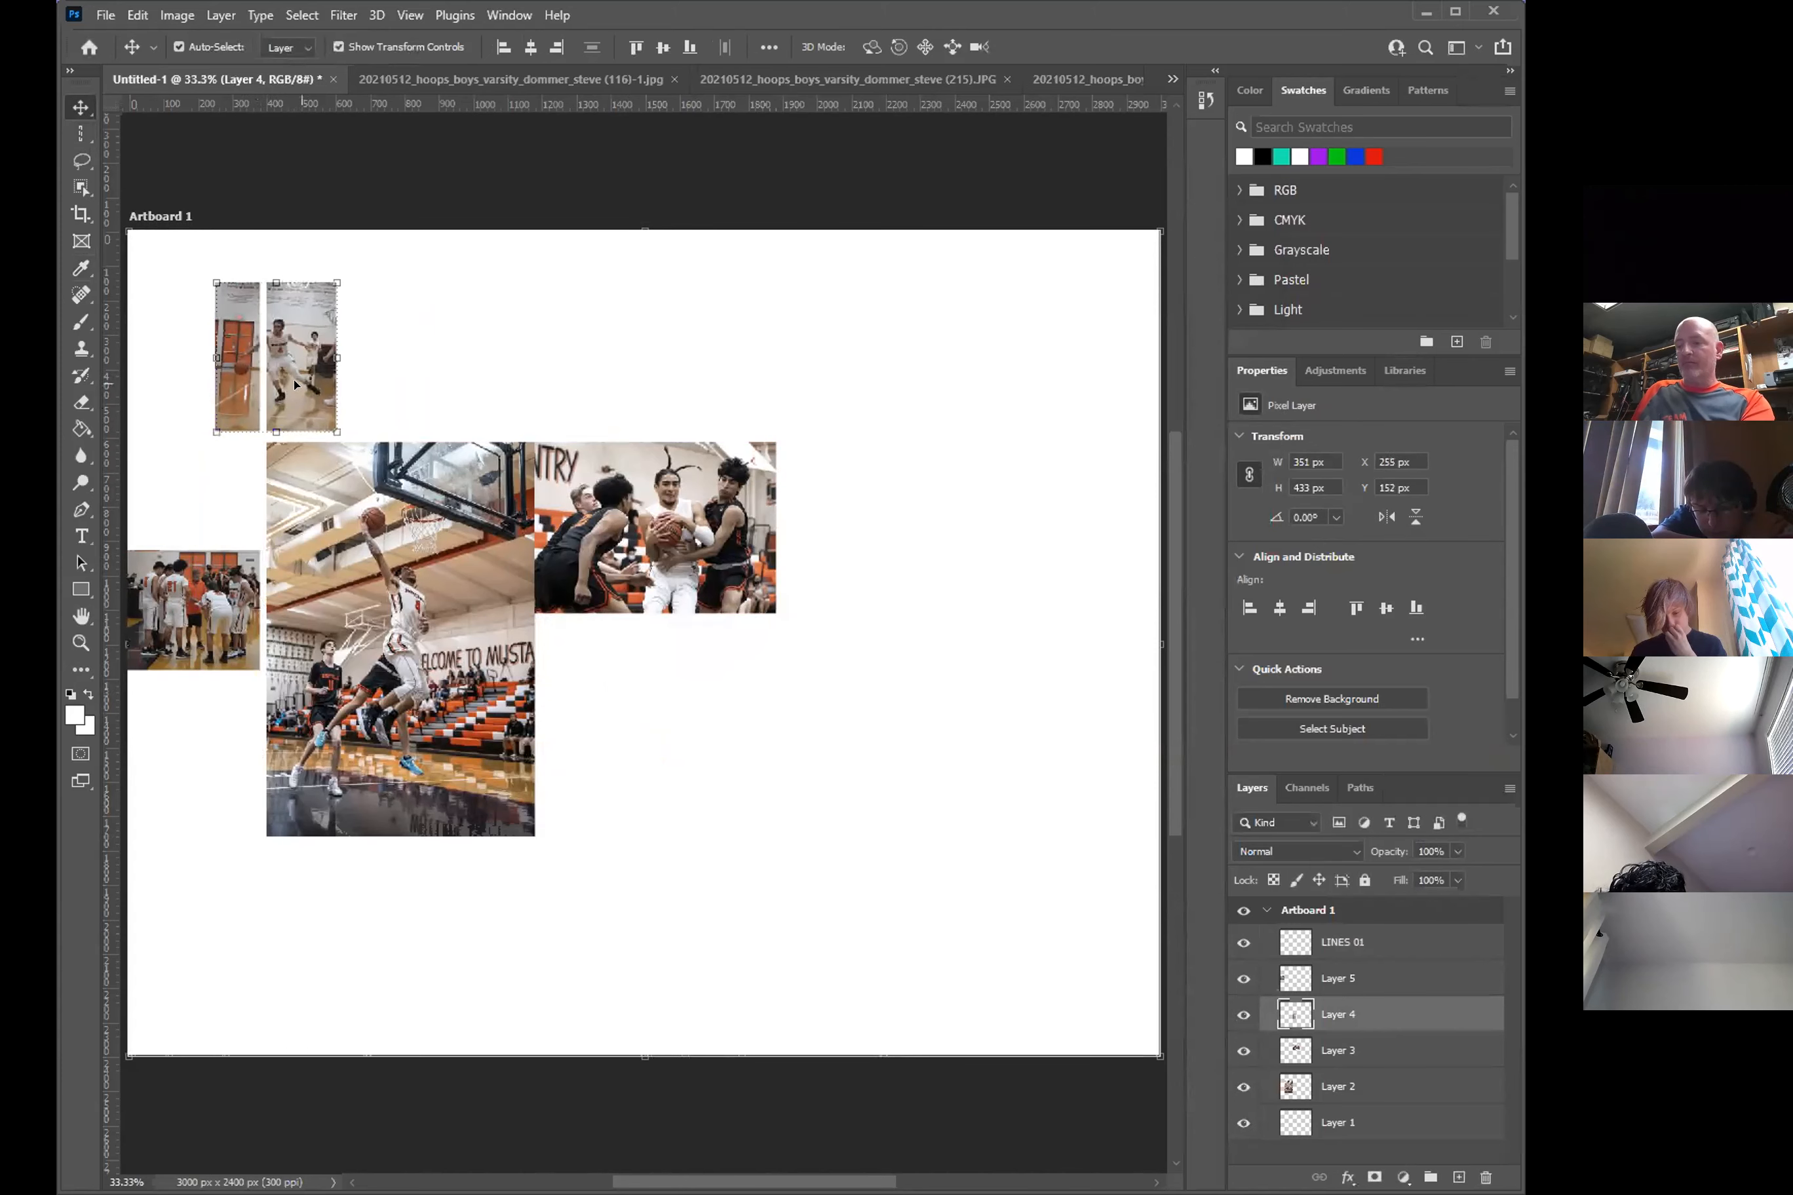
pyautogui.press('ctrl')
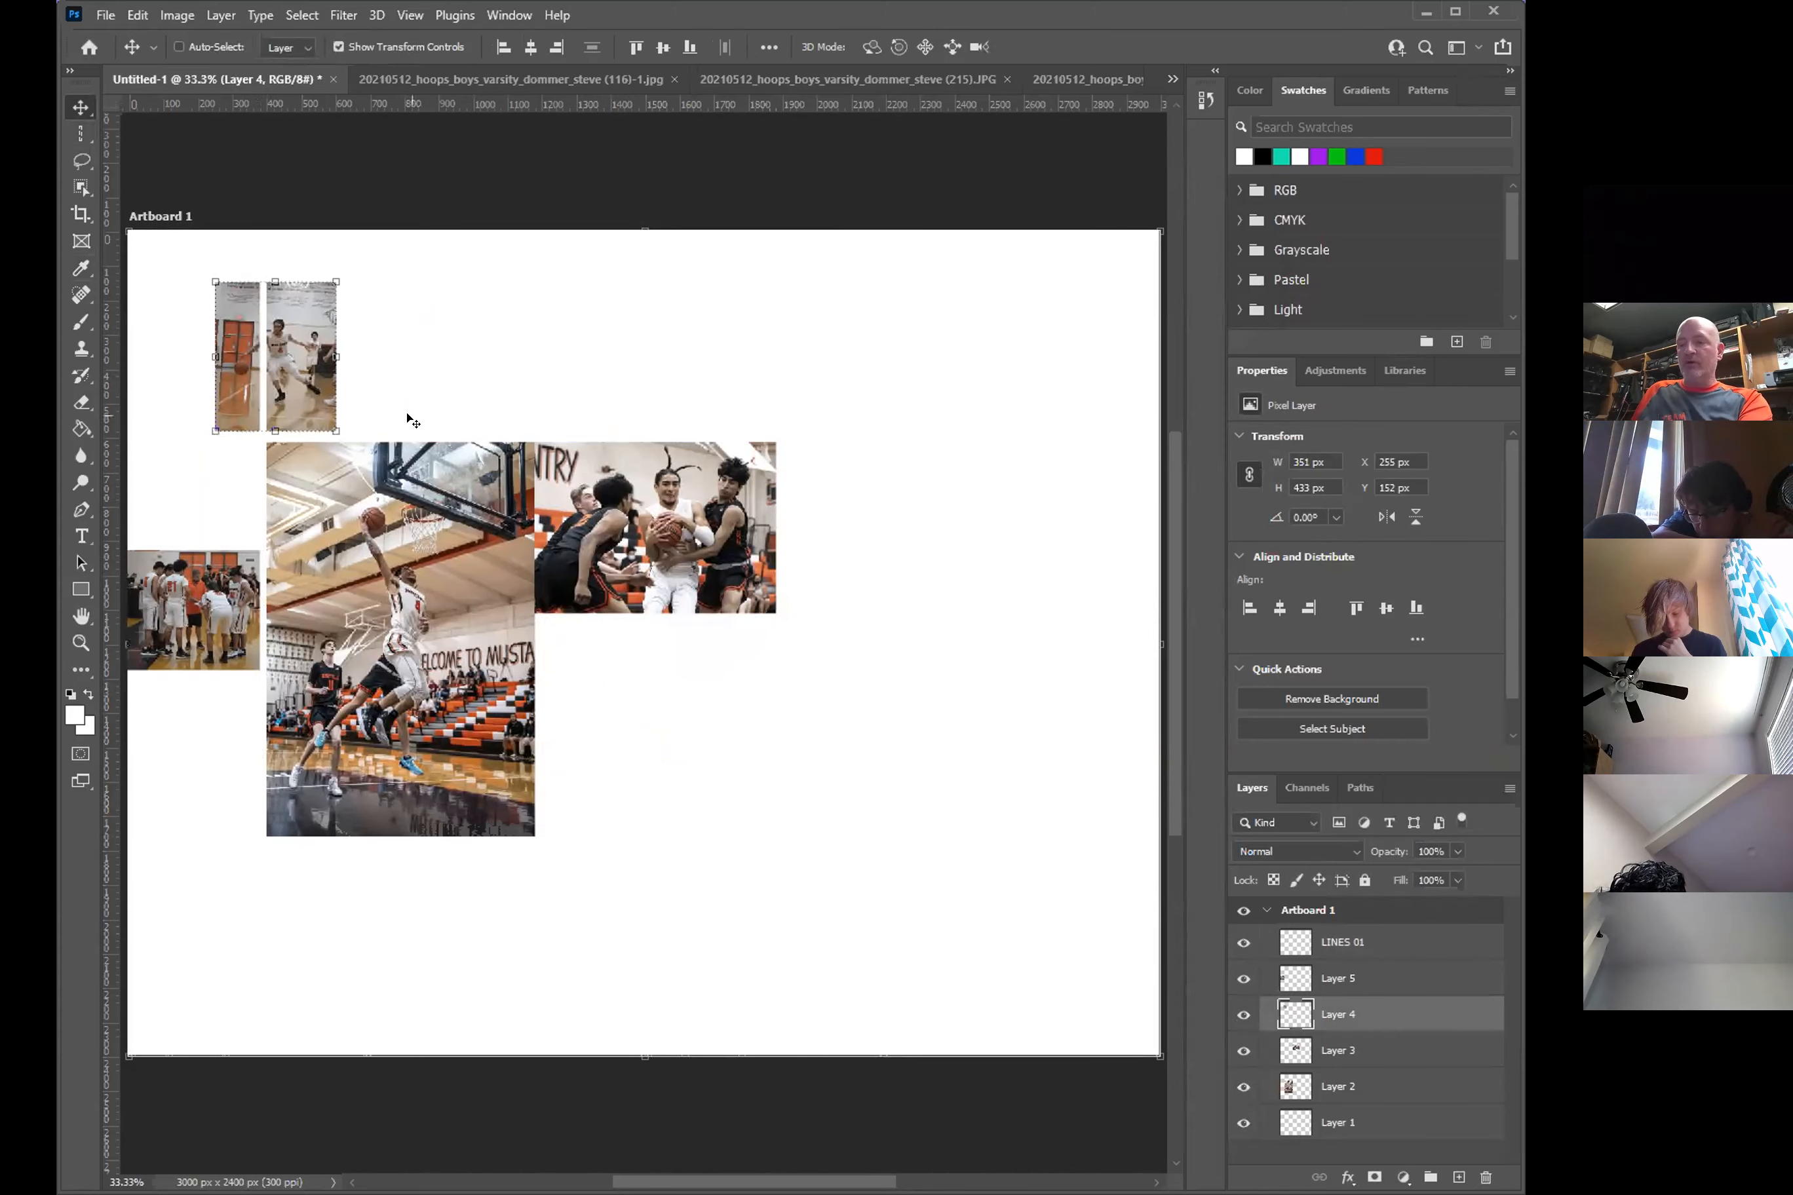
# - Undo the Layer 4 move, and delete the part of the LINES 01 white line above the dunk photo, clearing the selection
pyautogui.hotkey('ctrl', 'z')
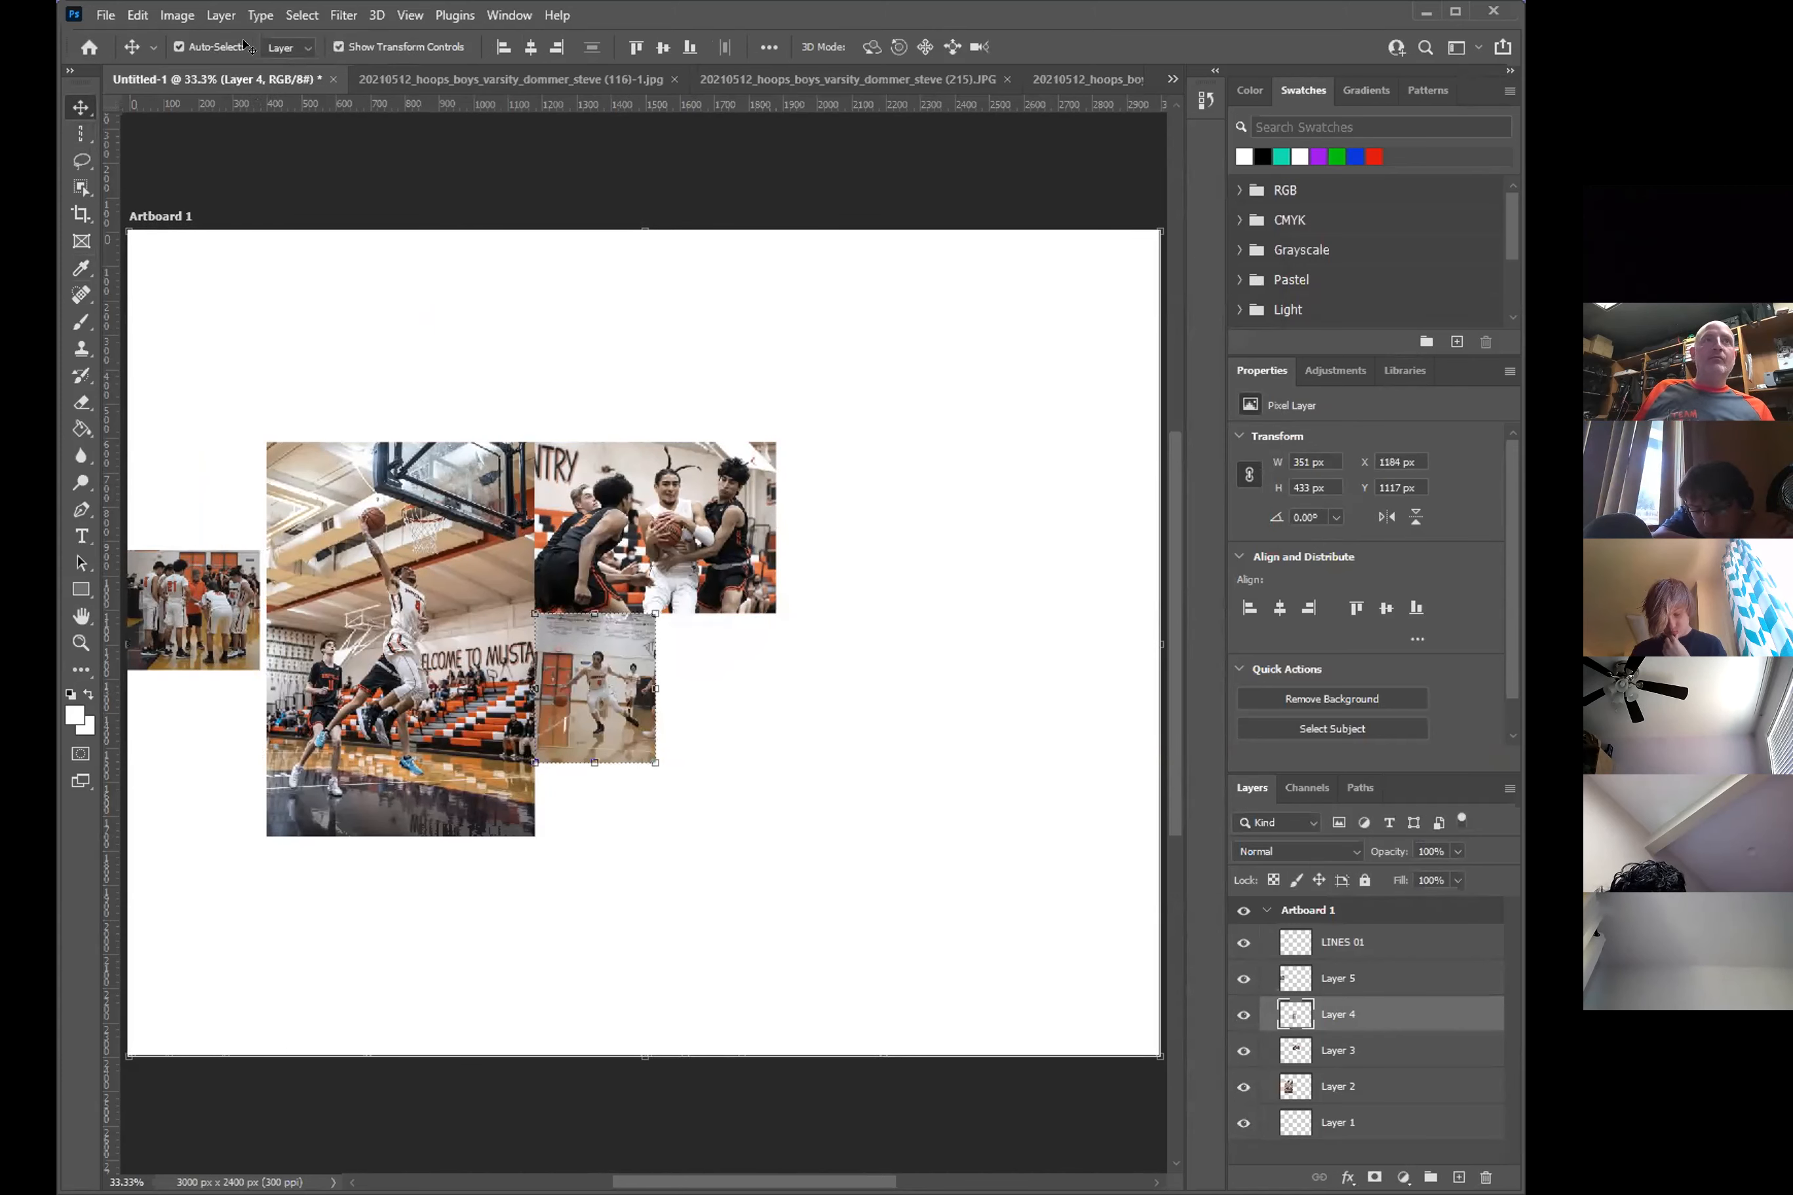
pyautogui.click(77, 139)
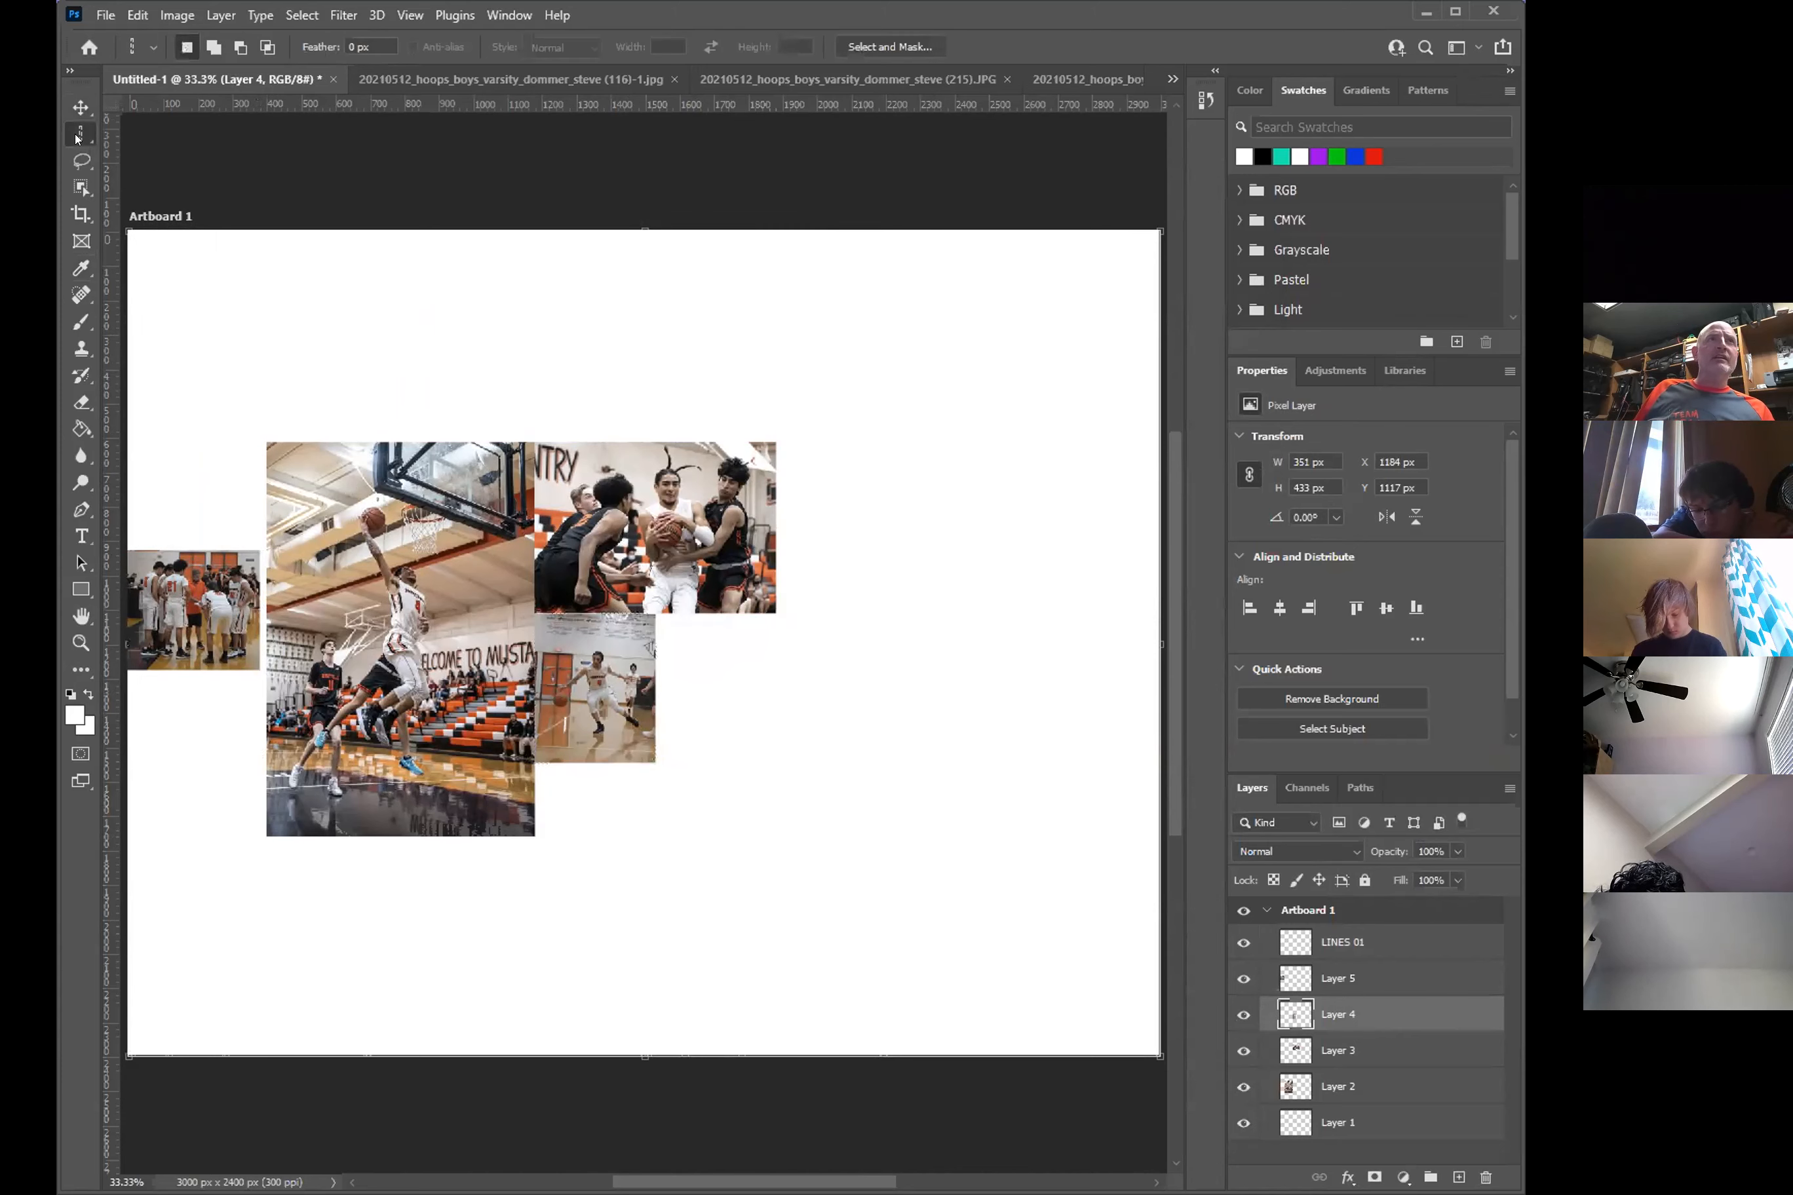
pyautogui.rightClick(78, 138)
pyautogui.click(208, 137)
pyautogui.moveTo(277, 439); pyautogui.dragTo(245, 197)
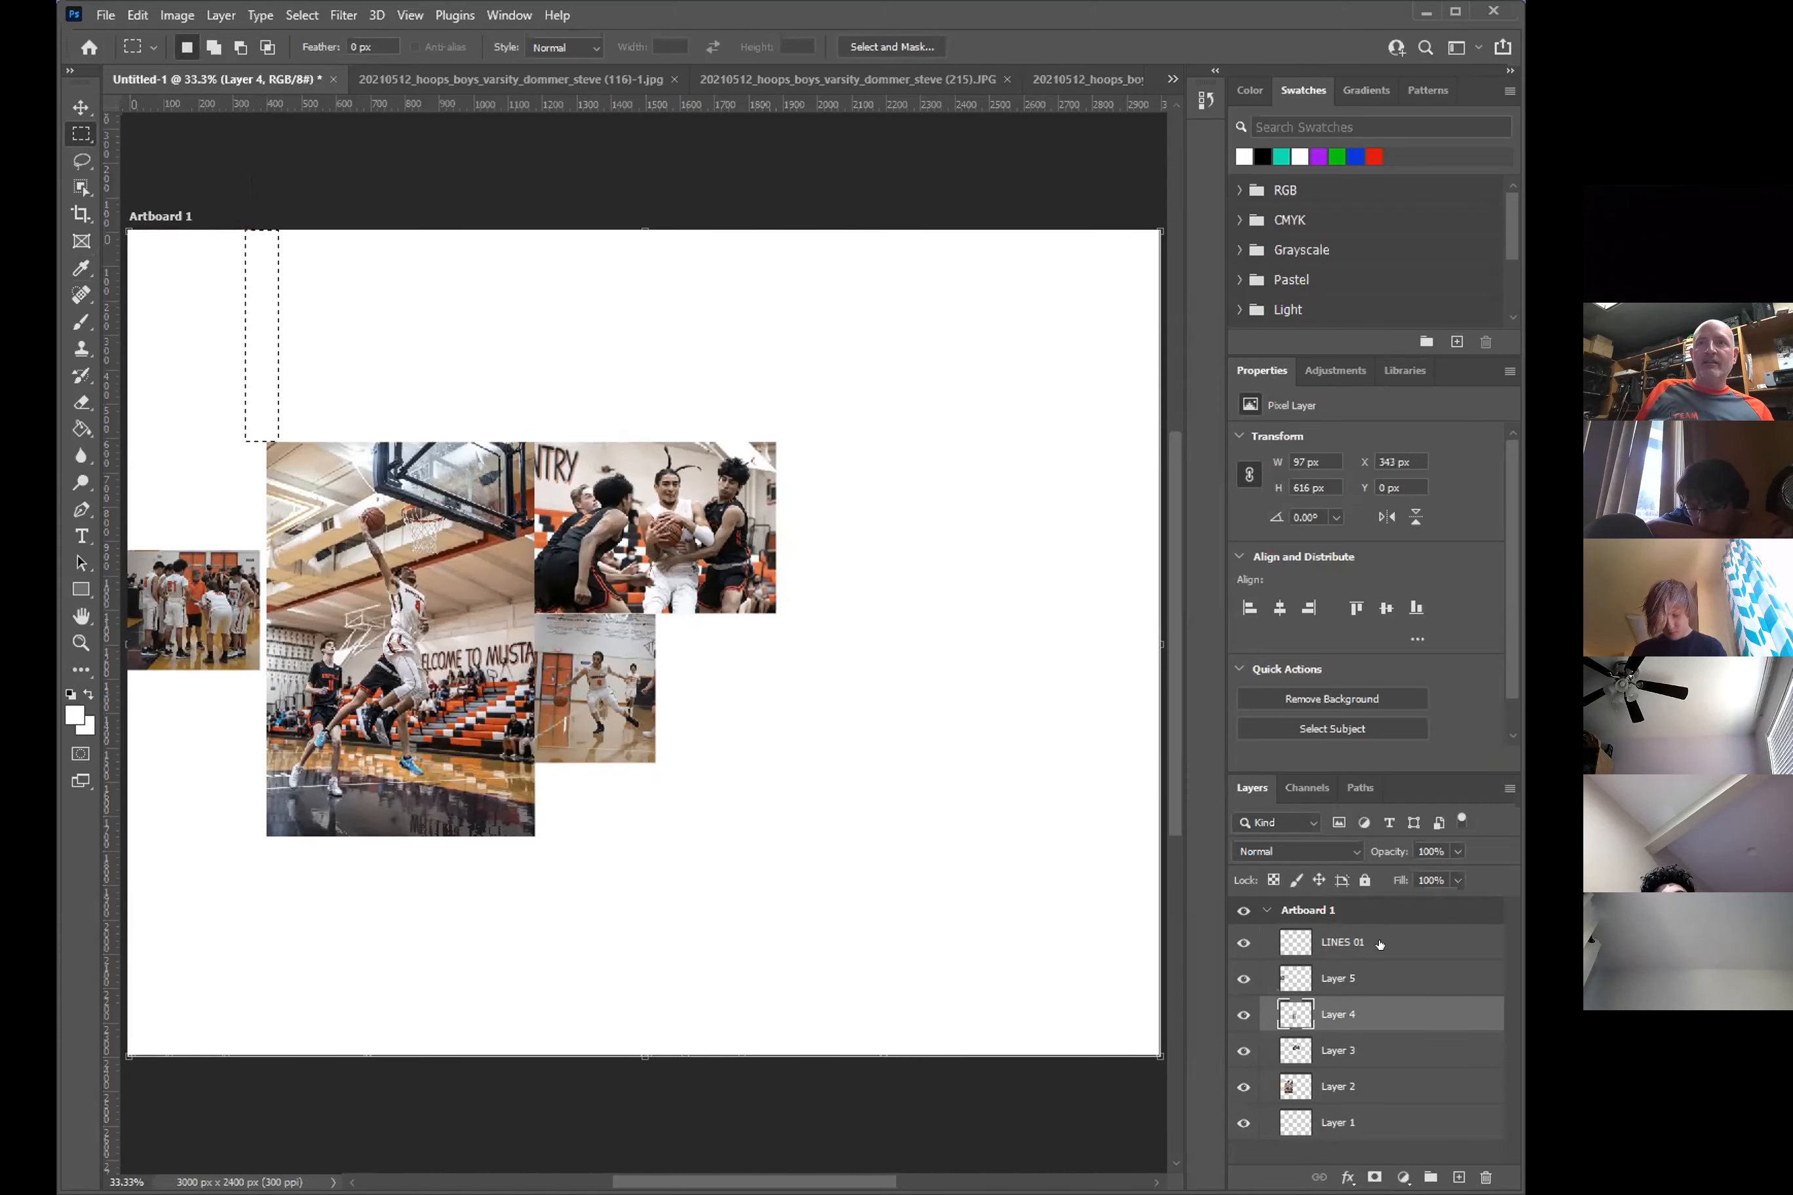
pyautogui.click(1315, 945)
pyautogui.moveTo(1241, 976)
pyautogui.mouseDown()
pyautogui.moveTo(1249, 1111)
pyautogui.moveTo(1241, 985)
pyautogui.mouseUp()
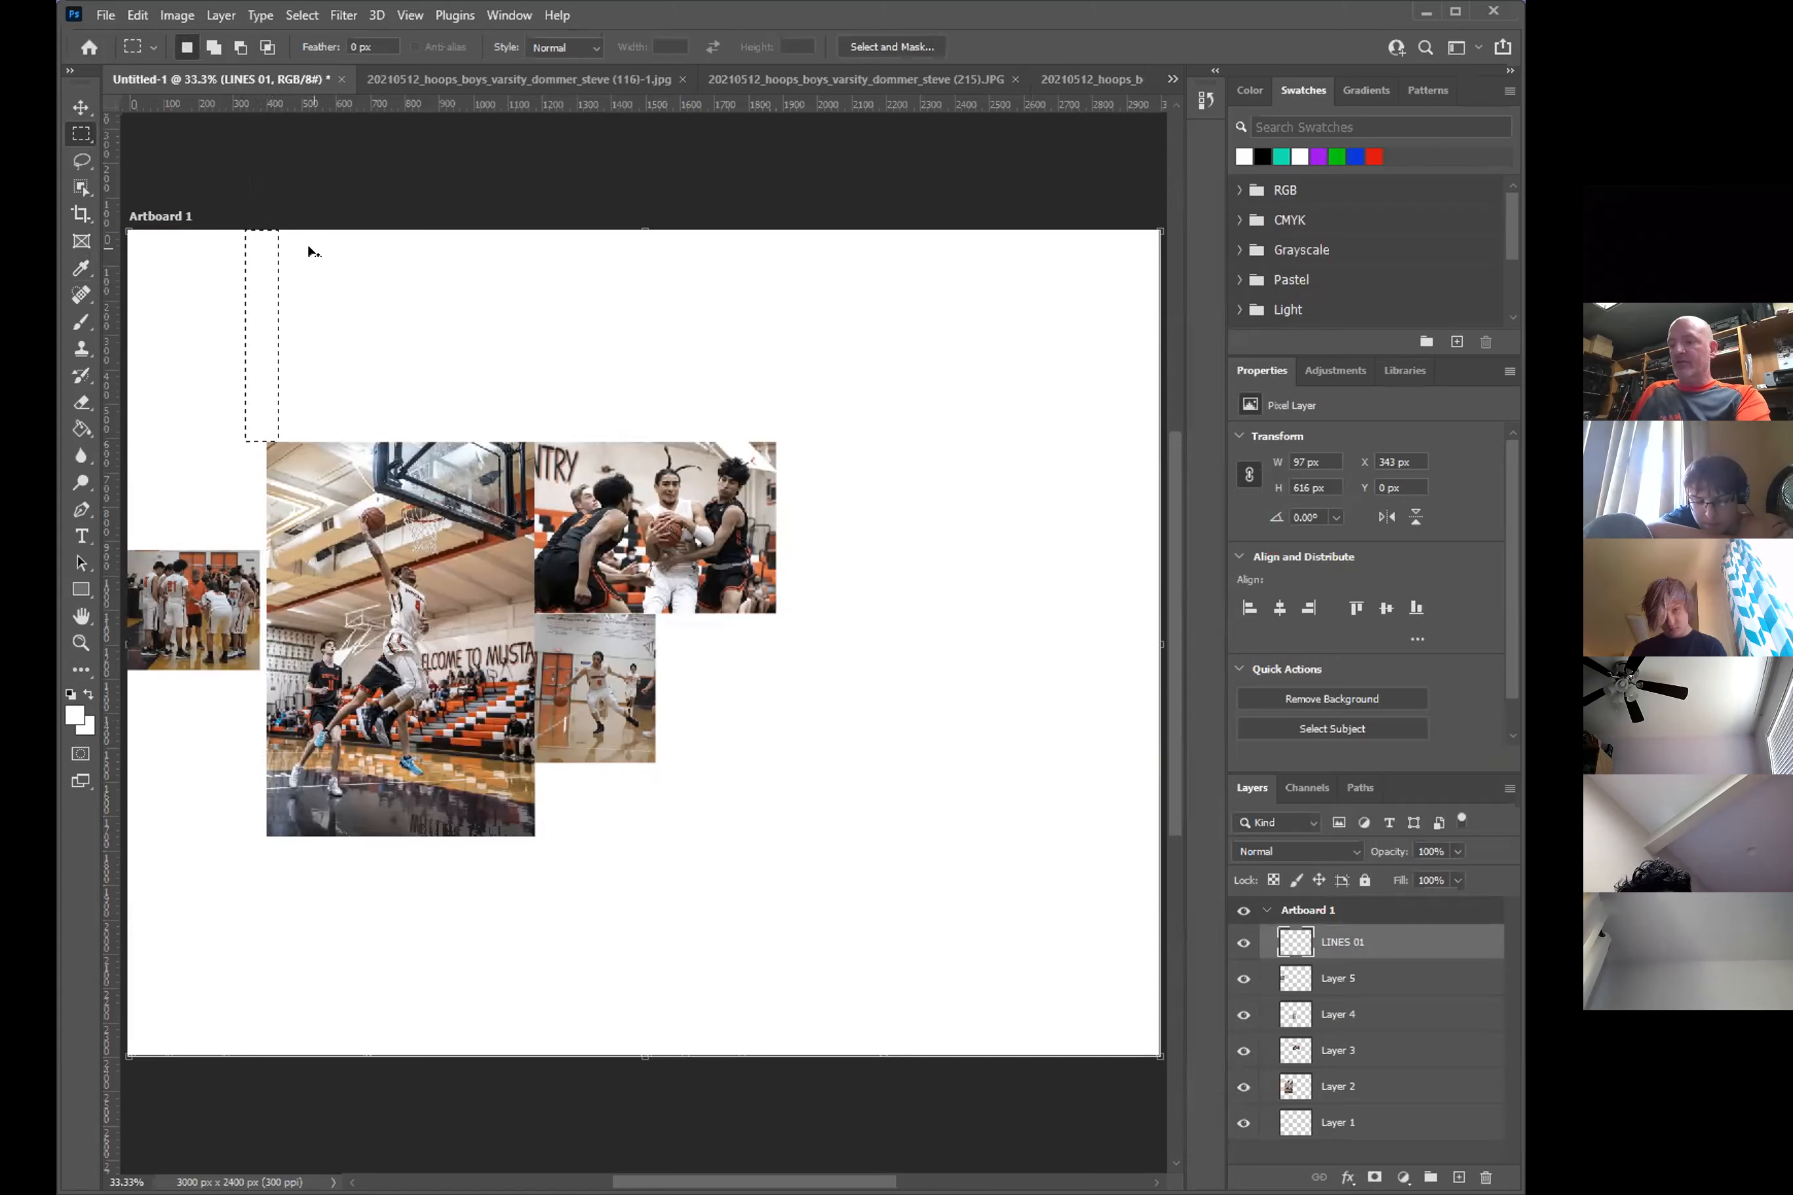
pyautogui.hotkey('ctrl', 'd')
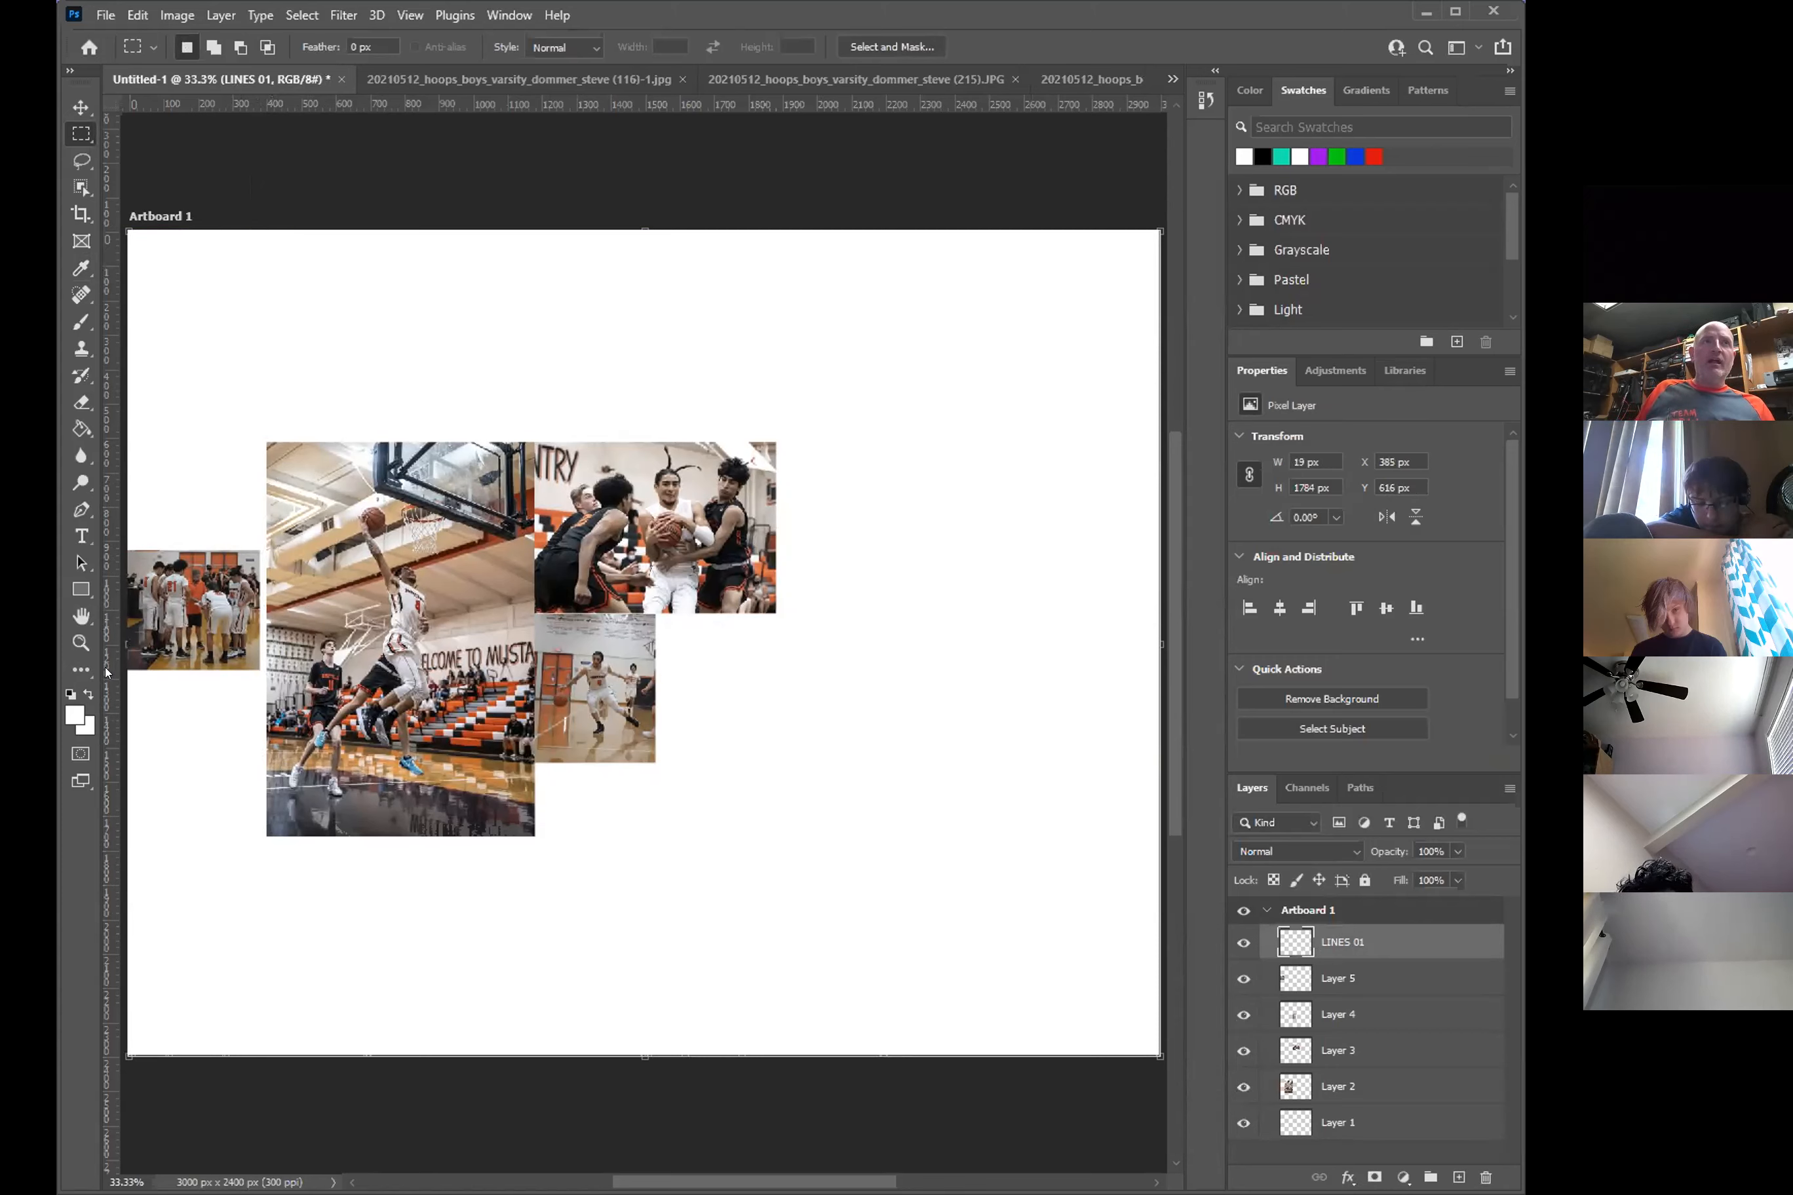
# - Select a single pixel row across the canvas at Y 1110 px, where the photos beside the dunk photo meet
pyautogui.rightClick(82, 135)
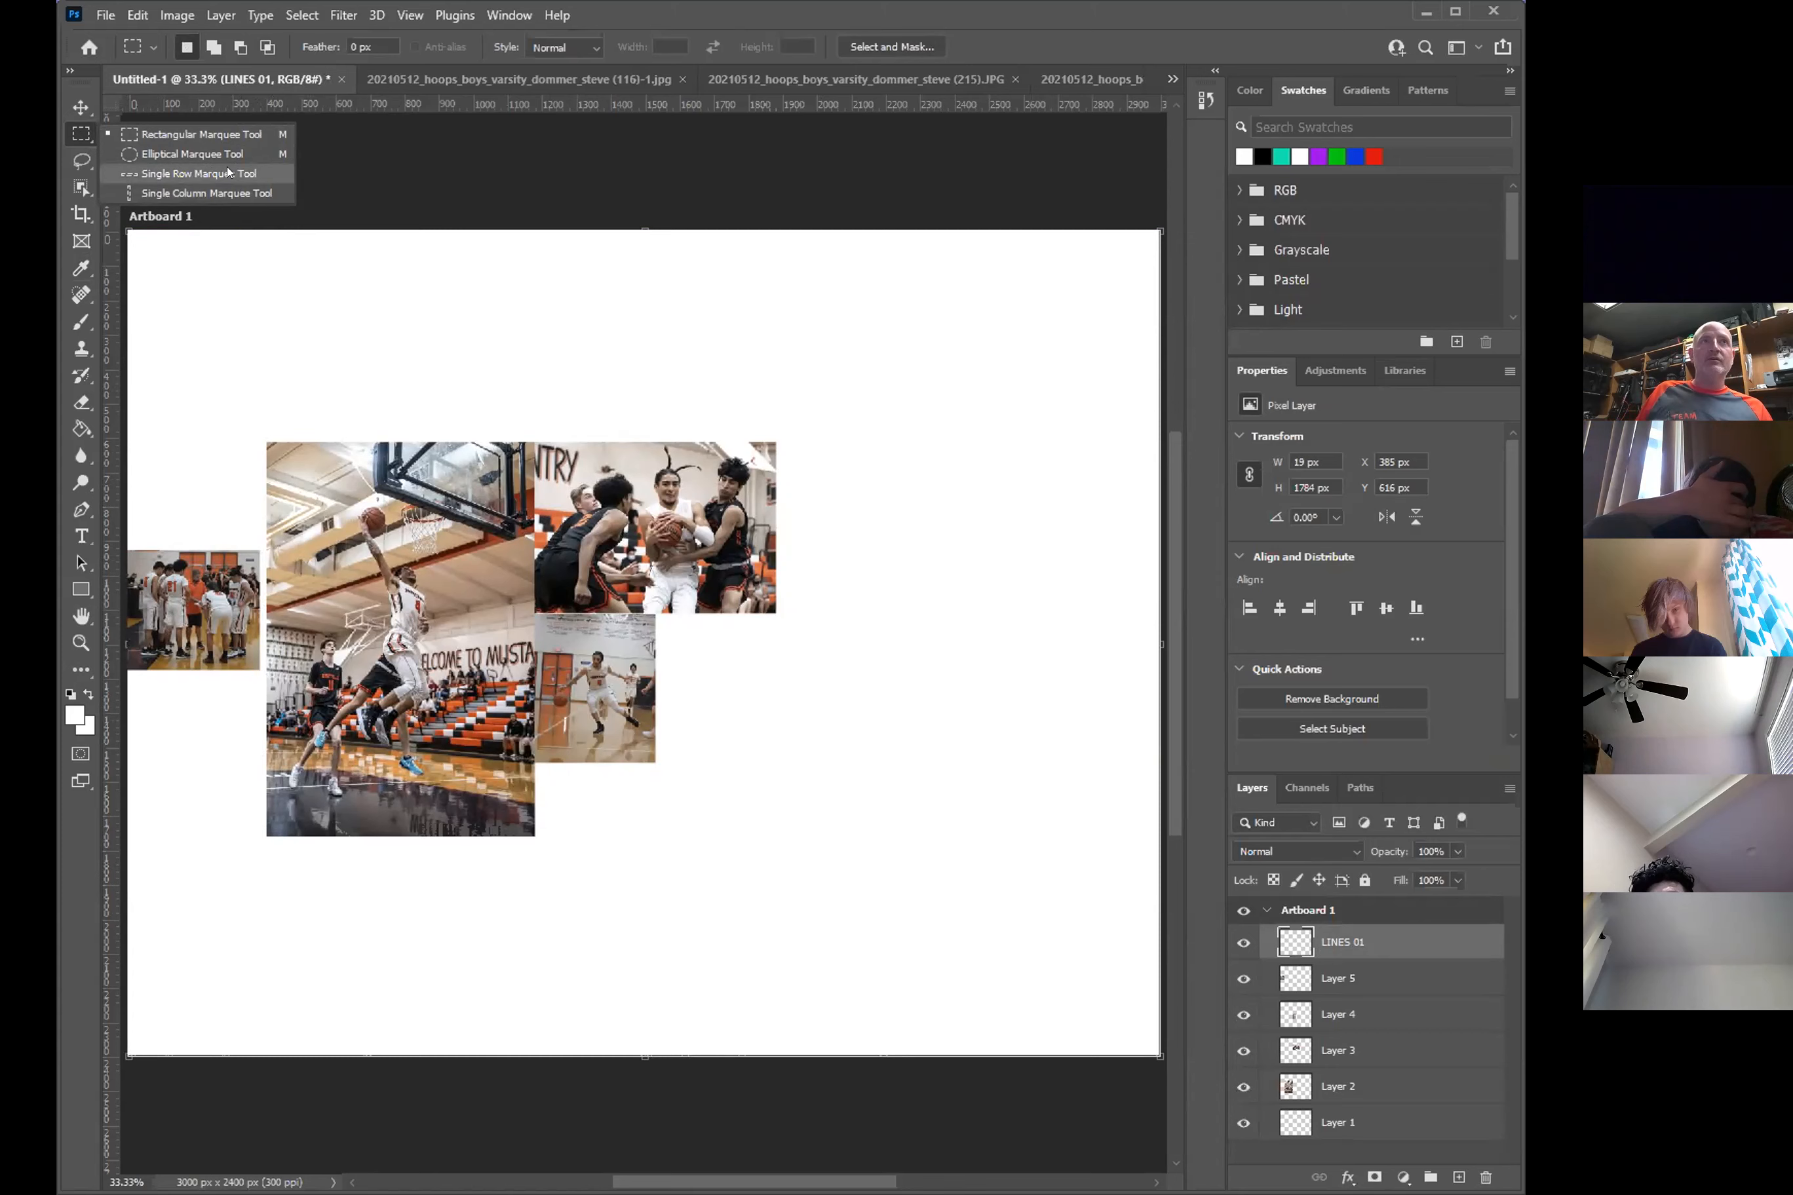
pyautogui.click(200, 174)
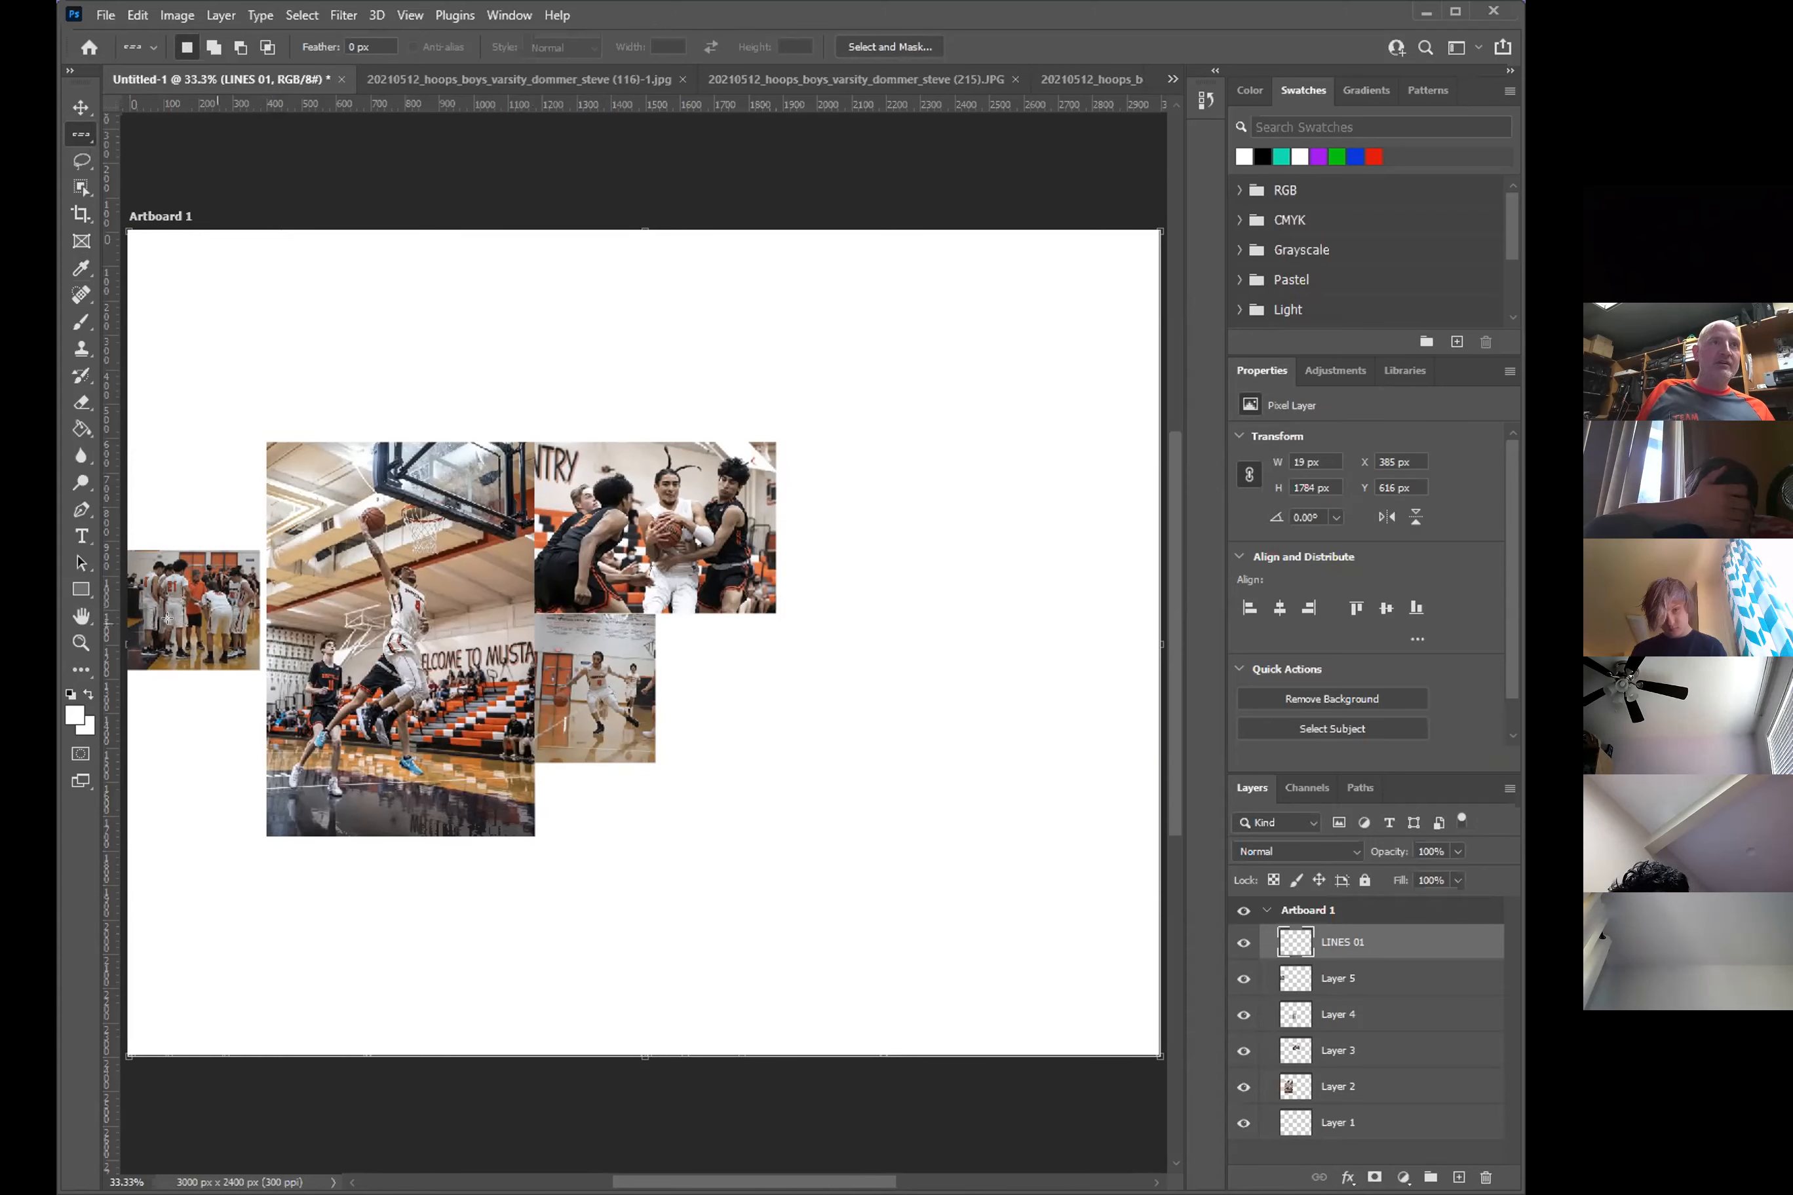
pyautogui.click(608, 609)
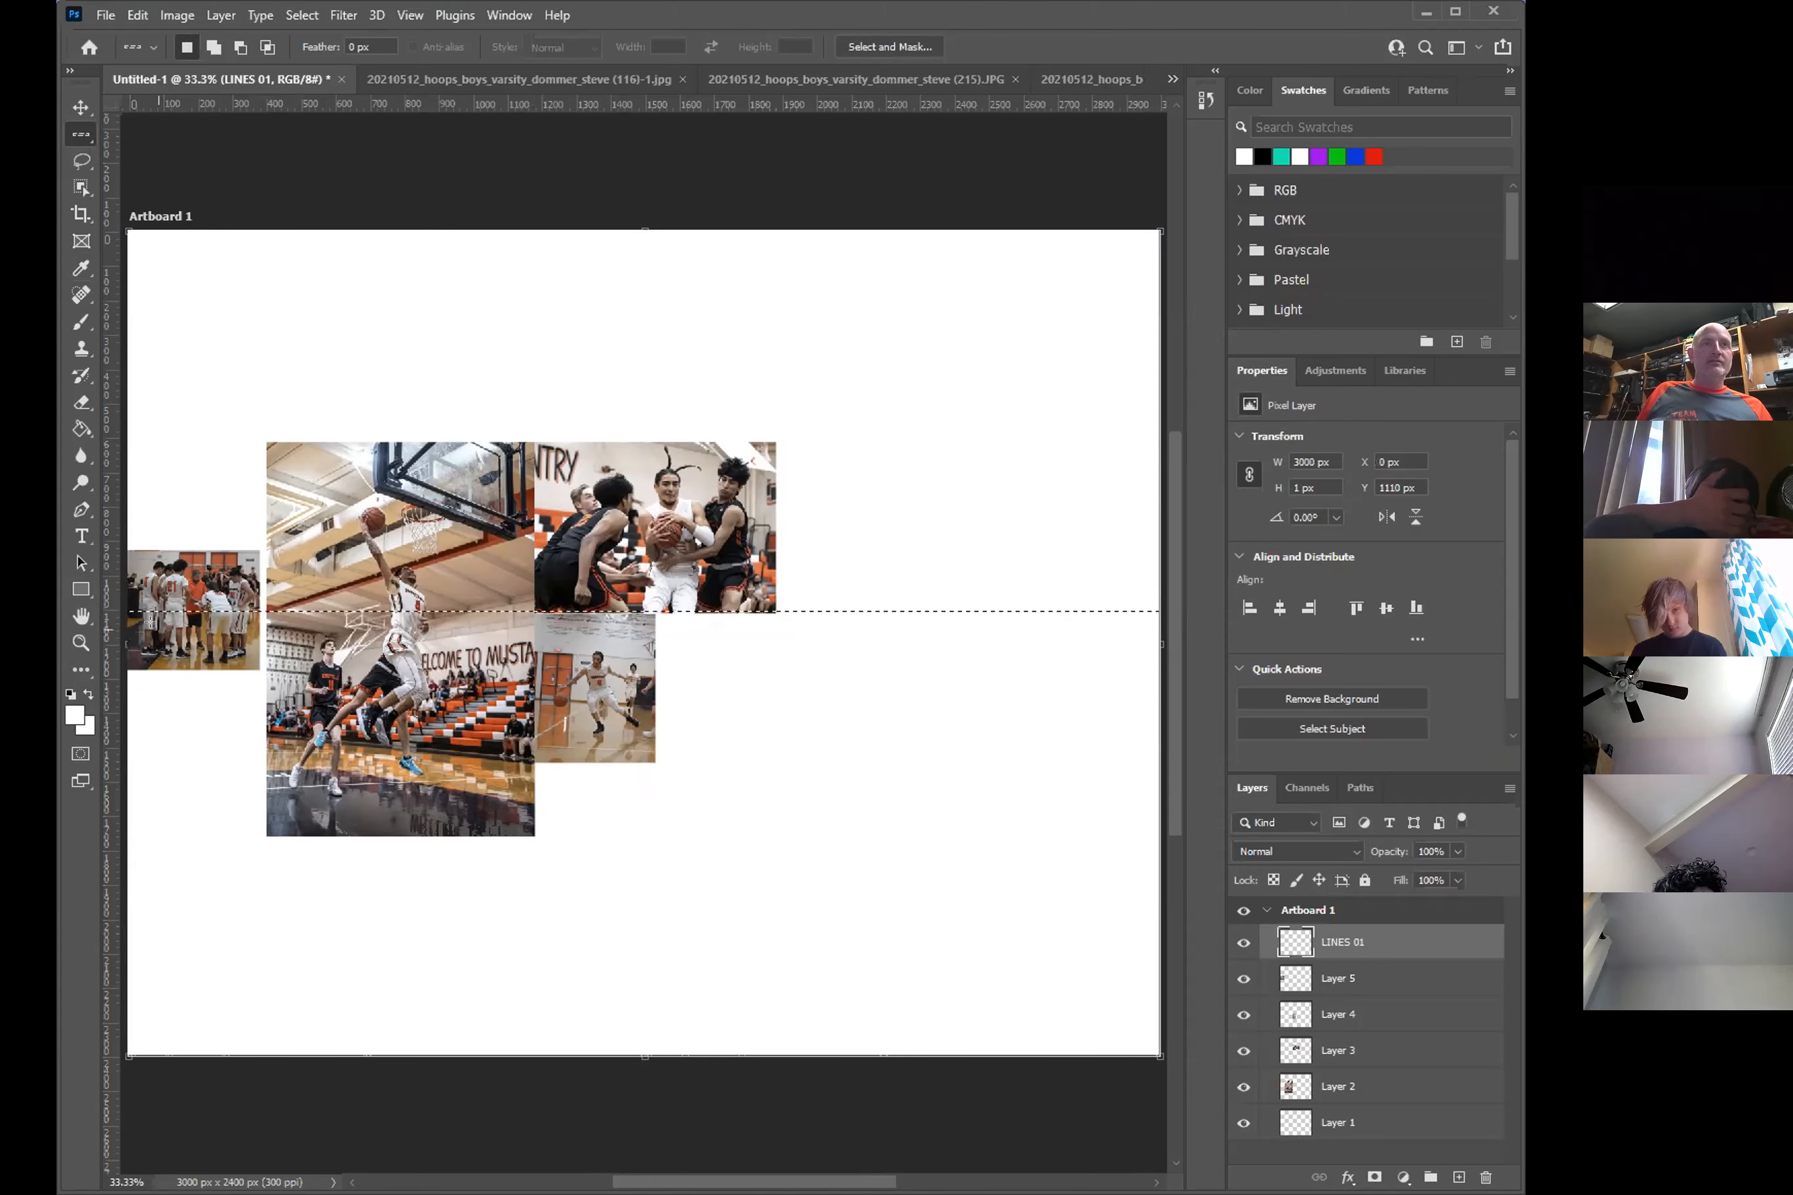
# - Try an 18 px white stroke, located at center, on the row selection in LINES 01, and undo it
pyautogui.click(138, 16)
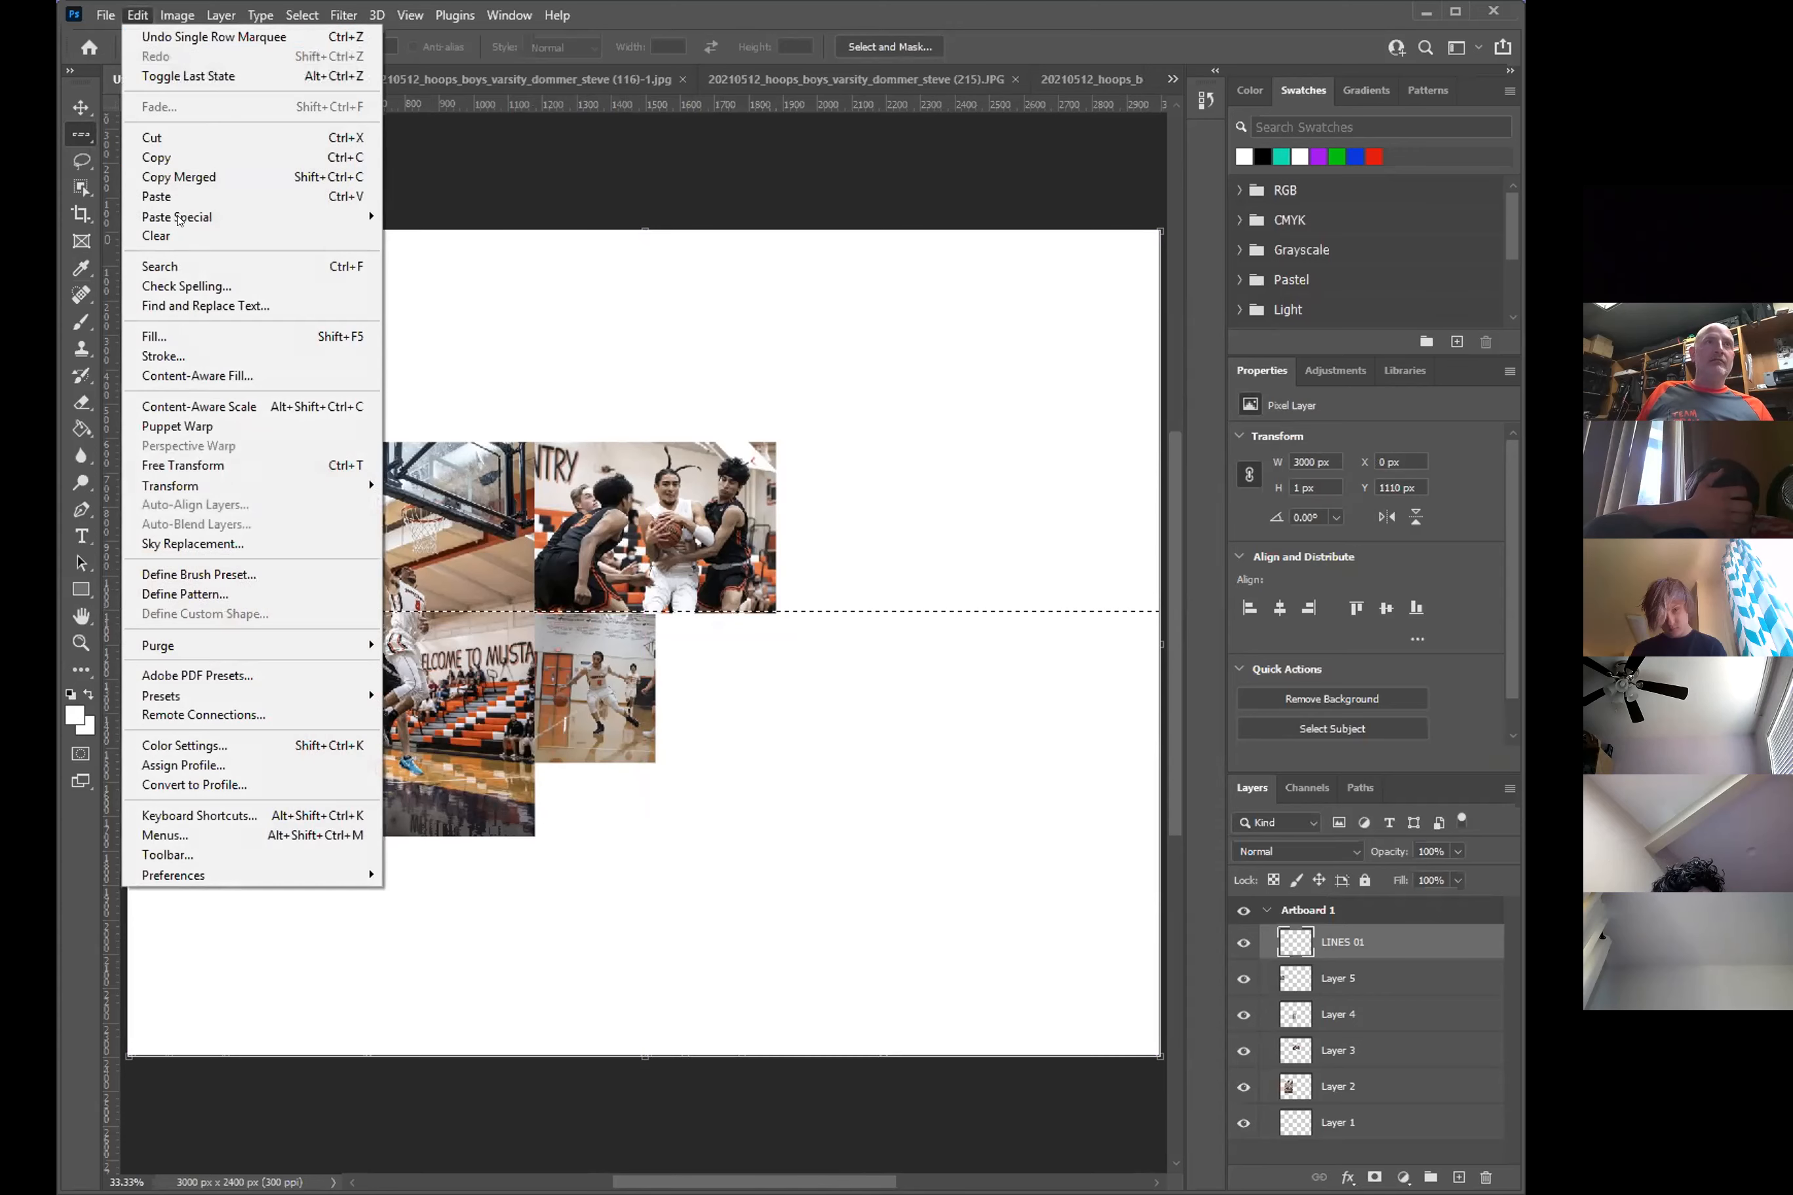
pyautogui.click(191, 357)
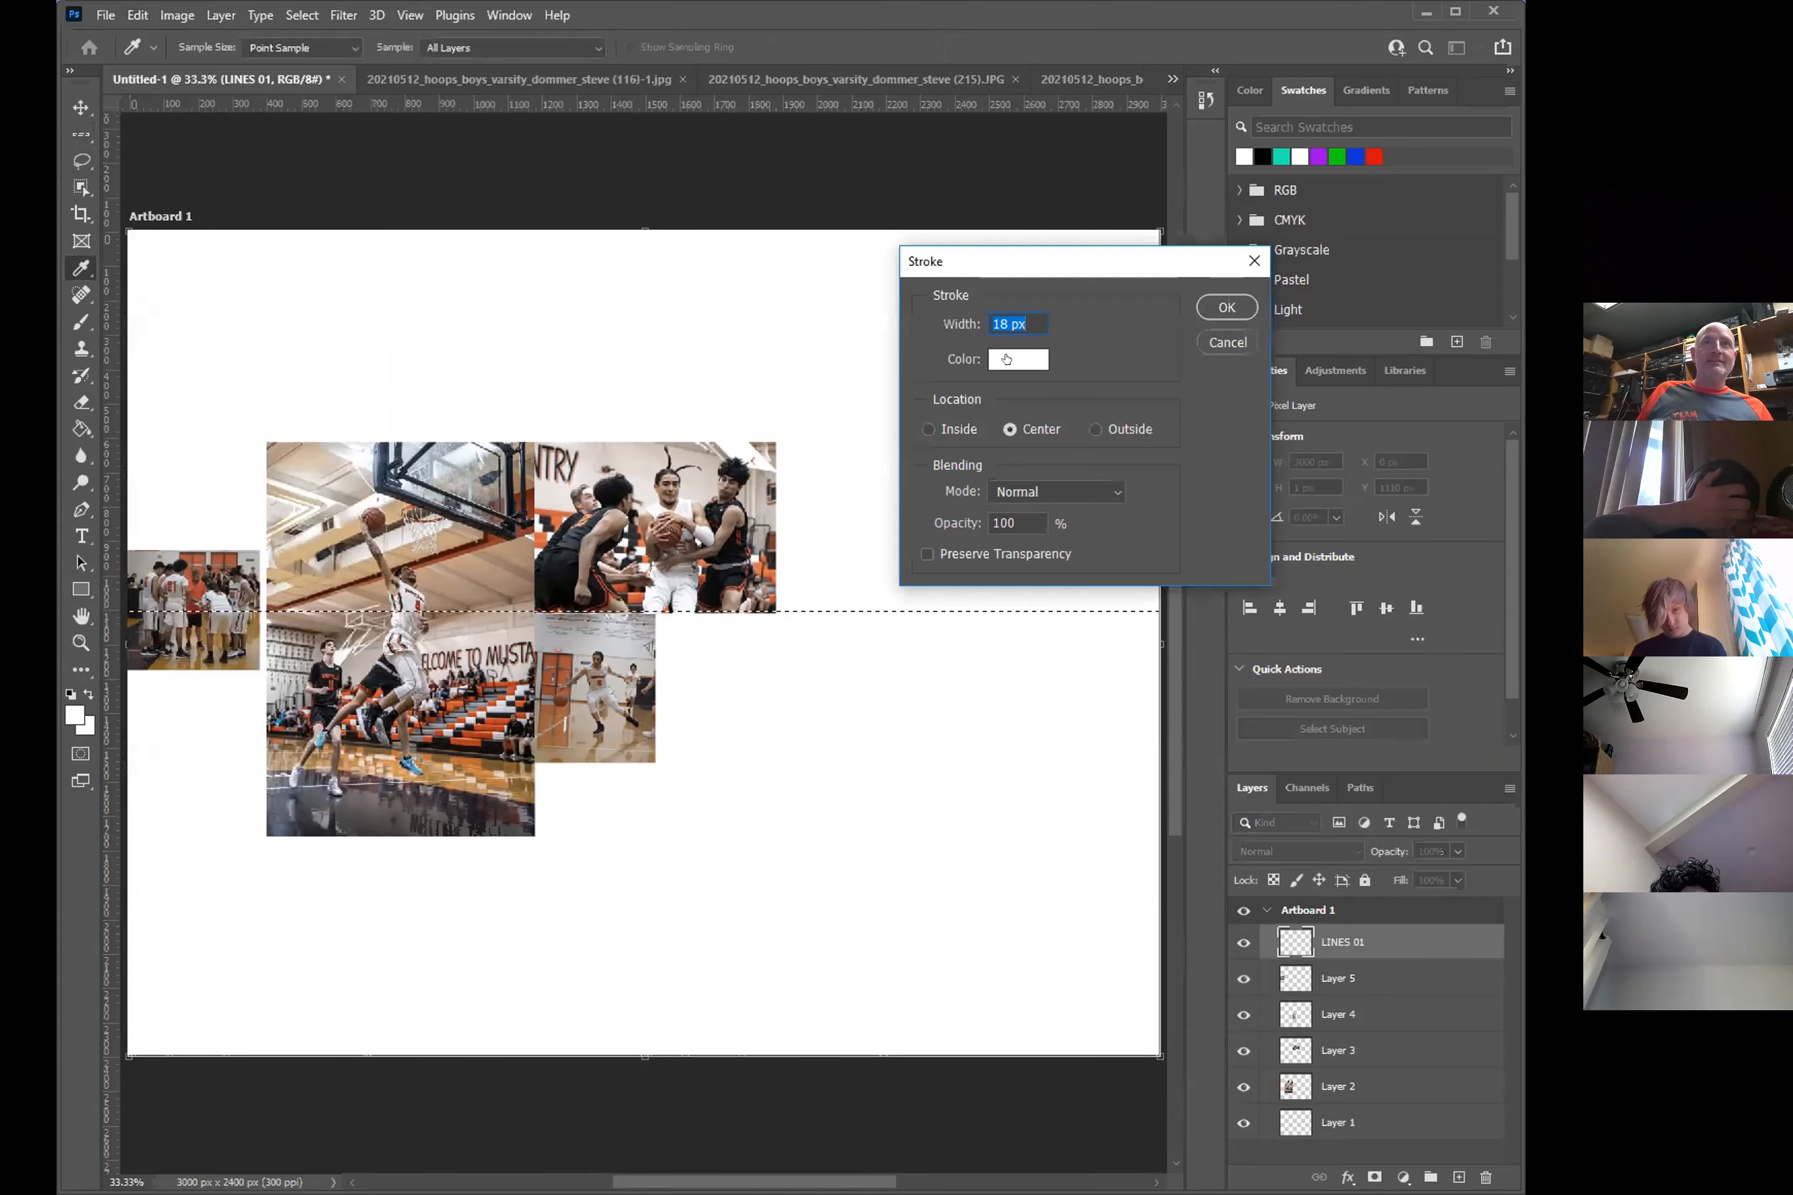
pyautogui.click(1216, 309)
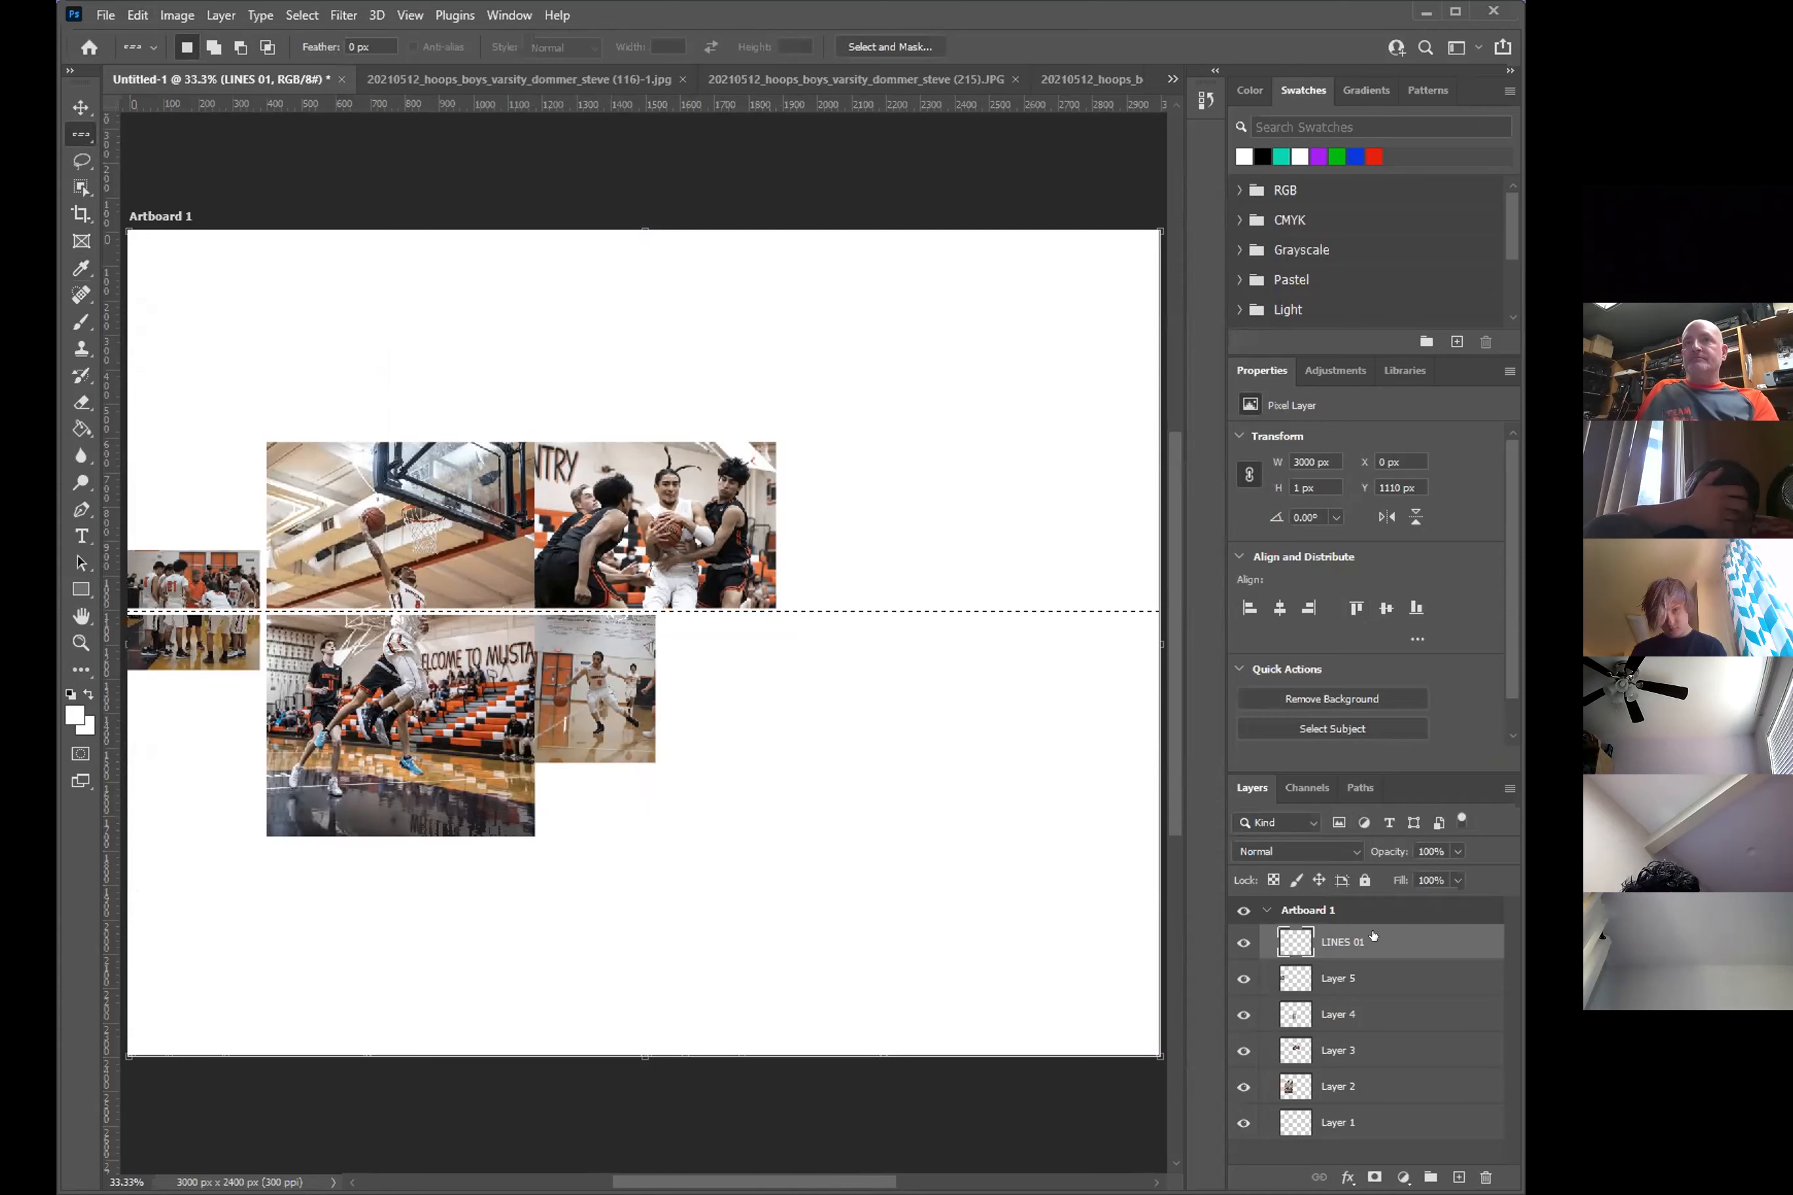
pyautogui.hotkey('ctrl', 'z')
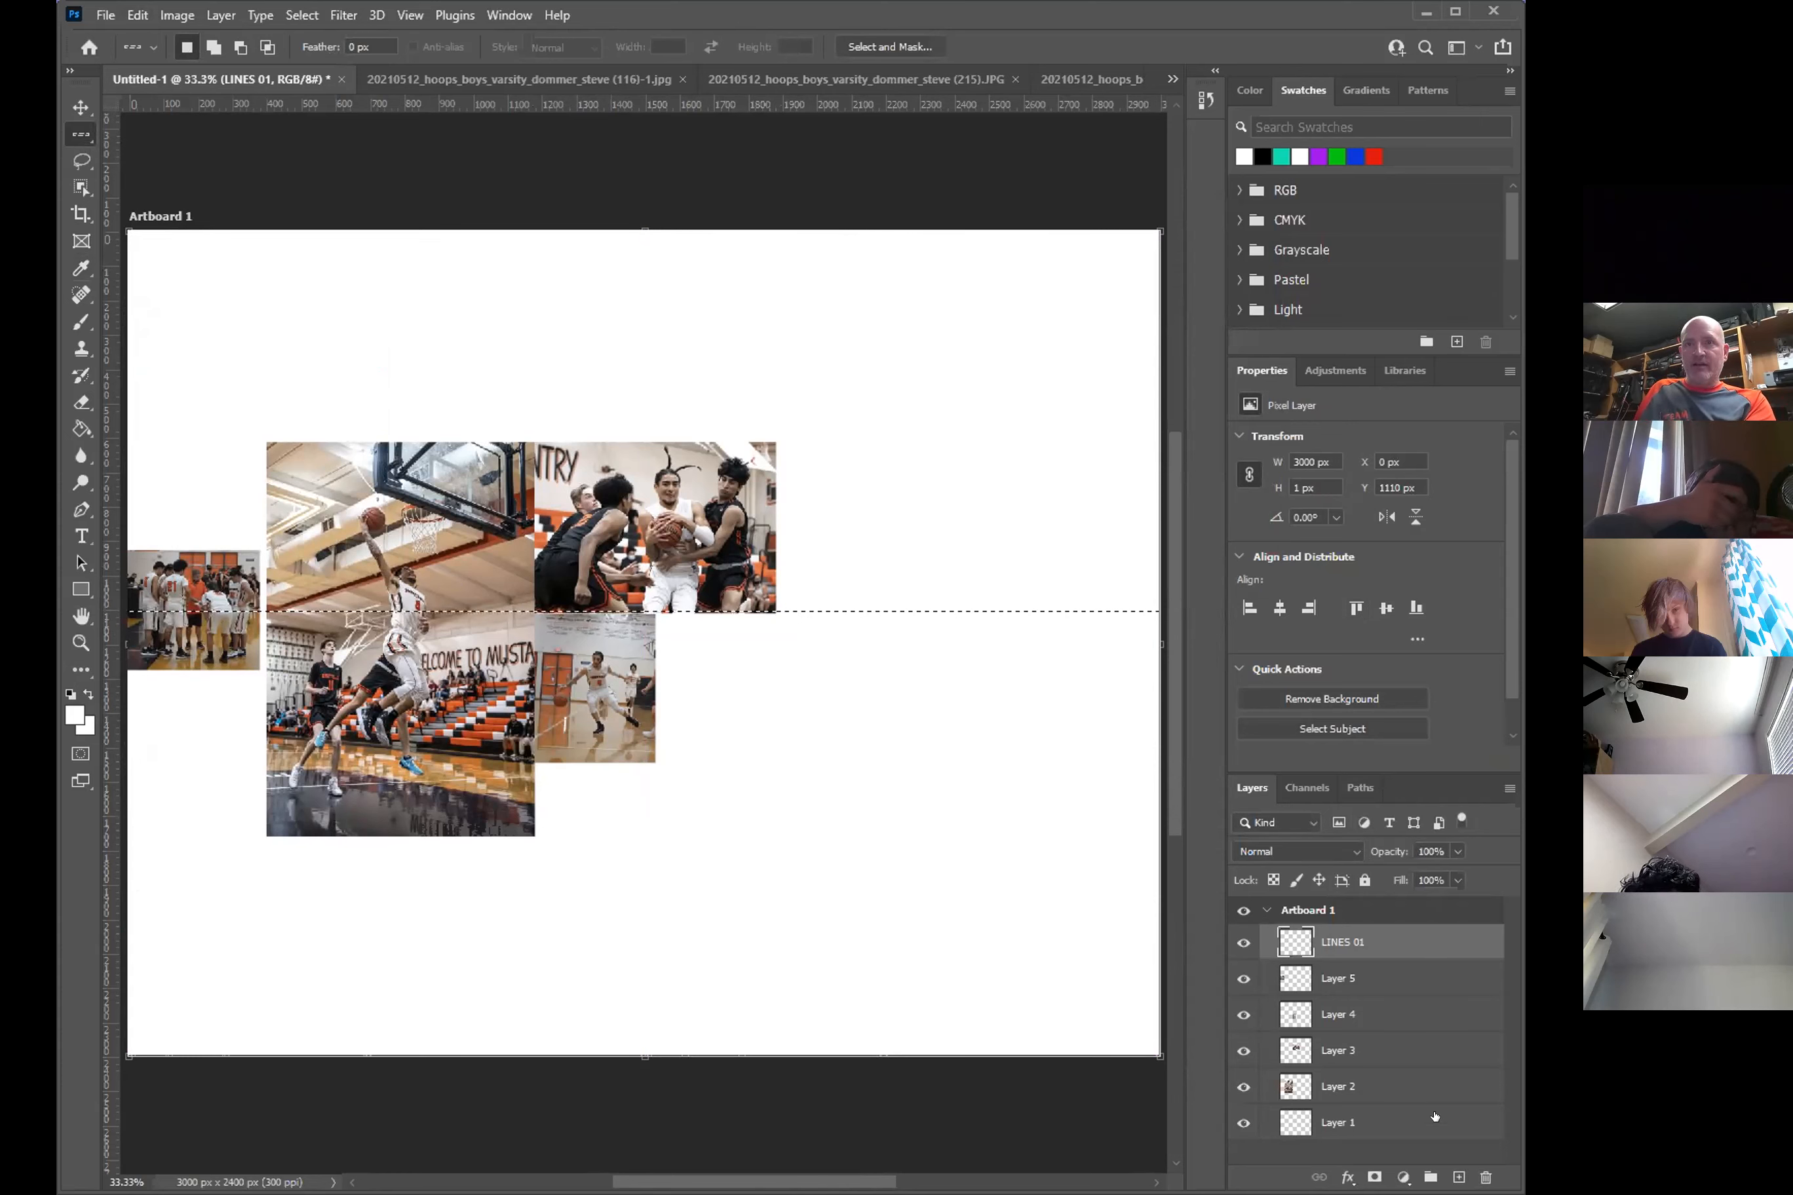
# - Create a new layer above LINES 01 and name it LINES 02
pyautogui.click(1451, 1169)
pyautogui.doubleClick(1339, 942)
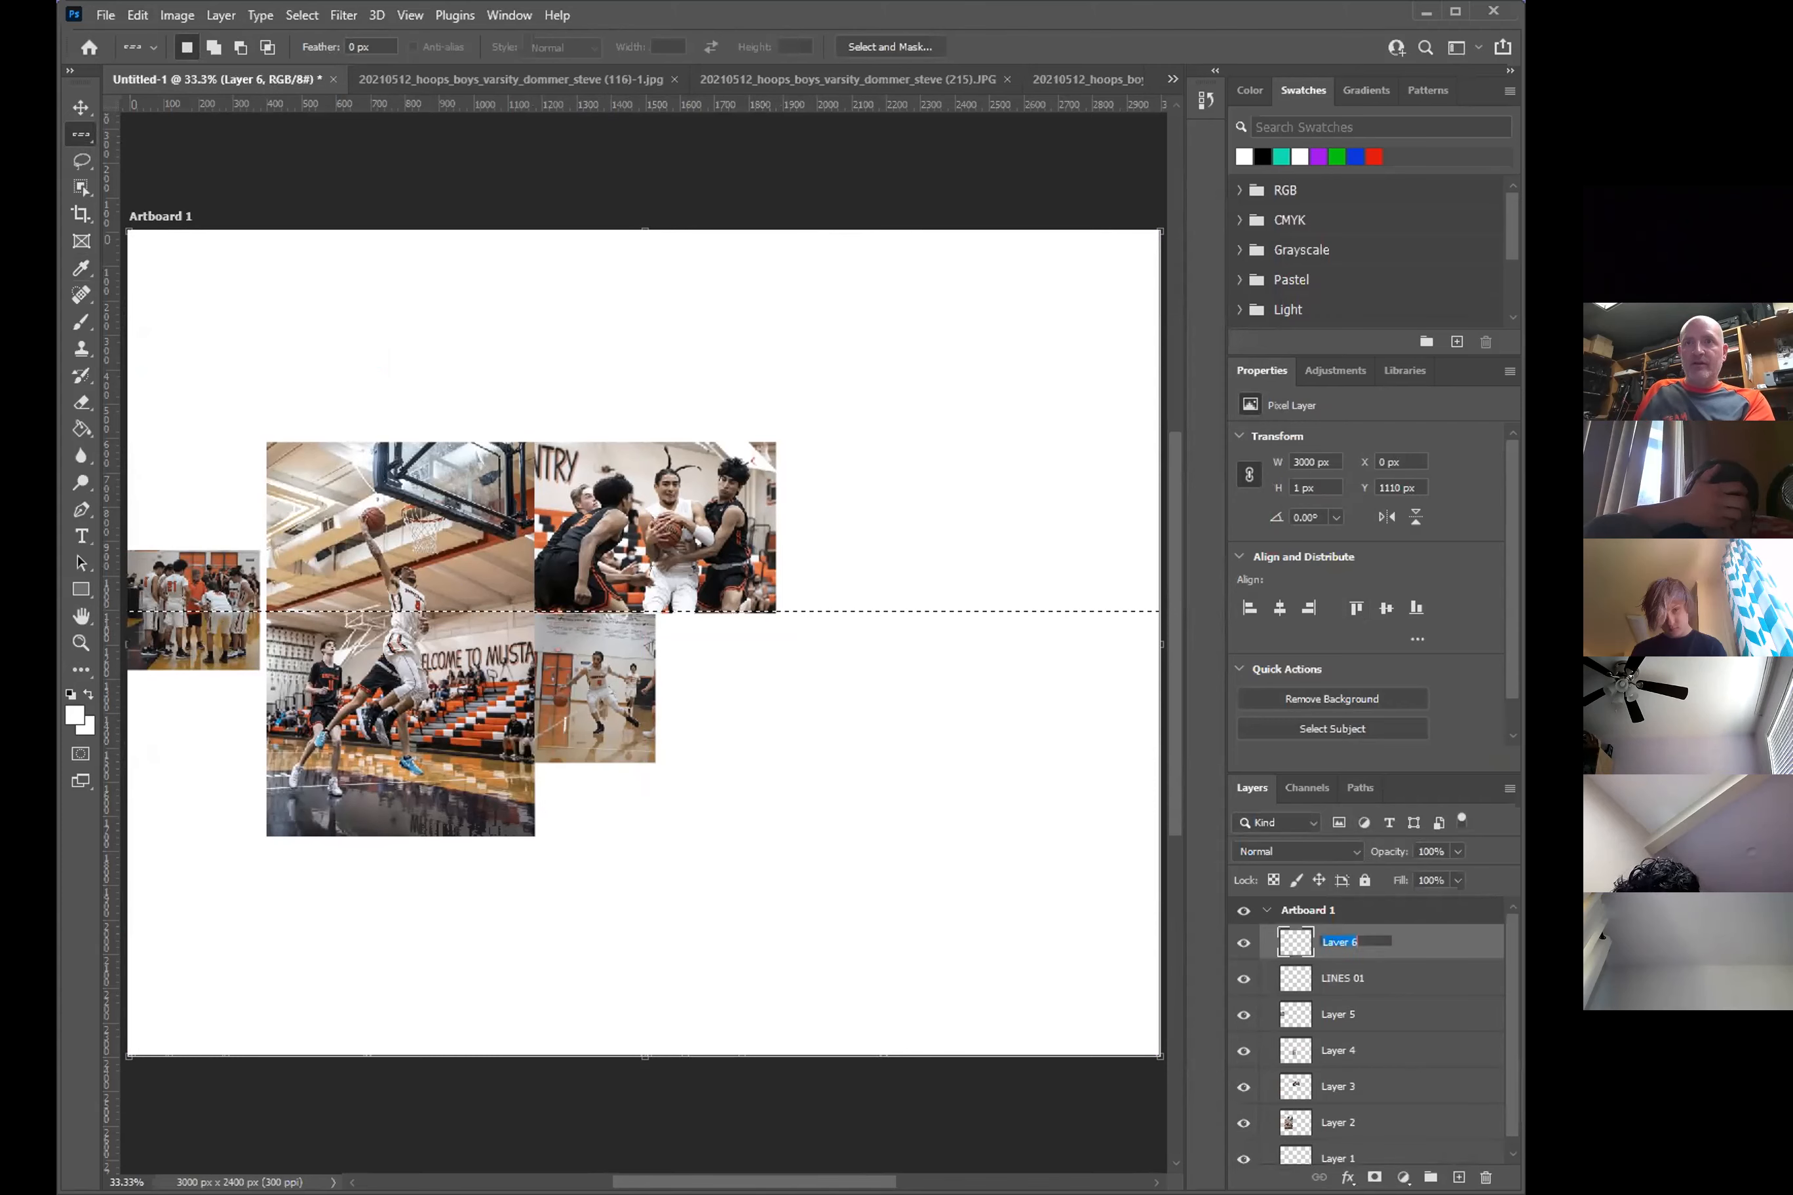
pyautogui.write('LINES 02')
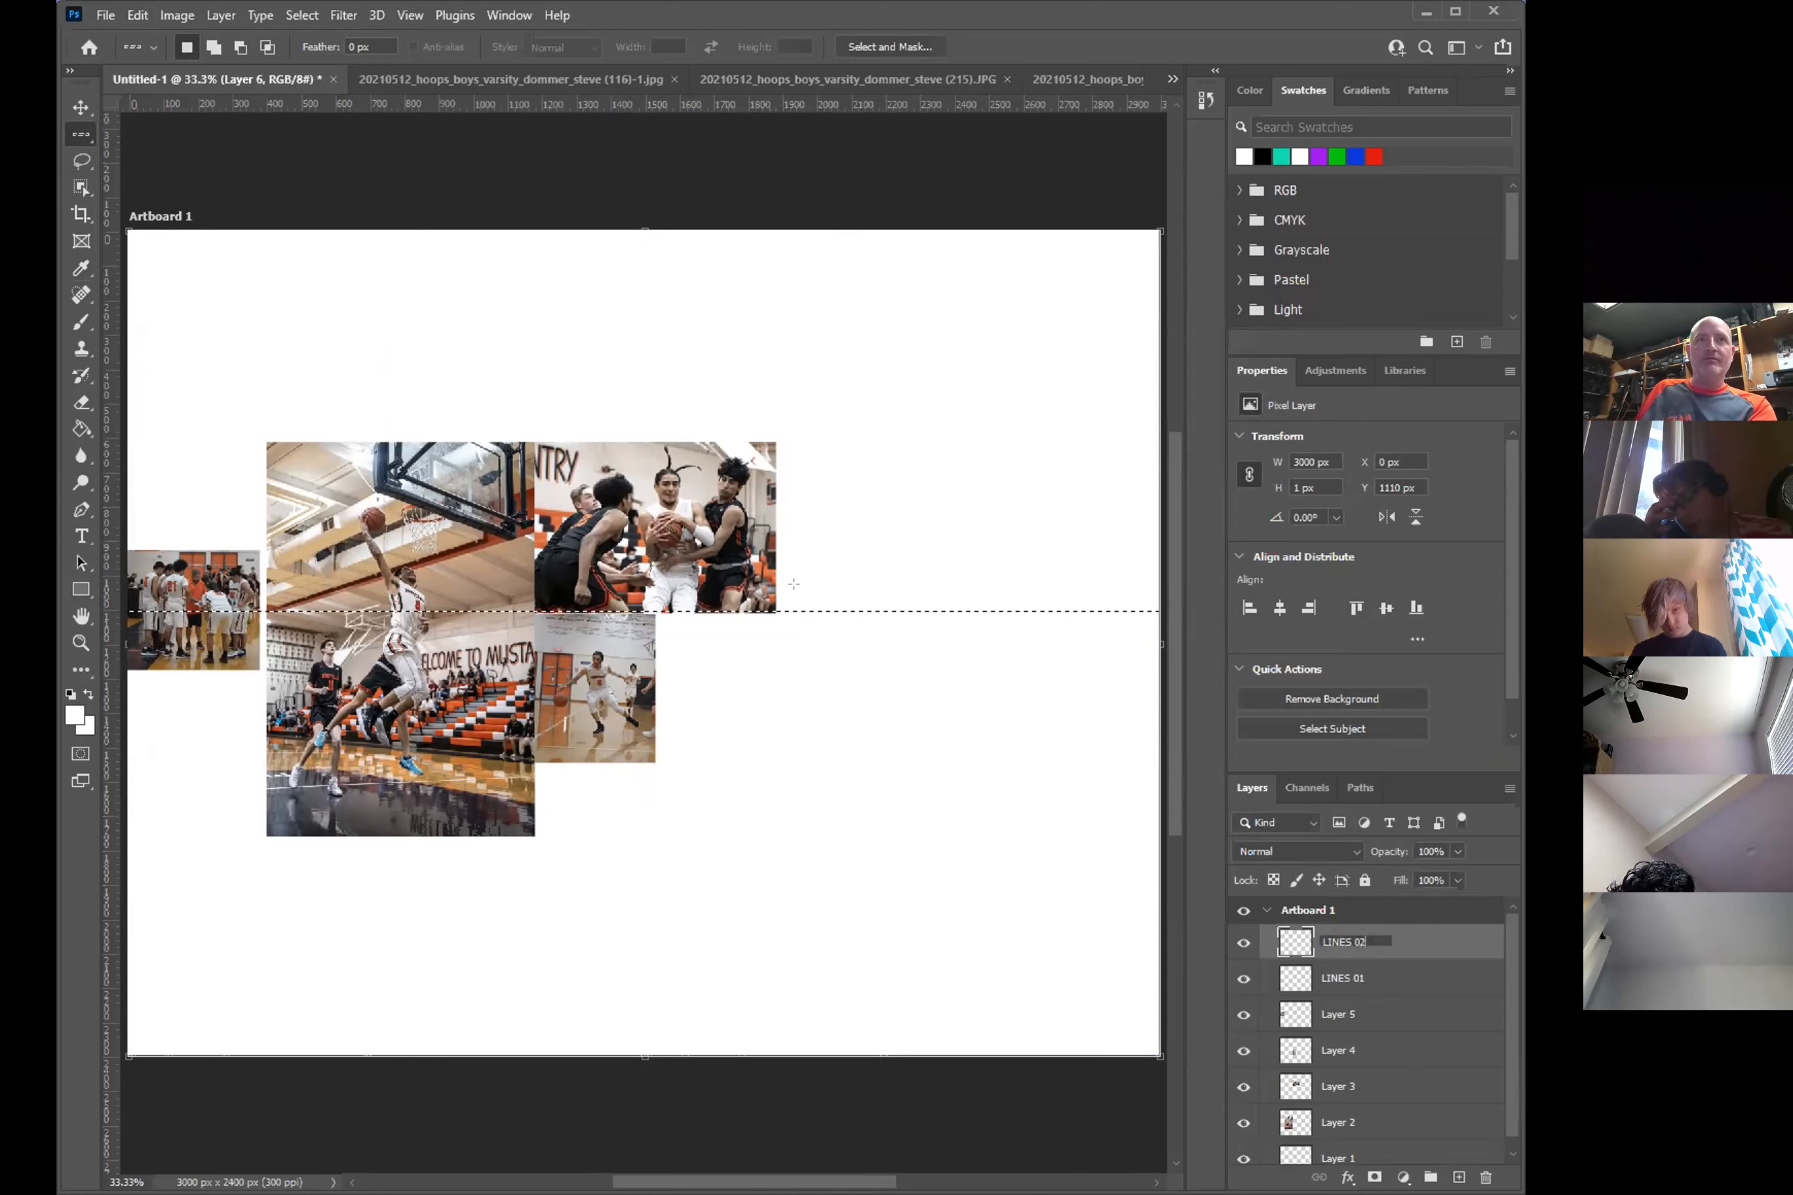
pyautogui.press('Return')
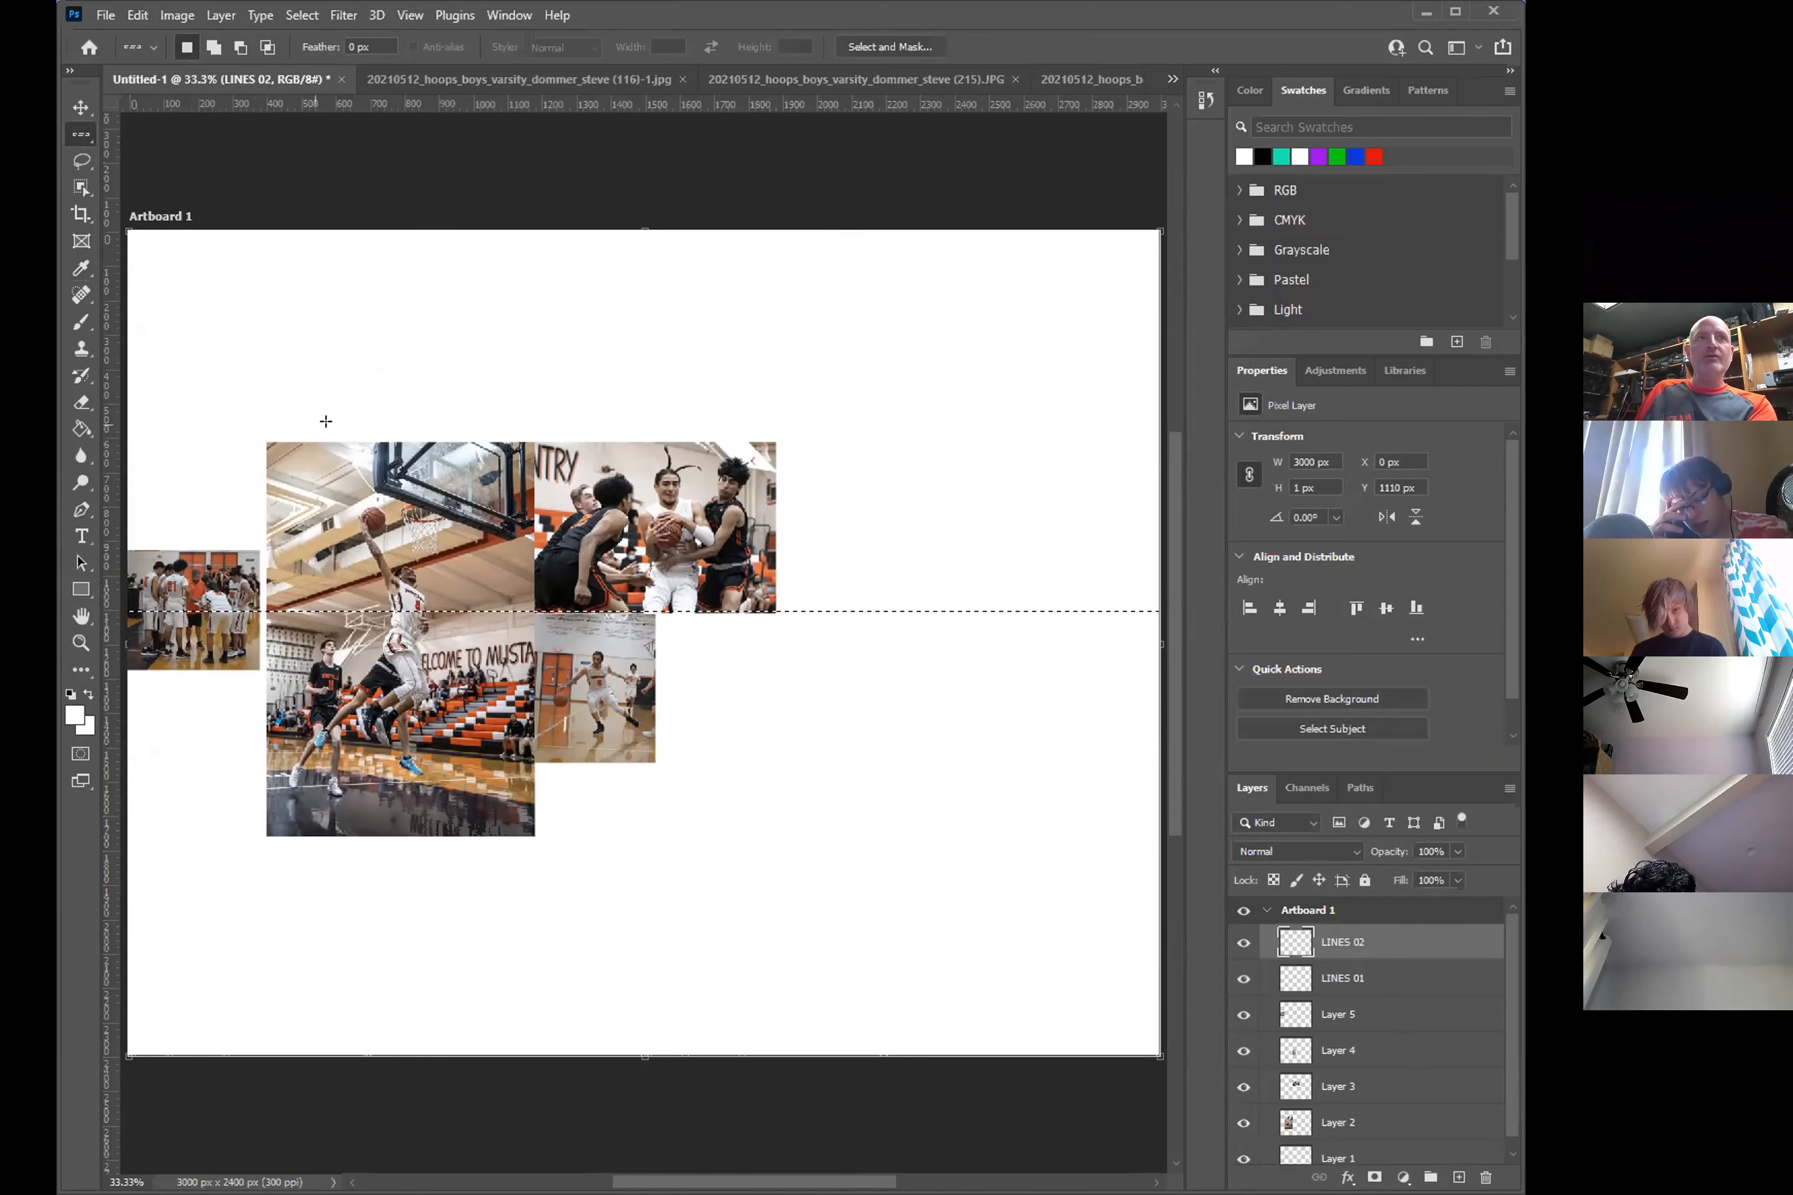
# - Stroke the row selection on LINES 02 with an 18 px white line located at center, check it by toggling the layer, and deselect
pyautogui.click(137, 15)
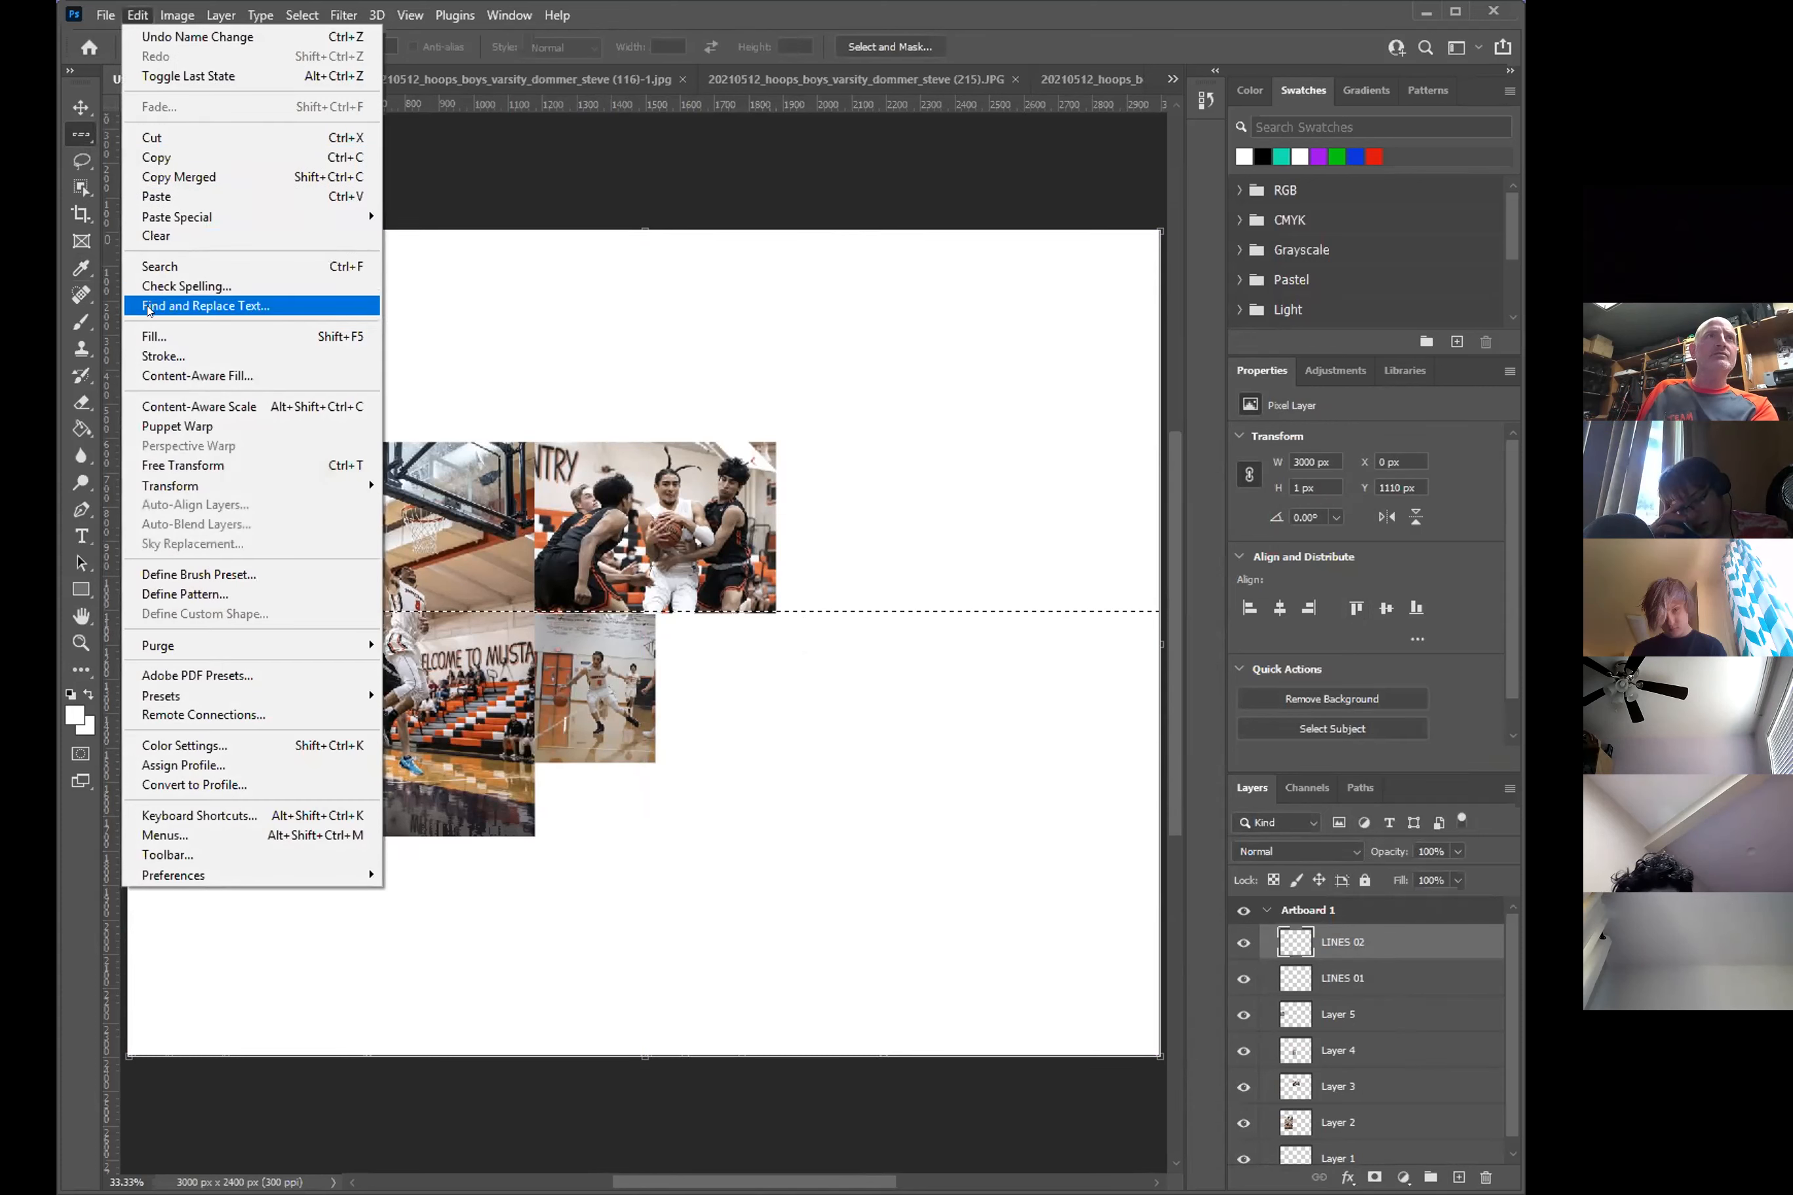
pyautogui.click(162, 355)
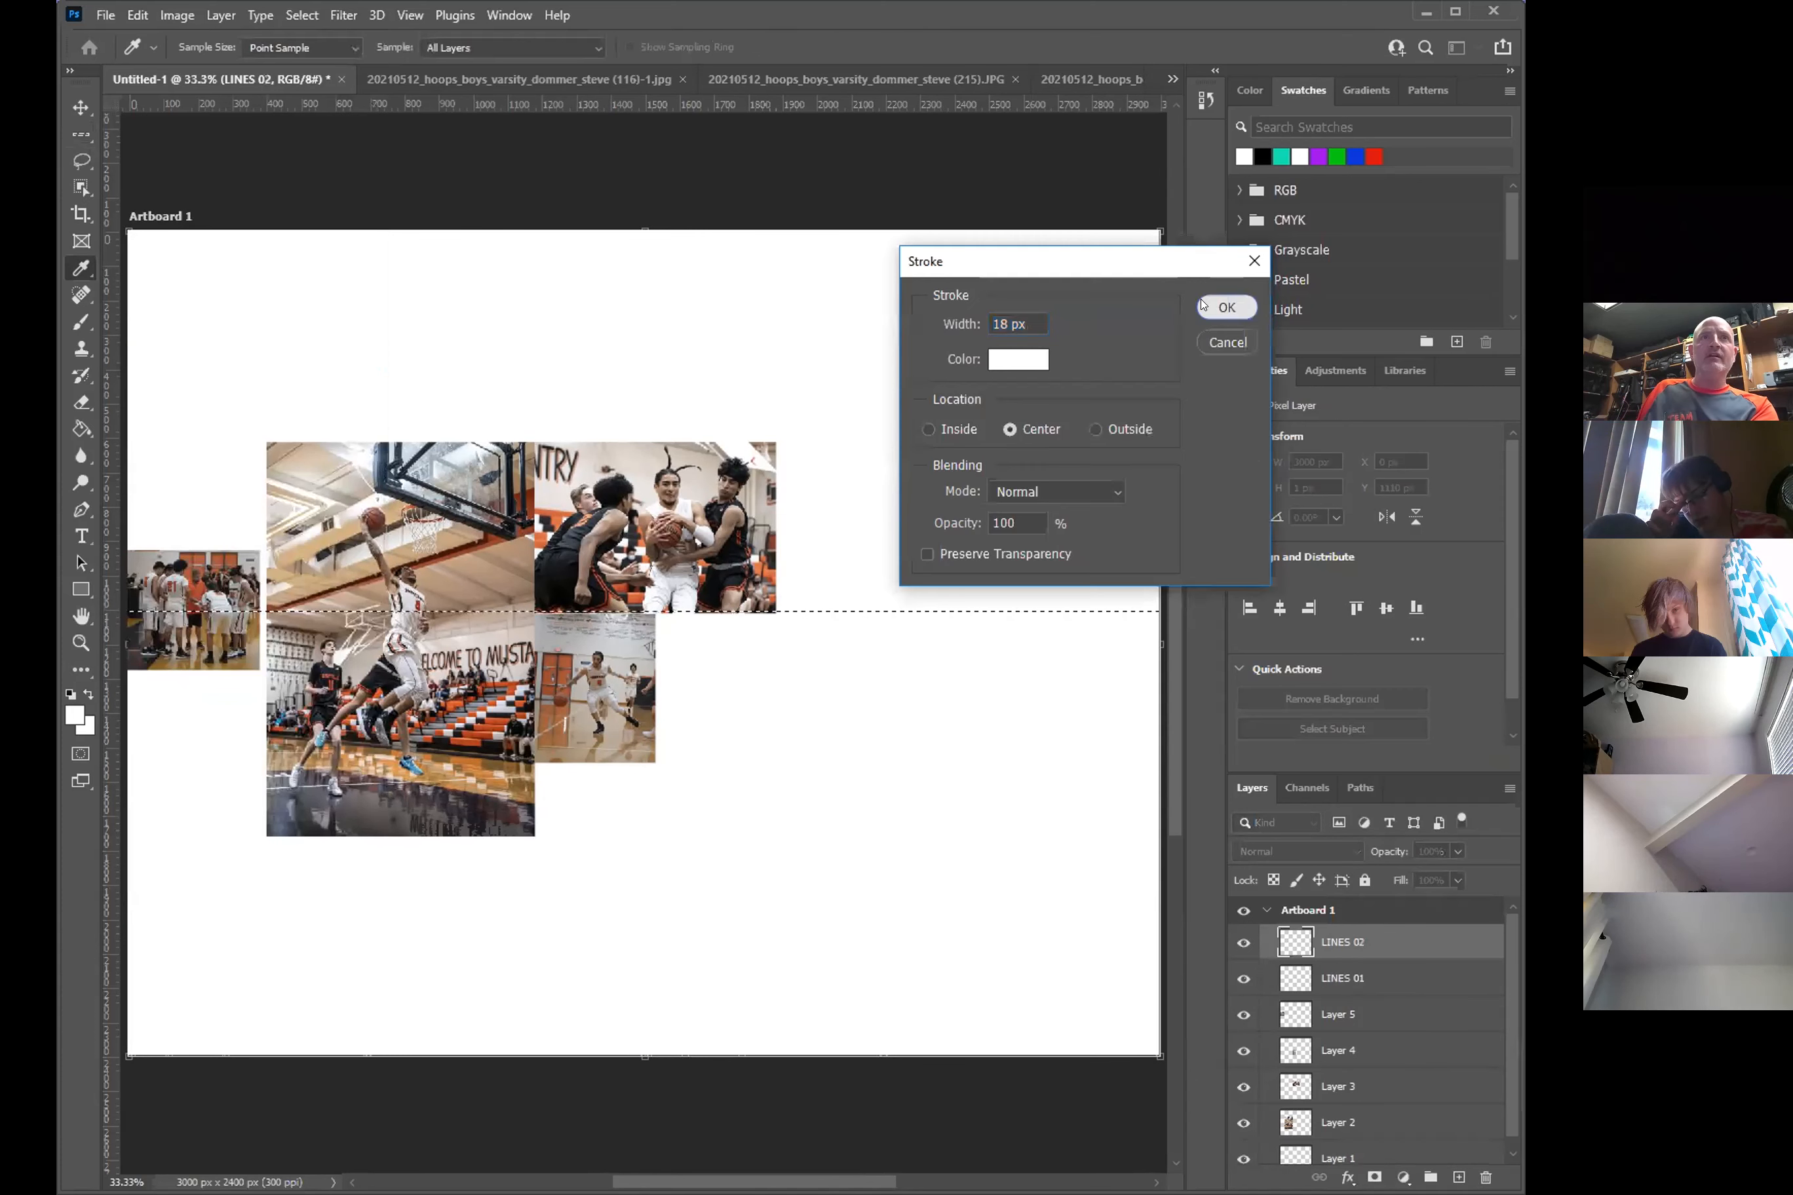
pyautogui.click(1226, 306)
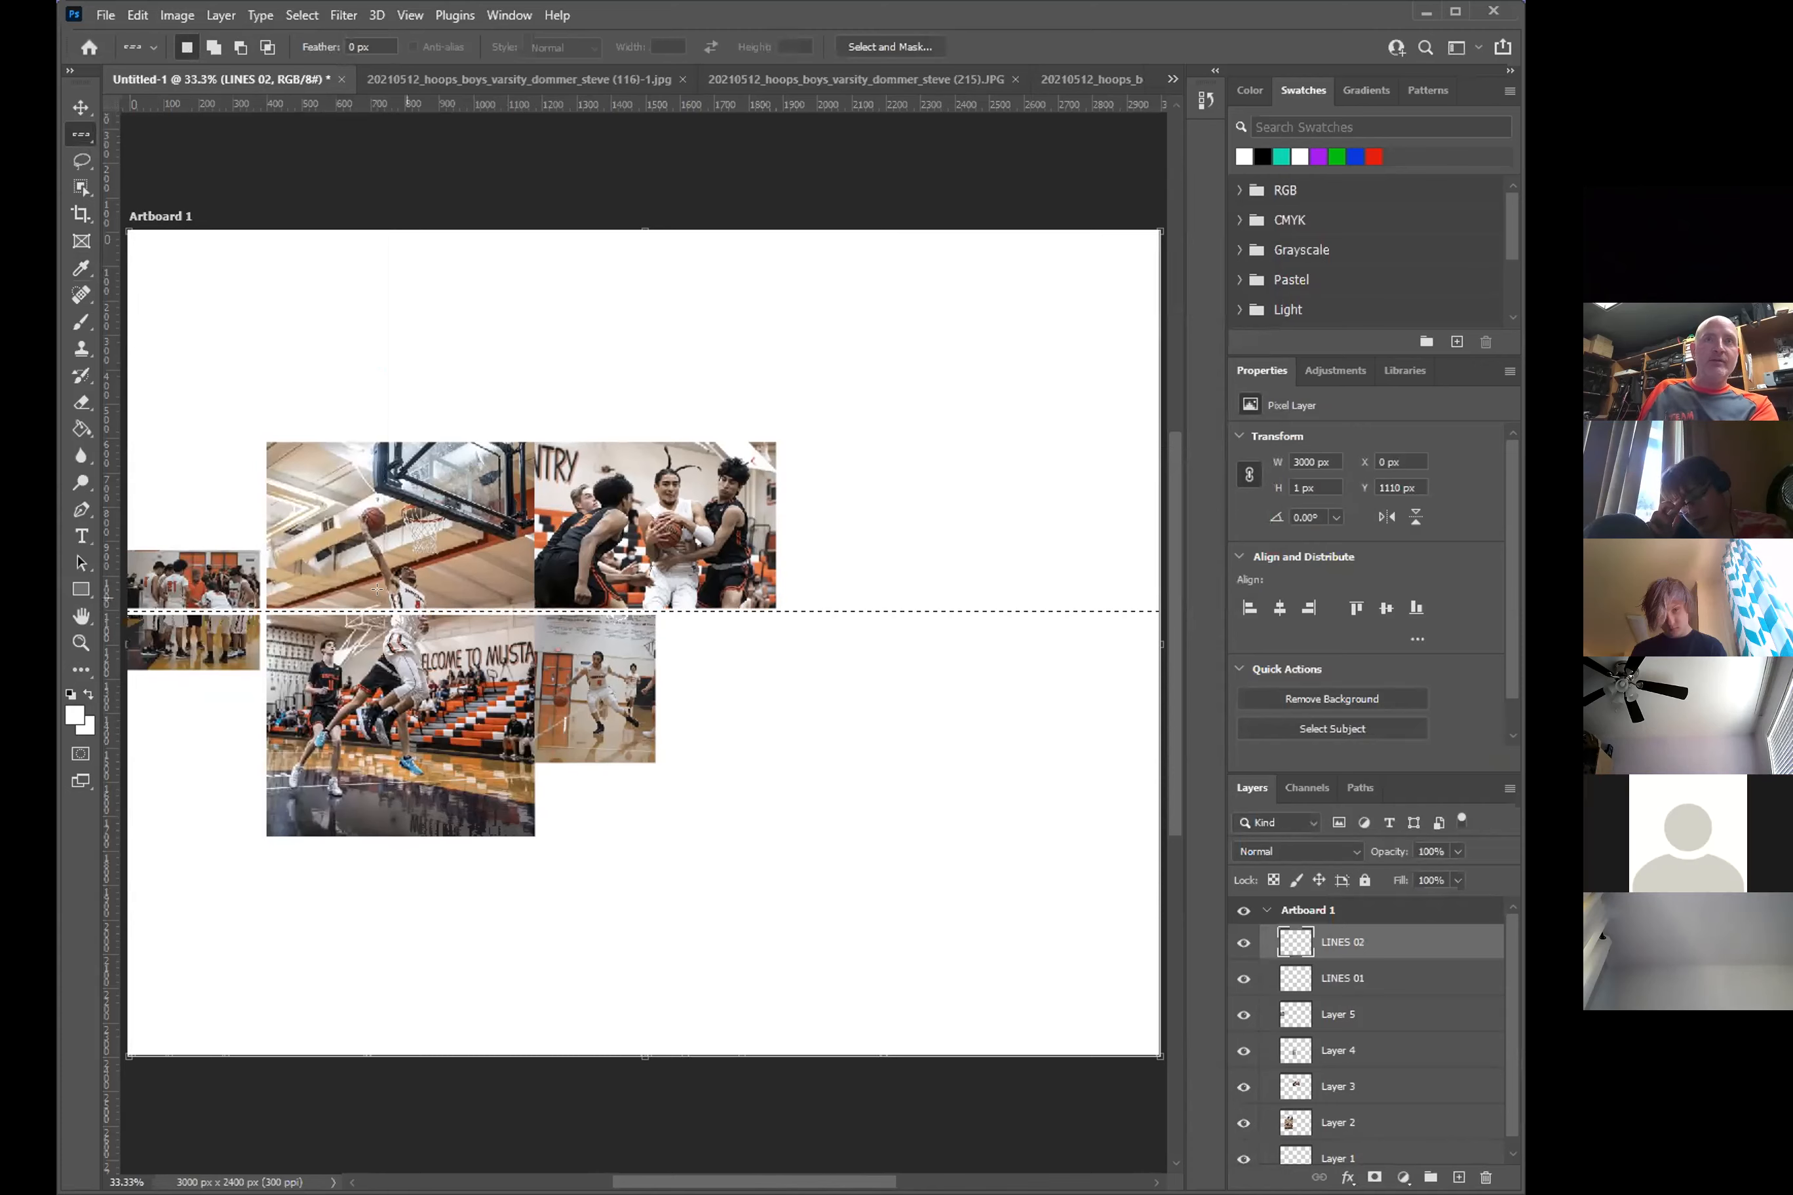
pyautogui.click(1242, 942)
pyautogui.click(1242, 942)
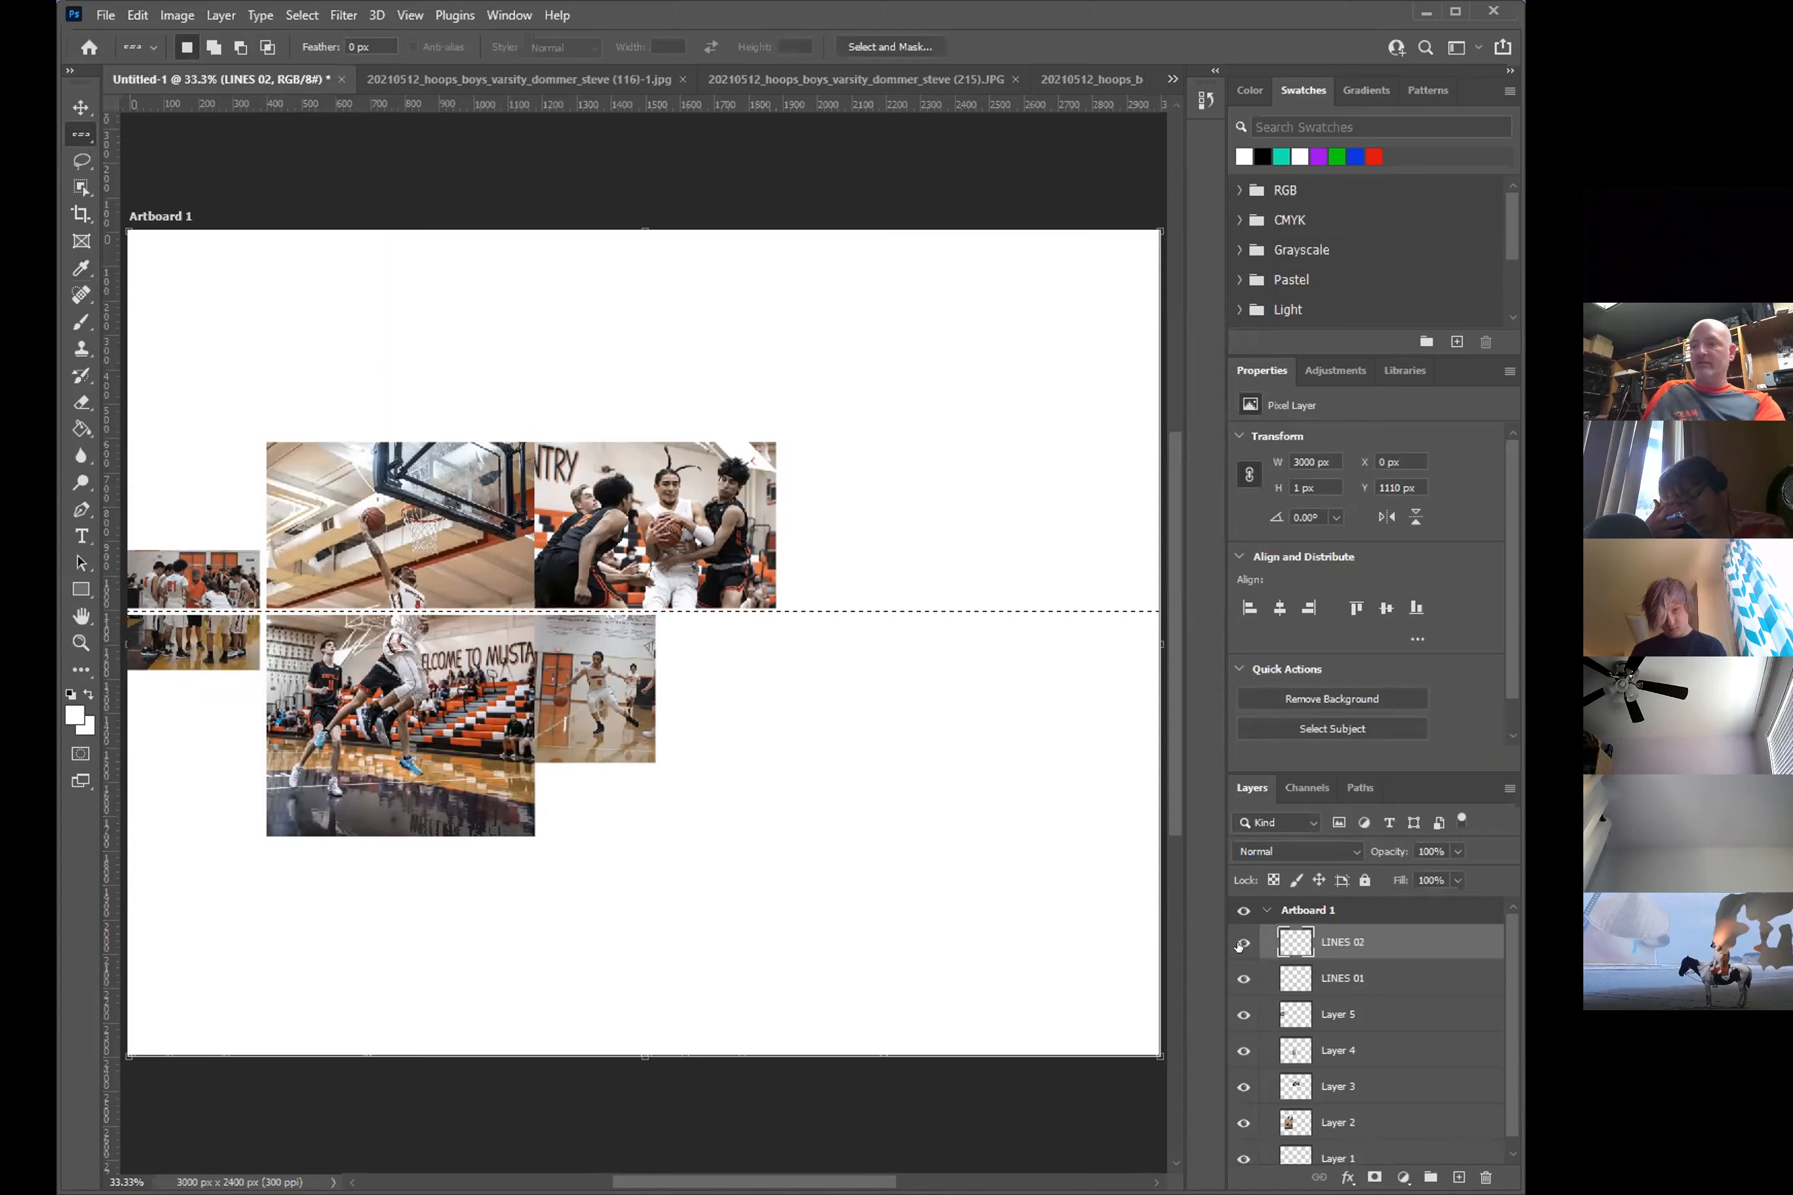
pyautogui.hotkey('ctrl', 'd')
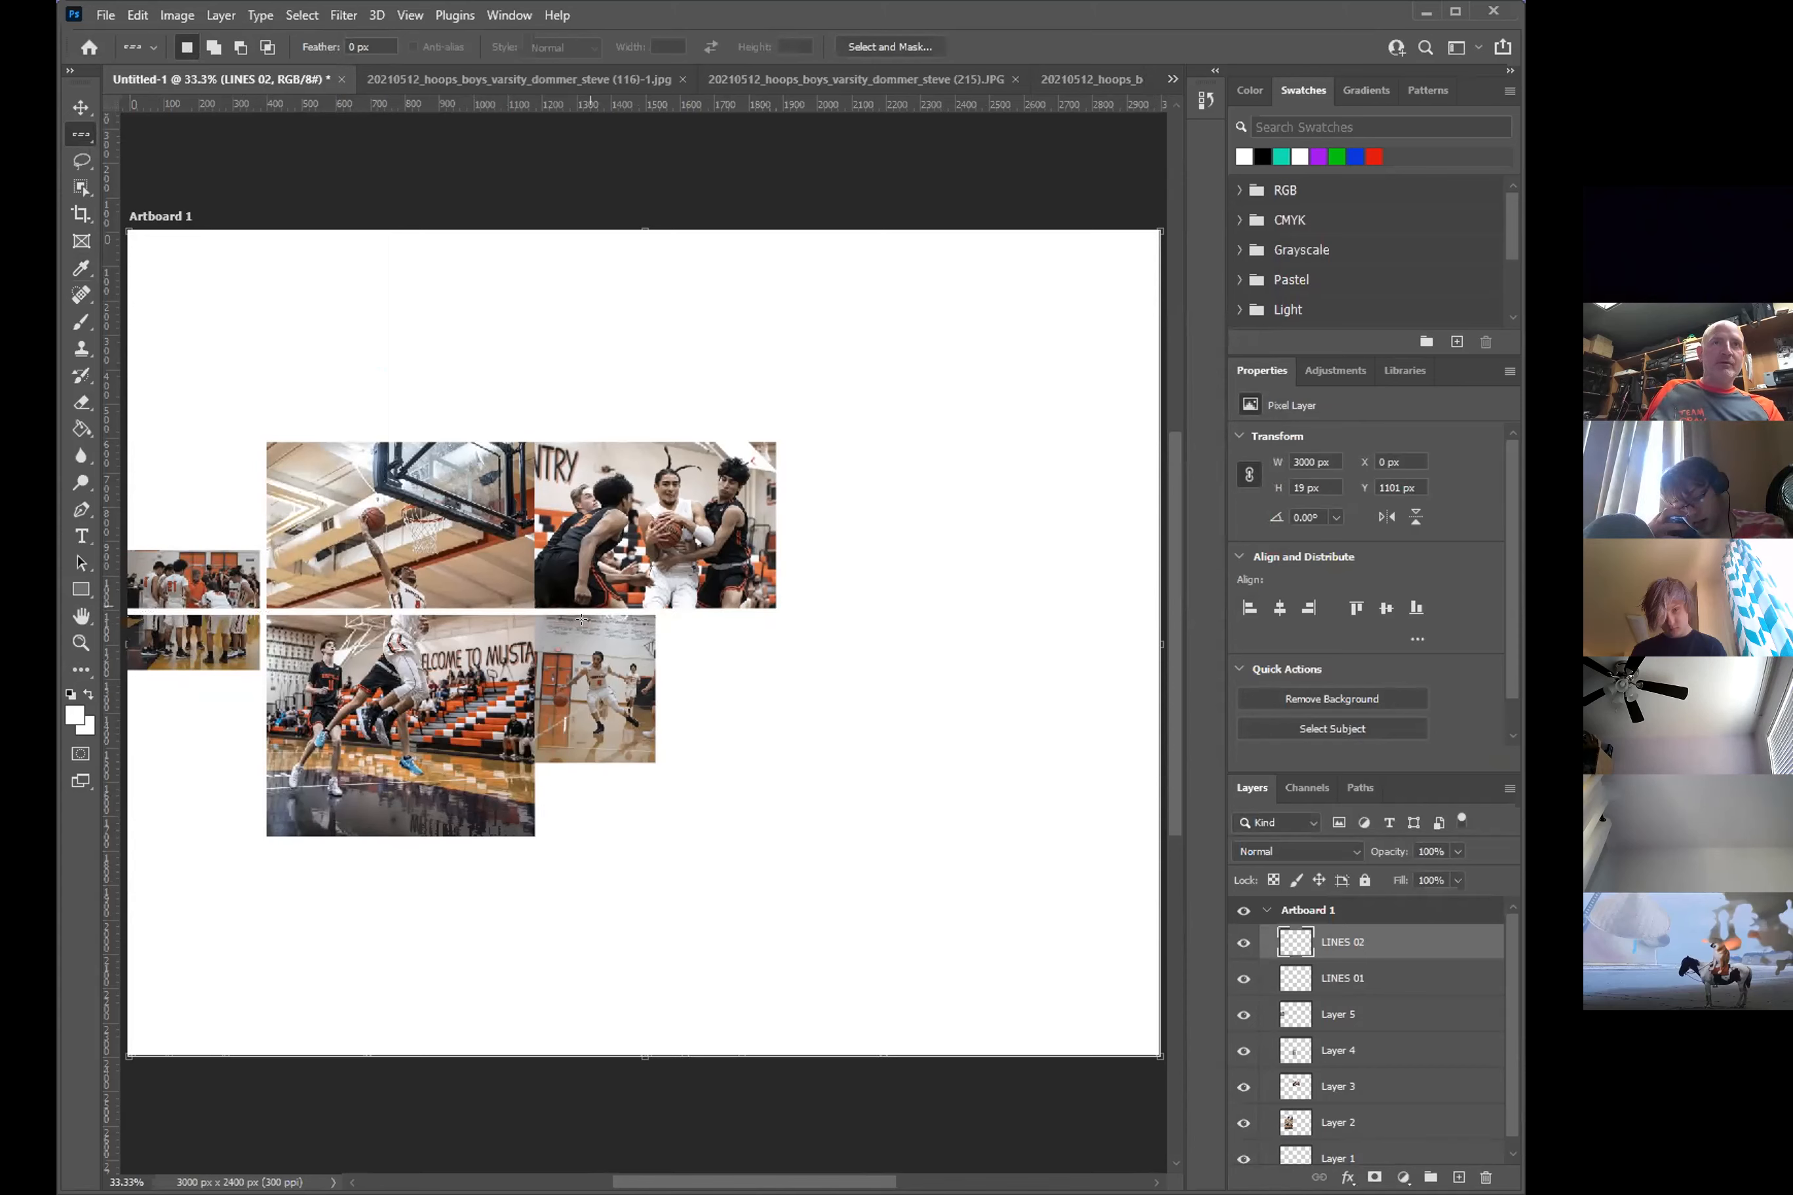
# - Delete the part of the LINES 02 white line crossing the huddle and dunk photos, from X 0 to about 1186 px, and deselect
pyautogui.rightClick(82, 136)
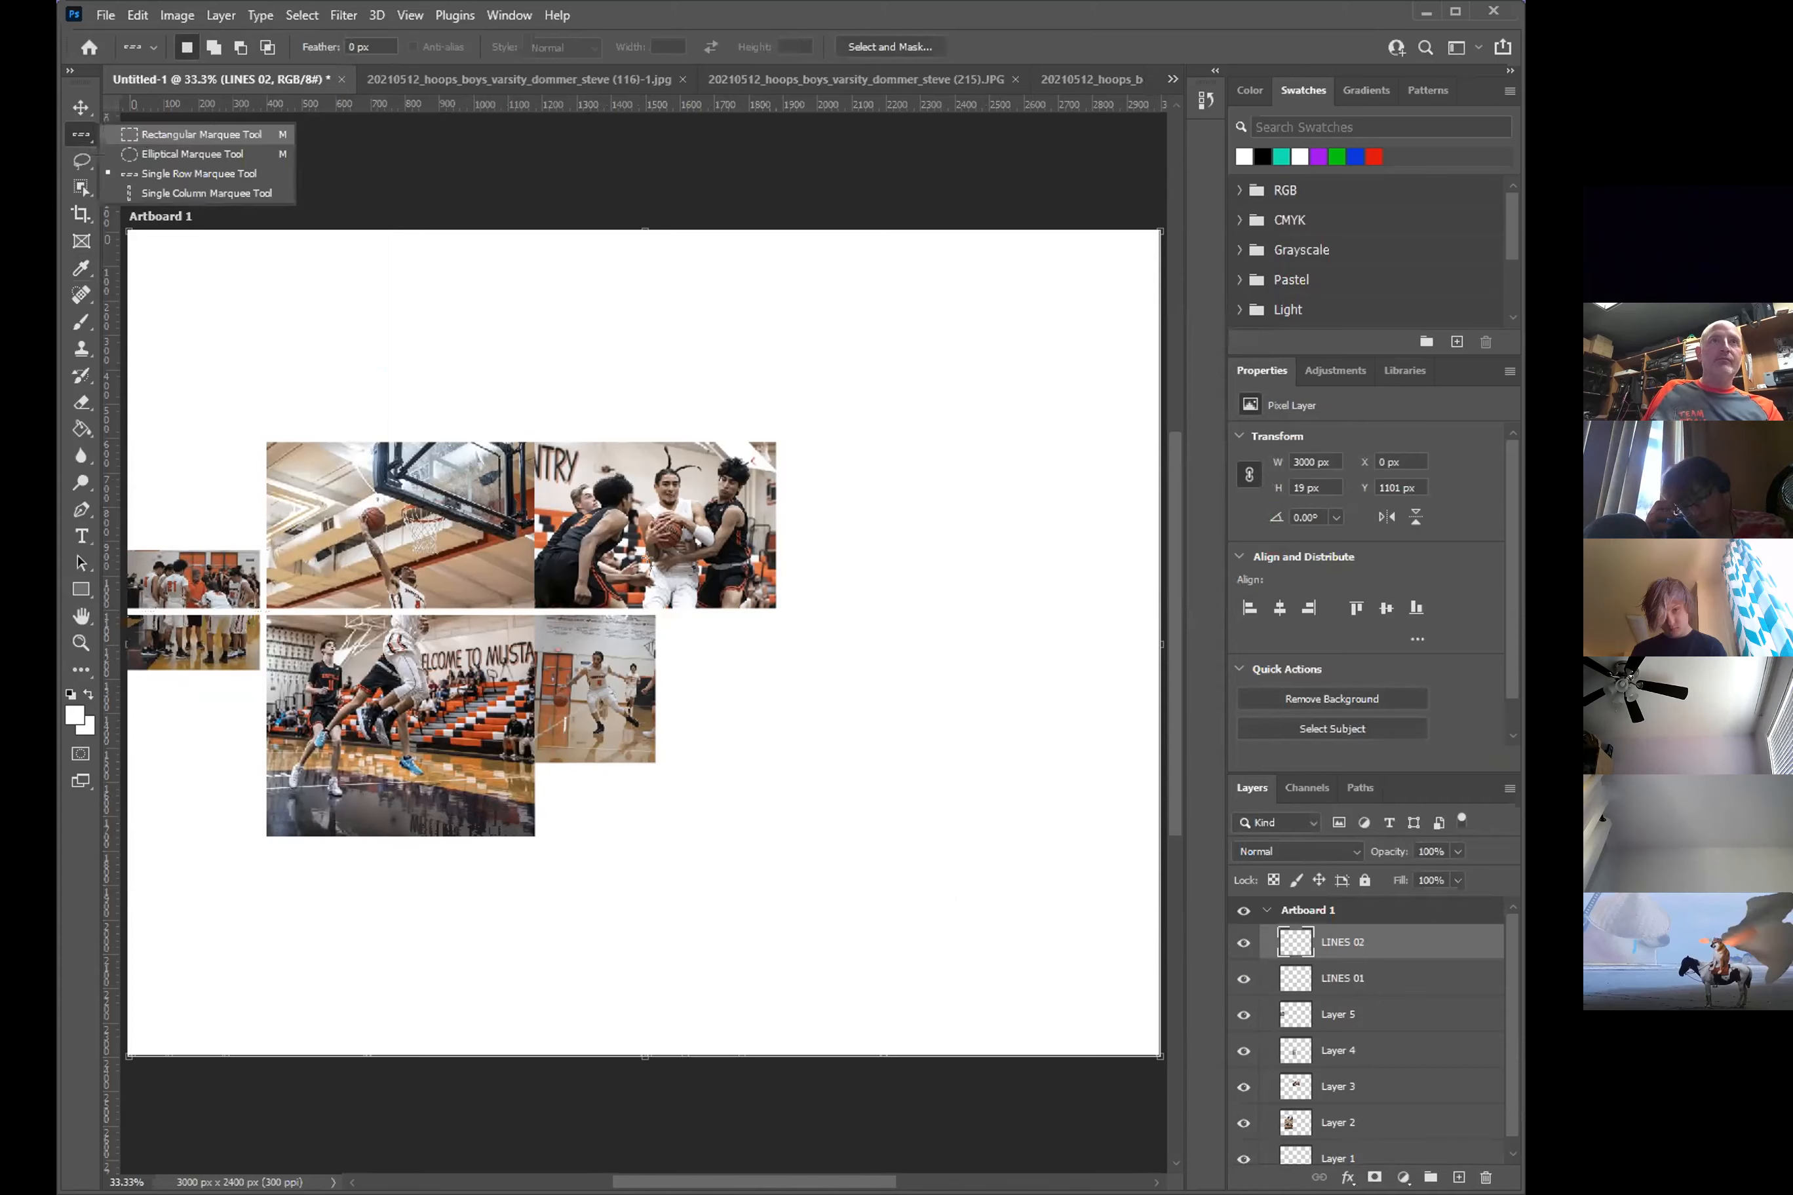
pyautogui.hotkey('ctrl', '+')
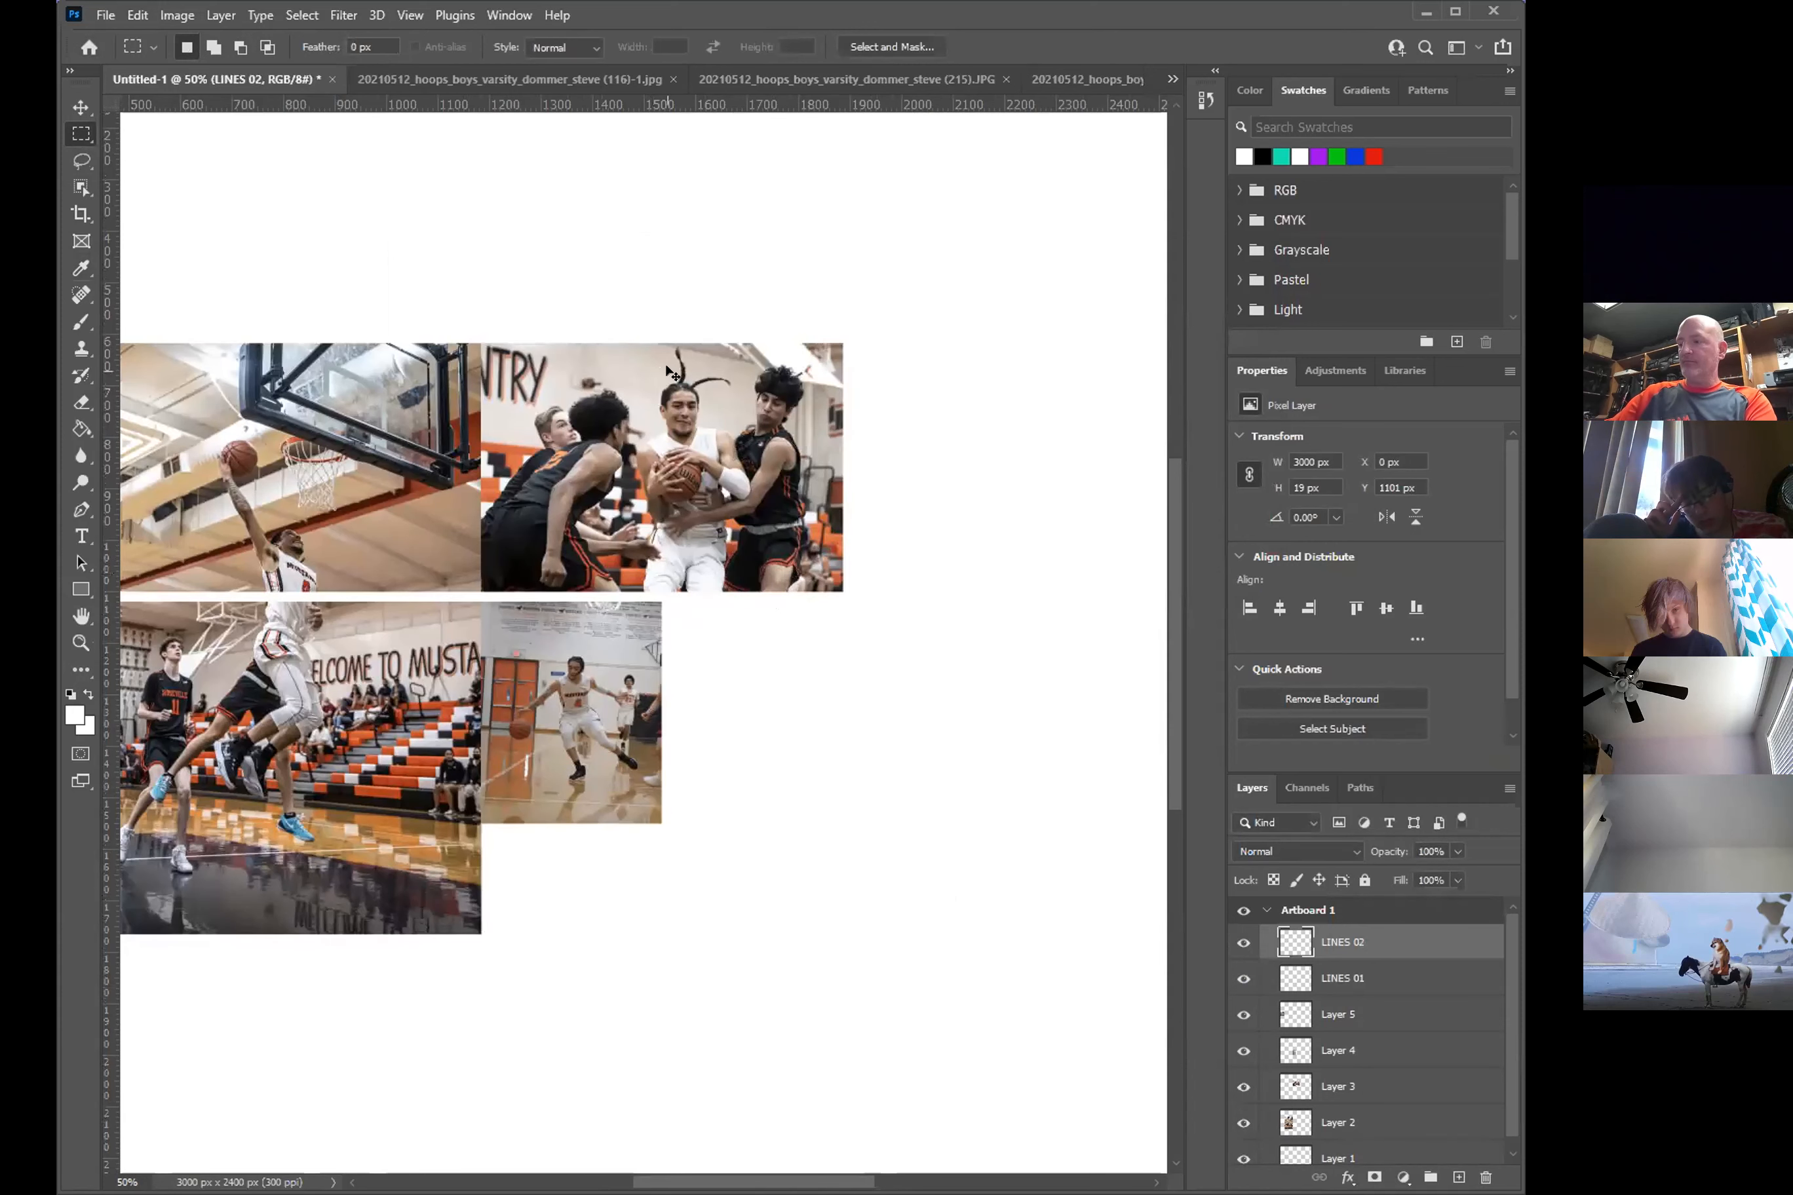
pyautogui.hotkey('ctrl', '+')
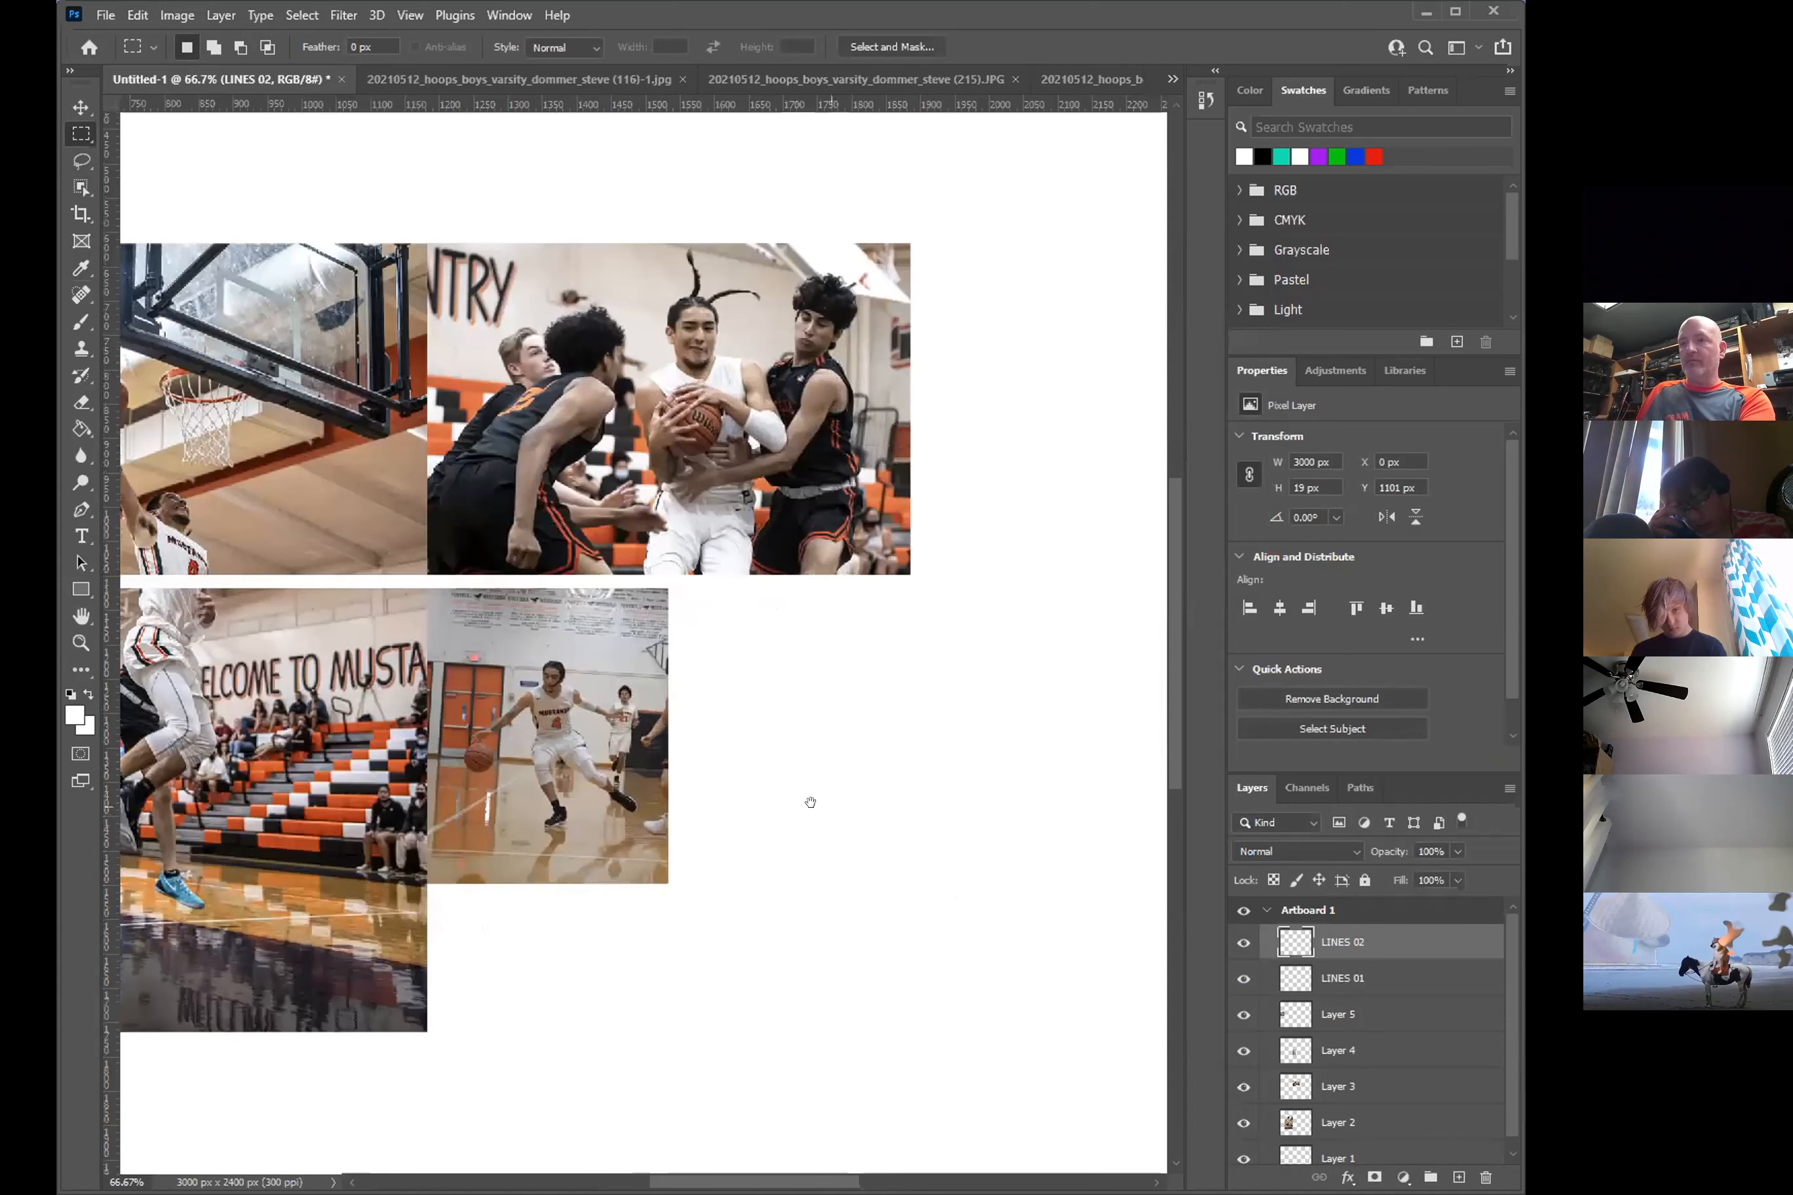
pyautogui.moveTo(943, 770); pyautogui.dragTo(970, 798)
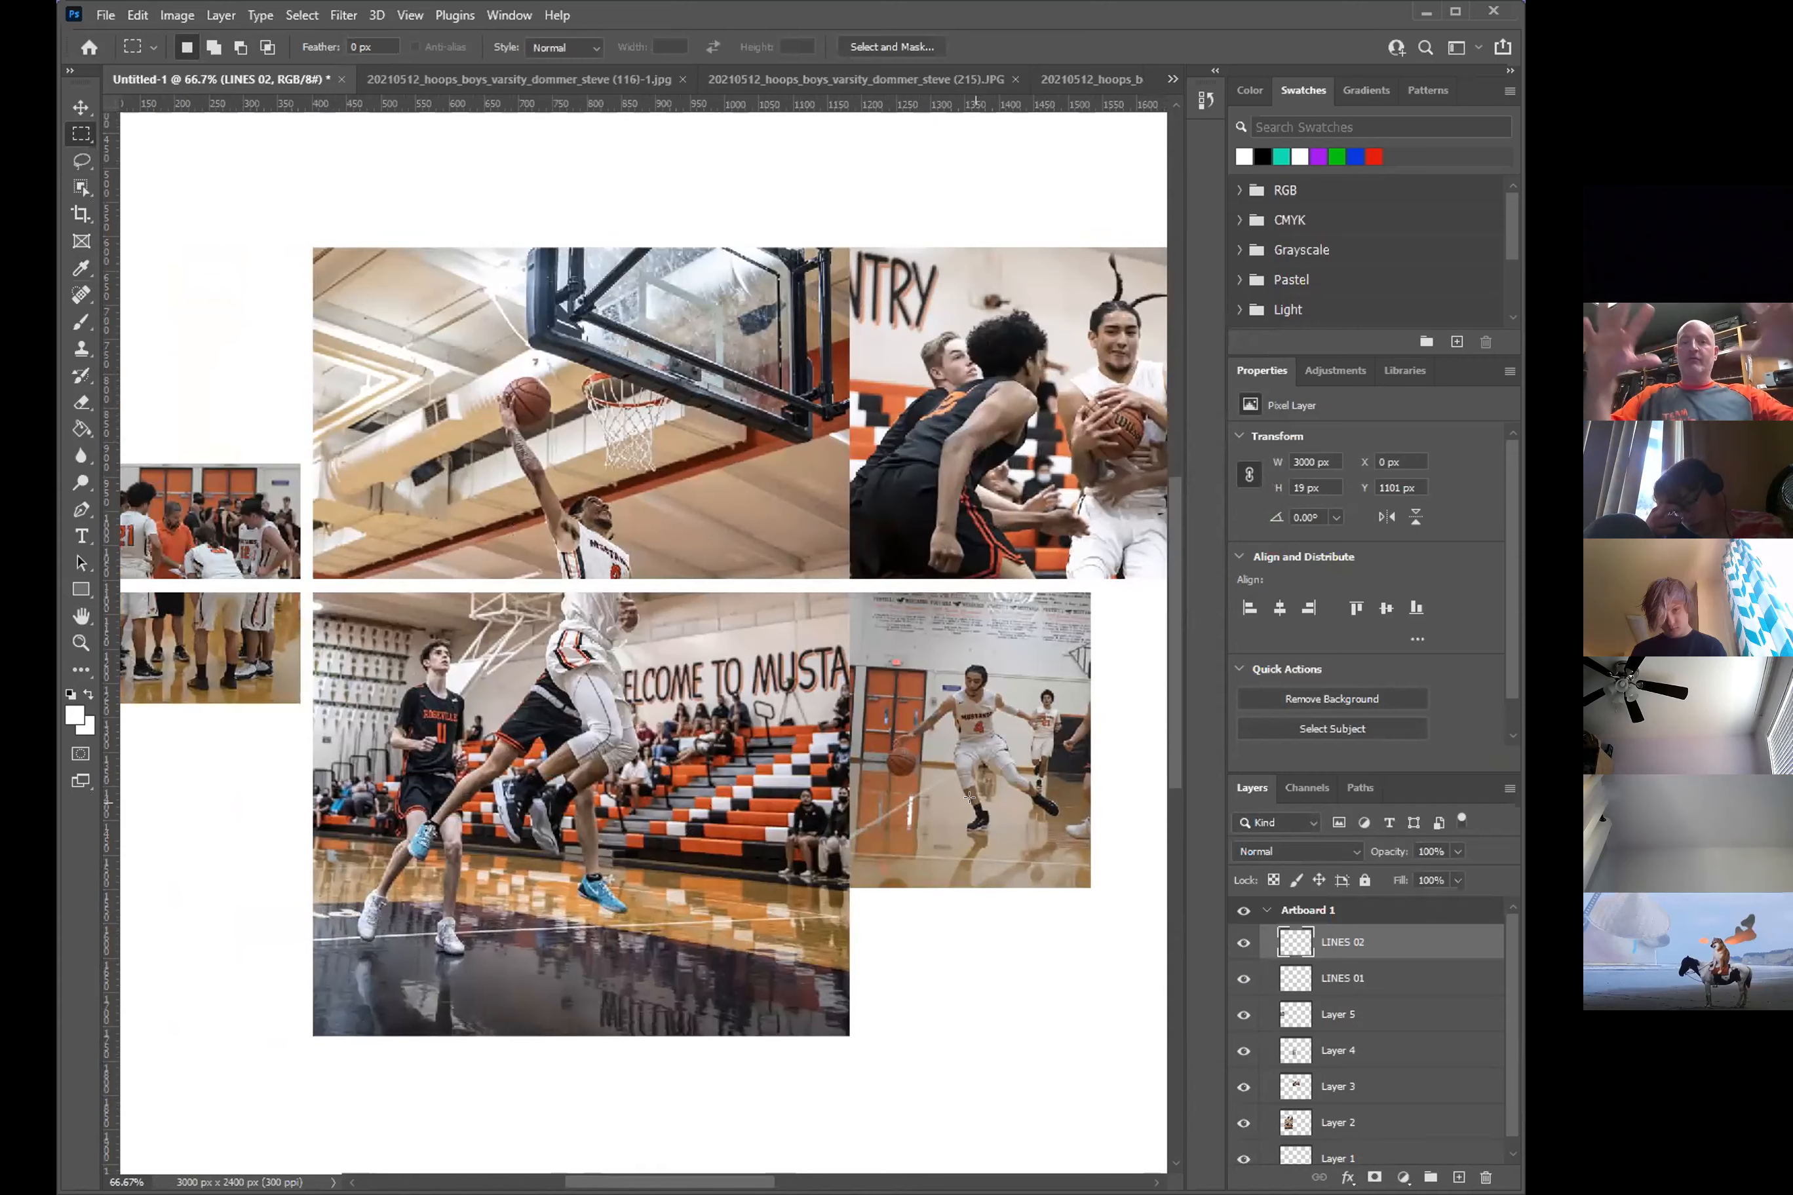
pyautogui.doubleClick(1034, 21)
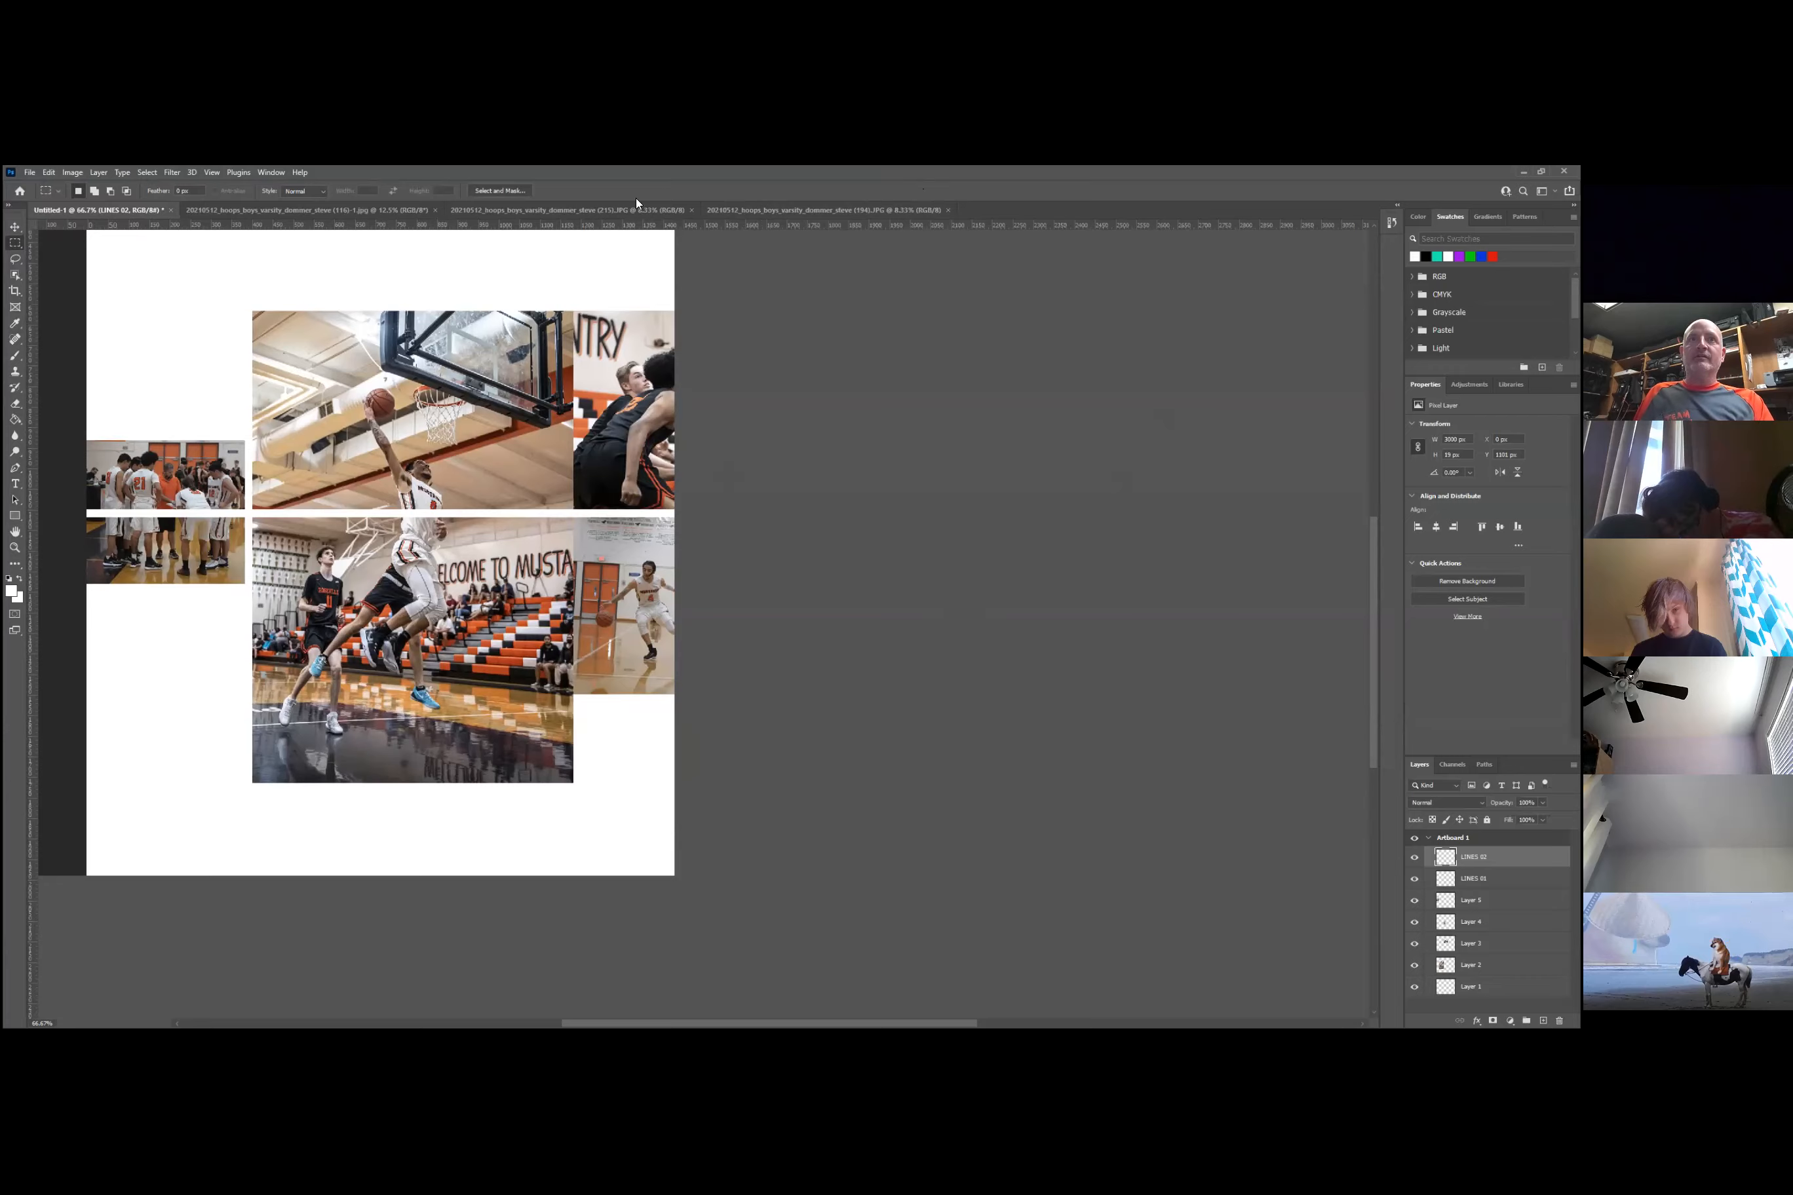
pyautogui.doubleClick(636, 173)
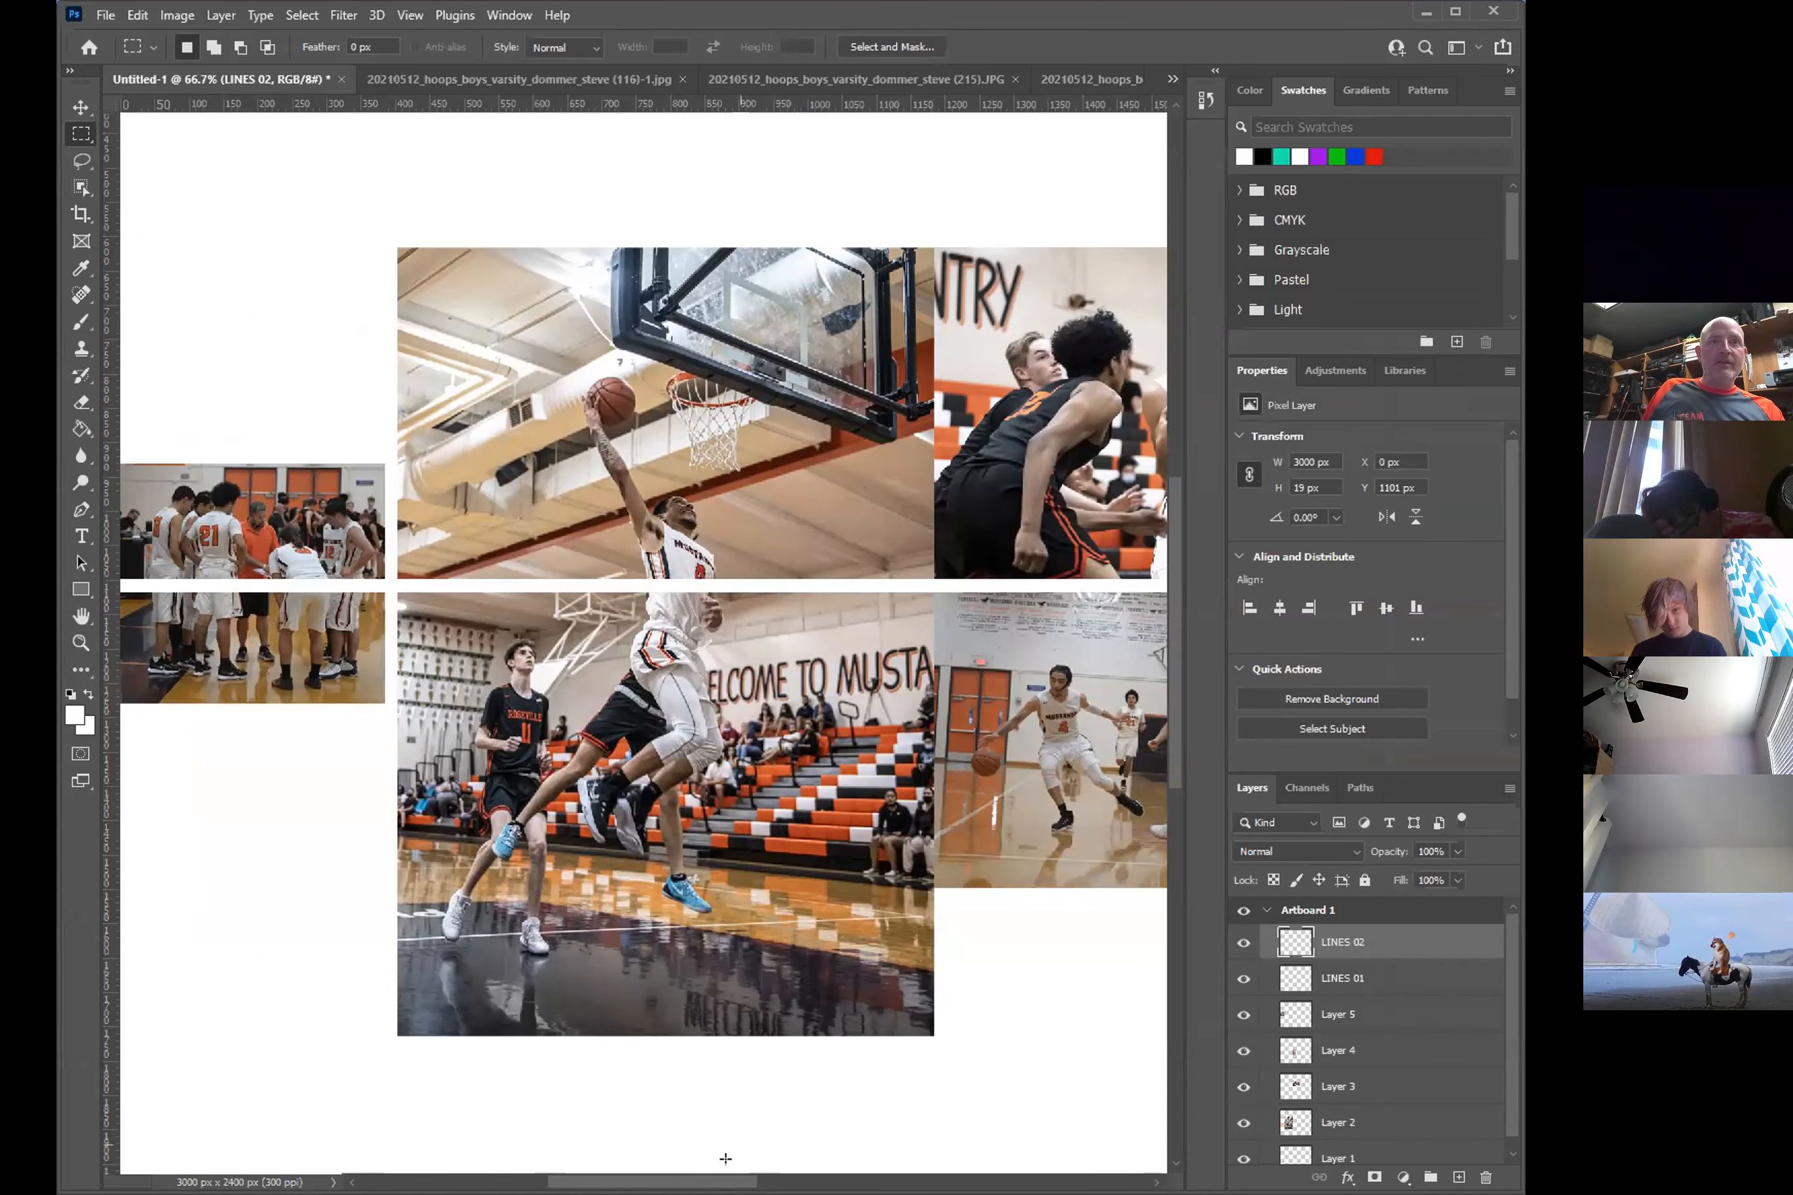
pyautogui.hscroll(-3, 643, 643)
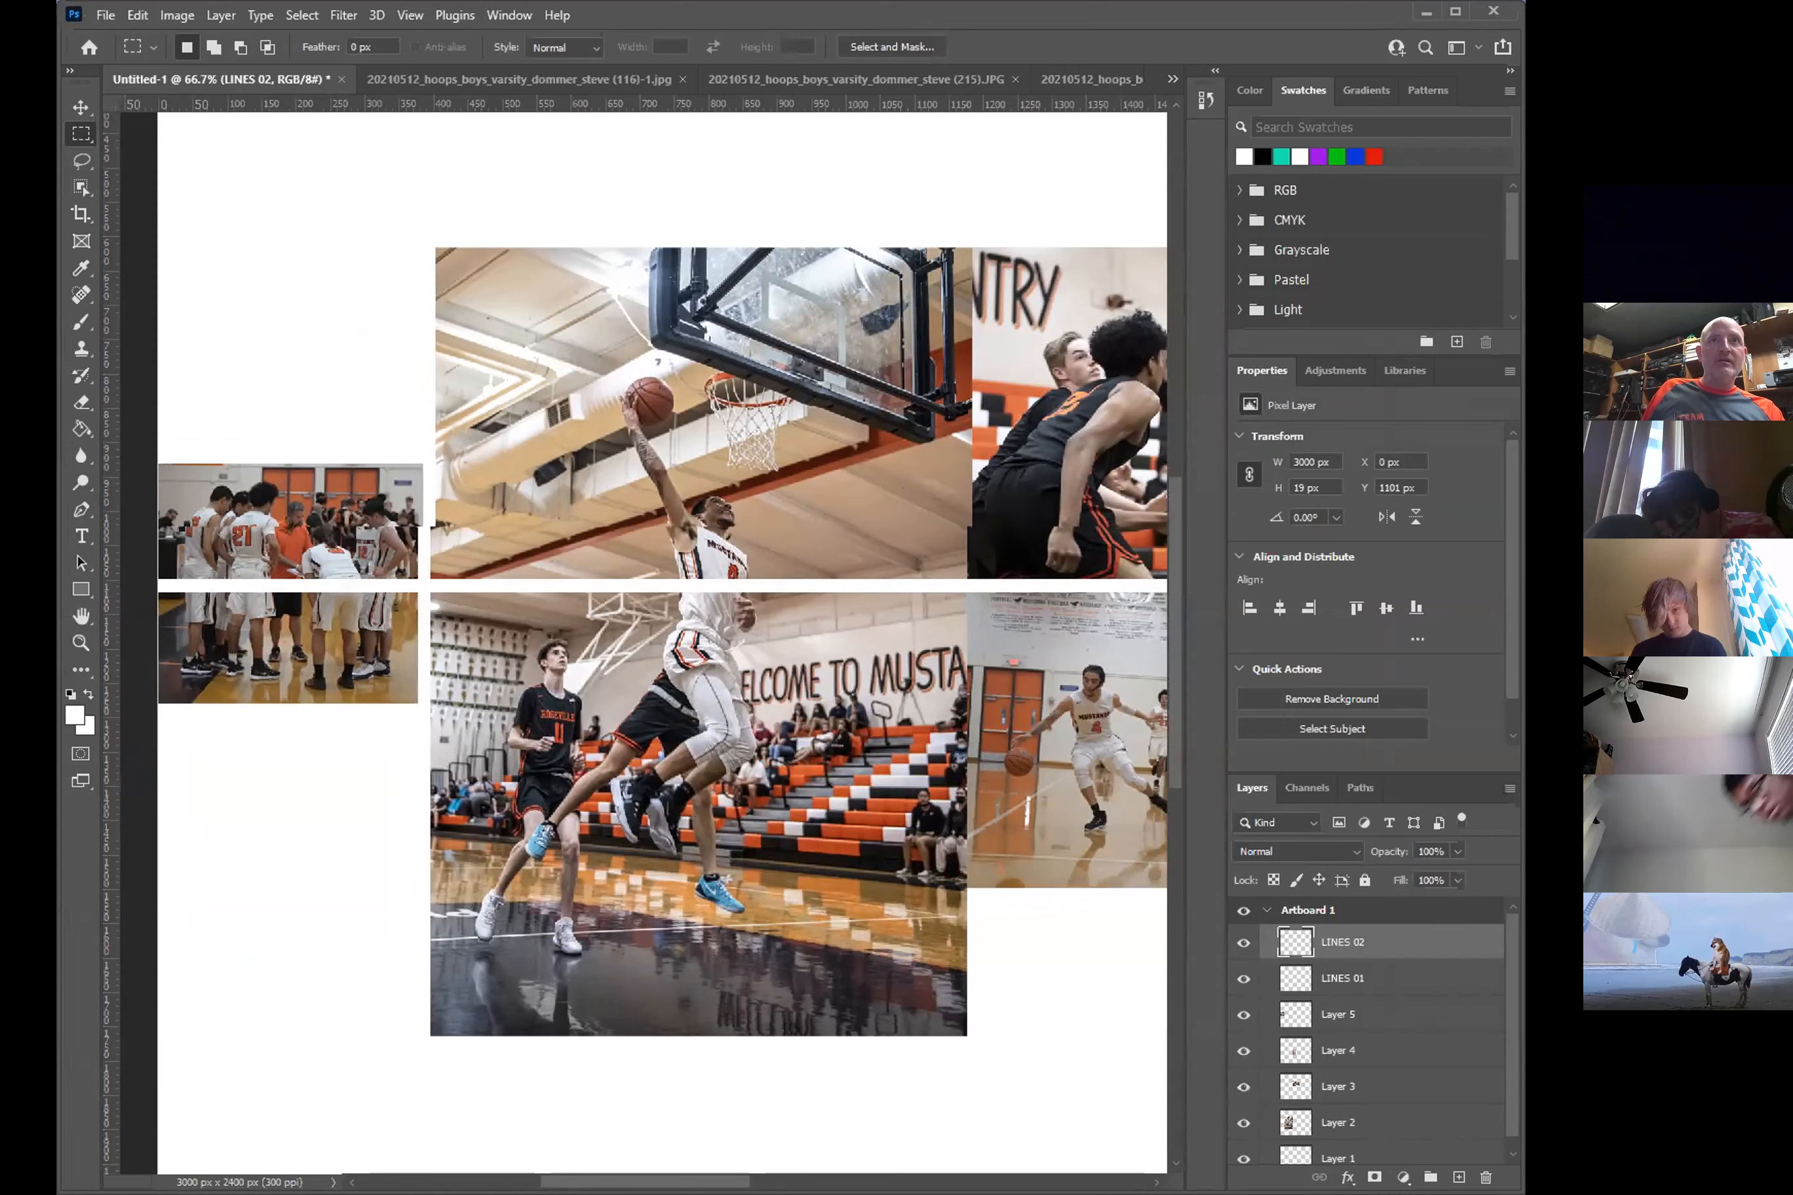
pyautogui.hscroll(1, 643, 642)
pyautogui.hscroll(-1, 643, 643)
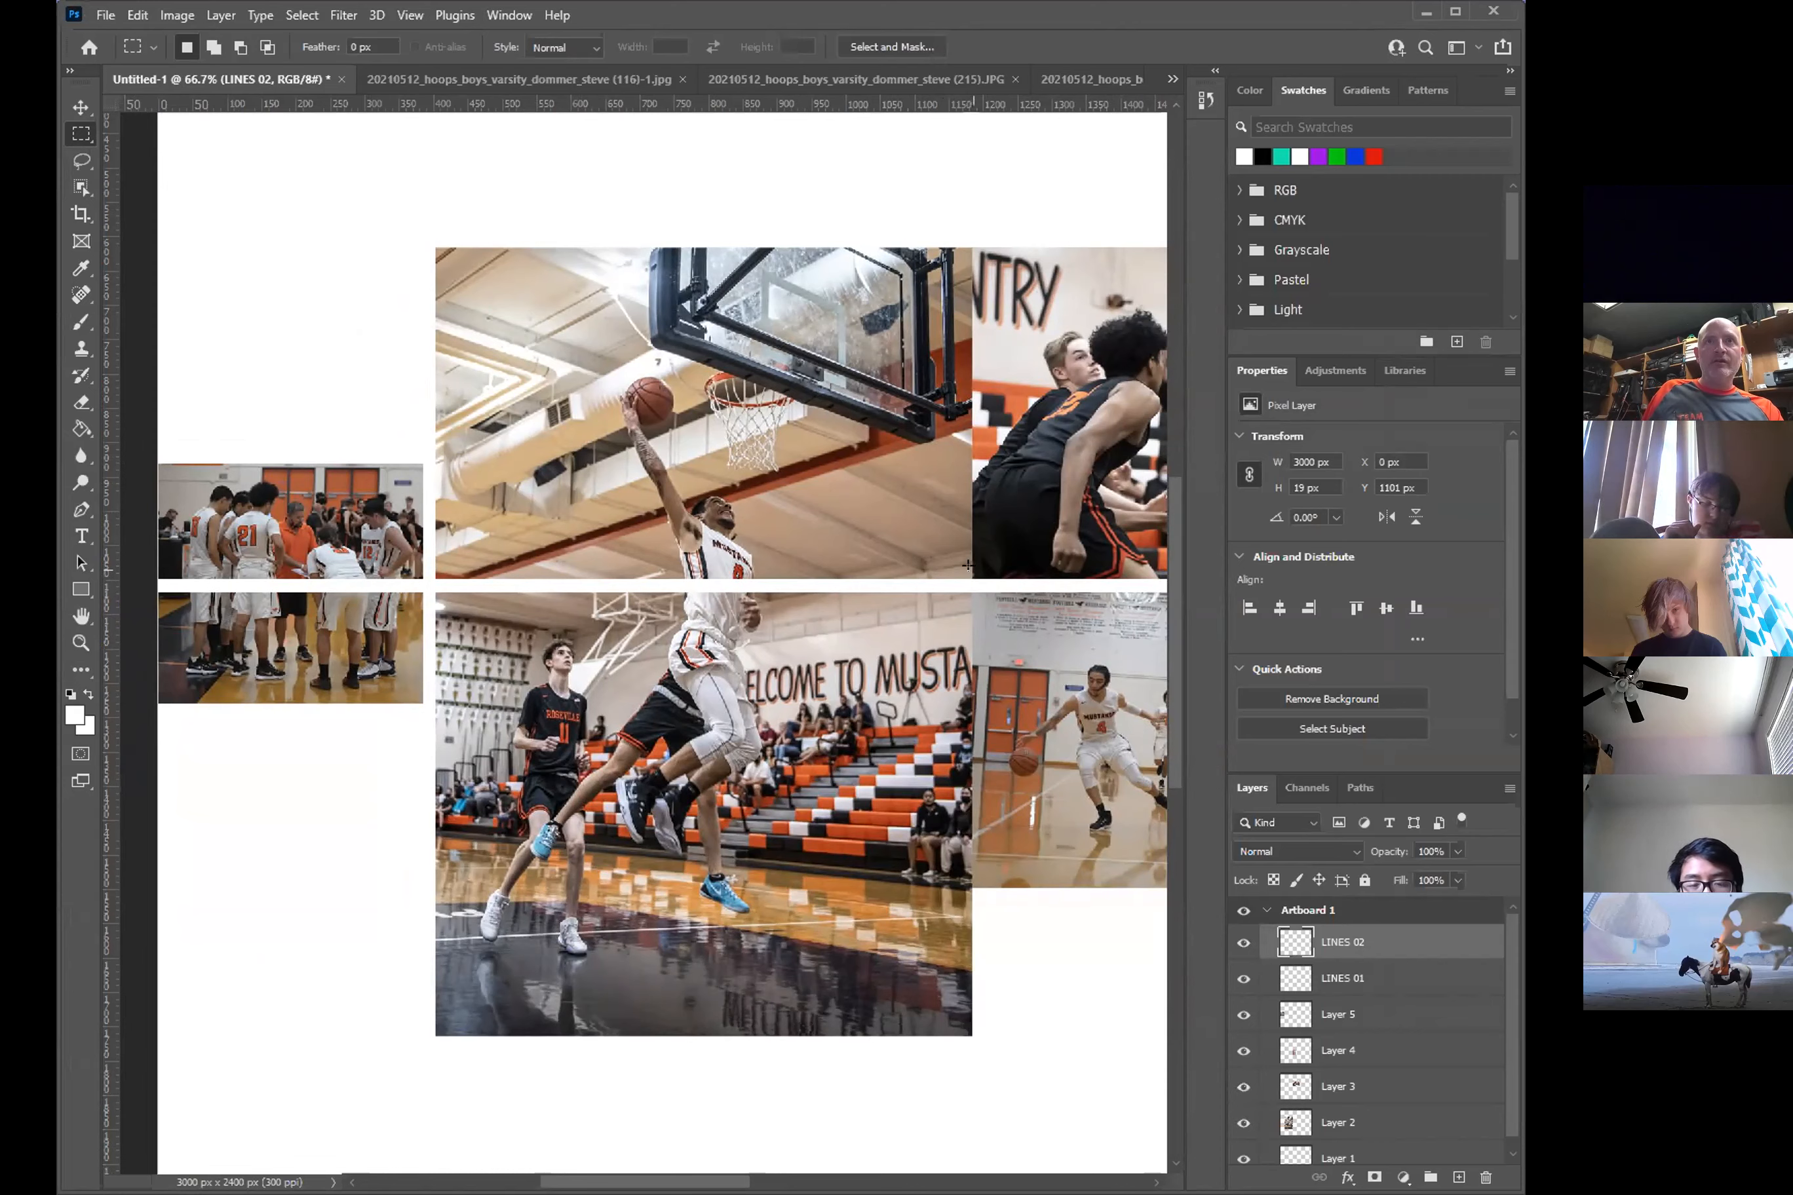
pyautogui.moveTo(973, 569); pyautogui.dragTo(133, 615)
pyautogui.press('Delete')
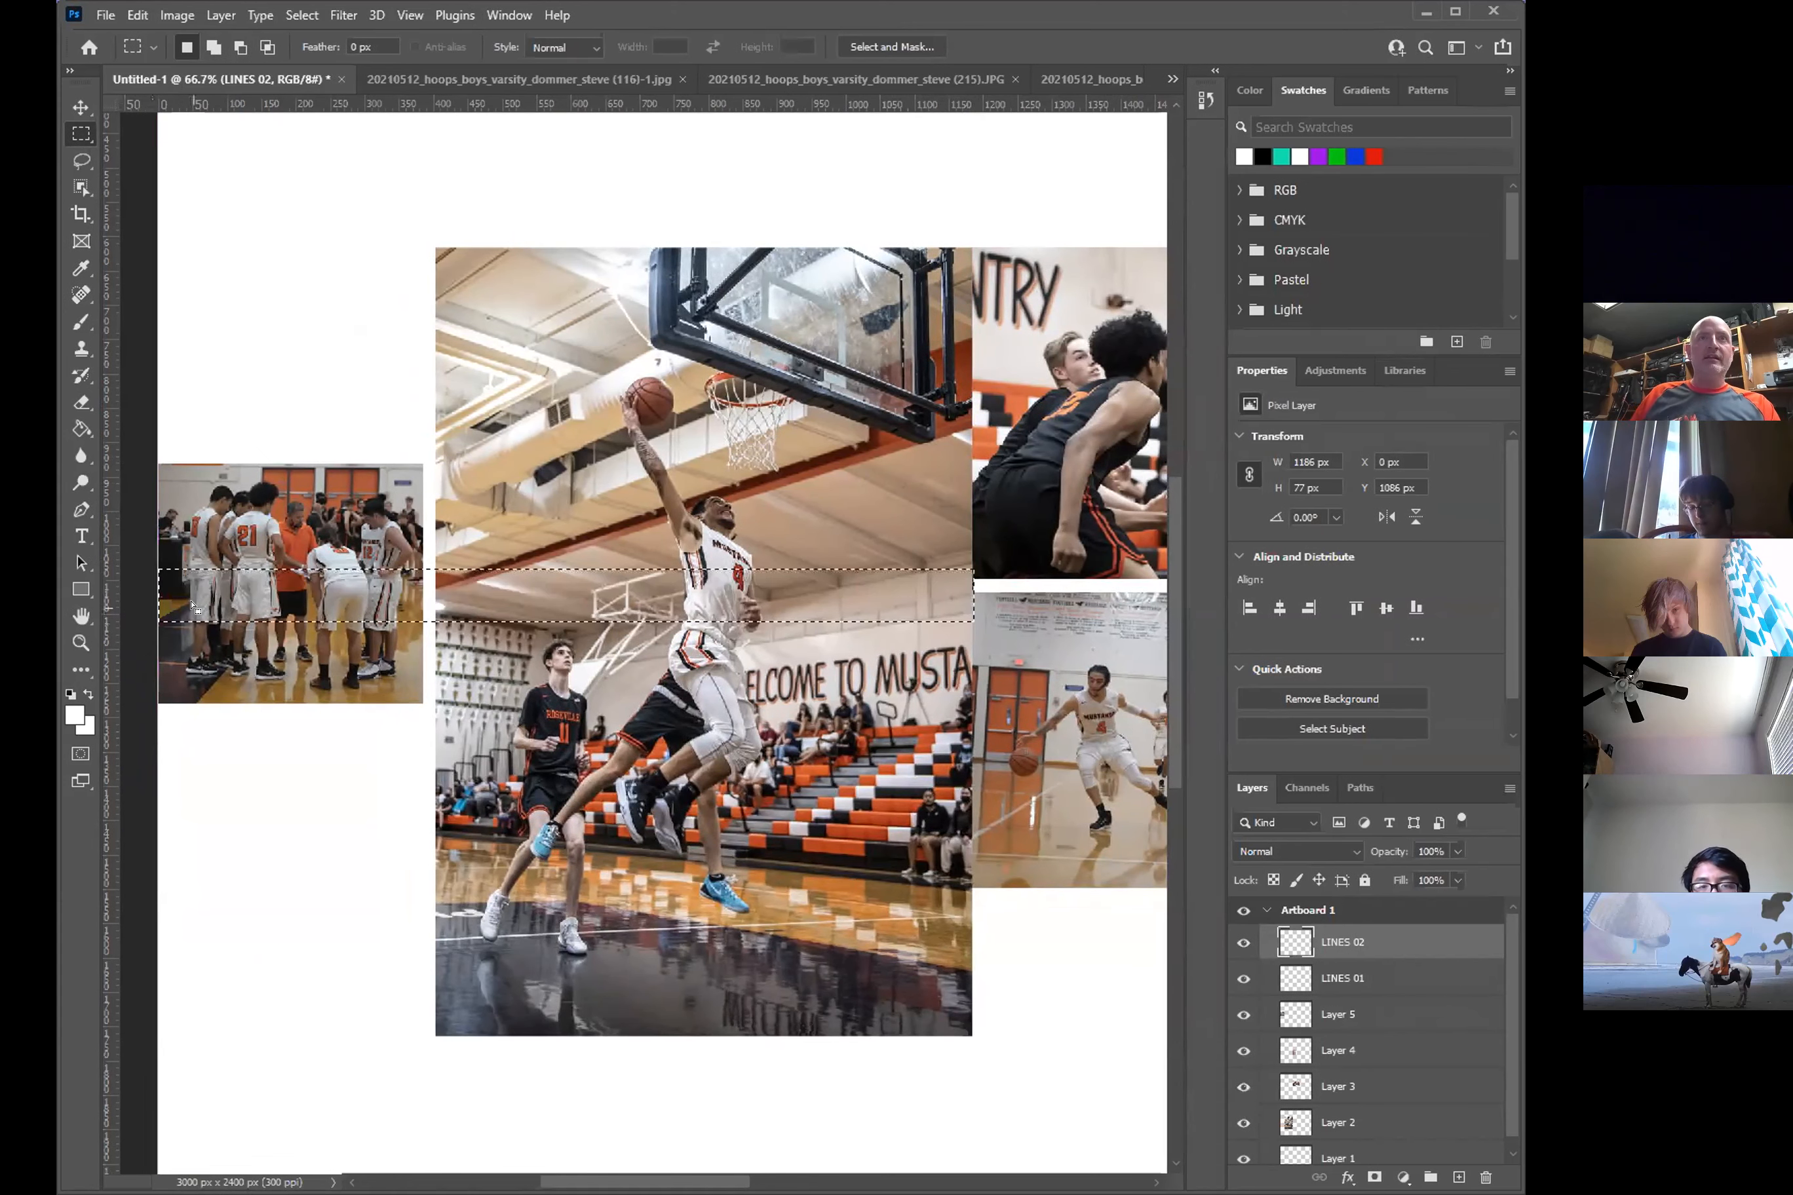
pyautogui.hotkey('ctrl', 'd')
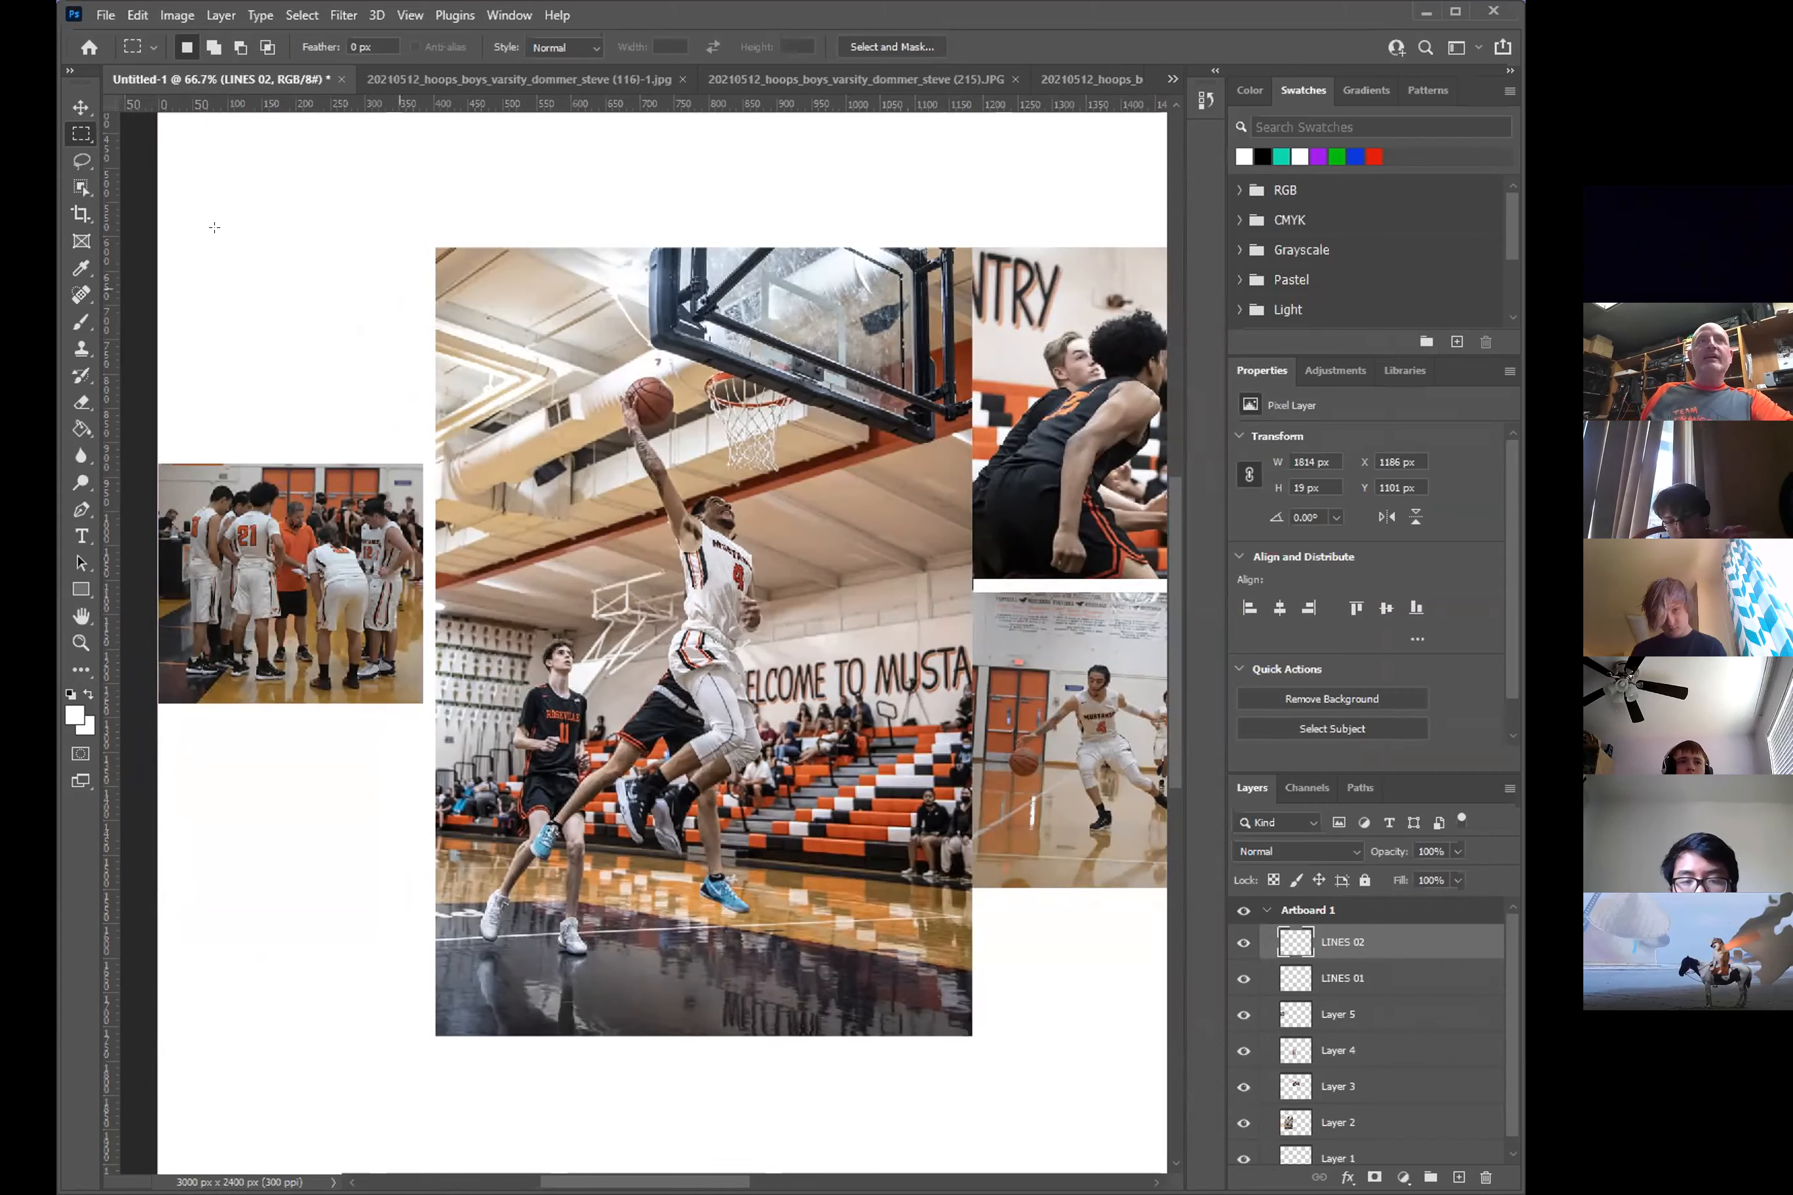
# - Nudge the LINES 02 white line down to Y 1107 px, over the seam between the two photos beside the dunk photo
pyautogui.click(80, 642)
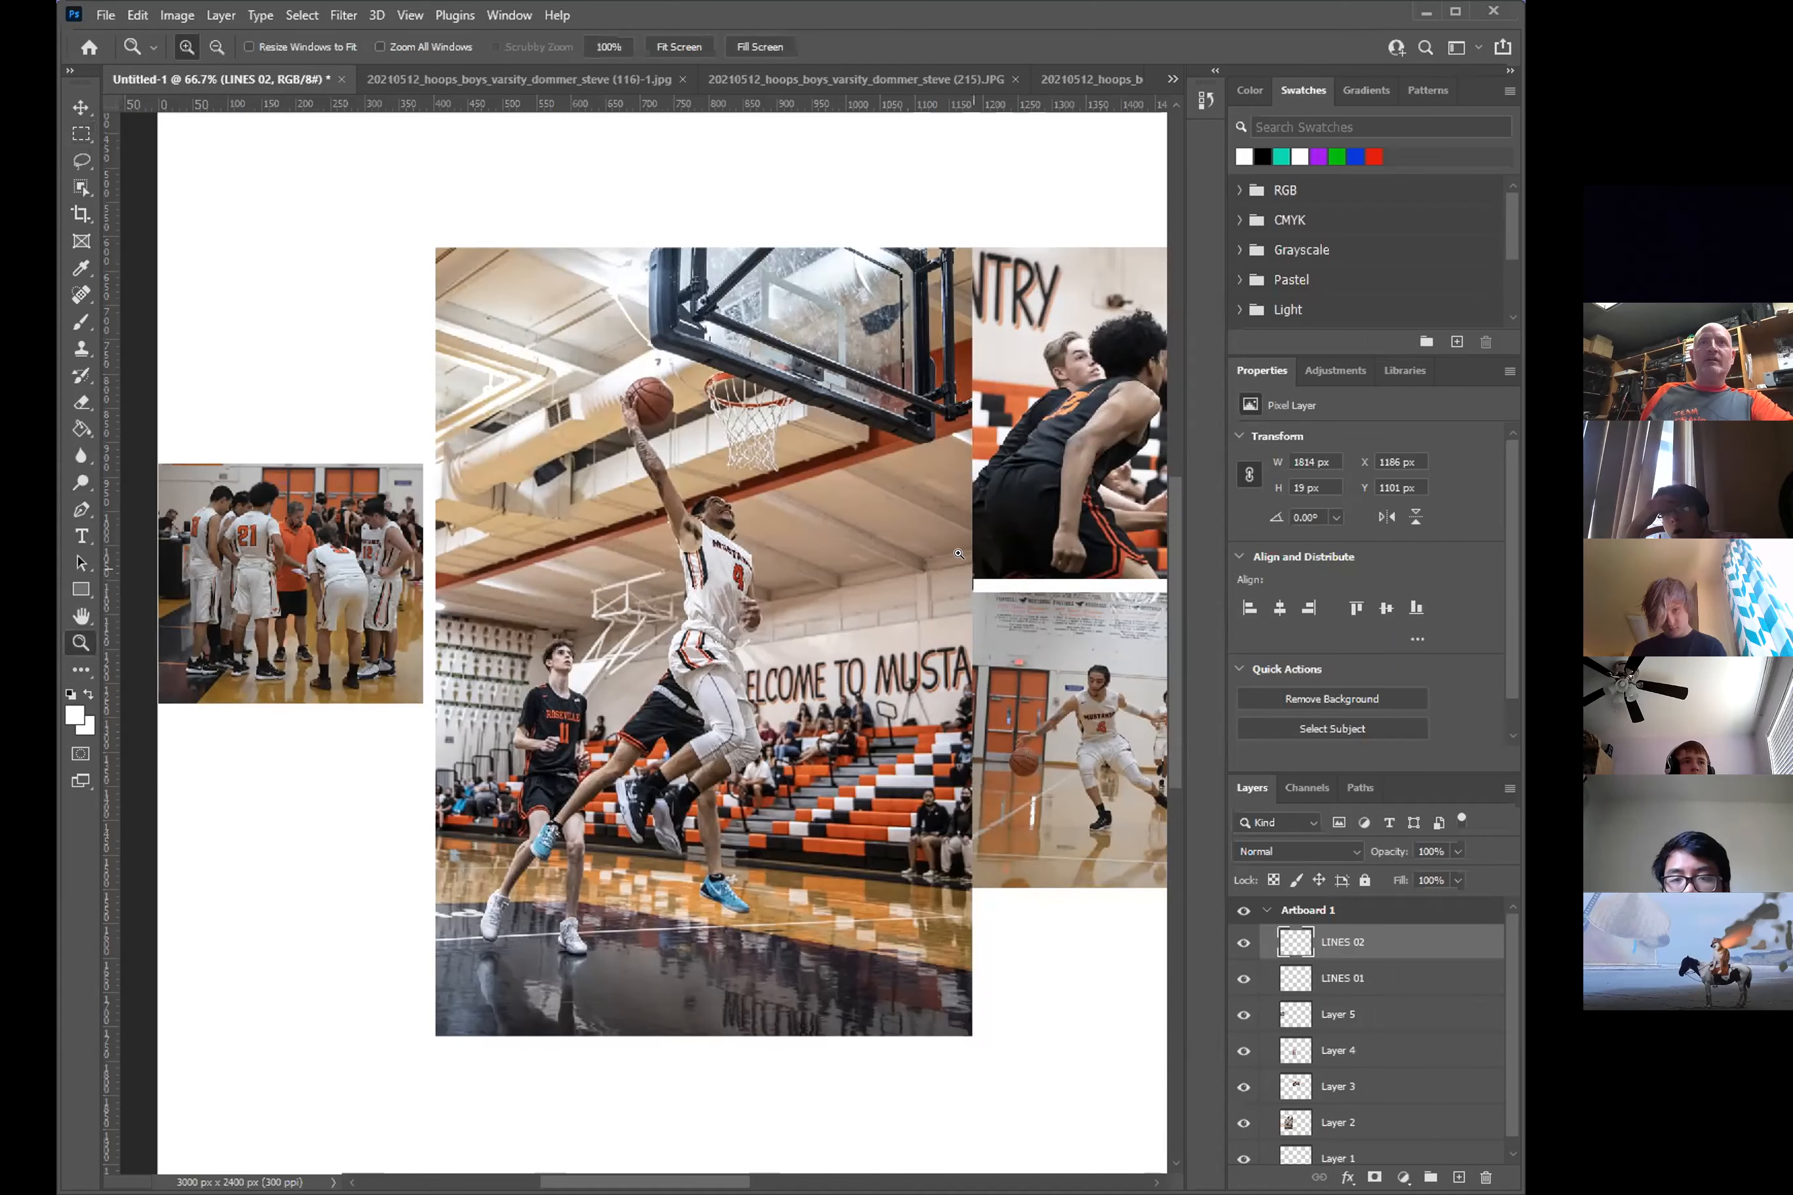
pyautogui.moveTo(910, 521); pyautogui.dragTo(1030, 655)
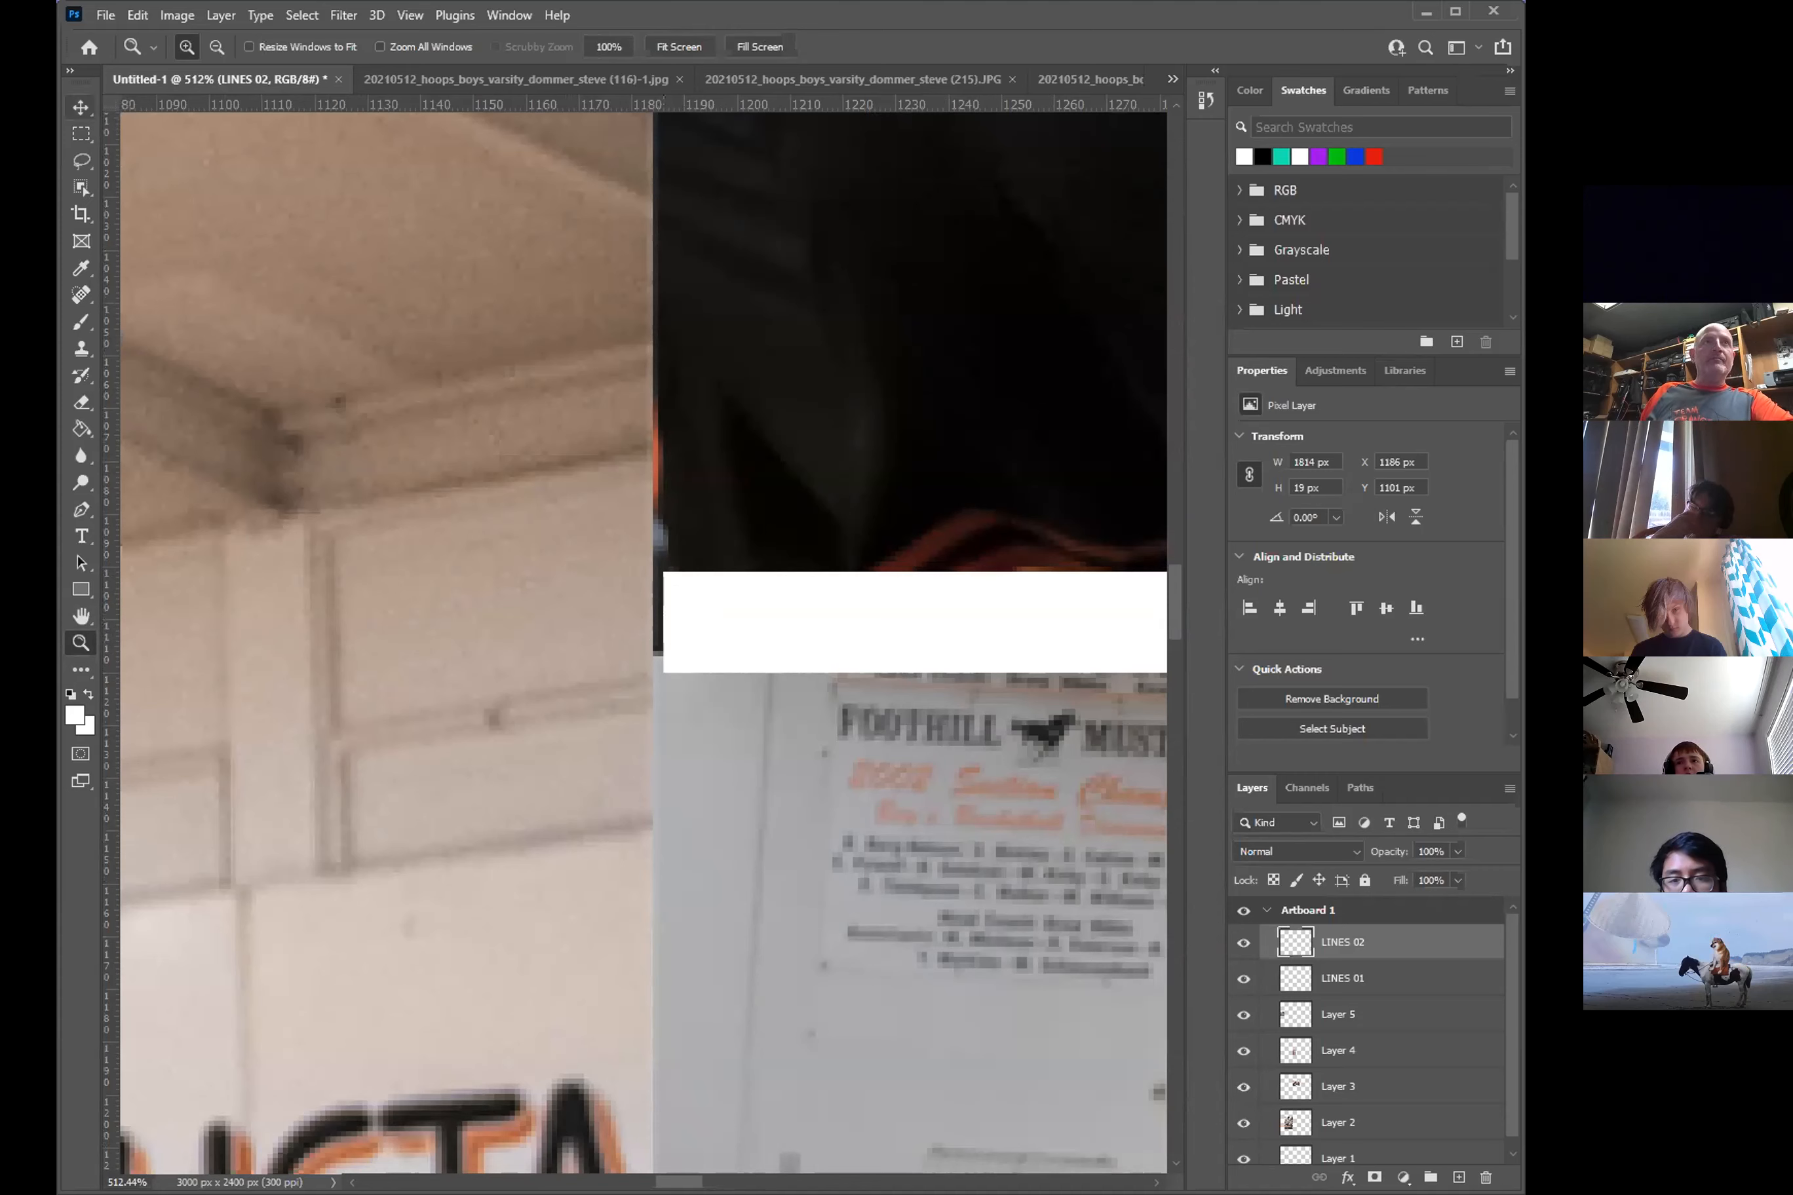
pyautogui.click(80, 108)
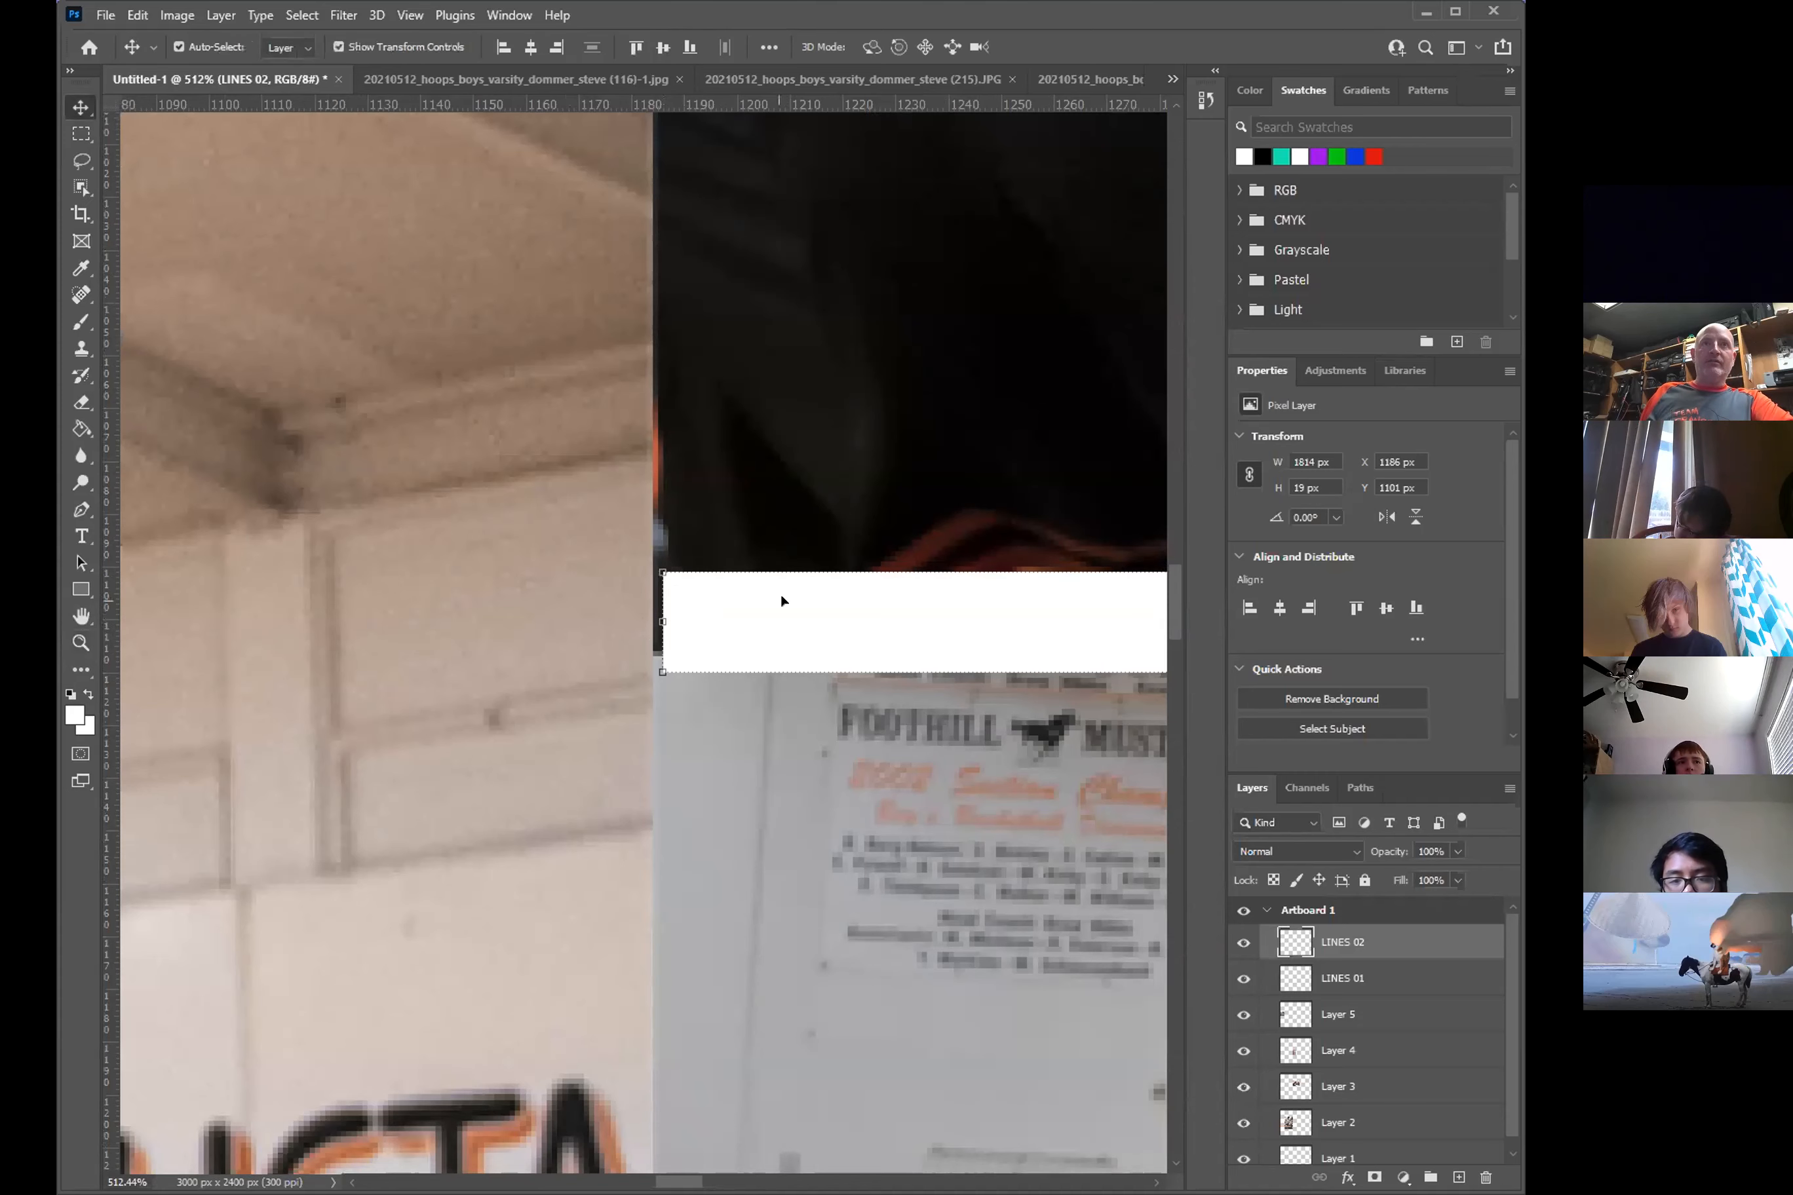
pyautogui.press('Down')
pyautogui.press('Down')
pyautogui.press('Down')
pyautogui.press('Down')
pyautogui.press('Down')
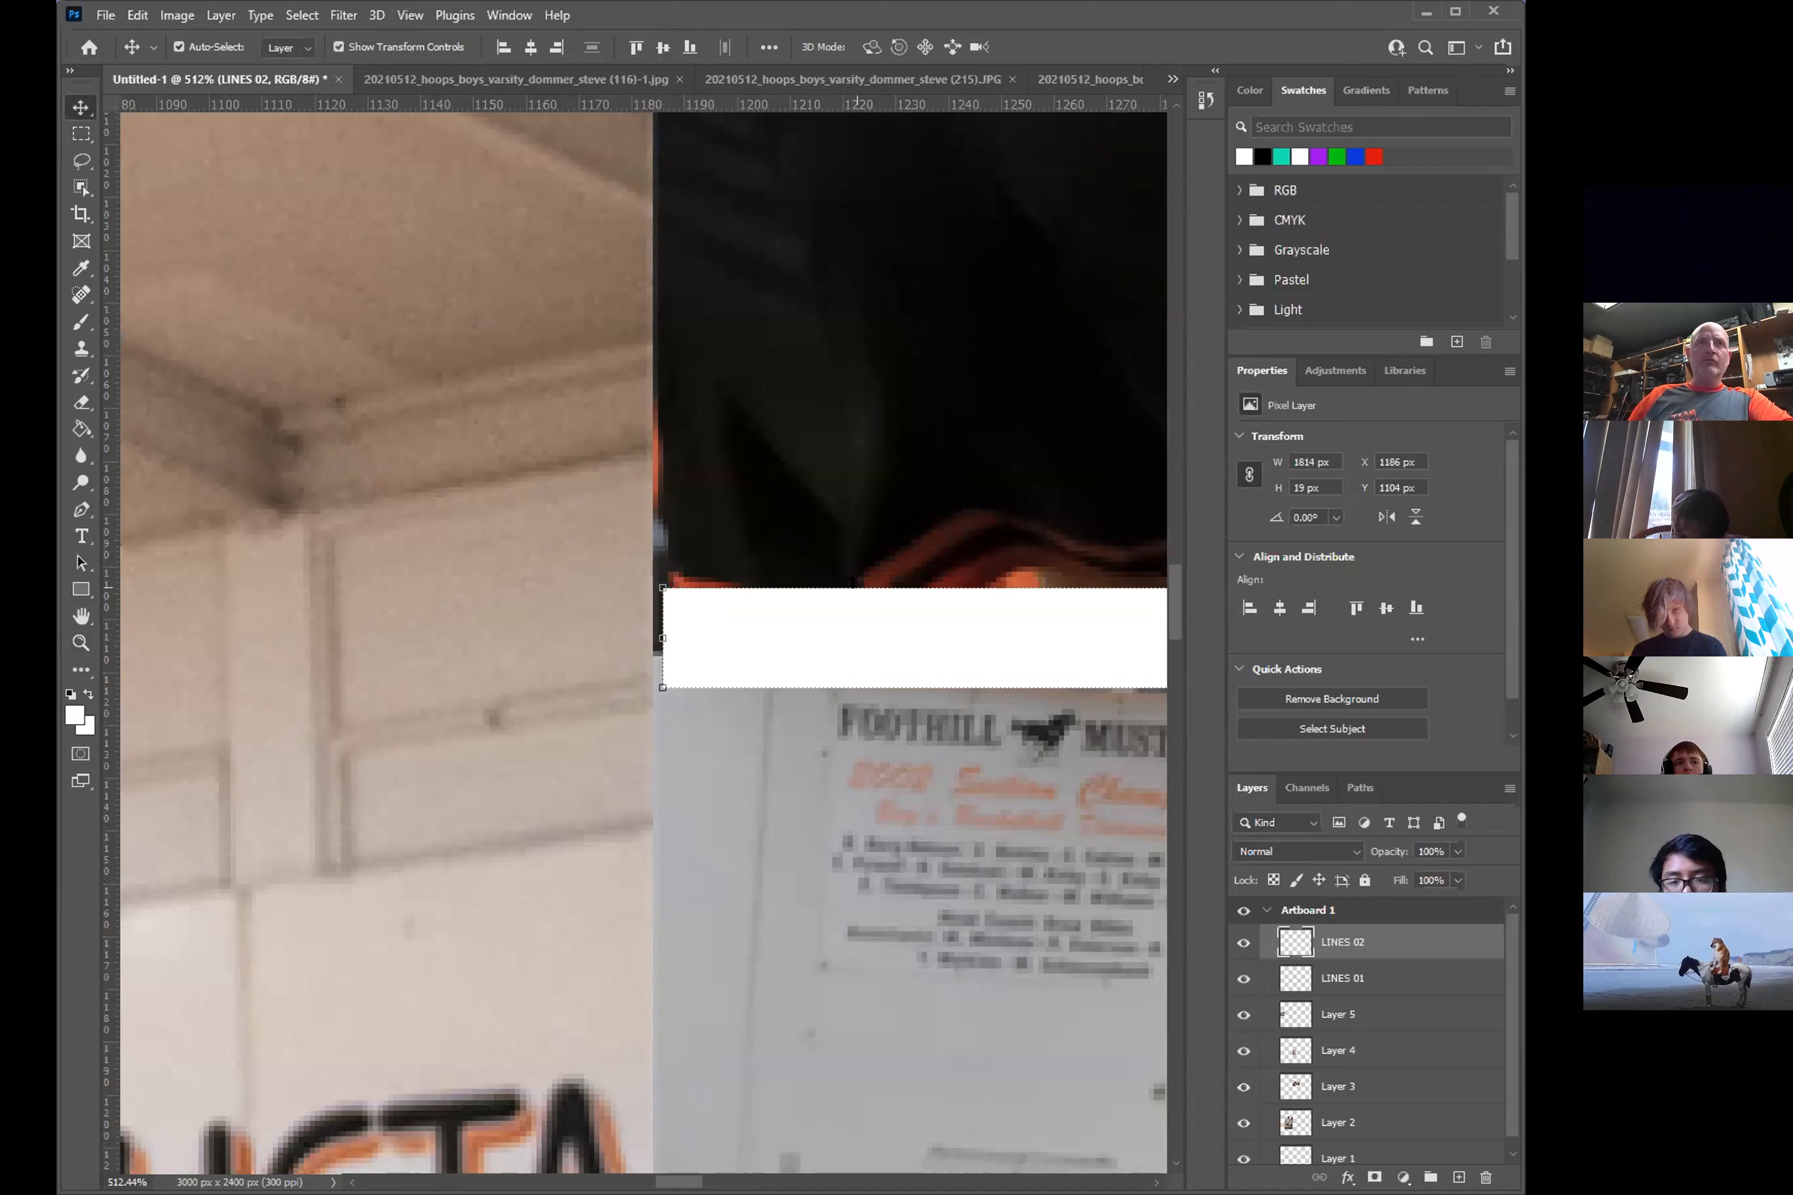
pyautogui.press('Down')
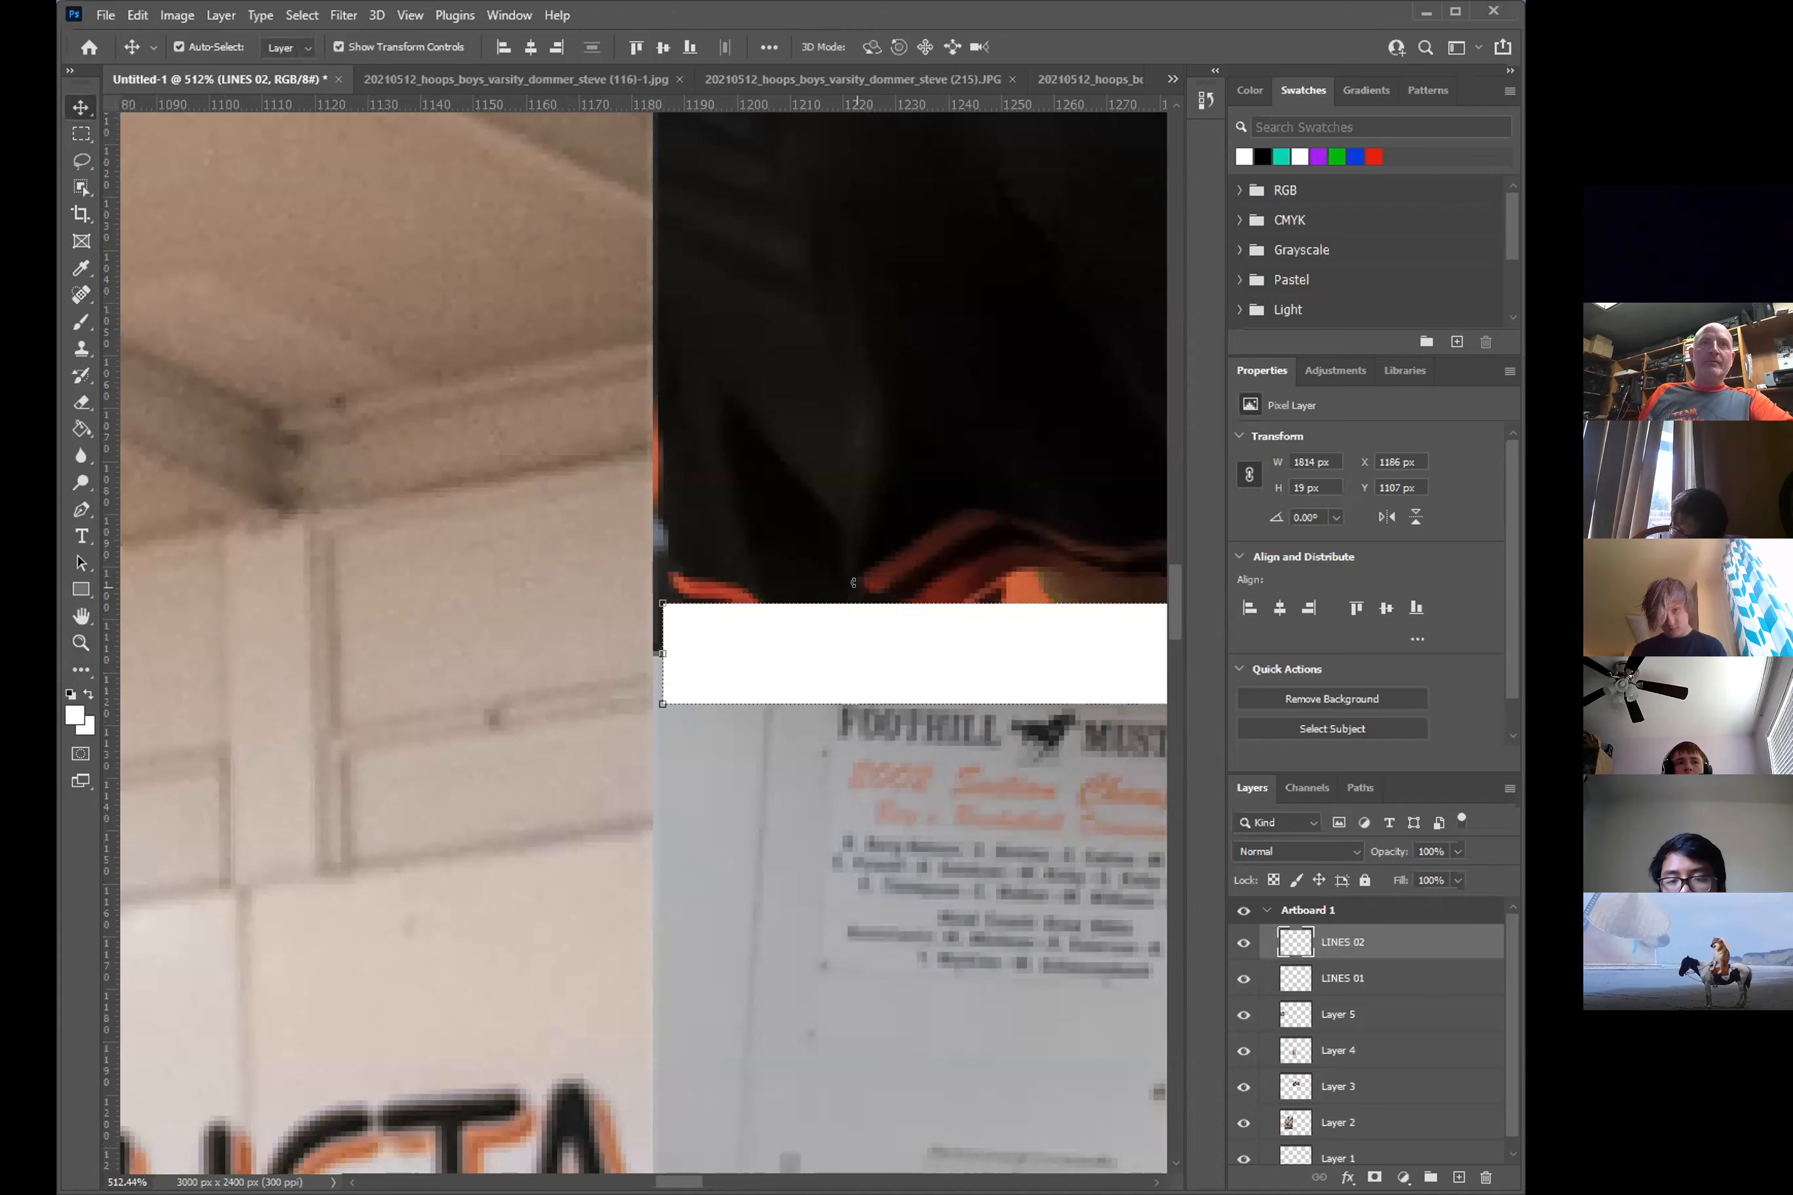
# - Stretch the LINES 02 white line to X 1184 px so it meets the dunk photo's edge, then commit the transform
pyautogui.hotkey('ctrl', 't')
pyautogui.moveTo(655, 651); pyautogui.dragTo(643, 651)
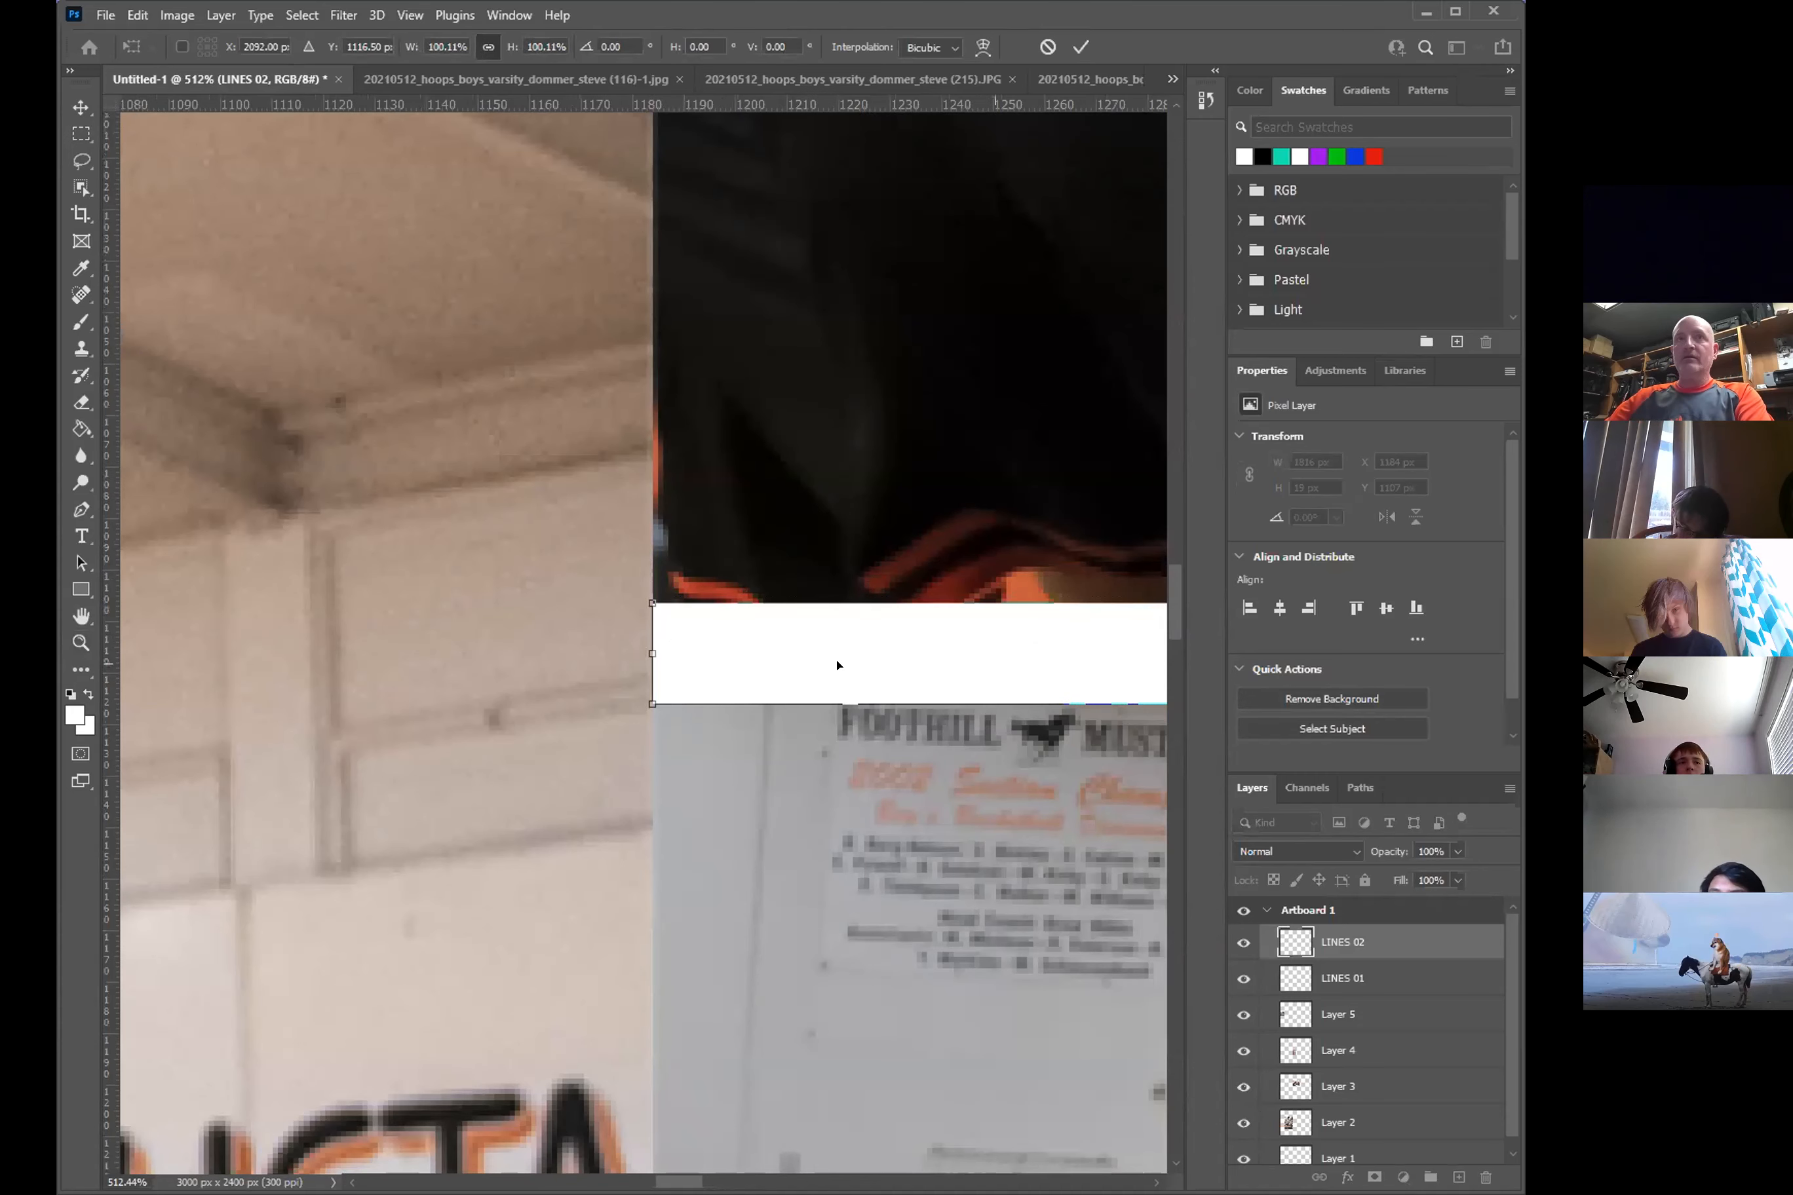
pyautogui.hotkey('ctrl', '-')
pyautogui.hotkey('ctrl', '-')
pyautogui.hotkey('ctrl', '-')
pyautogui.hotkey('ctrl', '-')
pyautogui.hotkey('ctrl', '-')
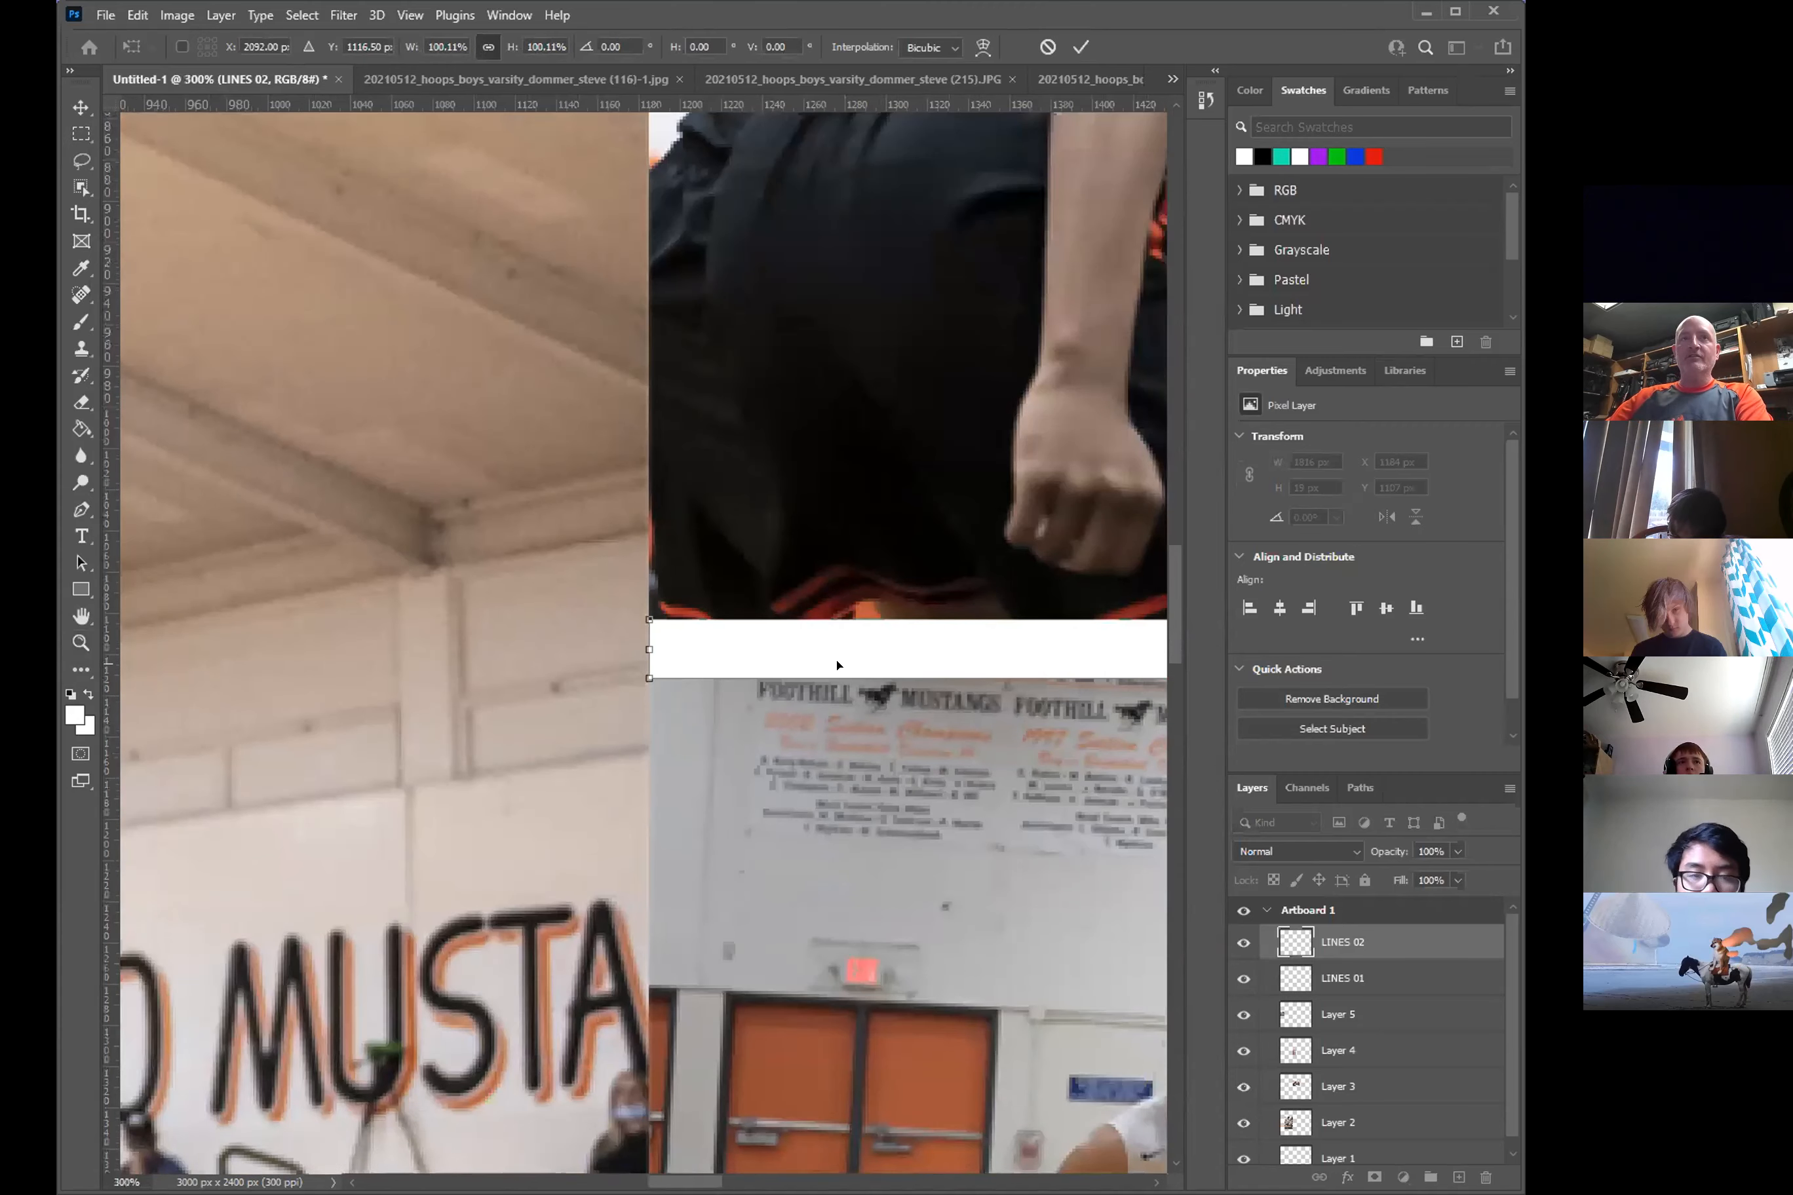
pyautogui.hotkey('ctrl', '-')
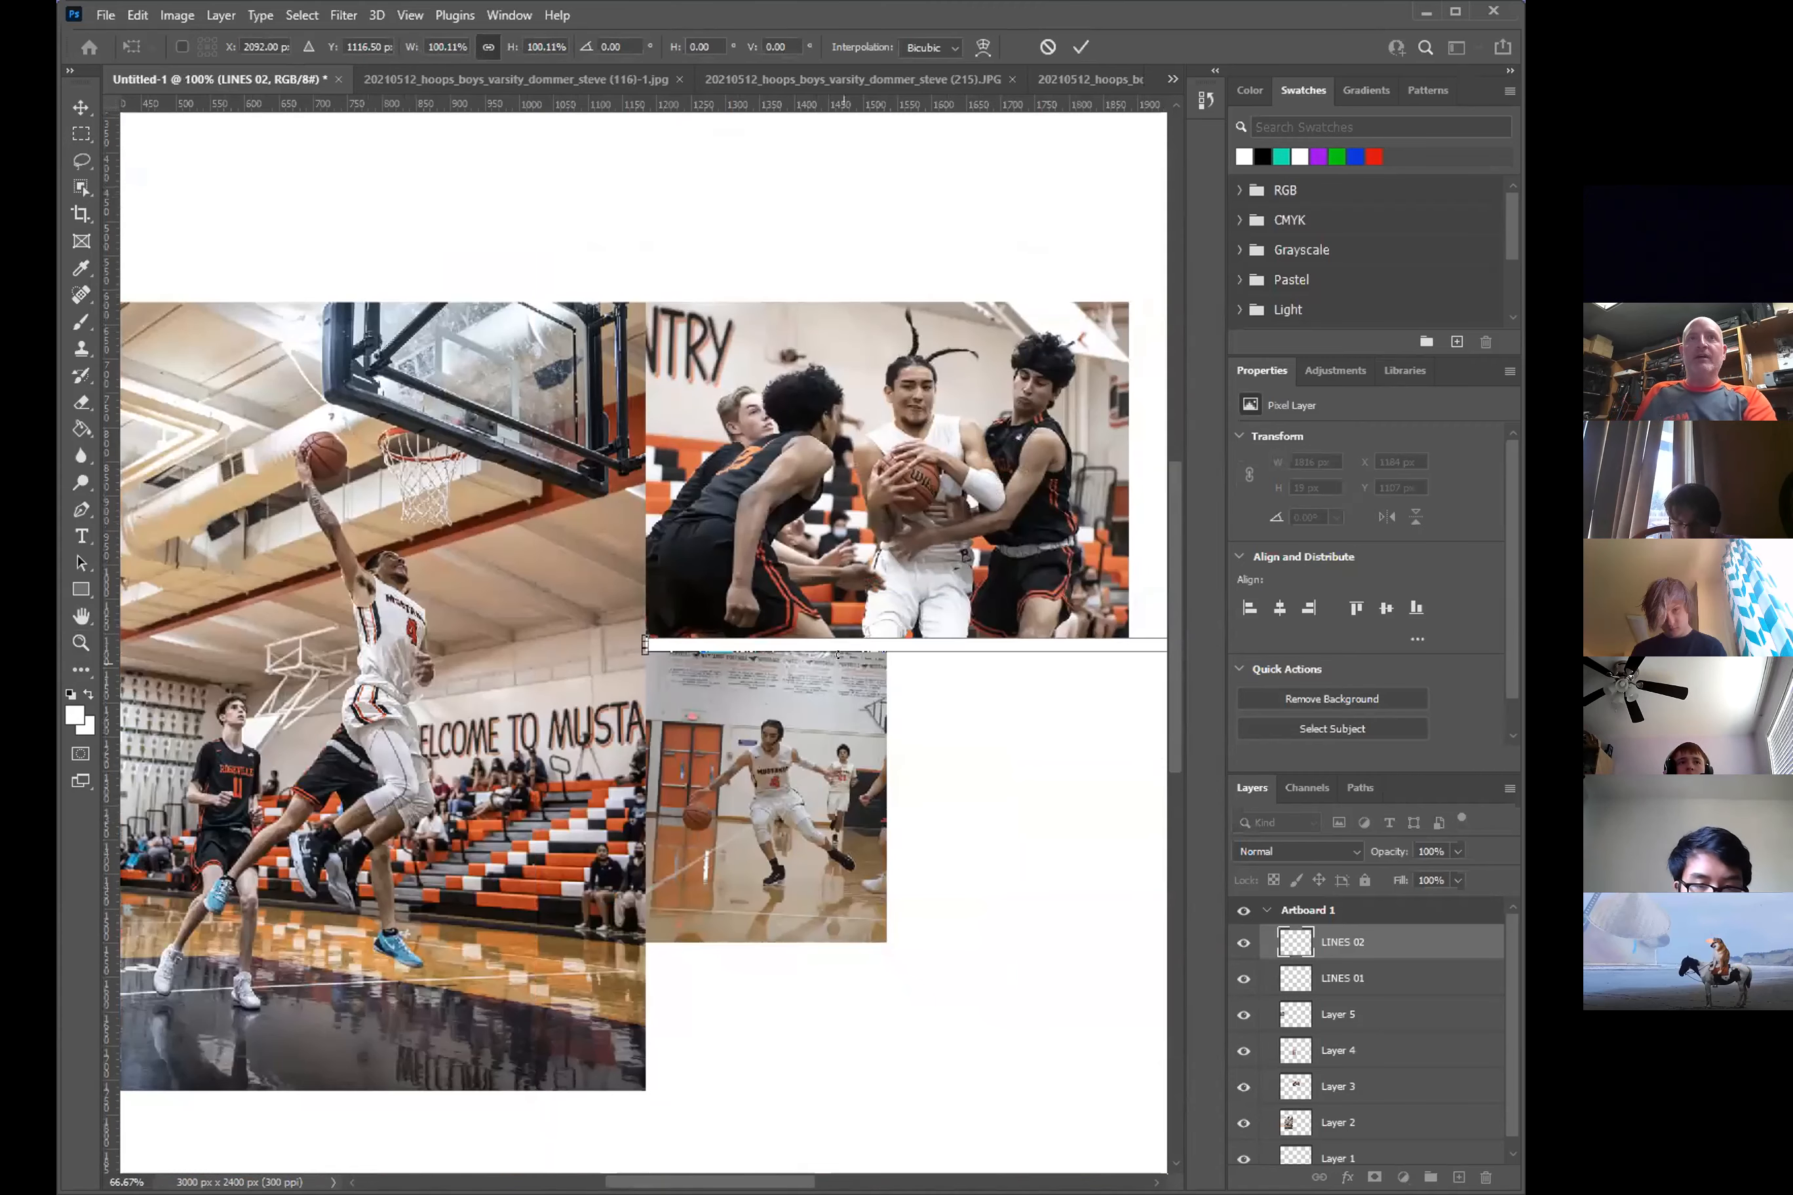
pyautogui.click(75, 108)
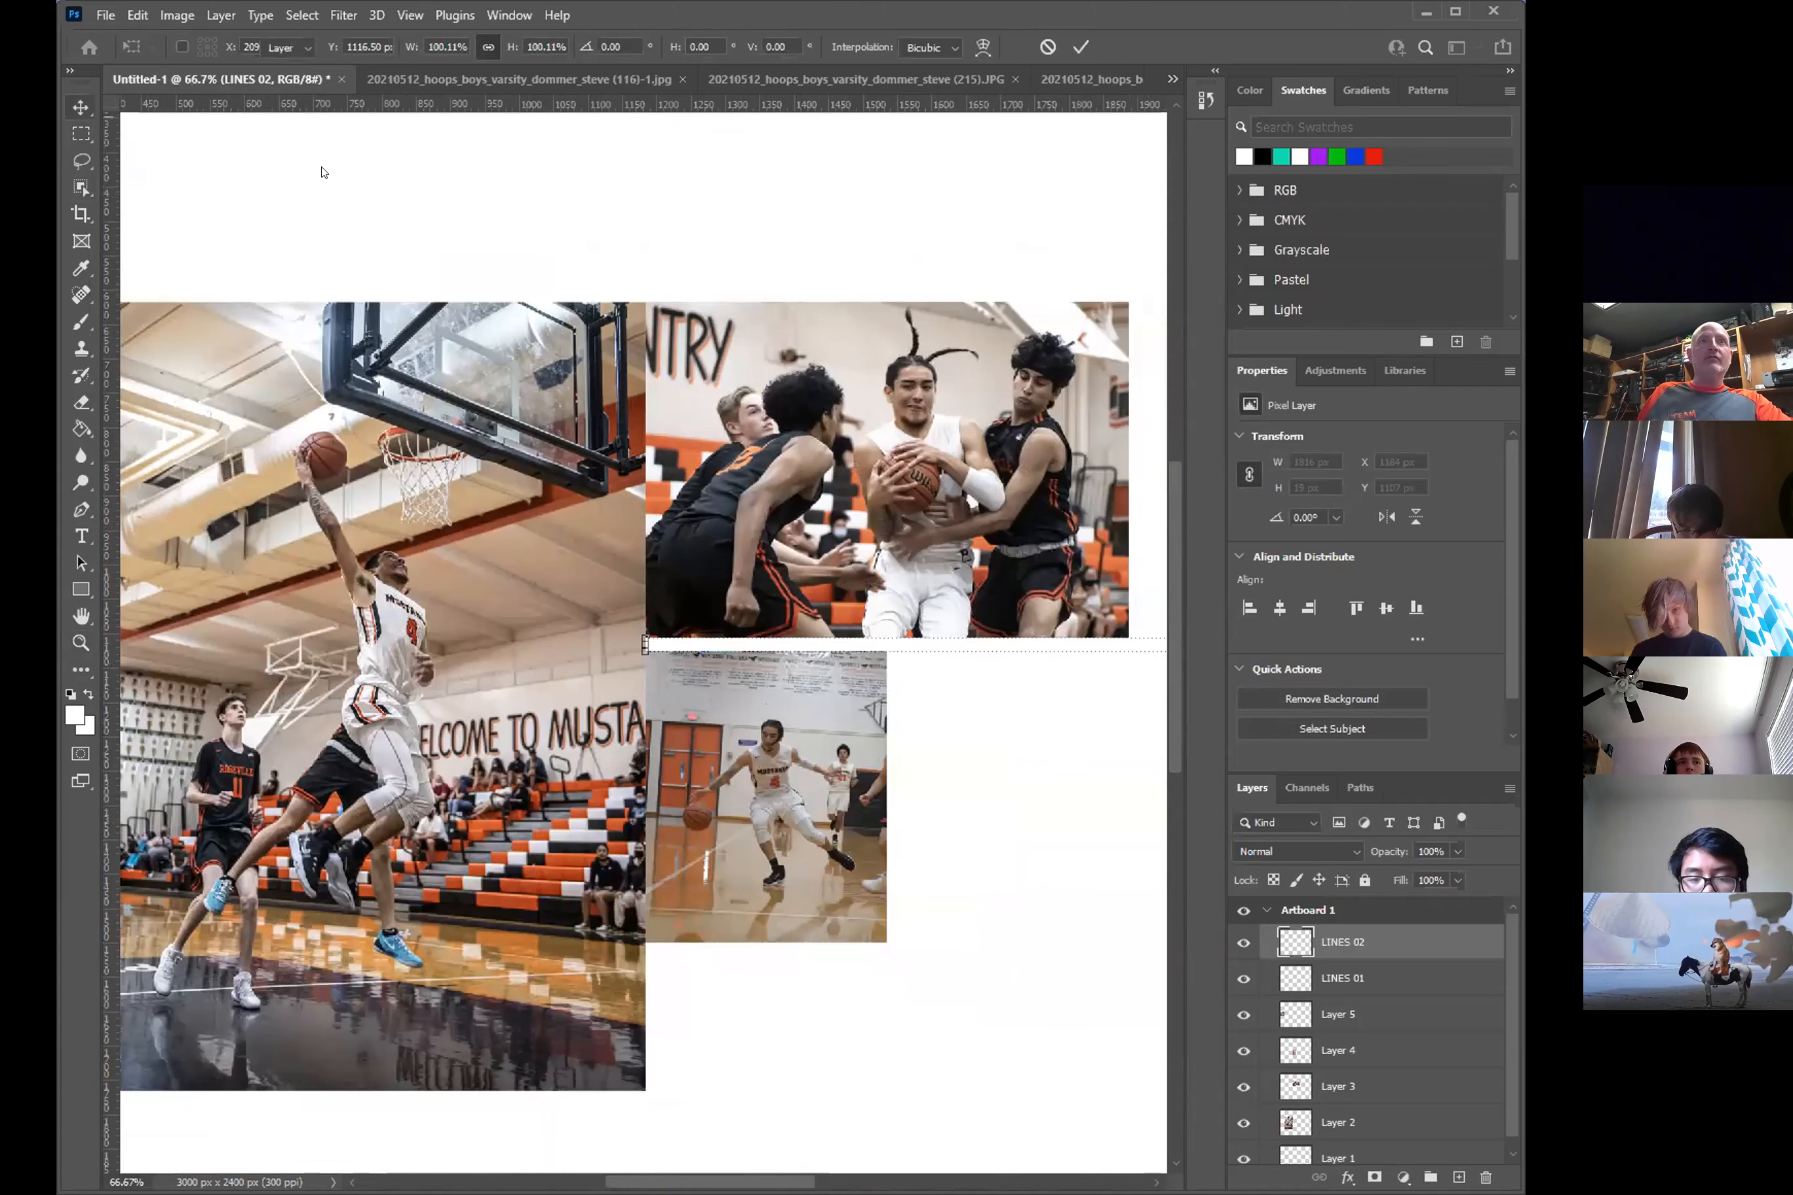
pyautogui.click(437, 209)
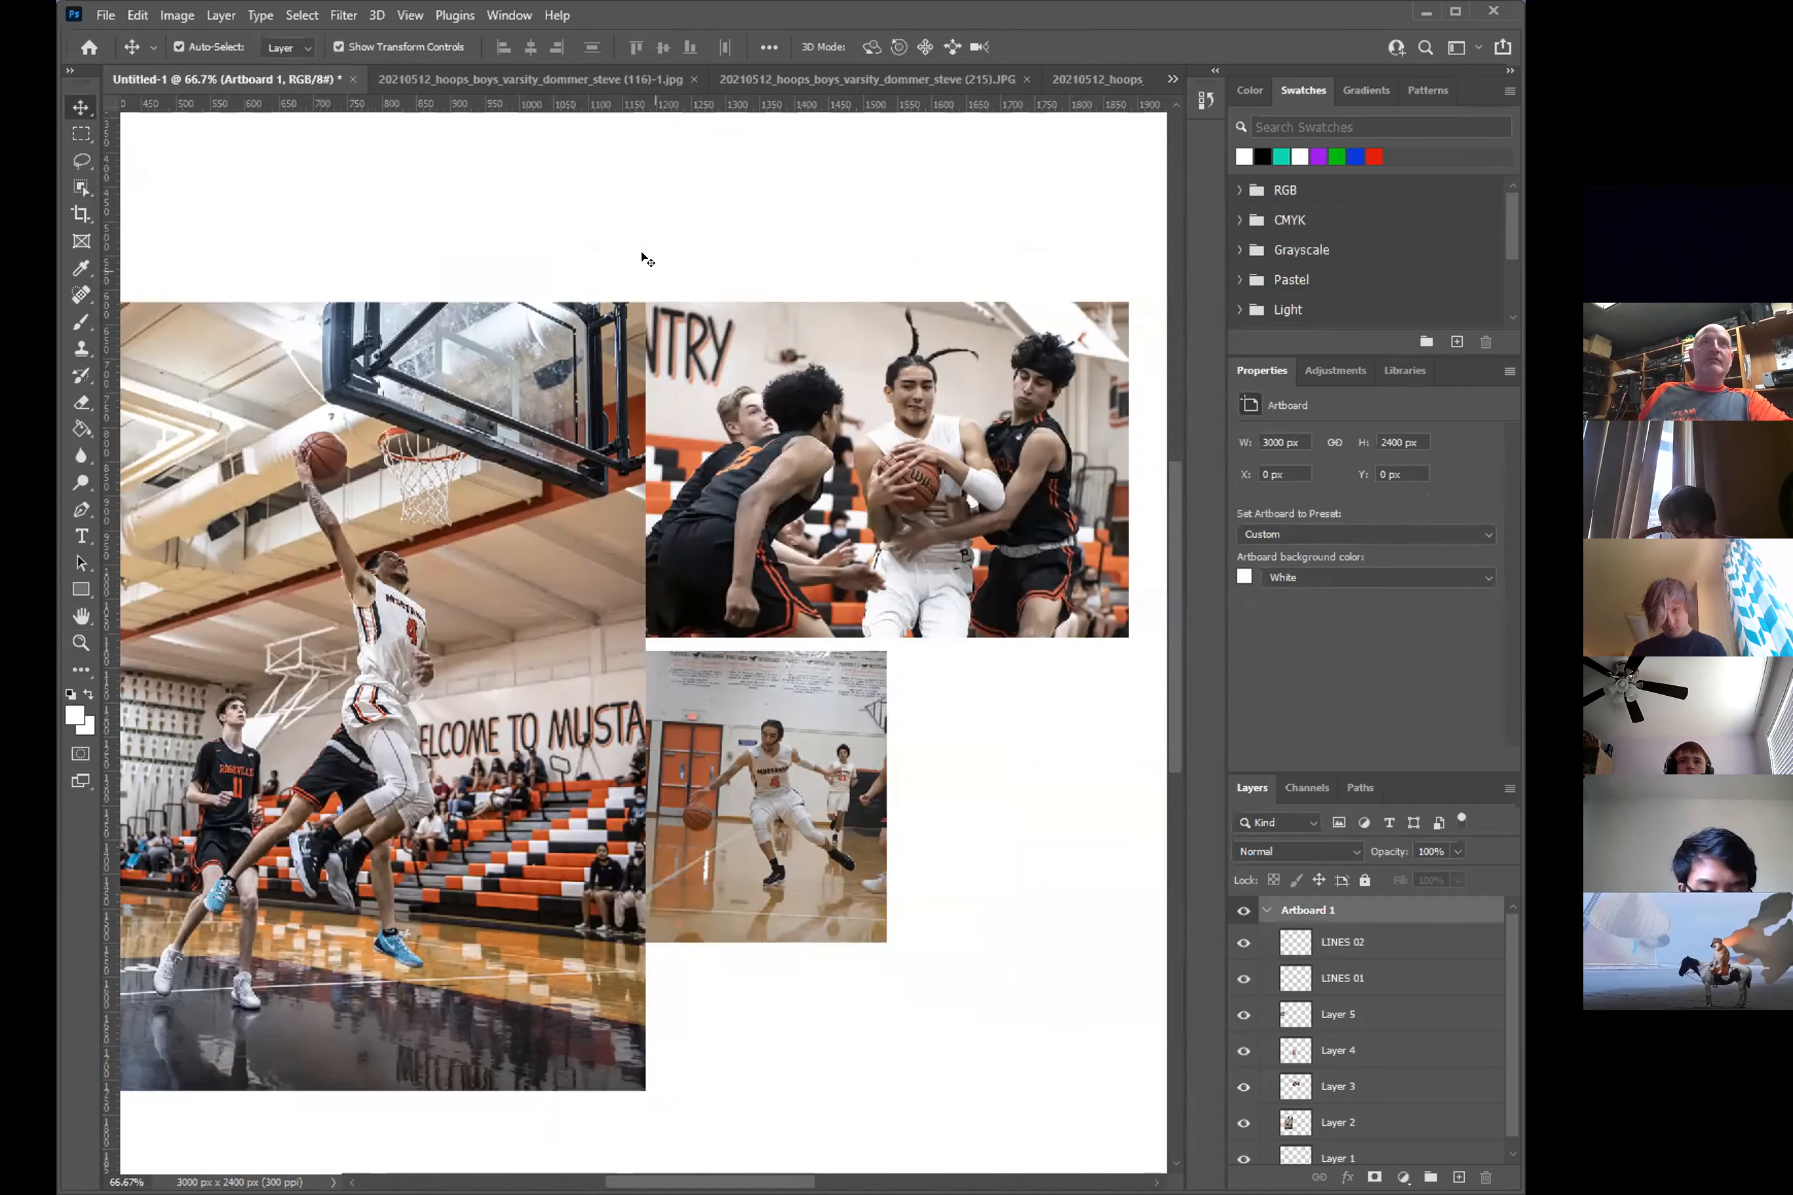
# - Make a single-column selection at X 1183 px, along the seam between the dunk photo and the two photos beside it
pyautogui.click(81, 141)
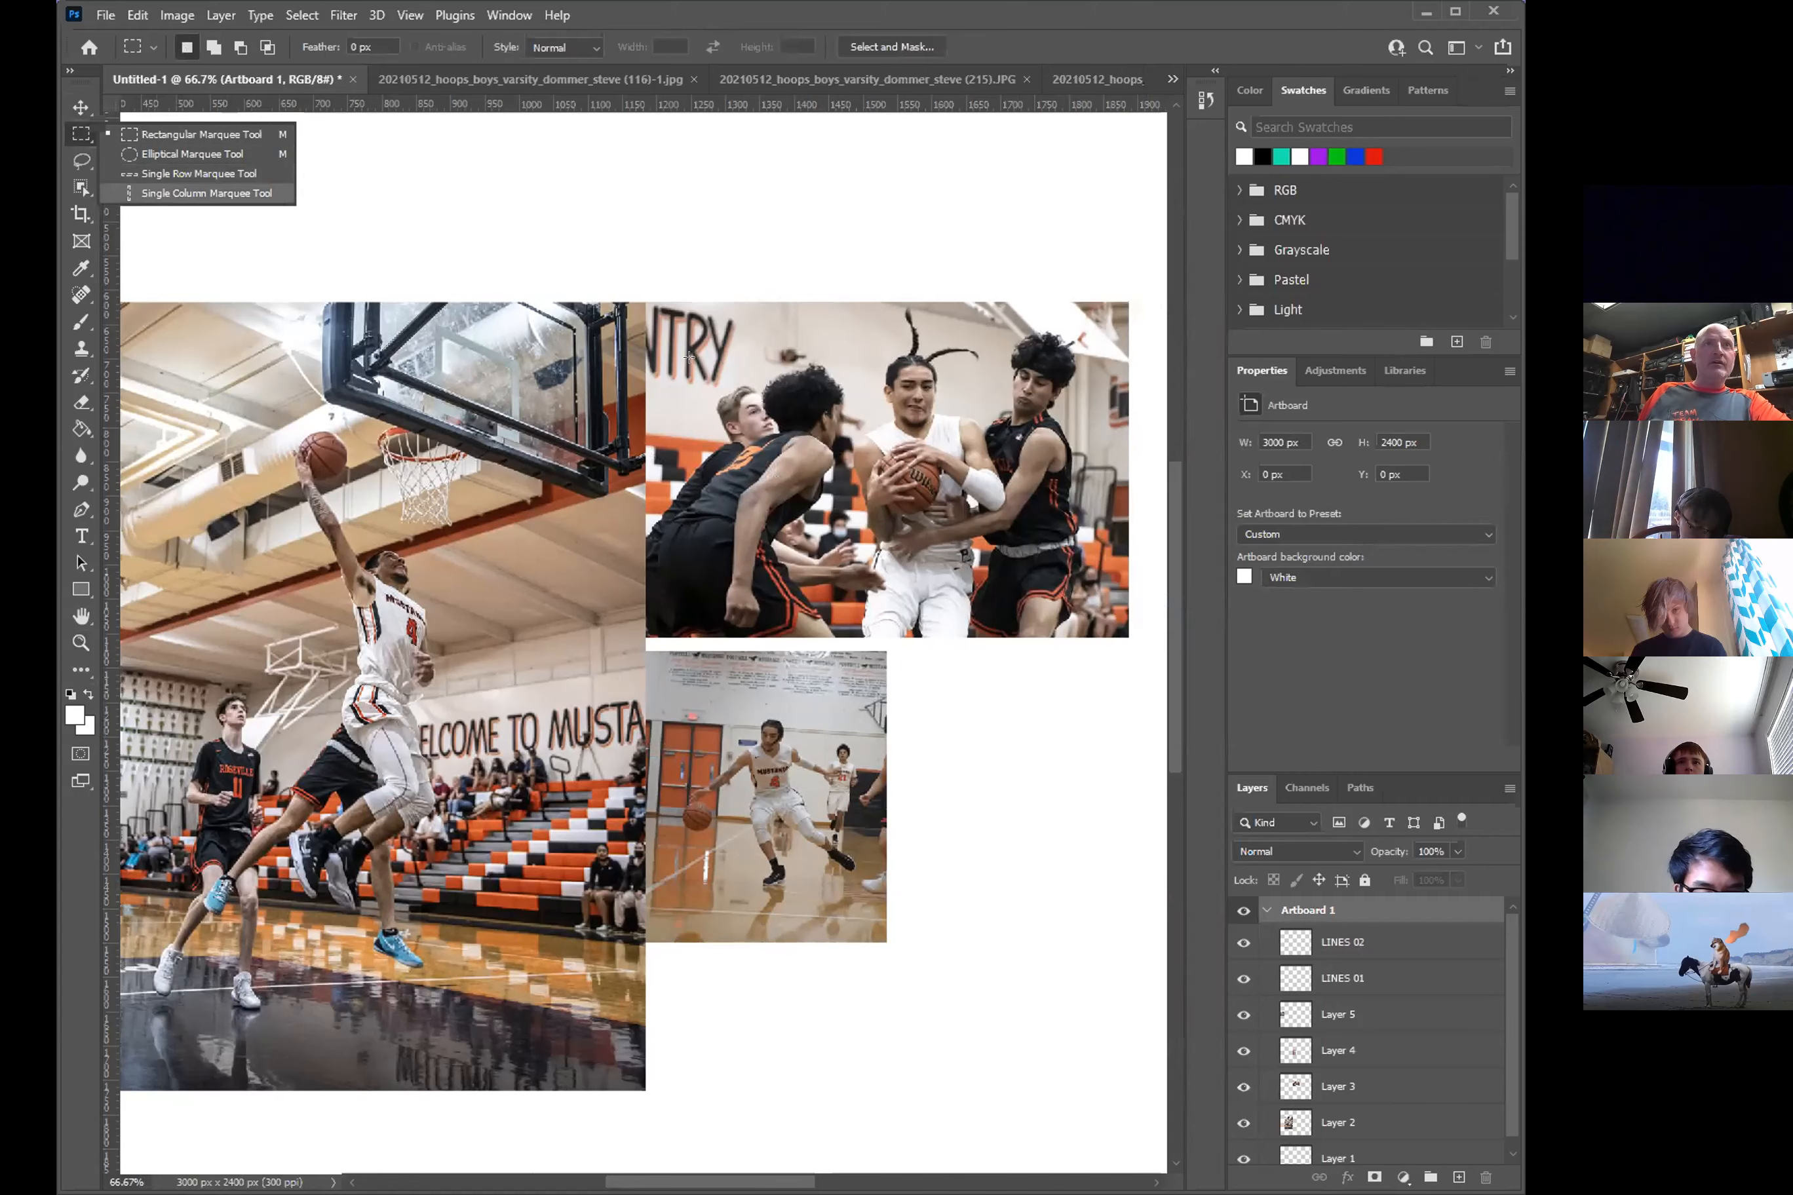
pyautogui.click(208, 193)
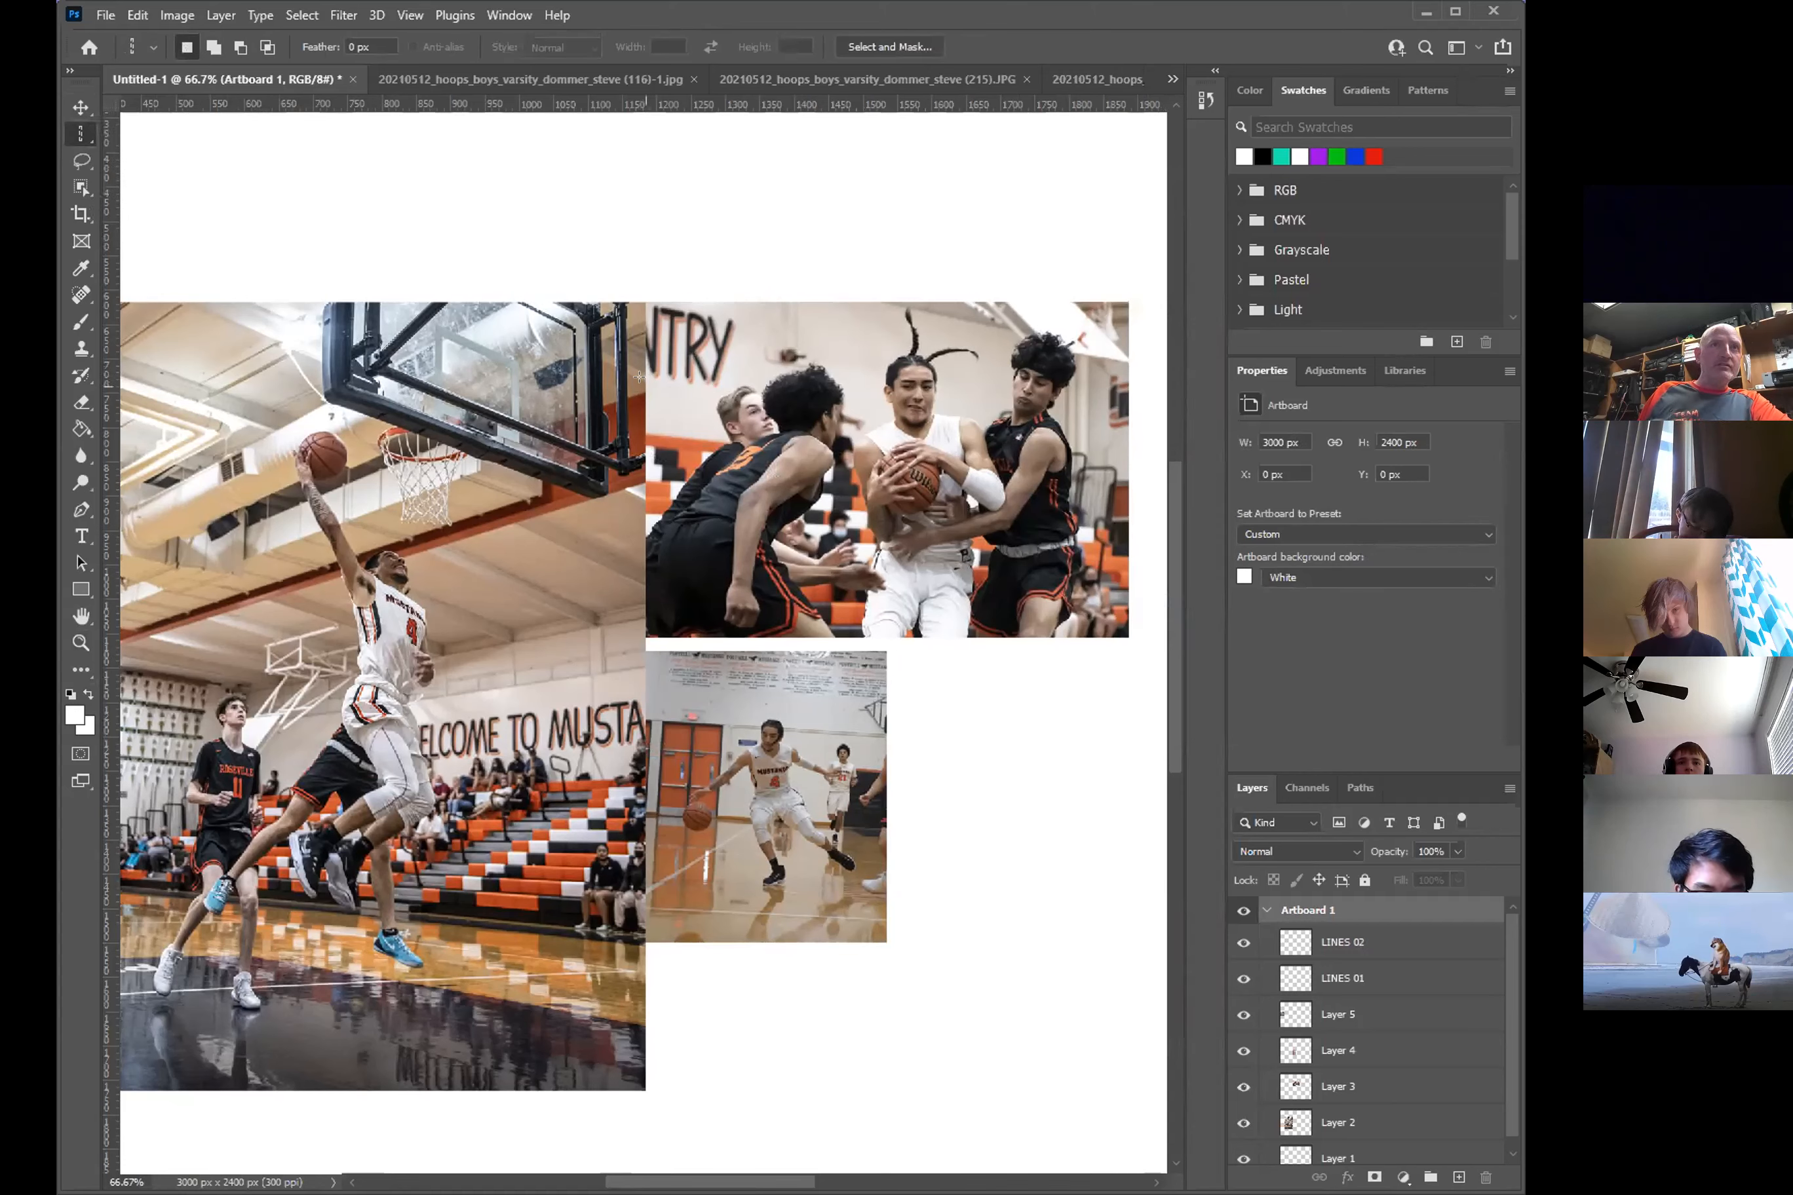
pyautogui.click(644, 378)
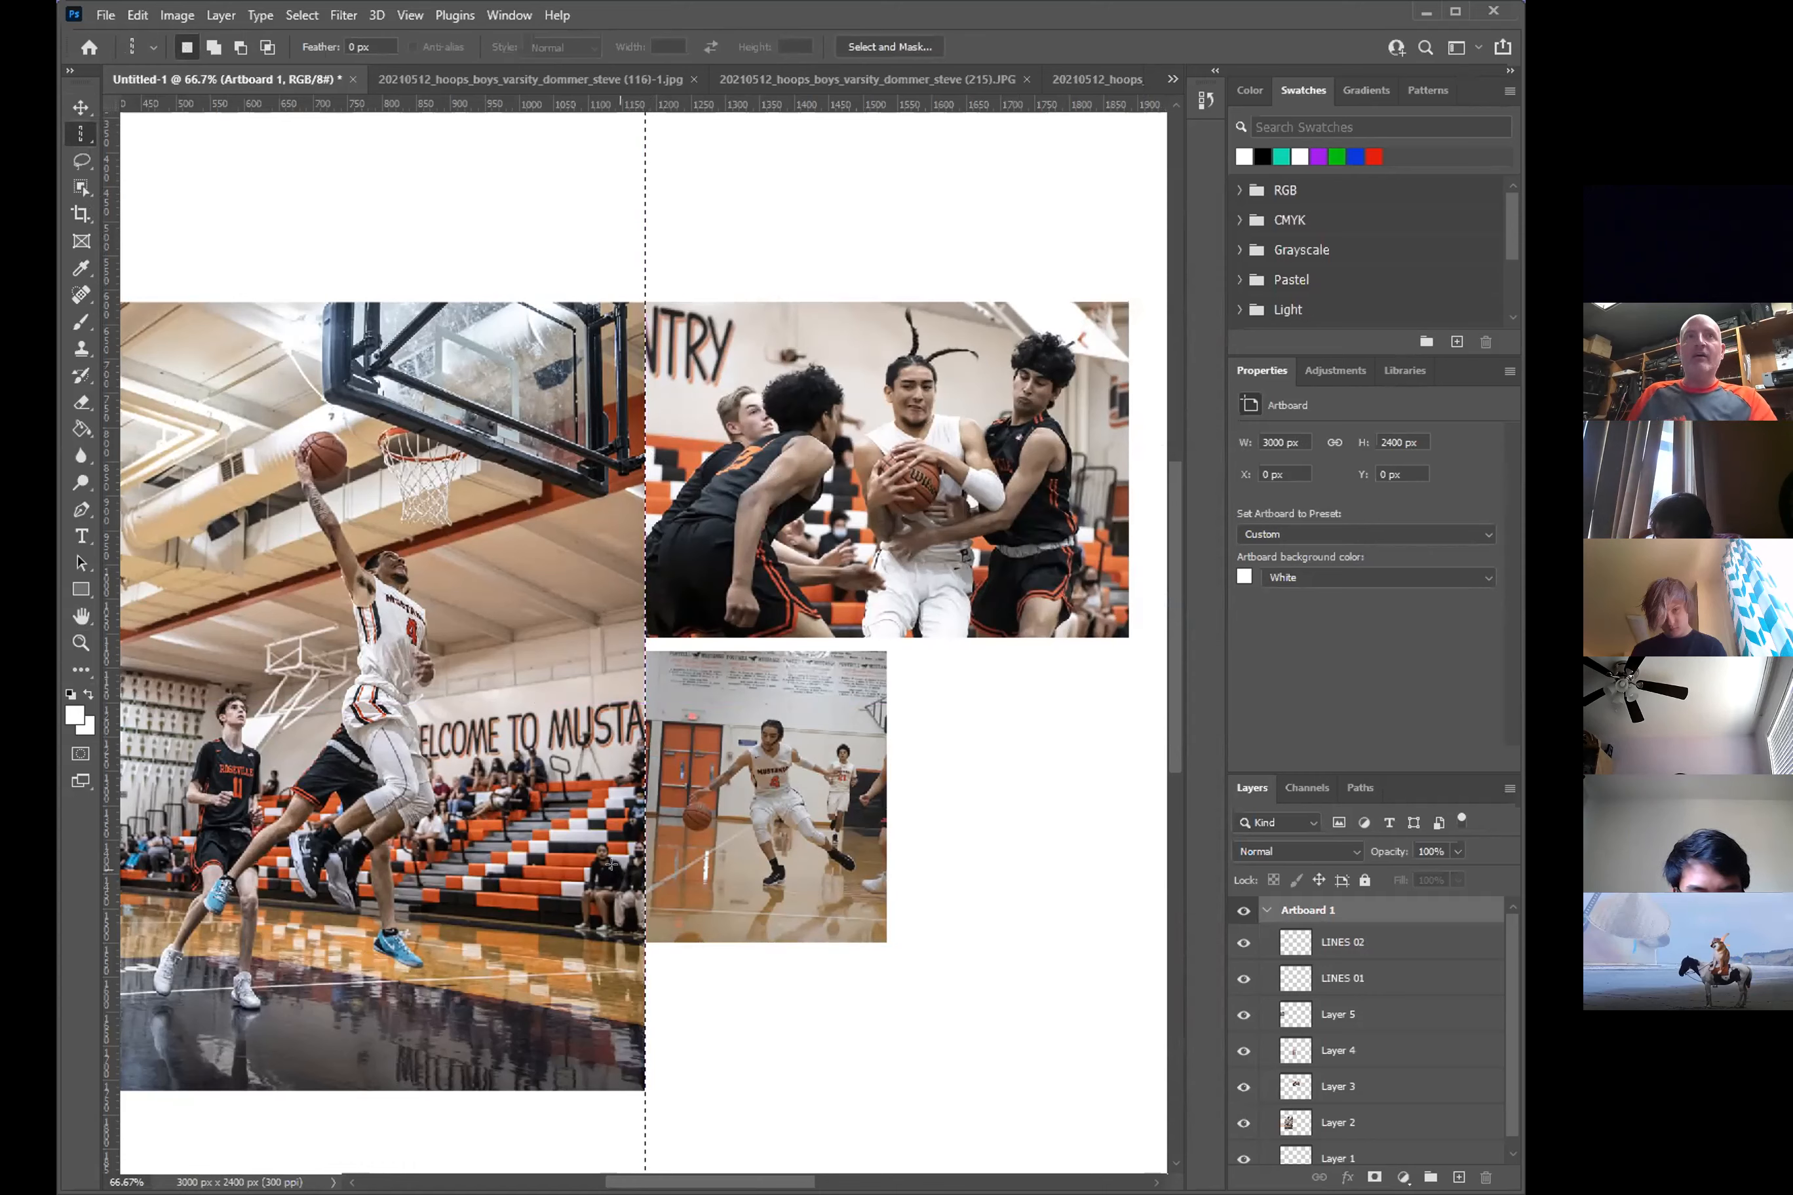
pyautogui.click(139, 19)
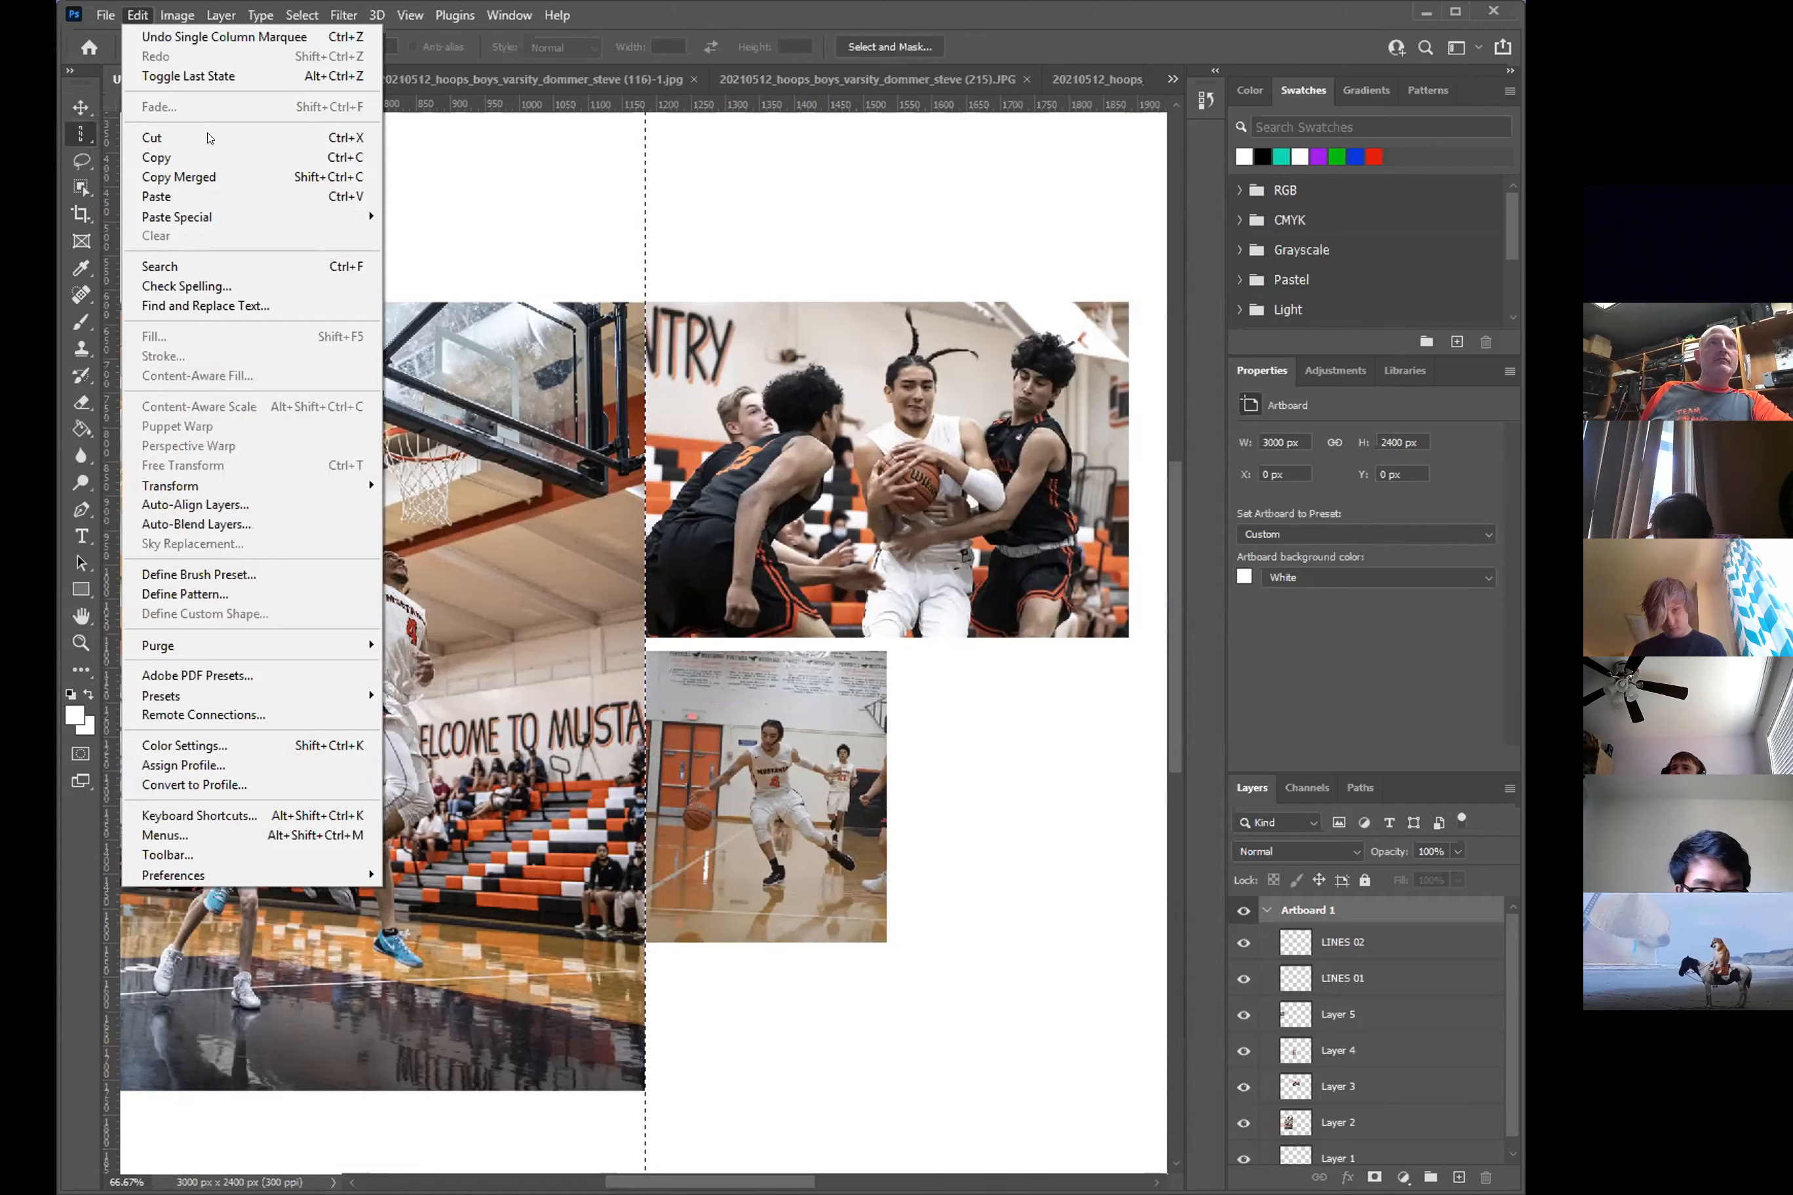
pyautogui.click(92, 78)
pyautogui.press('v')
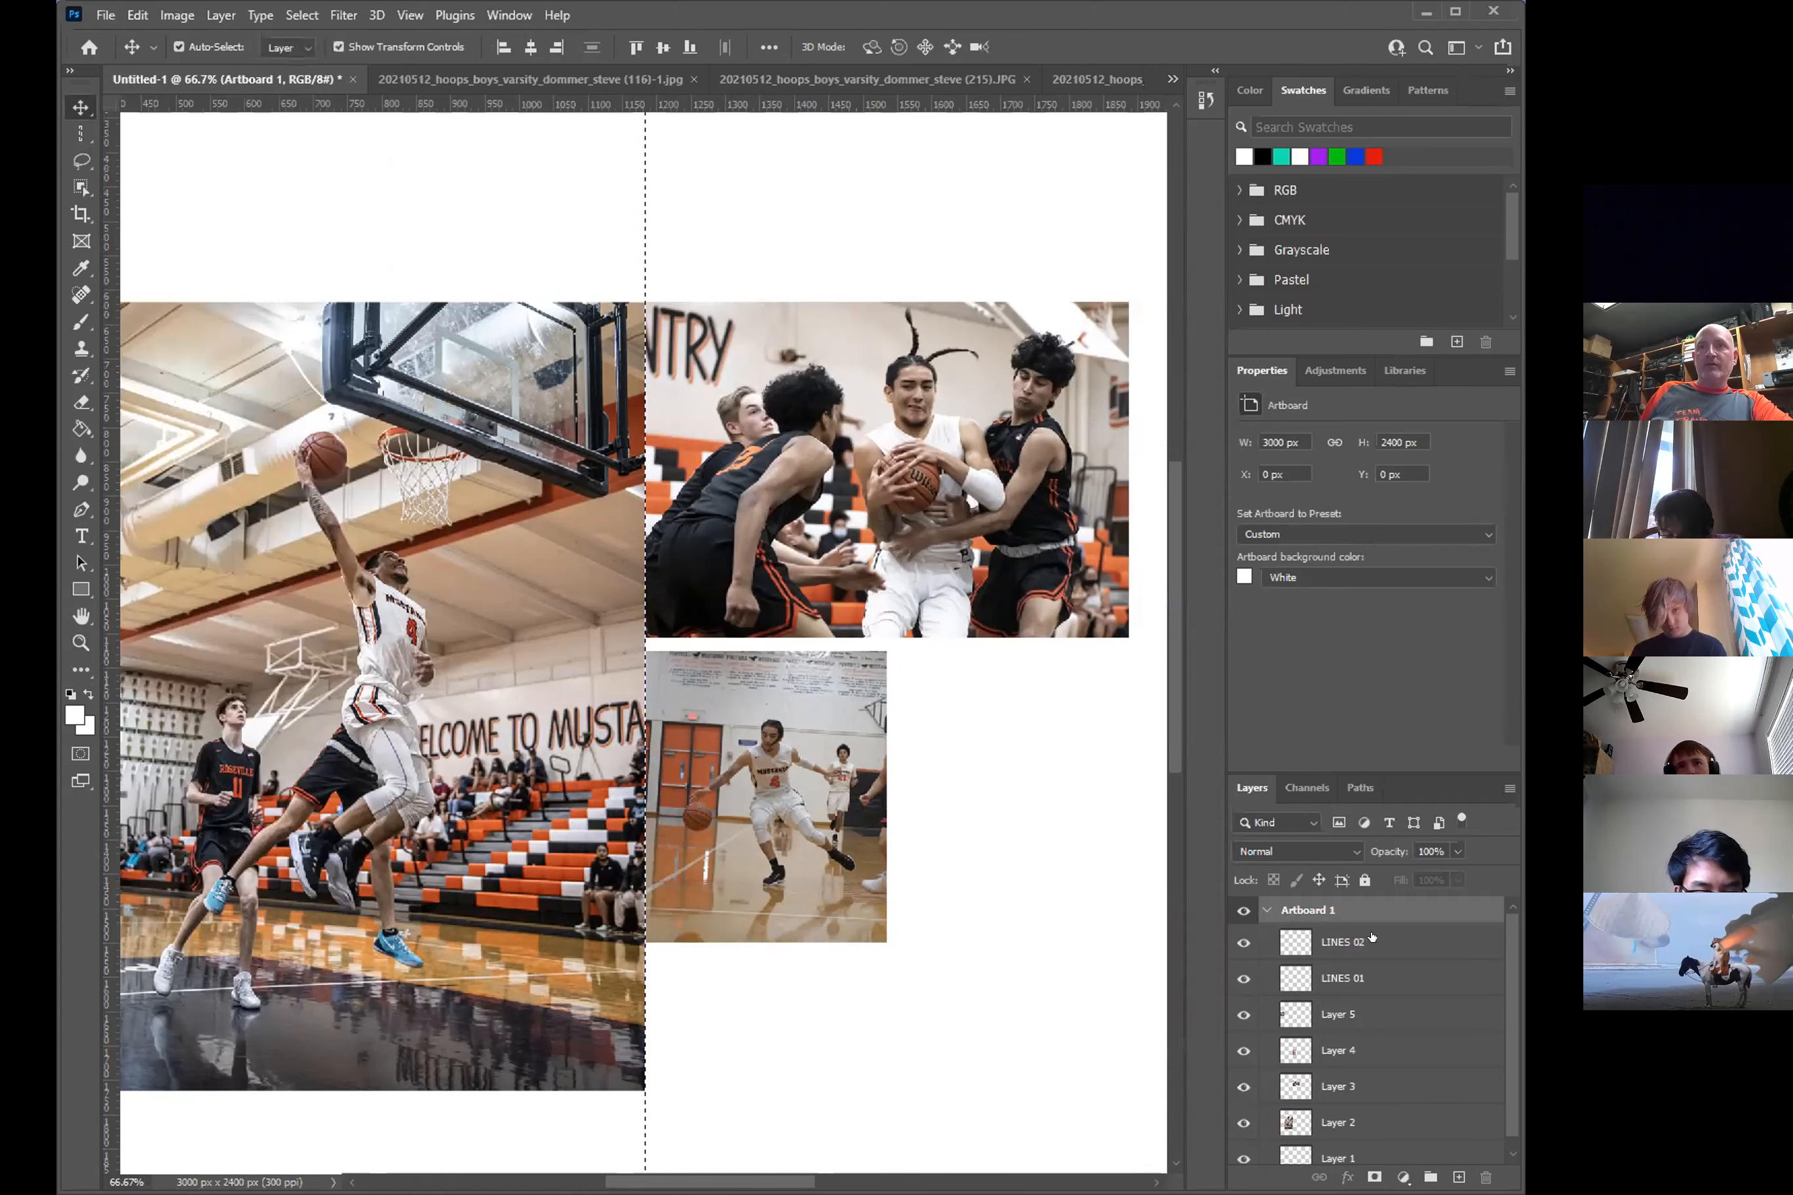
# - Create a new layer above LINES 02 and name it LINES 03
pyautogui.hotkey('ctrl', 'j')
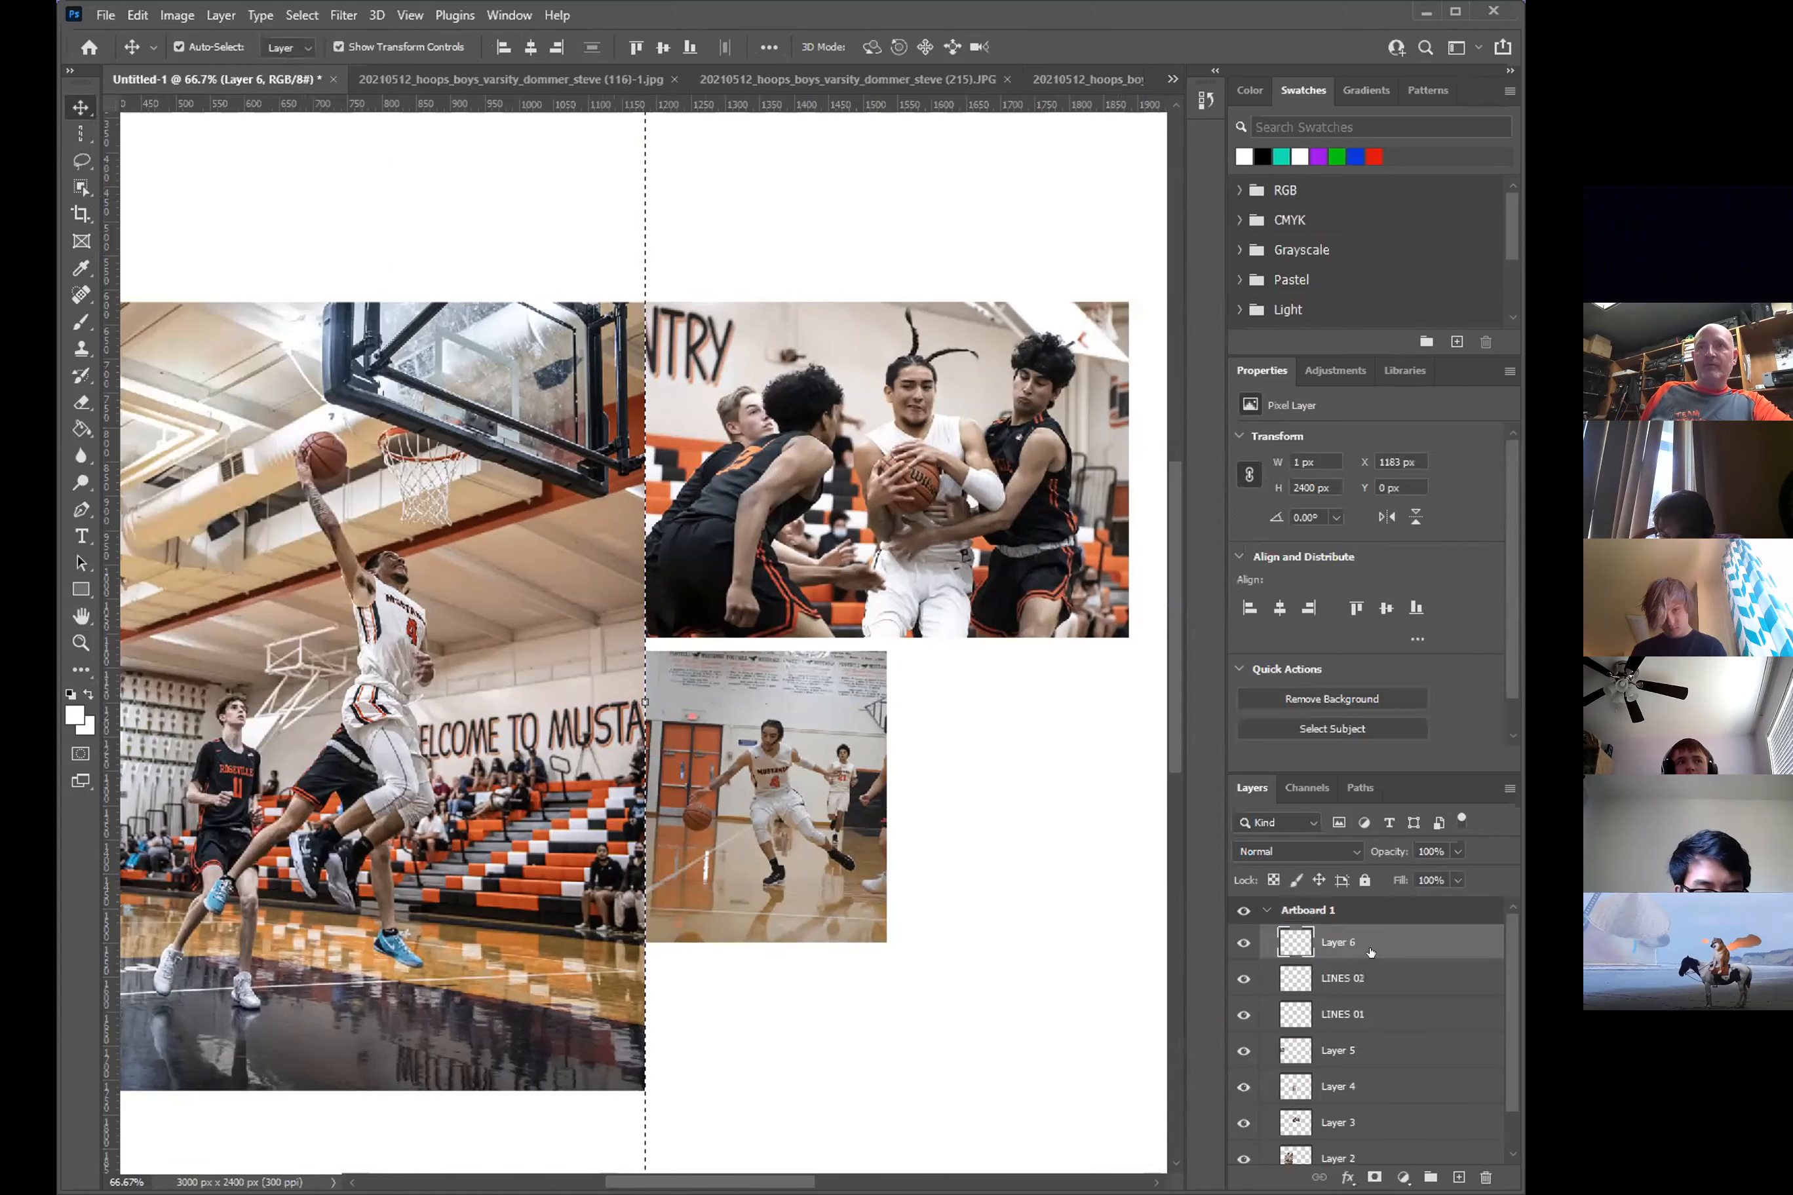
pyautogui.doubleClick(1368, 946)
pyautogui.write('LINES 0')
pyautogui.write('3')
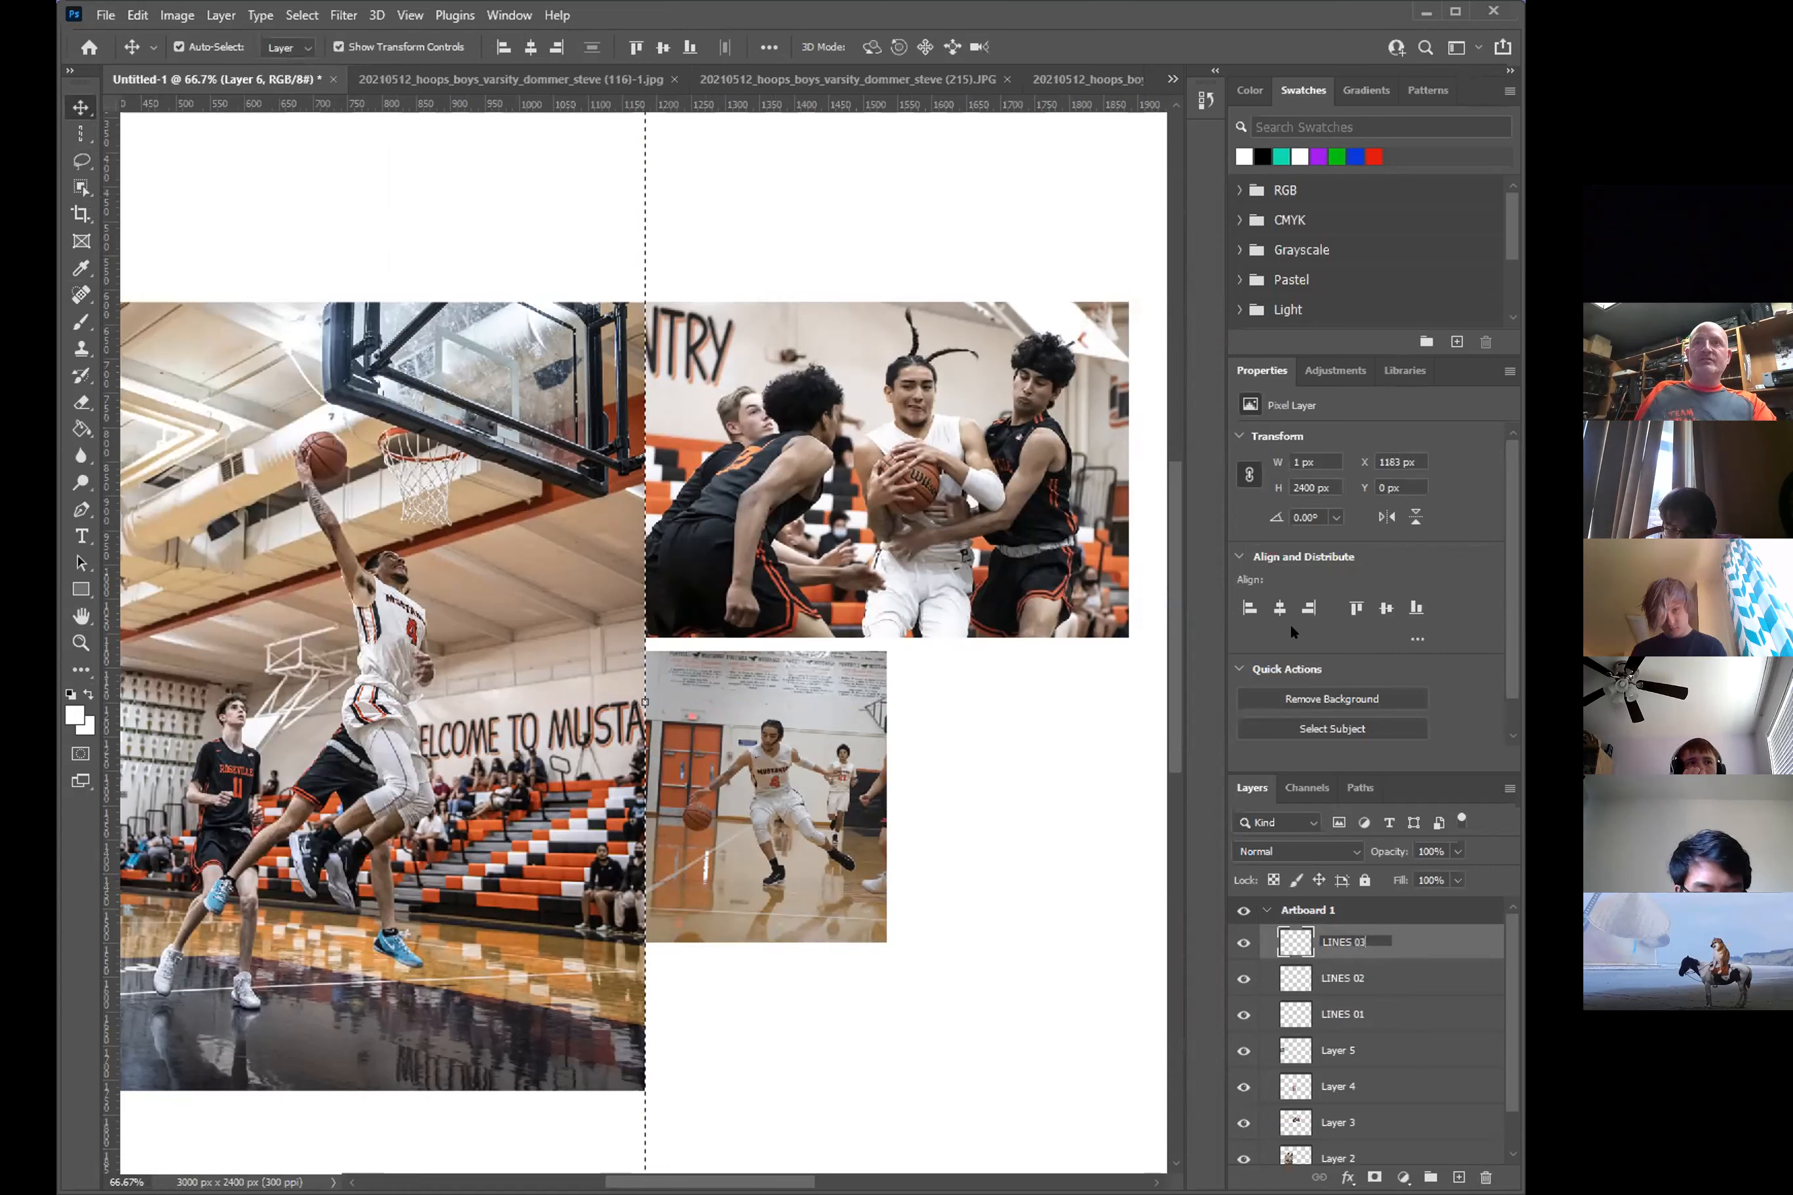
pyautogui.click(1434, 948)
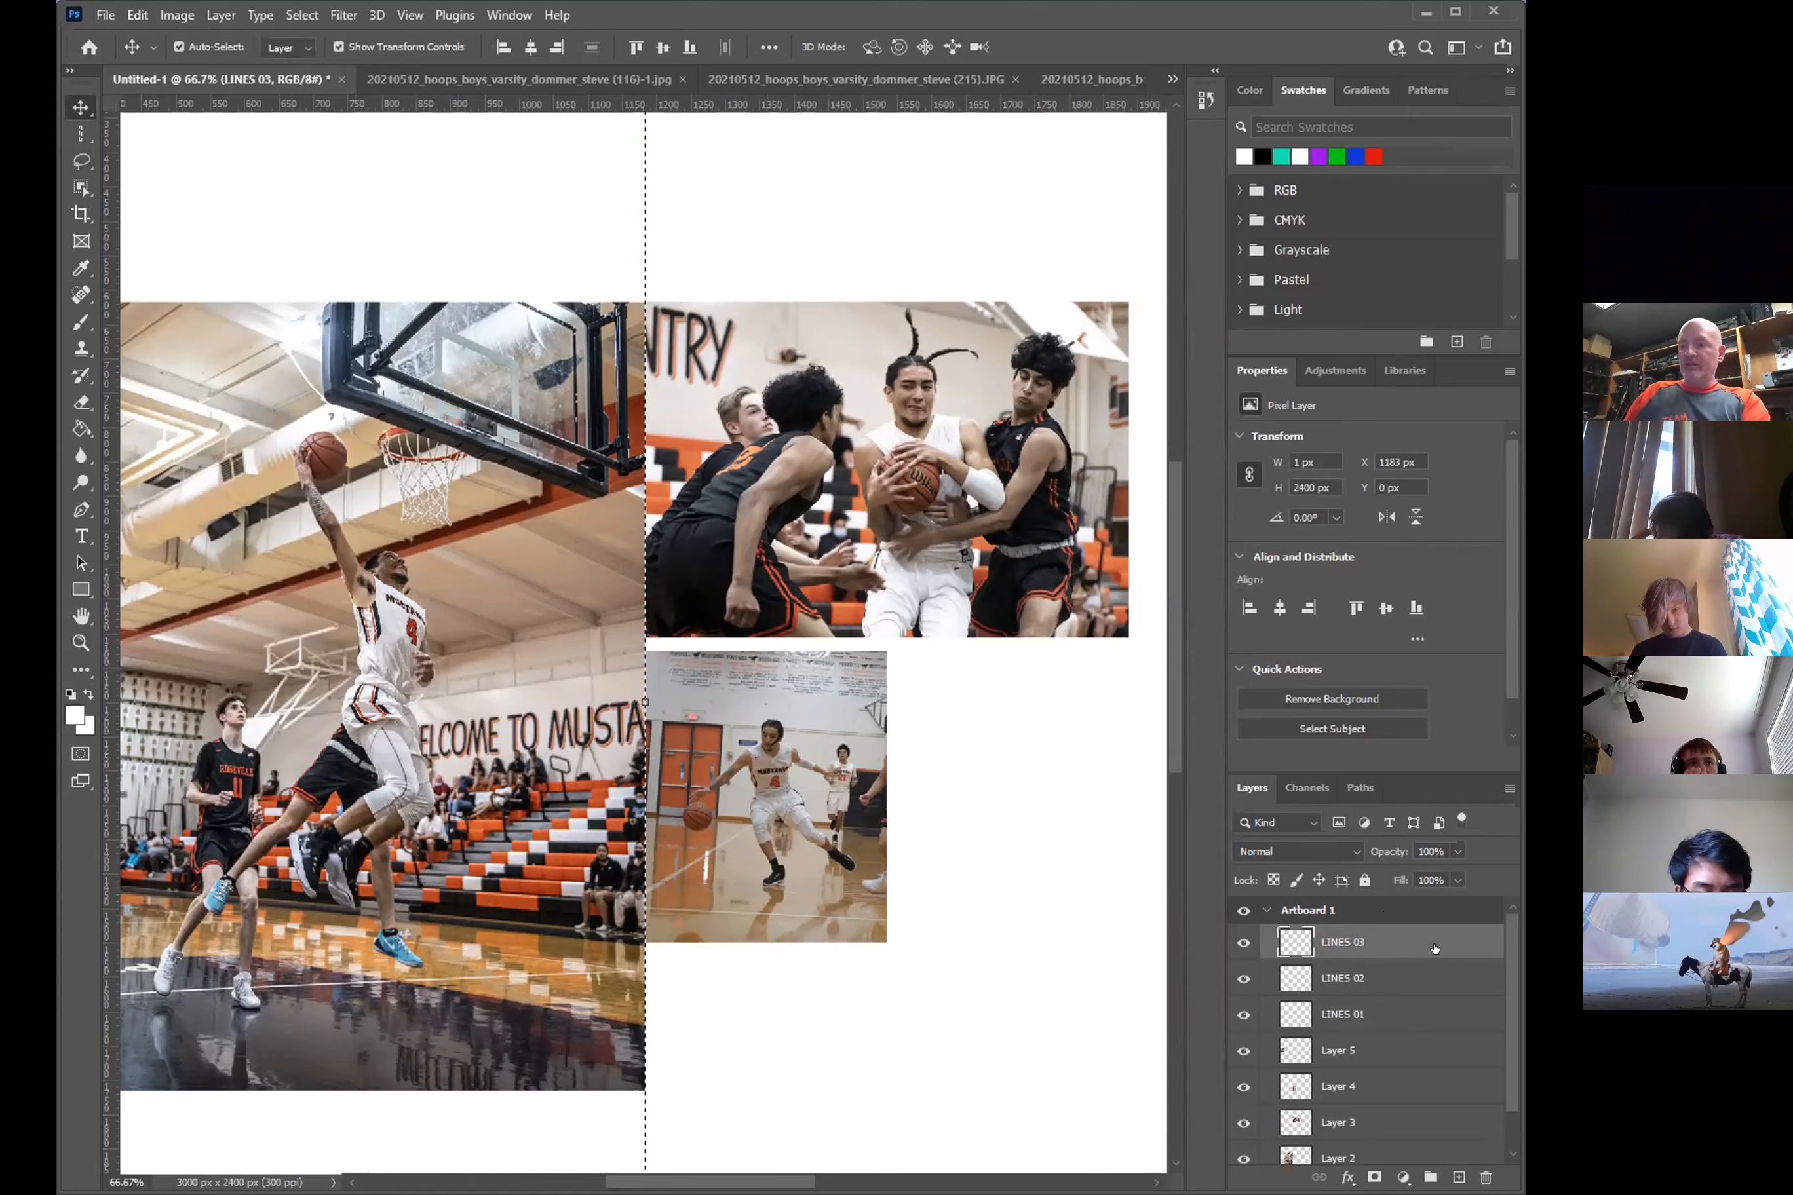
# - Stroke the column selection on LINES 03 with an 18 px white line located at center, and deselect
pyautogui.click(138, 16)
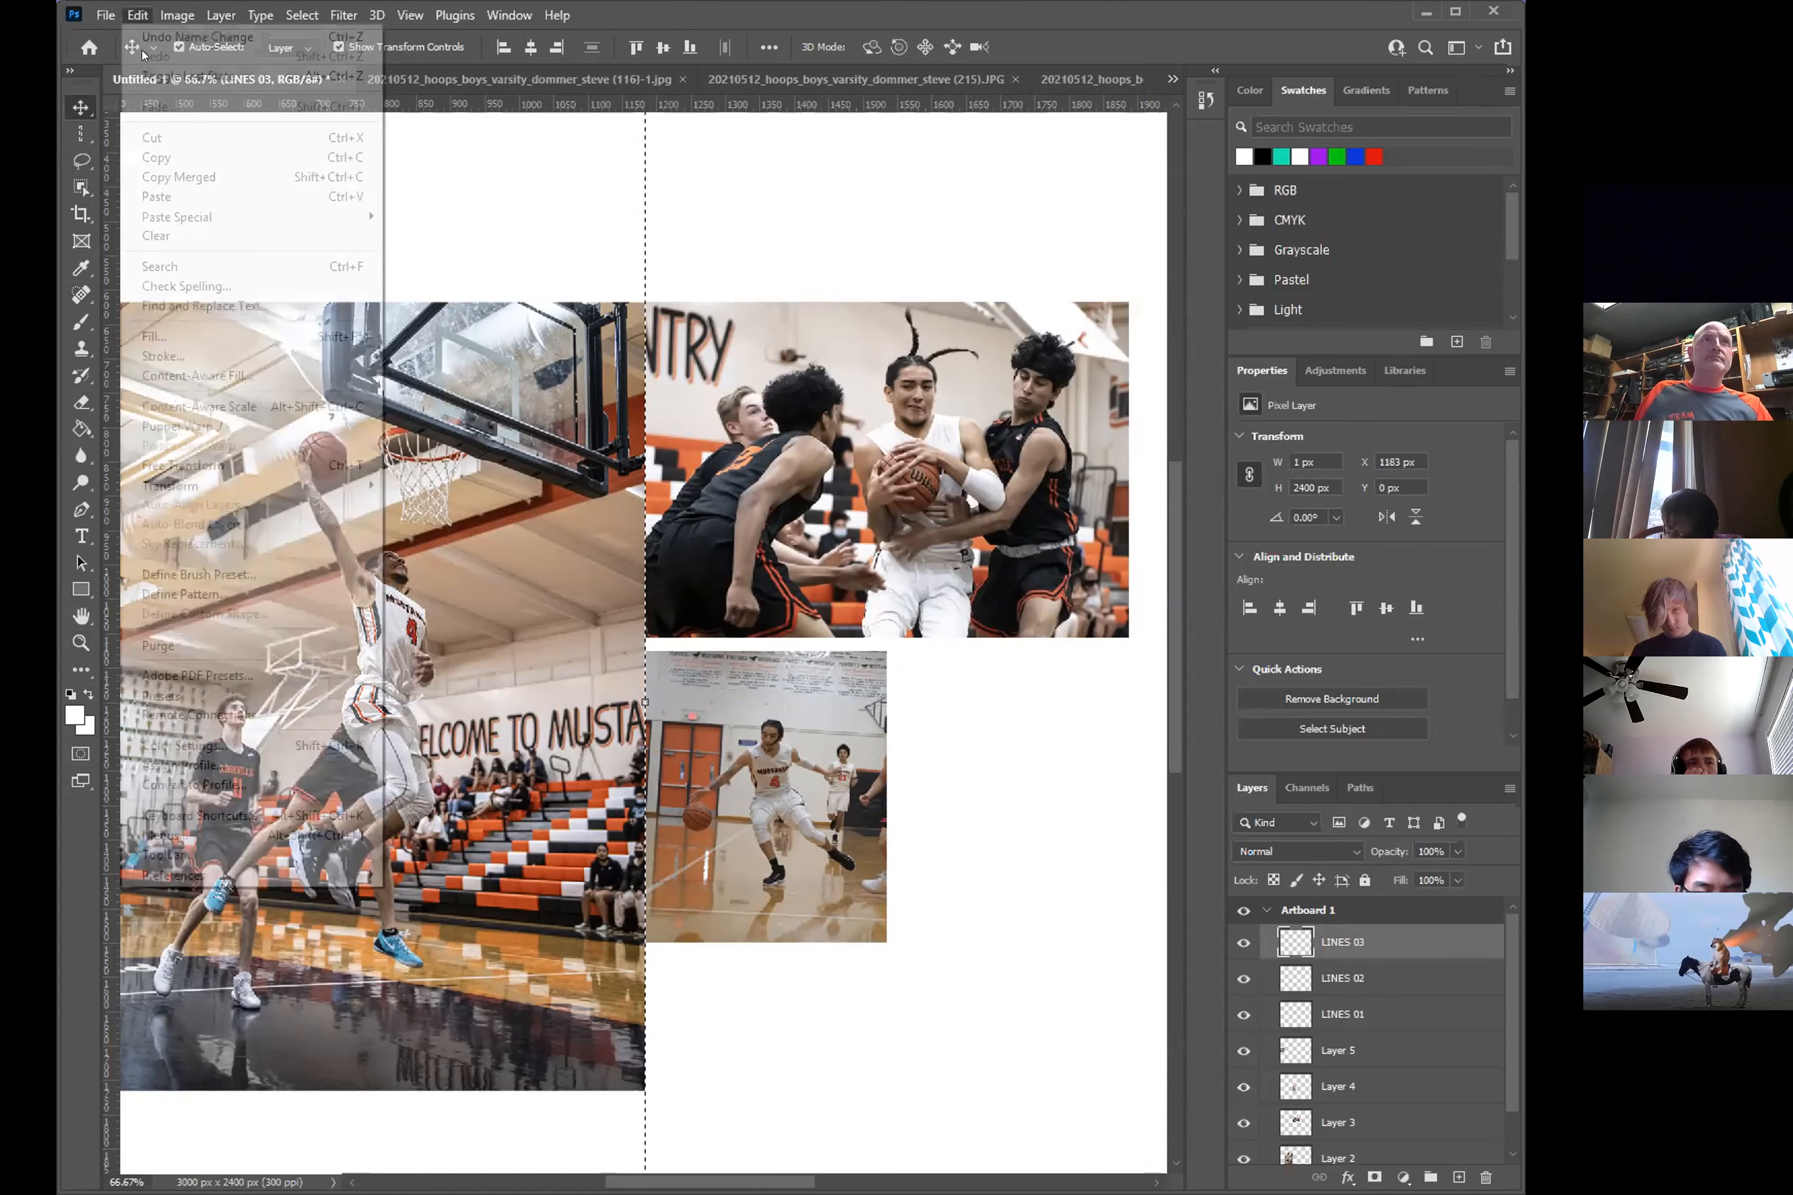
pyautogui.click(162, 355)
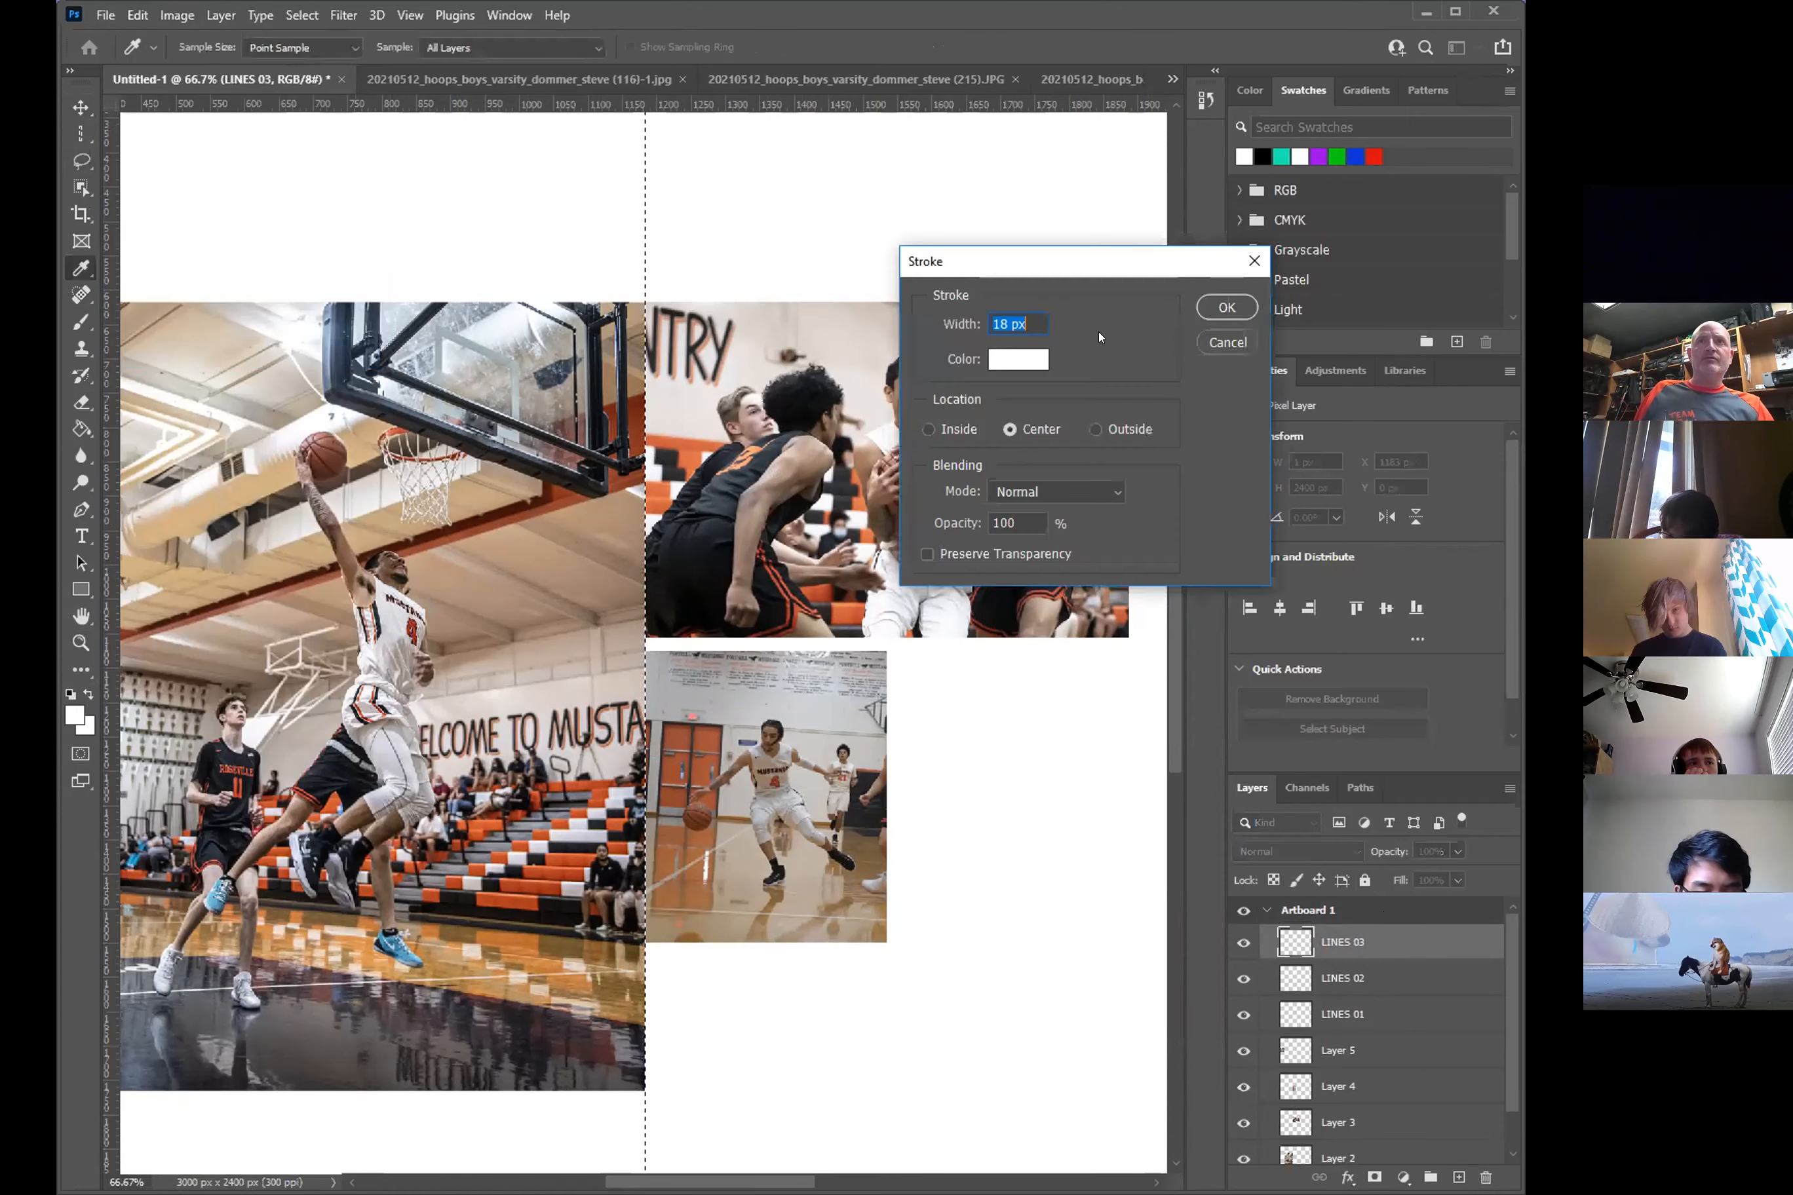
pyautogui.click(1226, 307)
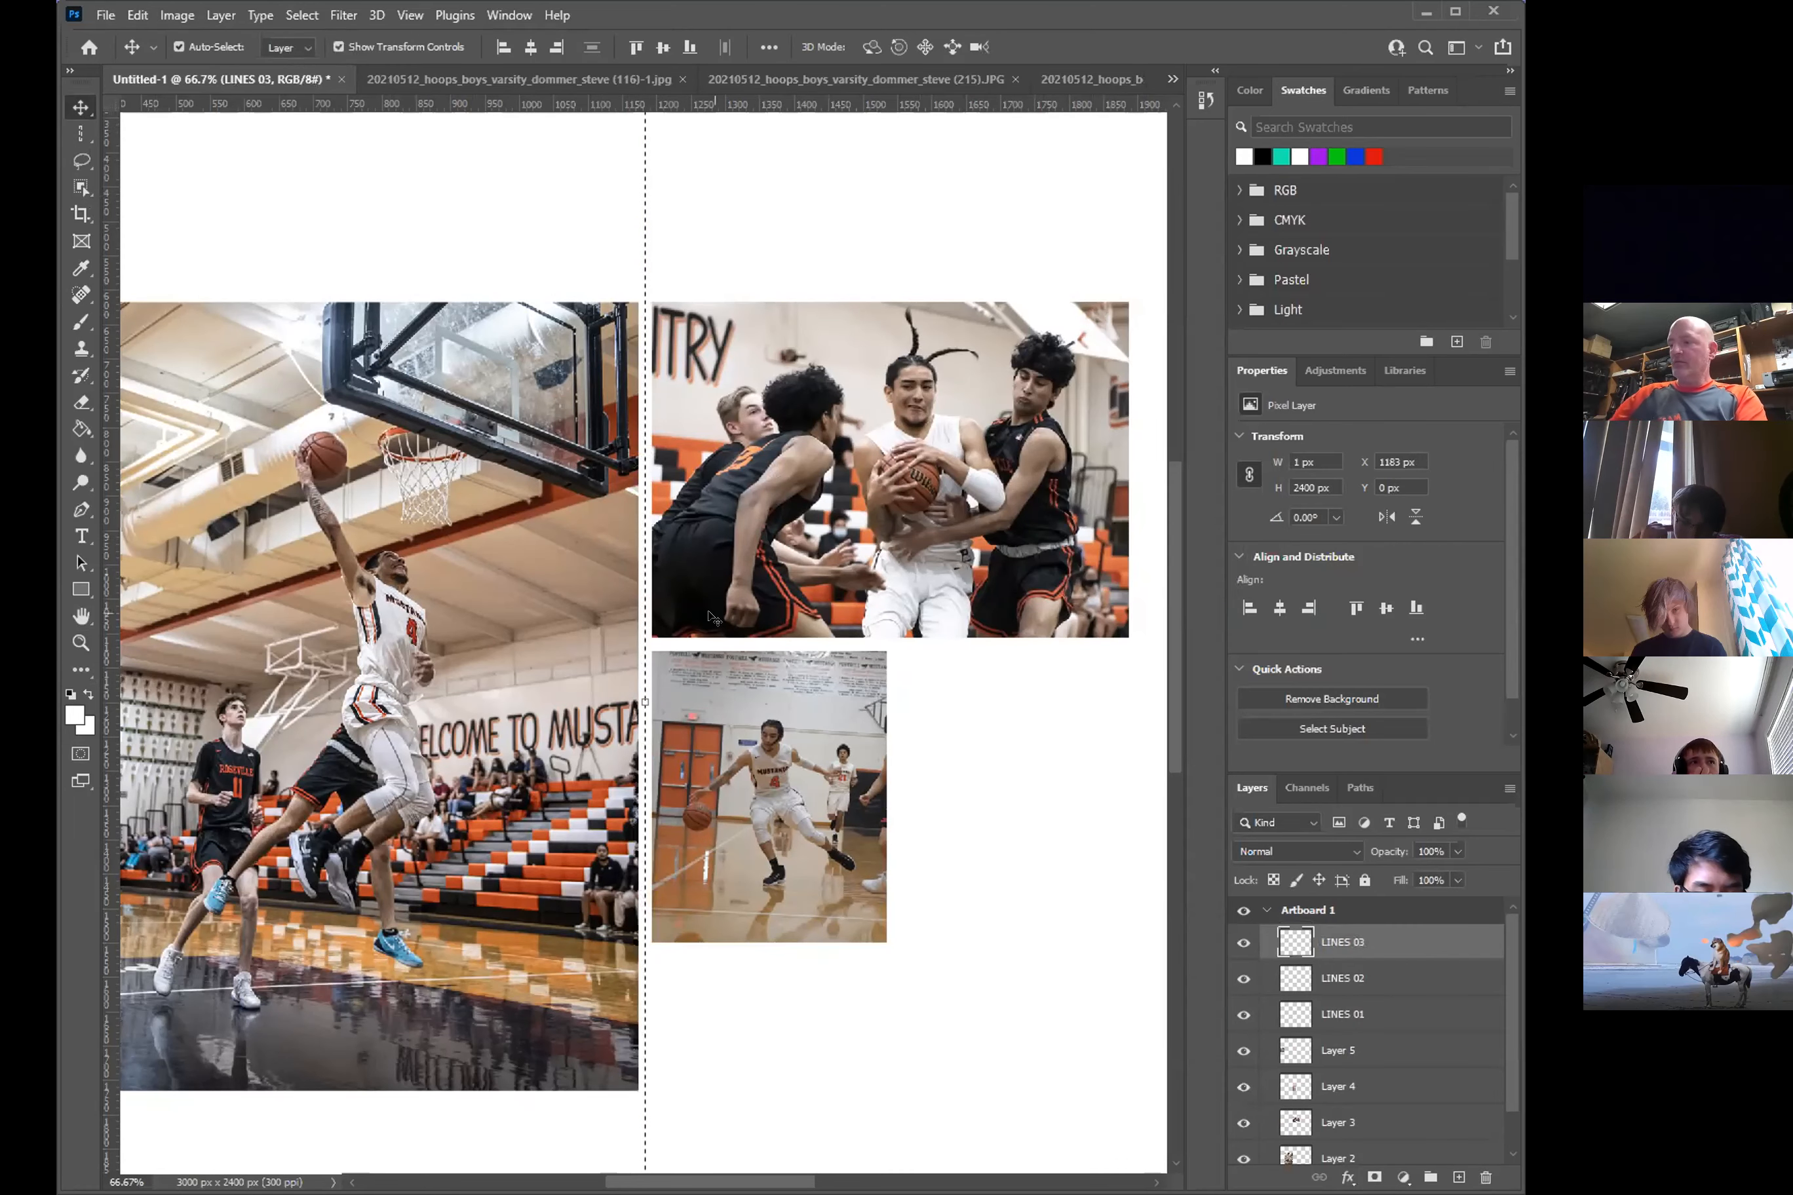
pyautogui.hotkey('ctrl', '0')
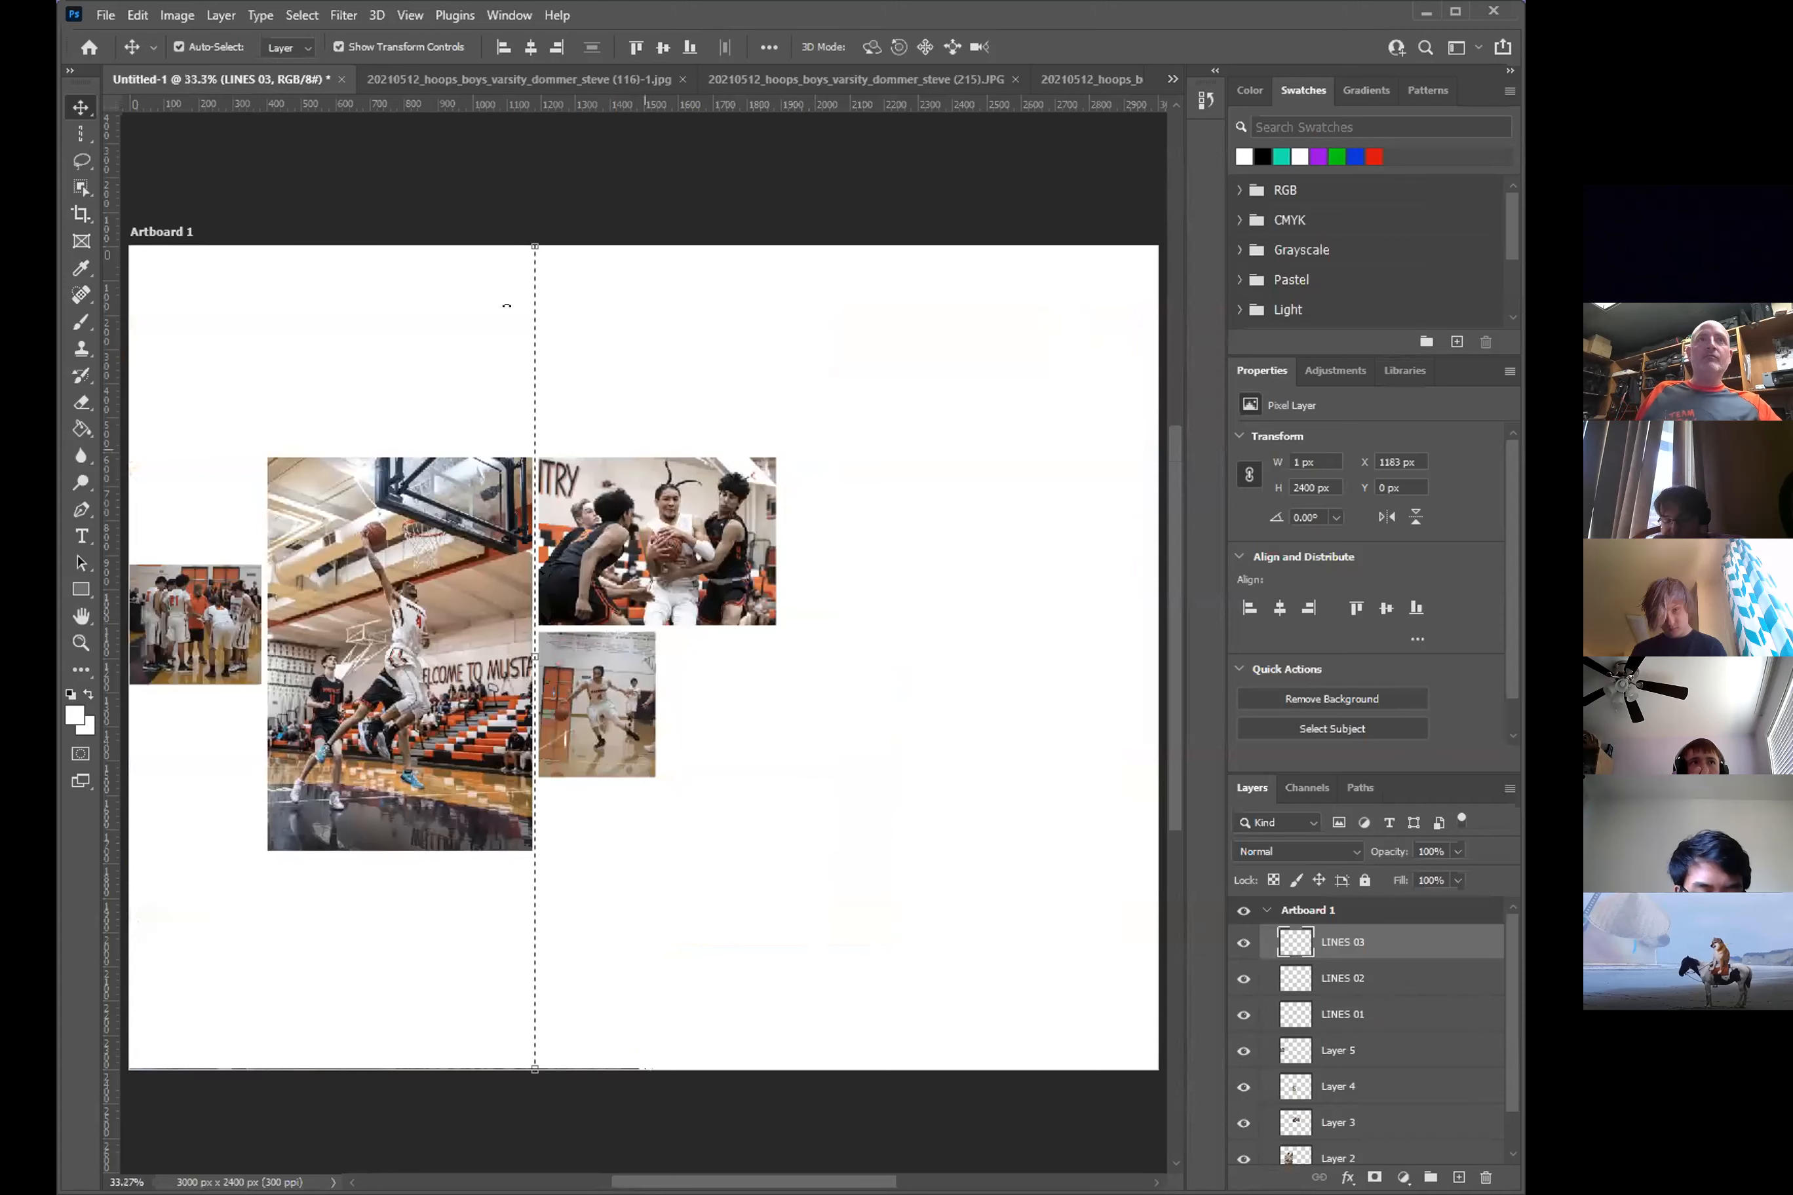
pyautogui.click(78, 136)
pyautogui.press('m')
pyautogui.moveTo(488, 245); pyautogui.dragTo(599, 452)
pyautogui.click(658, 361)
pyautogui.press('v')
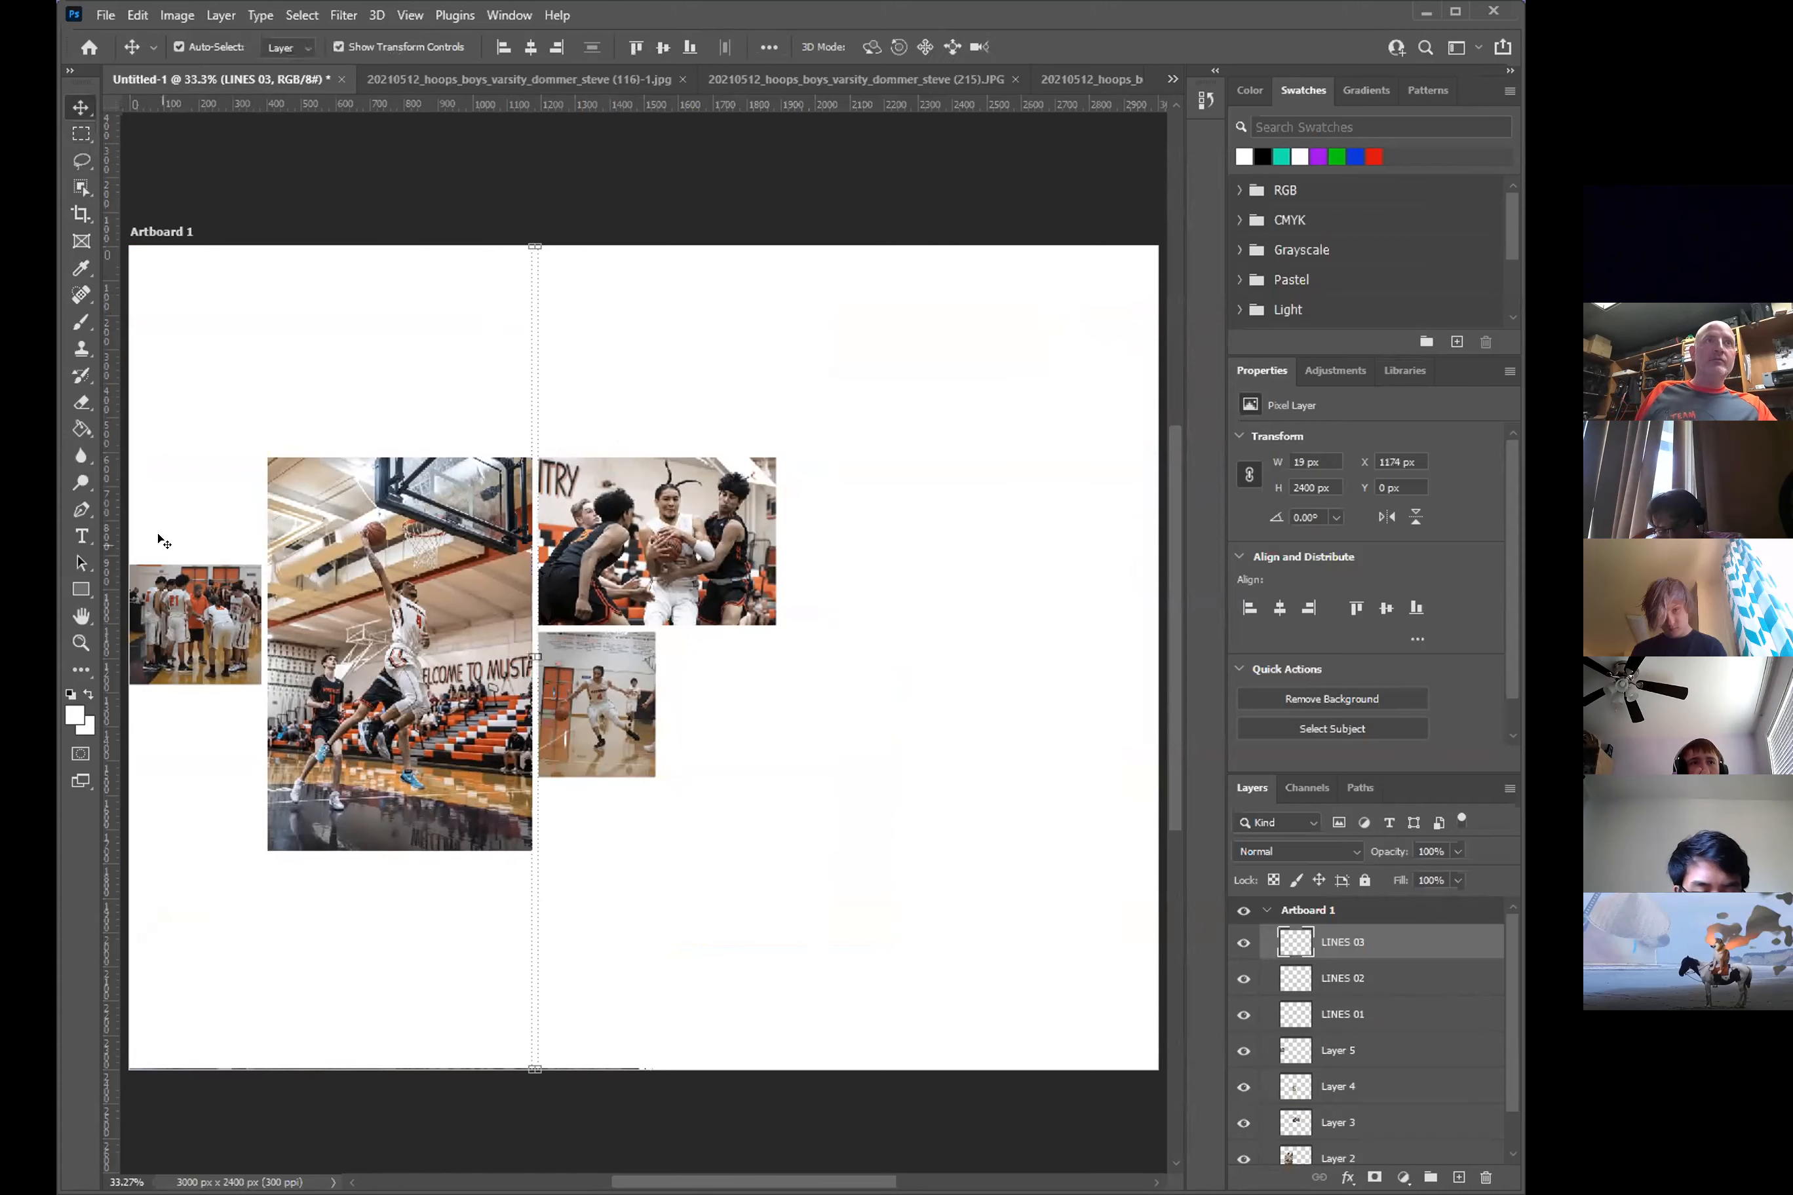
# - Move the huddle photo above the dunk photo to X 911, Y 121 px, across the vertical white line
pyautogui.click(196, 619)
pyautogui.moveTo(245, 505); pyautogui.dragTo(527, 319)
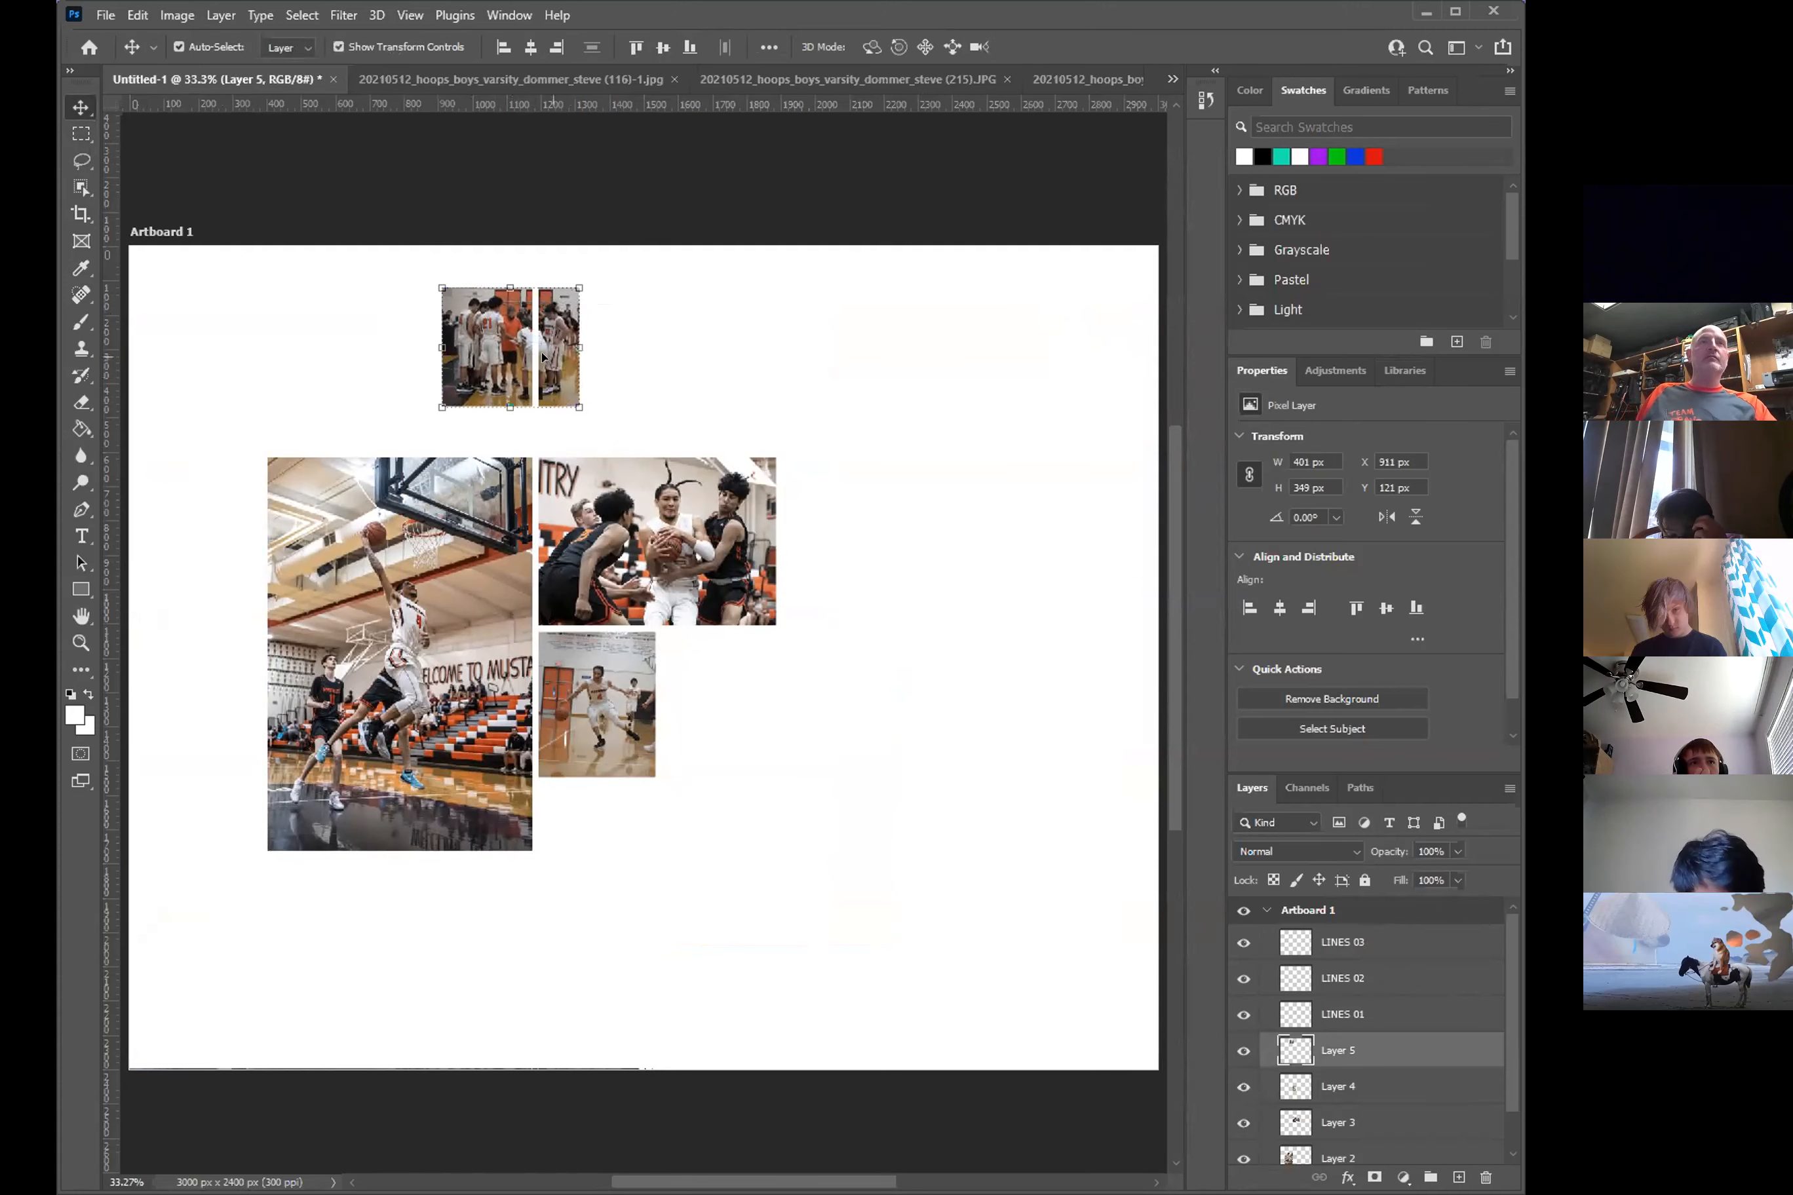
# - Delete the parts of the LINES 03 white line that extend above and below the dunk photo
pyautogui.click(1349, 937)
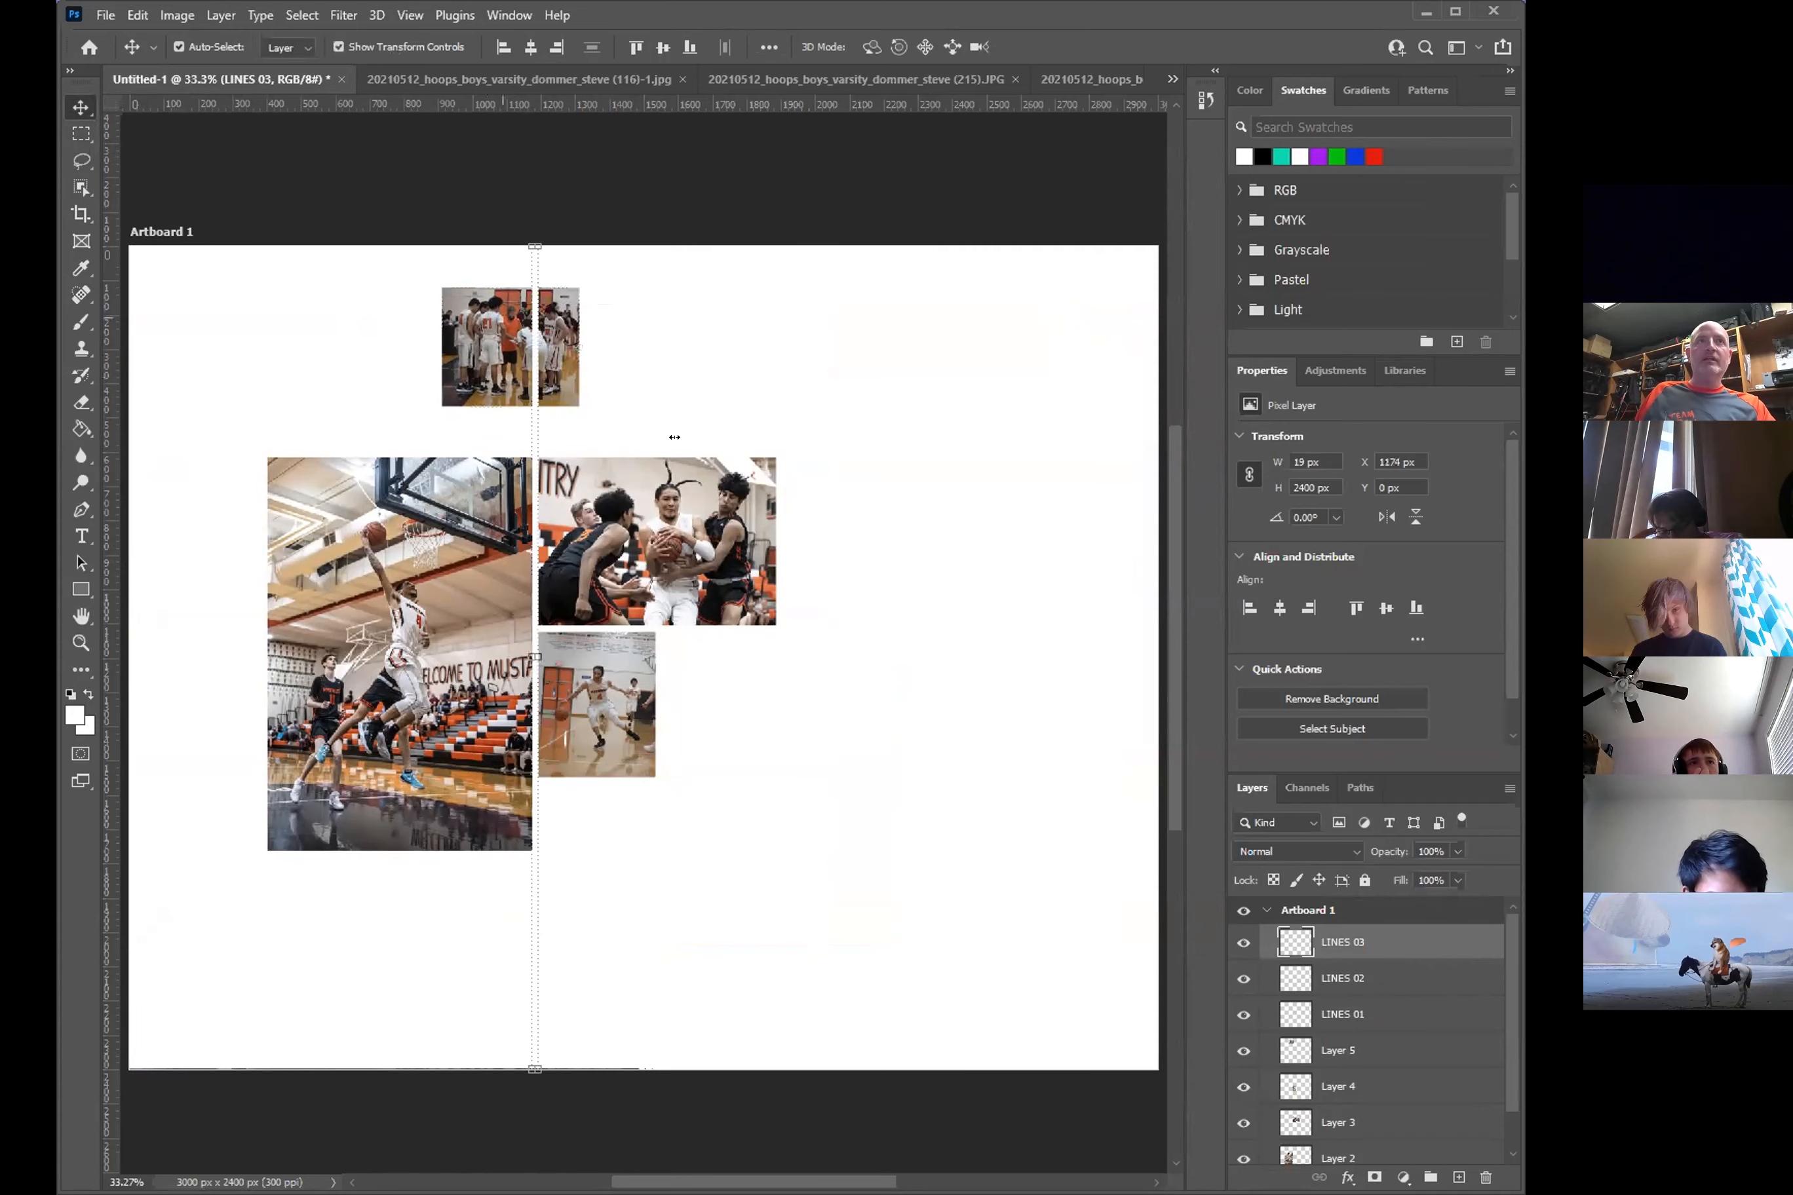
pyautogui.click(82, 135)
pyautogui.moveTo(665, 194); pyautogui.dragTo(458, 458)
pyautogui.press('Delete')
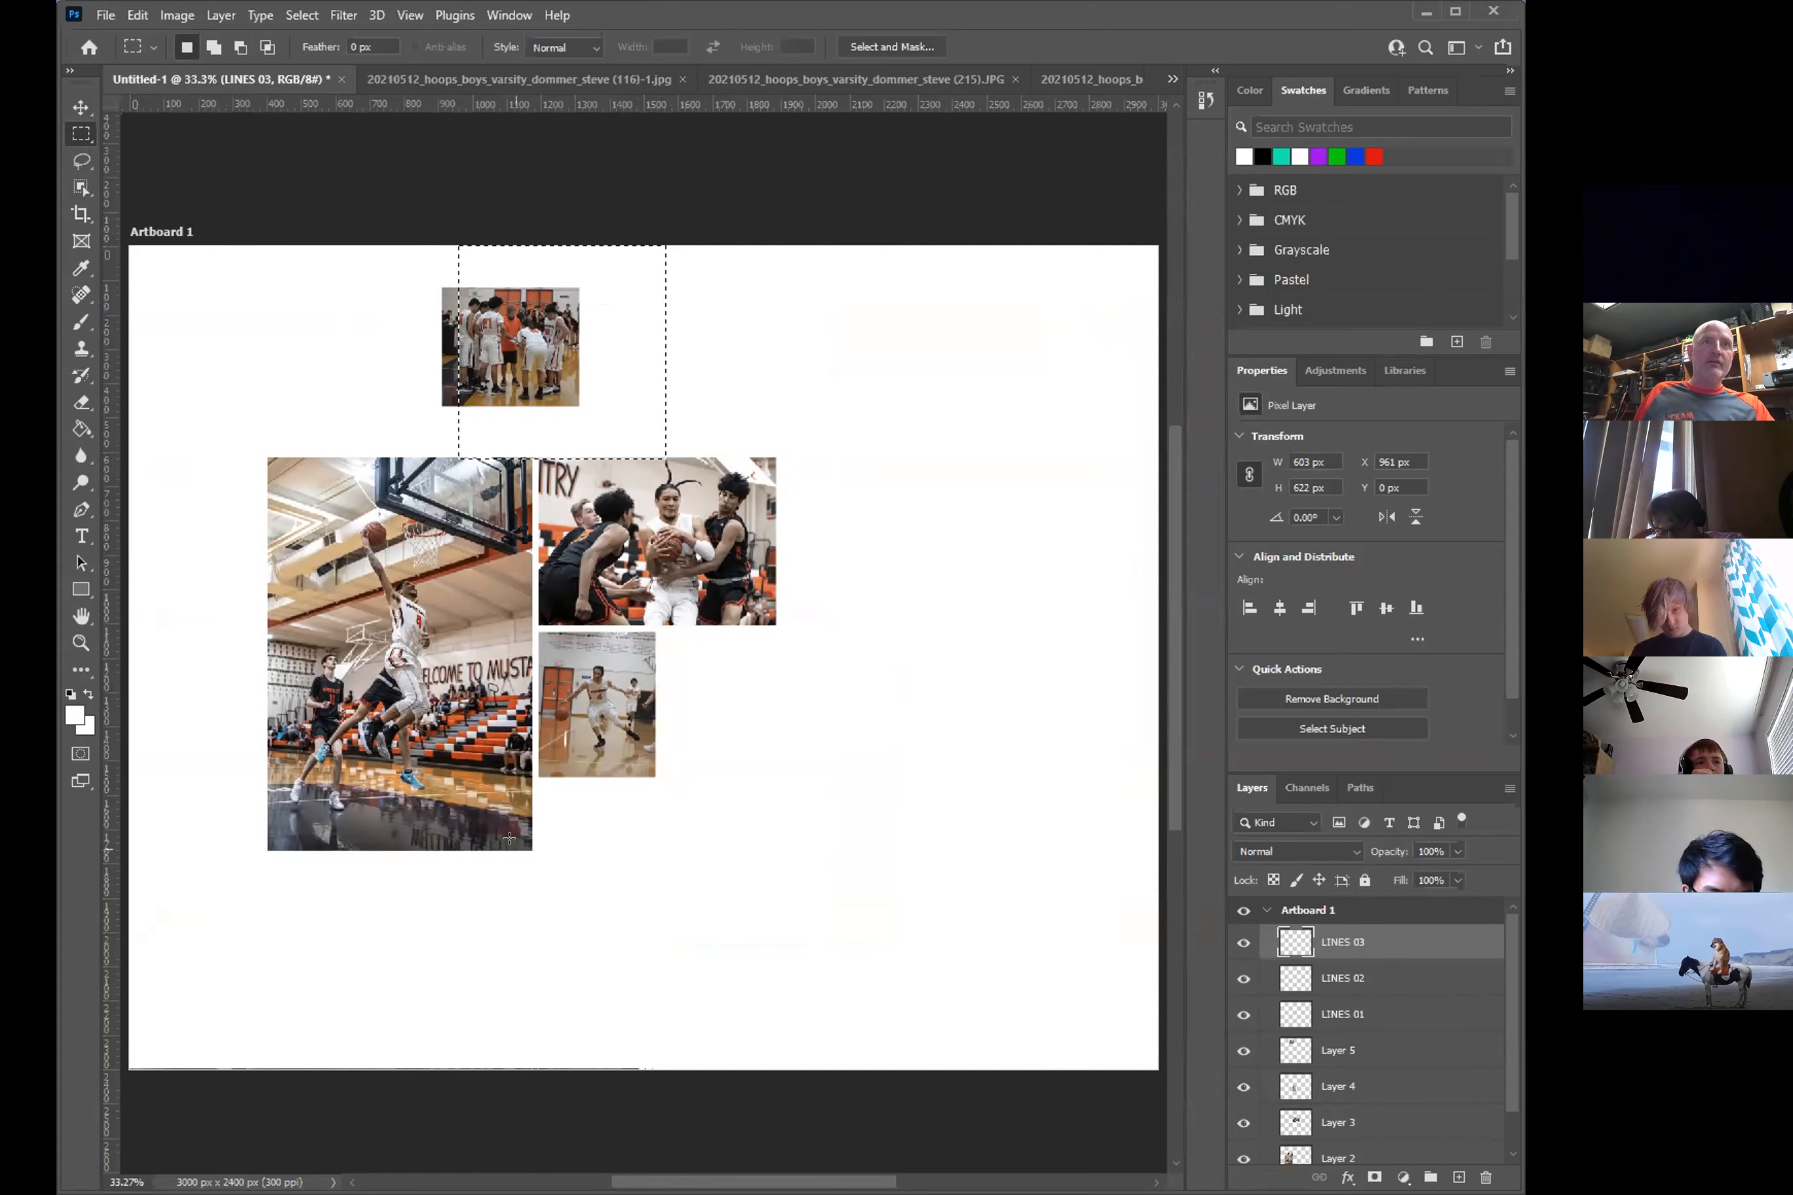
pyautogui.moveTo(510, 846); pyautogui.dragTo(600, 1006)
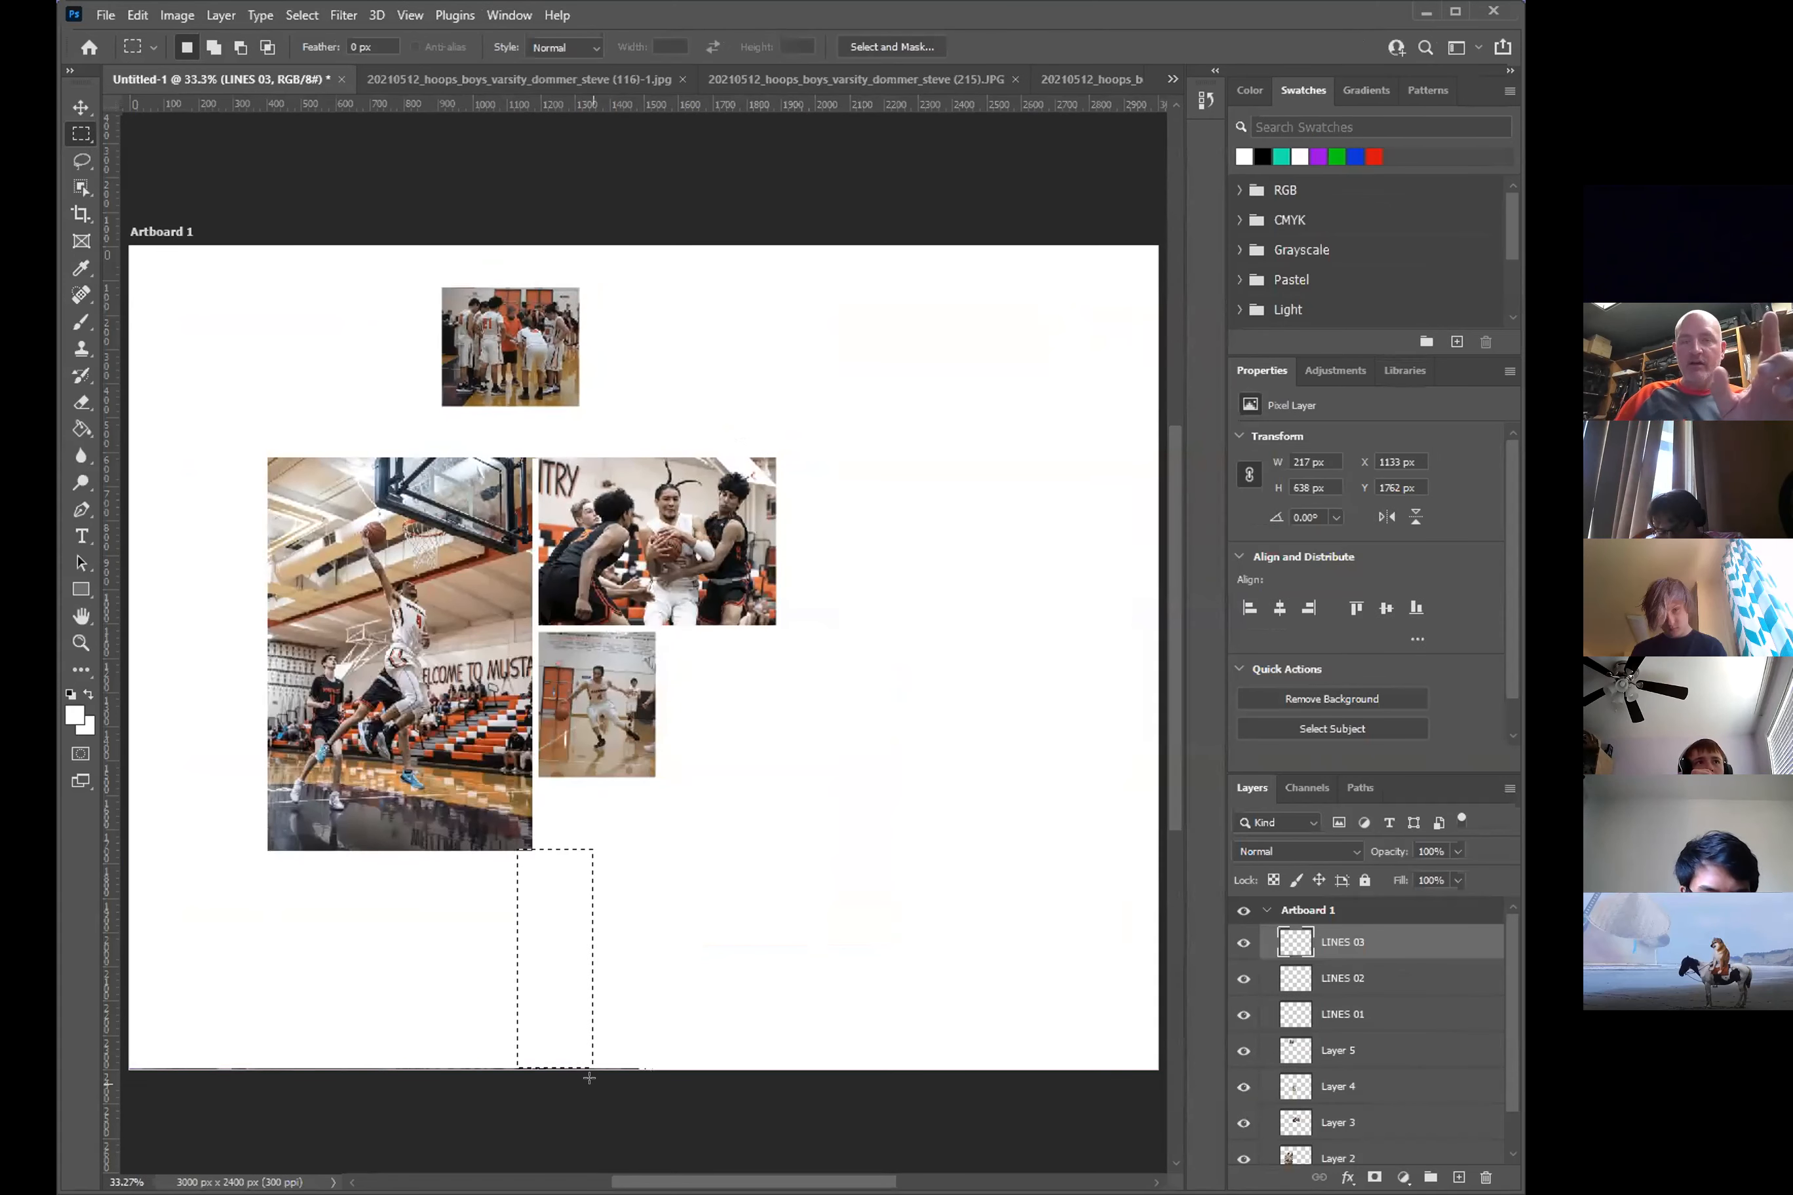
pyautogui.click(80, 107)
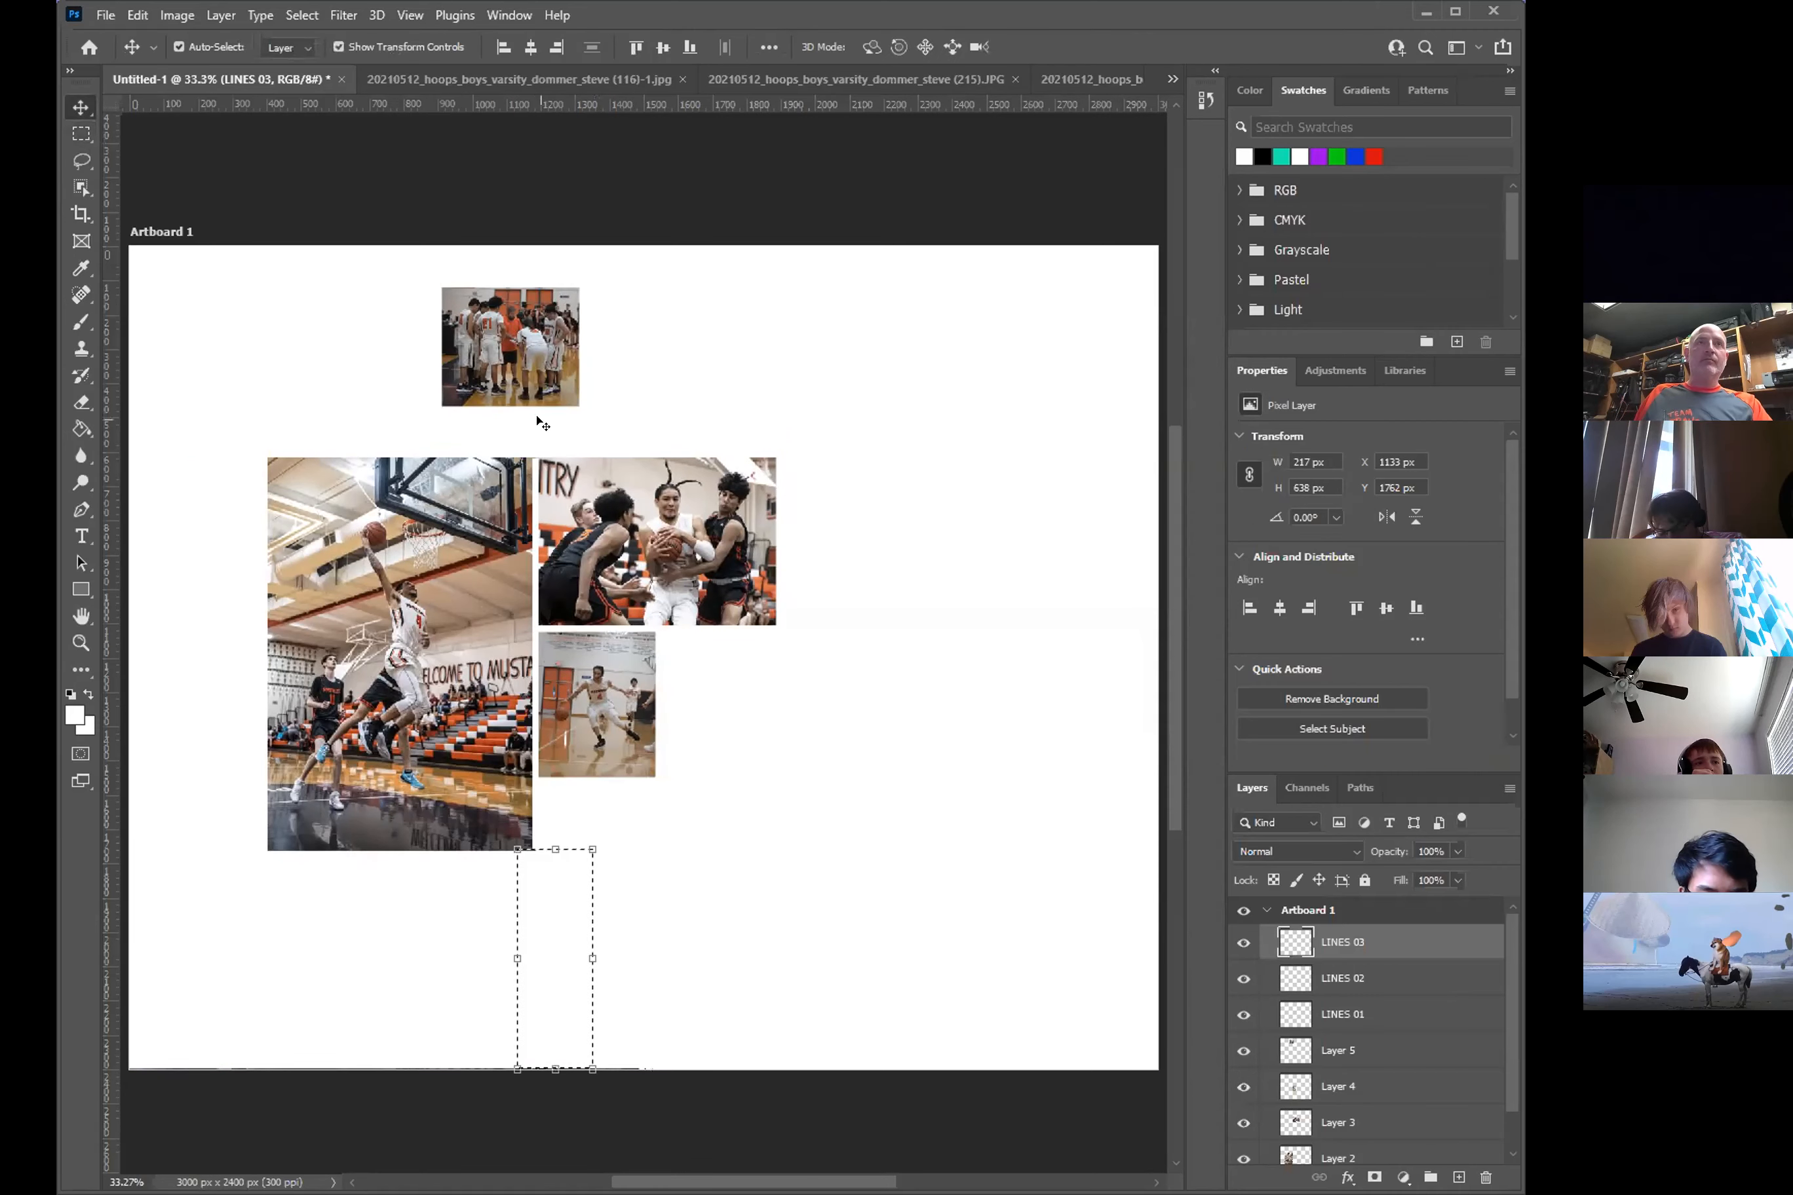
# - Deselect and move the huddle photo to X 923, Y 480 px, overlapping the upper end of the LINES 03 line
pyautogui.moveTo(557, 385); pyautogui.dragTo(553, 376)
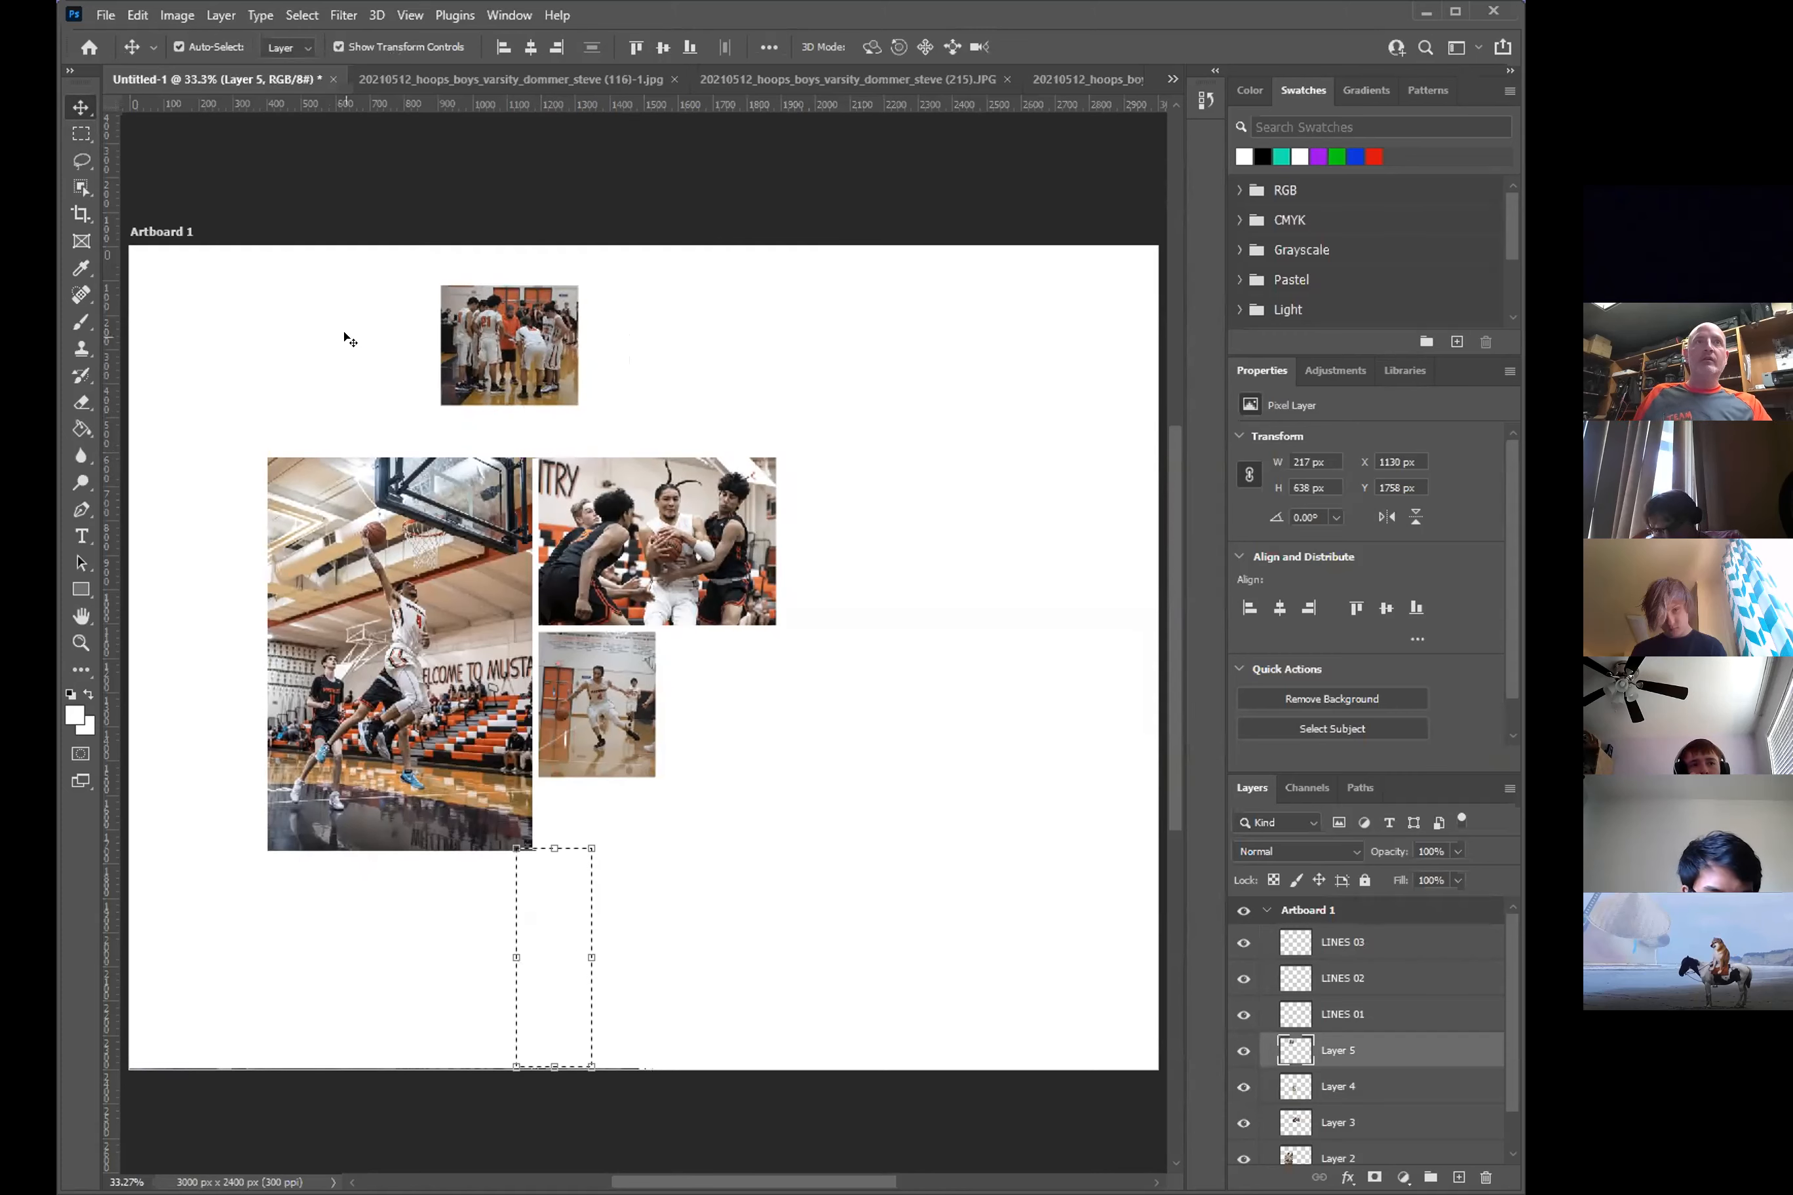
pyautogui.click(527, 369)
pyautogui.moveTo(527, 368); pyautogui.dragTo(541, 410)
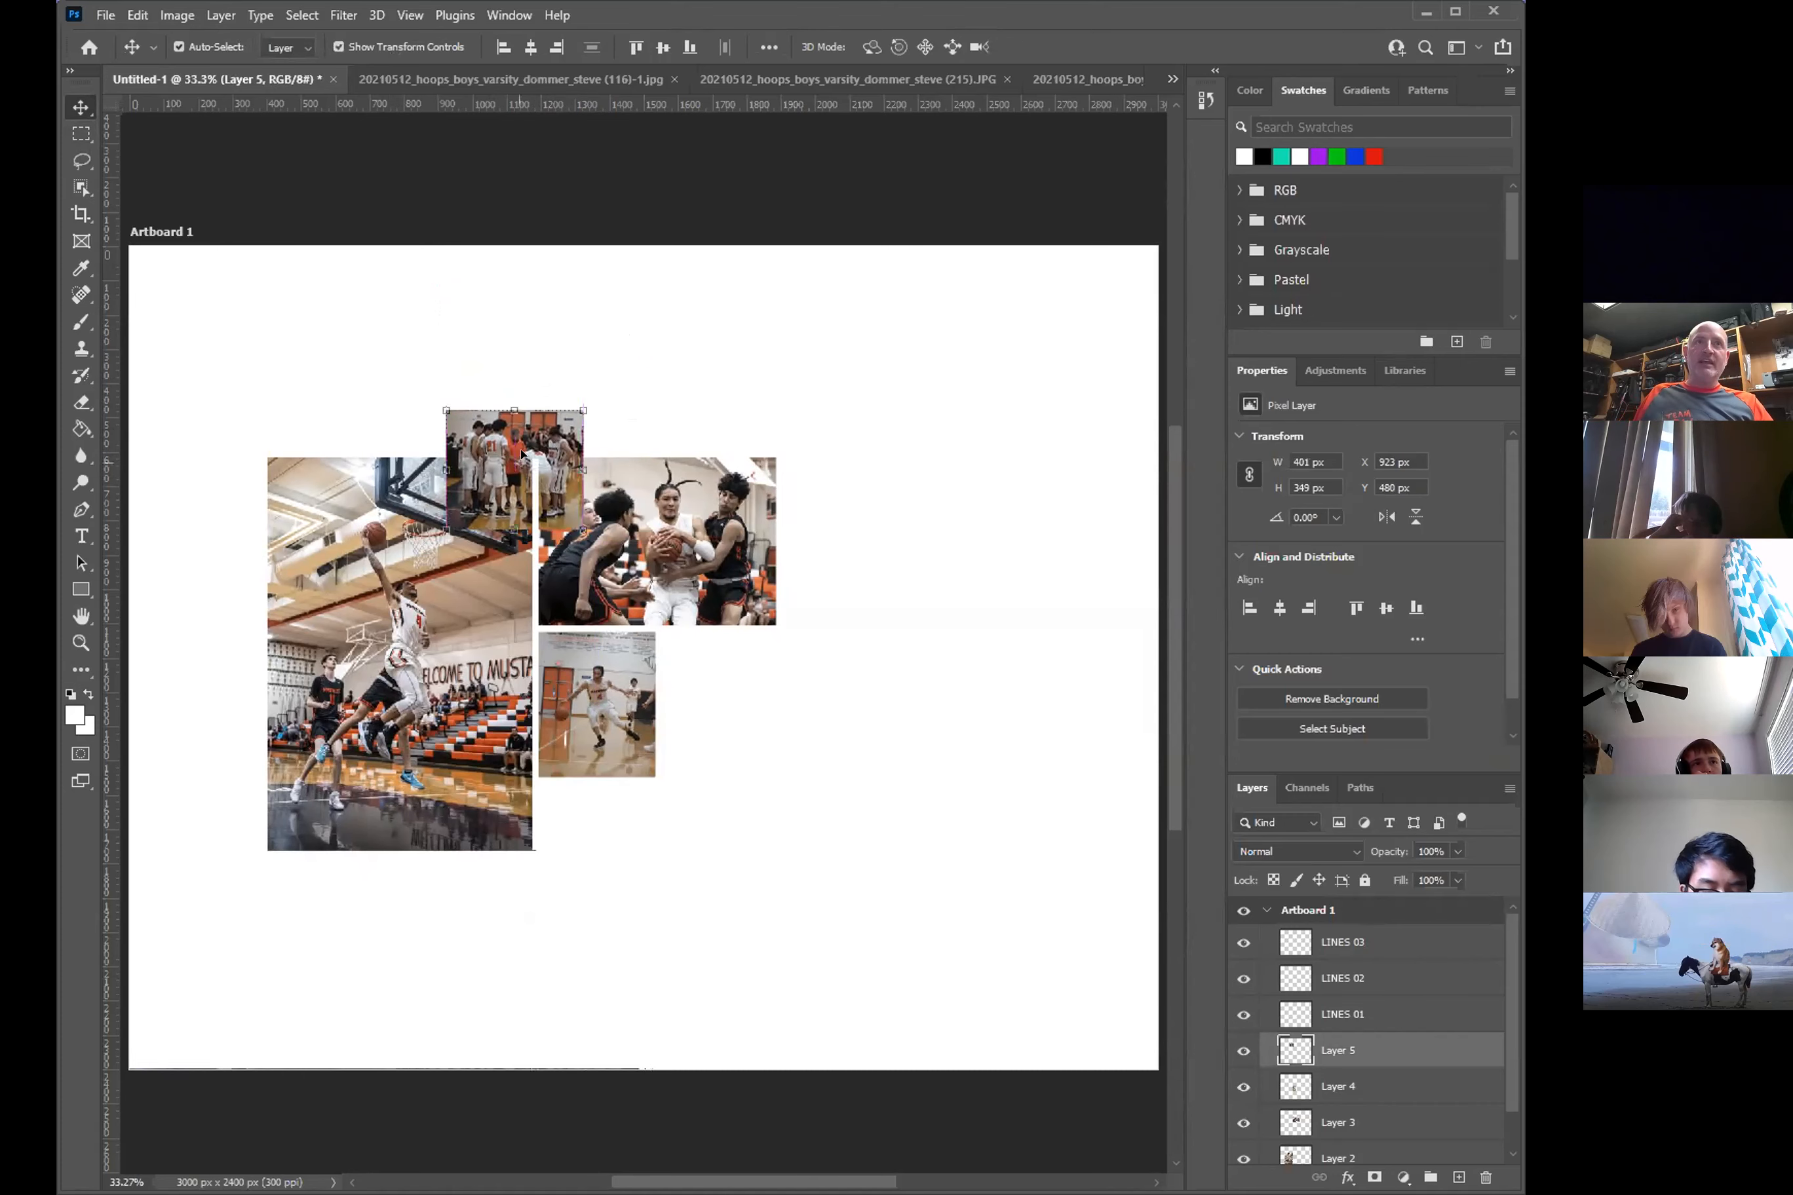
# - Toggle the LINES 03 layer off and on to check how its line crosses the huddle photo
pyautogui.click(1242, 942)
pyautogui.click(1242, 942)
pyautogui.click(1242, 943)
pyautogui.click(1240, 943)
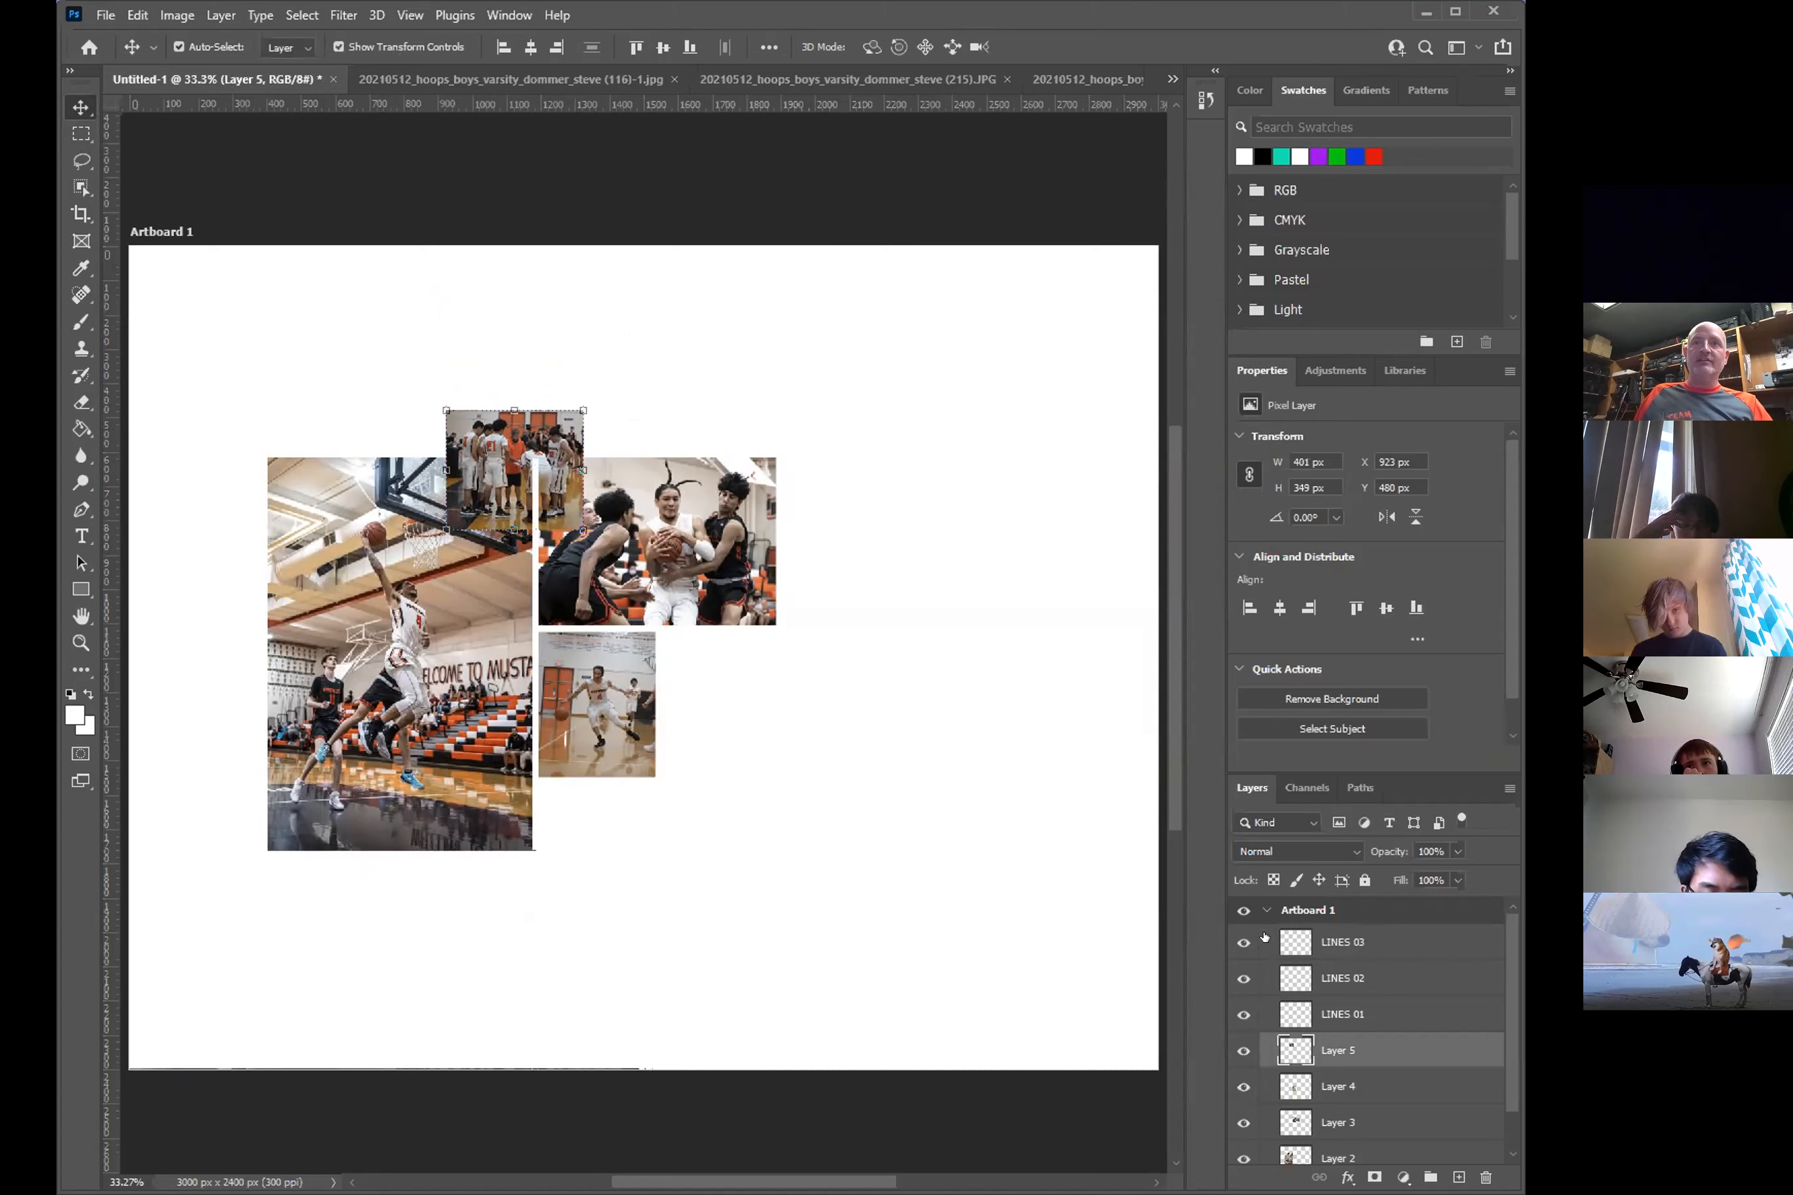
pyautogui.click(1240, 940)
pyautogui.click(1239, 939)
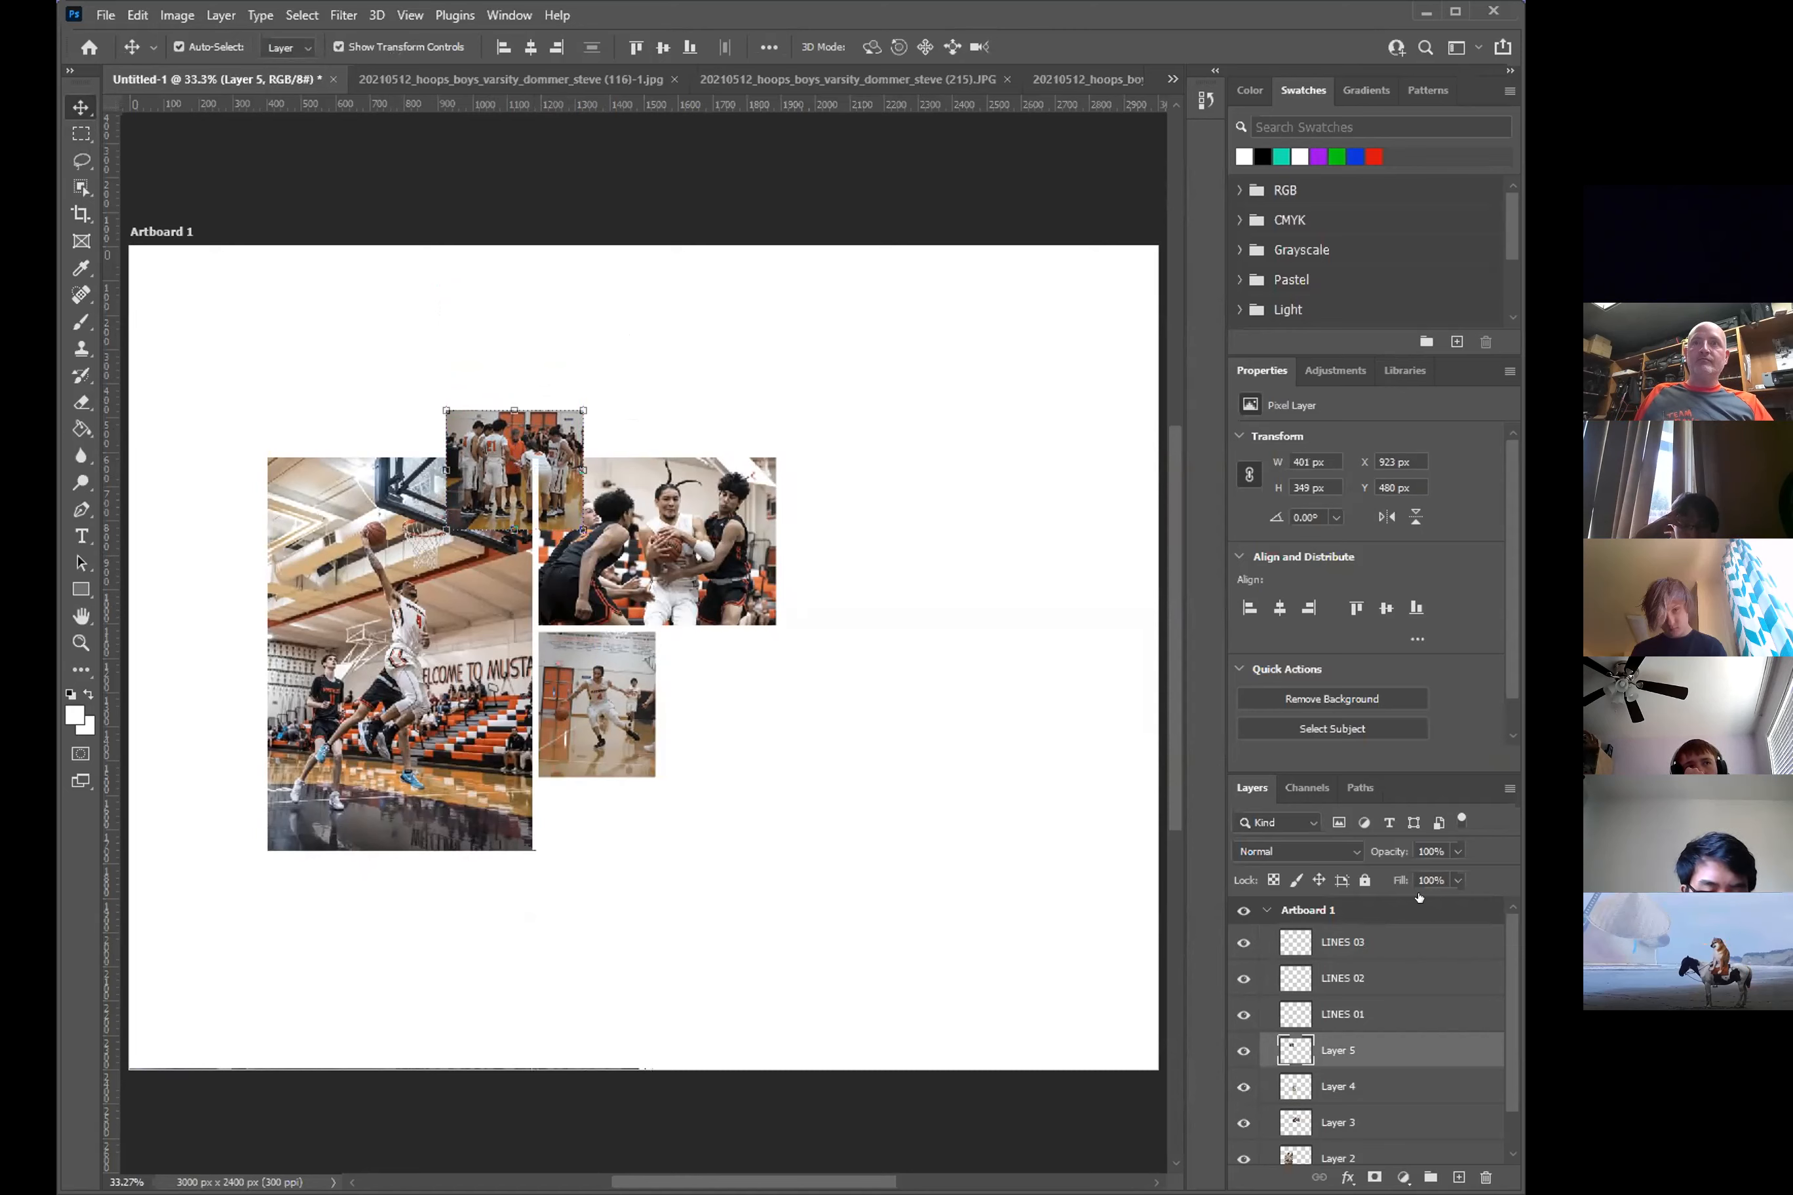
# - Select LINES 03 and move its vertical white line to X 1184, Y 655 px
pyautogui.click(1400, 938)
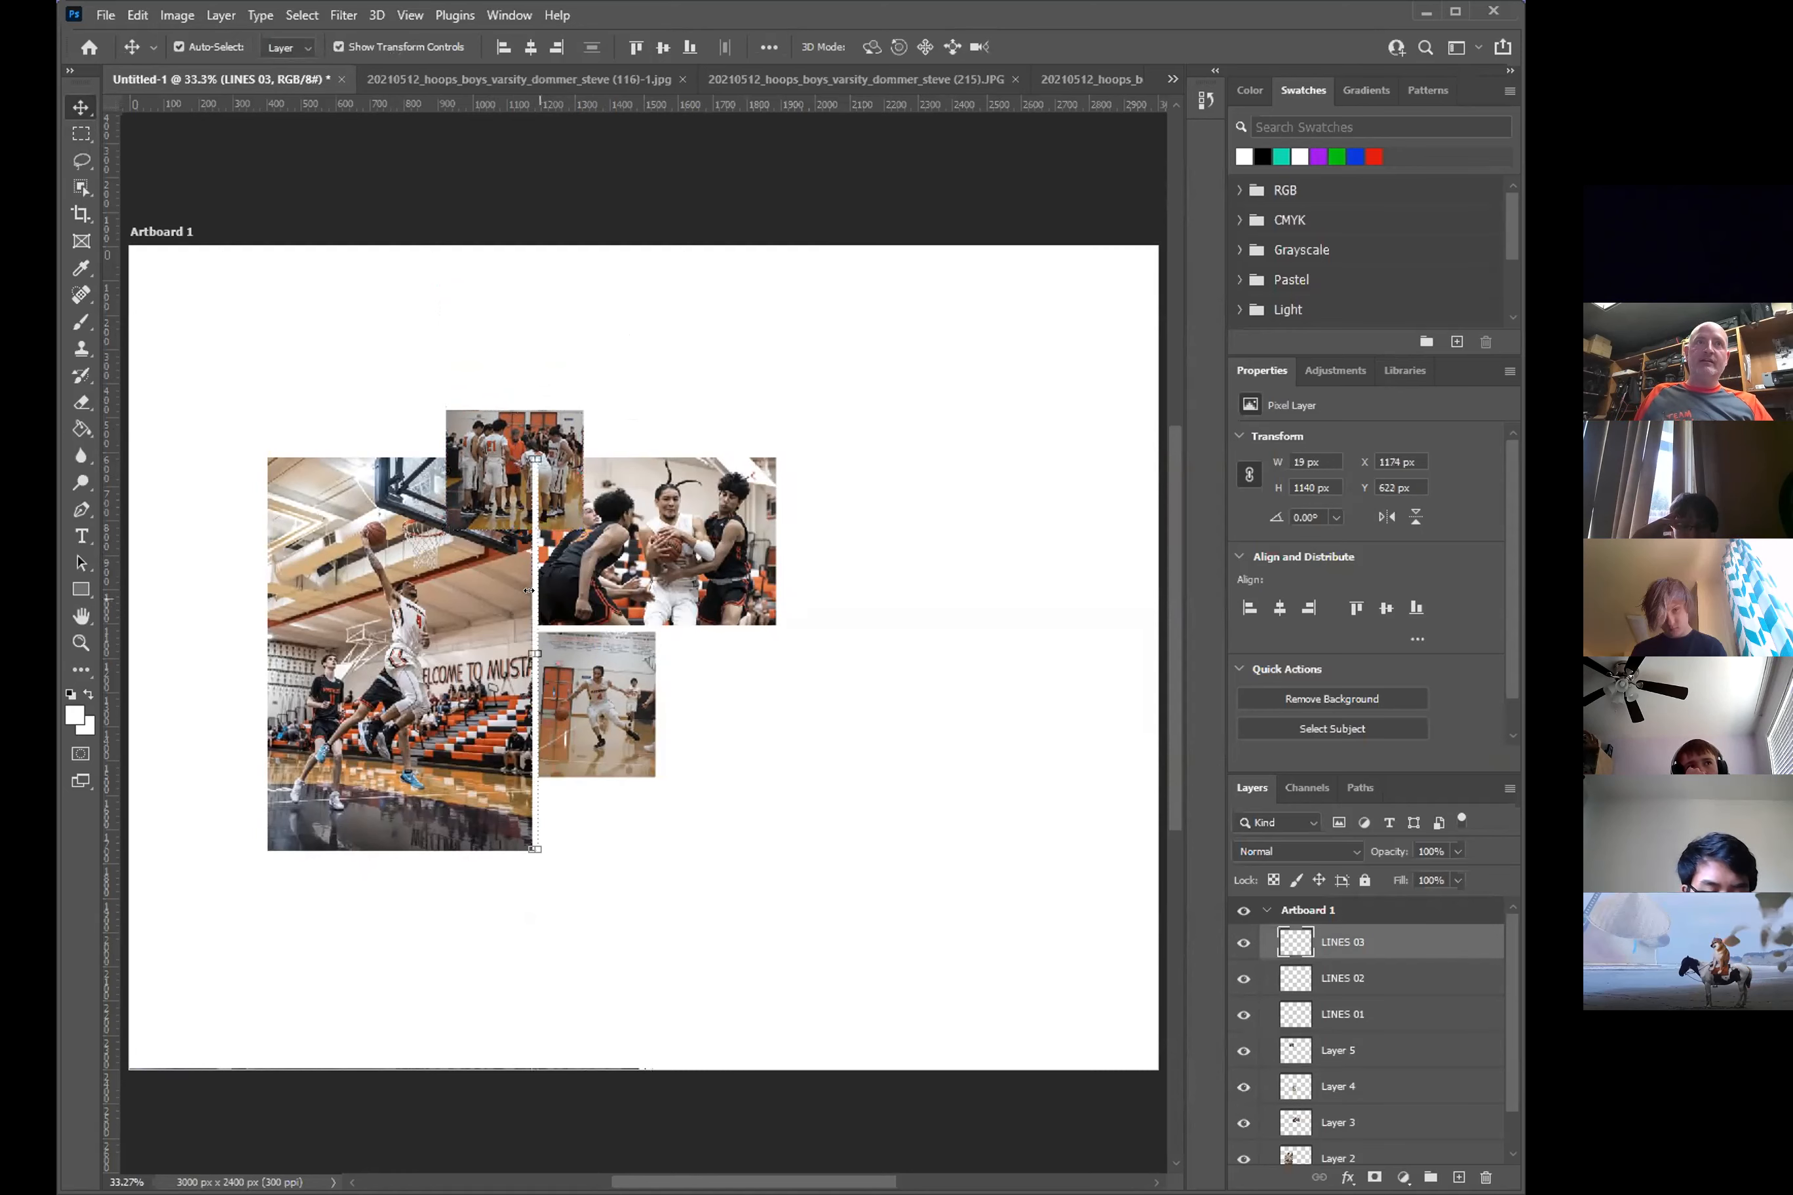
pyautogui.moveTo(527, 601)
pyautogui.mouseDown()
pyautogui.moveTo(606, 629)
pyautogui.moveTo(609, 596)
pyautogui.moveTo(361, 594)
pyautogui.moveTo(326, 570)
pyautogui.moveTo(538, 616)
pyautogui.mouseUp()
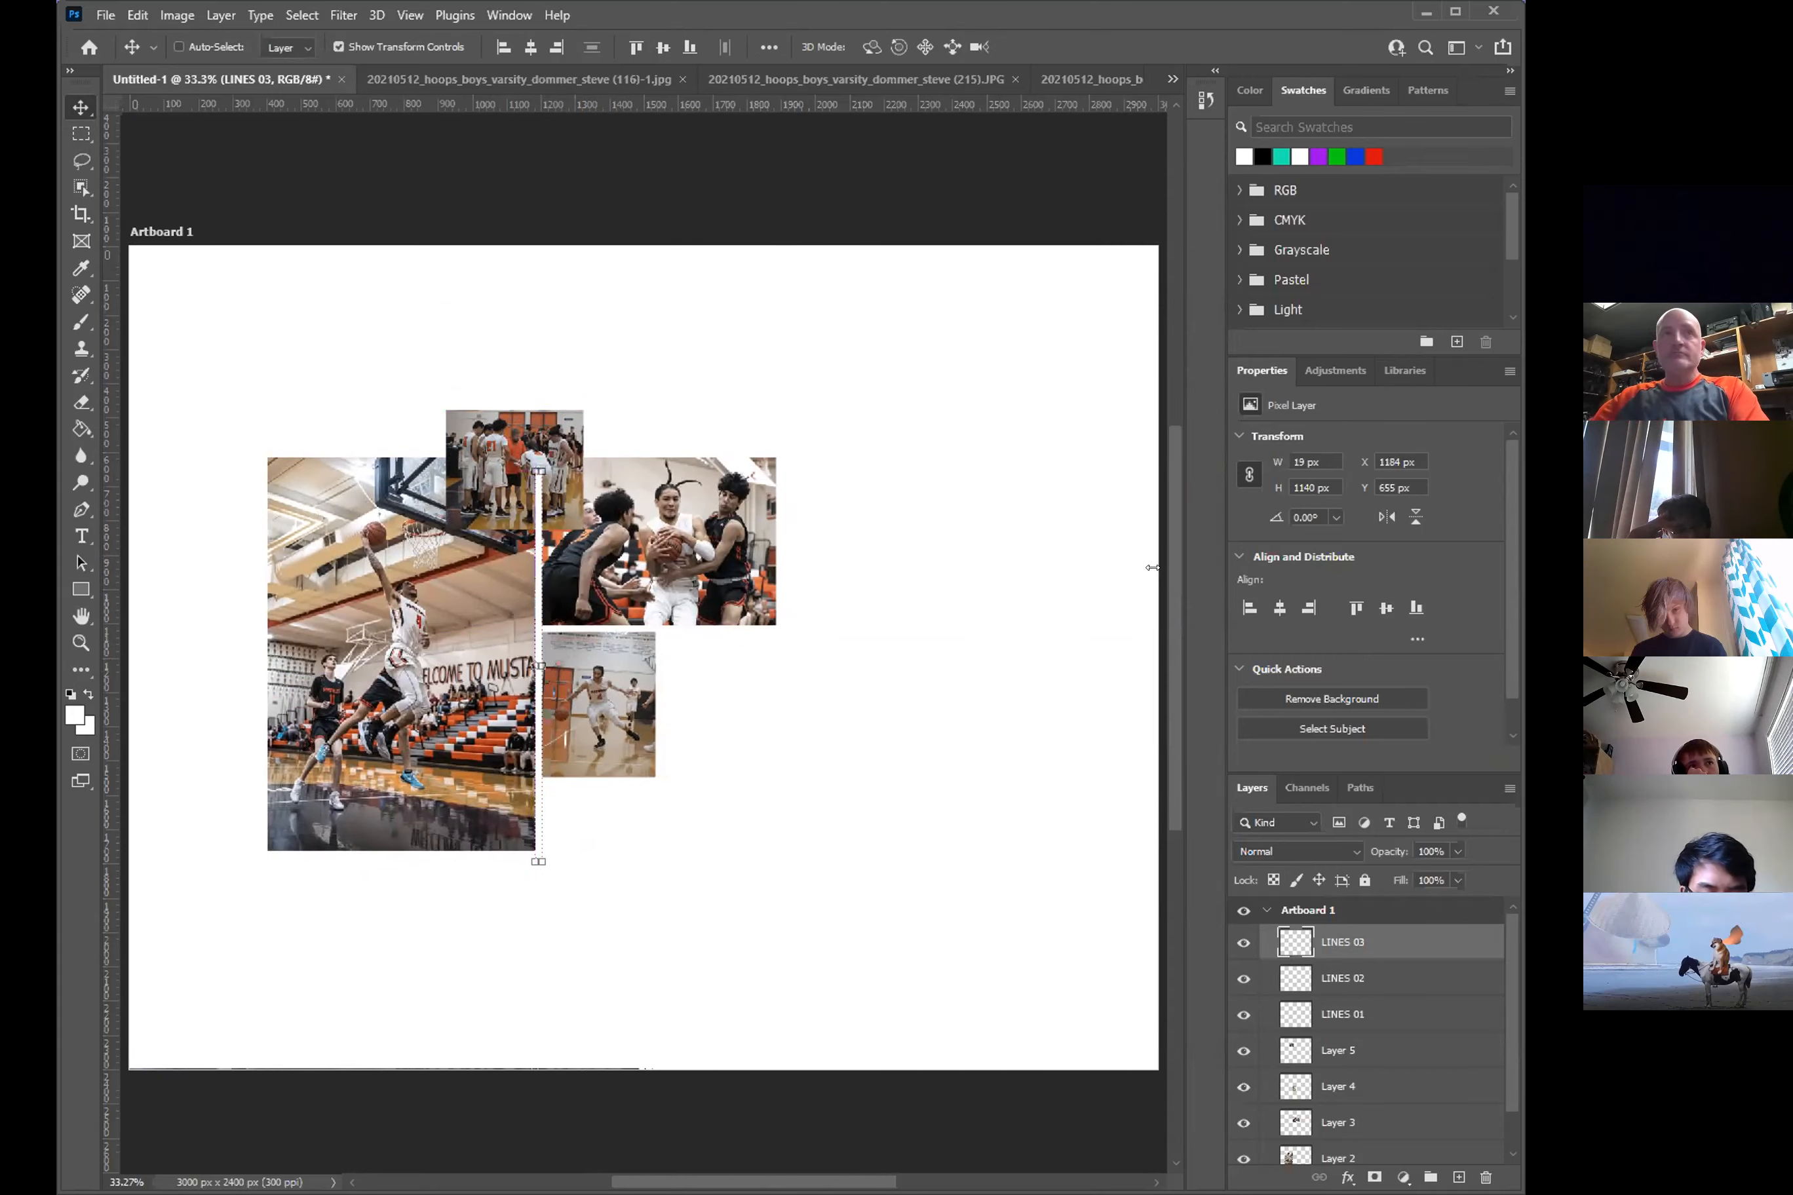
pyautogui.press('ctrl')
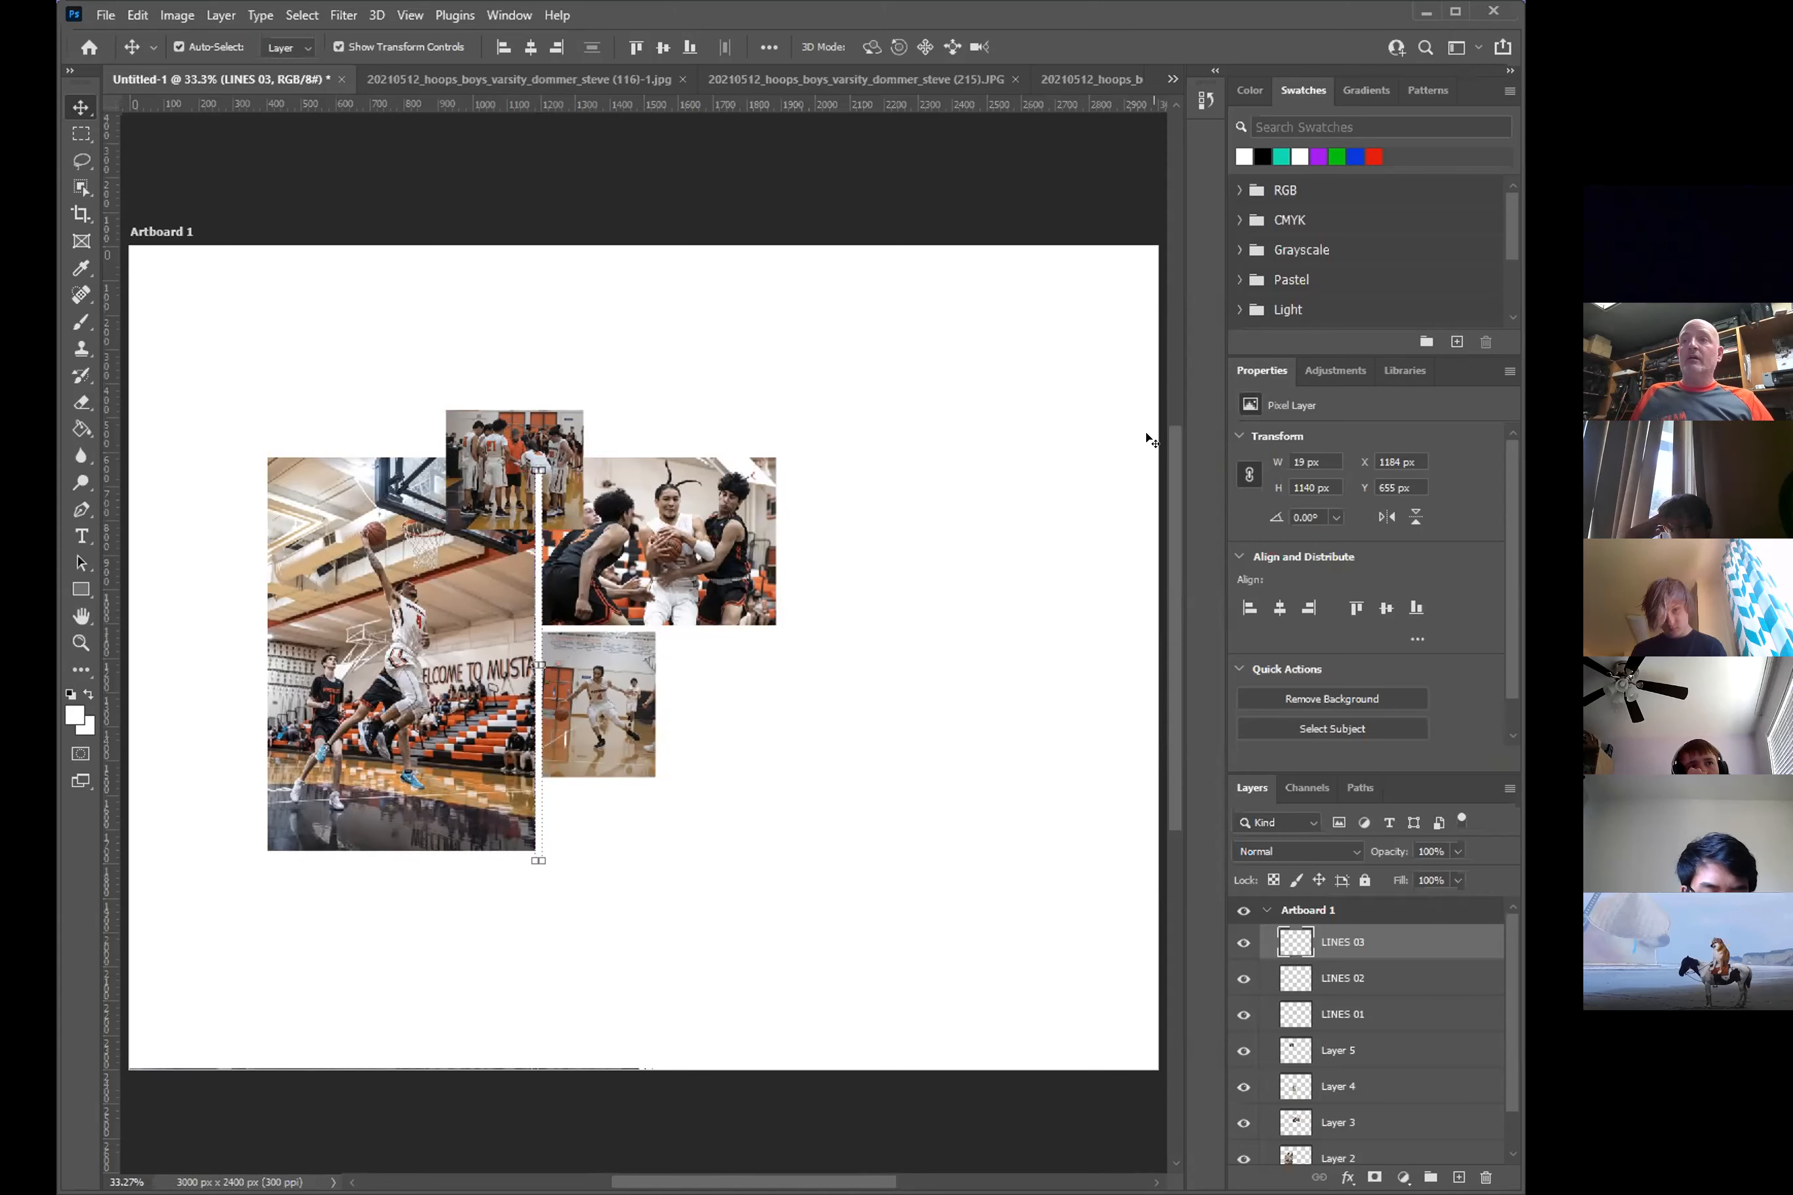